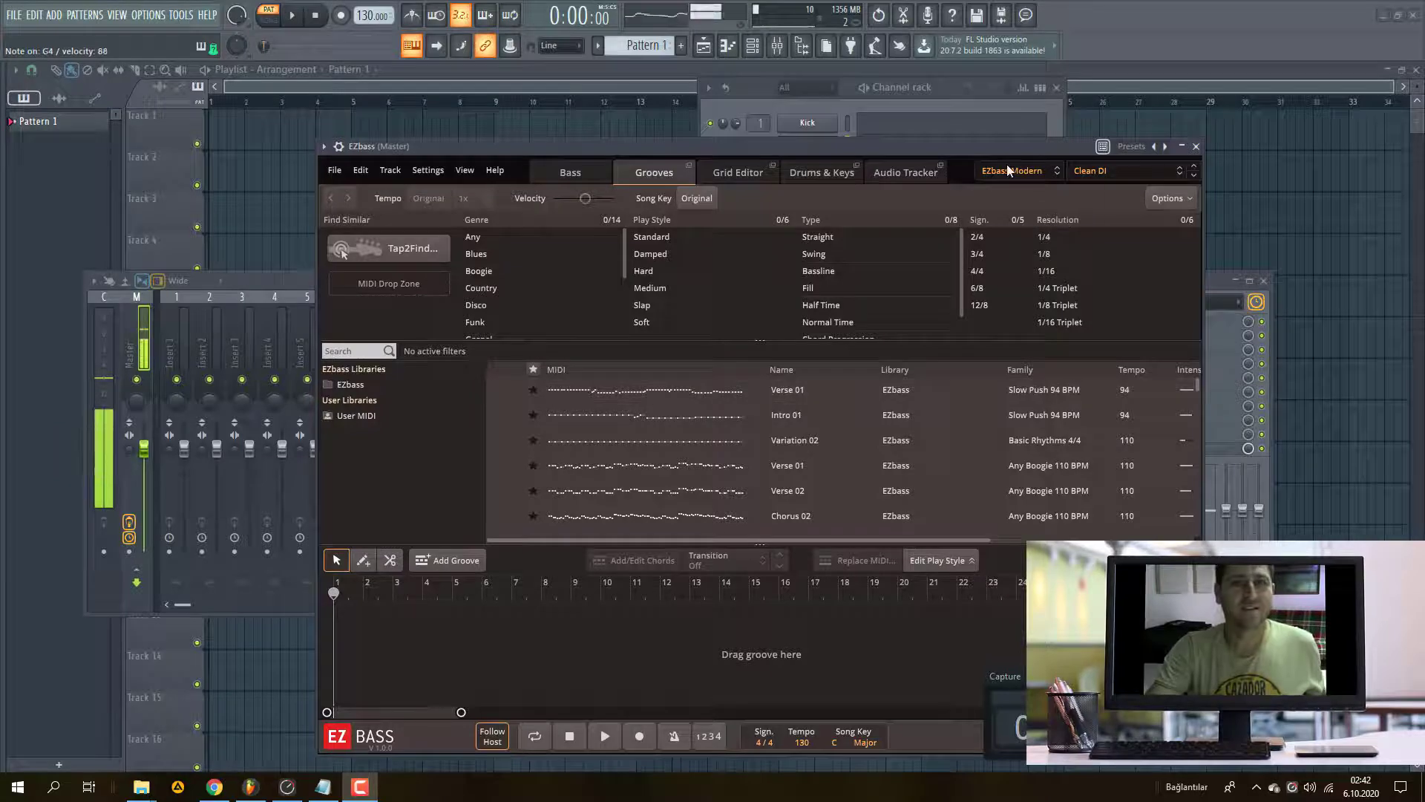
- Switch the EZbass sound library to EZbass Vintage
{"action": "left_click", "coordinate": [1007, 169]}
{"action": "left_click", "coordinate": [1025, 218]}
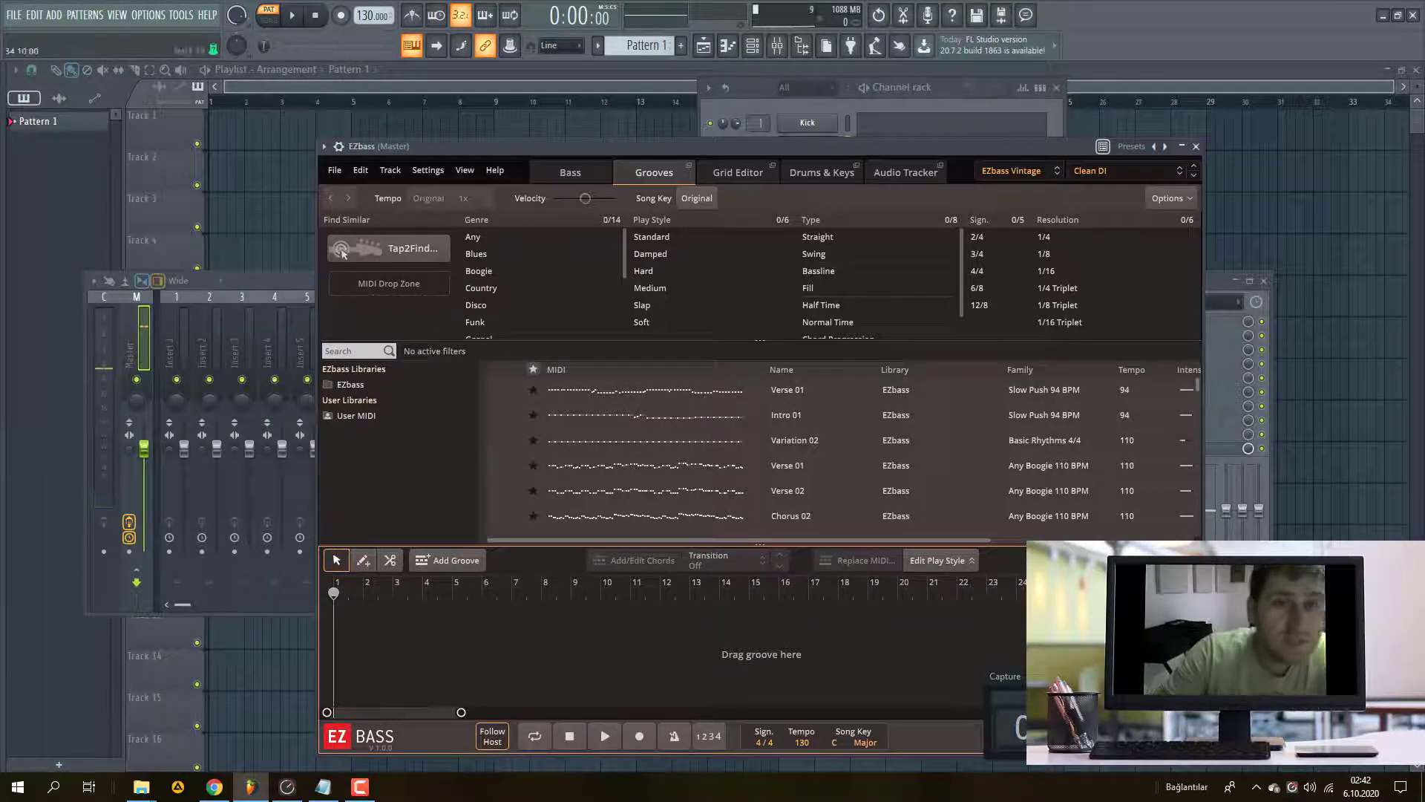
{"action": "left_click", "coordinate": [836, 124]}
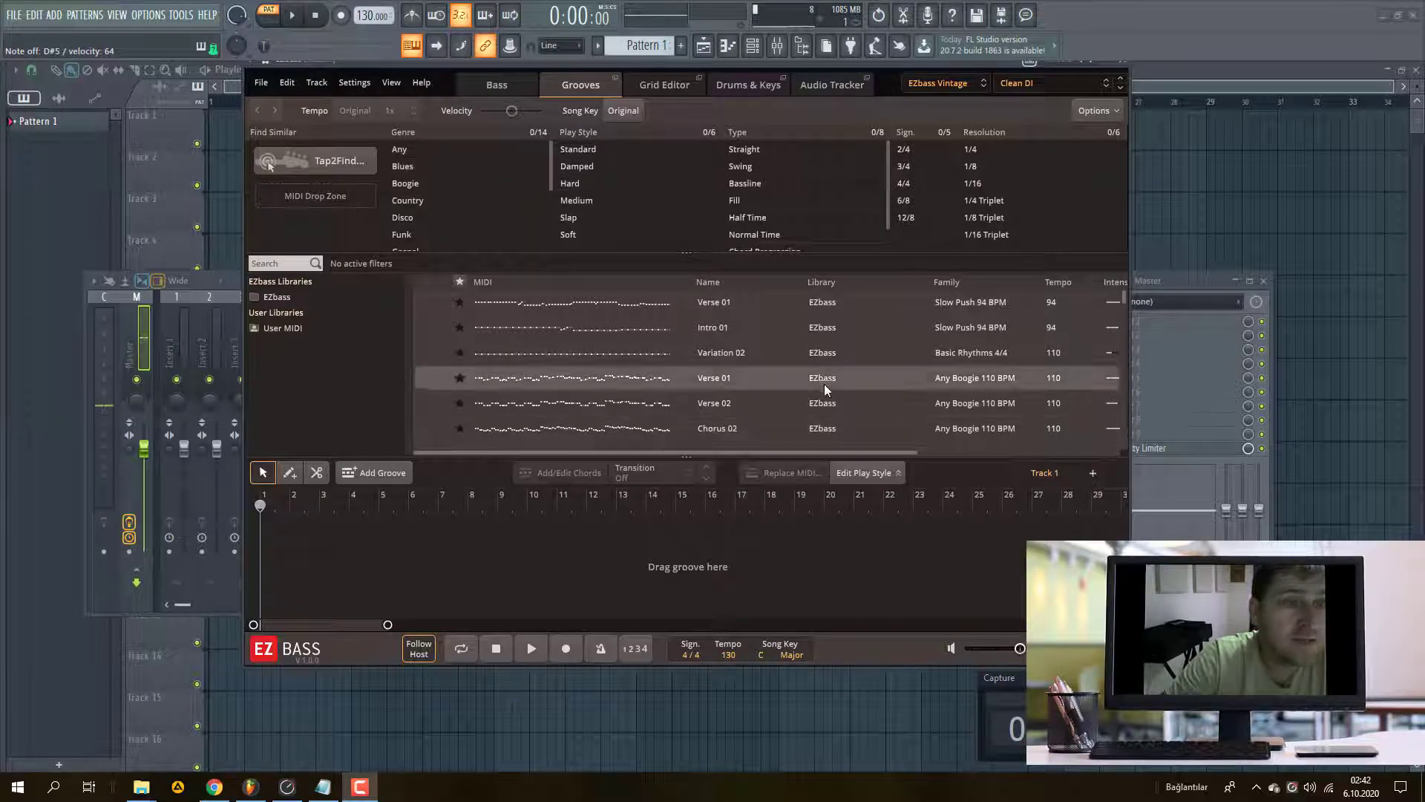
- Audition the Any Boogie 110 BPM Verse 01 groove and the Soul Mate 90 BPM Verse 02 groove
{"action": "left_click", "coordinate": [616, 377]}
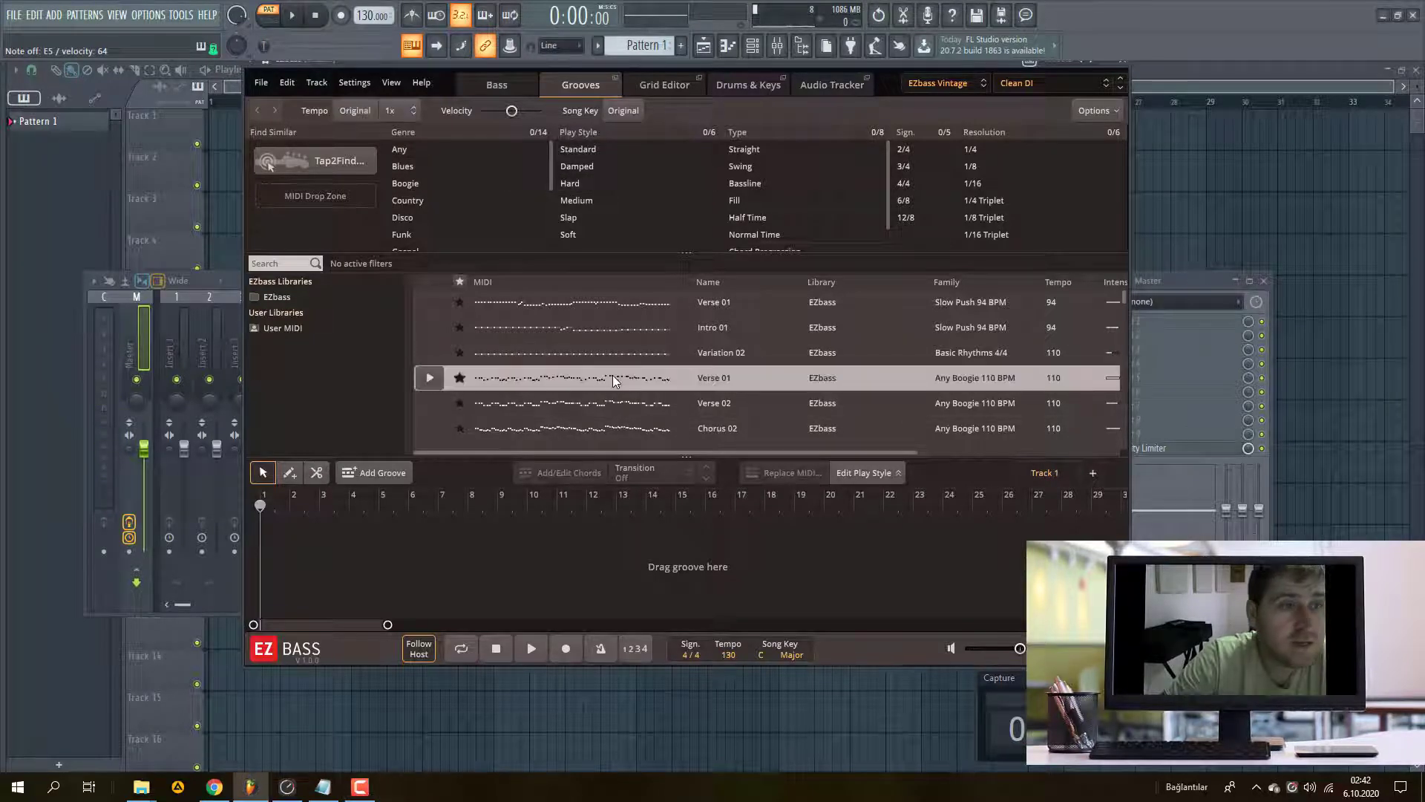
{"action": "left_click", "coordinate": [429, 380]}
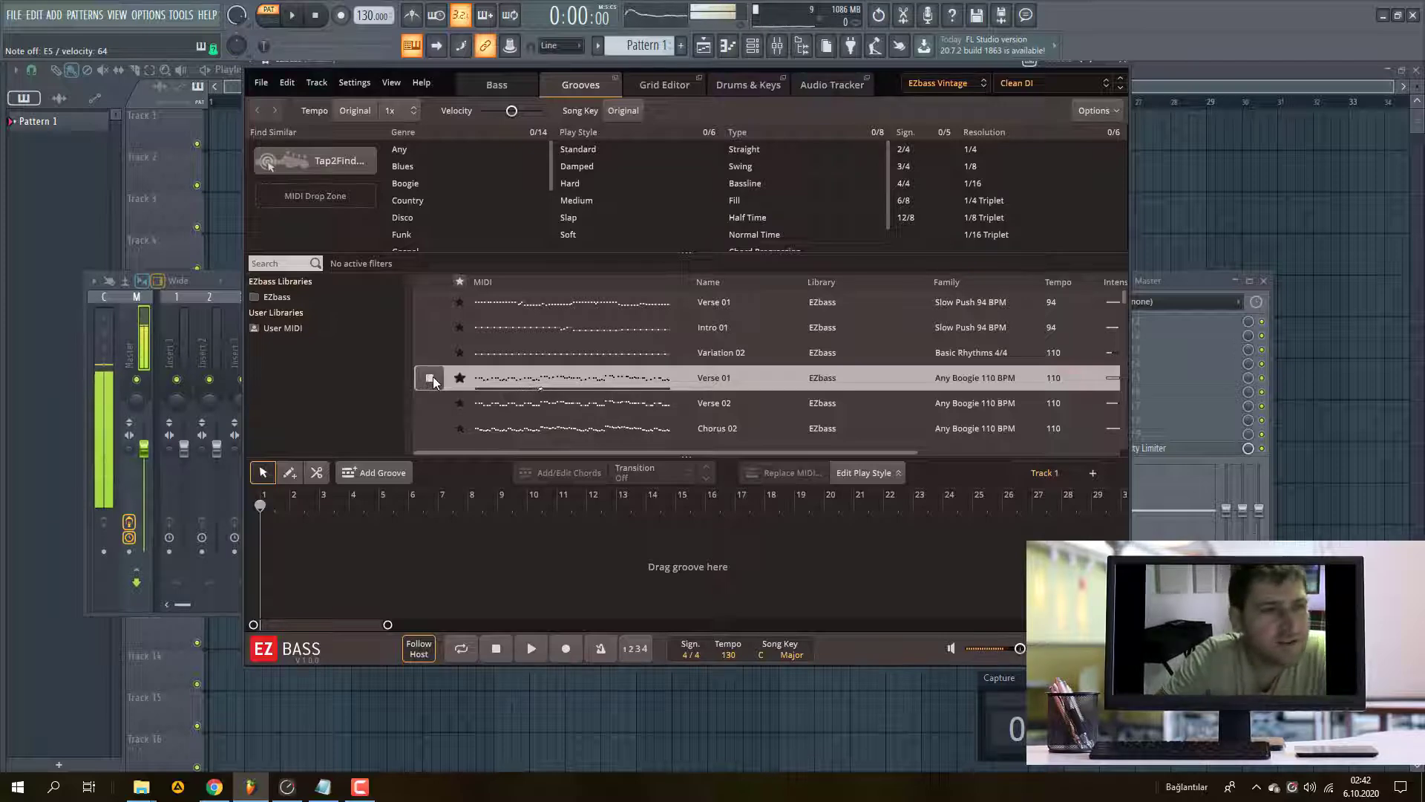
{"action": "scroll", "coordinate": [676, 394], "scroll_direction": "down", "scroll_amount": 2}
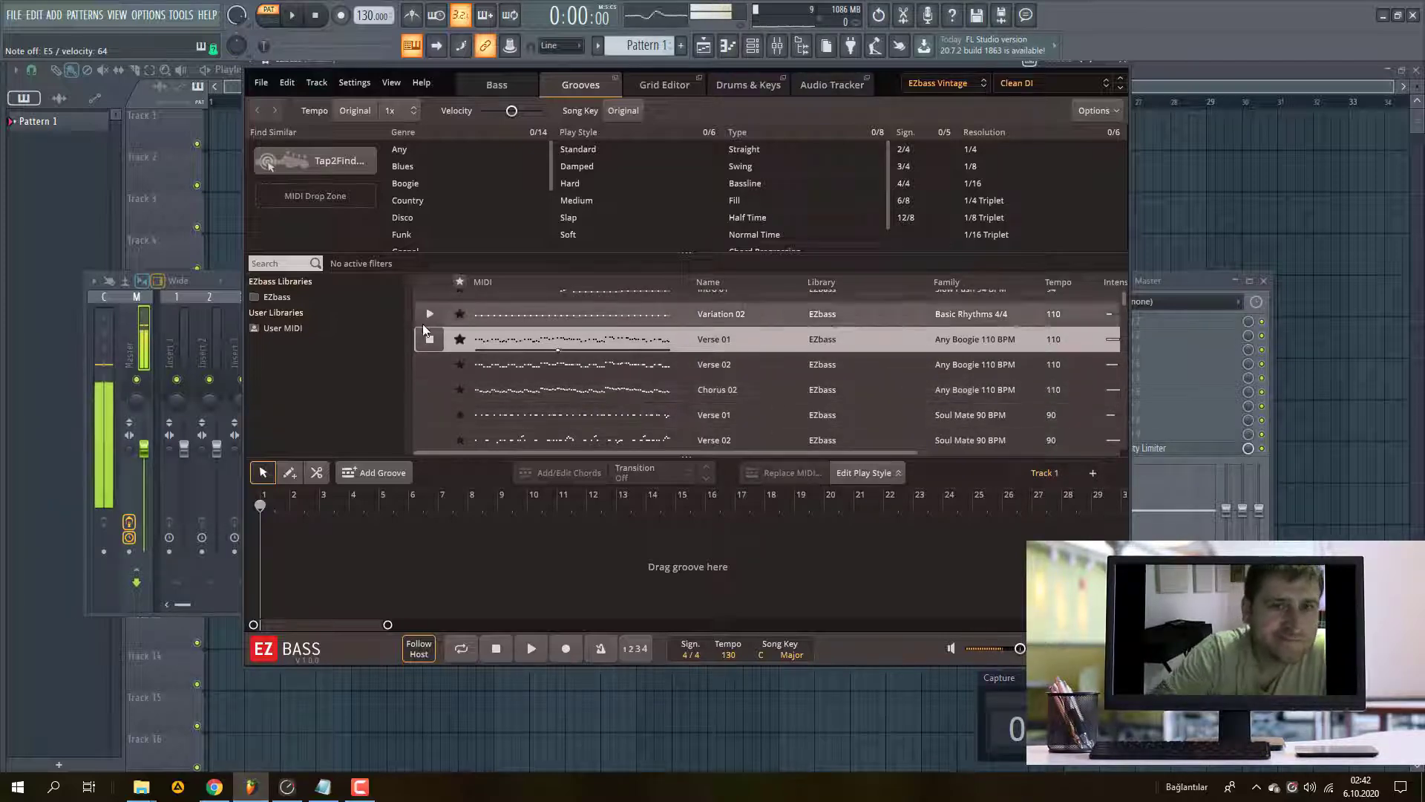
{"action": "left_click", "coordinate": [576, 440]}
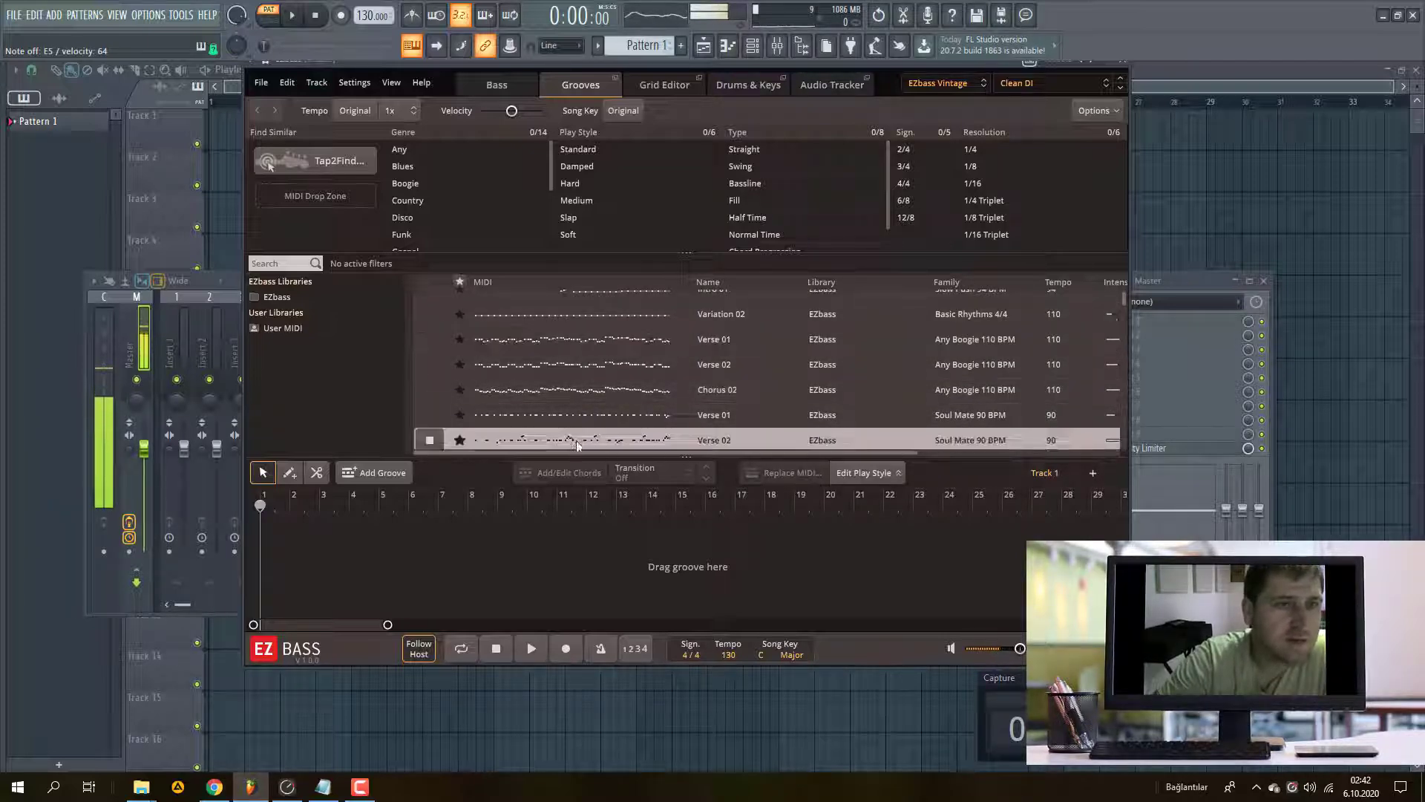
{"action": "scroll", "coordinate": [982, 414], "scroll_direction": "down", "scroll_amount": 2}
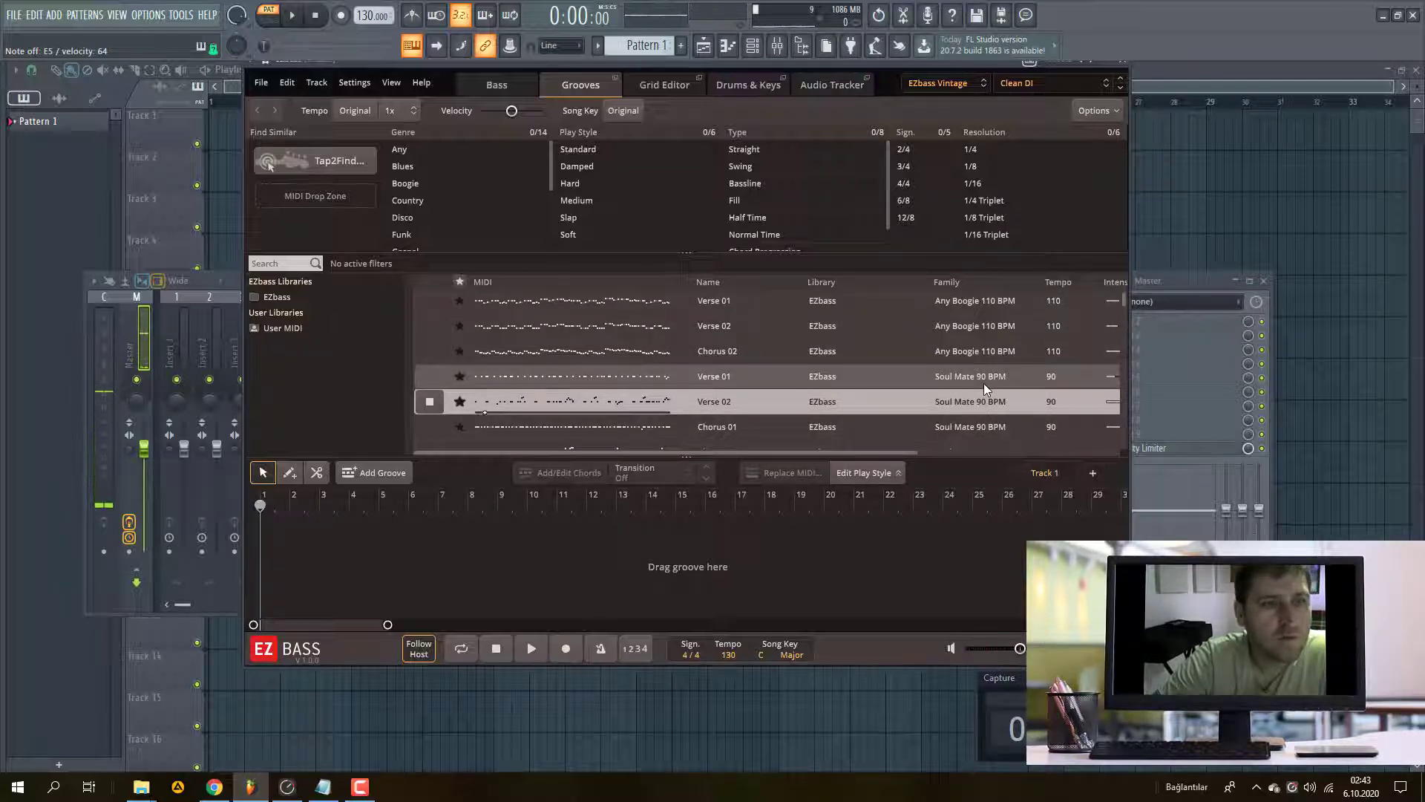
- Place the Soul Mate Verse 02 groove on the EZbass channel of Pattern 1 and stop its preview
{"action": "left_click_drag", "start_coordinate": [775, 66], "coordinate": [937, 320]}
{"action": "left_click_drag", "start_coordinate": [907, 261], "coordinate": [900, 242]}
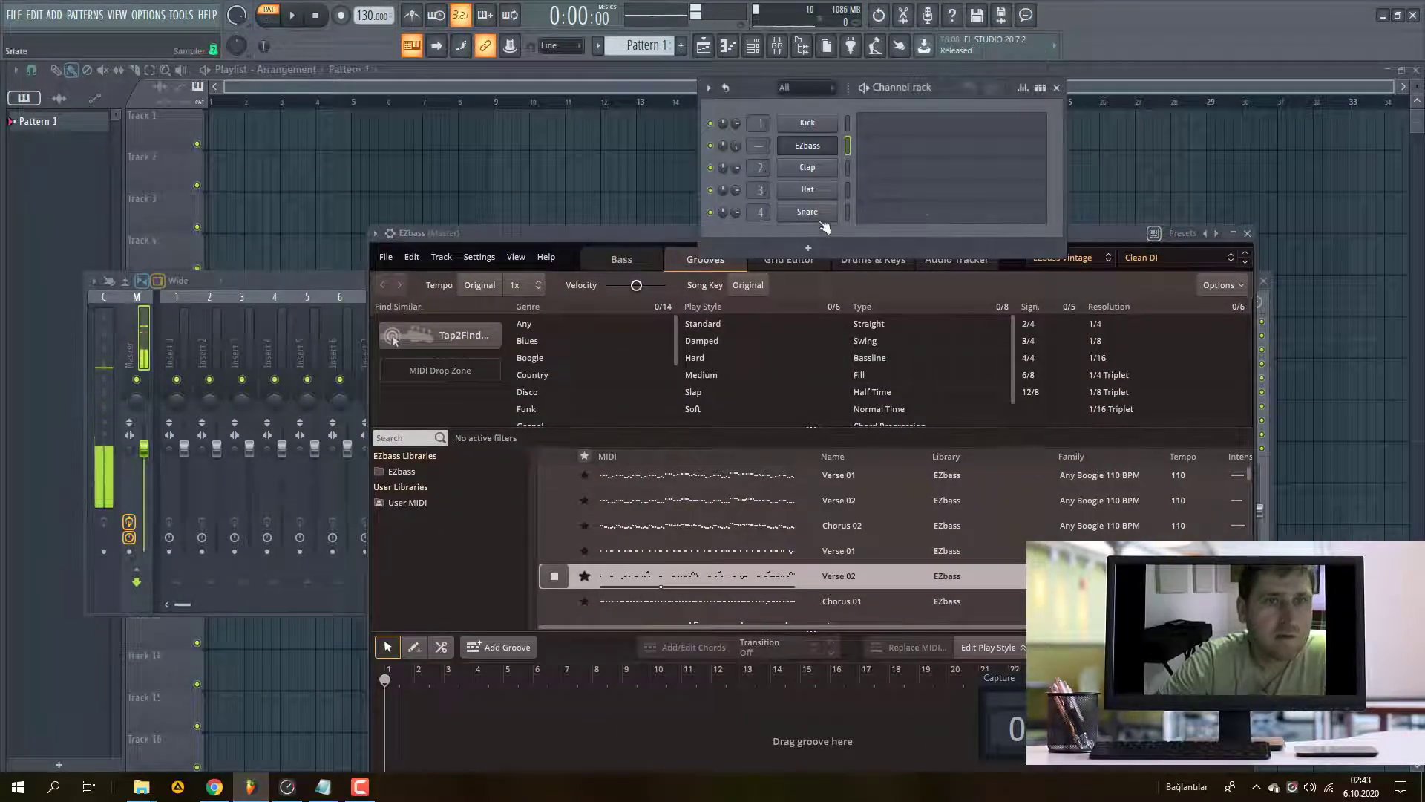
{"action": "left_click_drag", "start_coordinate": [653, 579], "coordinate": [871, 143]}
{"action": "left_click", "coordinate": [555, 576]}
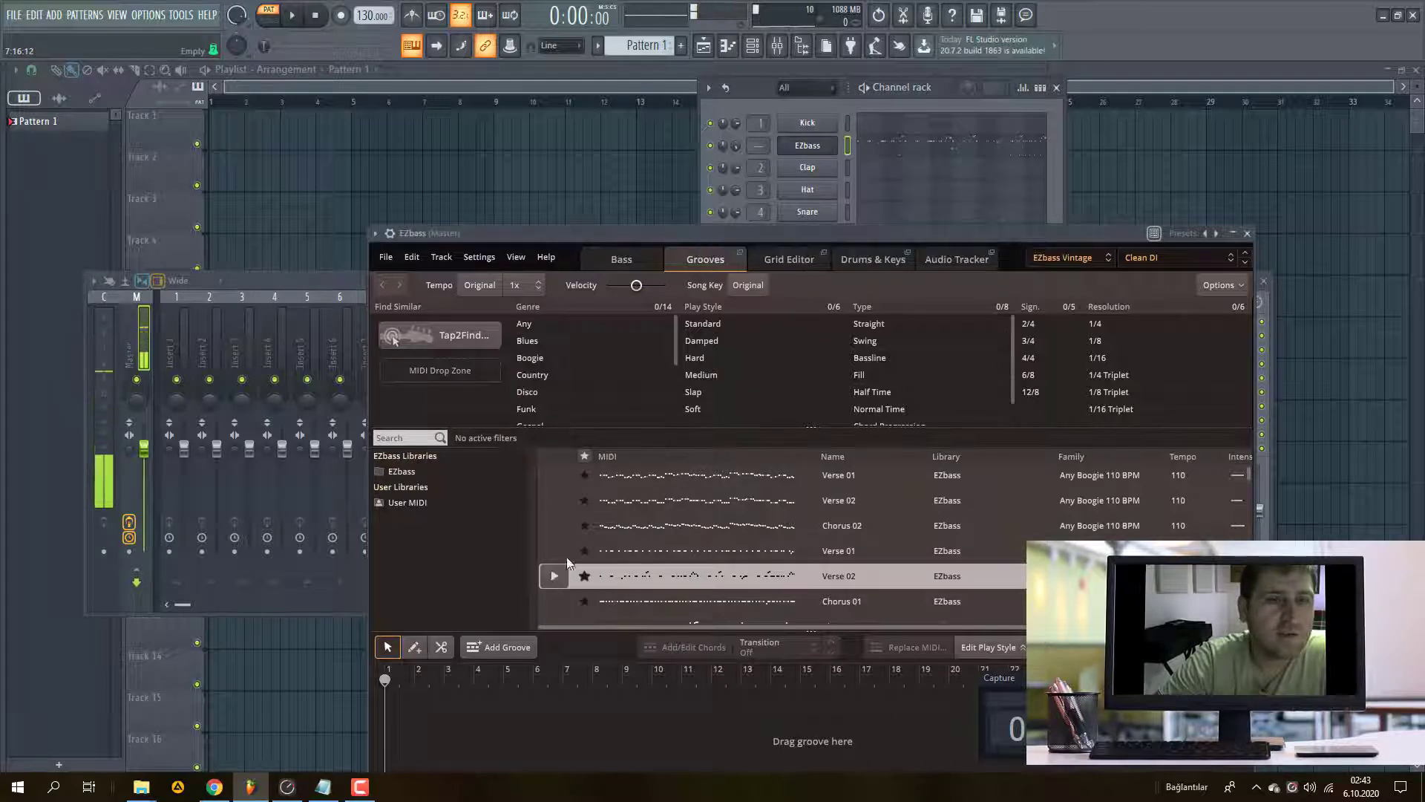
- Open the EZbass channel's notes in the piano roll and play the pattern to check the imported groove
{"action": "left_click", "coordinate": [853, 146]}
{"action": "key", "text": "space"}
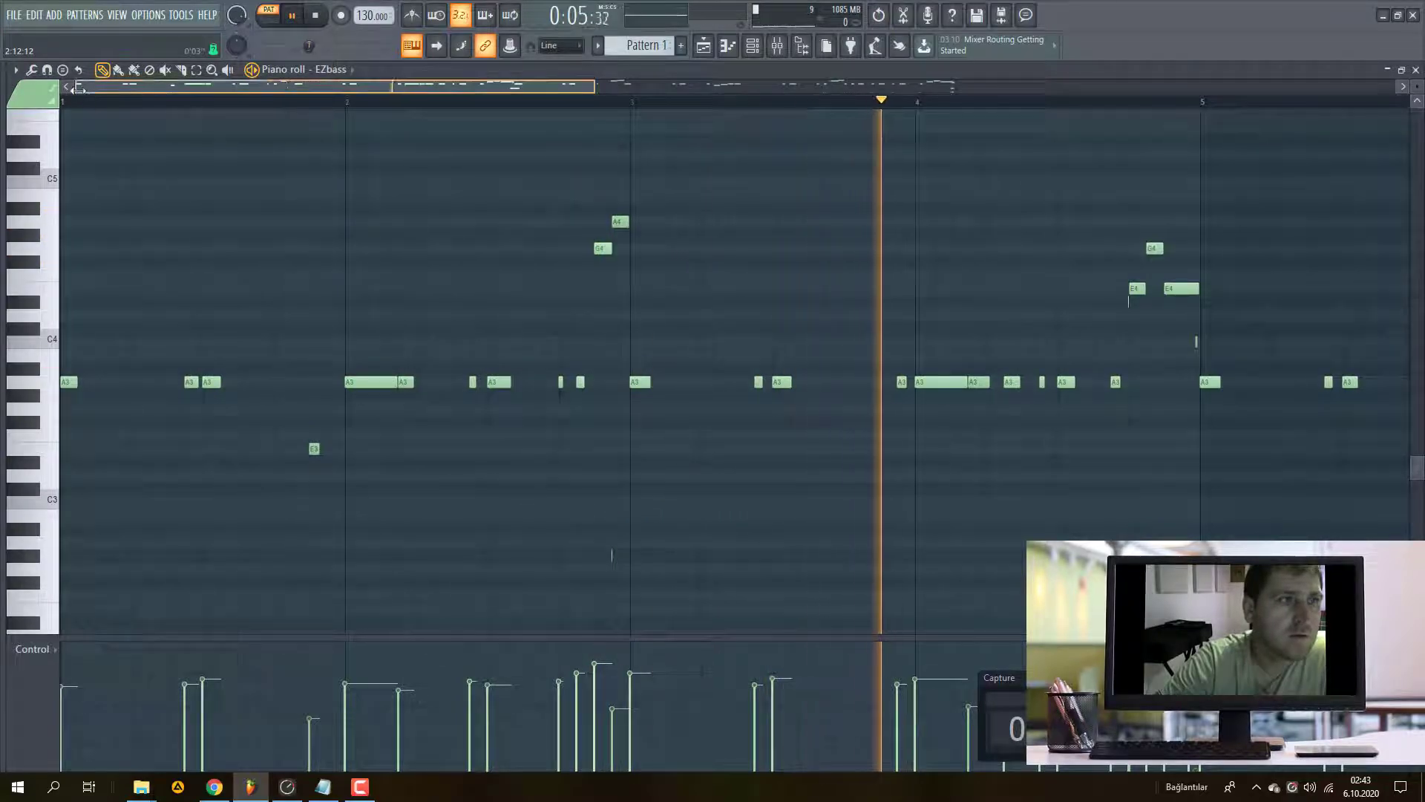
{"action": "left_click_drag", "start_coordinate": [77, 86], "coordinate": [438, 80]}
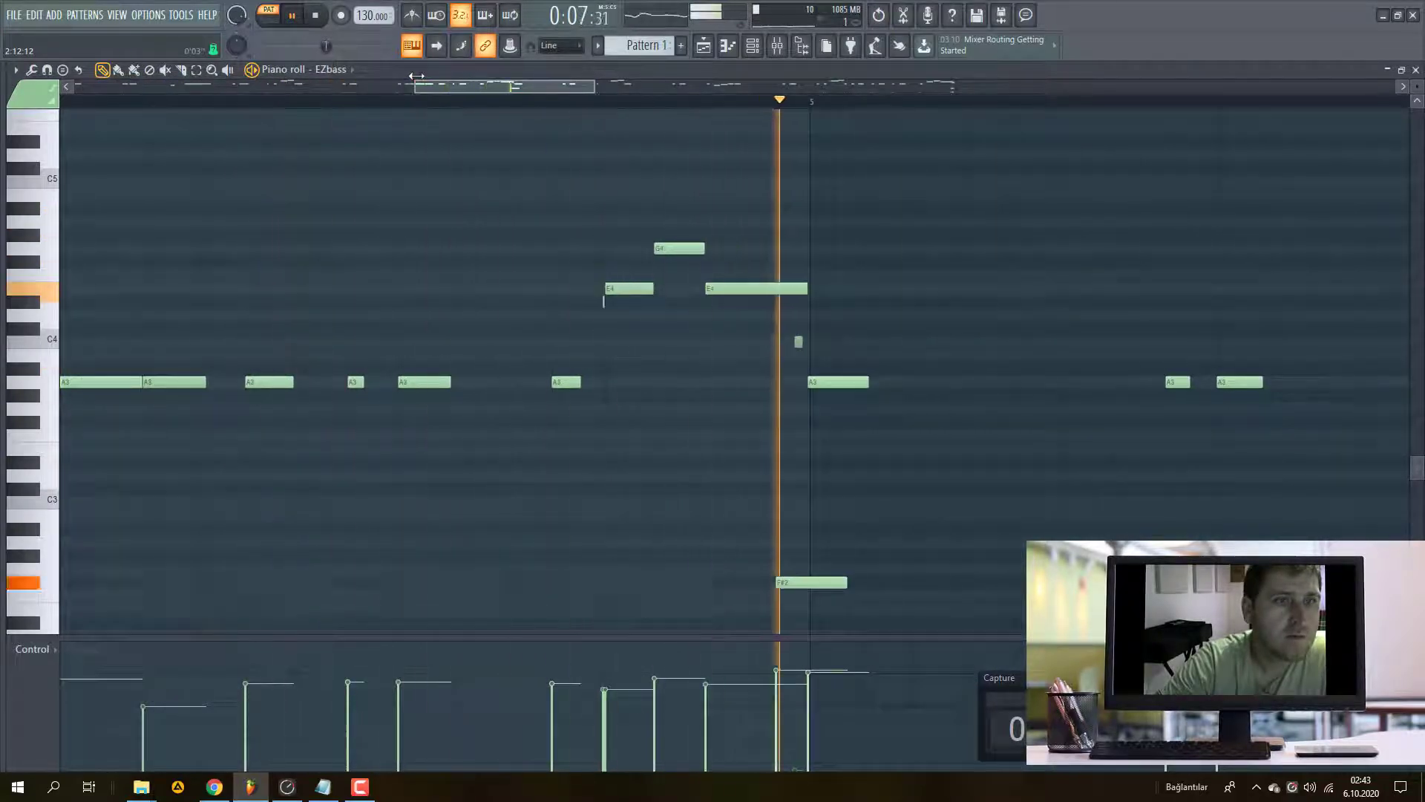
{"action": "key", "text": "space"}
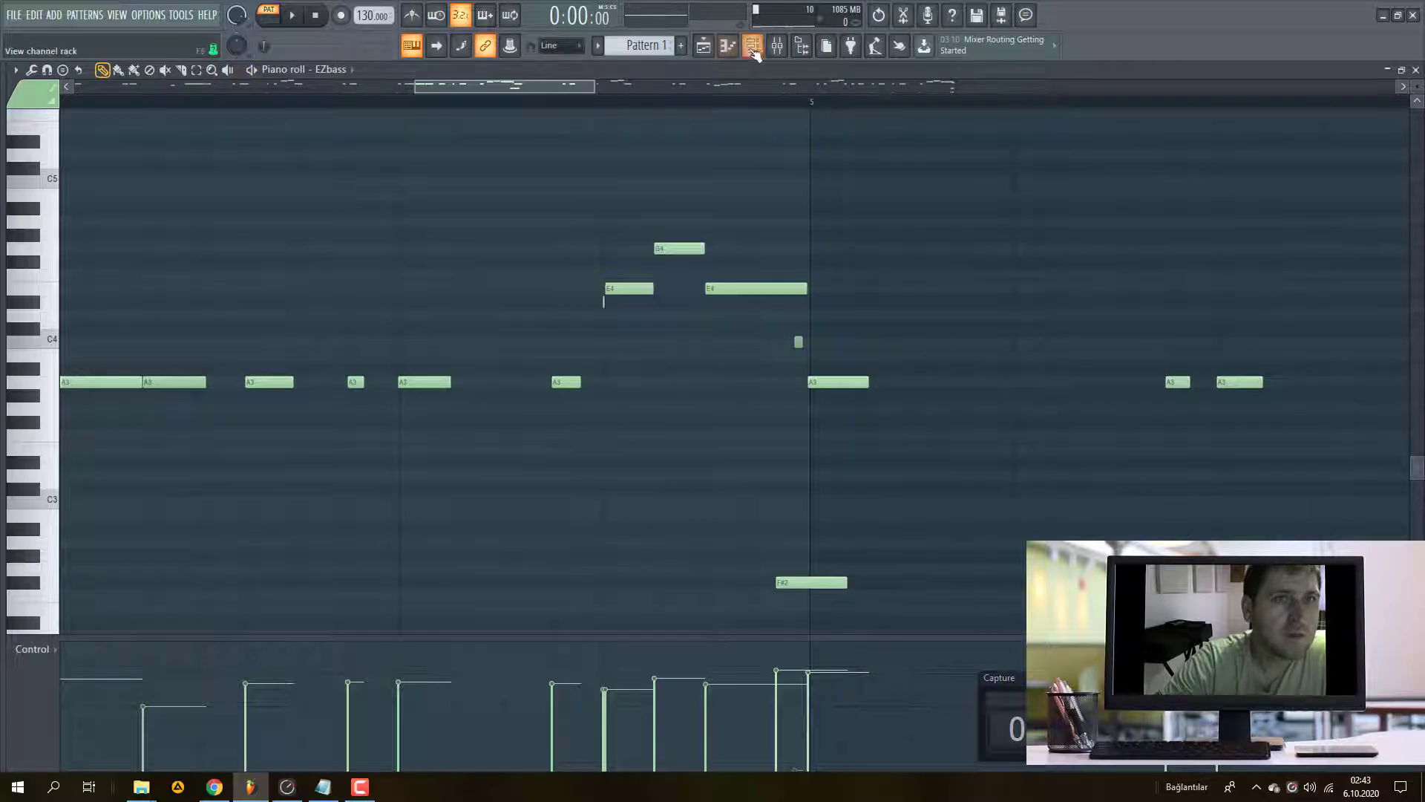
- Bring the EZbass plugin back up and reposition it so its transport controls are fully visible
{"action": "left_click", "coordinate": [753, 46]}
{"action": "left_click", "coordinate": [806, 144]}
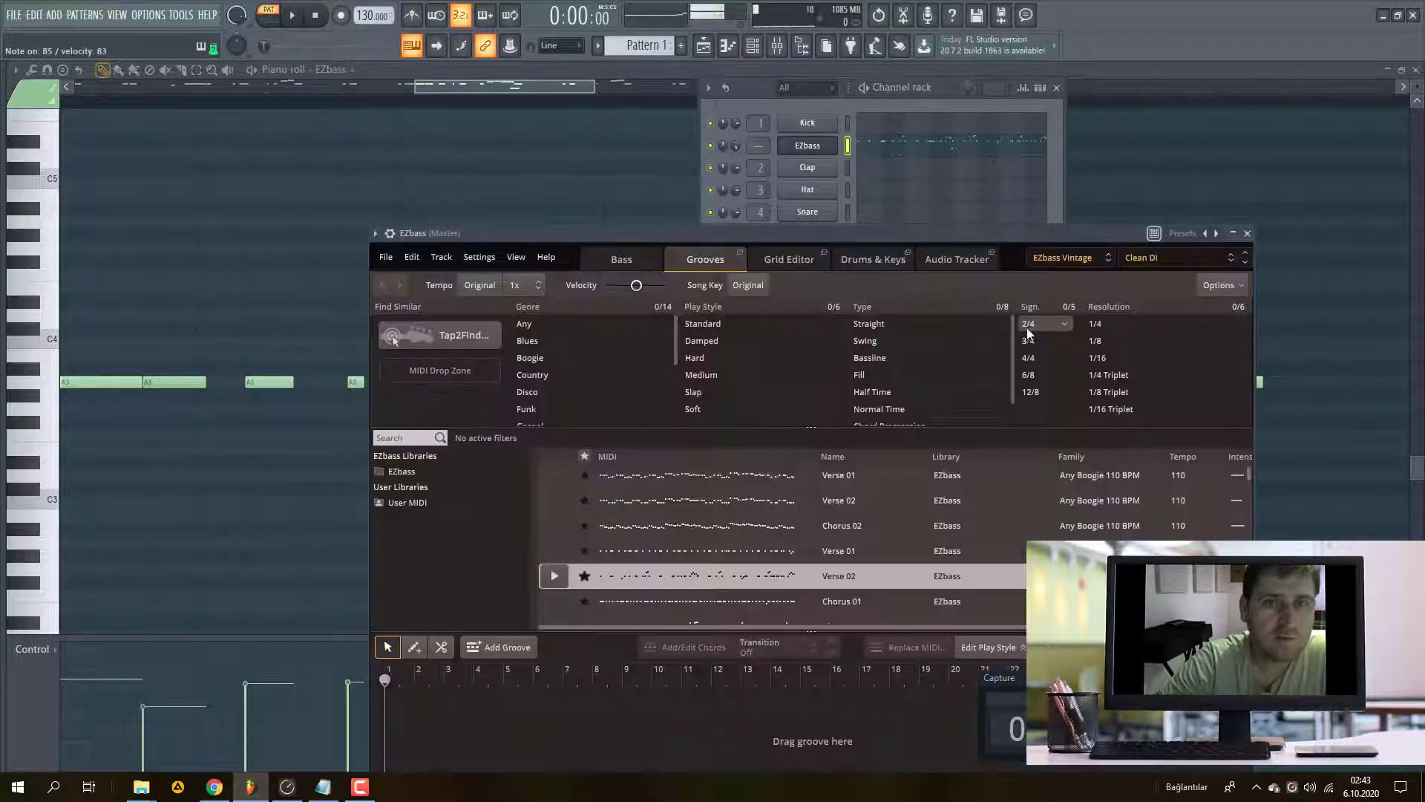
{"action": "left_click_drag", "start_coordinate": [903, 233], "coordinate": [863, 3]}
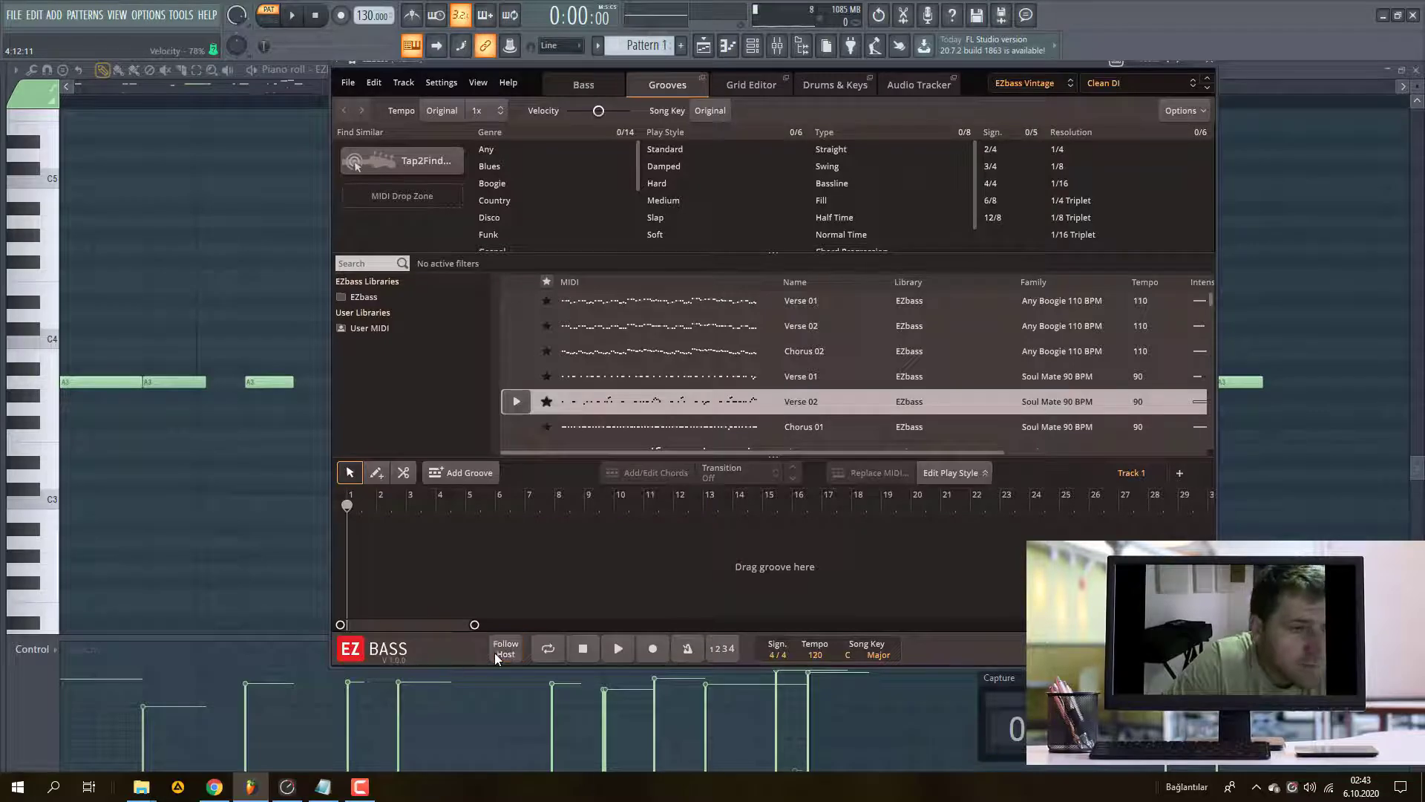
- Record a MIDI bass performance onto the EZbass song track from bar 1, stopping after about six bars
{"action": "left_click", "coordinate": [651, 649]}
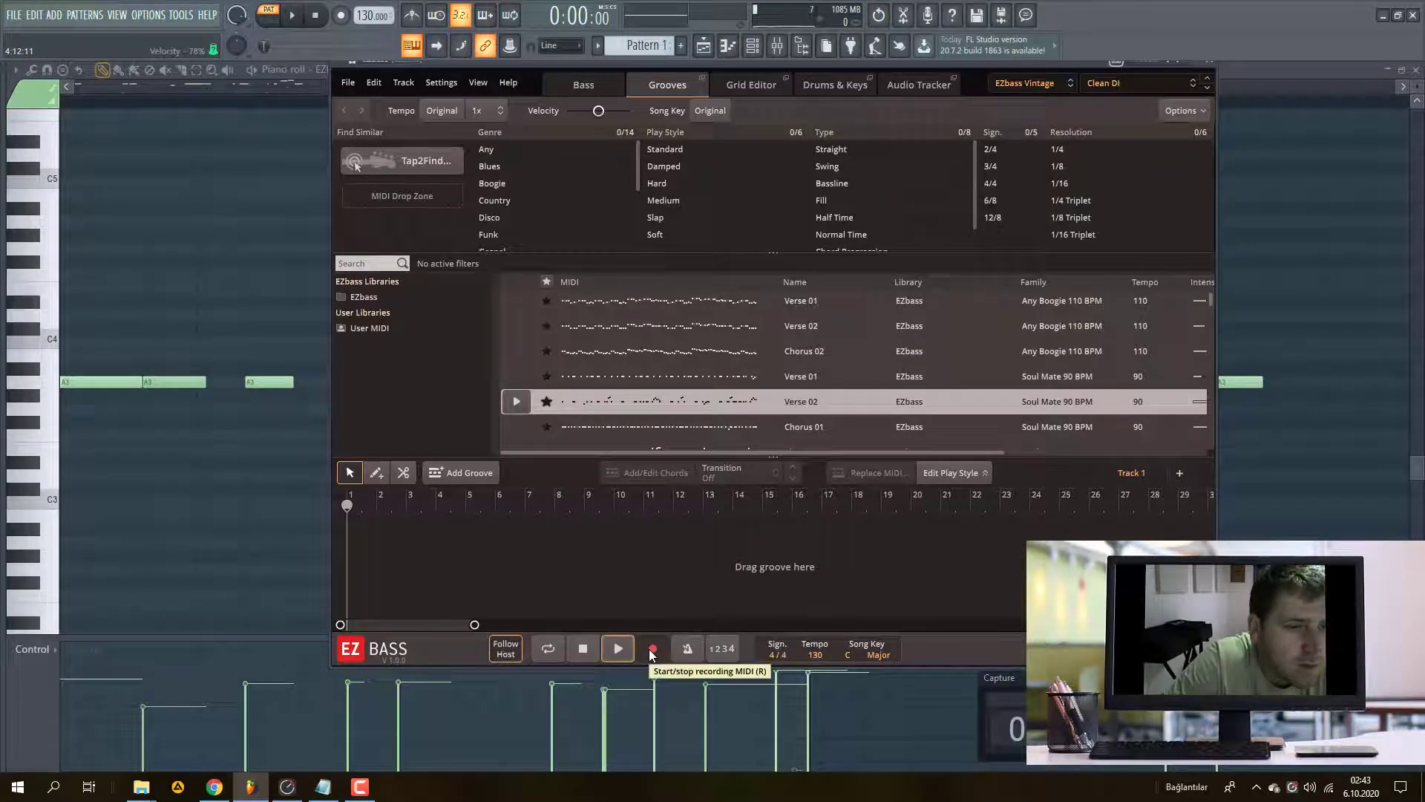
{"action": "left_click", "coordinate": [618, 649]}
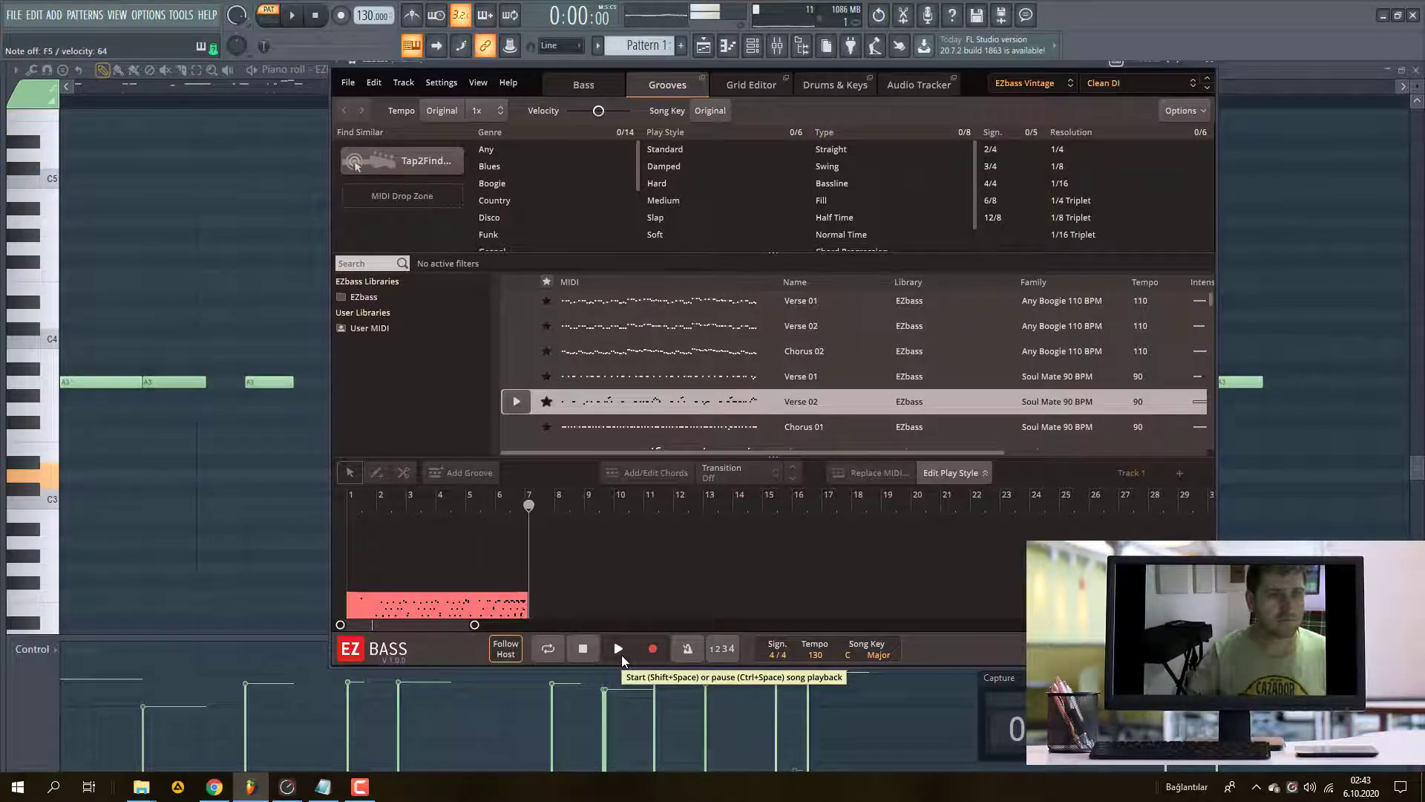
{"action": "left_click", "coordinate": [582, 649]}
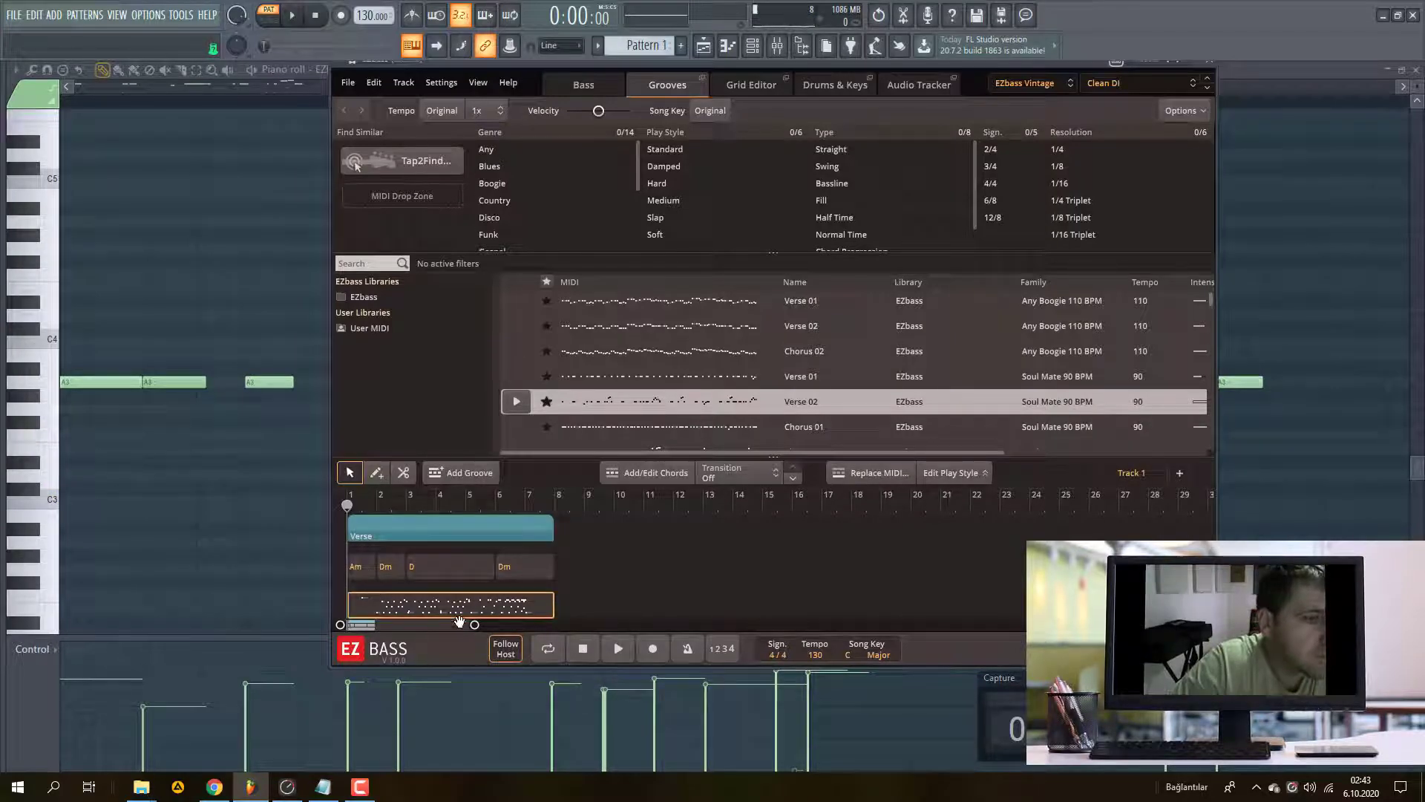
- Open the recorded verse block in the Grid Editor and play it back
{"action": "left_click", "coordinate": [620, 648]}
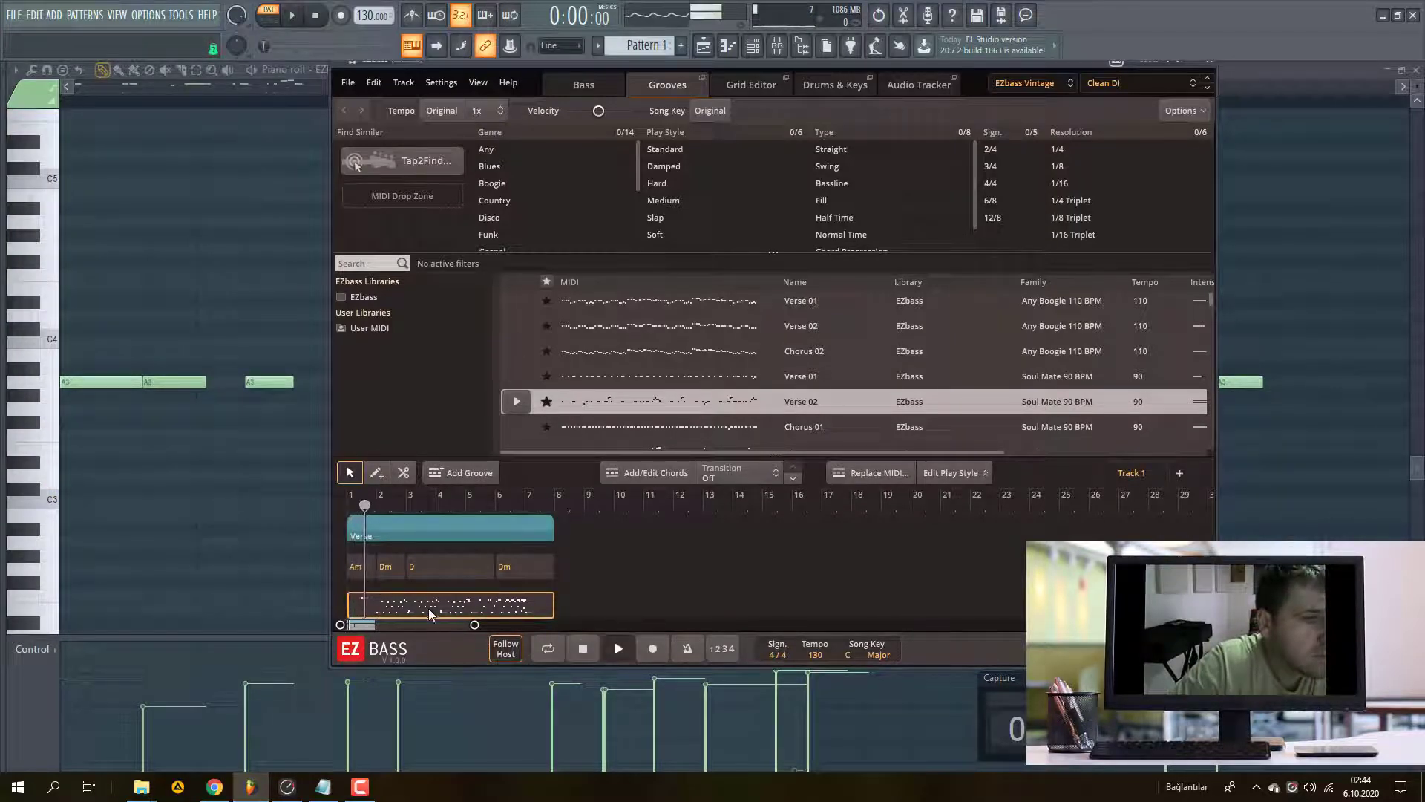
{"action": "double_click", "coordinate": [431, 611]}
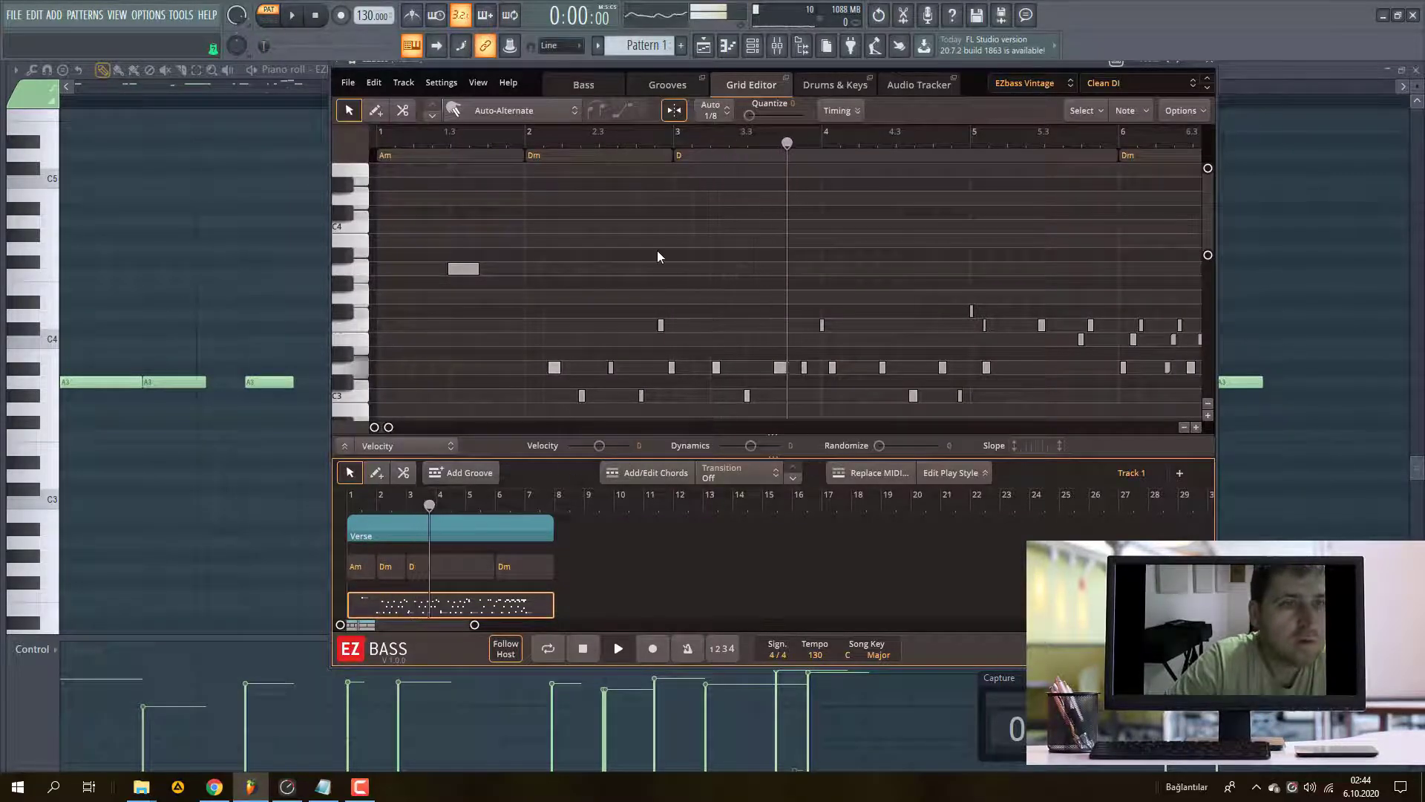
{"action": "key", "text": "space"}
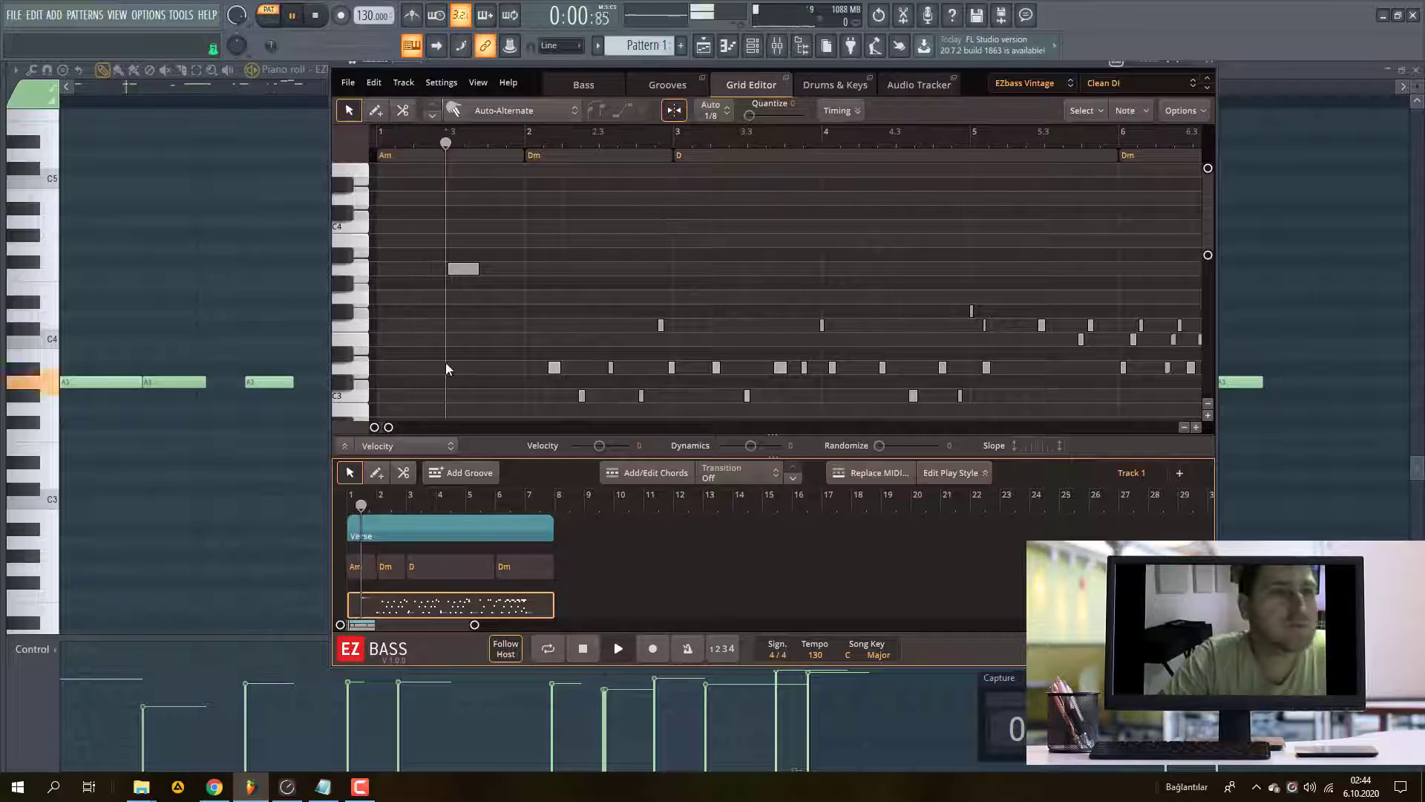
{"action": "left_click", "coordinate": [577, 648]}
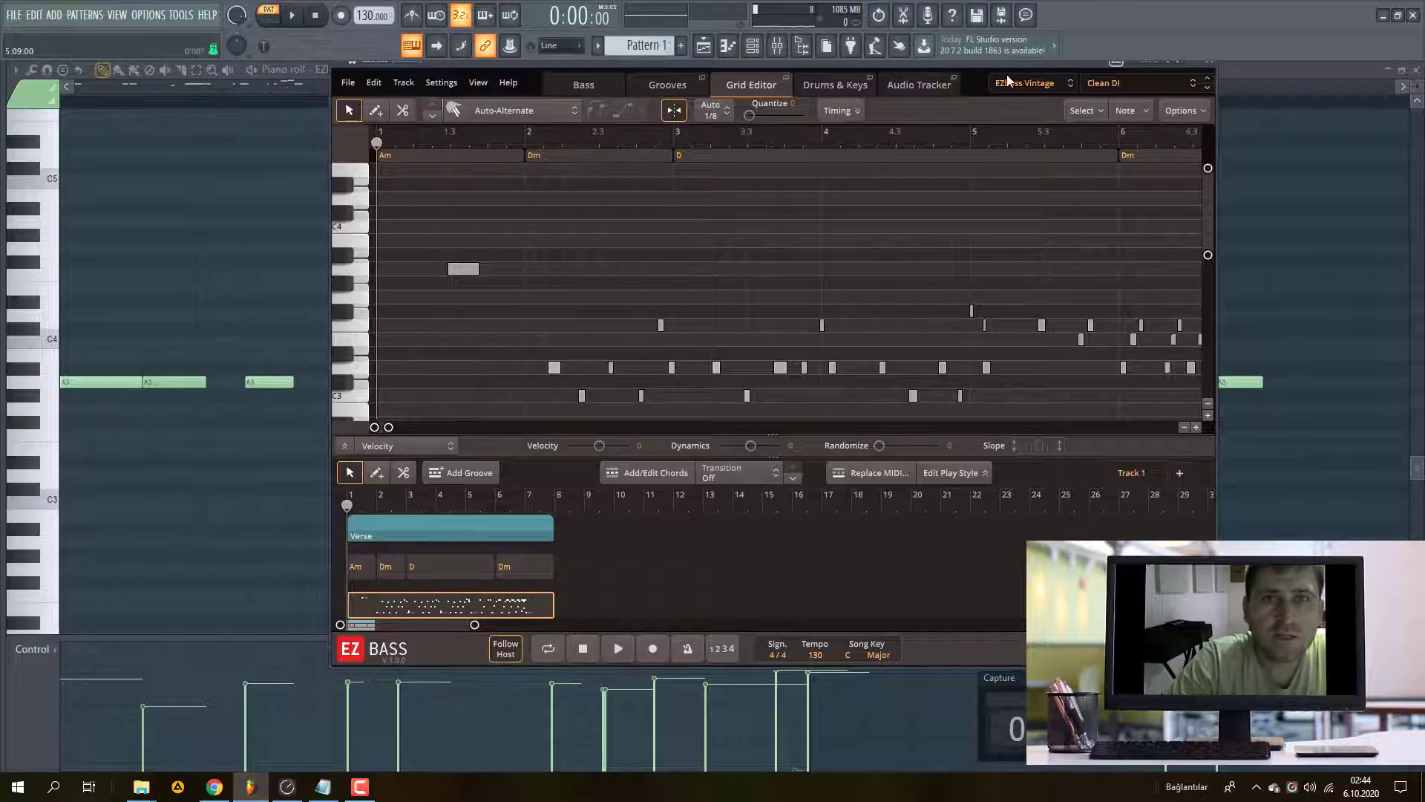
{"action": "left_click_drag", "start_coordinate": [1000, 70], "coordinate": [897, 95]}
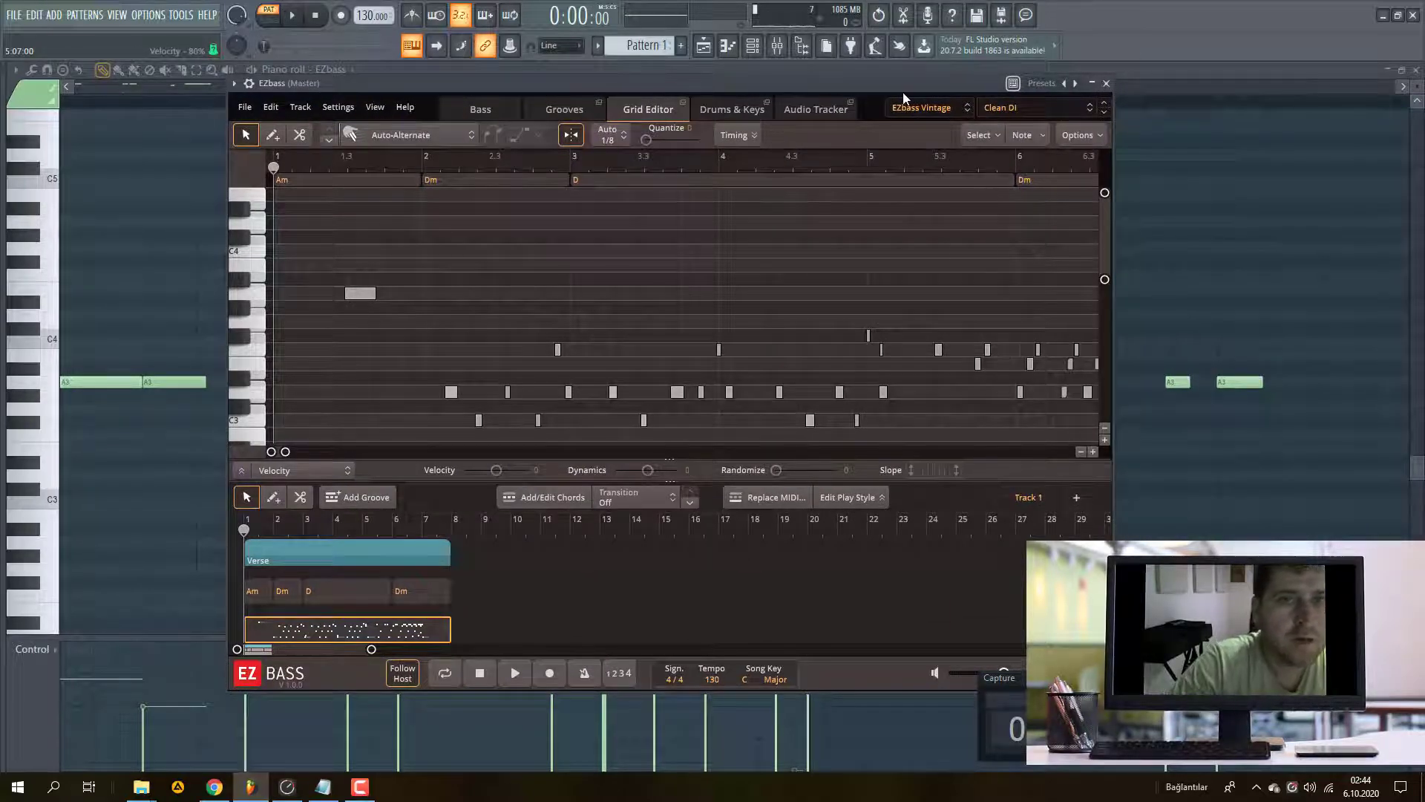
{"action": "left_click", "coordinate": [1032, 136]}
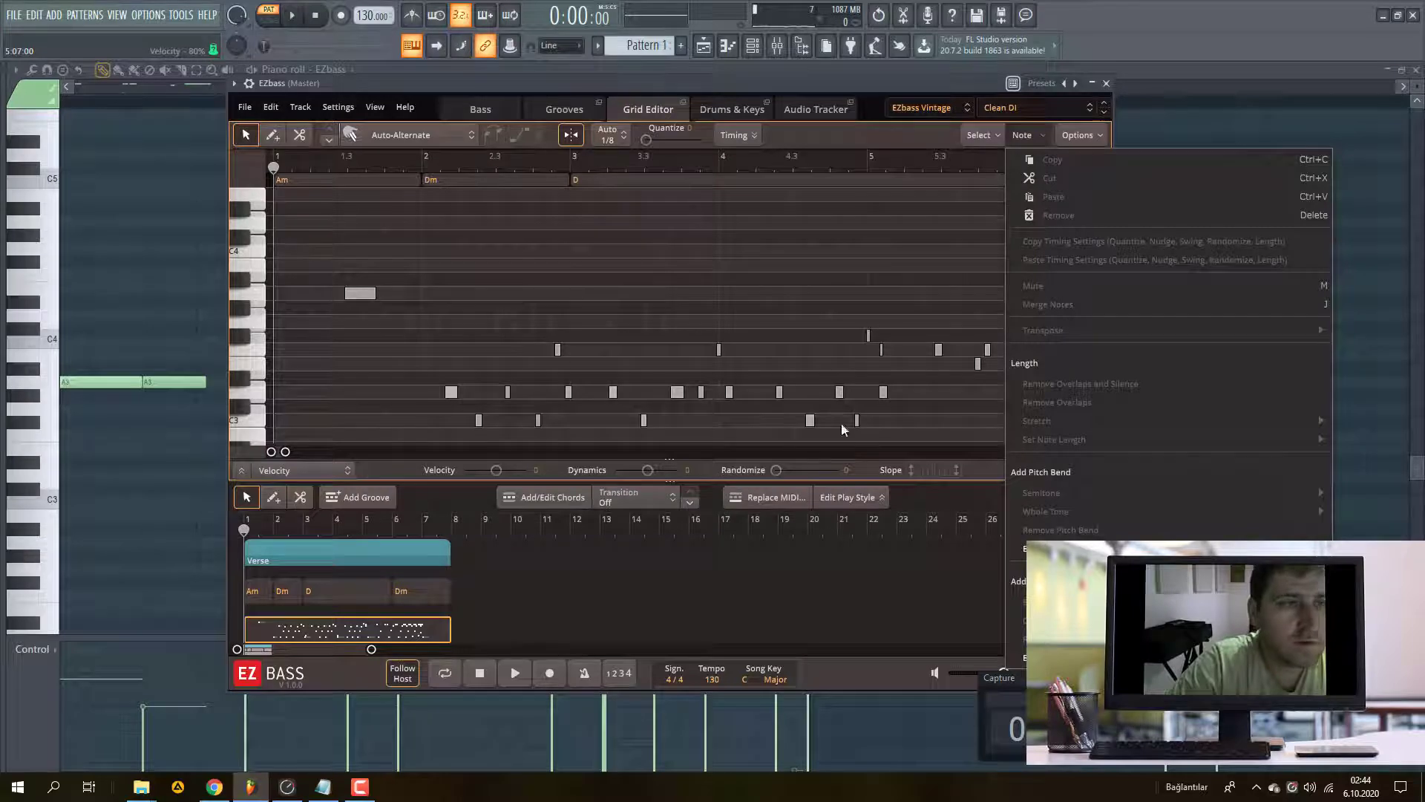
{"action": "left_click", "coordinate": [422, 269]}
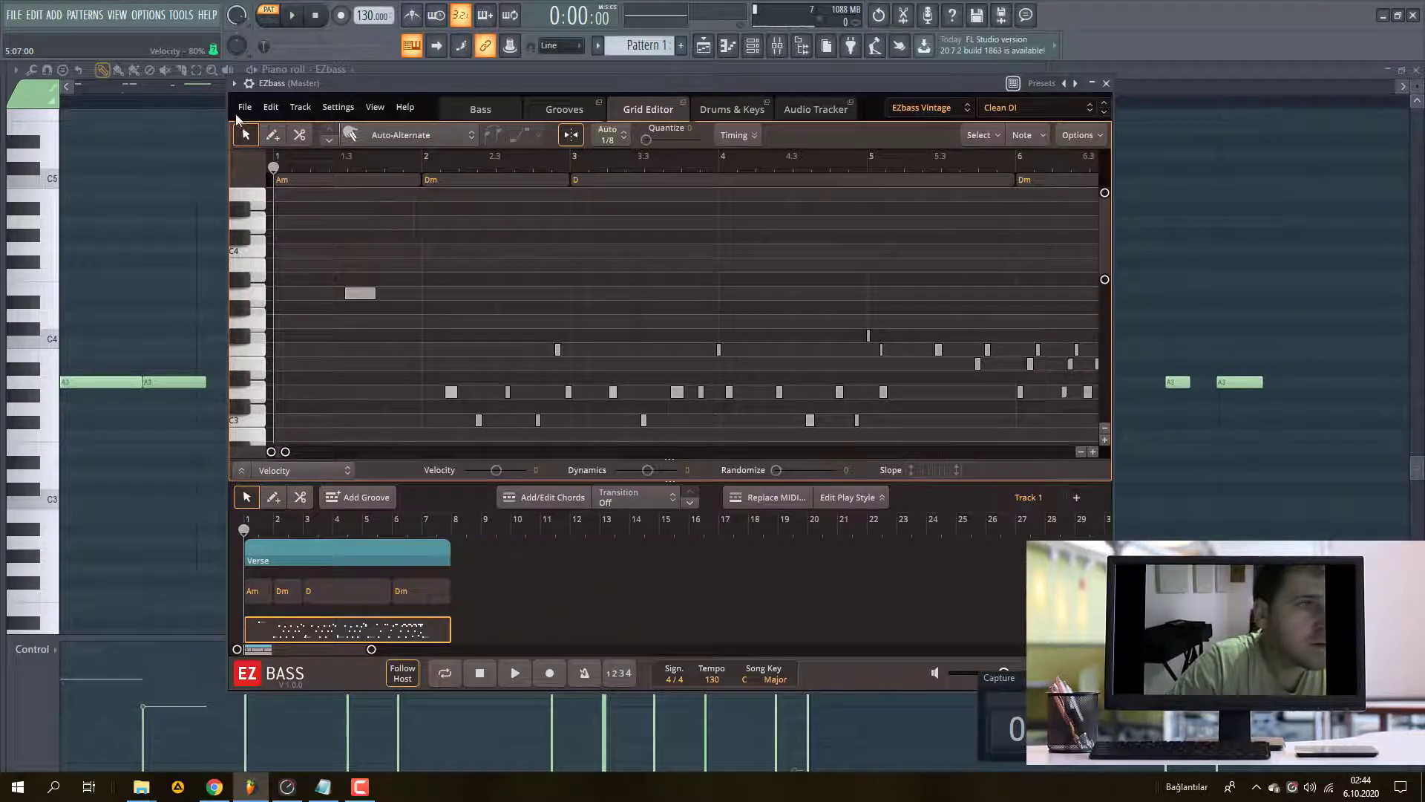
- Try the Percussive Right Hand articulation with no notes selected
{"action": "left_click", "coordinate": [352, 135]}
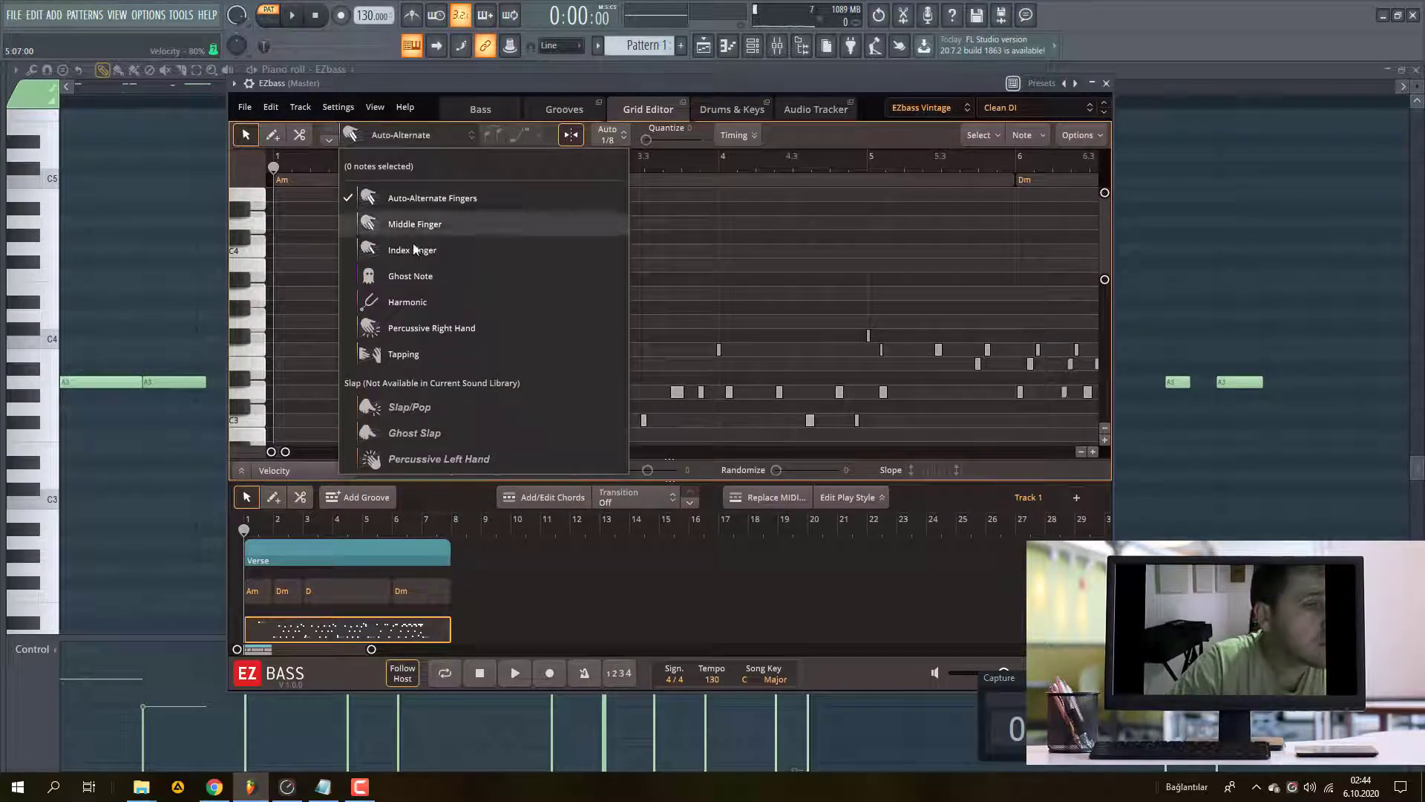
{"action": "left_click", "coordinate": [411, 328]}
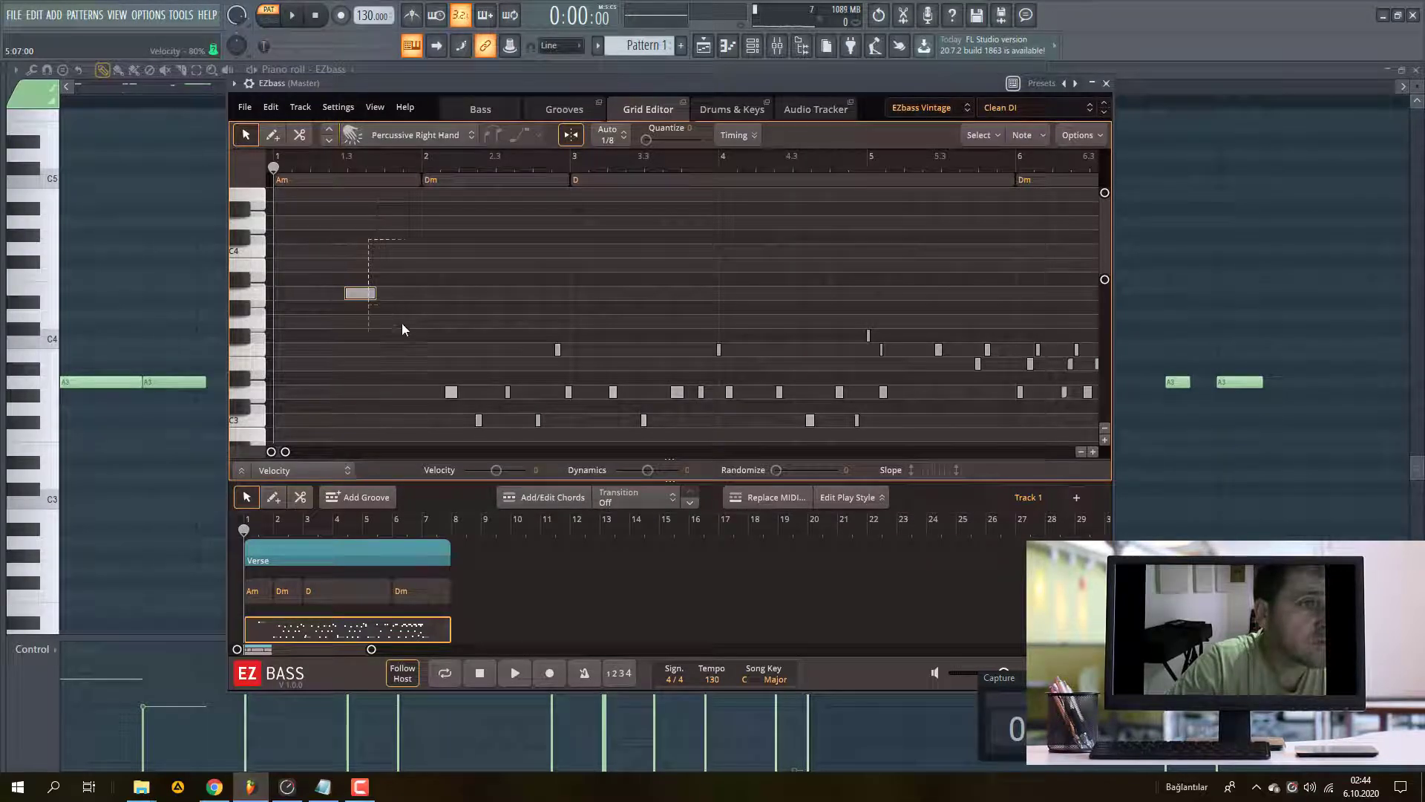
{"action": "key", "text": "ctrl+z"}
- Change the long high note in bar 1 to the Ghost Note articulation and play it back
{"action": "left_click_drag", "start_coordinate": [404, 357], "coordinate": [404, 357]}
{"action": "left_click", "coordinate": [453, 132]}
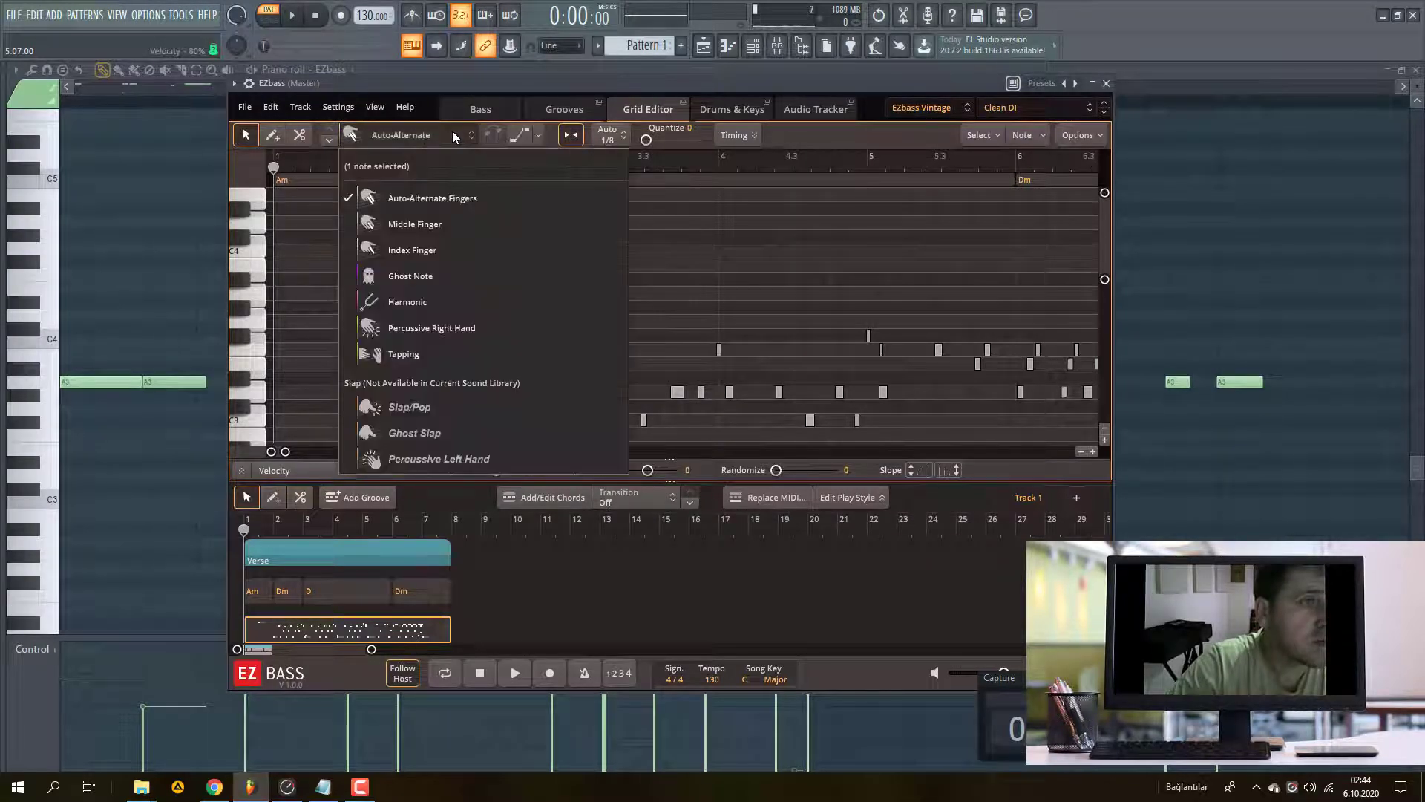
{"action": "left_click", "coordinate": [410, 277]}
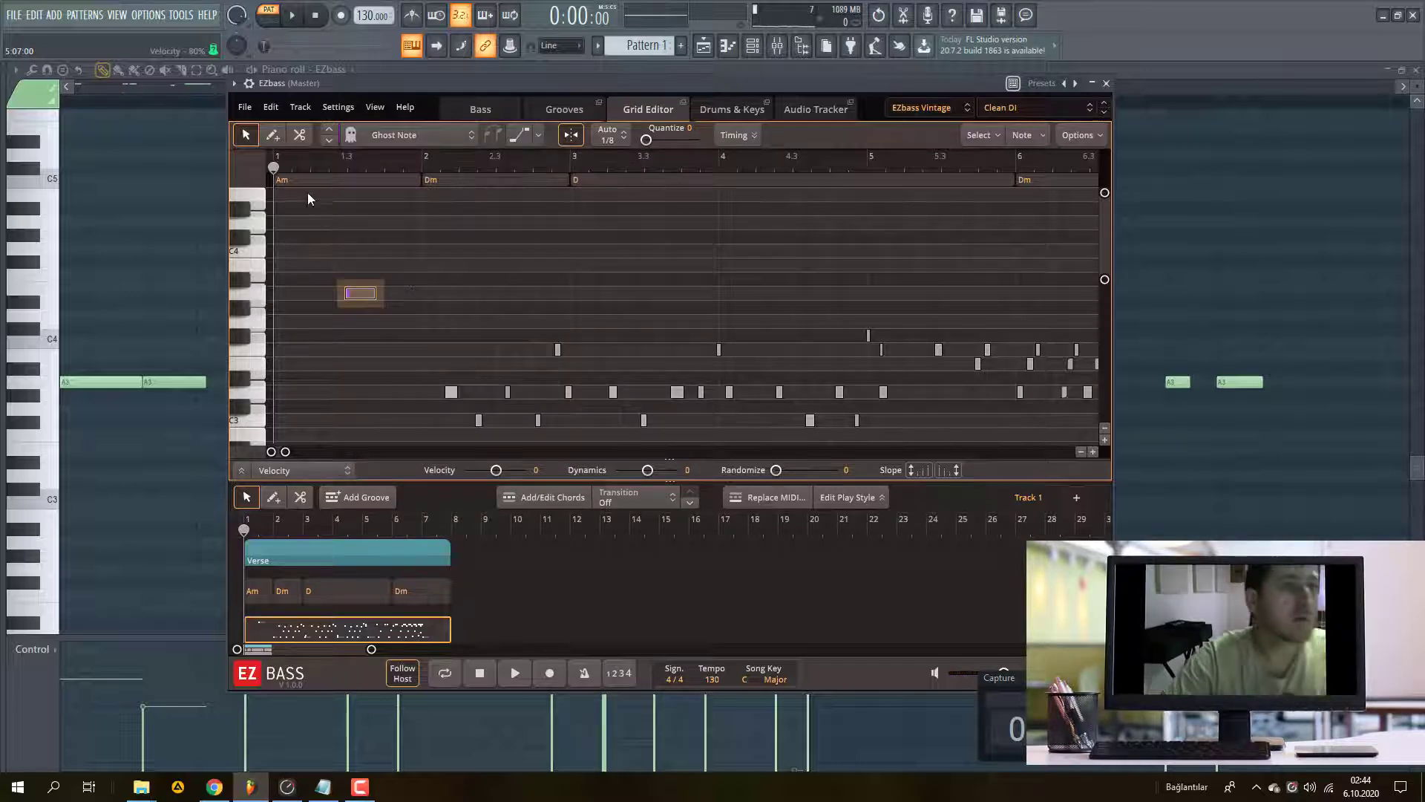
{"action": "key", "text": "space"}
{"action": "key", "text": "space"}
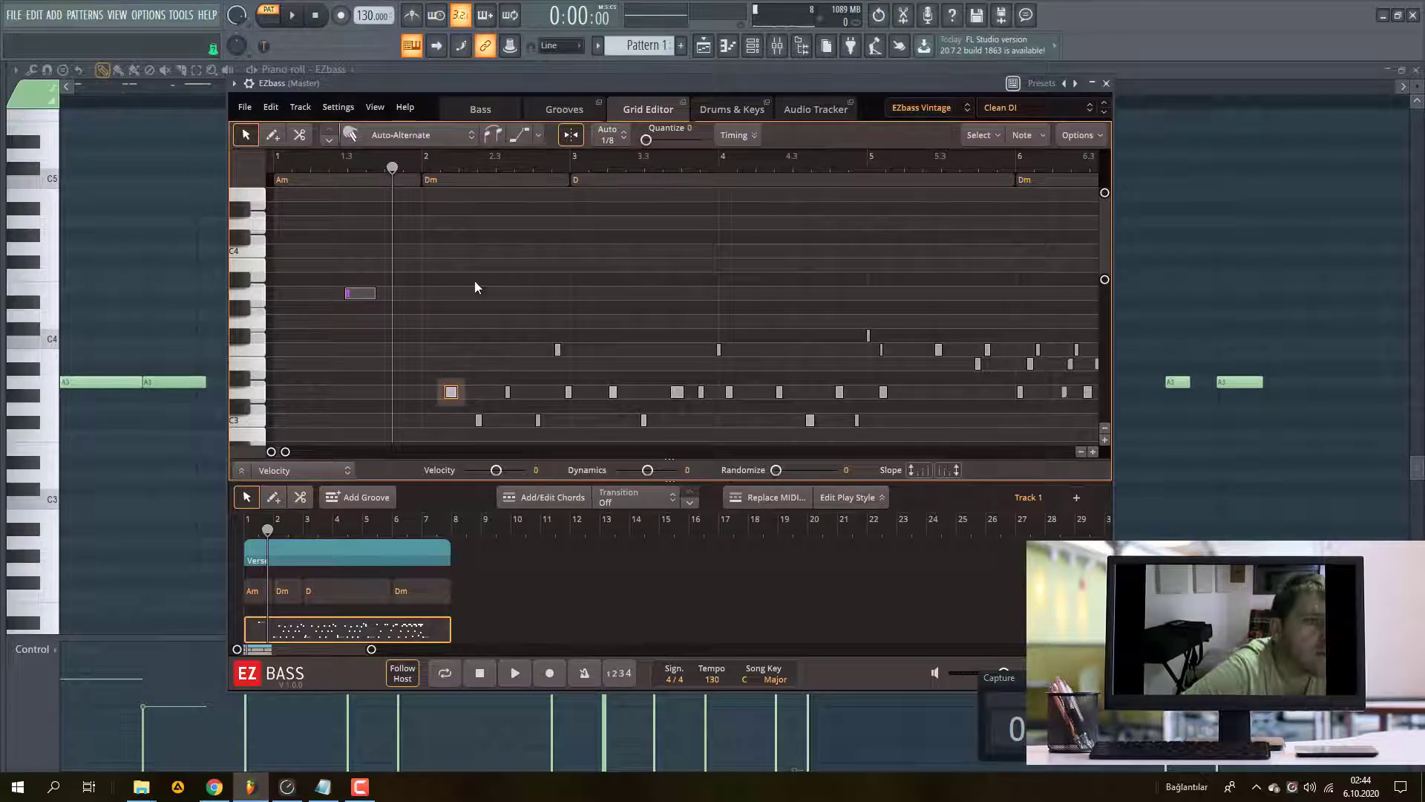
- Change the selected note near the start of bar 2 to the Slap/Pop articulation and play it back
{"action": "left_click", "coordinate": [435, 134]}
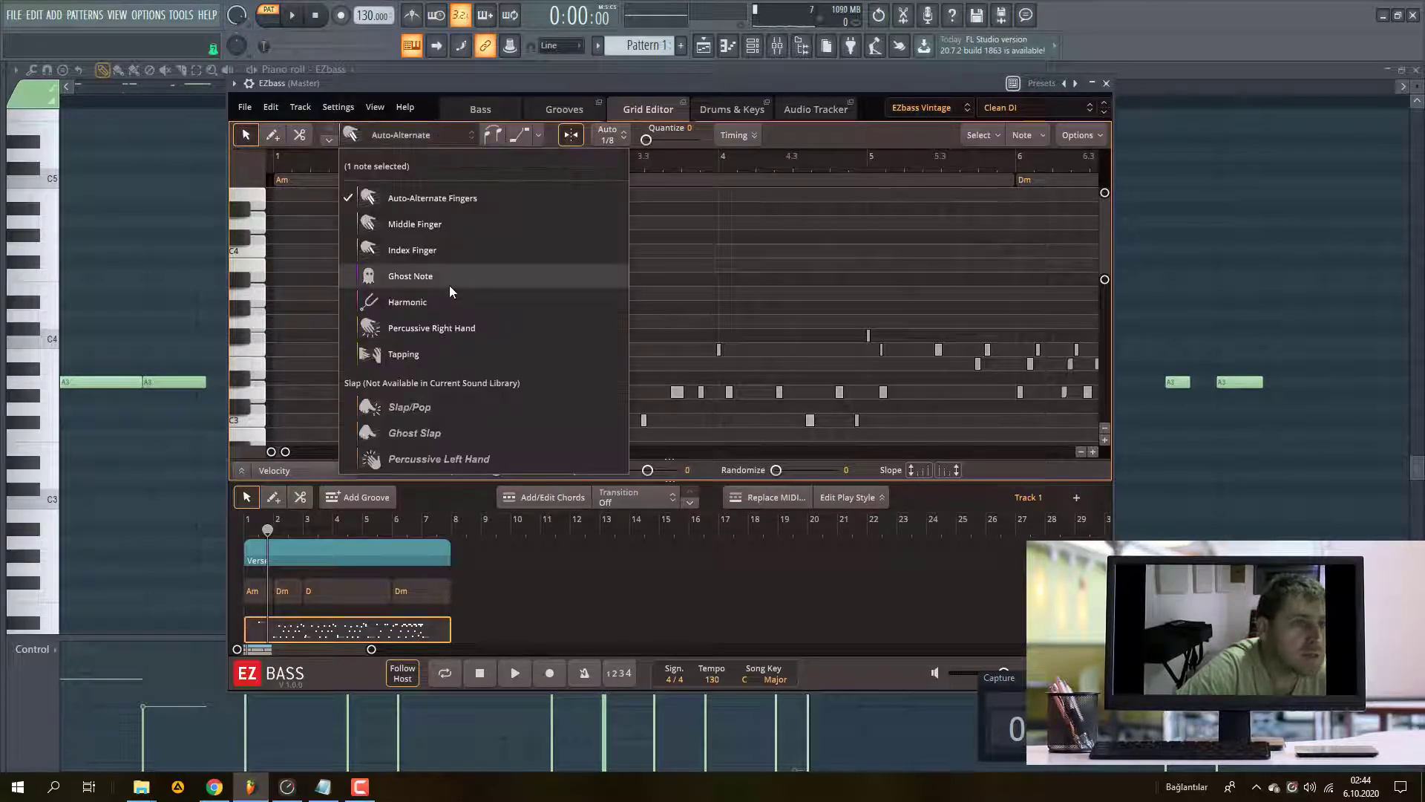
{"action": "left_click", "coordinate": [418, 407]}
{"action": "key", "text": "space"}
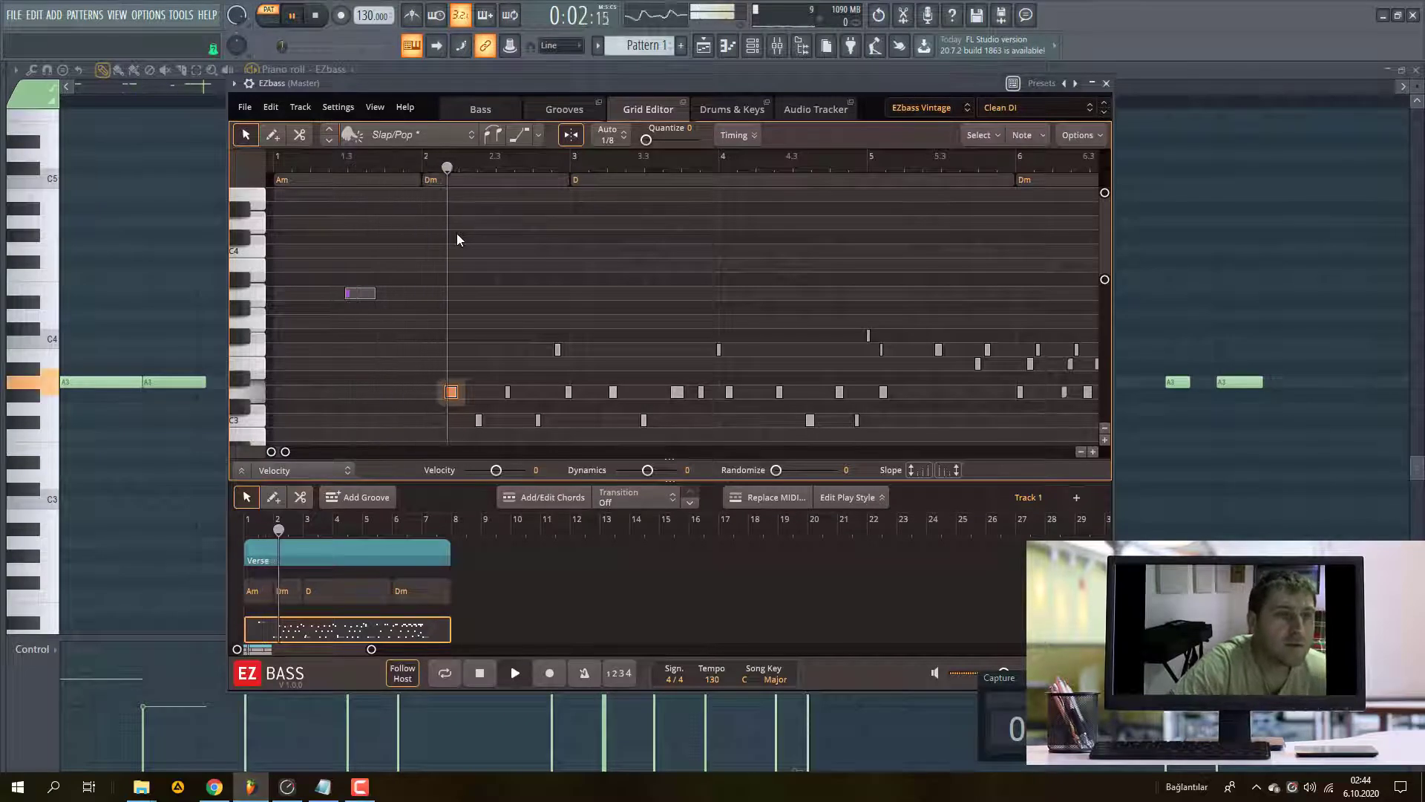
- Look through the recorded notes during playback, and delete all of them from the verse block
{"action": "scroll", "coordinate": [464, 252], "scroll_direction": "down", "scroll_amount": 4}
{"action": "scroll", "coordinate": [509, 340], "scroll_direction": "up", "scroll_amount": 2}
{"action": "scroll", "coordinate": [510, 340], "scroll_direction": "down", "scroll_amount": 4}
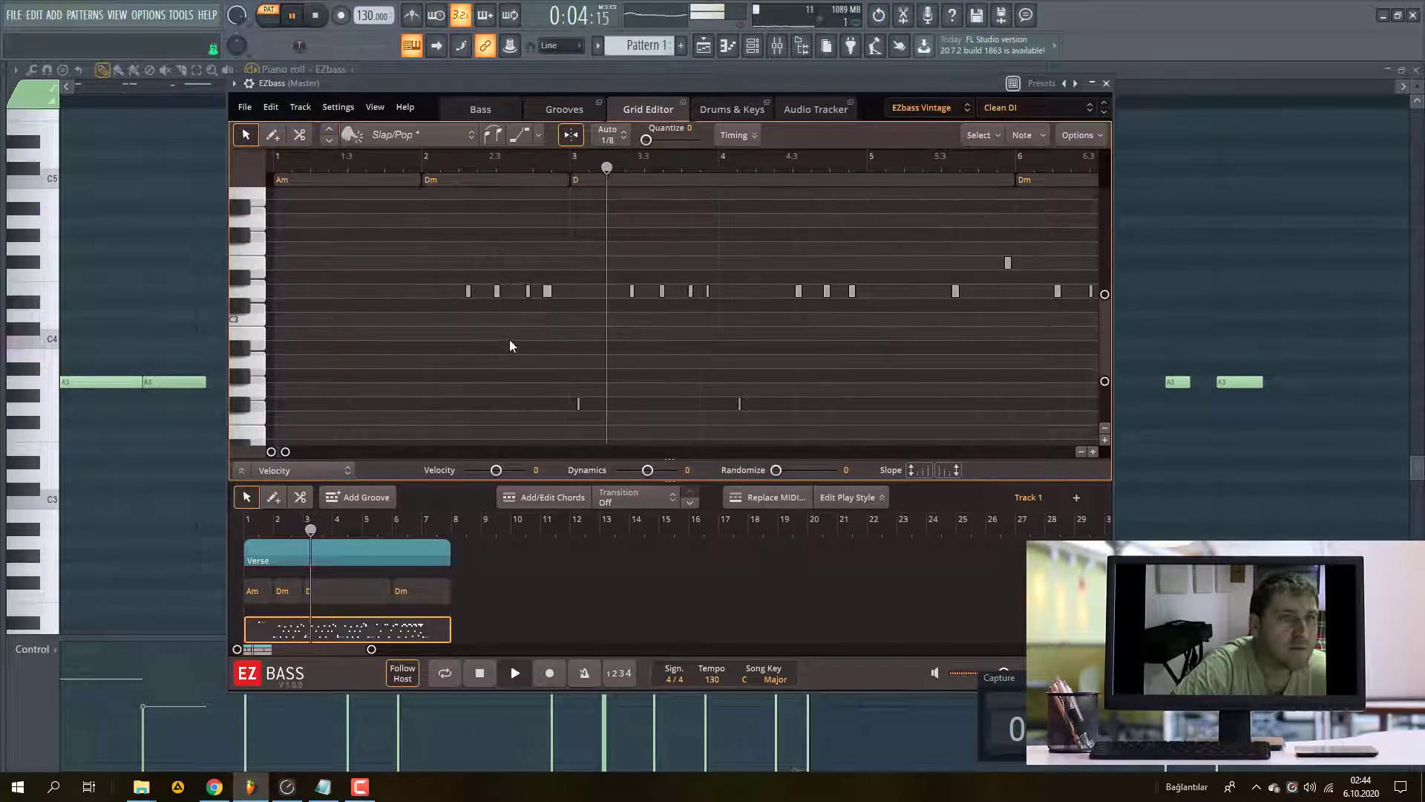
{"action": "scroll", "coordinate": [510, 340], "scroll_direction": "down", "scroll_amount": 1}
{"action": "scroll", "coordinate": [510, 340], "scroll_direction": "up", "scroll_amount": 5}
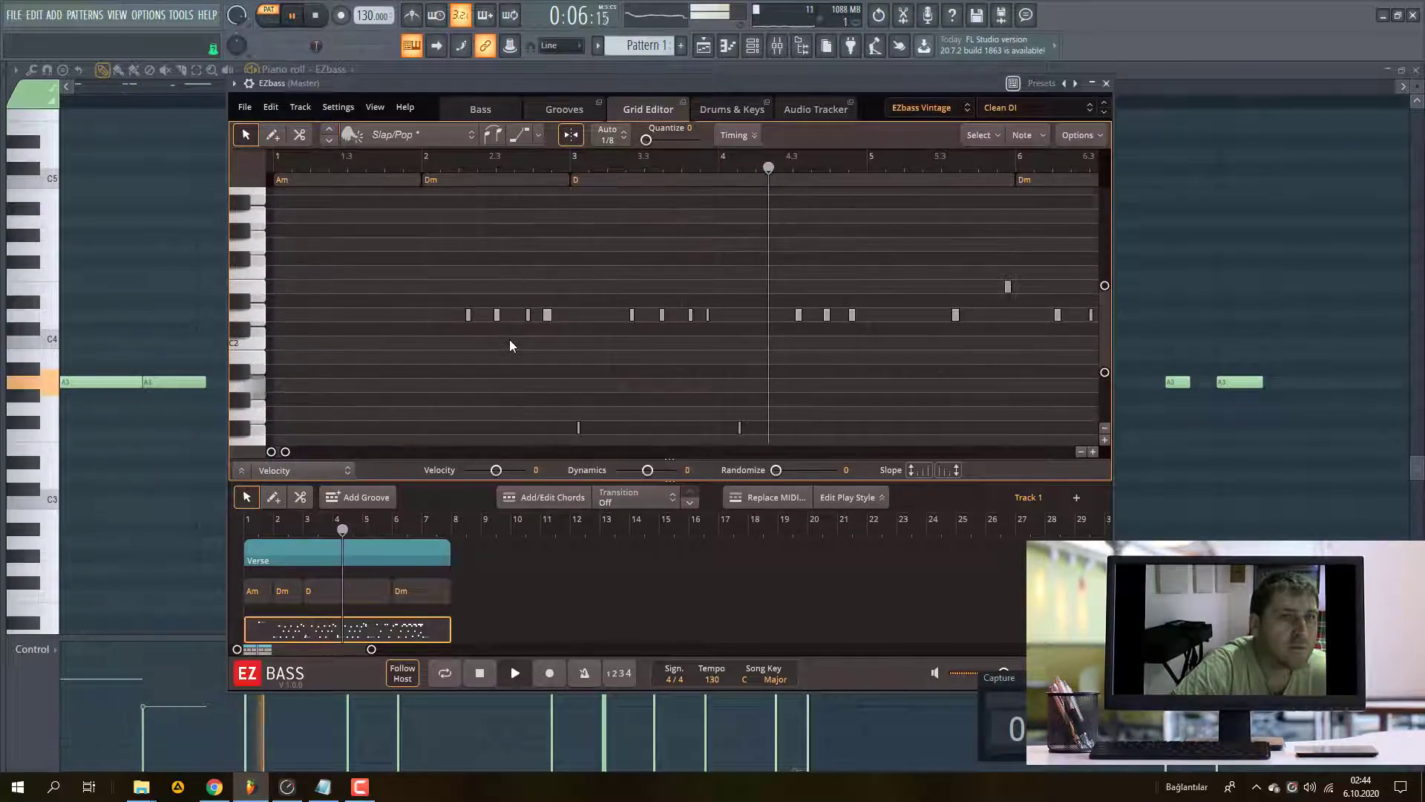
{"action": "scroll", "coordinate": [631, 278], "scroll_direction": "down", "scroll_amount": 5}
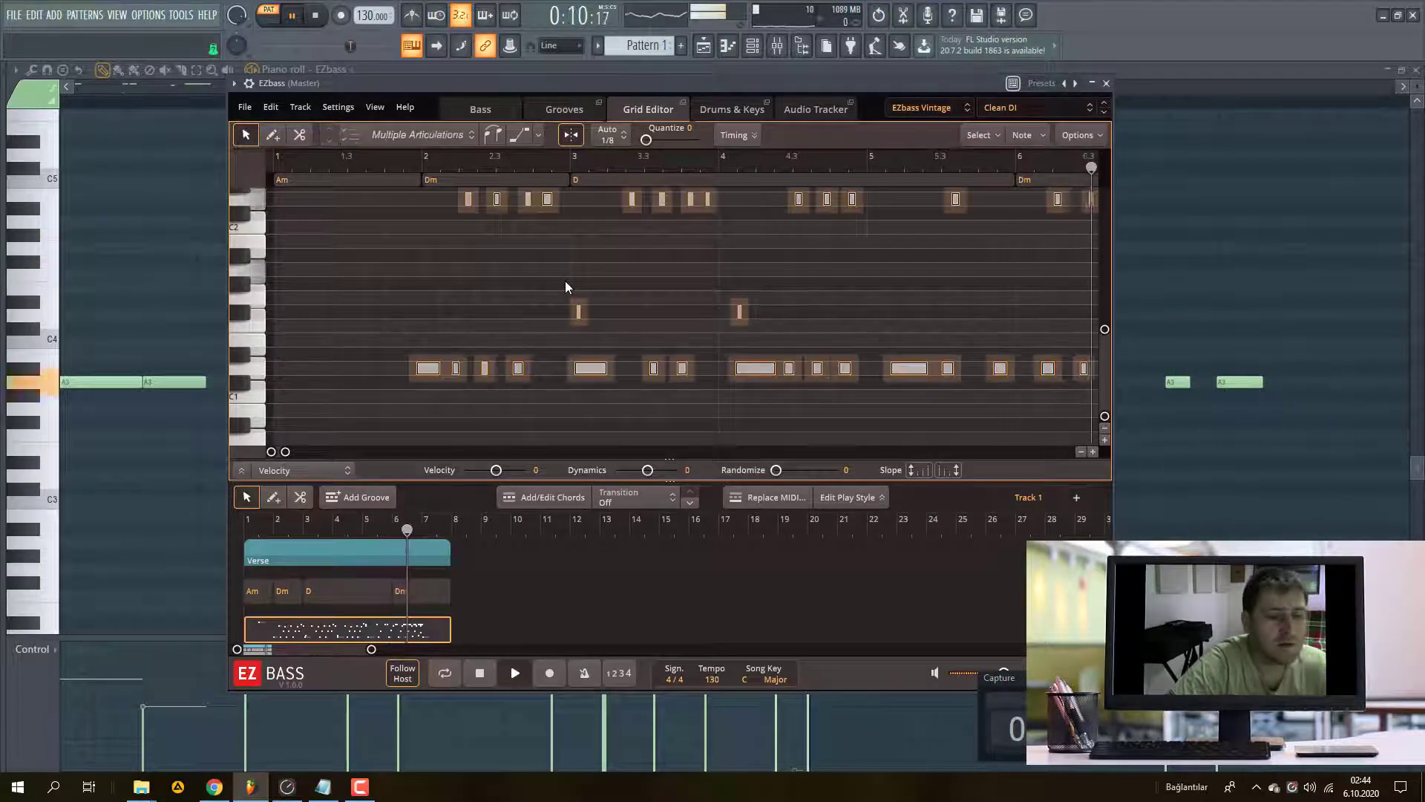
{"action": "scroll", "coordinate": [568, 293], "scroll_direction": "up", "scroll_amount": 8}
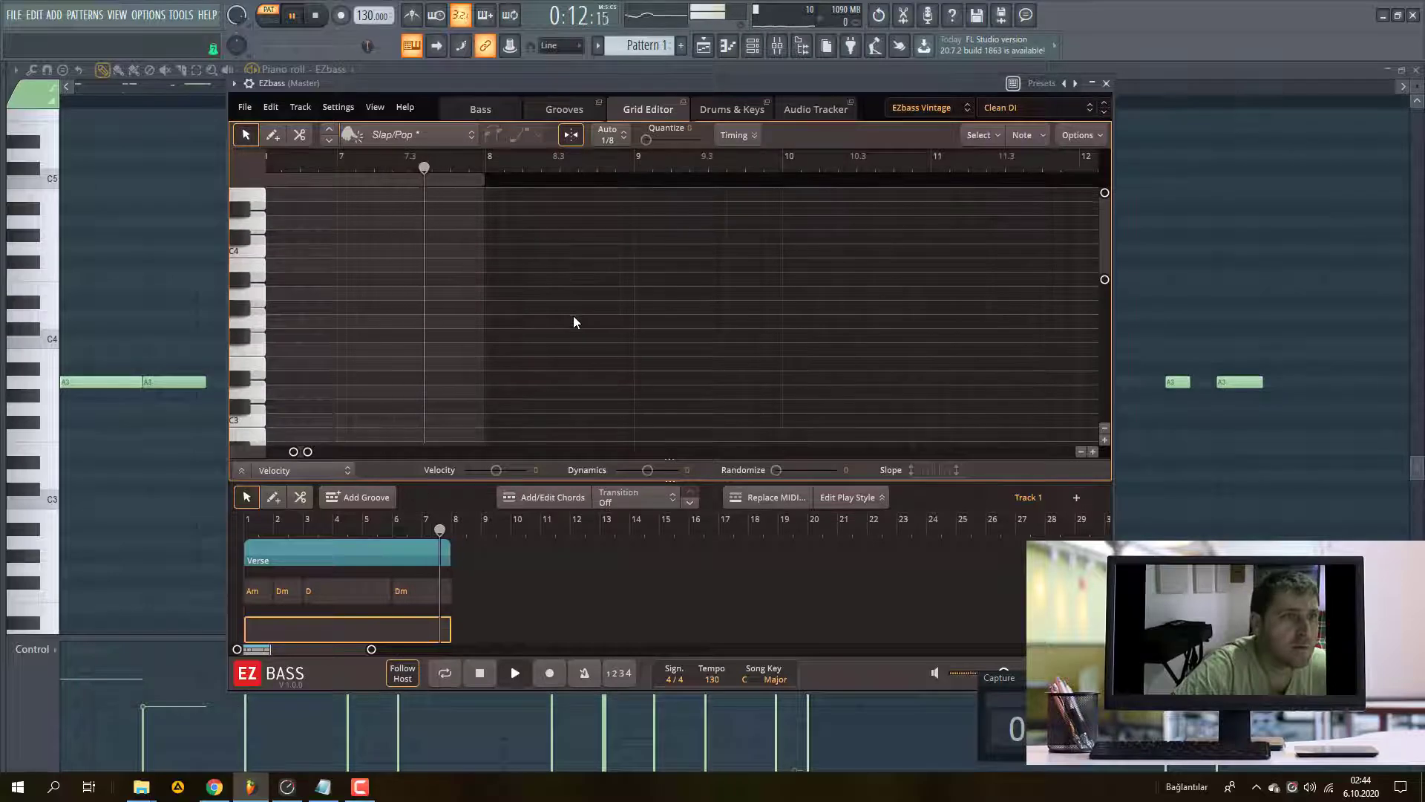
- Stop the song, play the emptied verse block from the start and stop it again
{"action": "left_click", "coordinate": [317, 16]}
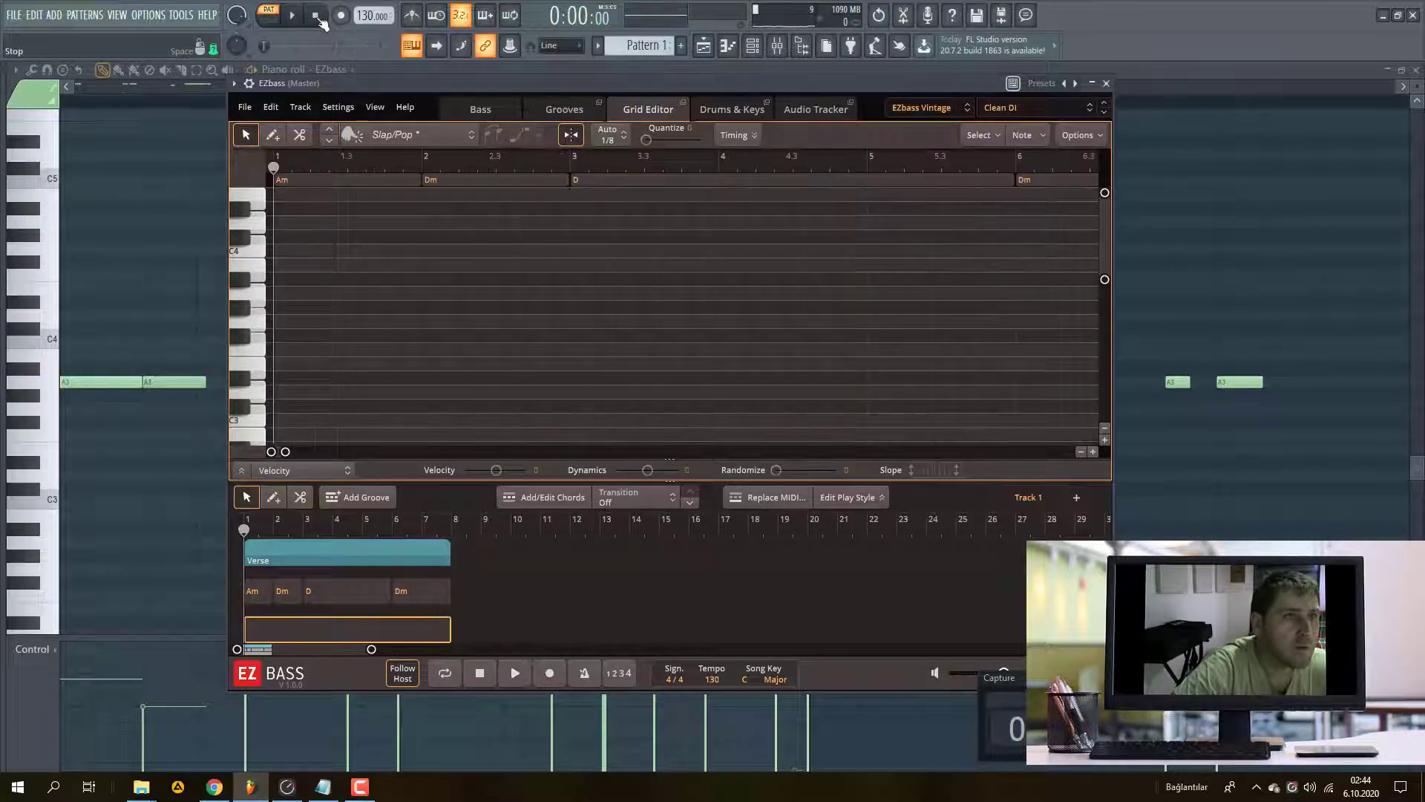
{"action": "left_click", "coordinate": [516, 673]}
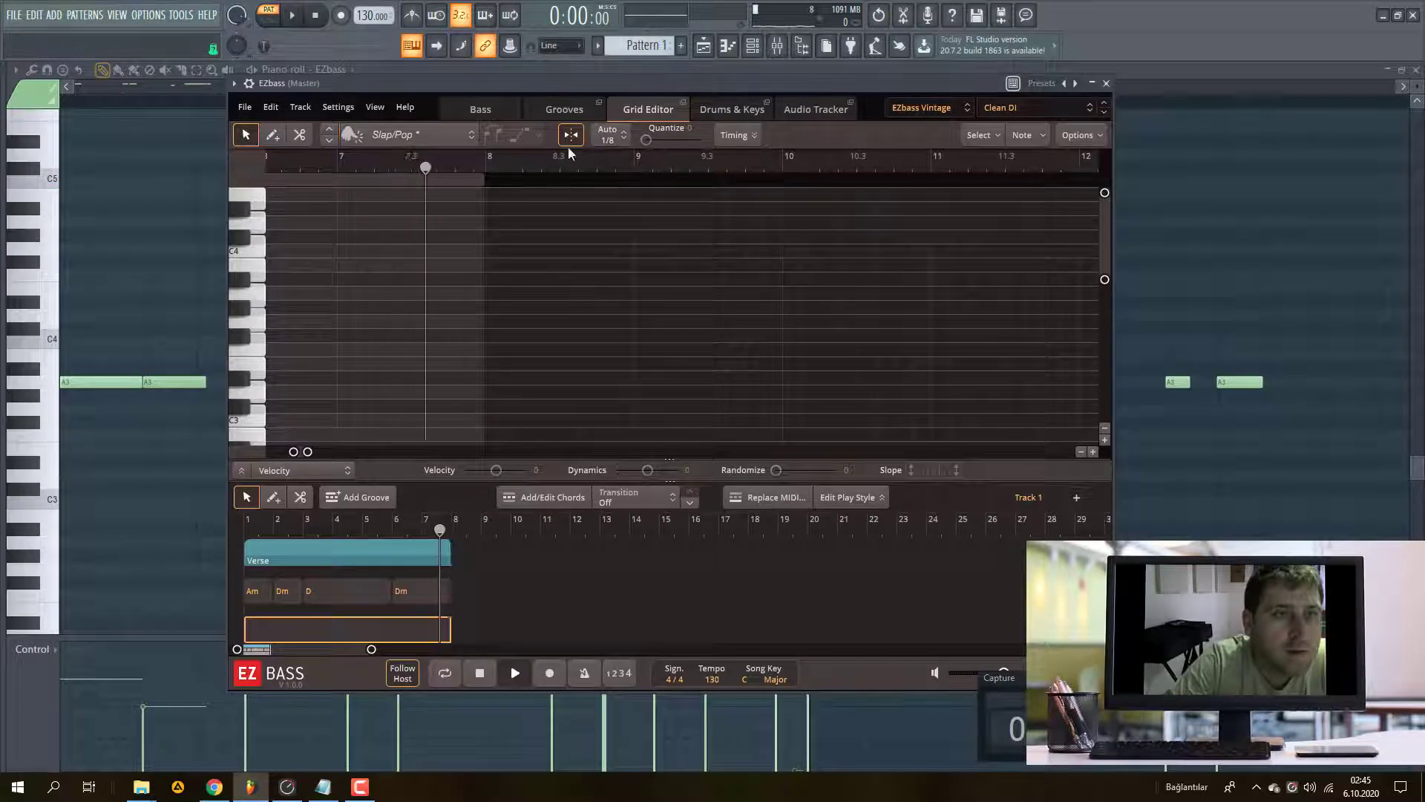
{"action": "left_click", "coordinate": [479, 674]}
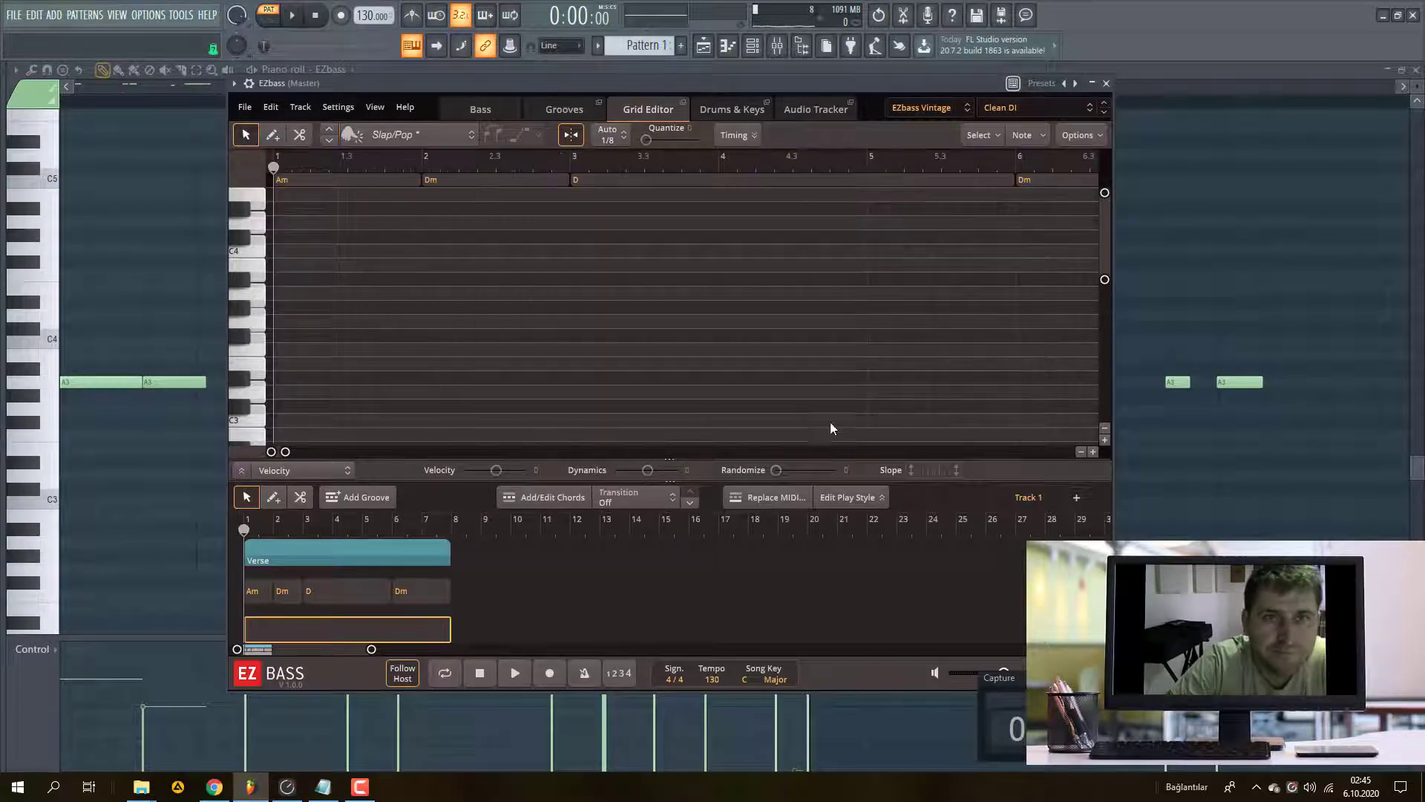
- Check the available bass libraries, and open the Tuning and Effects controls in the bass view
{"action": "left_click", "coordinate": [900, 111]}
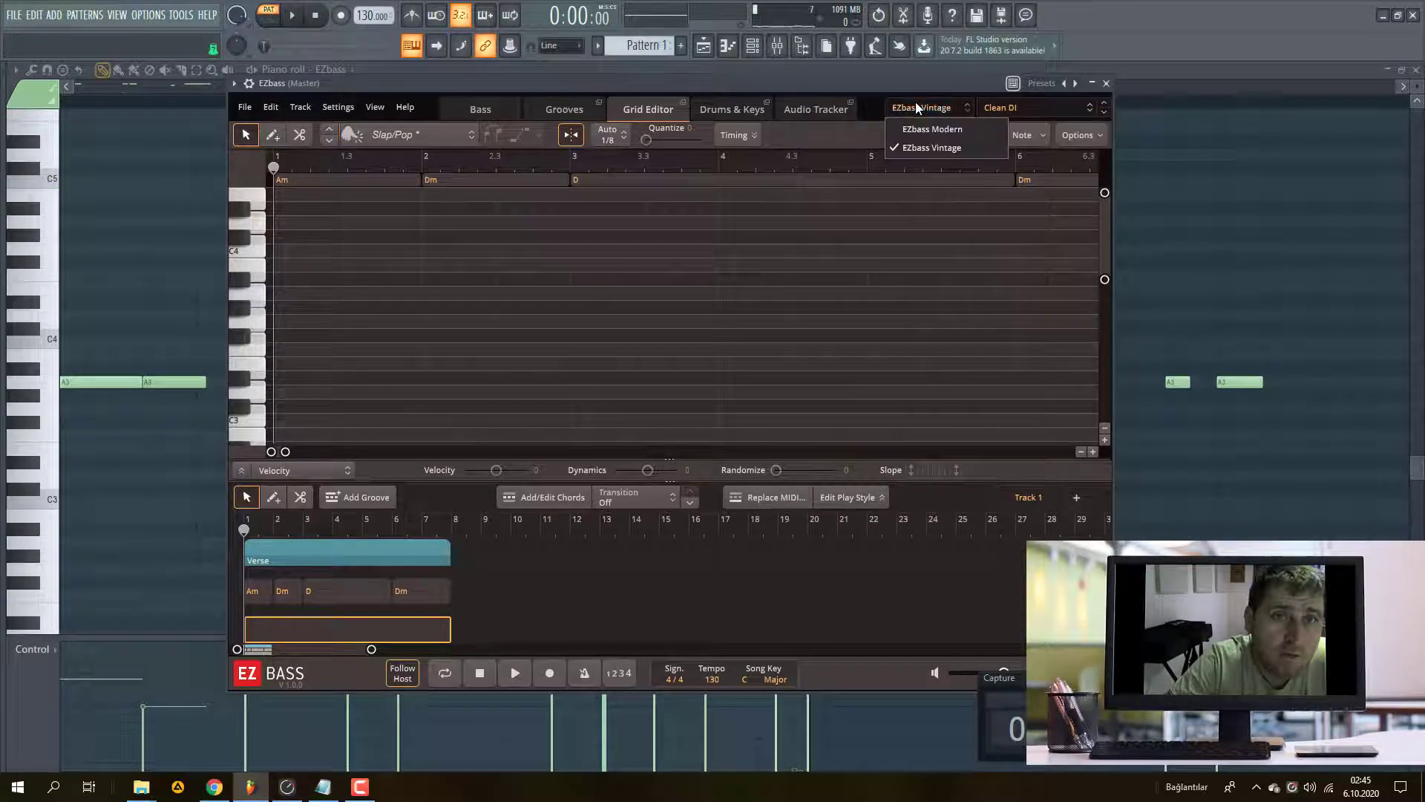
{"action": "left_click", "coordinate": [497, 104]}
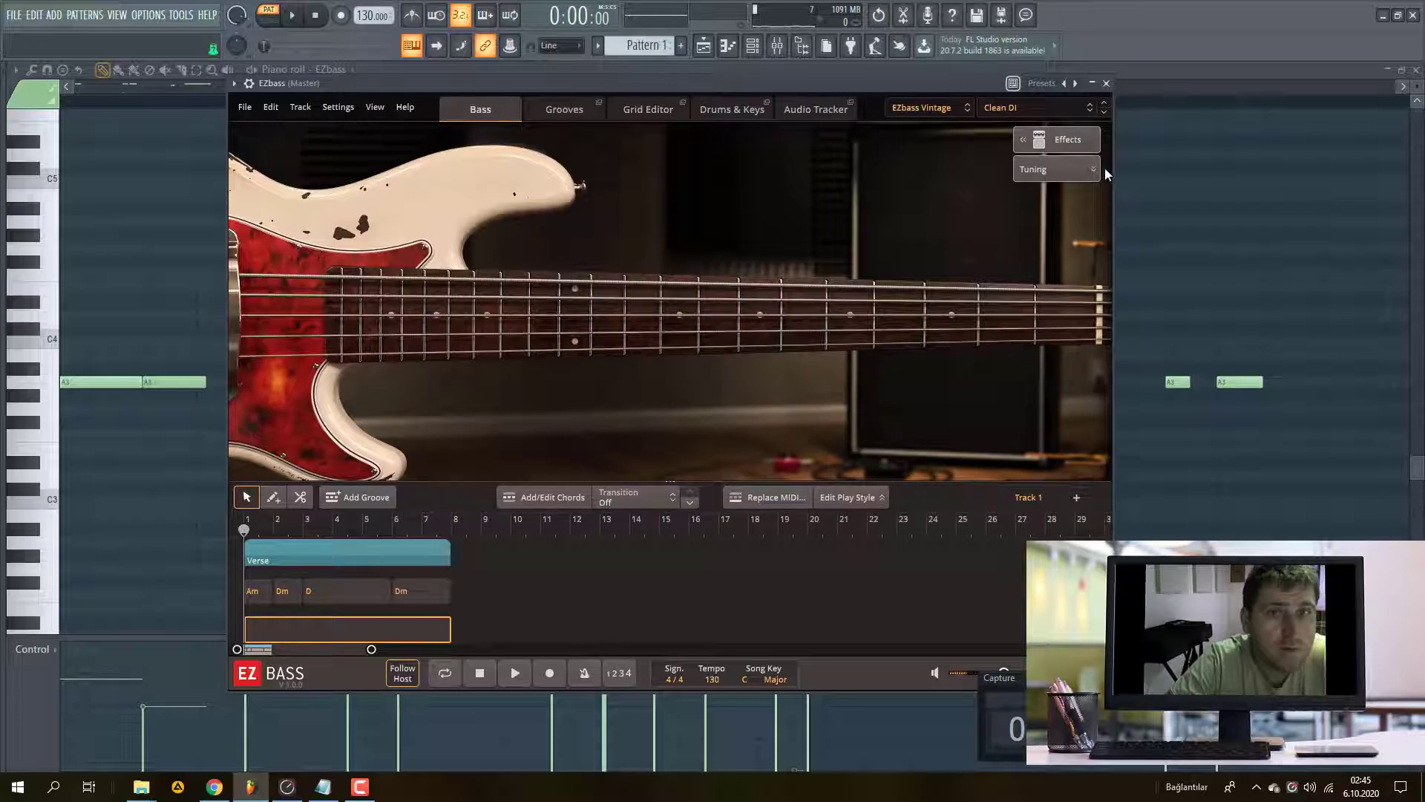
{"action": "left_click", "coordinate": [1062, 168]}
{"action": "left_click", "coordinate": [1067, 141]}
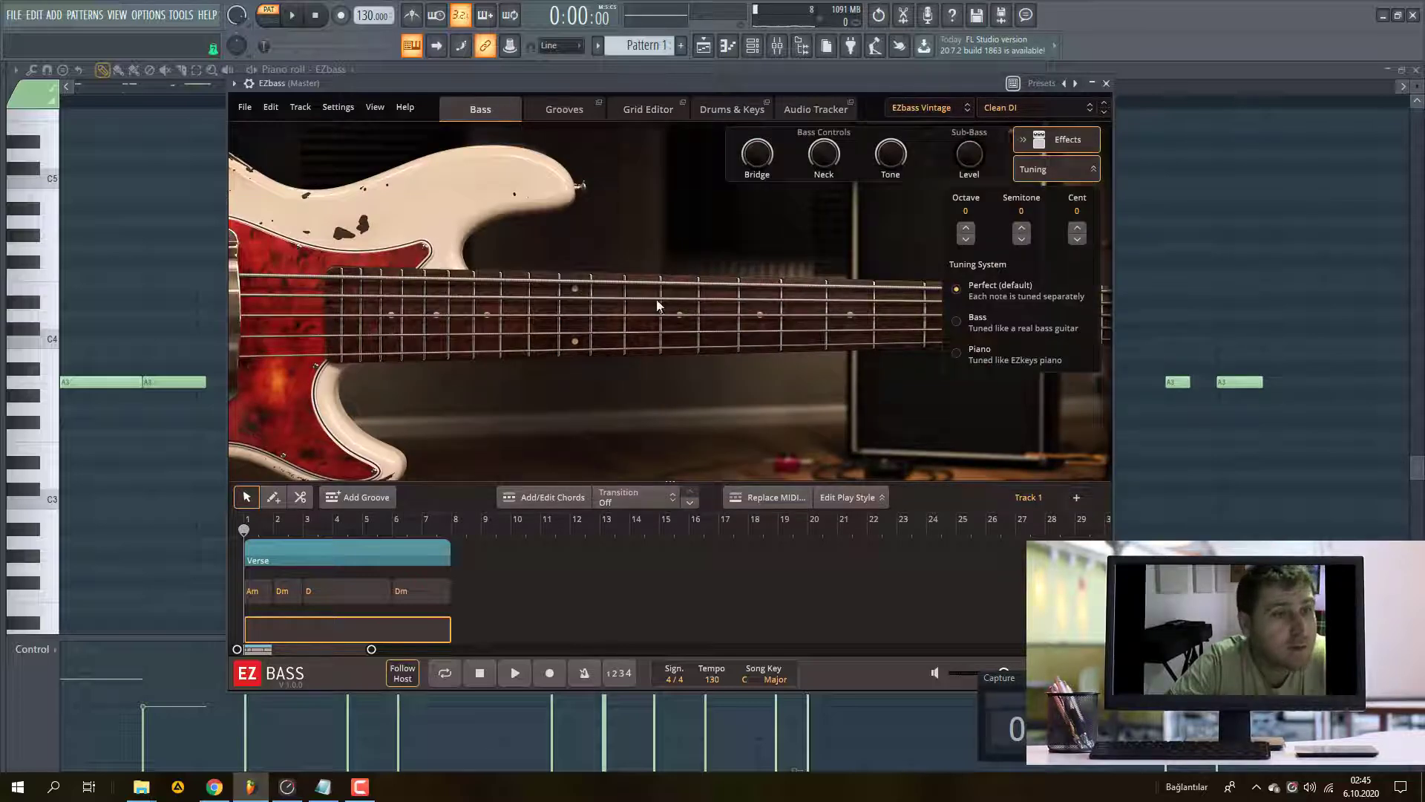
- Audition notes by strumming the strings on the bass fretboard, and set the Sub-Bass level to 71%
{"action": "left_click_drag", "start_coordinate": [516, 297], "coordinate": [636, 354]}
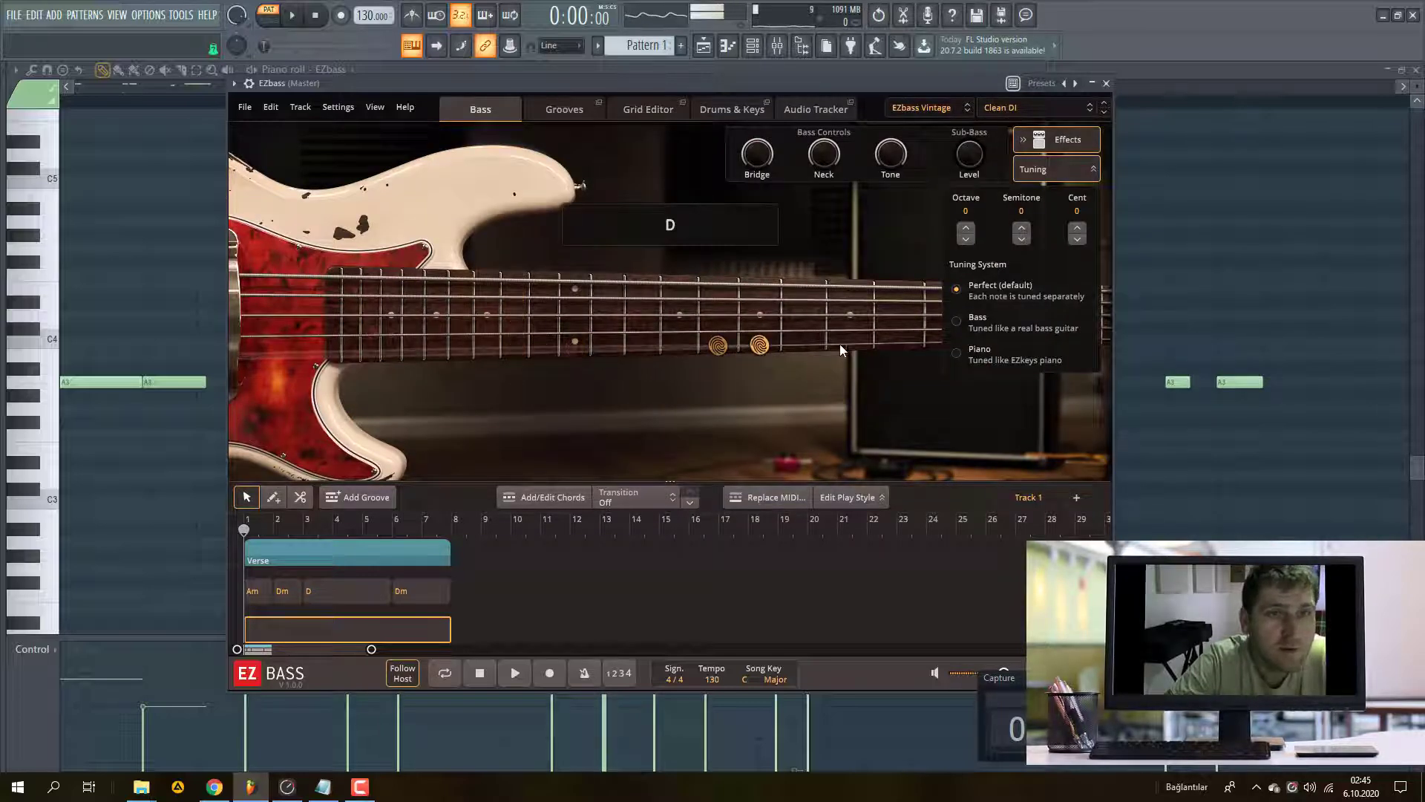
{"action": "mouse_move", "coordinate": [840, 345]}
{"action": "left_mouse_down"}
{"action": "mouse_move", "coordinate": [674, 296]}
{"action": "mouse_move", "coordinate": [392, 297]}
{"action": "mouse_move", "coordinate": [386, 325]}
{"action": "mouse_move", "coordinate": [490, 349]}
{"action": "left_mouse_up"}
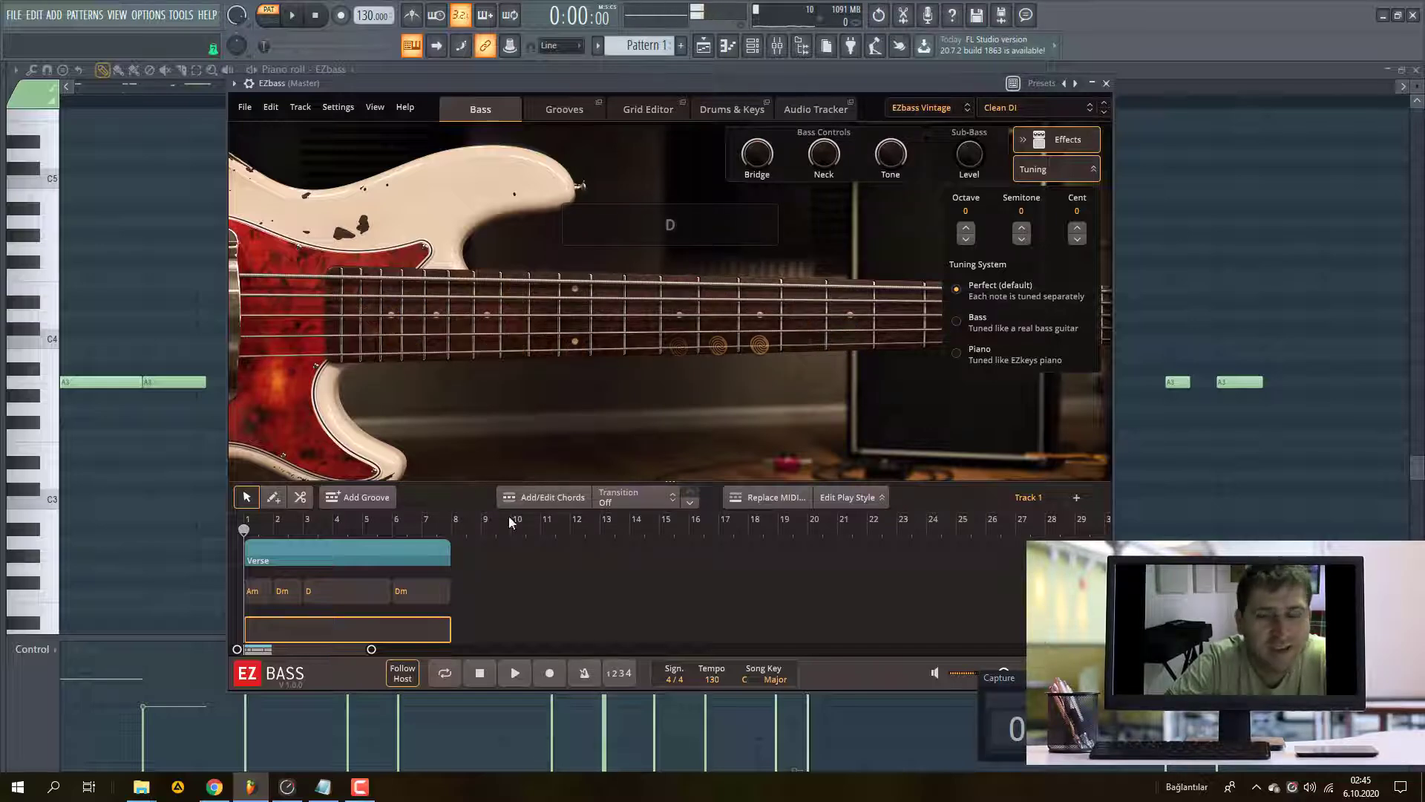
{"action": "left_click_drag", "start_coordinate": [487, 297], "coordinate": [406, 331]}
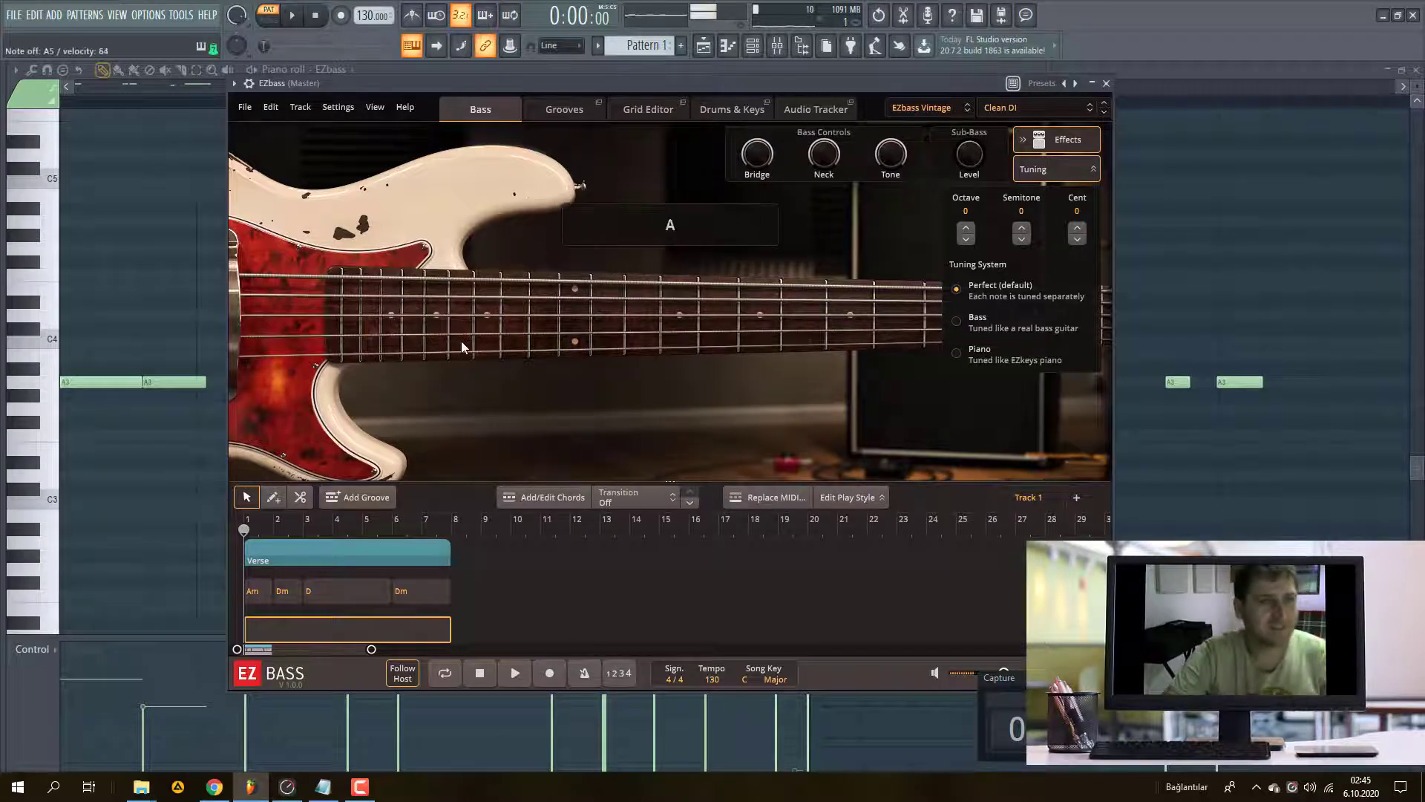
{"action": "left_click", "coordinate": [492, 318]}
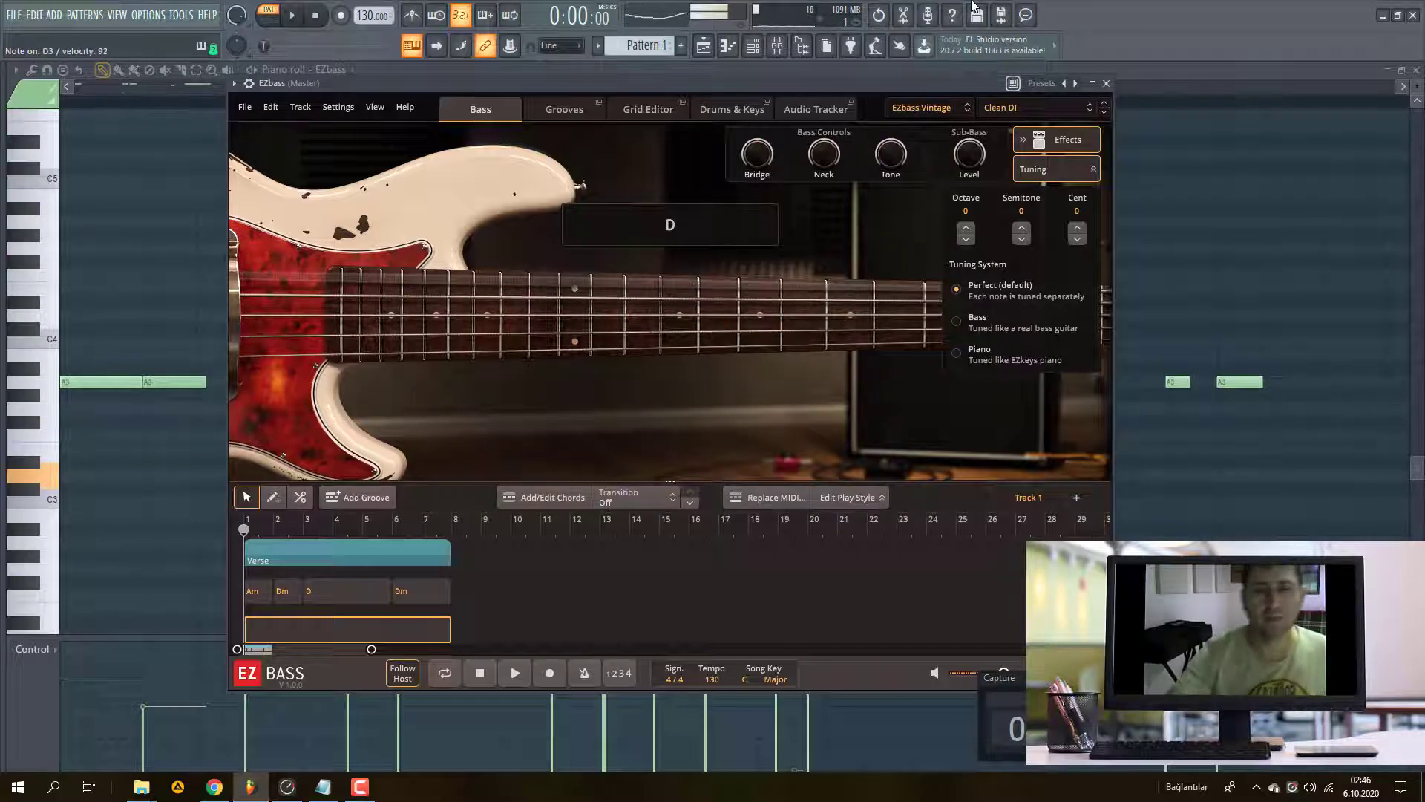
{"action": "left_click_drag", "start_coordinate": [965, 156], "coordinate": [968, 199]}
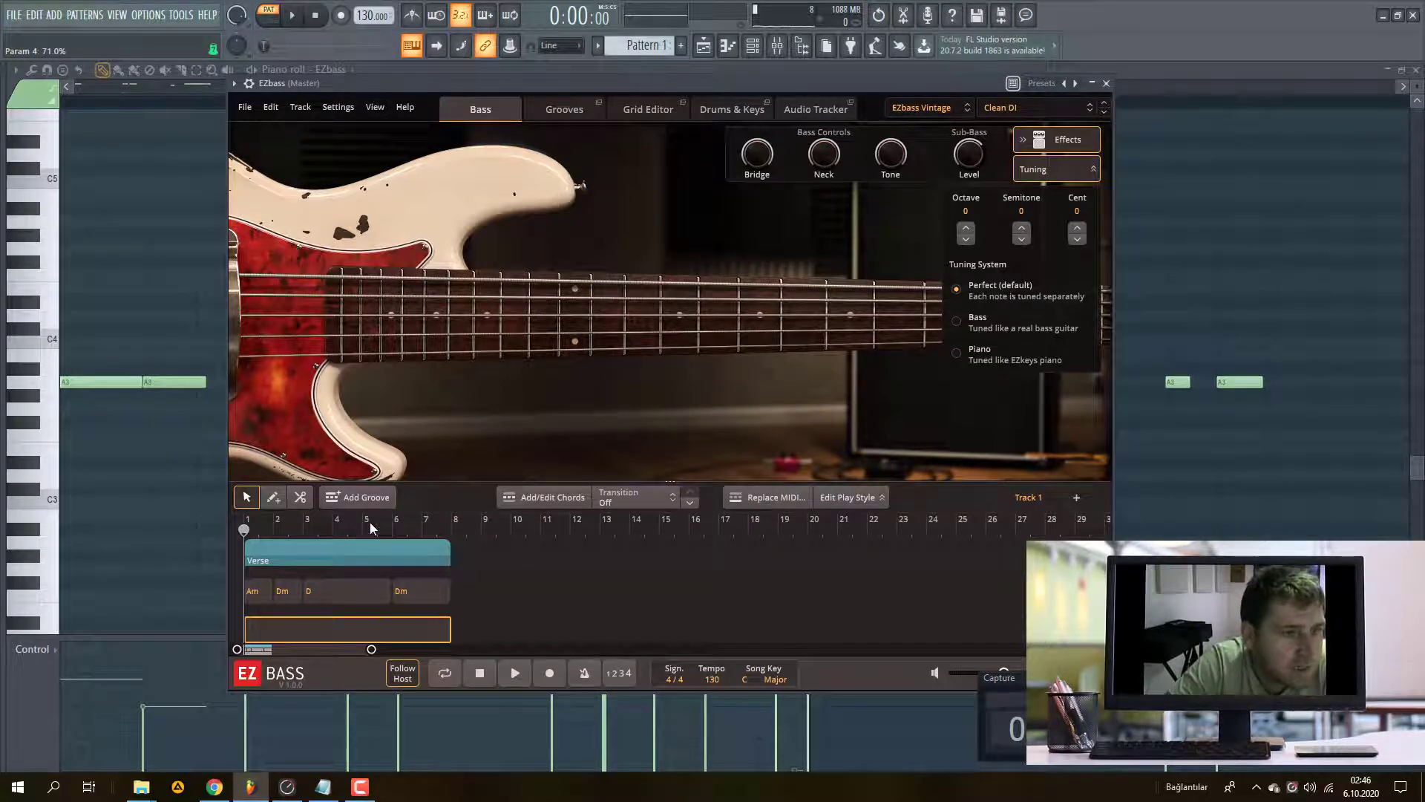
- Open the empty verse block in the Grid Editor and record a short MIDI take into it from bar 1
{"action": "double_click", "coordinate": [312, 637]}
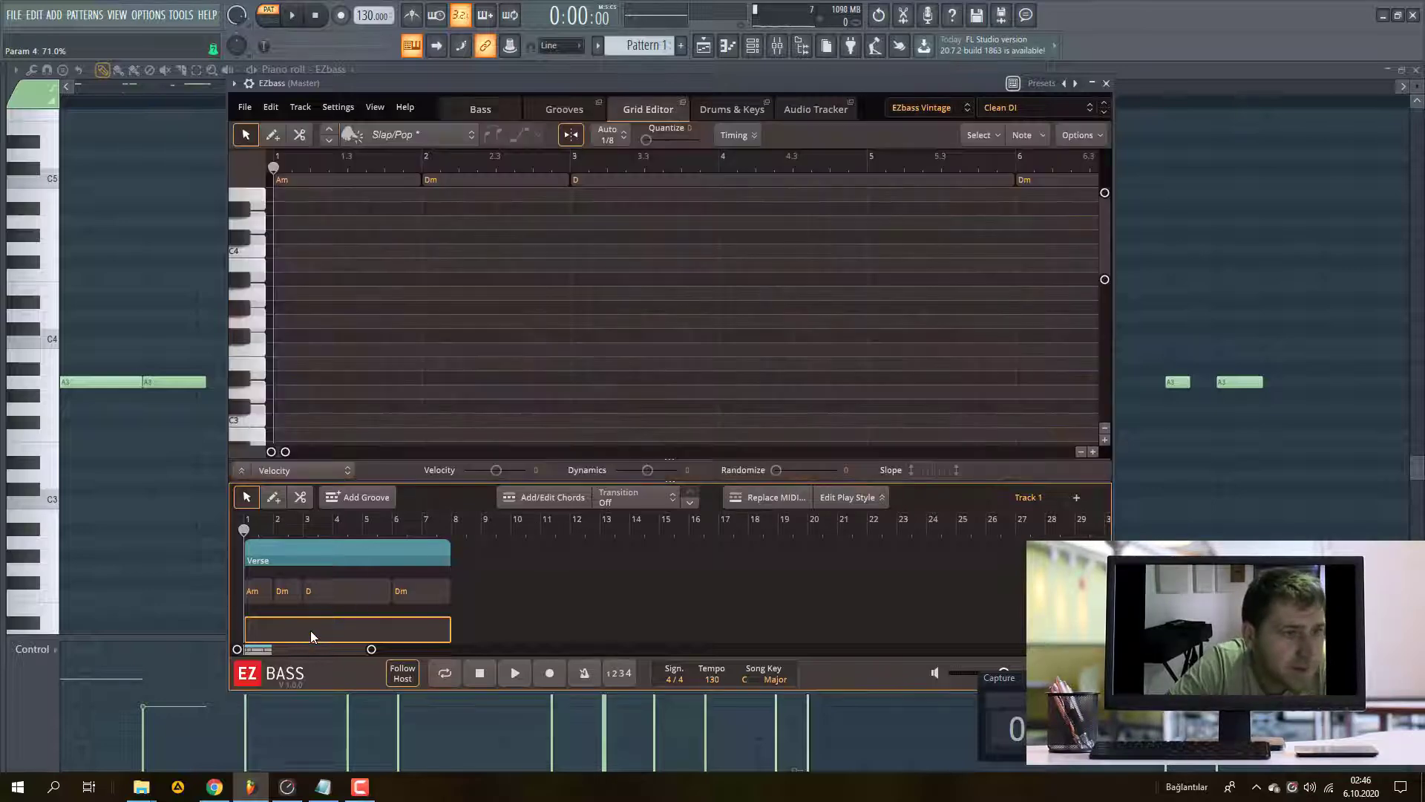
{"action": "left_click", "coordinate": [550, 673]}
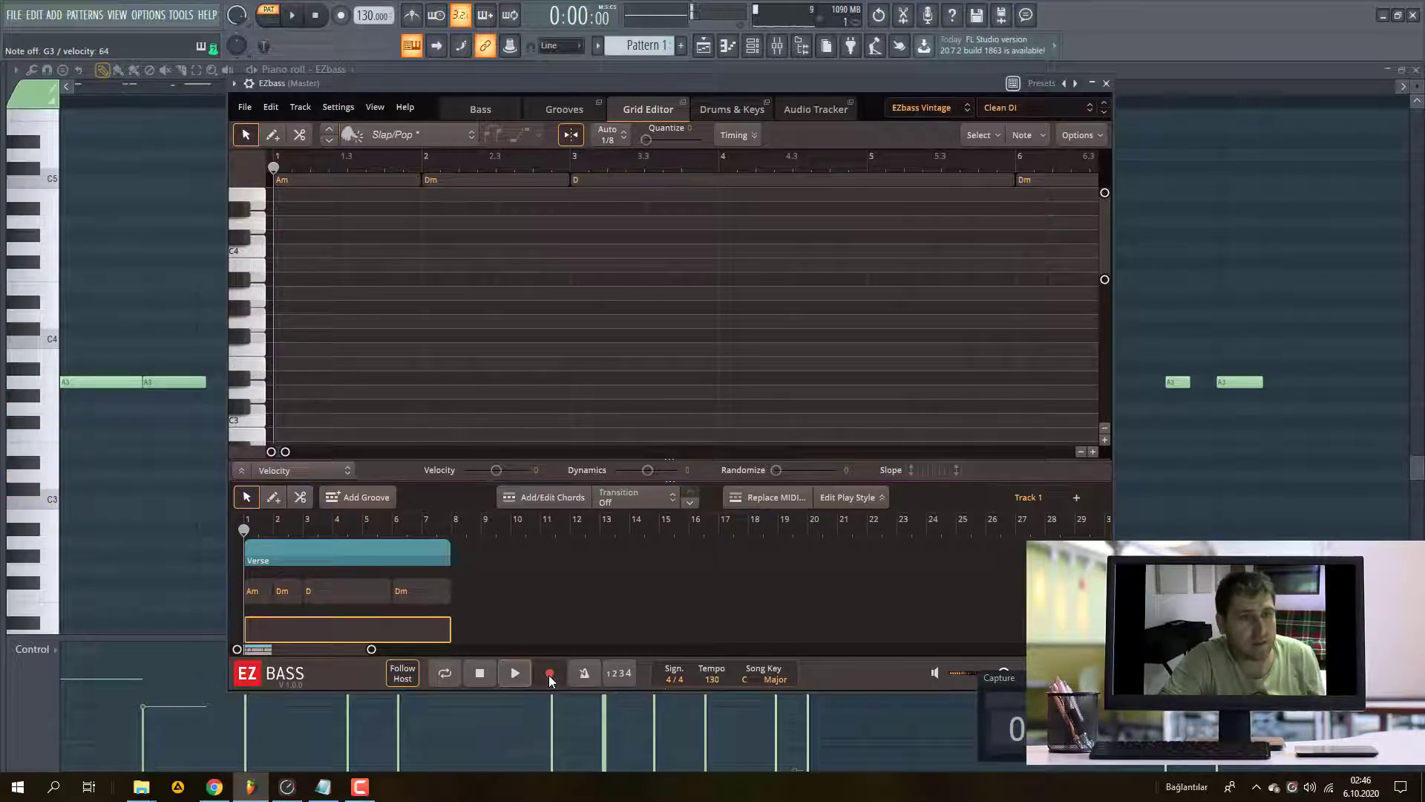
{"action": "left_click", "coordinate": [511, 675]}
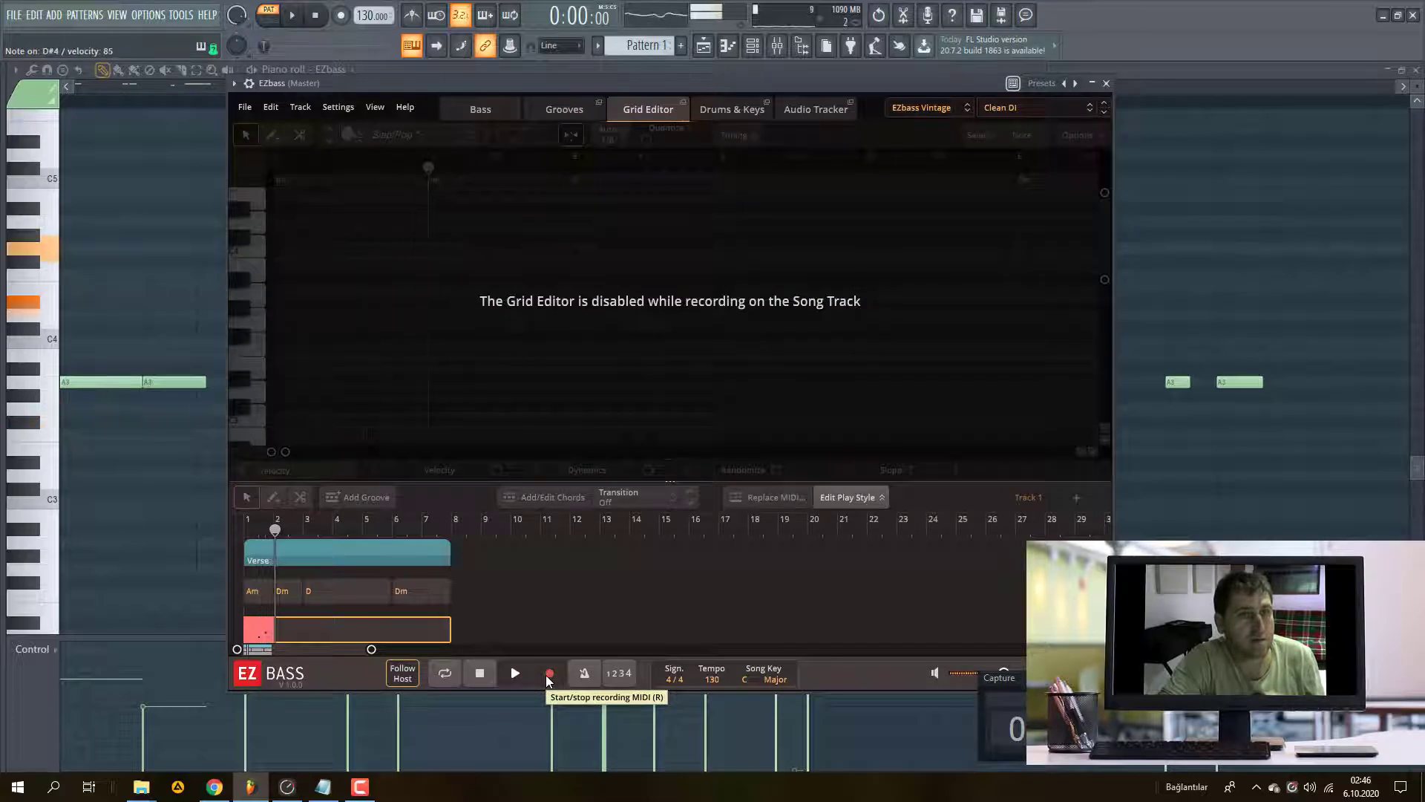
{"action": "left_click", "coordinate": [481, 673]}
- Find the newly recorded notes in the lower range of the Grid Editor and play them back
{"action": "scroll", "coordinate": [458, 418], "scroll_direction": "down", "scroll_amount": 2}
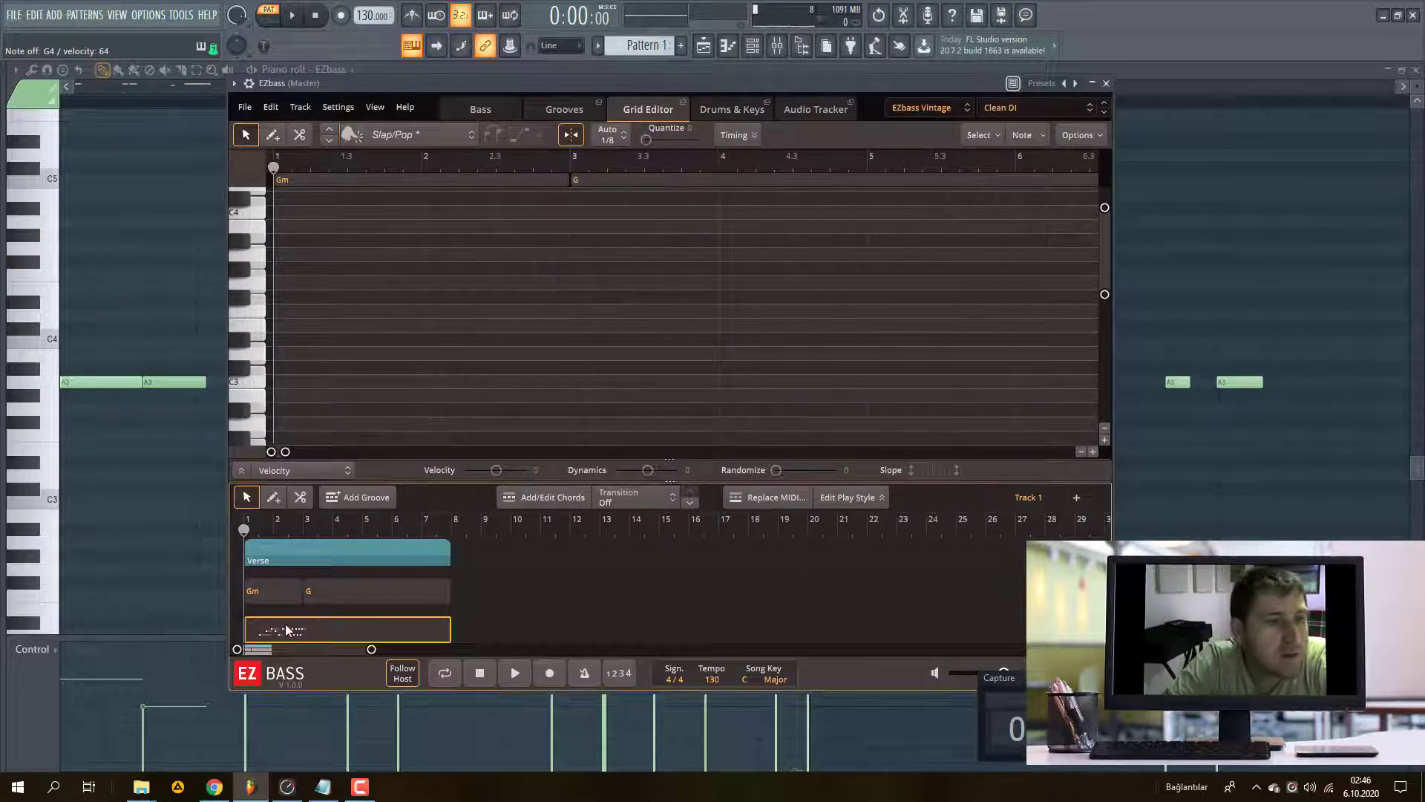
{"action": "scroll", "coordinate": [445, 380], "scroll_direction": "down", "scroll_amount": 10}
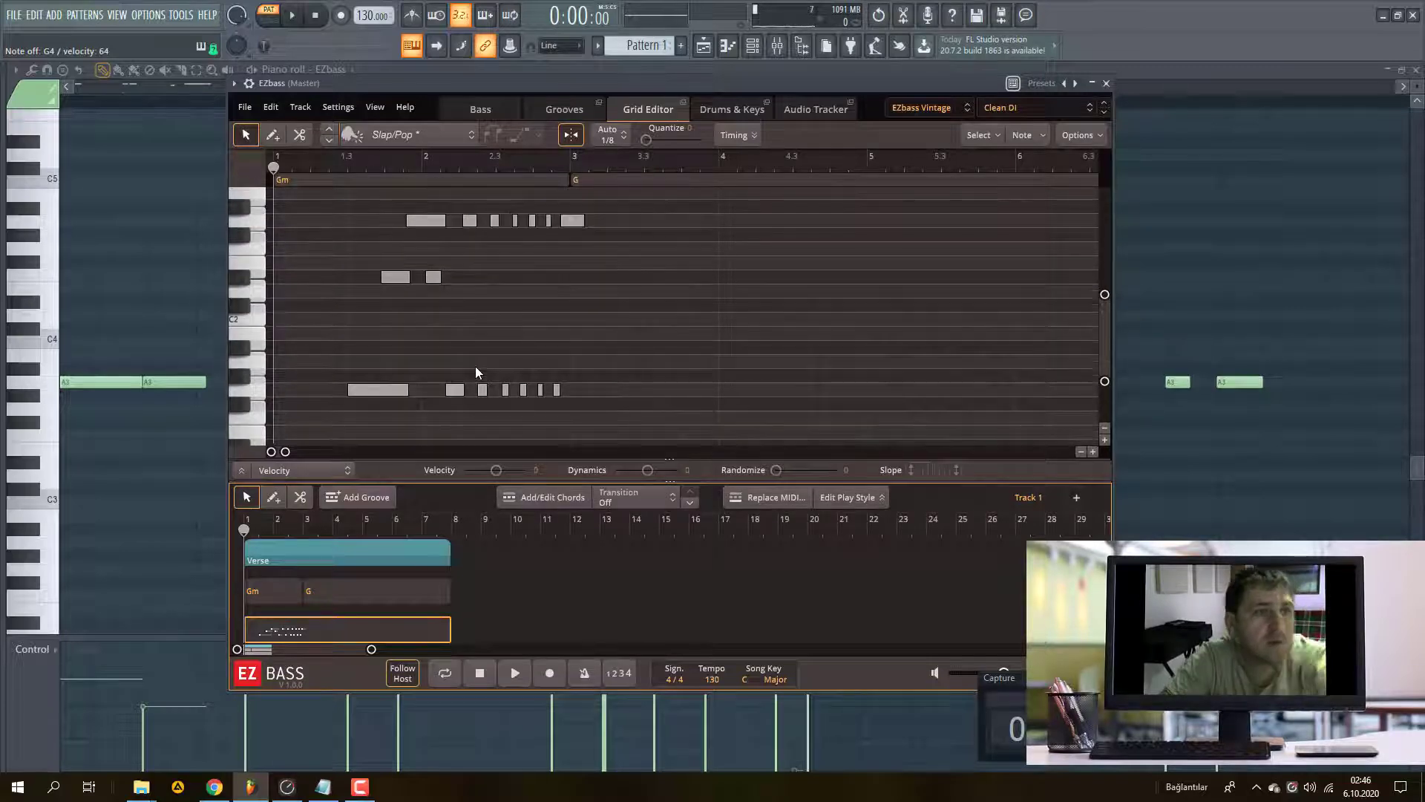
{"action": "key", "text": "space"}
{"action": "scroll", "coordinate": [388, 419], "scroll_direction": "down", "scroll_amount": 5}
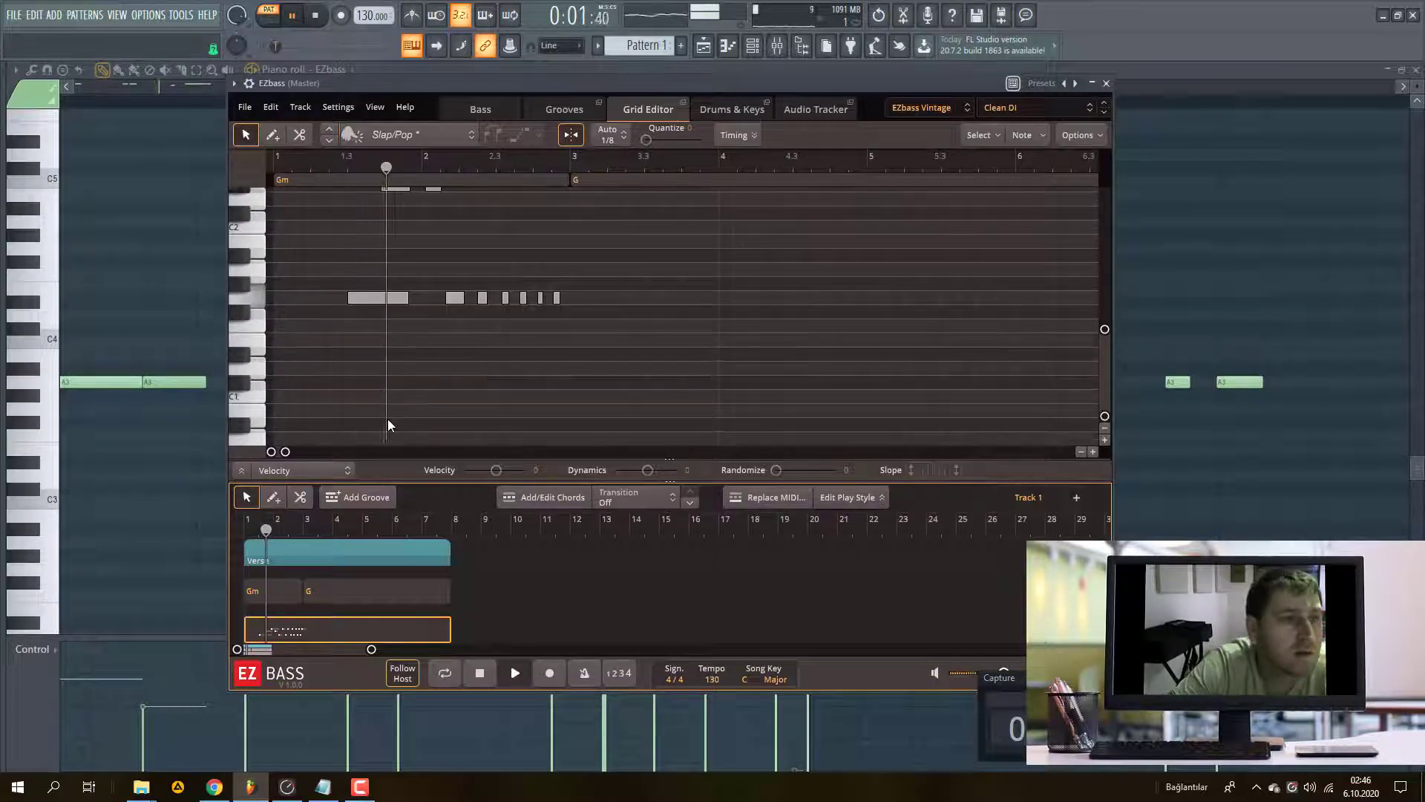
{"action": "scroll", "coordinate": [388, 423], "scroll_direction": "up", "scroll_amount": 4}
{"action": "key", "text": "space"}
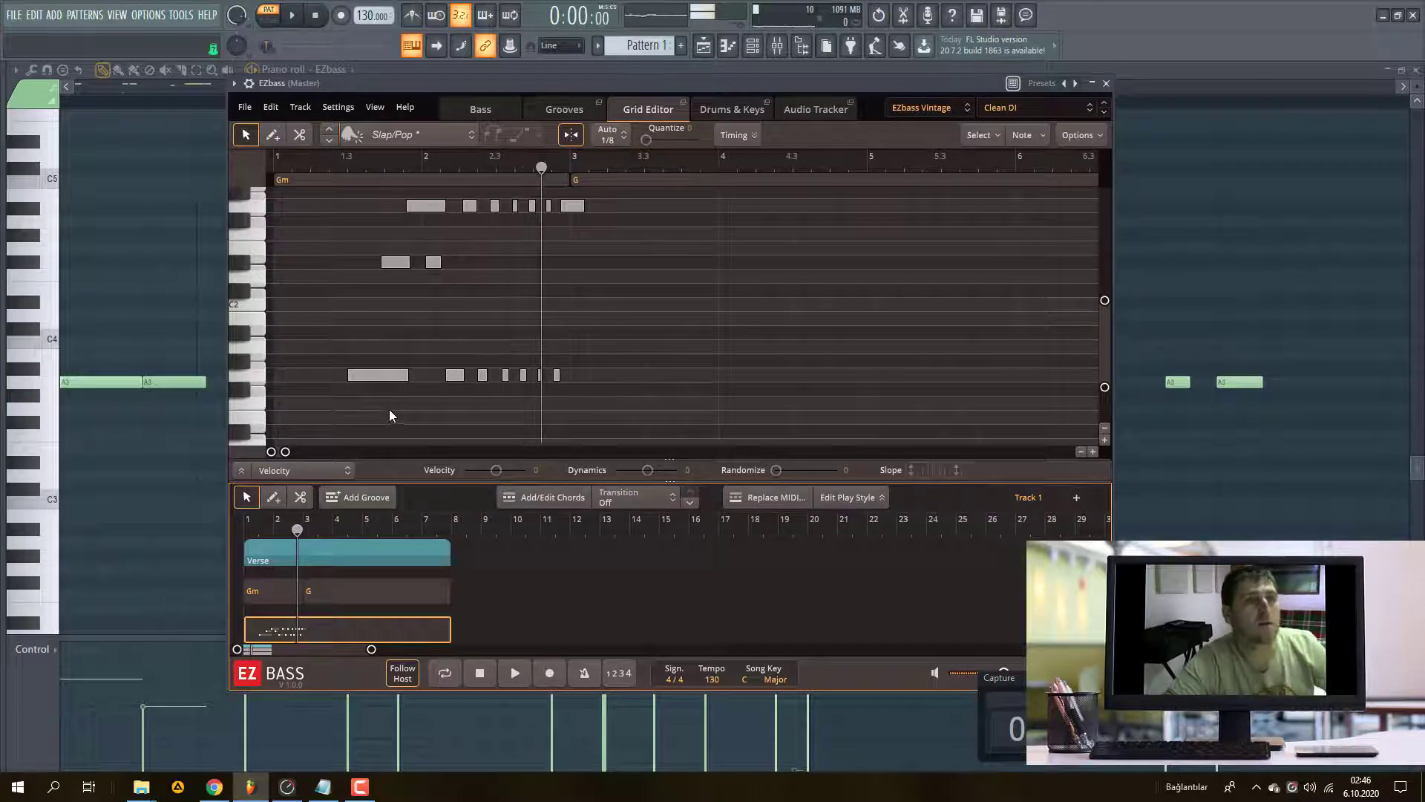
{"action": "scroll", "coordinate": [392, 412], "scroll_direction": "up", "scroll_amount": 2}
{"action": "key", "text": "space"}
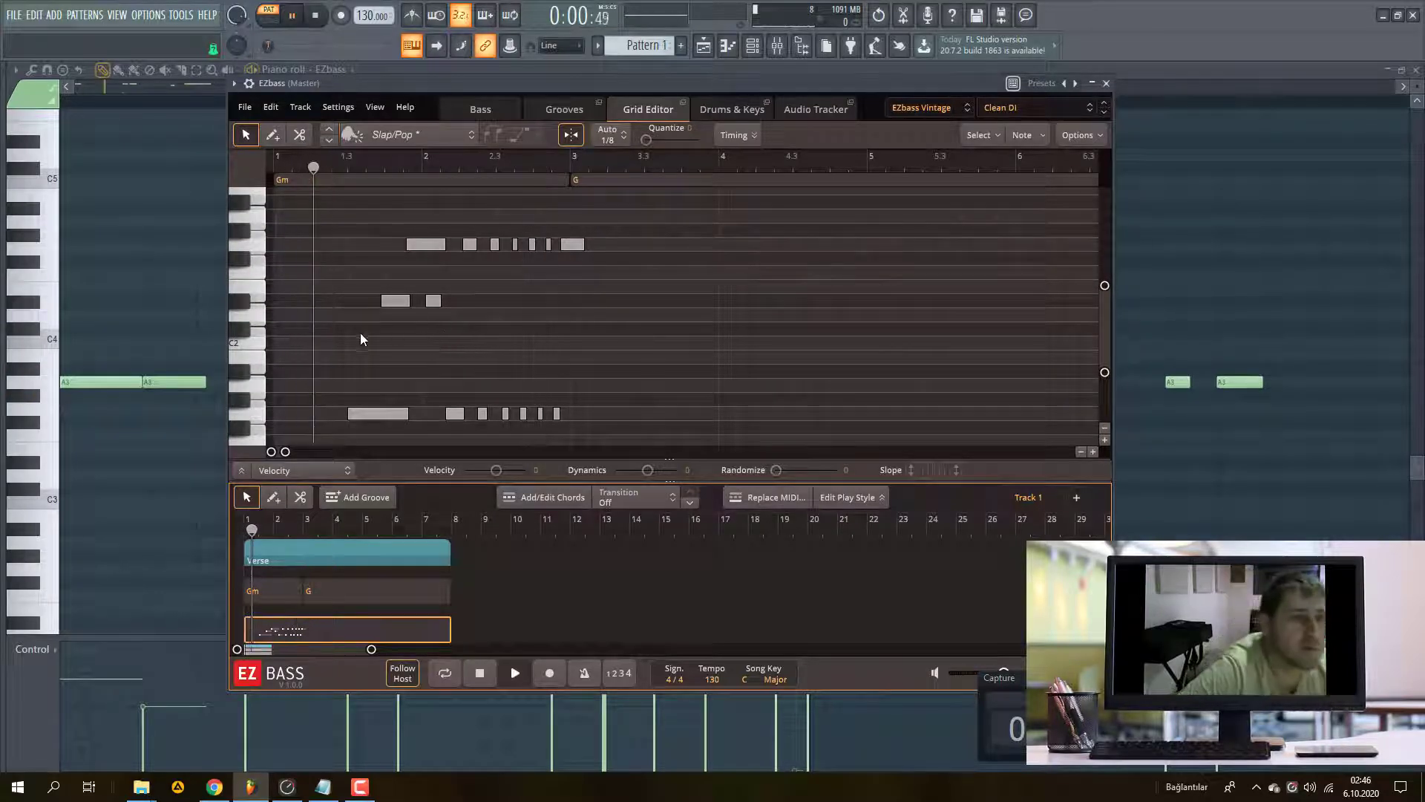
{"action": "key", "text": "space"}
- Connect the two earliest recorded notes in bar 1 with a slide and play the result
{"action": "left_click_drag", "start_coordinate": [344, 274], "coordinate": [415, 426]}
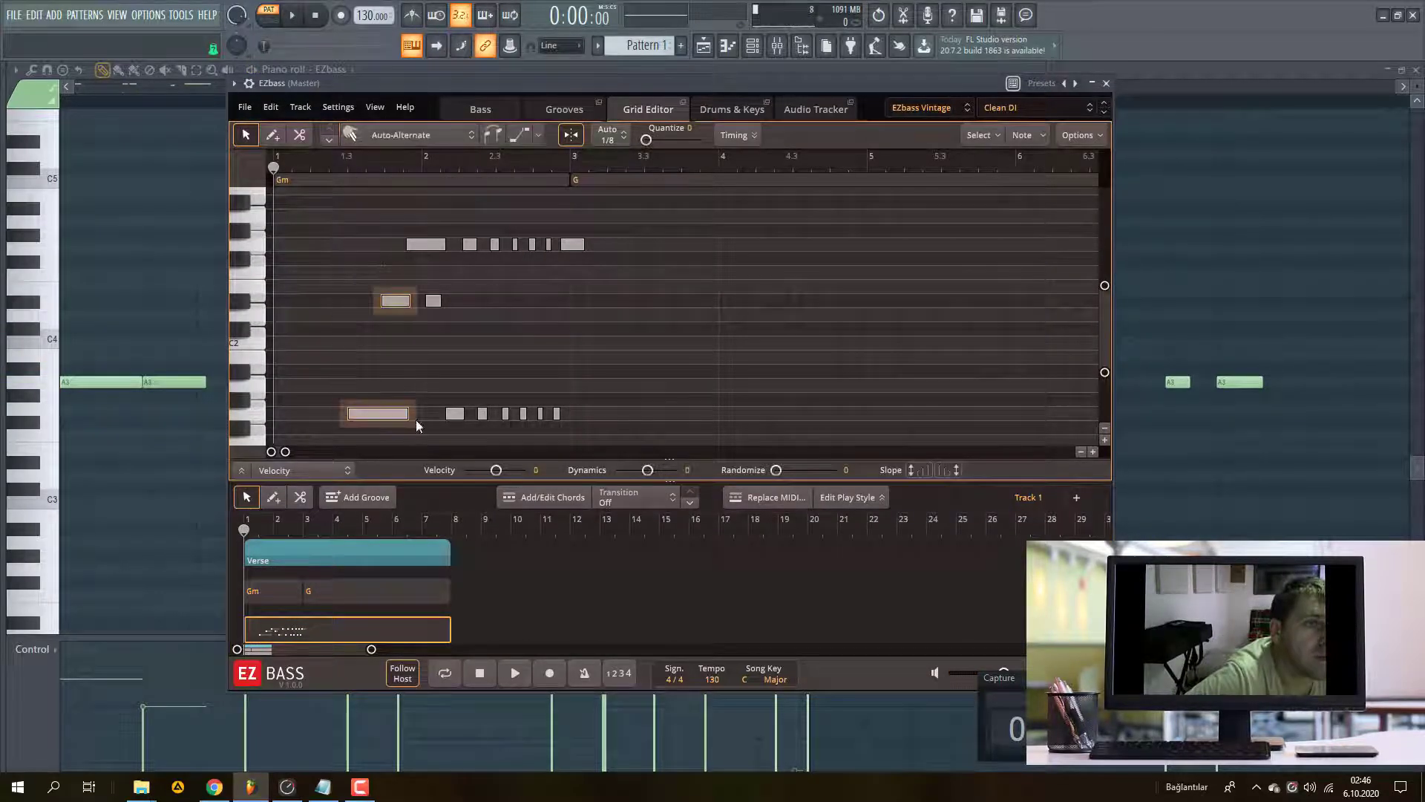
{"action": "left_click", "coordinate": [520, 133]}
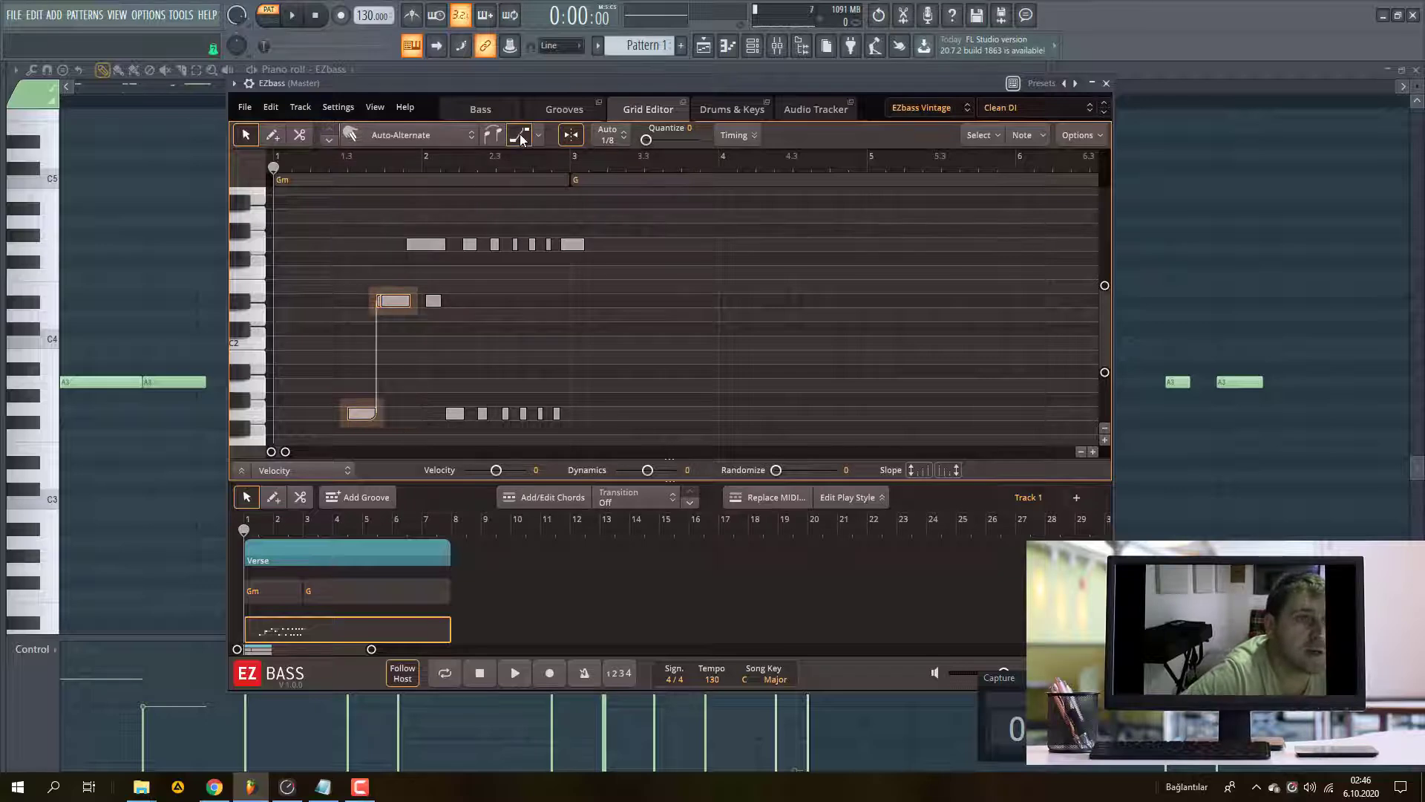
{"action": "key", "text": "space"}
{"action": "key", "text": "space"}
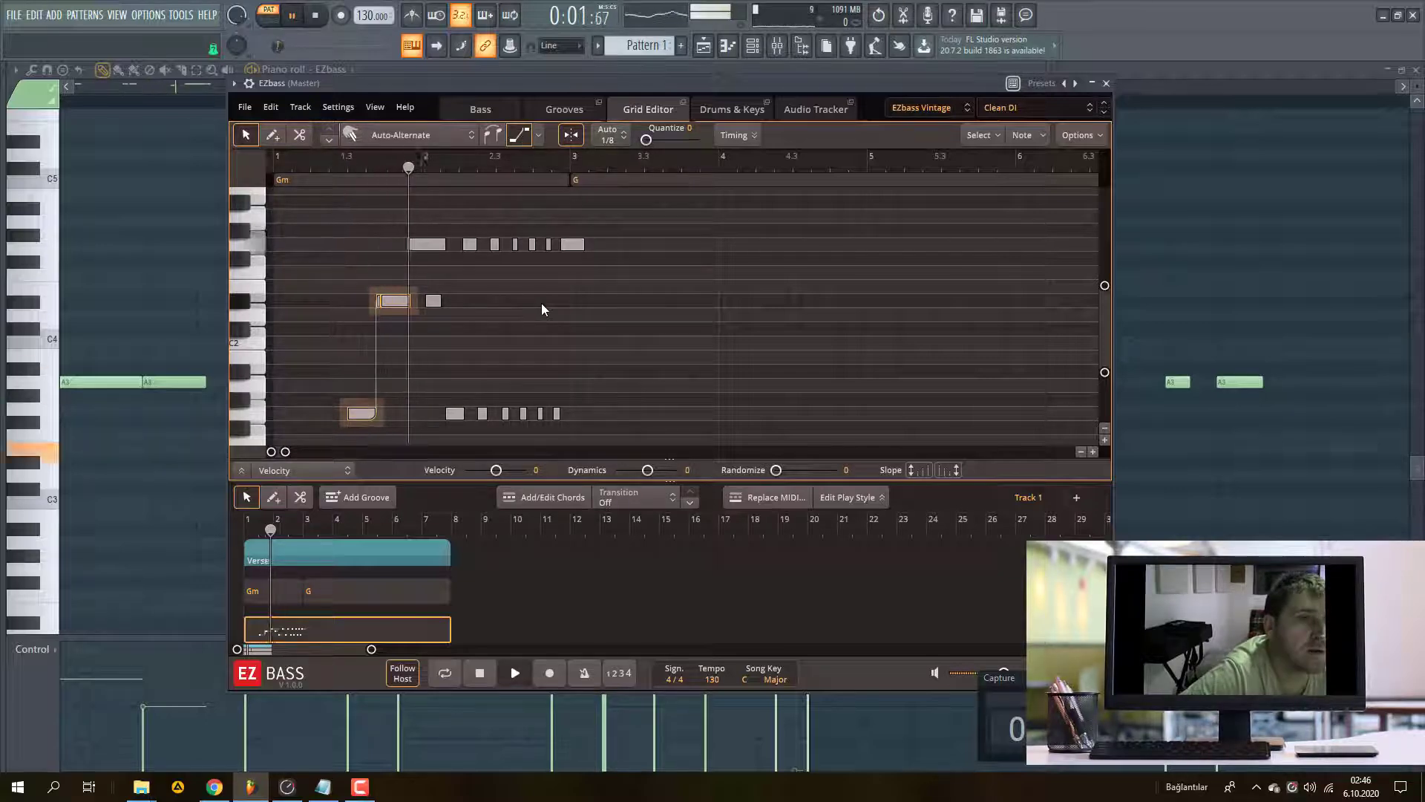
- Shift the two slide-connected notes in bar 1 slightly earlier and play the phrase
{"action": "mouse_move", "coordinate": [398, 304]}
{"action": "left_mouse_down"}
{"action": "mouse_move", "coordinate": [411, 307]}
{"action": "mouse_move", "coordinate": [394, 306]}
{"action": "left_mouse_up"}
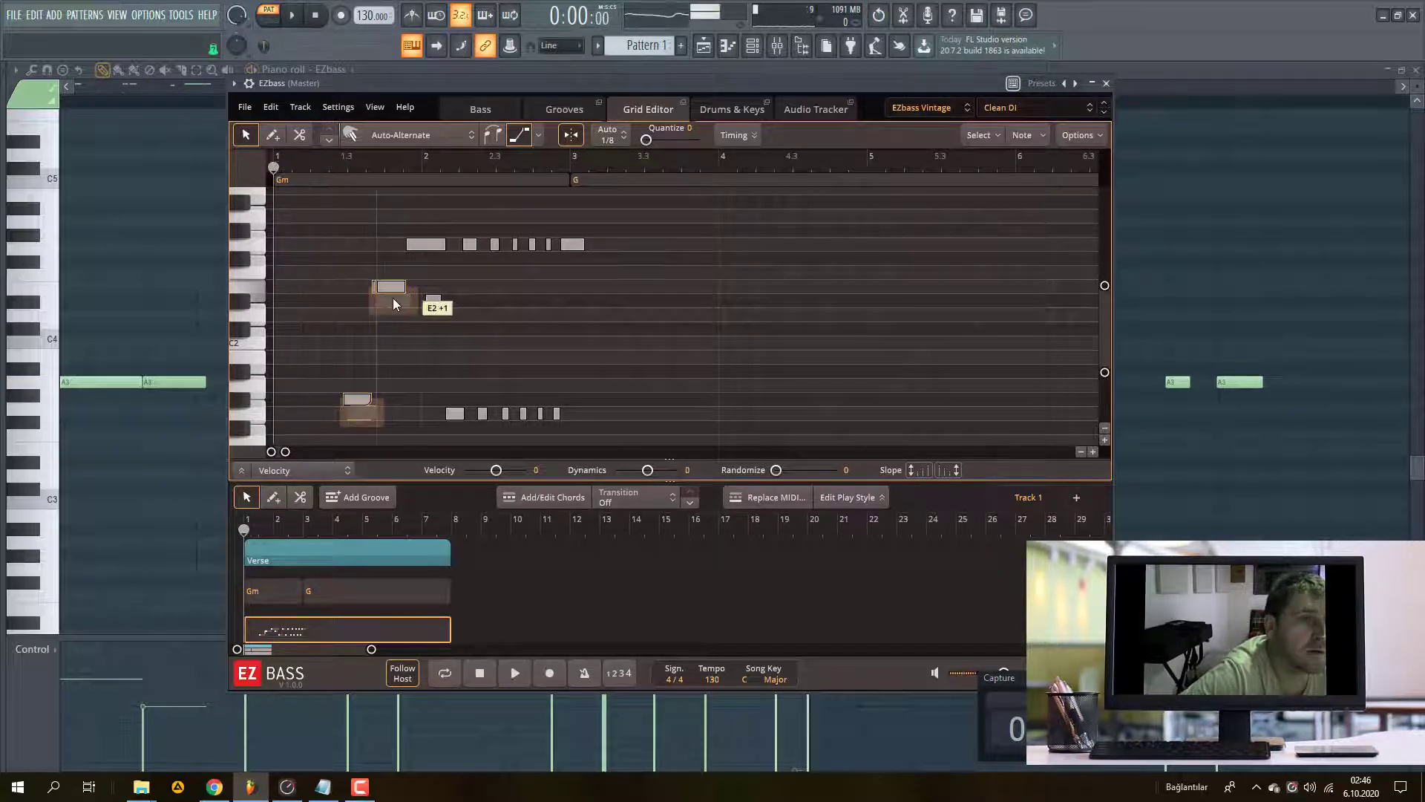
{"action": "left_click", "coordinate": [341, 377]}
{"action": "key", "text": "space"}
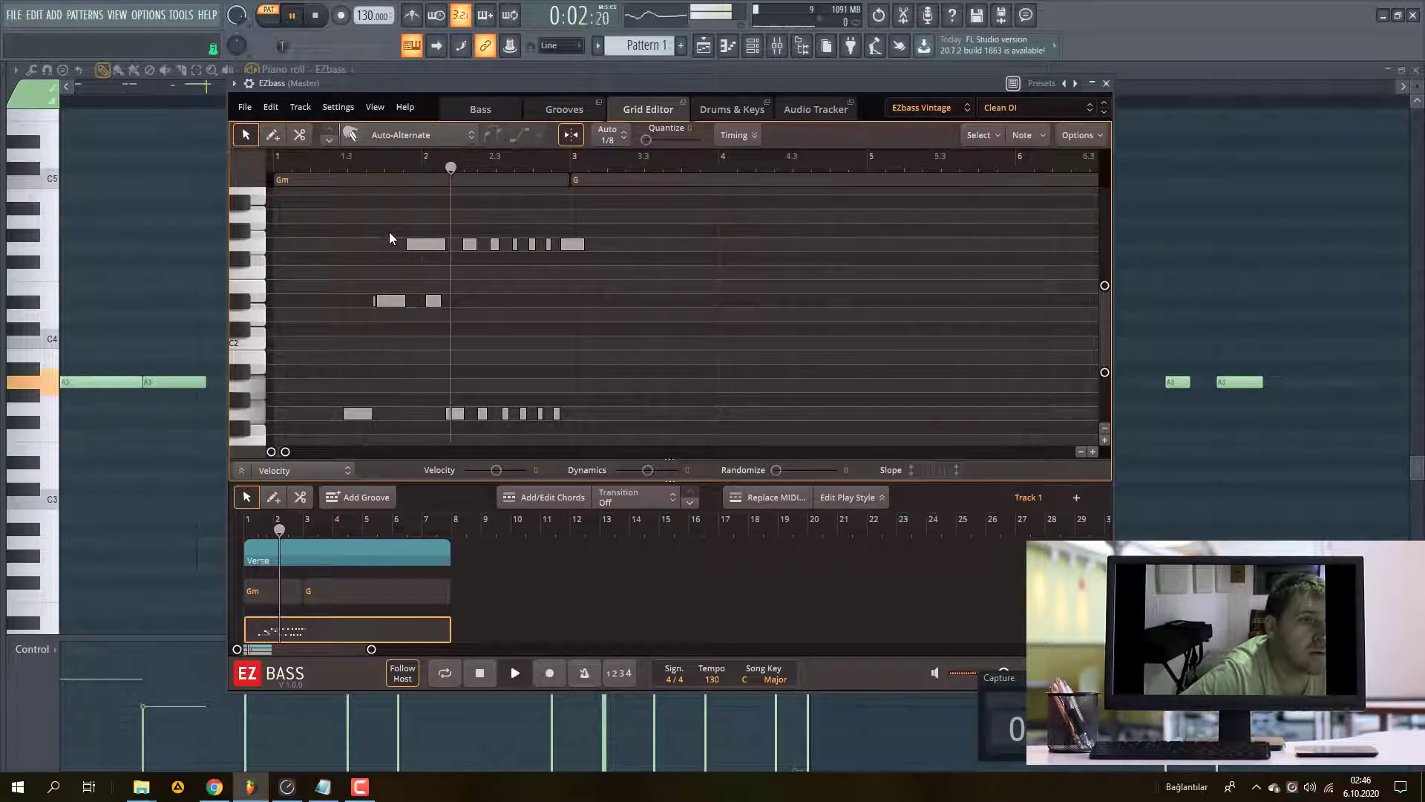
{"action": "key", "text": "space"}
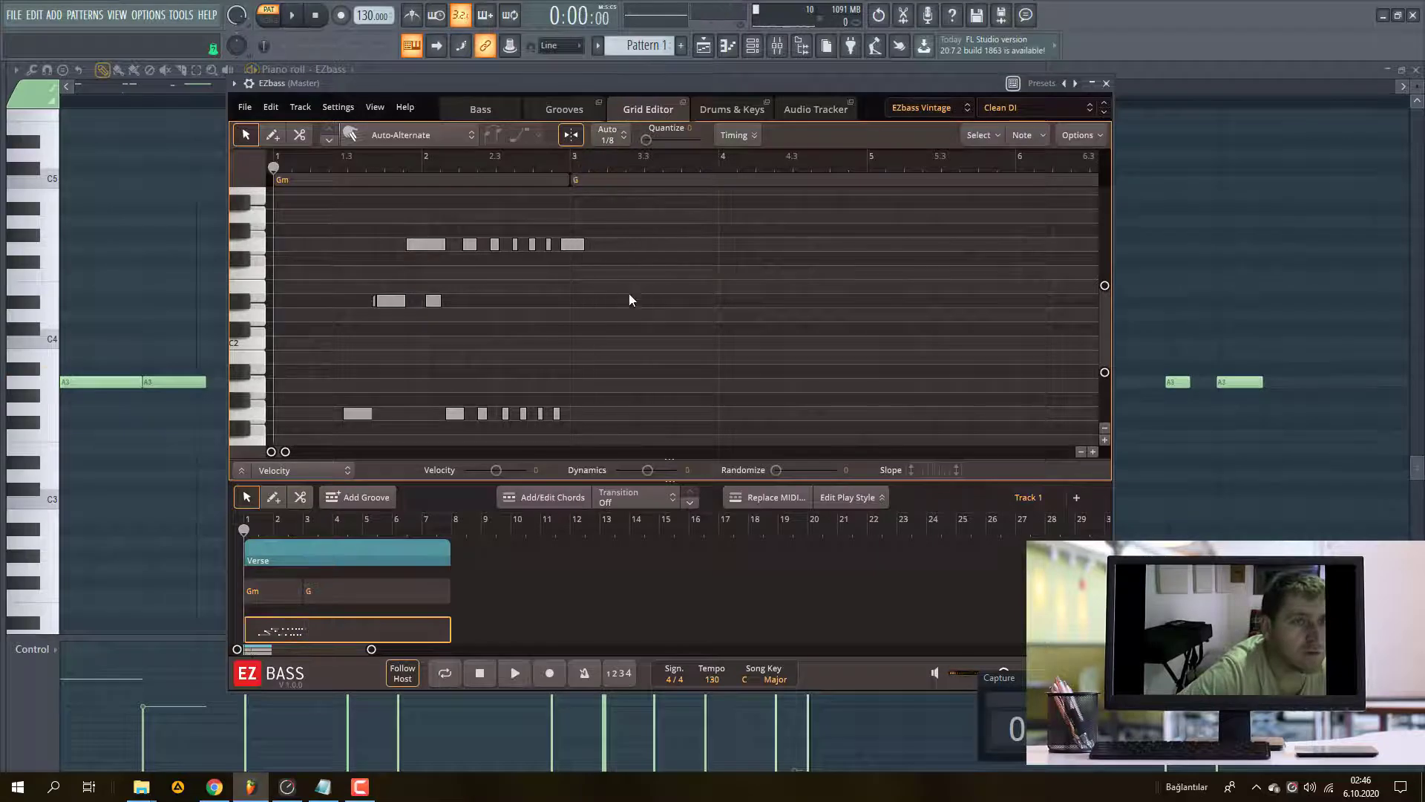
- Undo the last note edit, and delete all the recorded notes from the verse block
{"action": "key", "text": "ctrl+z"}
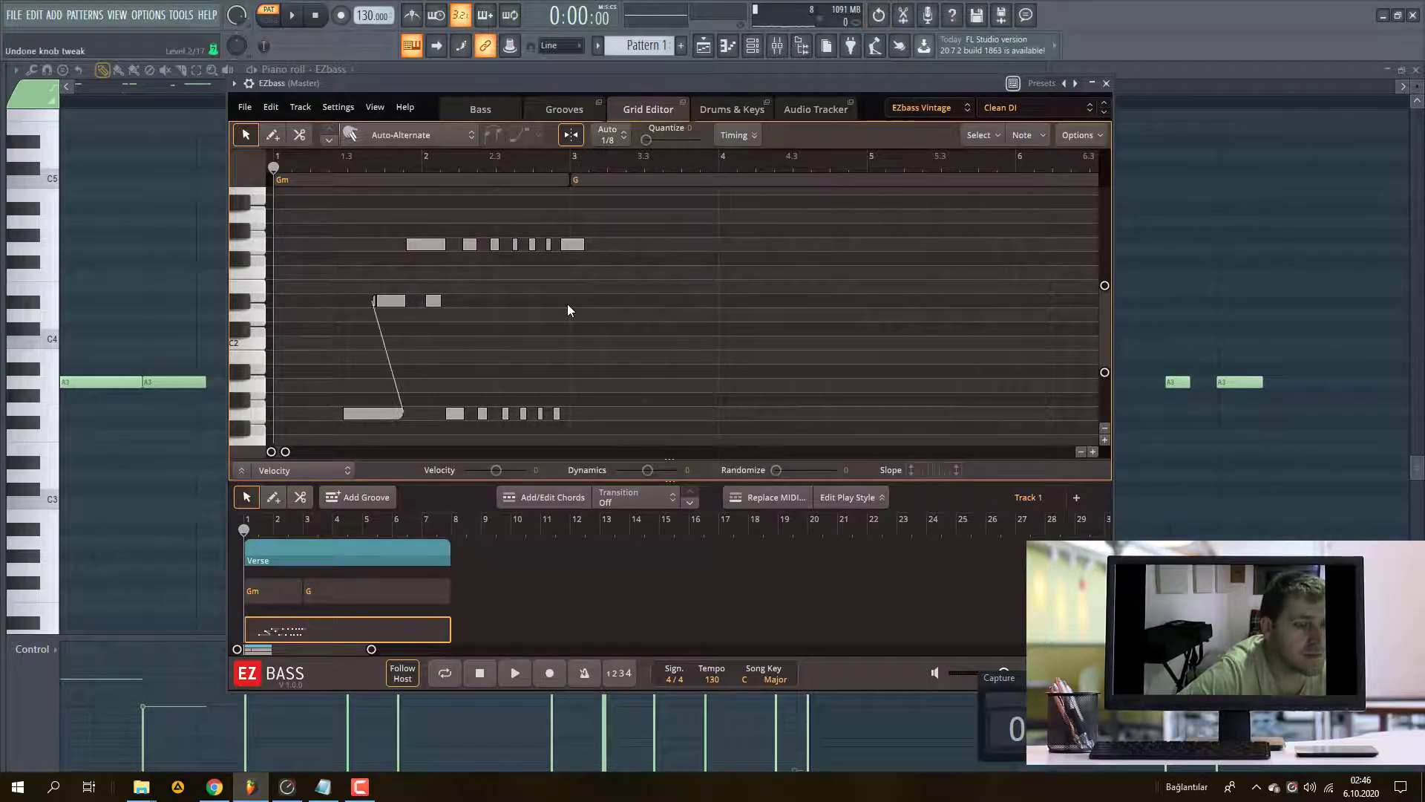
{"action": "left_click_drag", "start_coordinate": [529, 337], "coordinate": [321, 429]}
{"action": "key", "text": "Delete"}
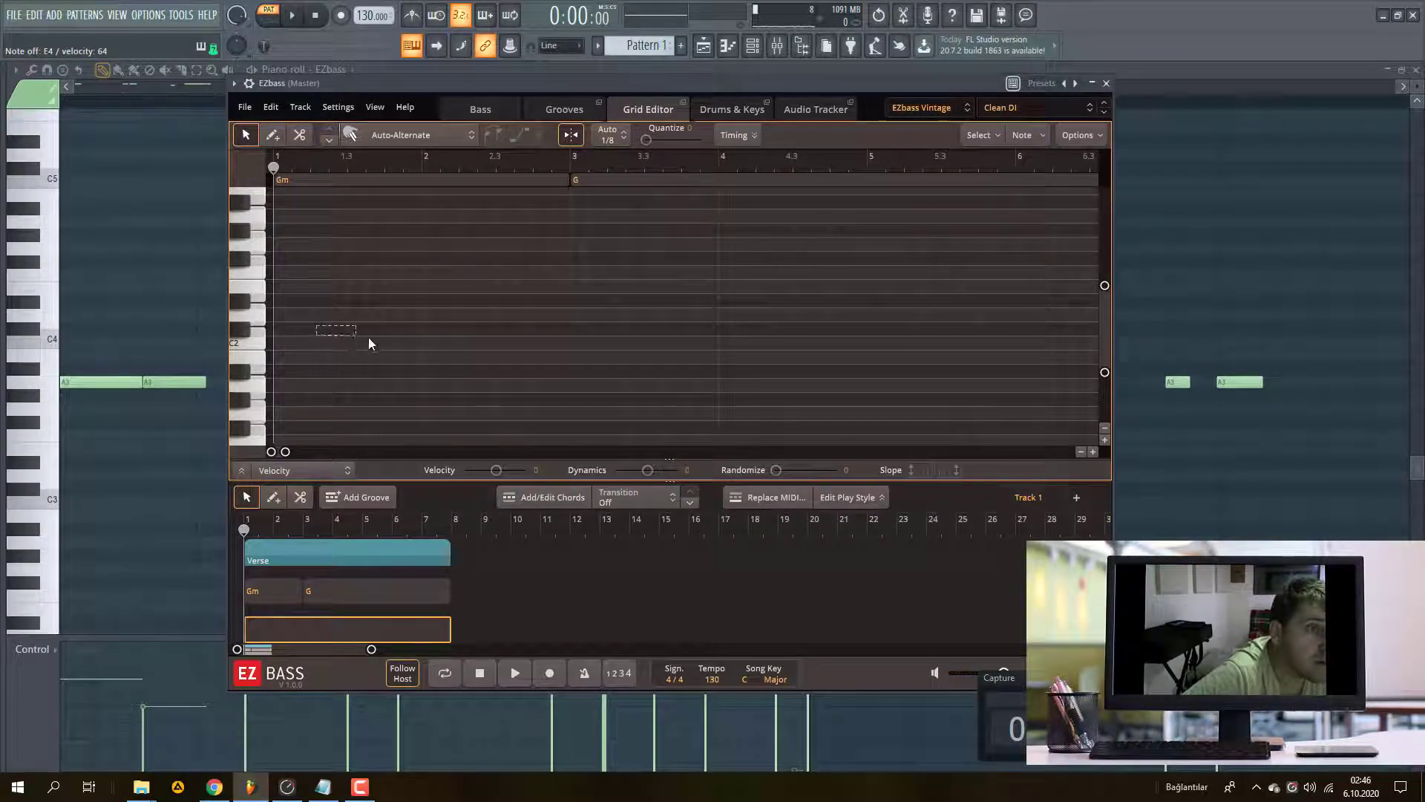
- Draw eight short notes at varied pitches across bars 1 to 4 of the empty verse block
{"action": "left_click", "coordinate": [273, 134]}
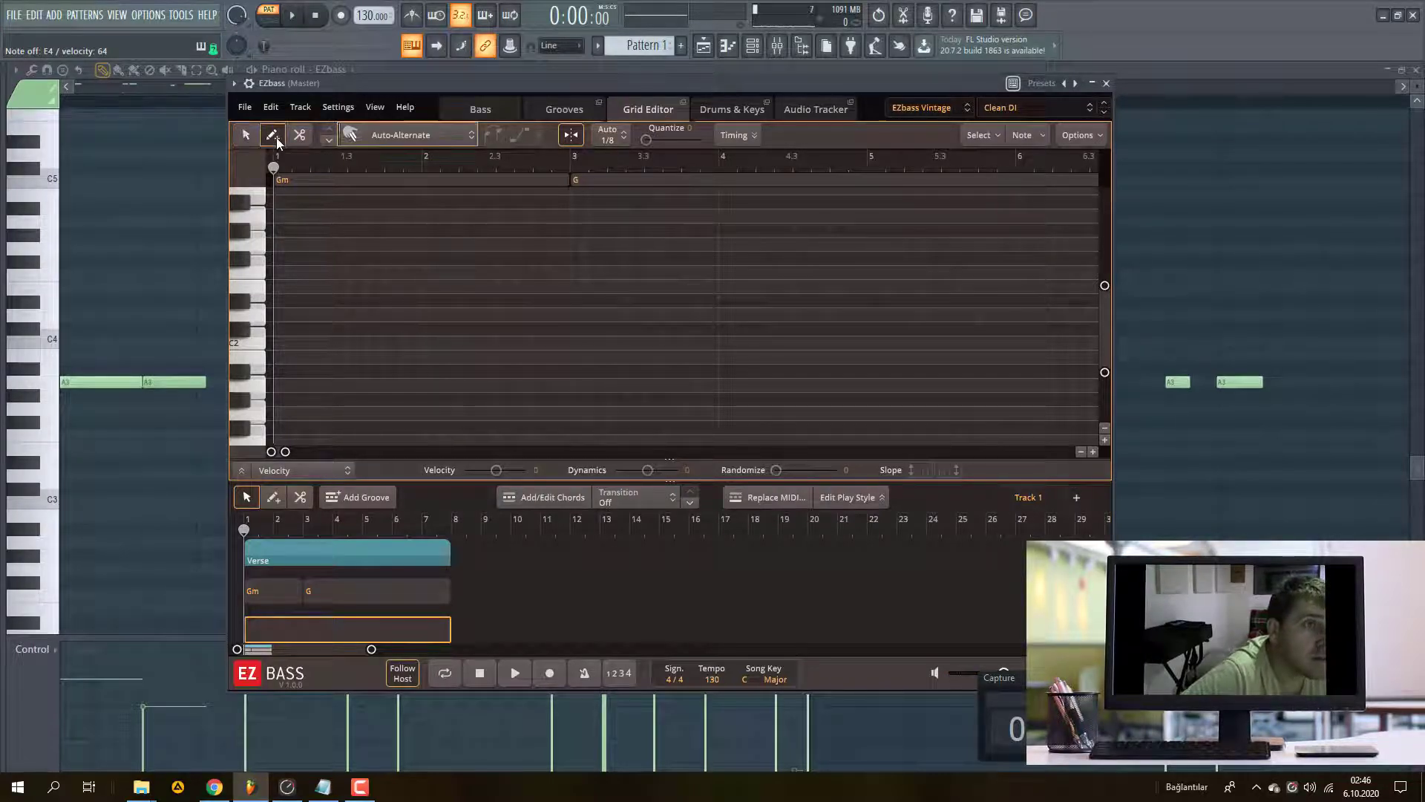
{"action": "left_click", "coordinate": [319, 286]}
{"action": "left_click", "coordinate": [375, 258]}
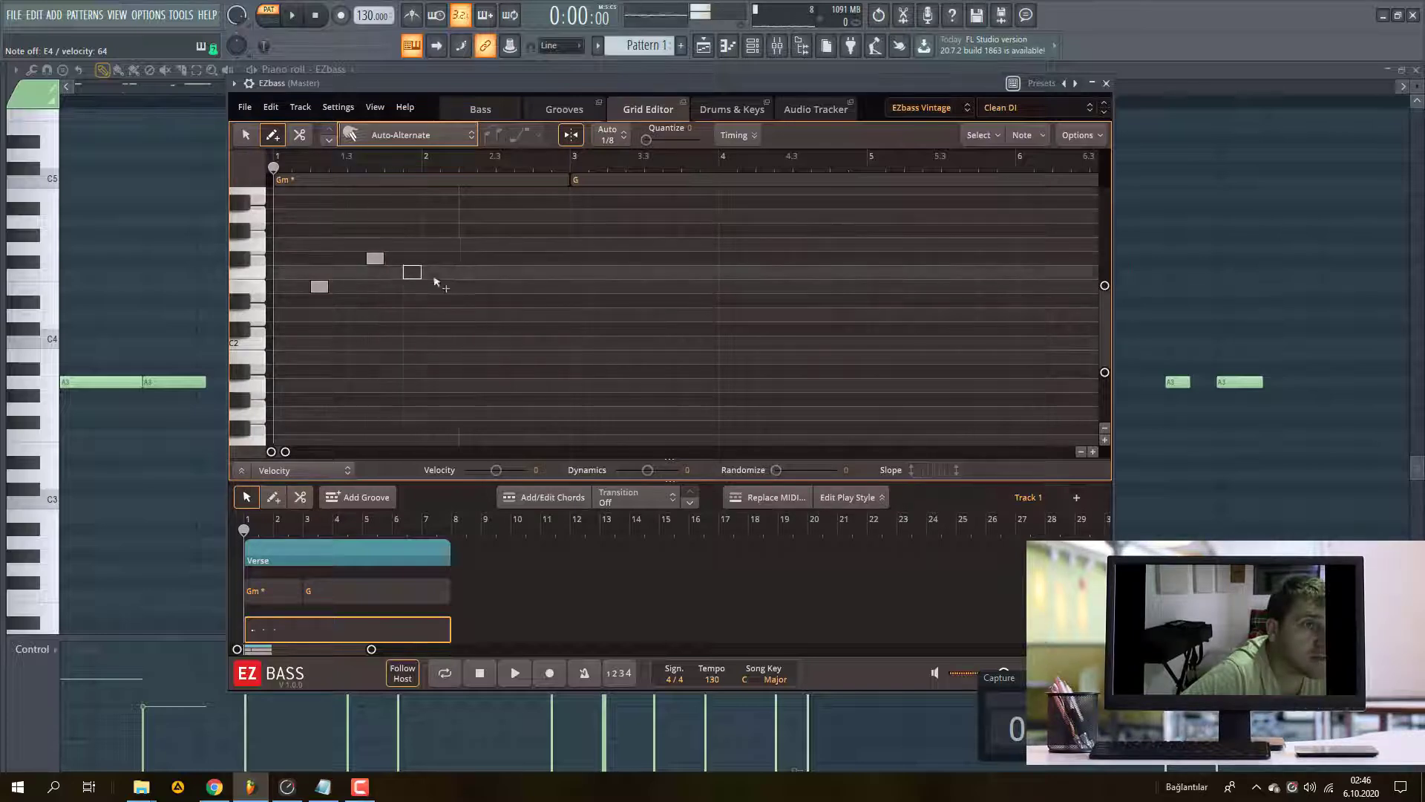
{"action": "left_click", "coordinate": [564, 329]}
{"action": "left_click", "coordinate": [768, 329]}
{"action": "left_click", "coordinate": [431, 273]}
{"action": "left_click", "coordinate": [449, 259]}
{"action": "left_click", "coordinate": [542, 230]}
{"action": "left_click", "coordinate": [523, 273]}
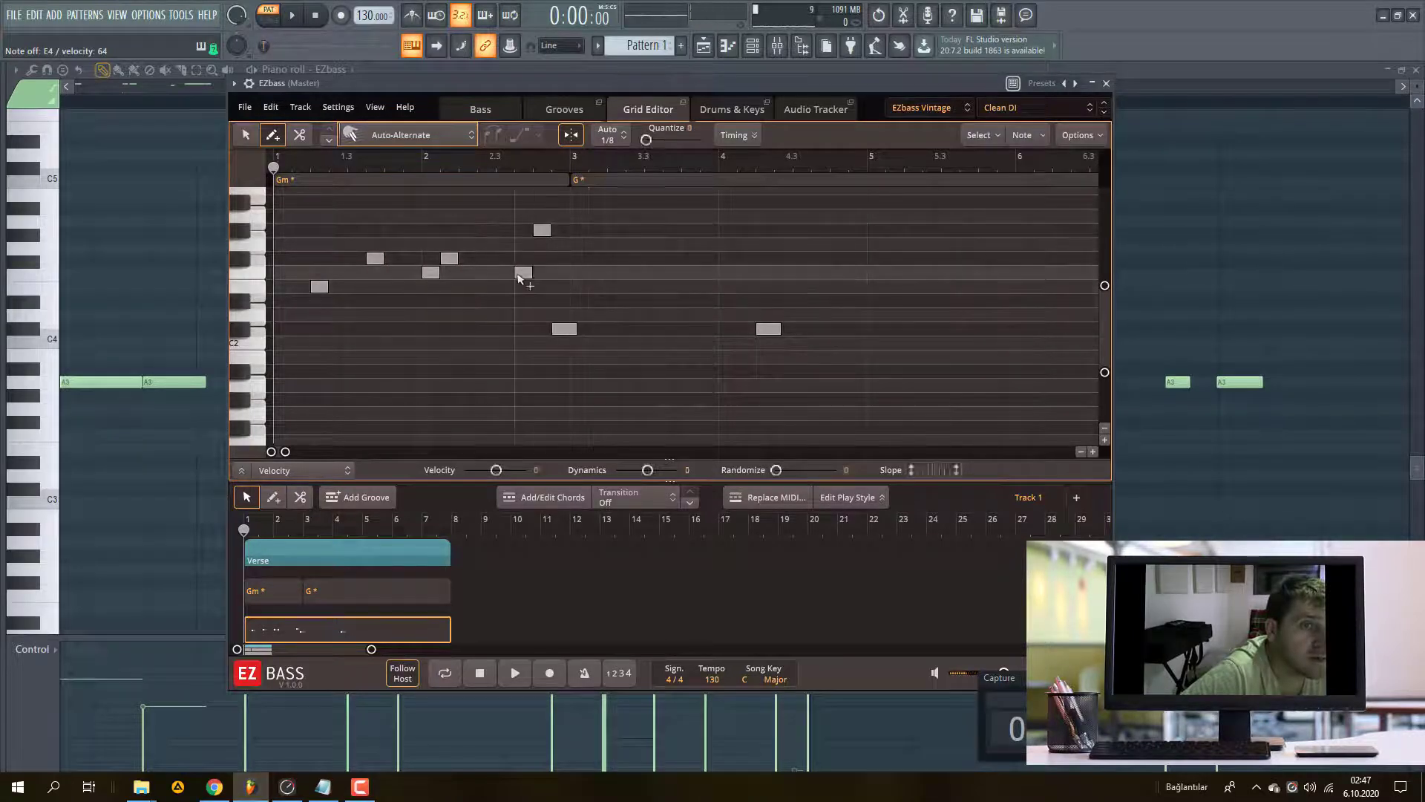
- Move the first note to F2 at the start of bar 1, lengthen it to beat 3 and play it back
{"action": "left_click", "coordinate": [319, 286]}
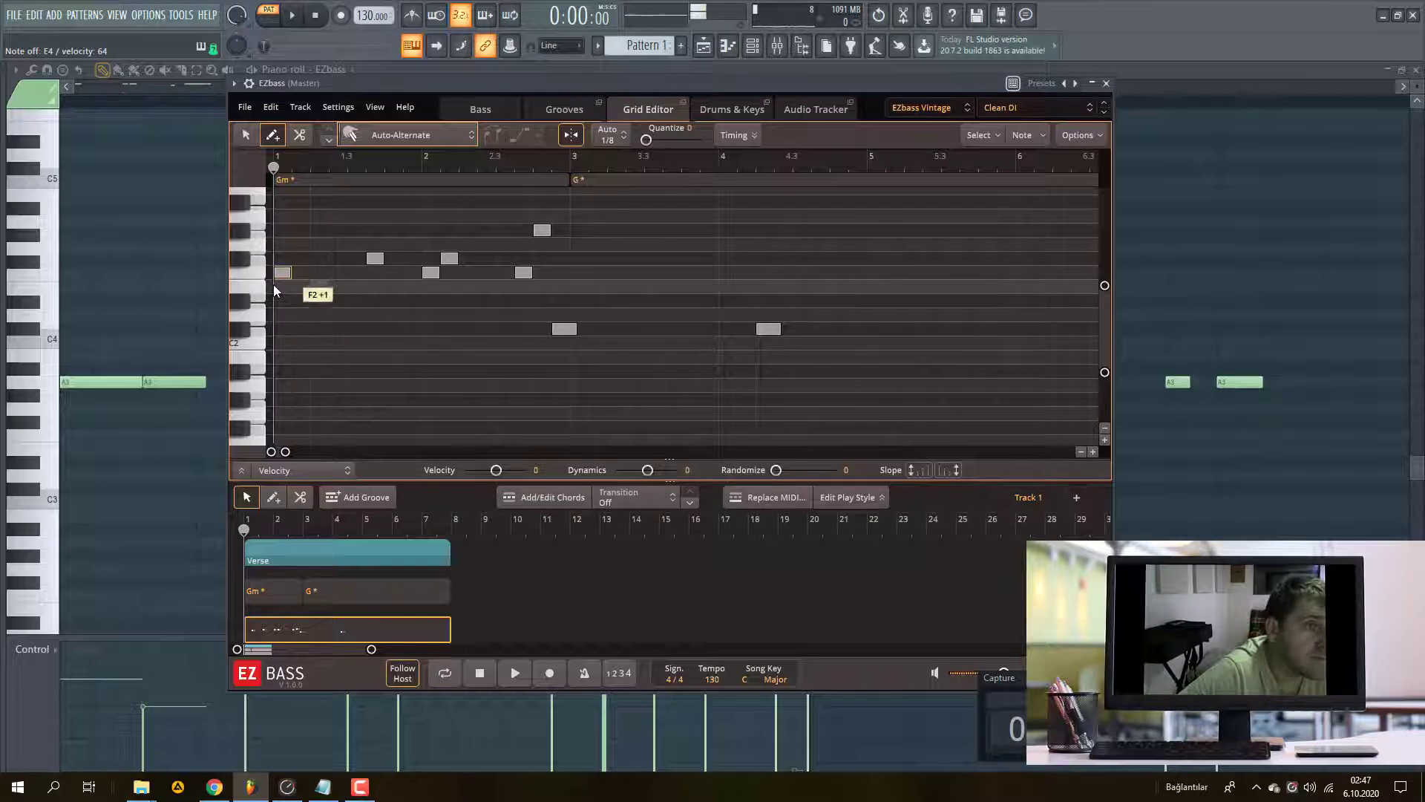
{"action": "left_click", "coordinate": [283, 272]}
{"action": "left_click_drag", "start_coordinate": [315, 275], "coordinate": [346, 273]}
{"action": "key", "text": "space"}
{"action": "key", "text": "space"}
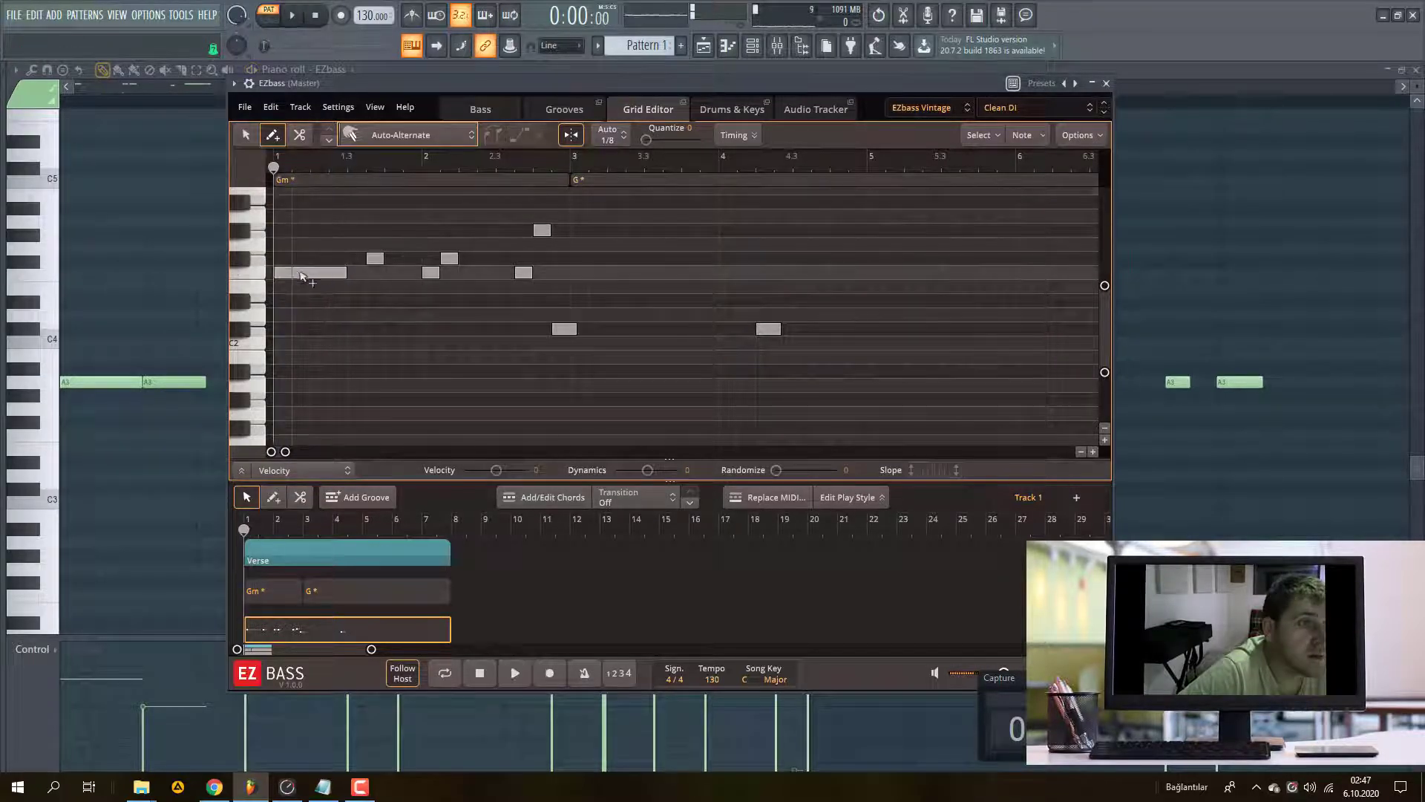
{"action": "key", "text": "space"}
{"action": "key", "text": "space"}
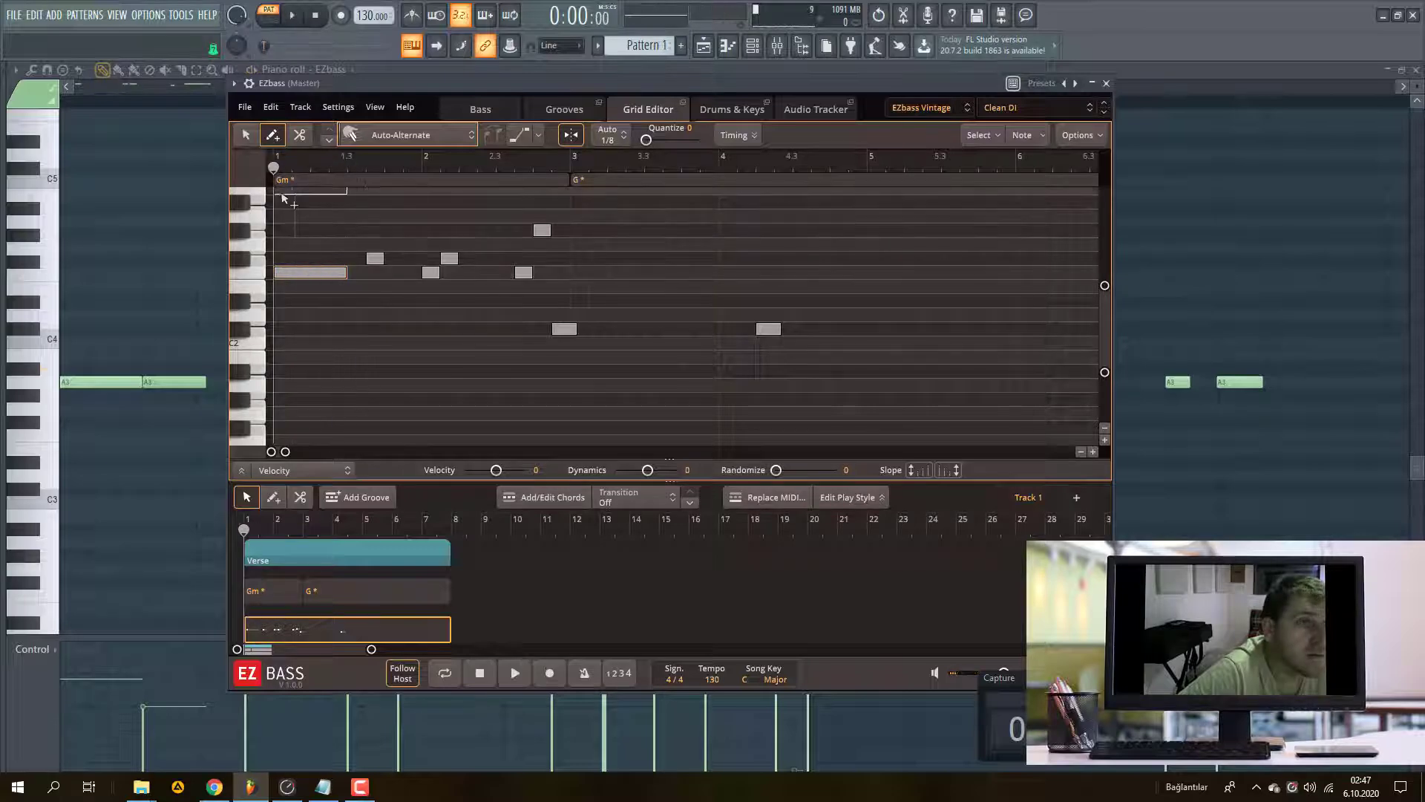
- Apply a Slide to the long first note, shift the second note of bar 2 higher and toward beat 3, and play the phrase
{"action": "left_click", "coordinate": [538, 138]}
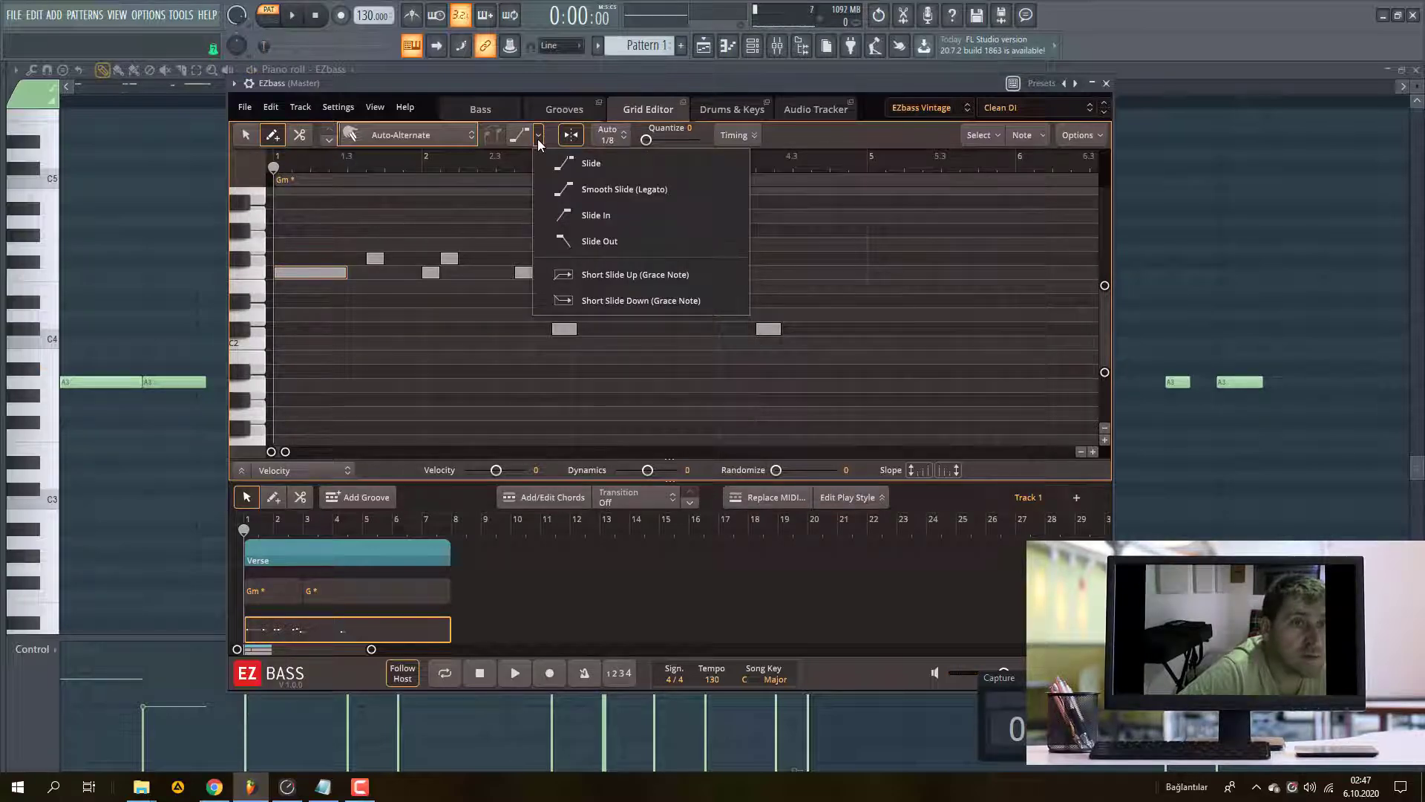
{"action": "left_click", "coordinate": [583, 165]}
{"action": "left_click_drag", "start_coordinate": [327, 272], "coordinate": [478, 231]}
{"action": "key", "text": "space"}
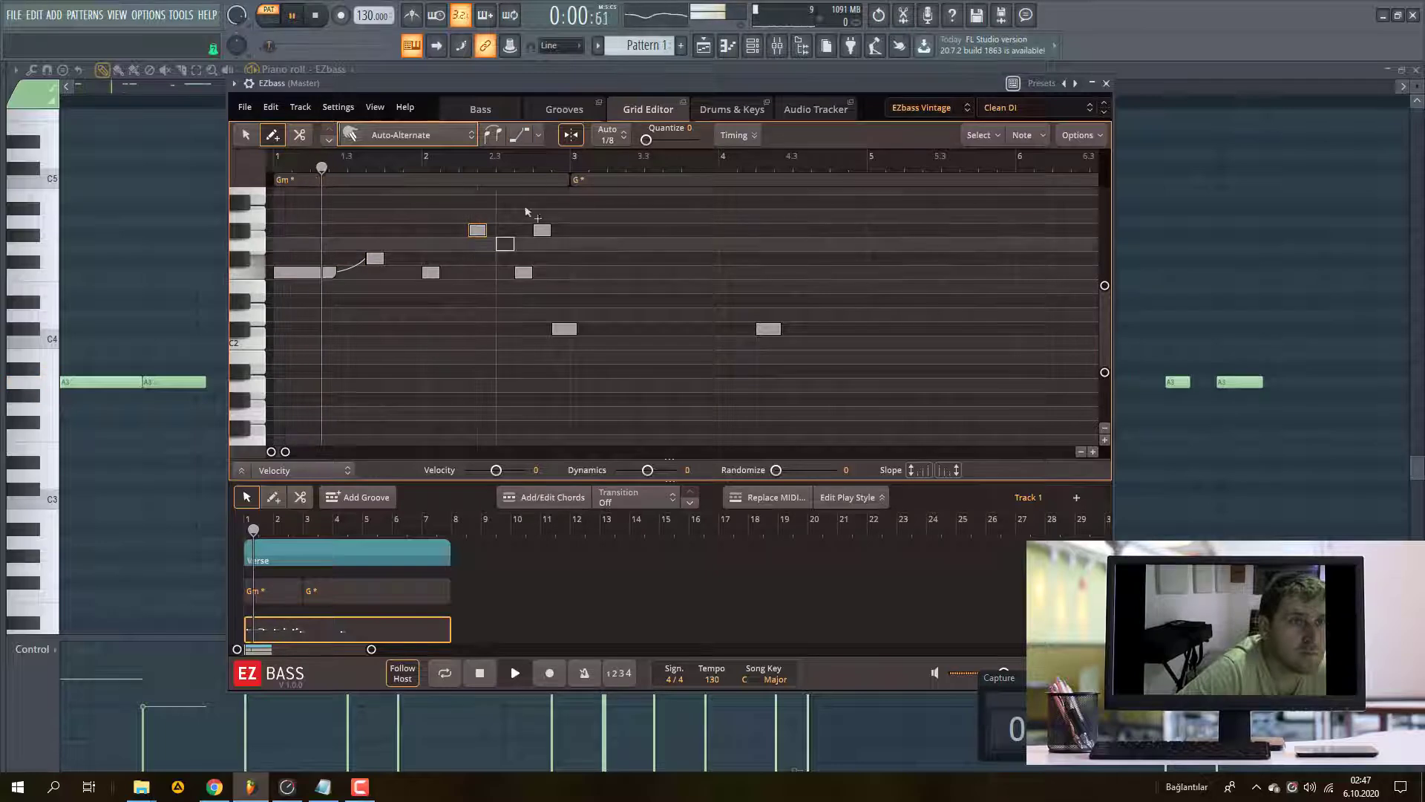
- Apply a Slide Out to the selected high note in bar 2 and play the phrase
{"action": "left_click", "coordinate": [538, 136]}
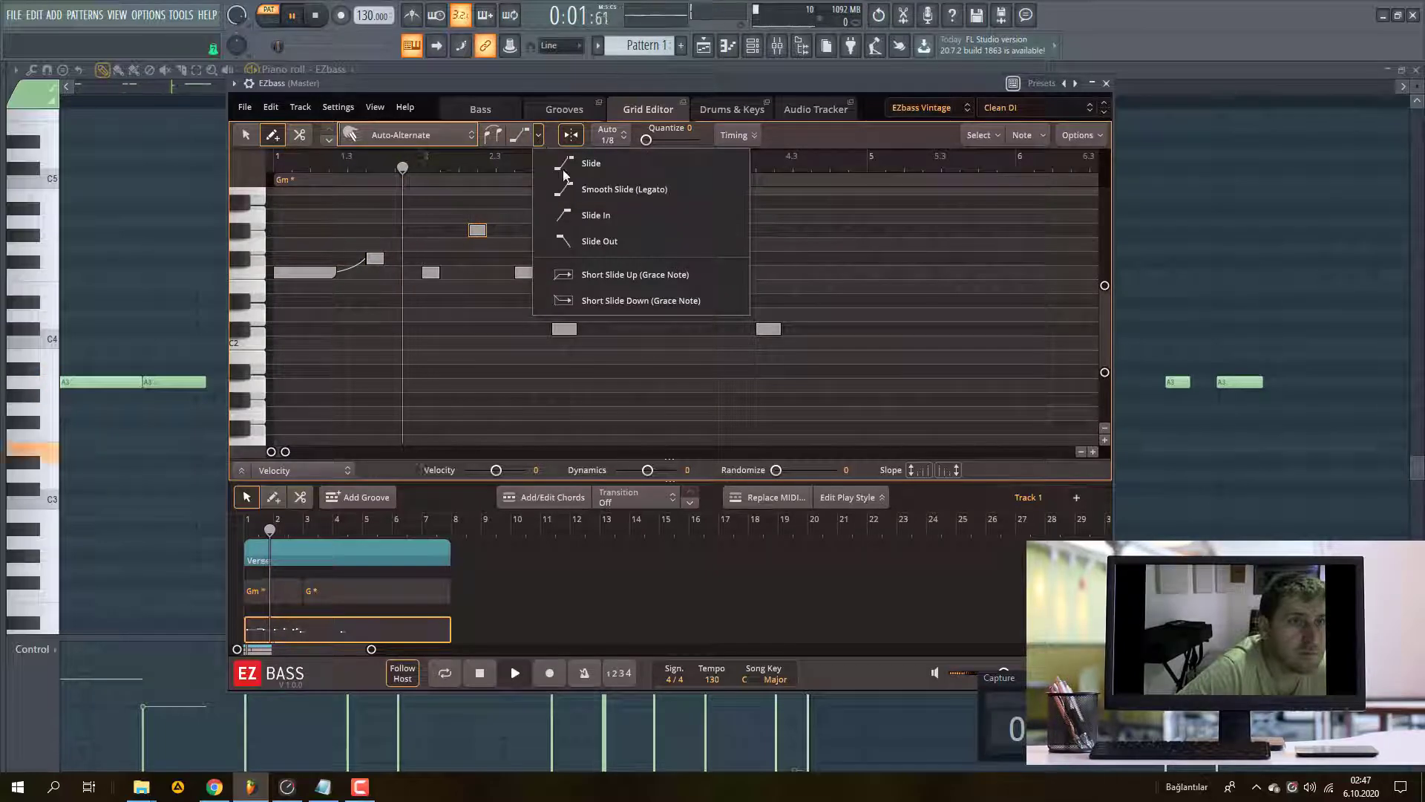
{"action": "left_click", "coordinate": [598, 243]}
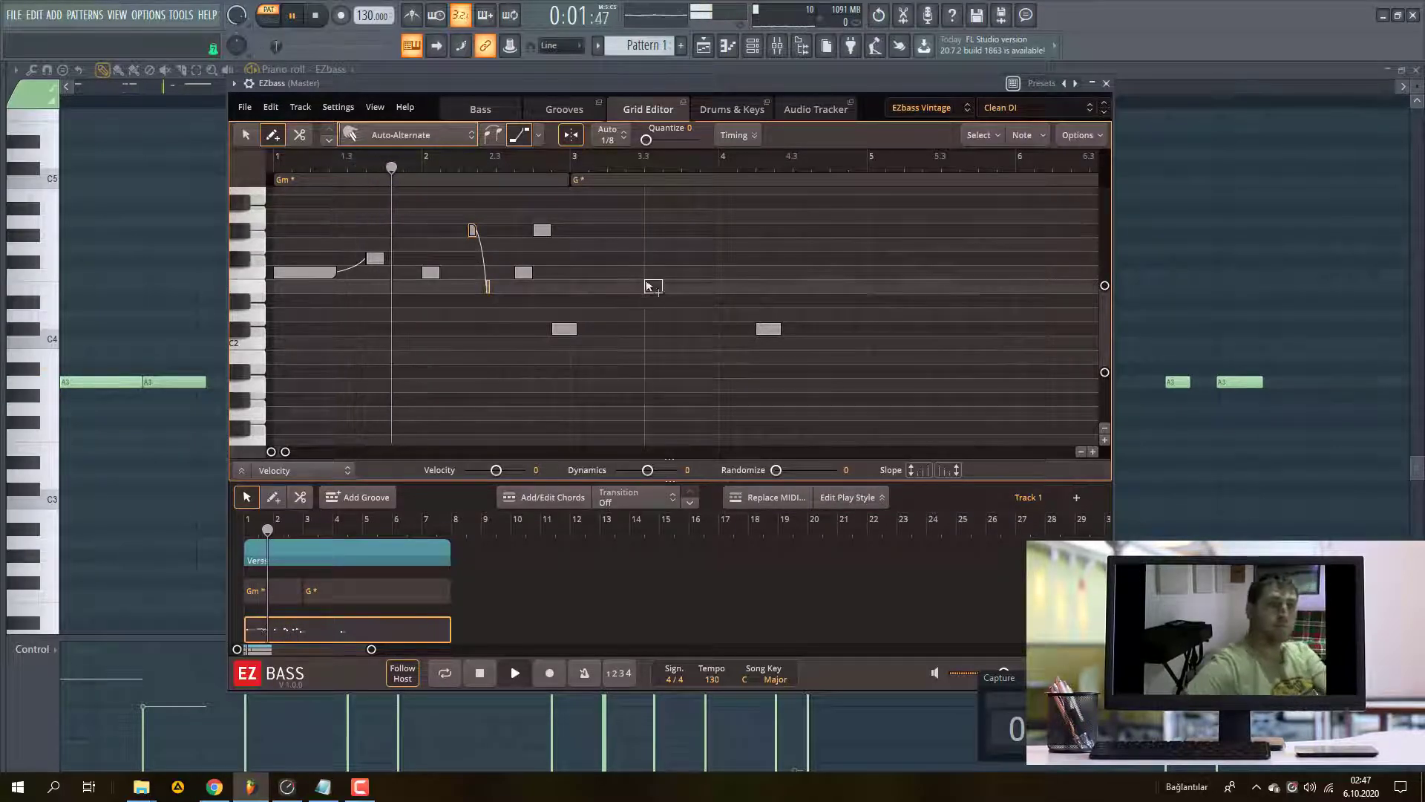
{"action": "scroll", "coordinate": [449, 405], "scroll_direction": "down", "scroll_amount": 2}
{"action": "scroll", "coordinate": [450, 401], "scroll_direction": "up", "scroll_amount": 3}
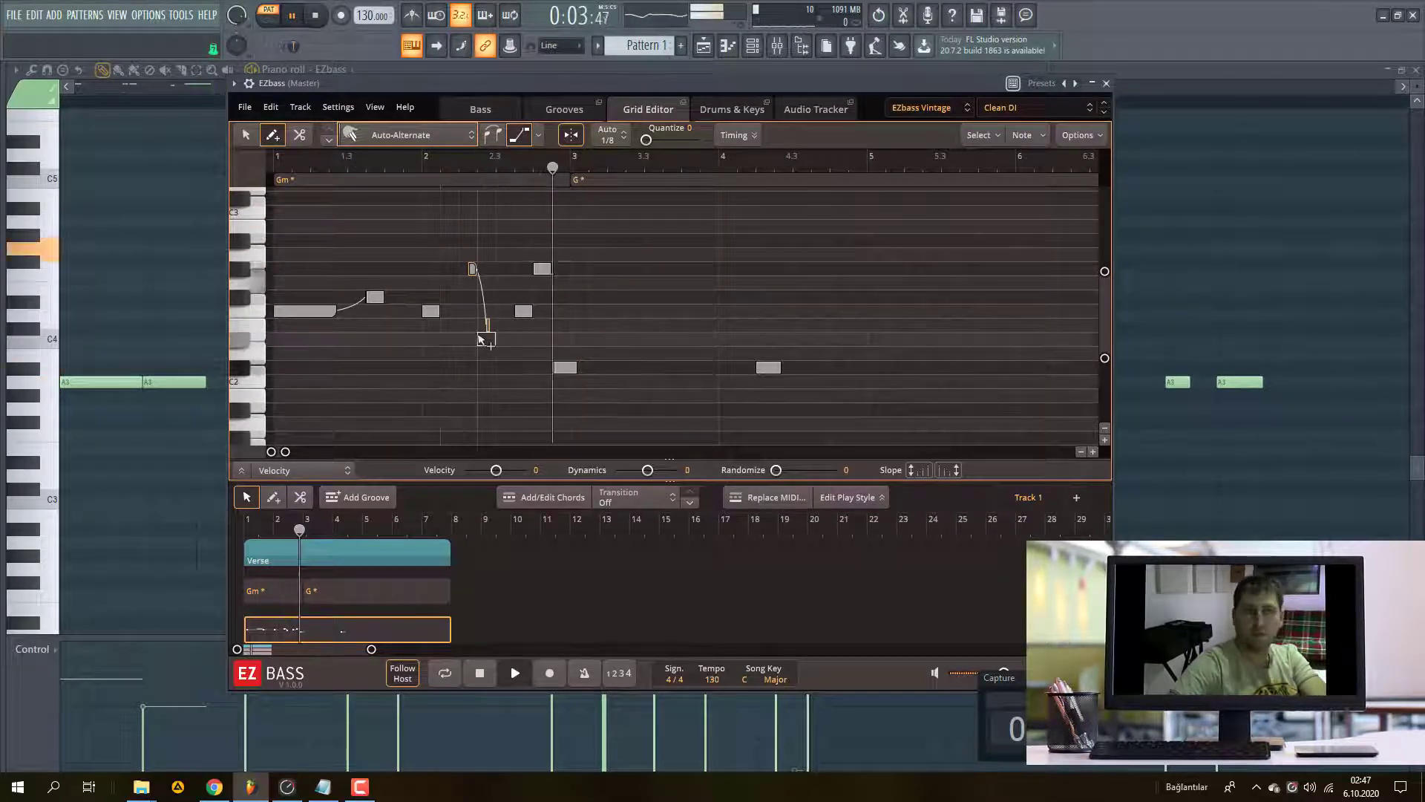
{"action": "key", "text": "space"}
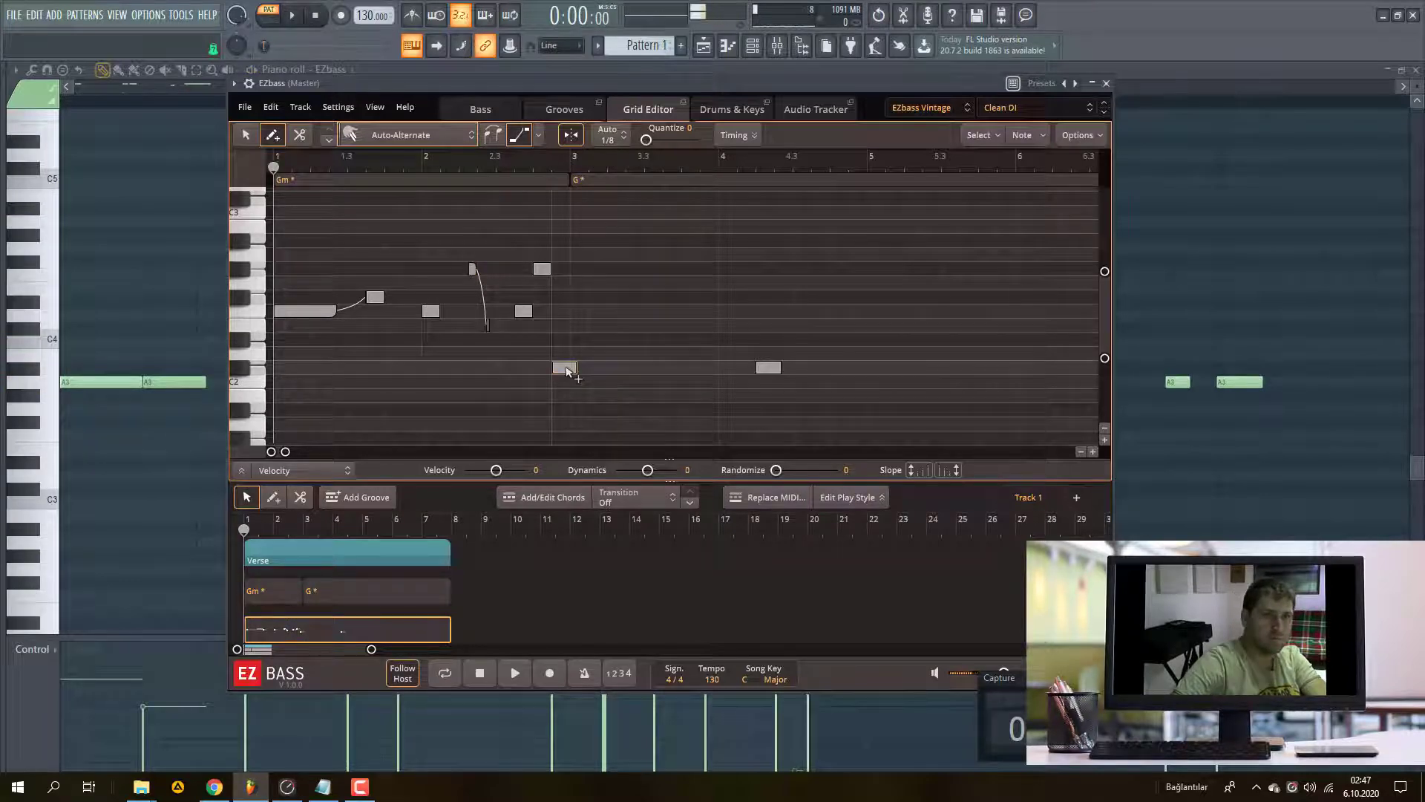
- Draw three more notes just before bar 3, midway through bar 3 and at bar 5, and open the slide types for the bar 3 note
{"action": "right_click", "coordinate": [568, 369]}
{"action": "left_click", "coordinate": [657, 268]}
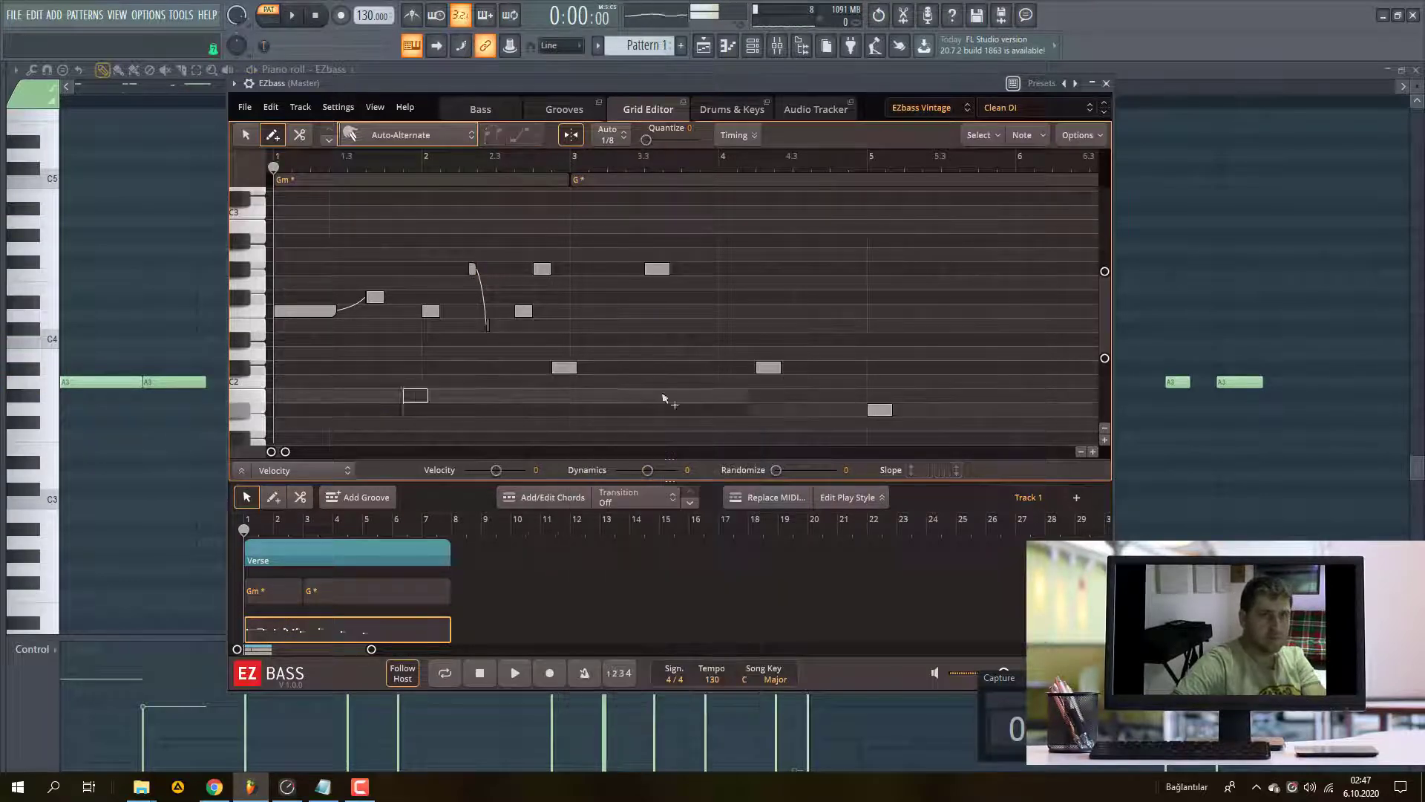
{"action": "right_click", "coordinate": [875, 409]}
{"action": "key", "text": "Escape"}
{"action": "right_click", "coordinate": [837, 360]}
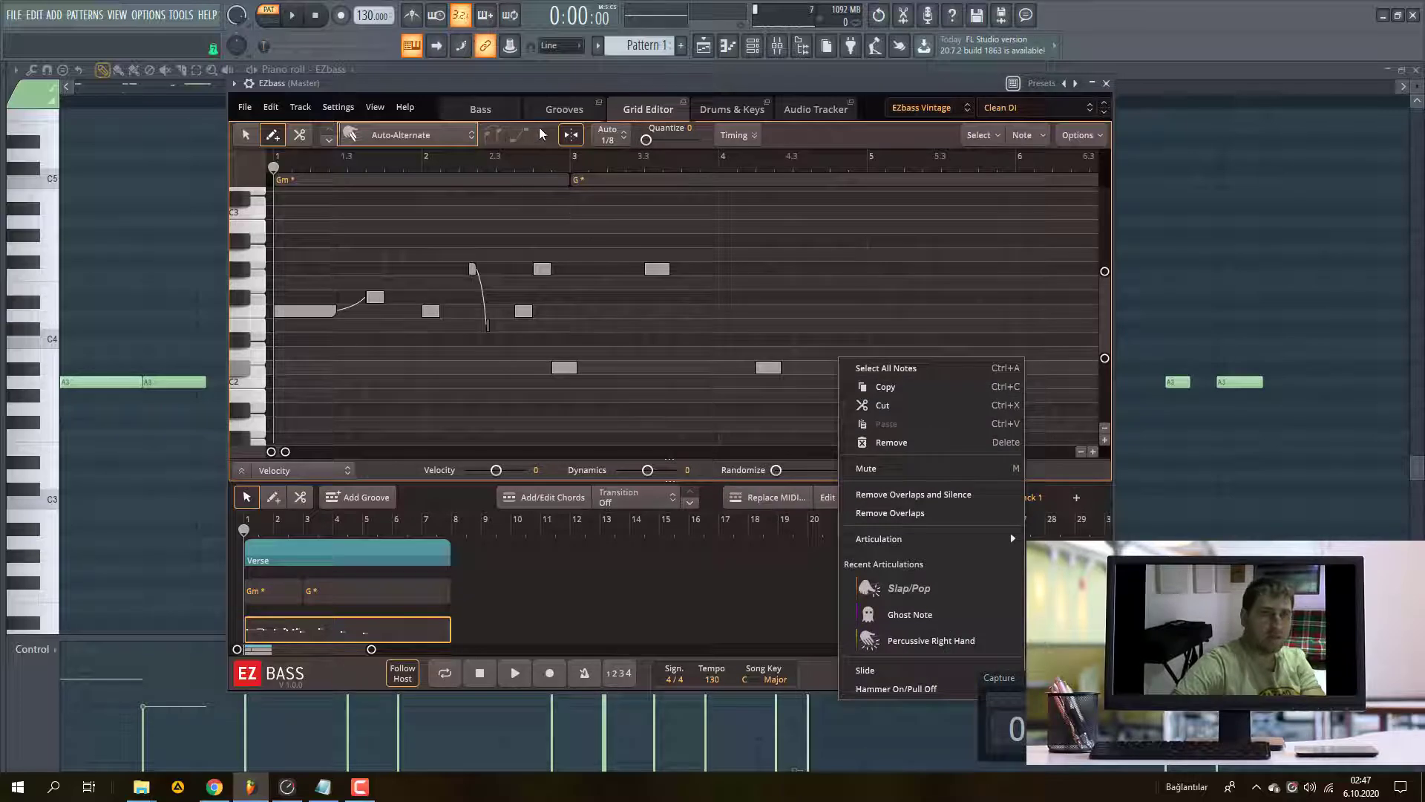
{"action": "left_click", "coordinate": [540, 129]}
{"action": "left_click", "coordinate": [567, 255]}
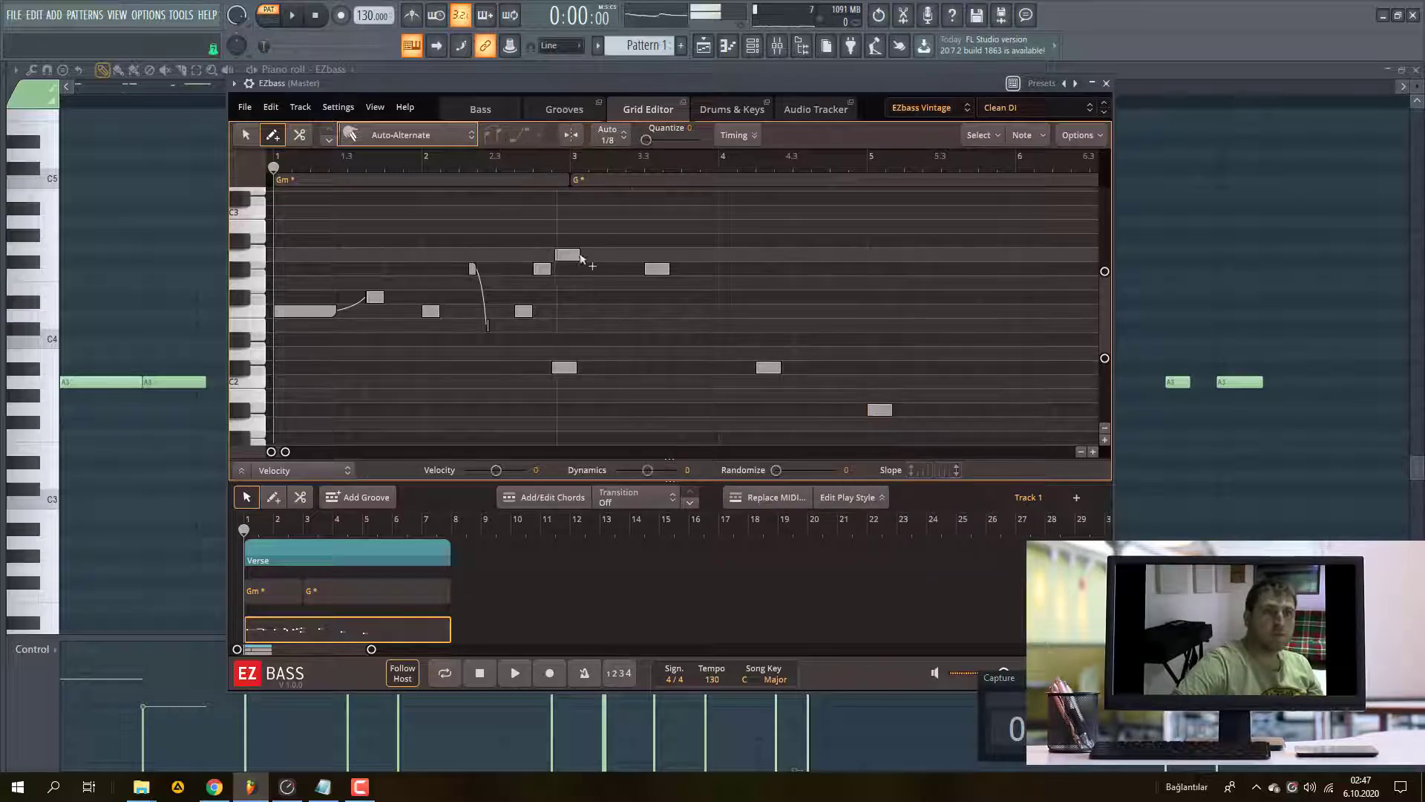
{"action": "left_click", "coordinate": [657, 270]}
{"action": "left_click", "coordinate": [538, 135]}
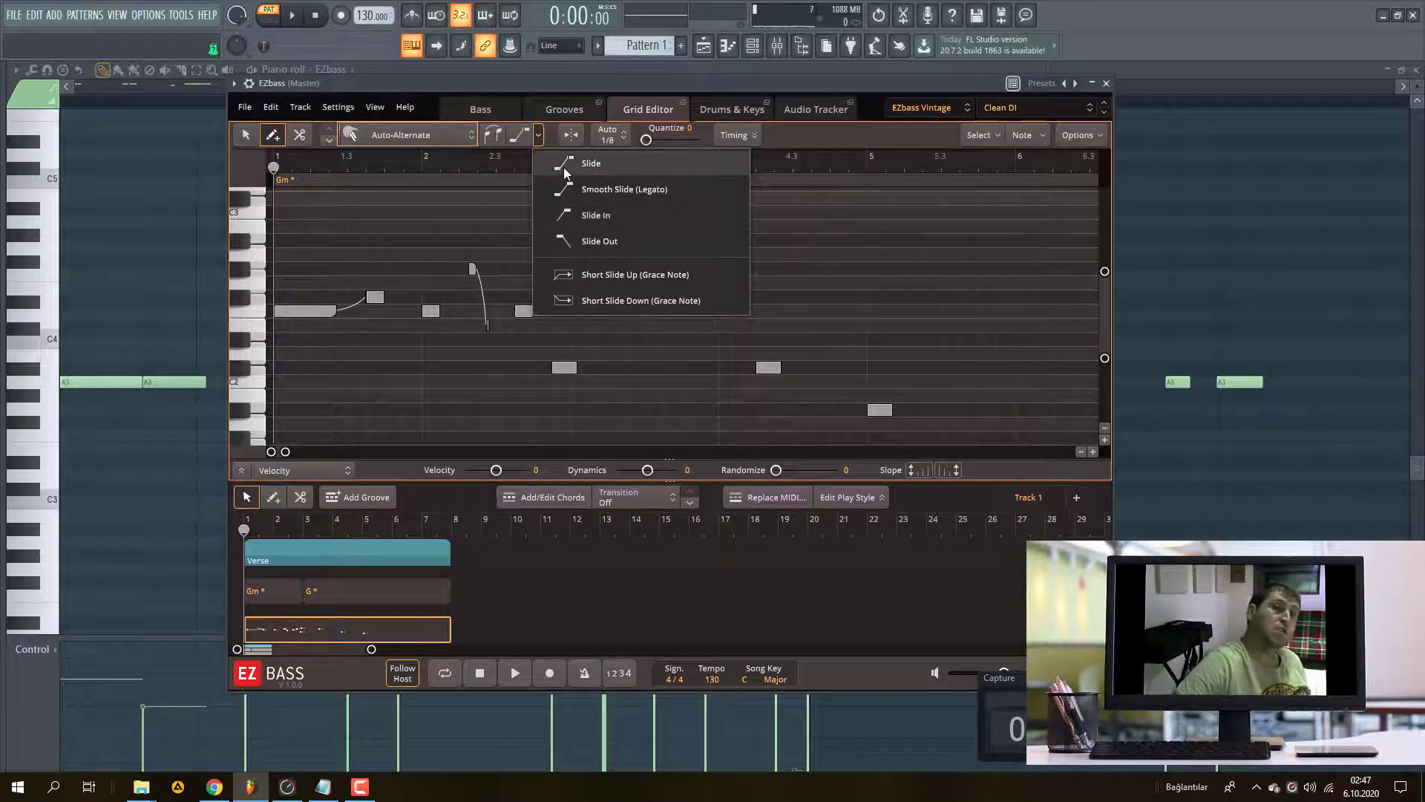
- Load the EZbass Modern sound library and delete all the notes from the verse block
{"action": "left_click", "coordinate": [934, 108]}
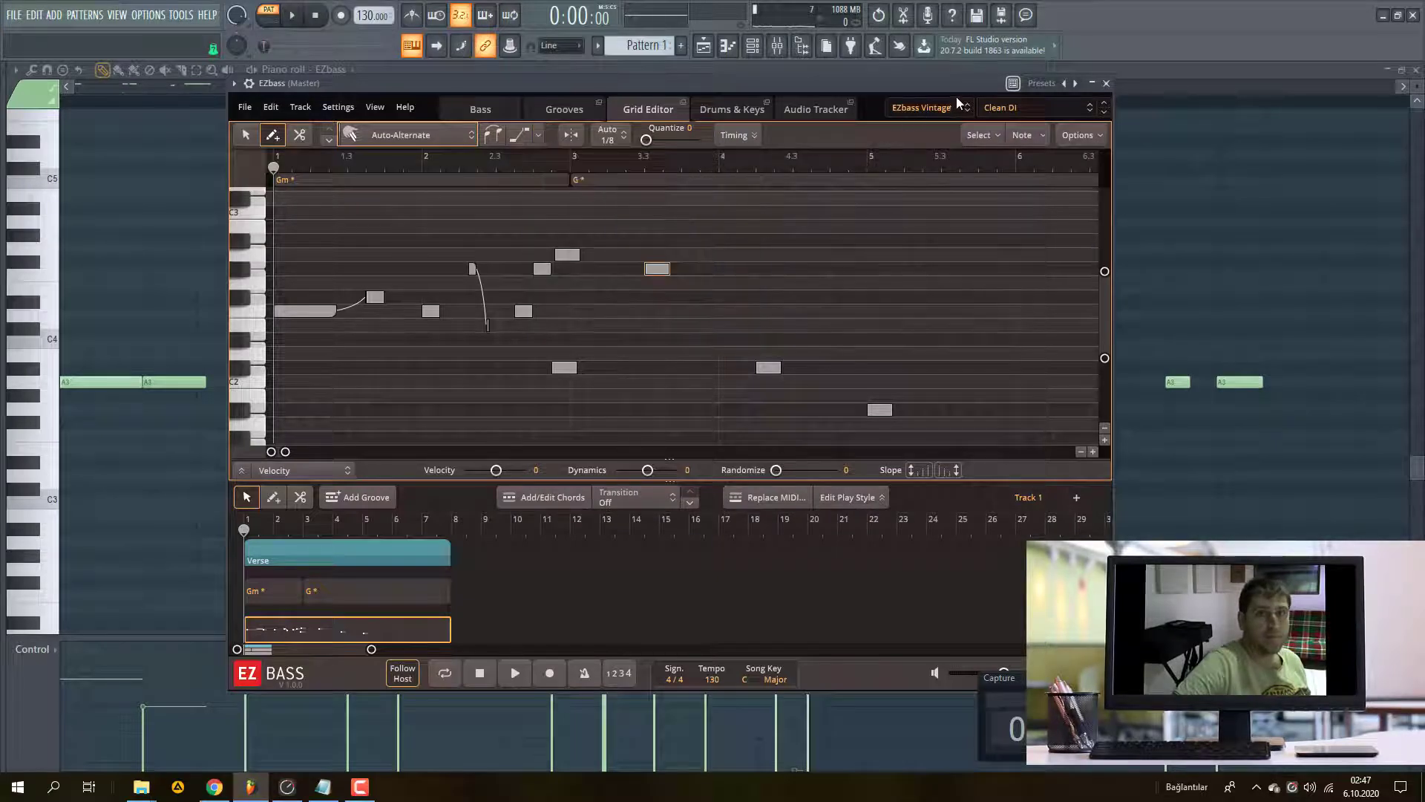
{"action": "left_click", "coordinate": [921, 129]}
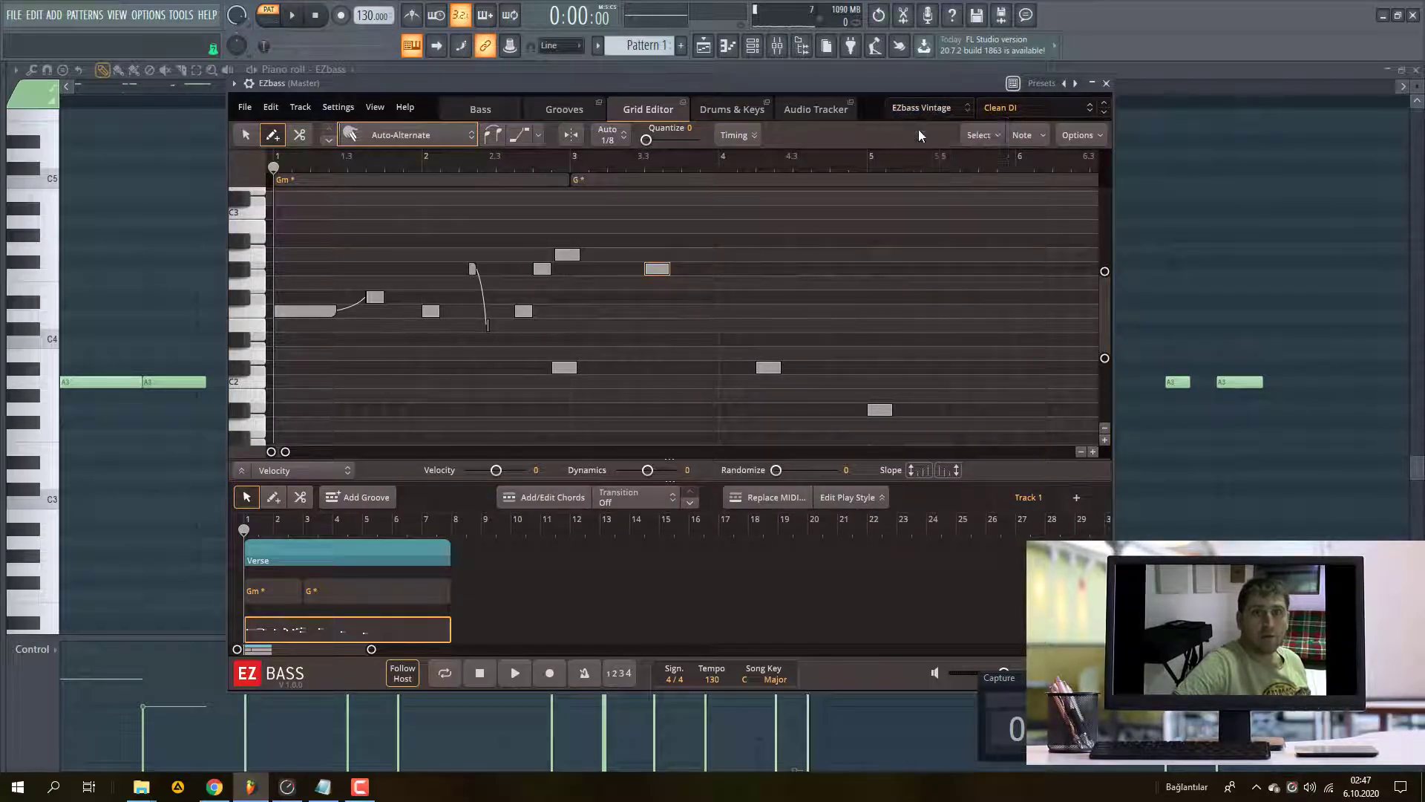
{"action": "left_click_drag", "start_coordinate": [1000, 242], "coordinate": [41, 425]}
{"action": "key", "text": "Delete"}
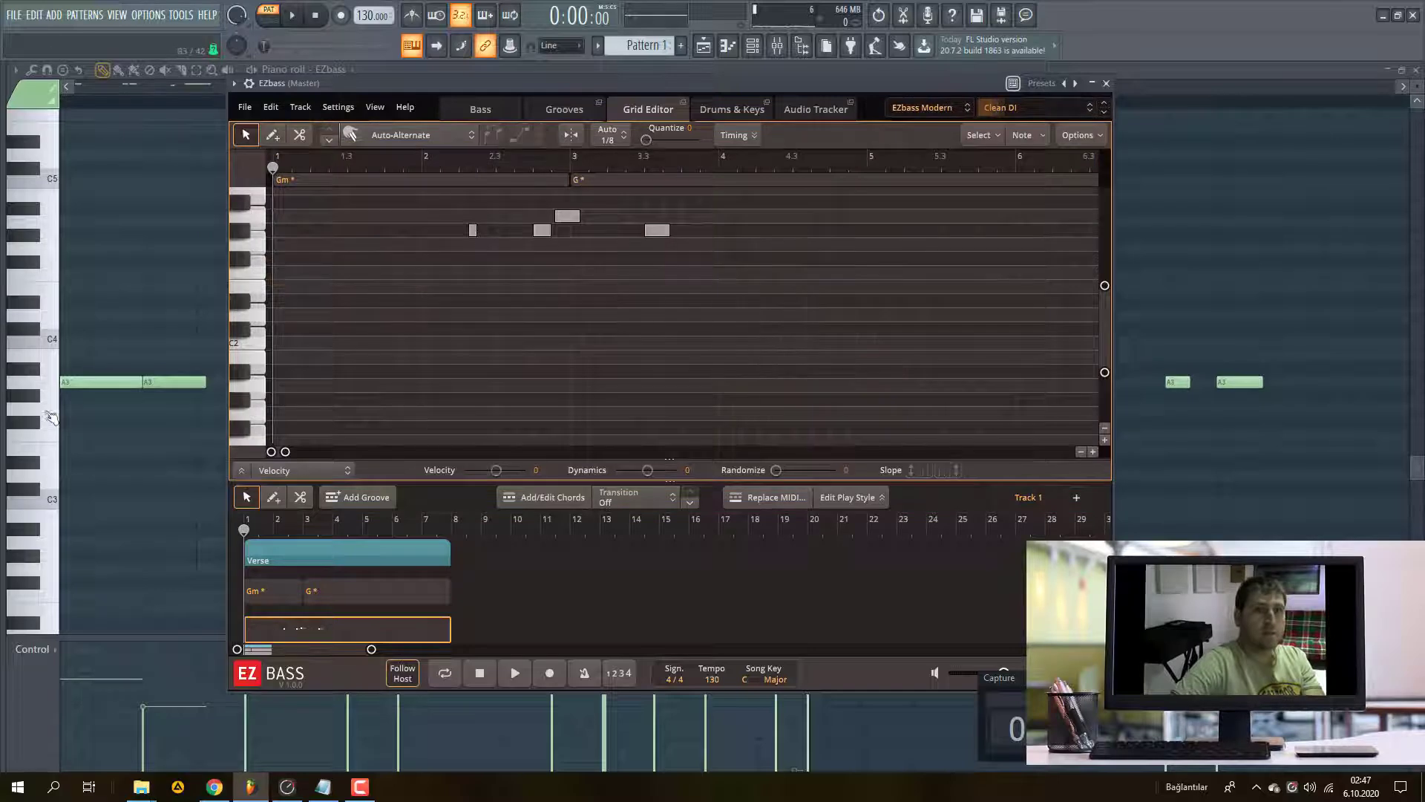
{"action": "scroll", "coordinate": [440, 309], "scroll_direction": "up", "scroll_amount": 3}
{"action": "key", "text": "ctrl+a"}
{"action": "key", "text": "Delete"}
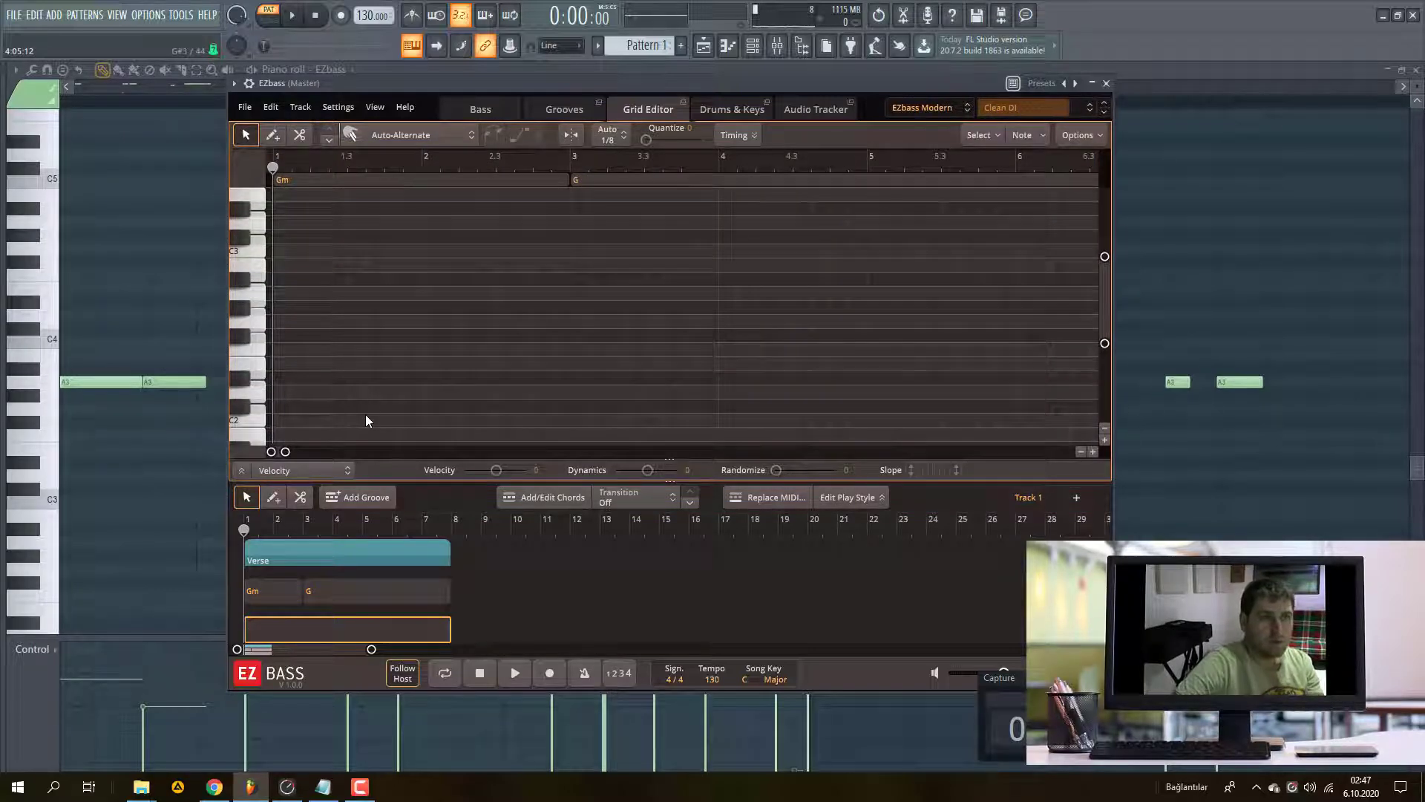
- Switch the transport to song mode and briefly run playback over the empty verse block
{"action": "mouse_move", "coordinate": [471, 92]}
{"action": "left_mouse_down"}
{"action": "mouse_move", "coordinate": [757, 163]}
{"action": "mouse_move", "coordinate": [496, 95]}
{"action": "left_mouse_up"}
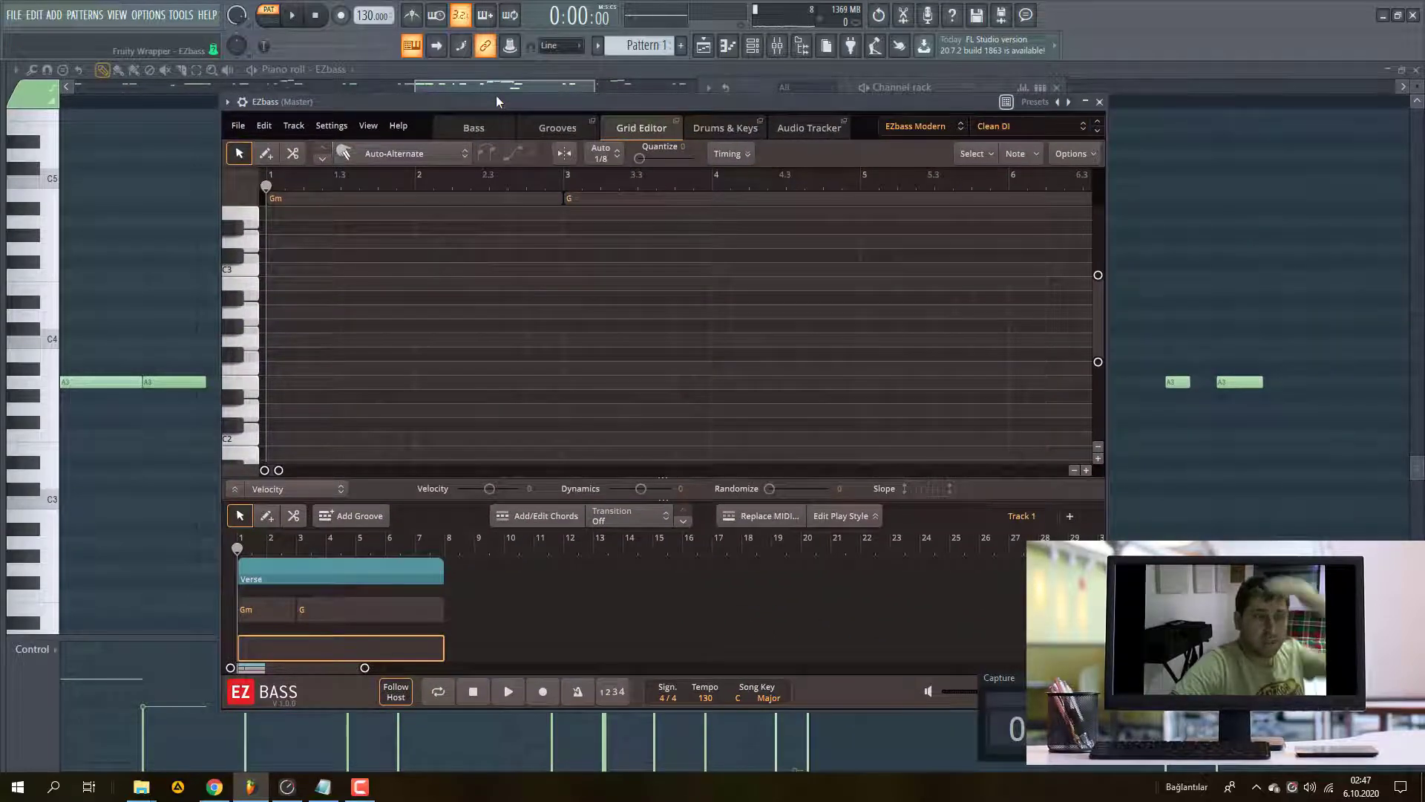
{"action": "left_click", "coordinate": [397, 696]}
{"action": "left_click", "coordinate": [397, 699]}
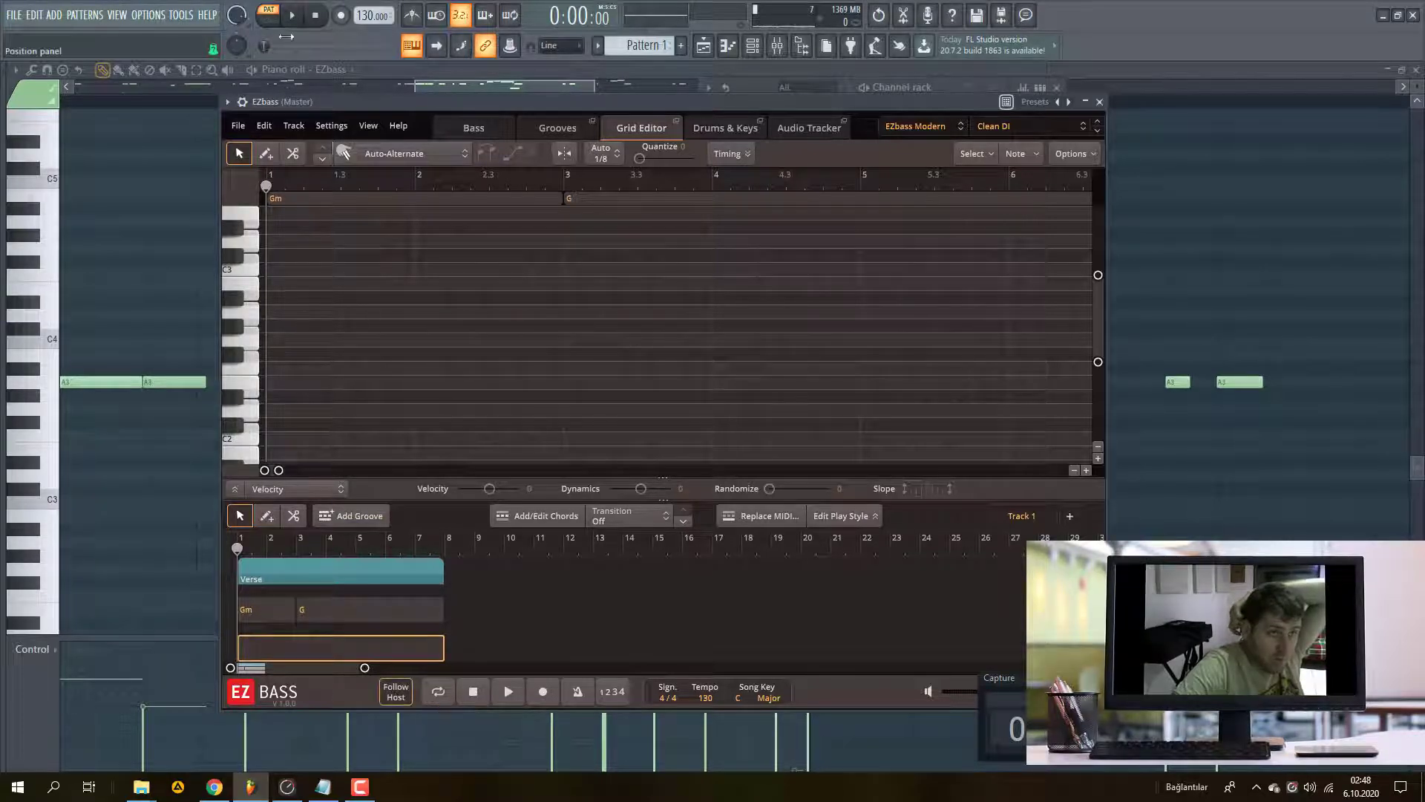
{"action": "left_click", "coordinate": [268, 20]}
{"action": "left_click", "coordinate": [292, 15]}
{"action": "left_click", "coordinate": [292, 15]}
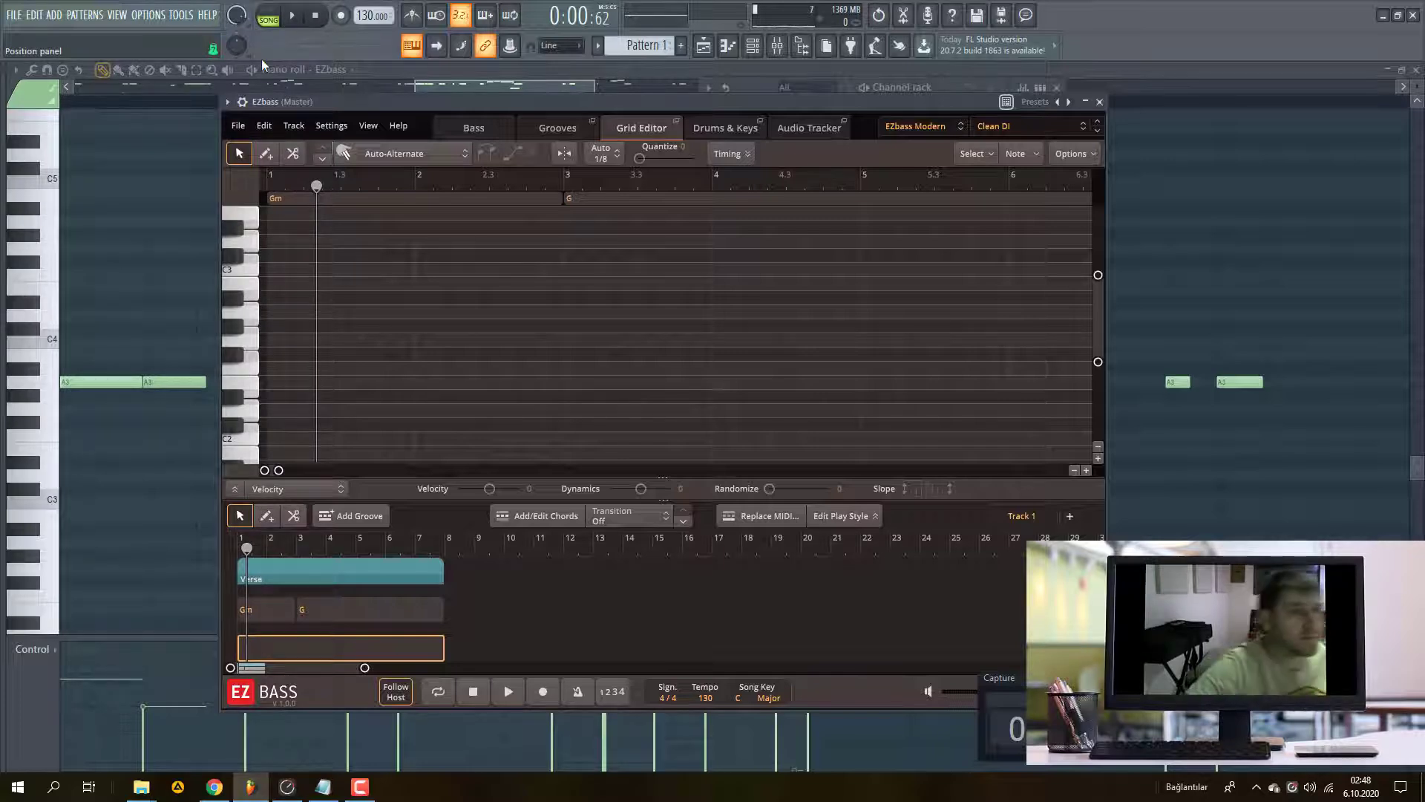
- Delete all the notes from the EZbass channel's piano roll
{"action": "left_click", "coordinate": [104, 210]}
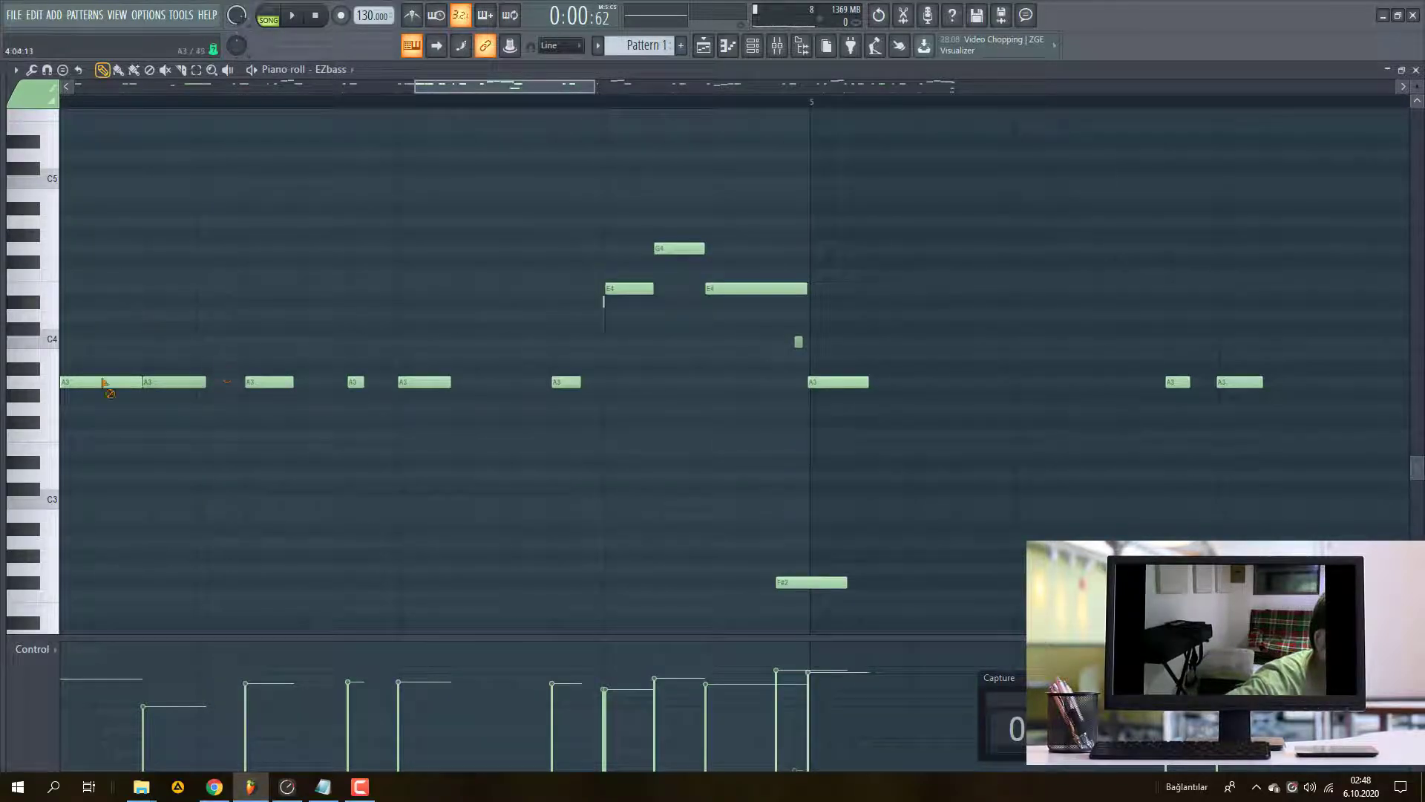
{"action": "left_click_drag", "start_coordinate": [104, 381], "coordinate": [512, 345]}
{"action": "key", "text": "ctrl+a"}
{"action": "key", "text": "Delete"}
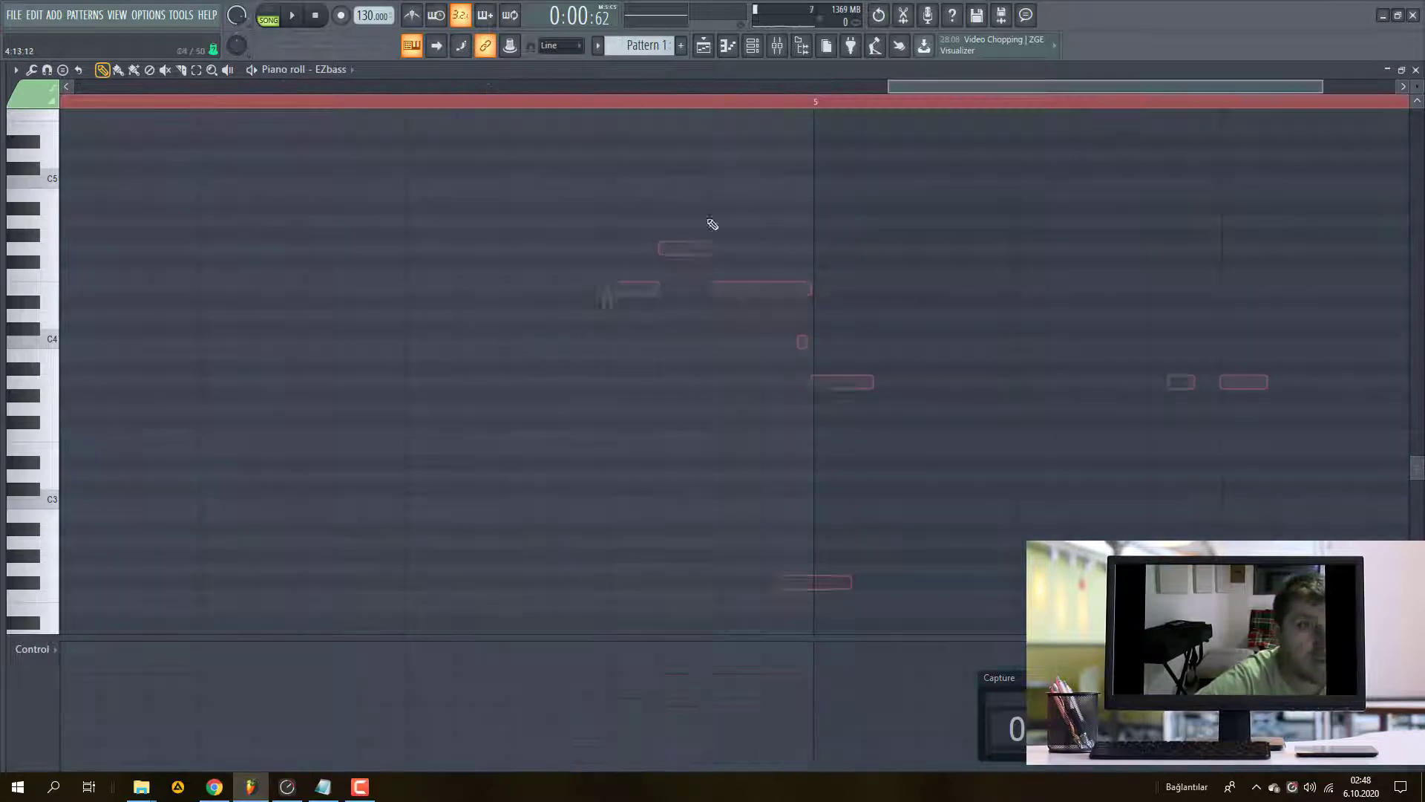
- Insert an XO instrument channel, continue its trial and dismiss the welcome screen
{"action": "left_click", "coordinate": [752, 46]}
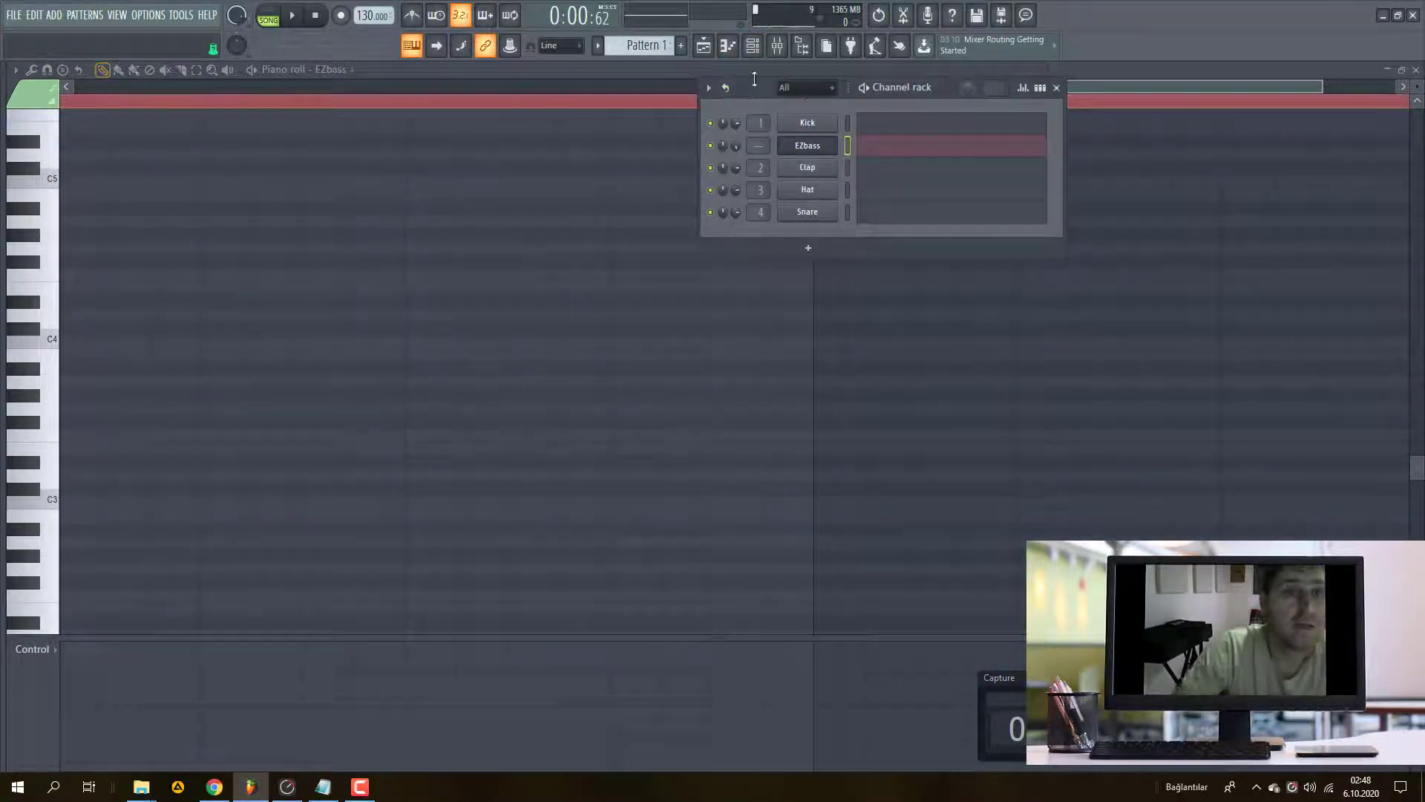
{"action": "right_click", "coordinate": [833, 121]}
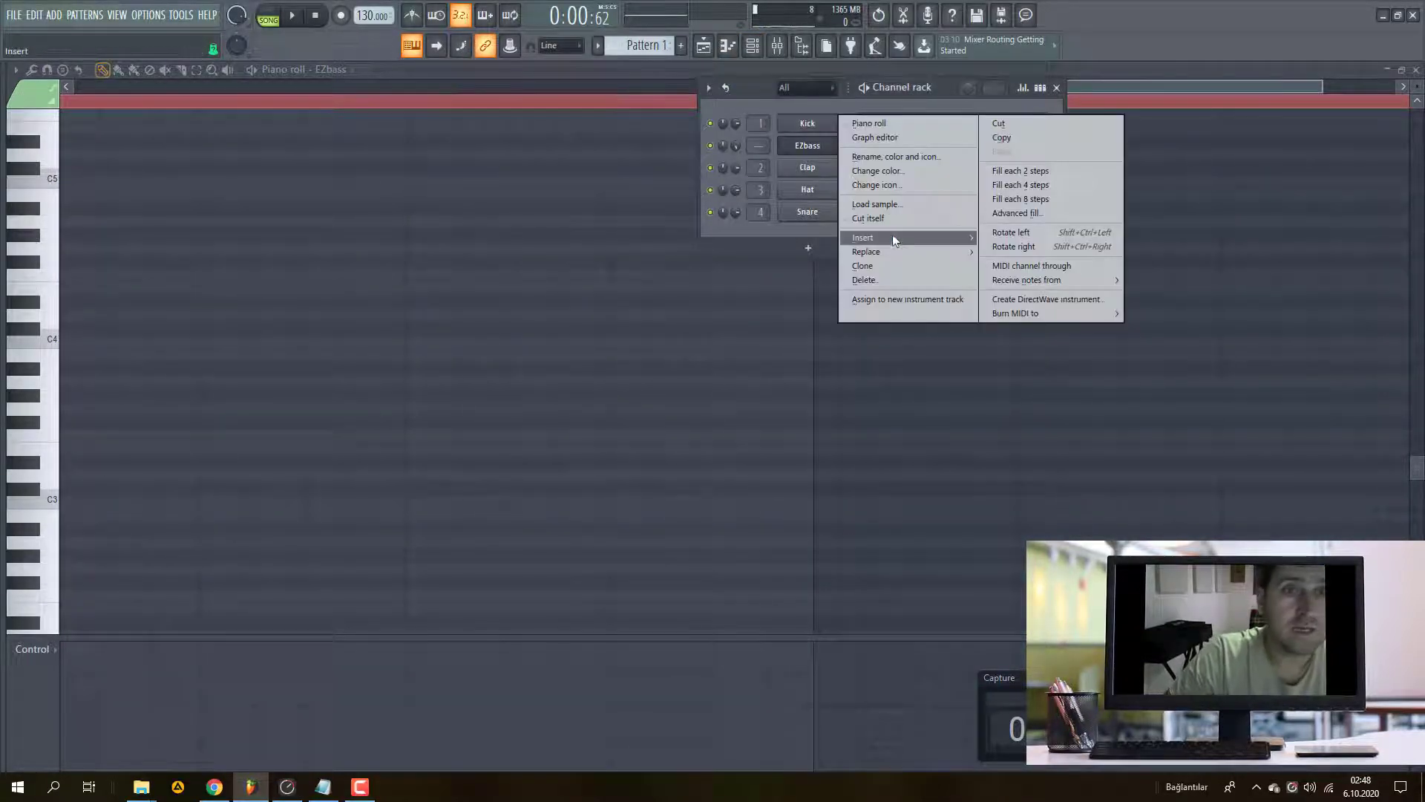
{"action": "mouse_move", "coordinate": [897, 237]}
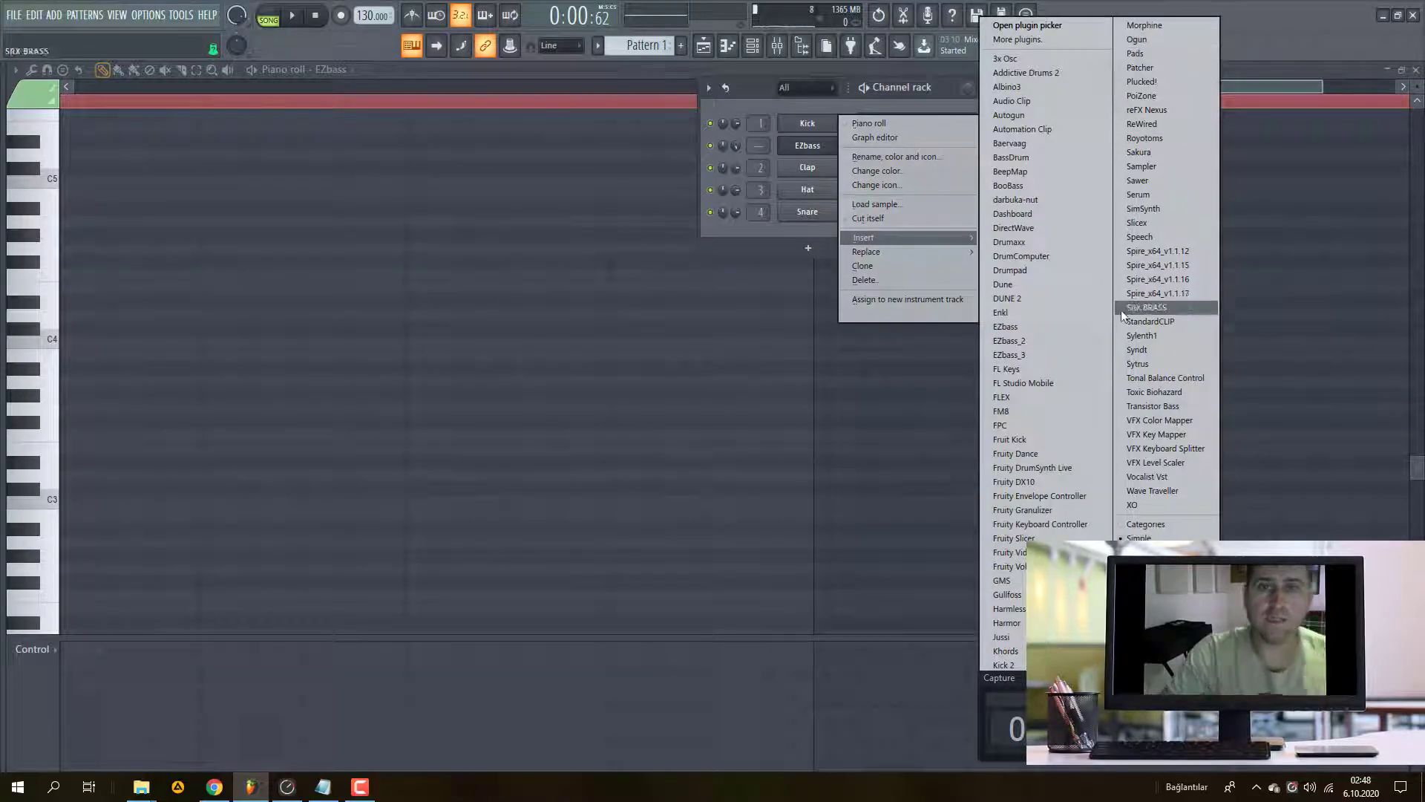
{"action": "left_click", "coordinate": [1136, 505]}
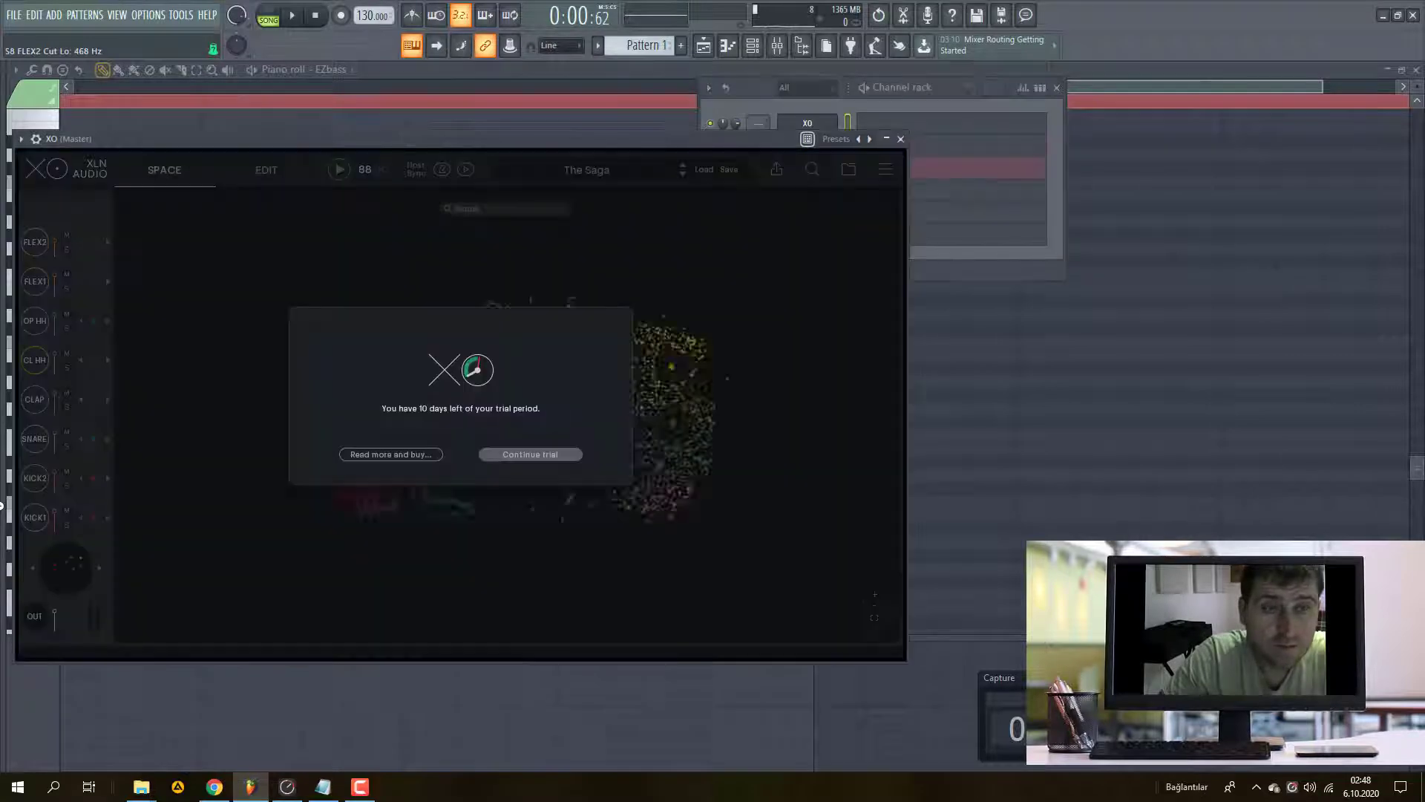
{"action": "left_click", "coordinate": [528, 454]}
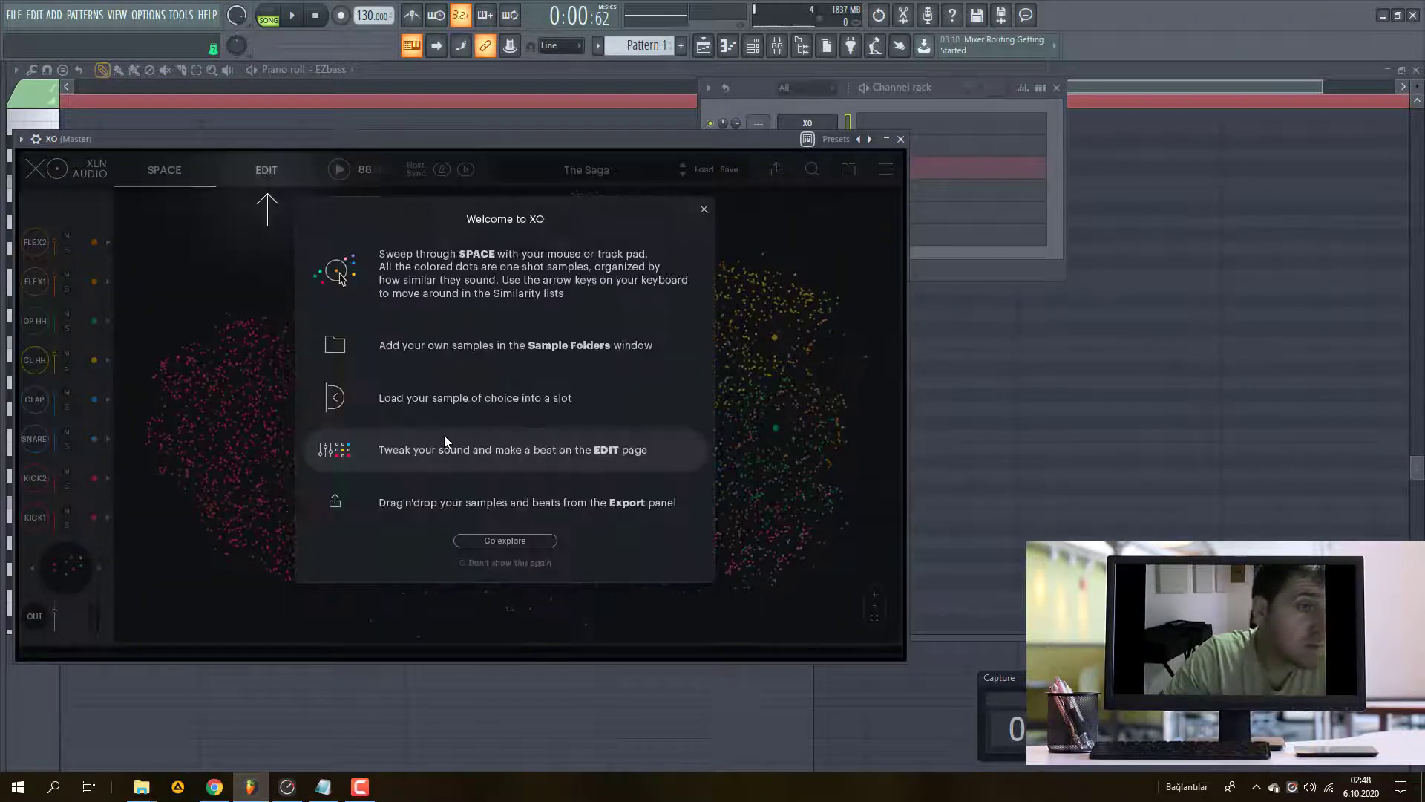
{"action": "left_click", "coordinate": [707, 214]}
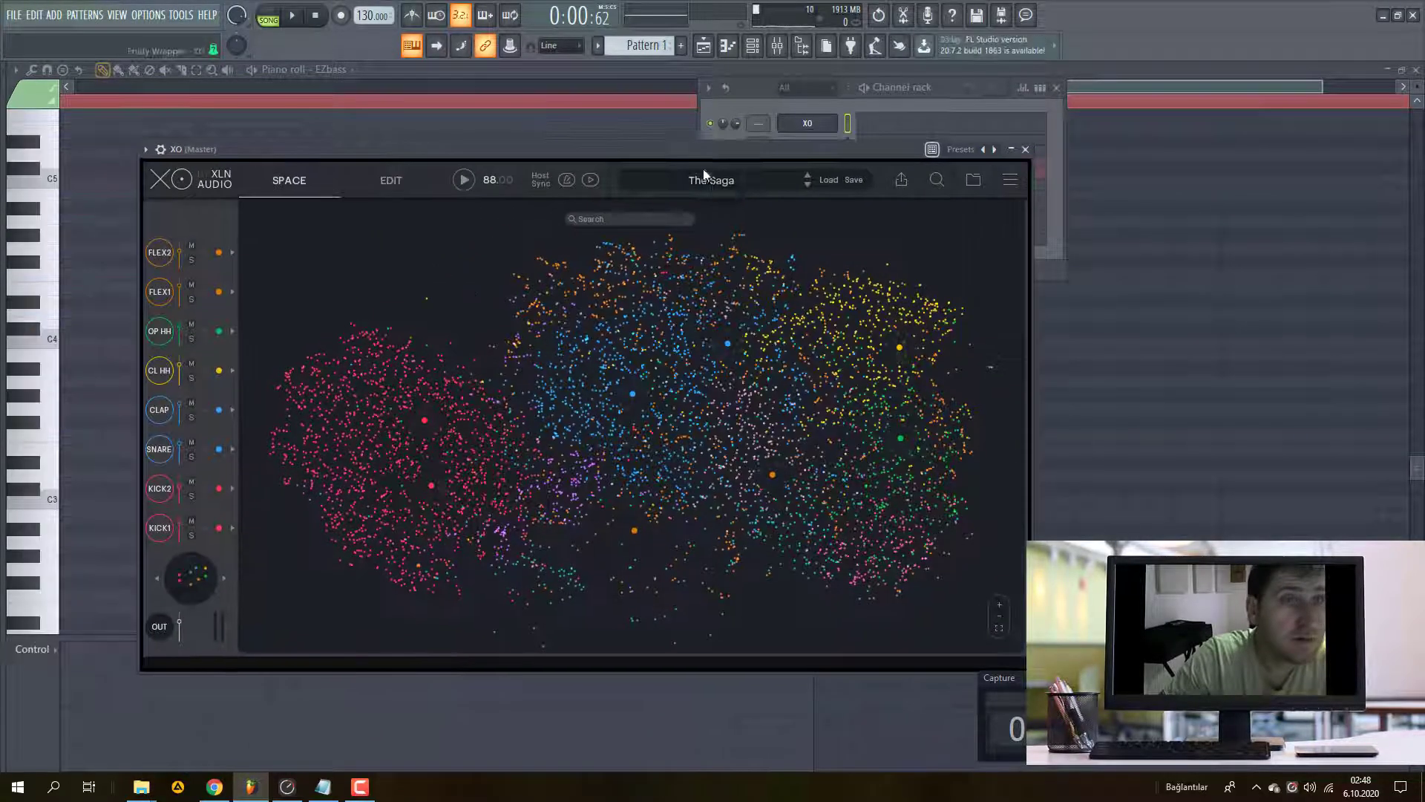
- Load the Snap & Clap preset in XO and audition its beat
{"action": "left_click", "coordinate": [715, 181]}
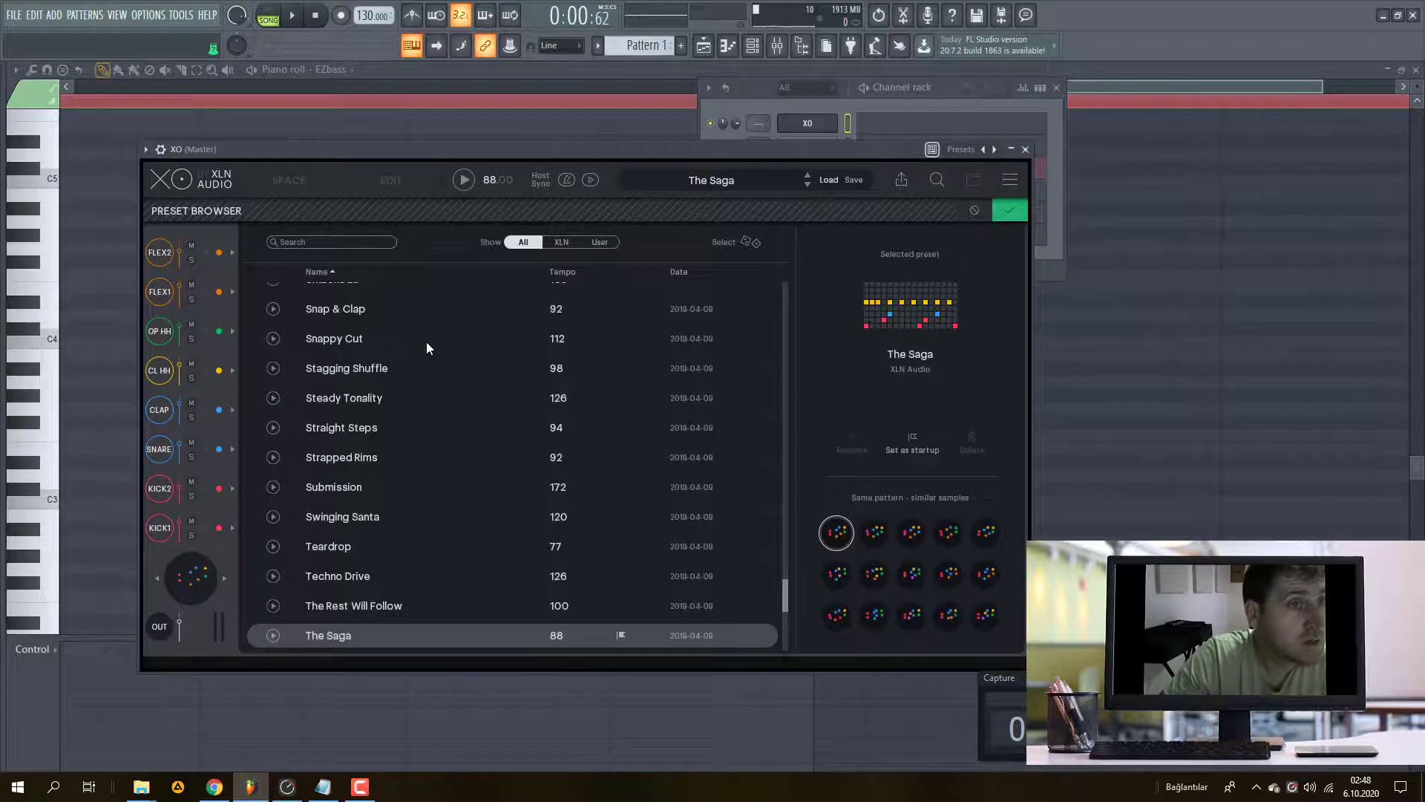
{"action": "left_click", "coordinate": [319, 307]}
{"action": "left_click", "coordinate": [464, 179]}
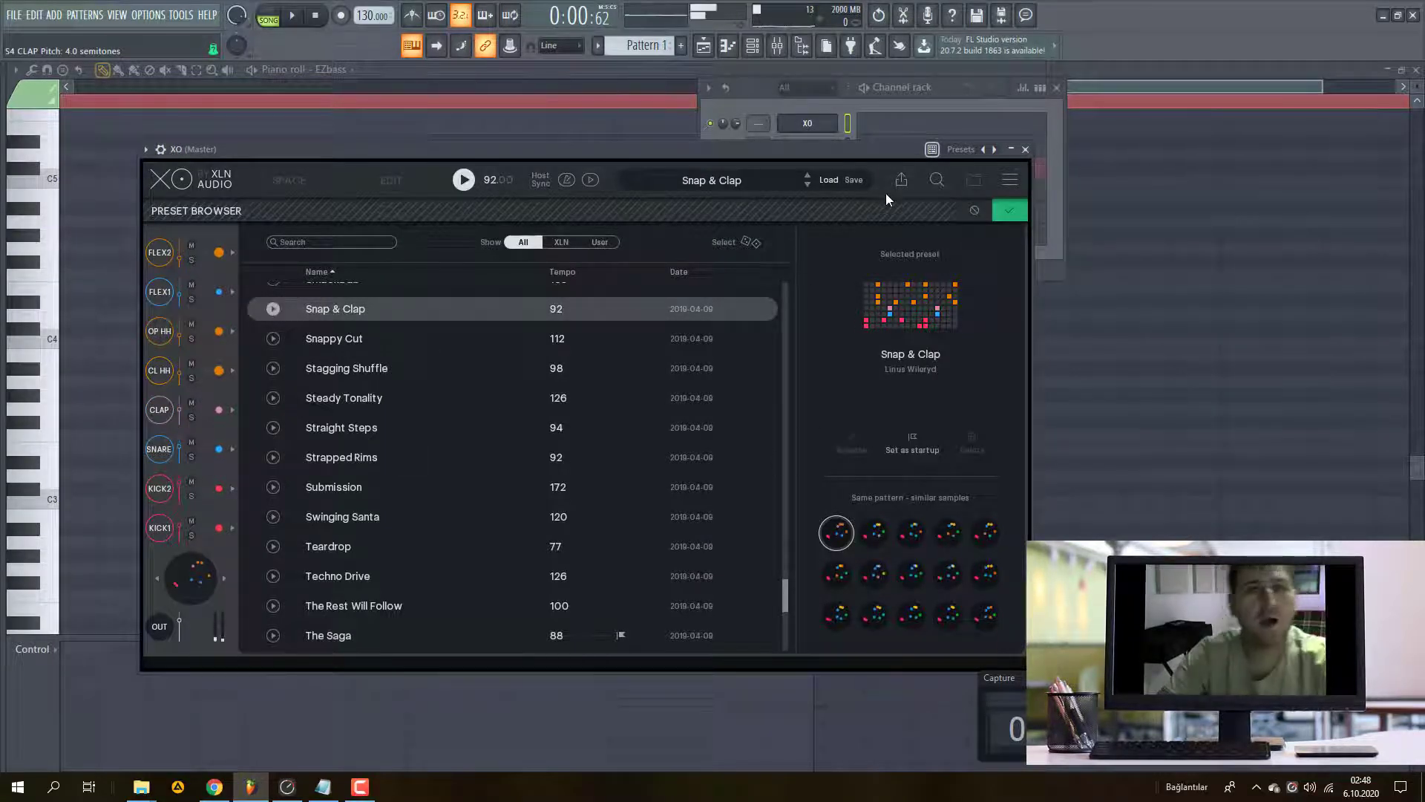
- Export the Snap & Clap beat as MIDI into the XO channel of Pattern 1
{"action": "left_click_drag", "start_coordinate": [816, 153], "coordinate": [883, 287]}
{"action": "left_click", "coordinate": [968, 314]}
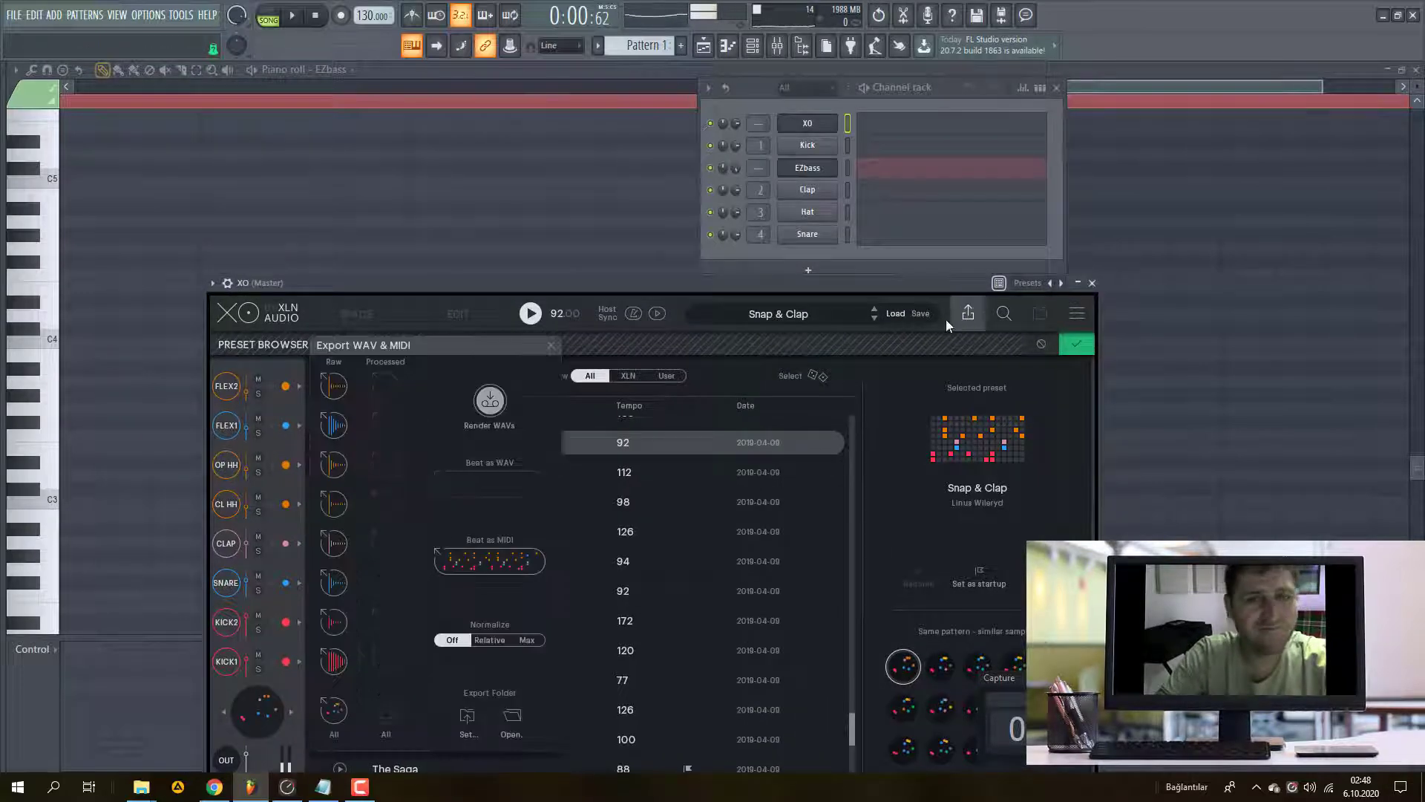
{"action": "left_click_drag", "start_coordinate": [478, 568], "coordinate": [884, 123]}
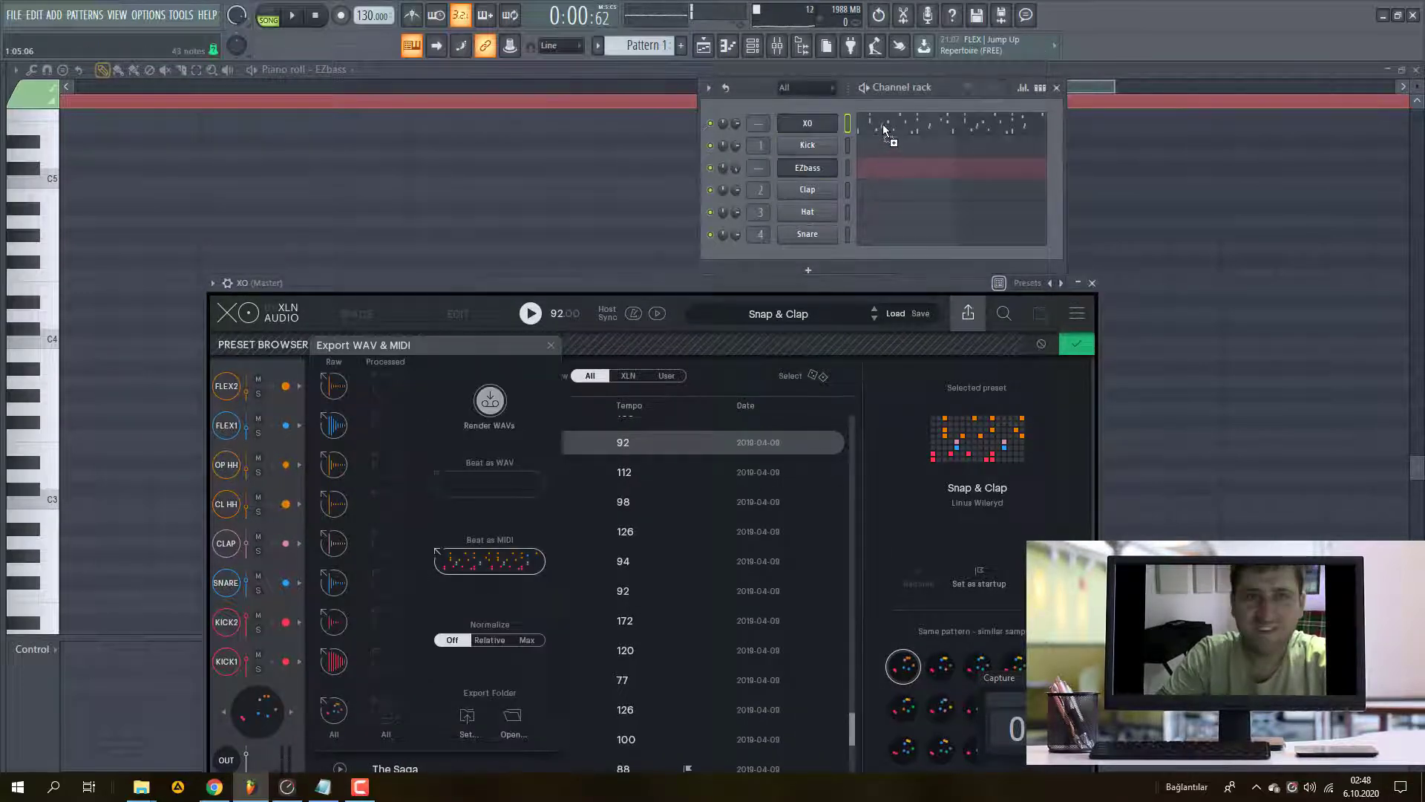
- Paint Pattern 1 repeatedly along playlist Track 1 from bar 1 through bar 26, and reset playback to the start
{"action": "left_click", "coordinate": [703, 45]}
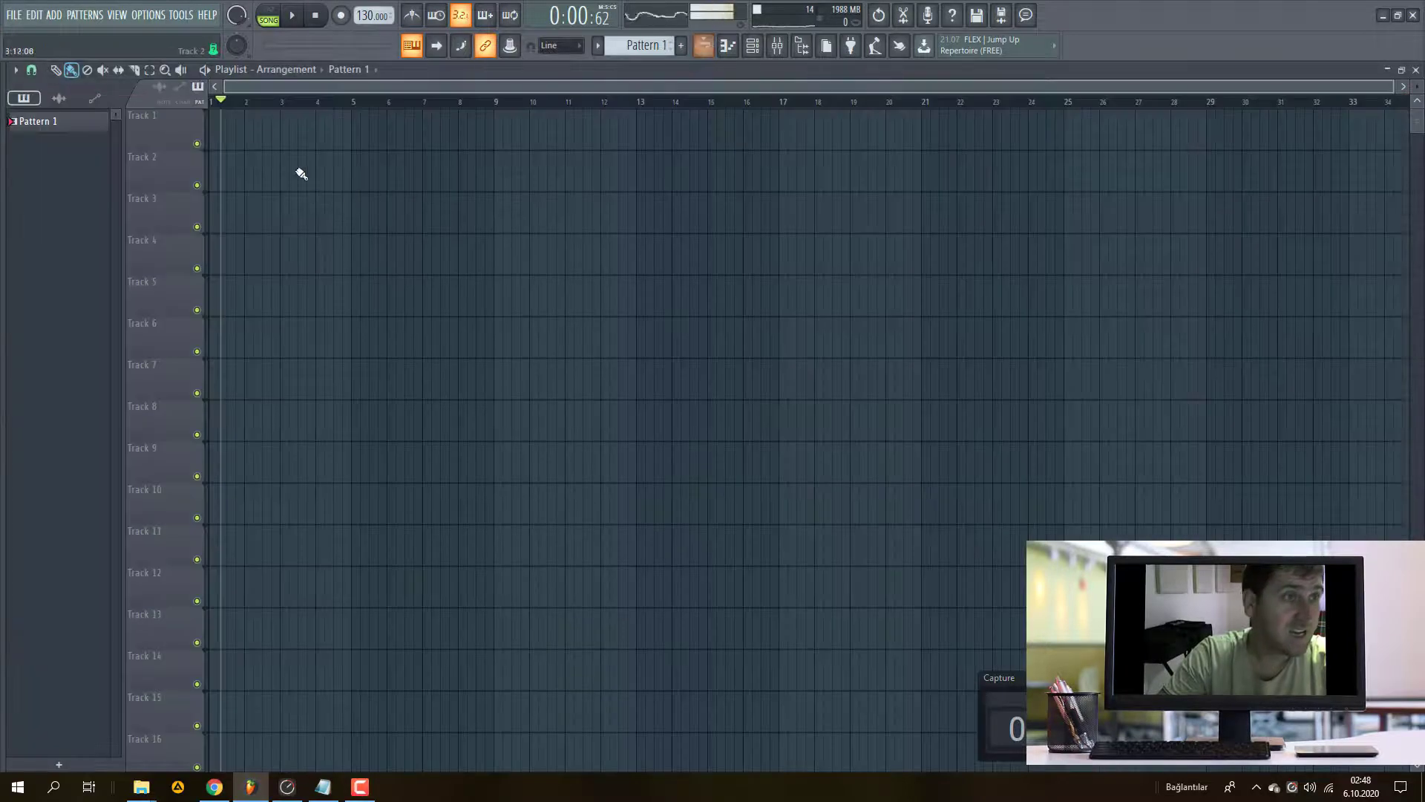
{"action": "left_click", "coordinate": [248, 138]}
{"action": "left_click_drag", "start_coordinate": [248, 138], "coordinate": [176, 144]}
{"action": "left_click_drag", "start_coordinate": [293, 146], "coordinate": [1130, 156]}
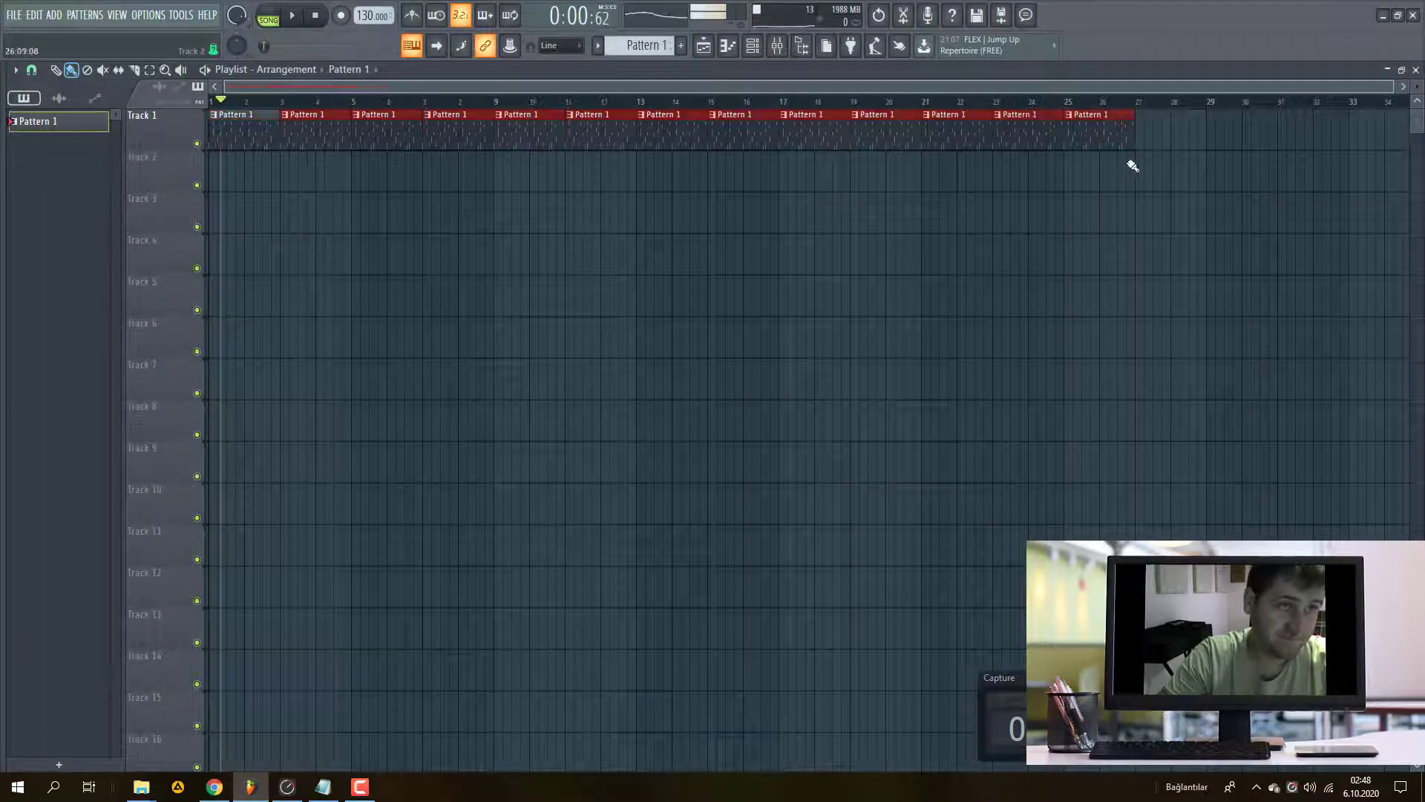
{"action": "left_click", "coordinate": [317, 15]}
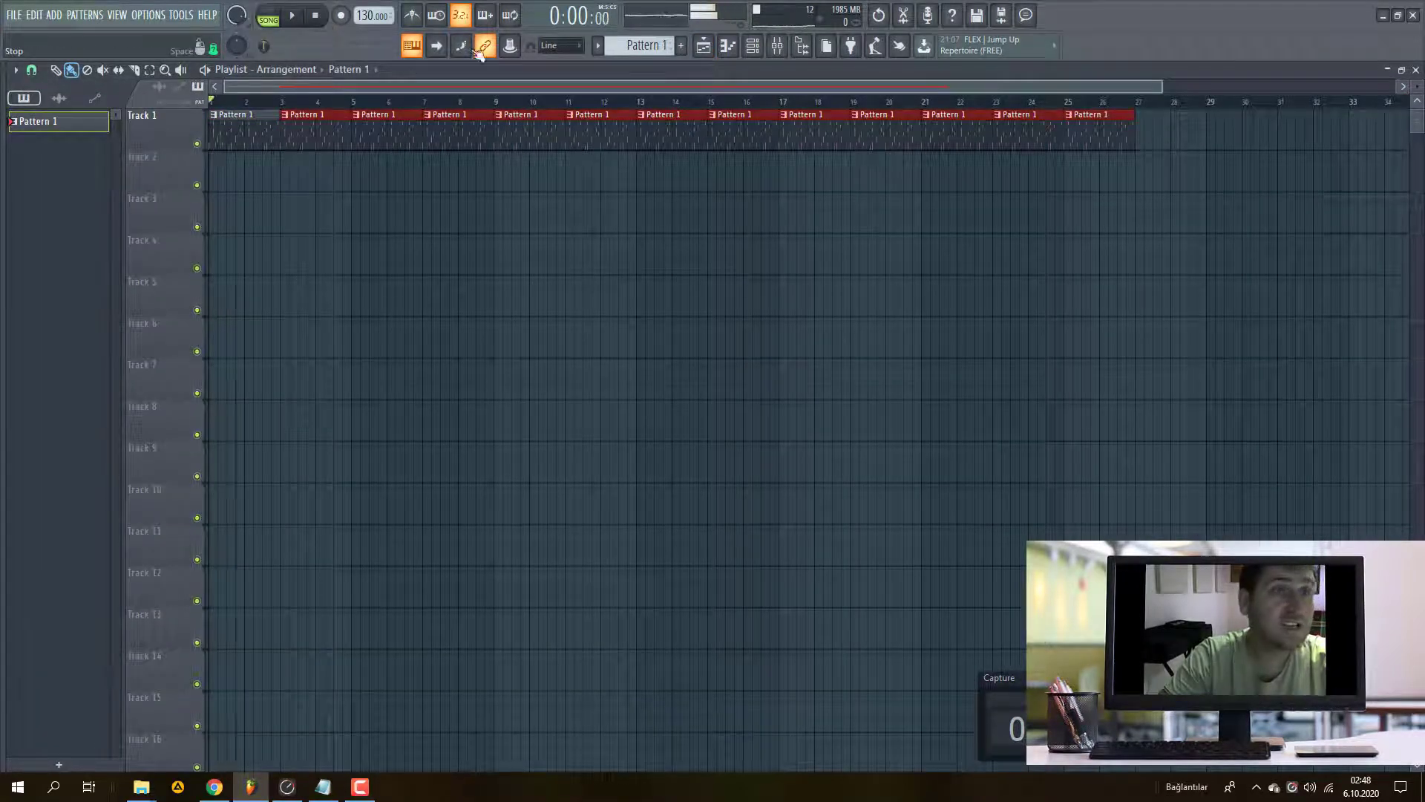
- Close XO's export panel, play the song and set the project tempo to 92 BPM
{"action": "left_click", "coordinate": [752, 45]}
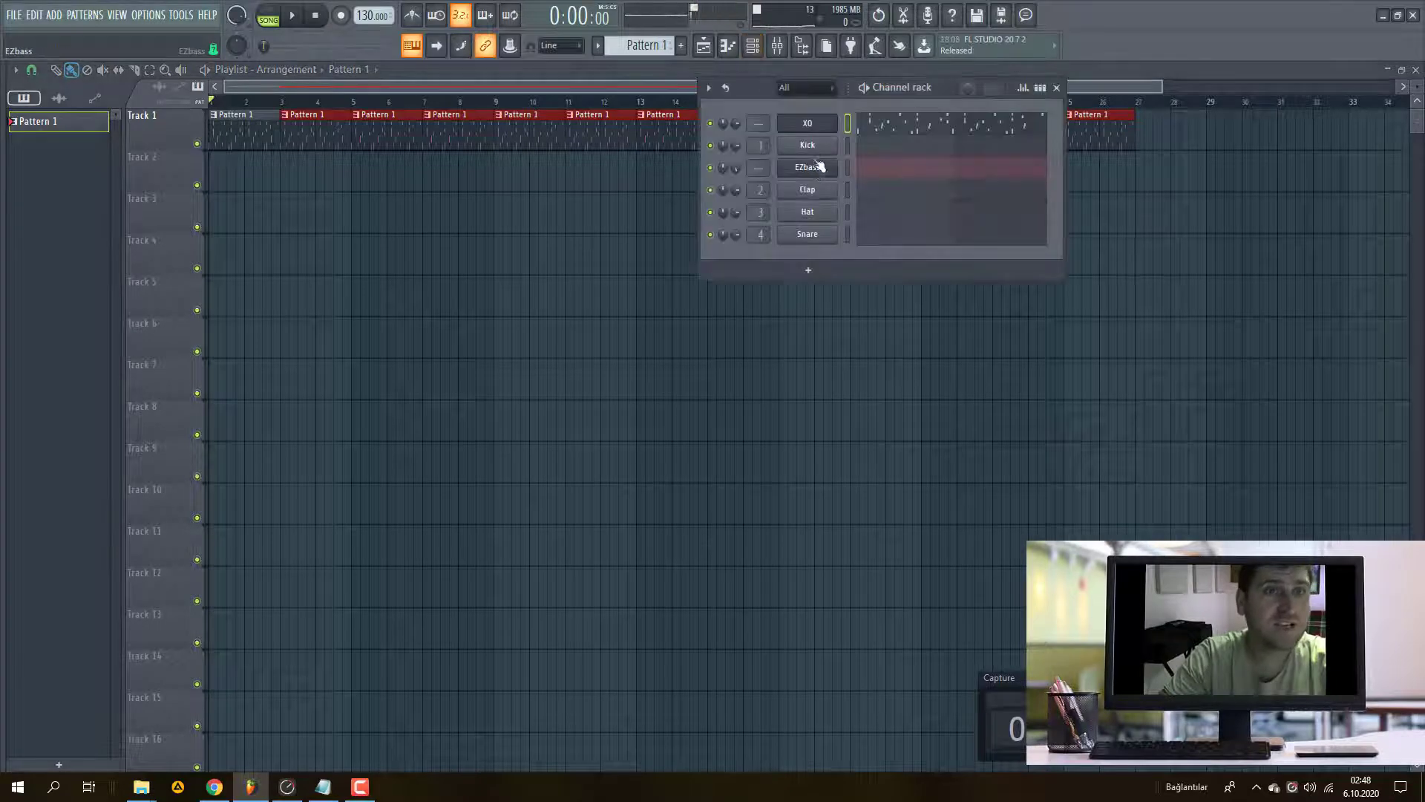
{"action": "left_click", "coordinate": [807, 124]}
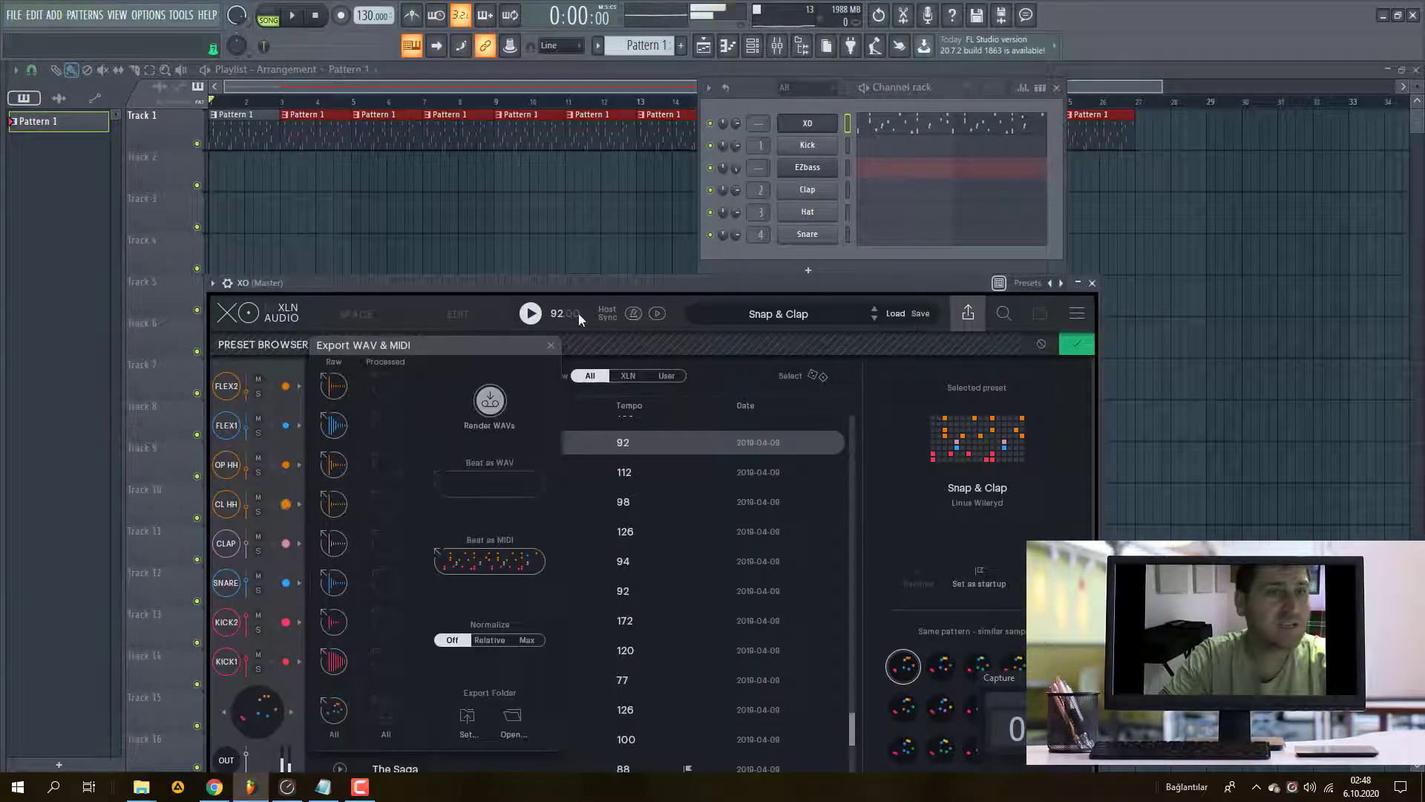
{"action": "left_click", "coordinate": [551, 345]}
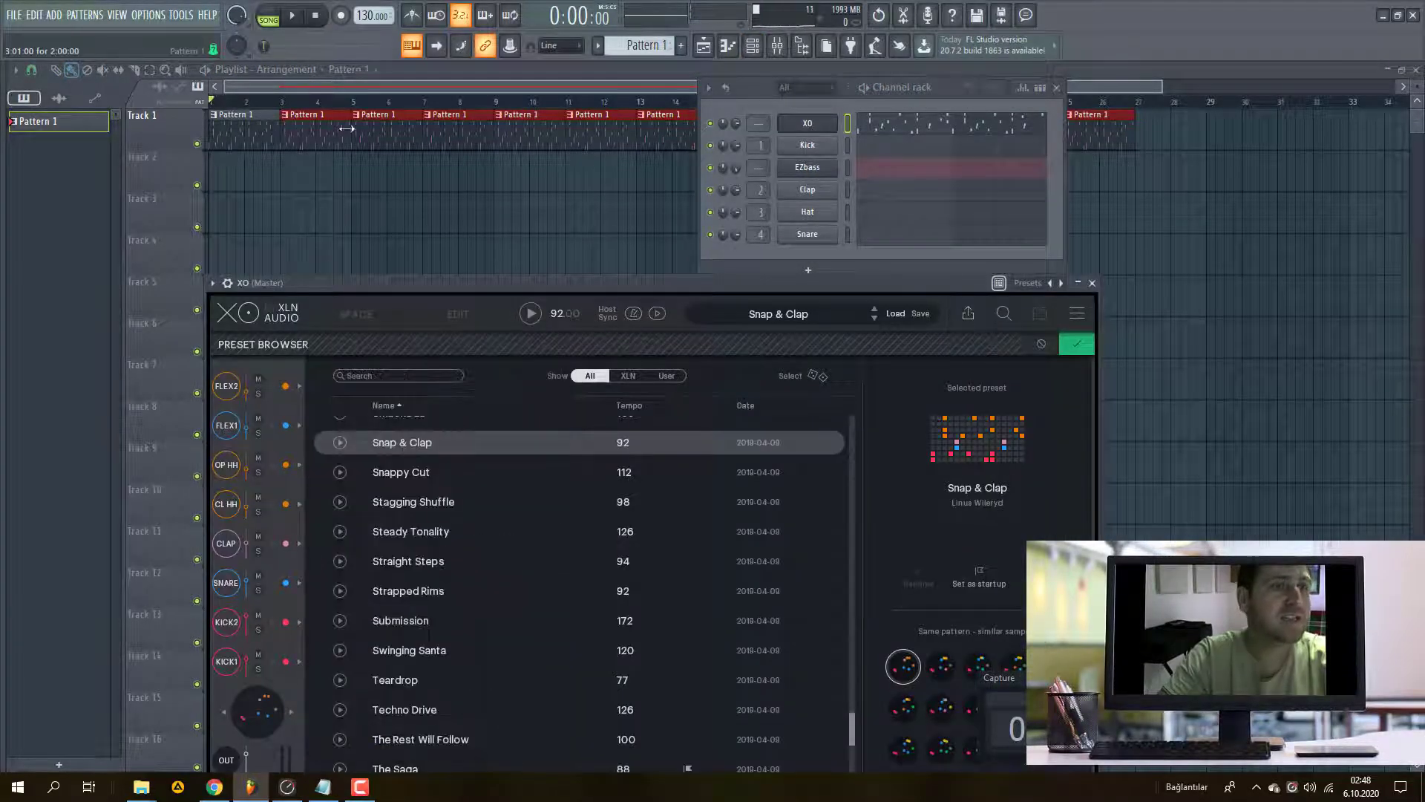
{"action": "left_click", "coordinate": [291, 16]}
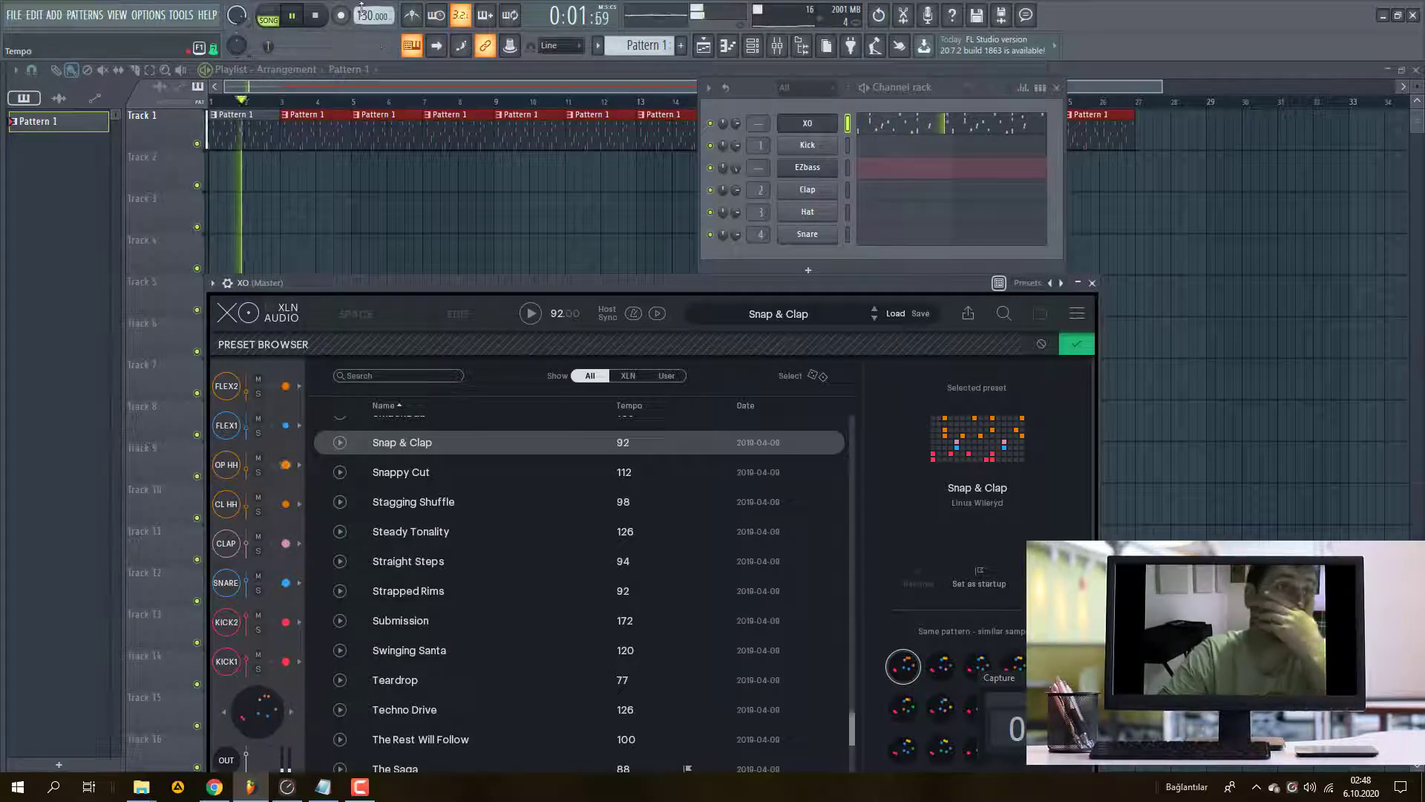
{"action": "left_click_drag", "start_coordinate": [361, 8], "coordinate": [364, 89]}
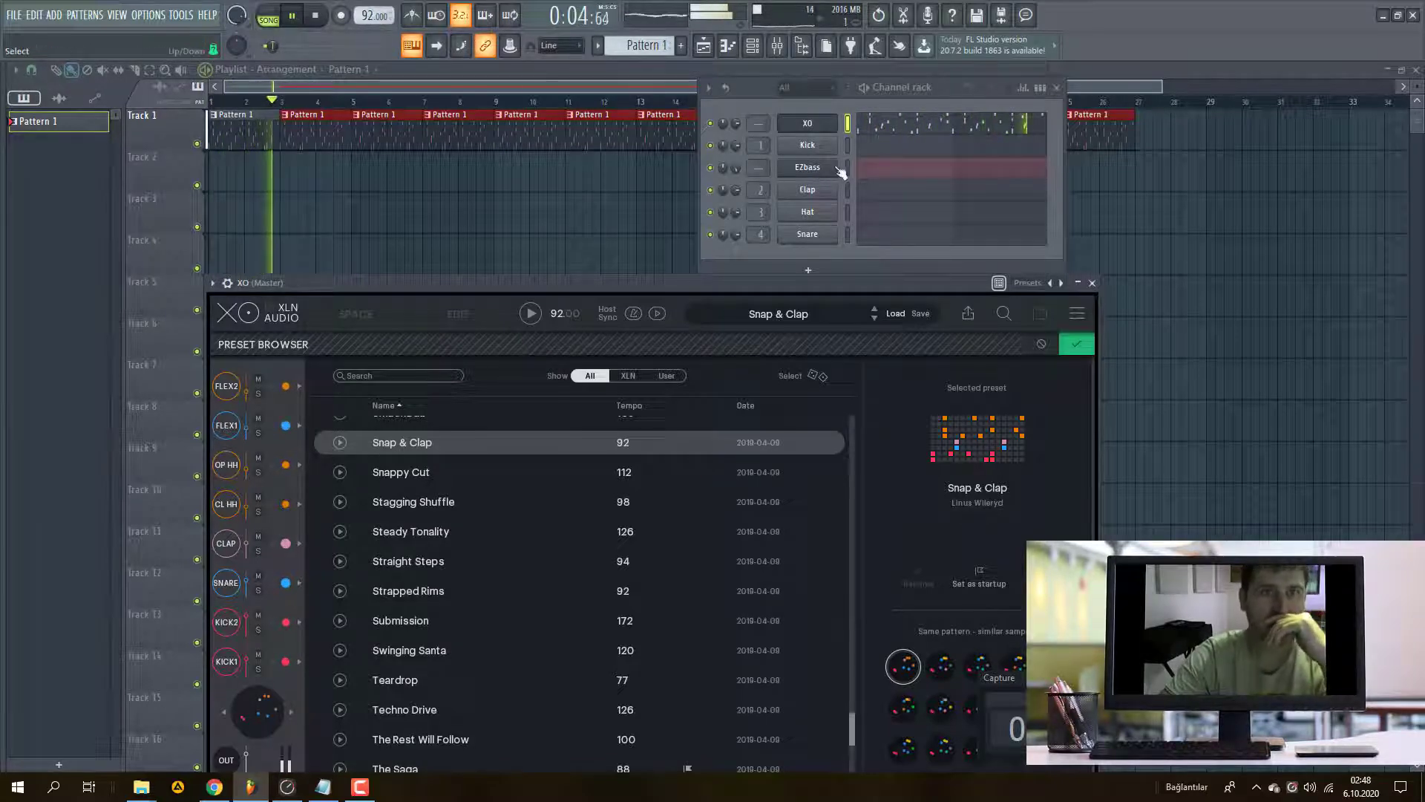
- Audition EZbass grooves over the playing beat: Any Boogie Chorus 02, then Soul Mate Verse 01 and Verse 02
{"action": "left_click", "coordinate": [821, 167]}
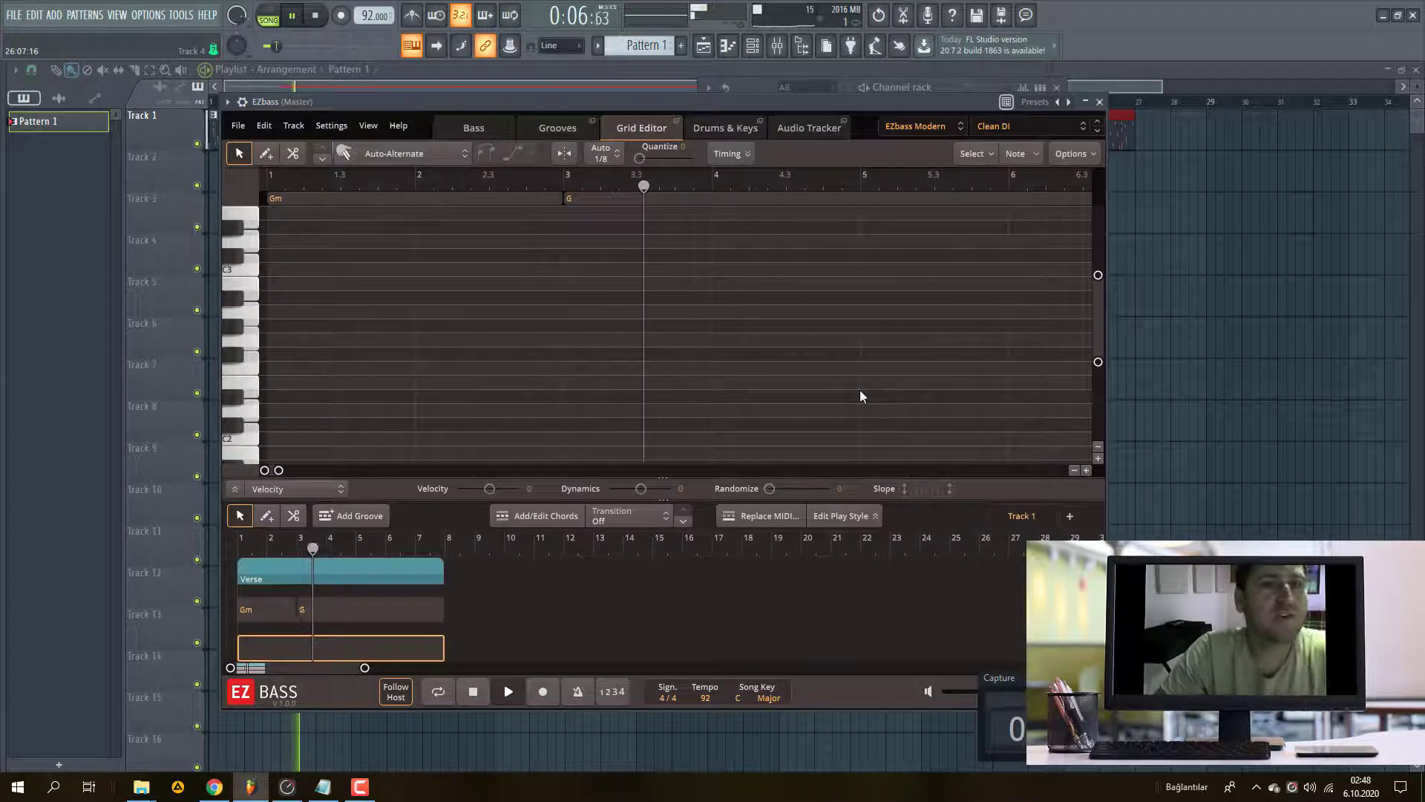
{"action": "left_click", "coordinate": [558, 128]}
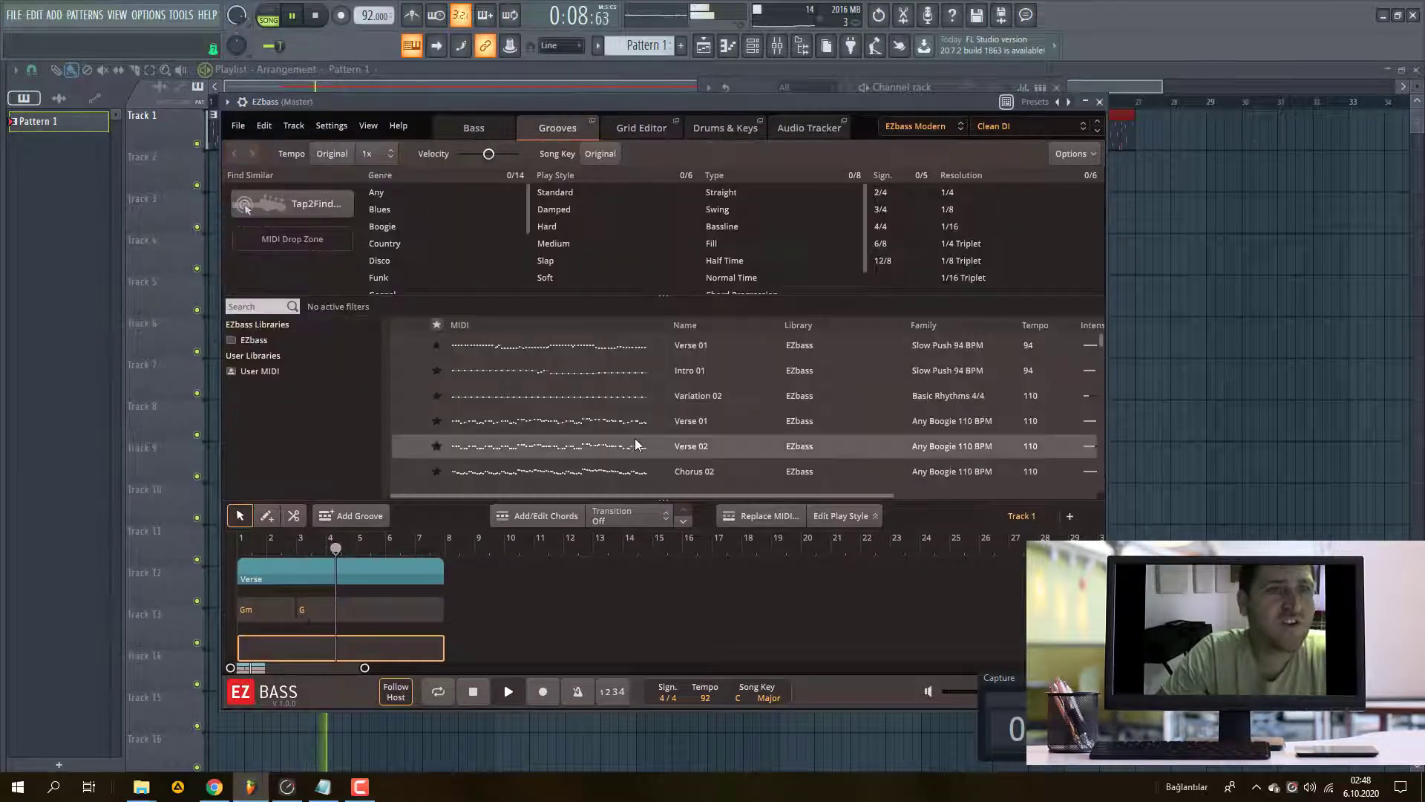
{"action": "scroll", "coordinate": [594, 431], "scroll_direction": "down", "scroll_amount": 2}
{"action": "left_click", "coordinate": [407, 433]}
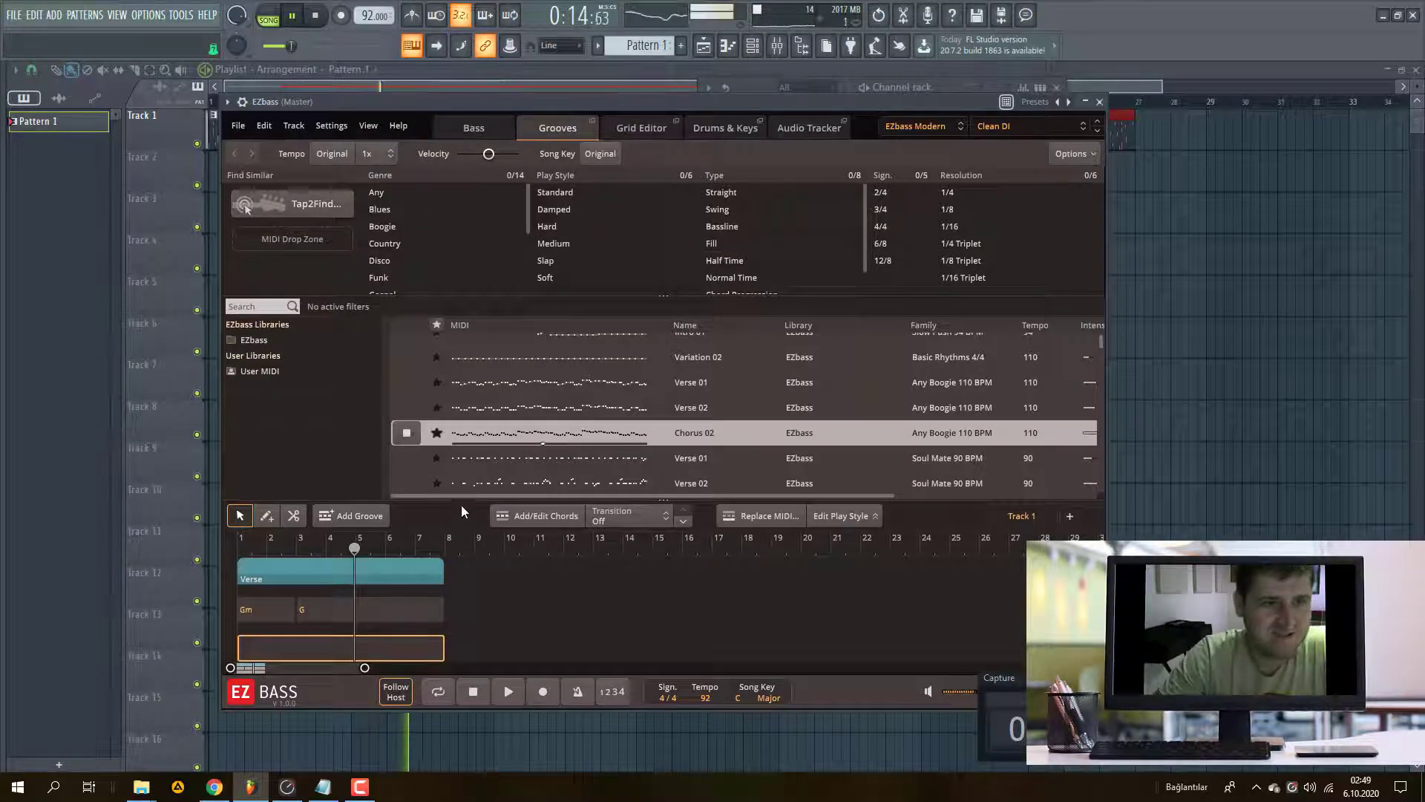
{"action": "left_click", "coordinate": [566, 460]}
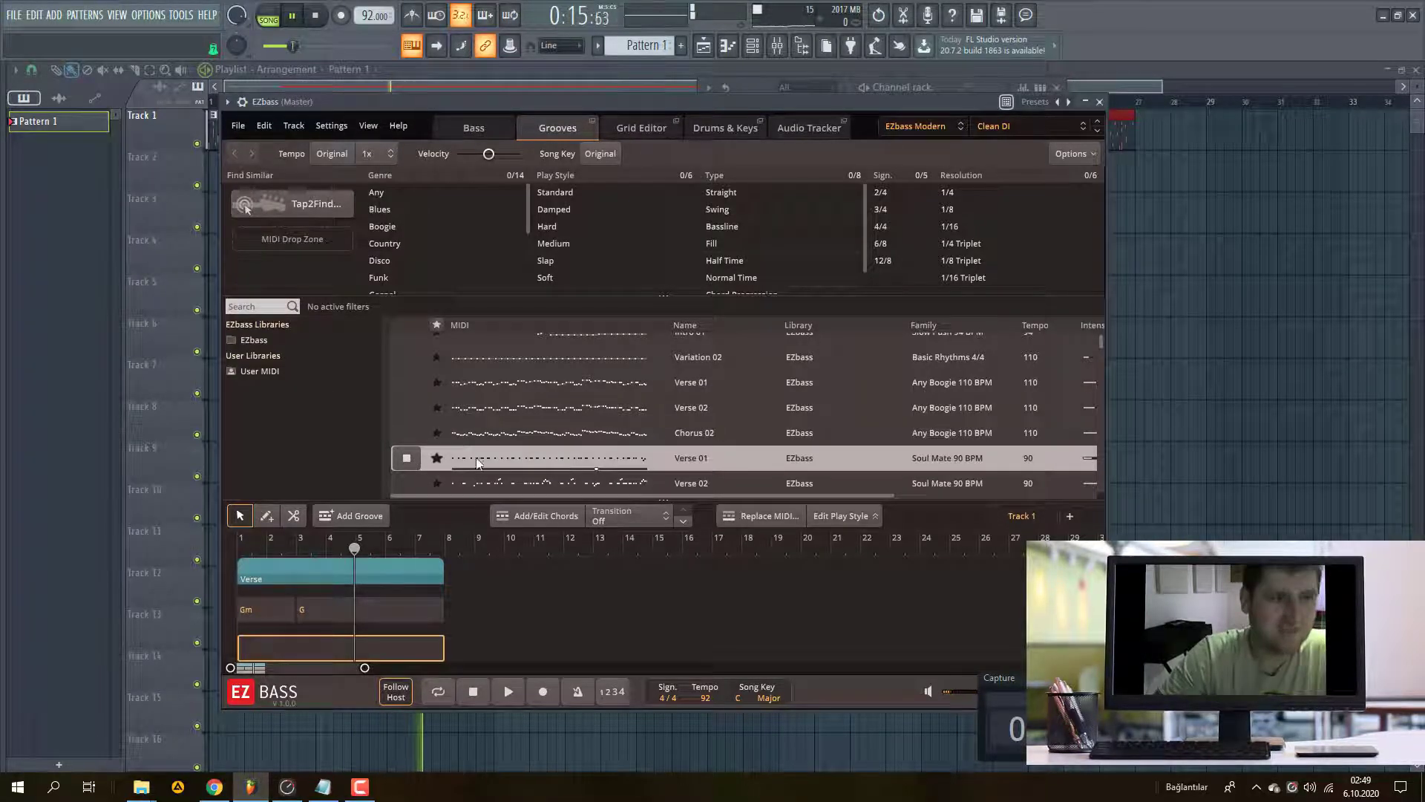
{"action": "left_click", "coordinate": [435, 455]}
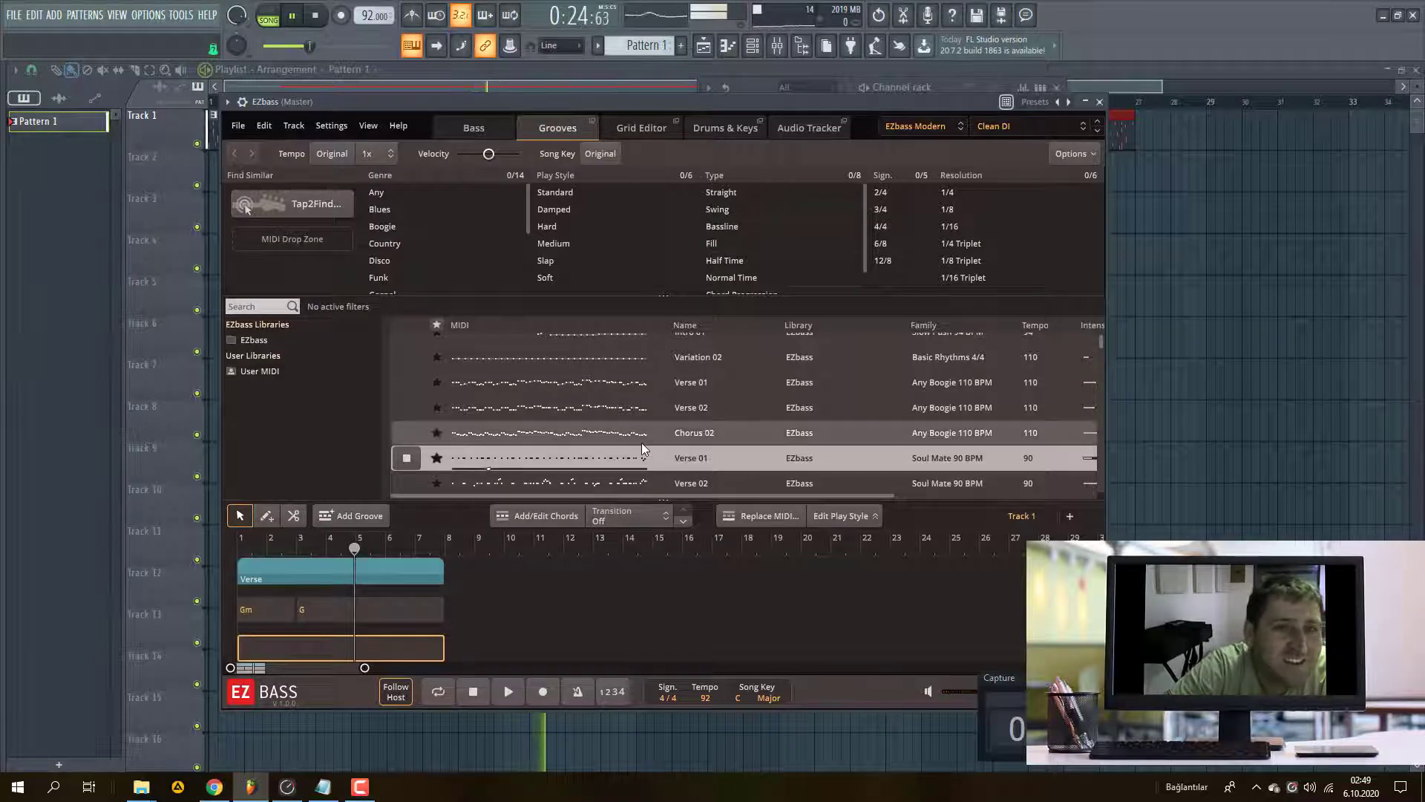
{"action": "left_click", "coordinate": [576, 483]}
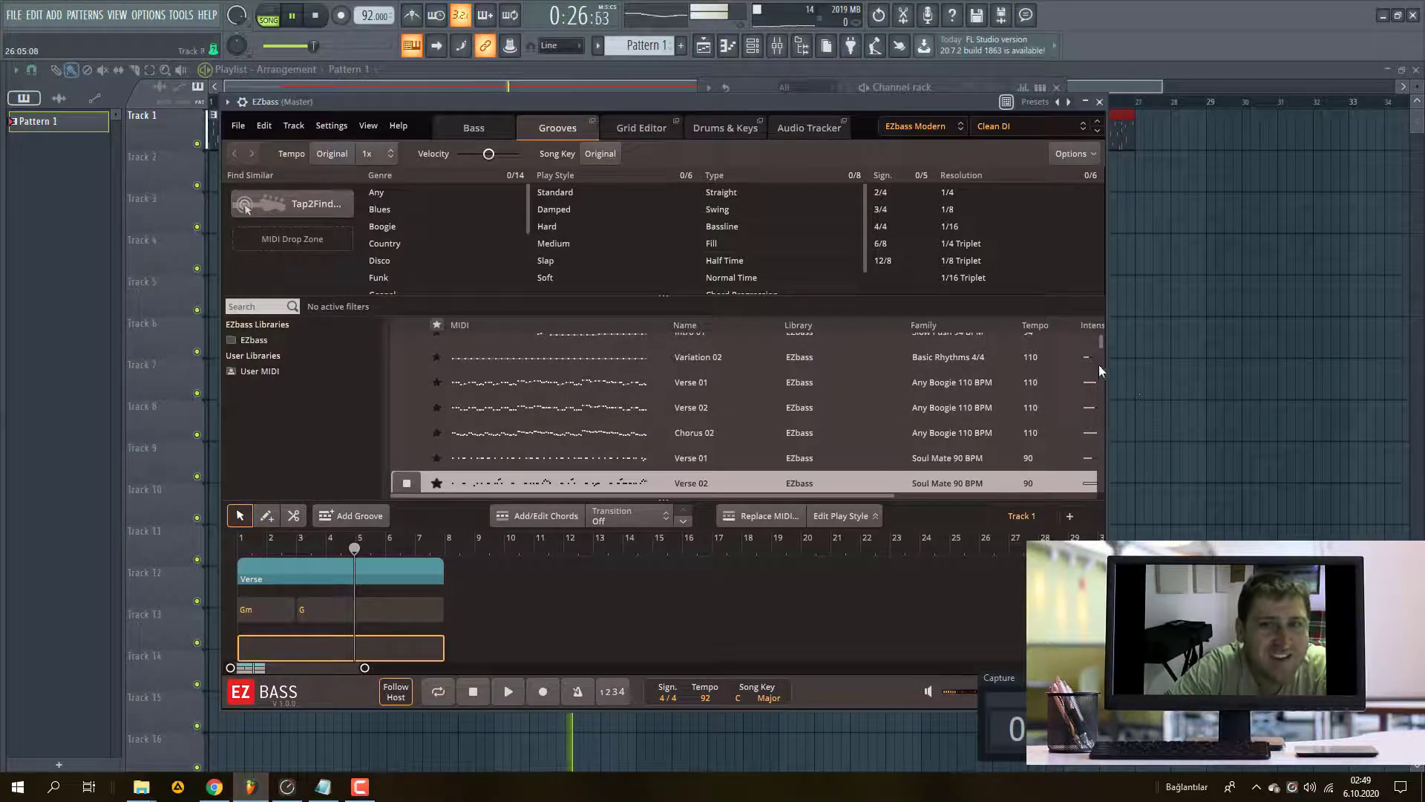
- Browse further through the EZbass grooves and audition Vannas 130 BPM Intro 03 and Intro 02
{"action": "left_click_drag", "start_coordinate": [1099, 344], "coordinate": [1103, 366]}
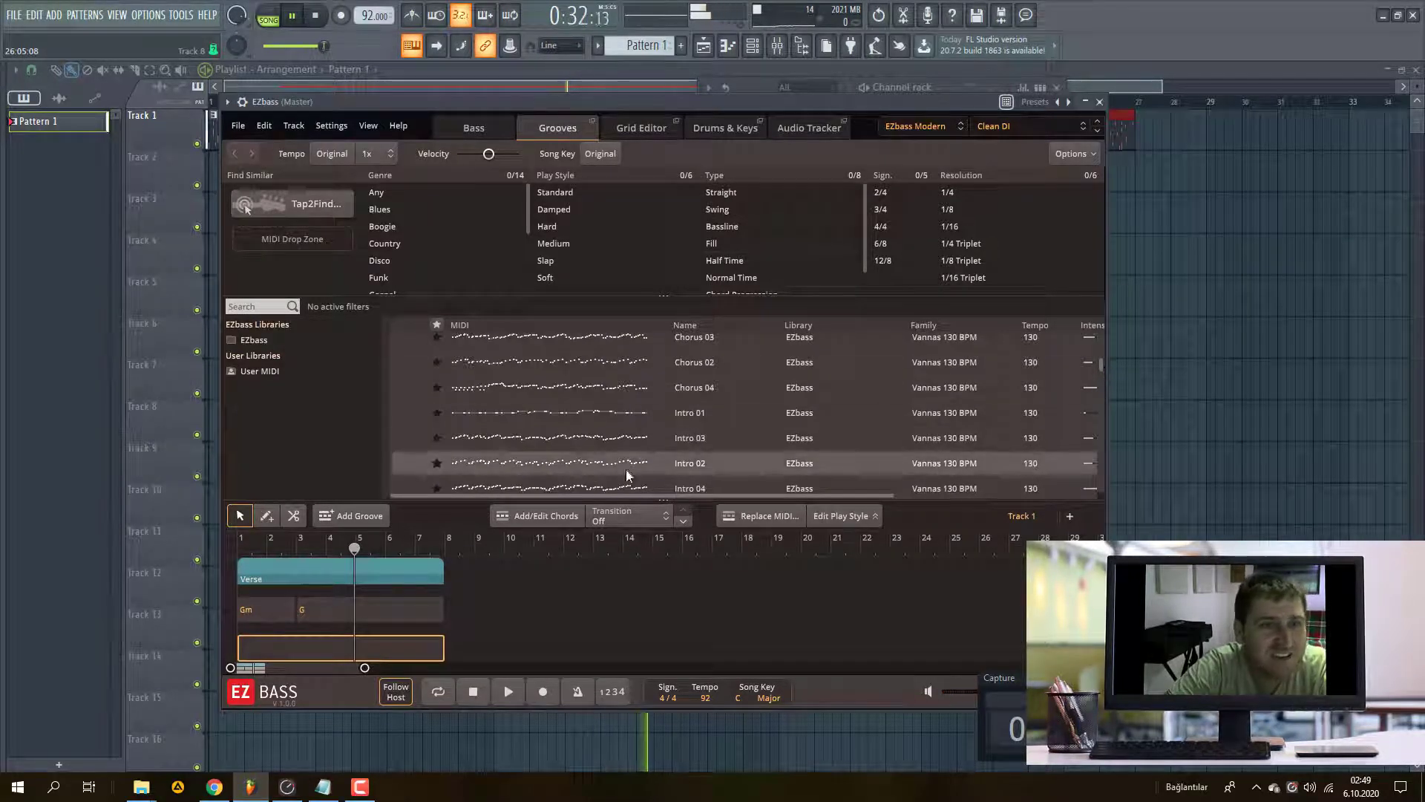
{"action": "left_click", "coordinate": [488, 438]}
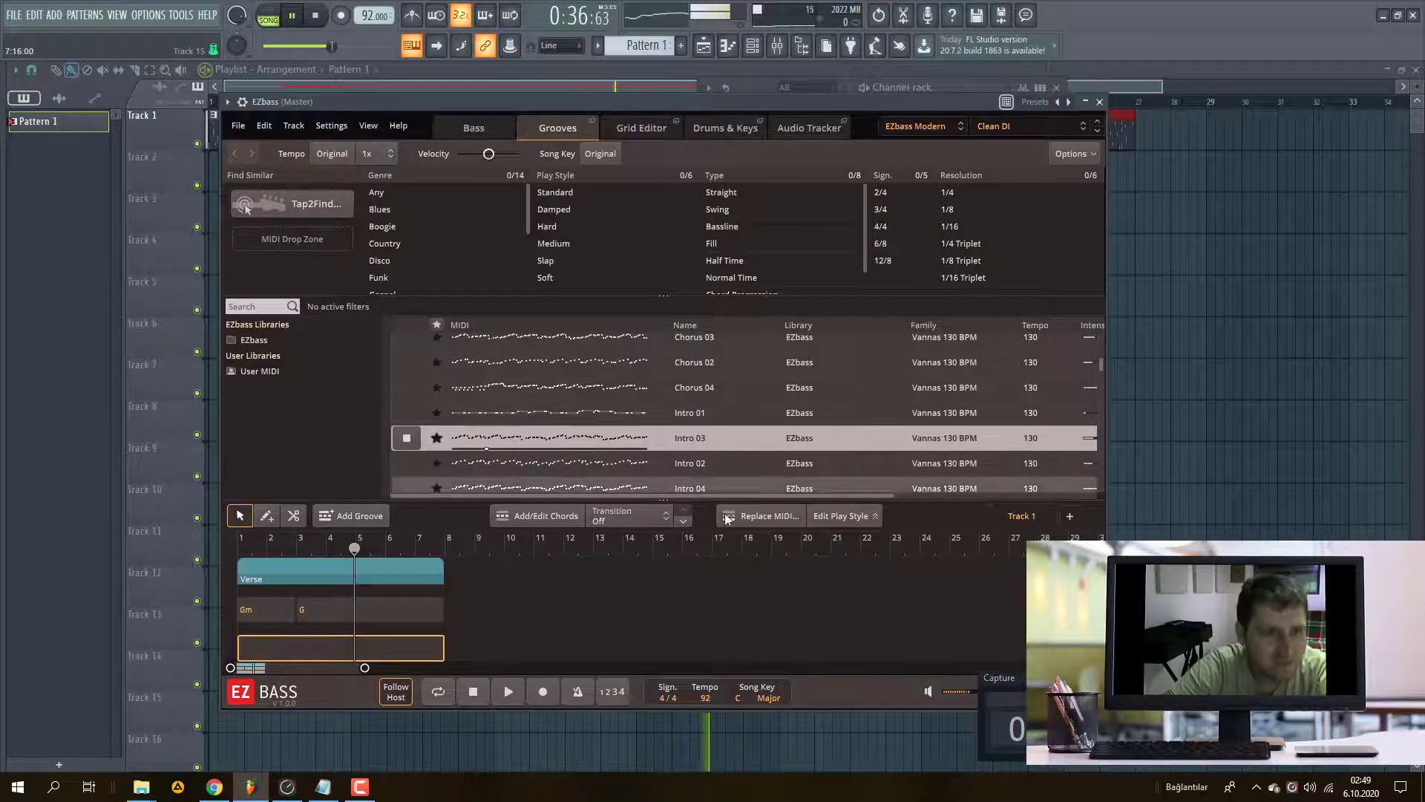
{"action": "left_click", "coordinate": [575, 463]}
{"action": "scroll", "coordinate": [943, 404], "scroll_direction": "down", "scroll_amount": 1}
{"action": "scroll", "coordinate": [943, 403], "scroll_direction": "down", "scroll_amount": 3}
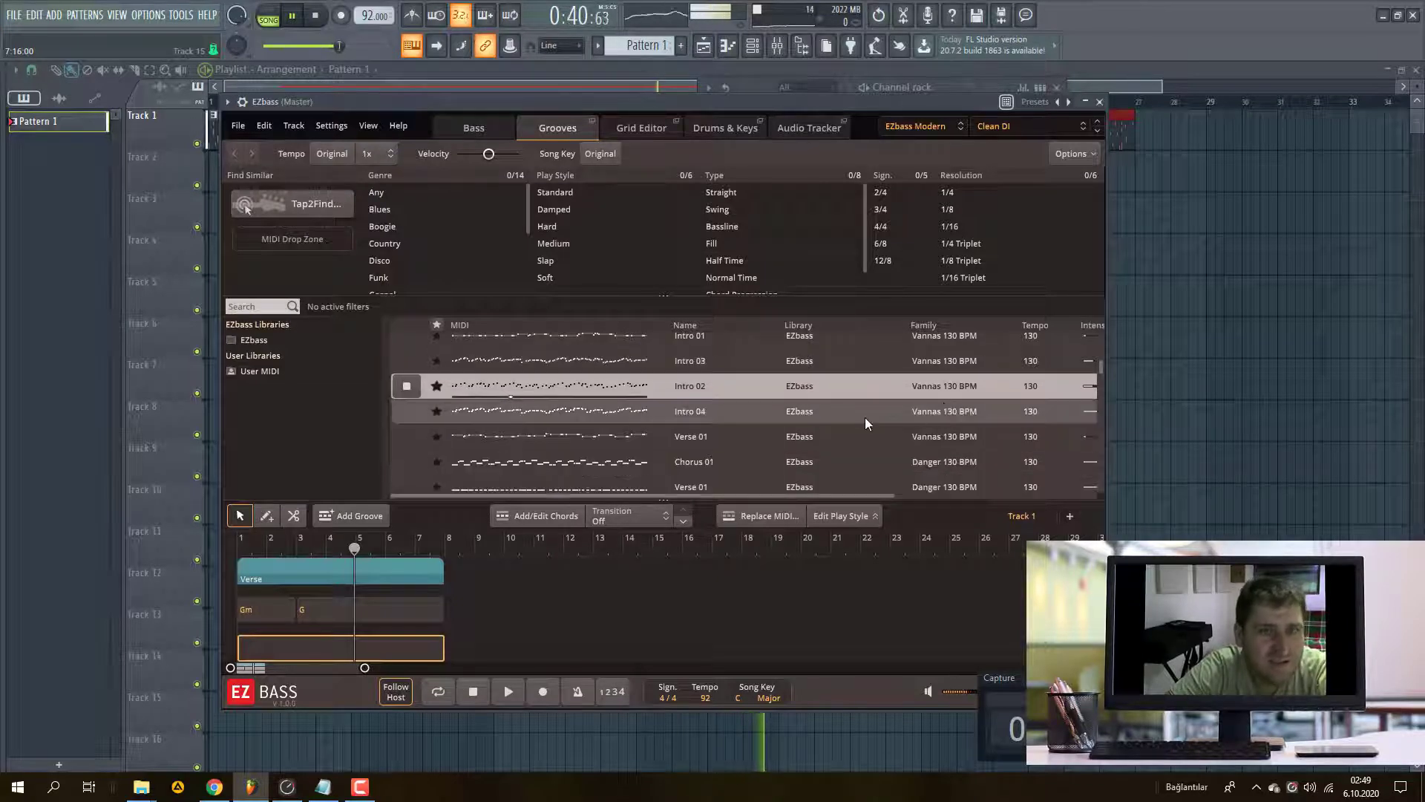
{"action": "scroll", "coordinate": [934, 435], "scroll_direction": "down", "scroll_amount": 6}
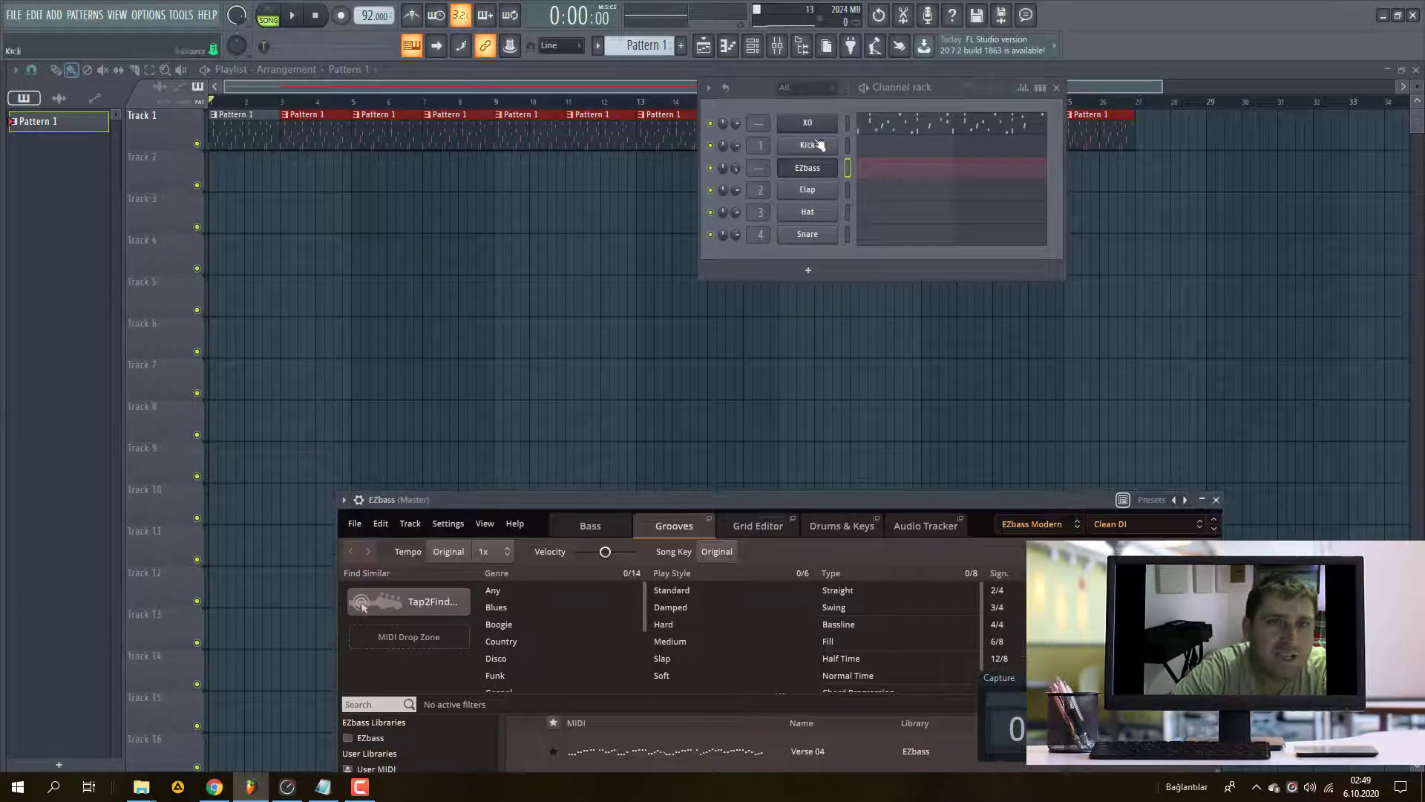
- Bring up XO, set the project tempo to 130 BPM and play the song from the start
{"action": "left_click", "coordinate": [812, 123]}
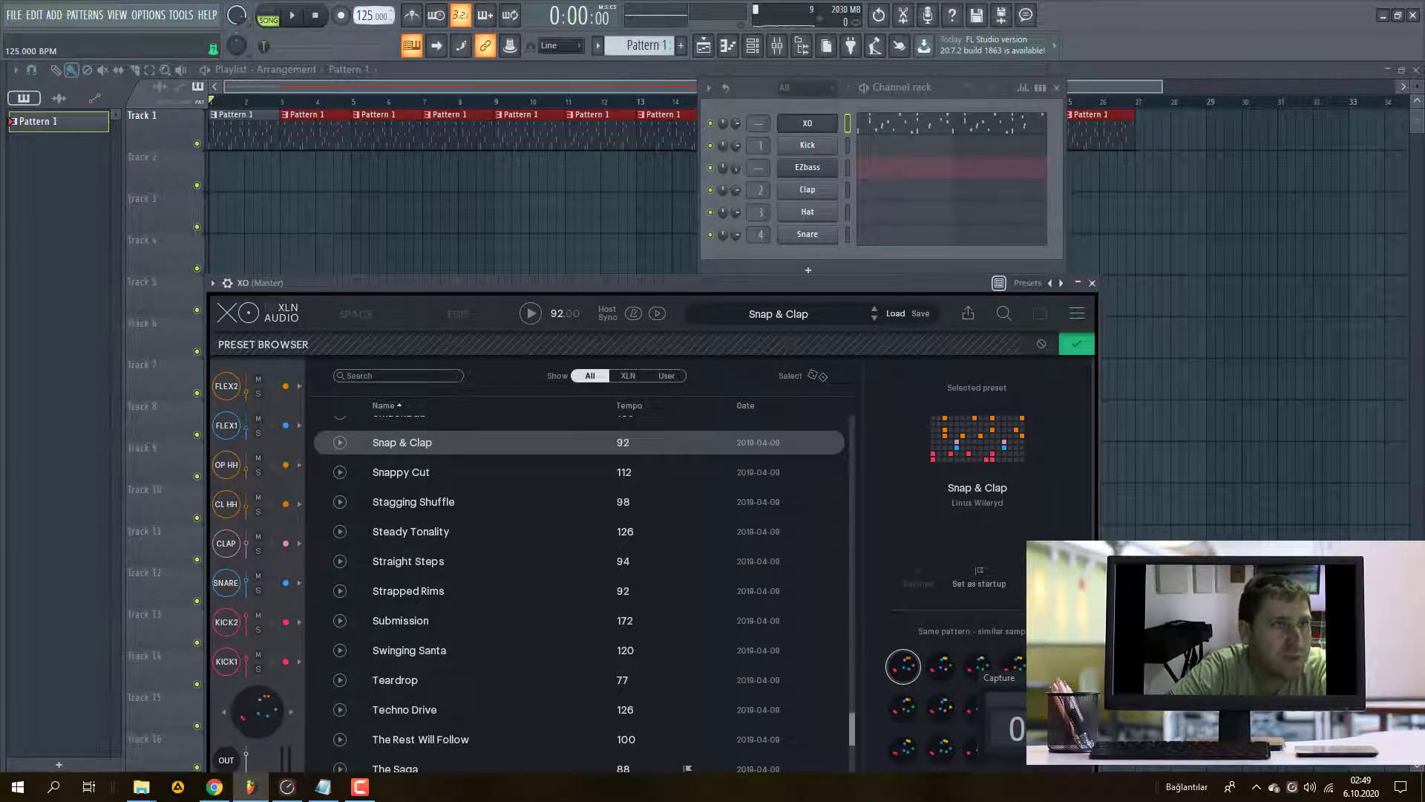
{"action": "key", "text": "space"}
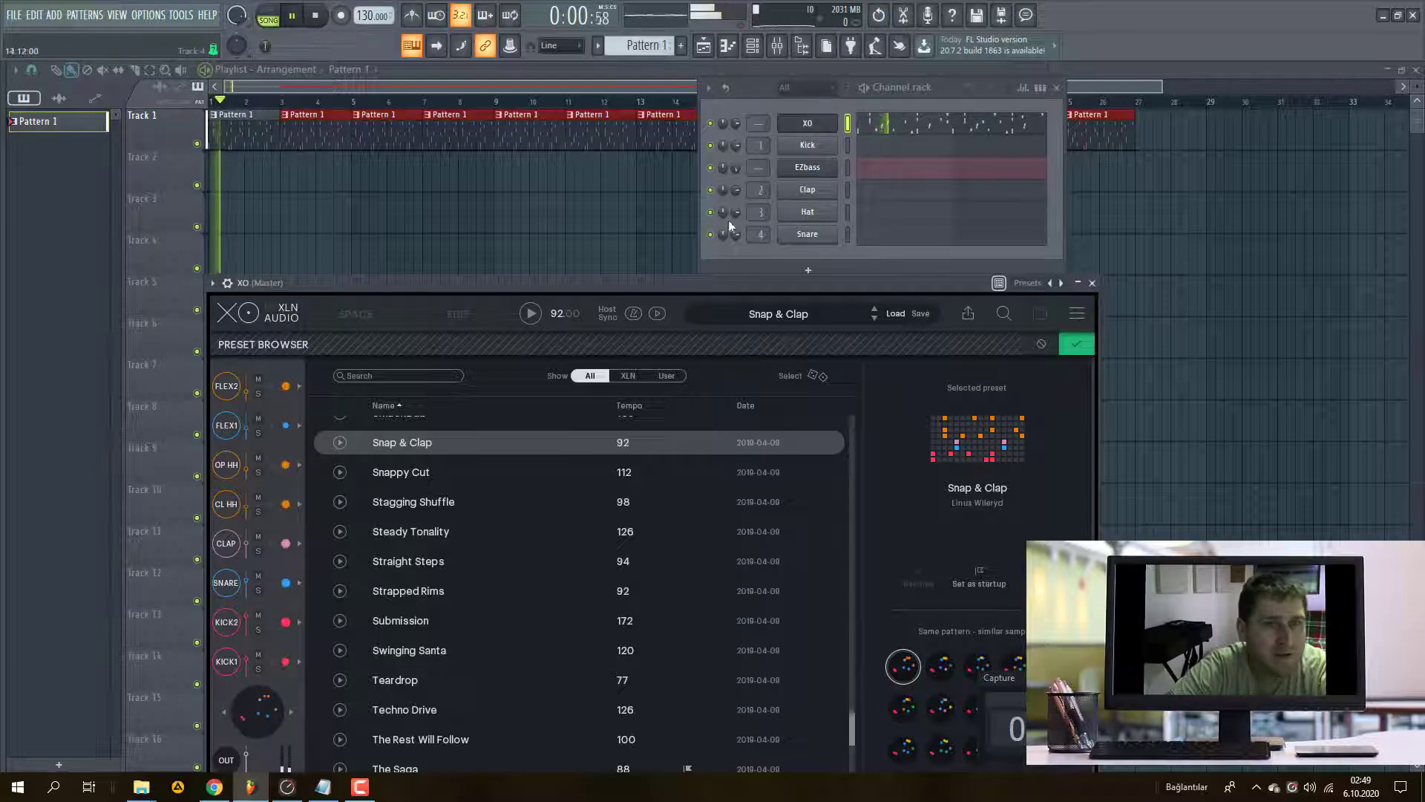
- Audition the EZbass grooves Loving the '80s Chorus 02 and Bridge 03, and Tennessee Pre Chorus 01, against the beat
{"action": "left_click", "coordinate": [810, 168]}
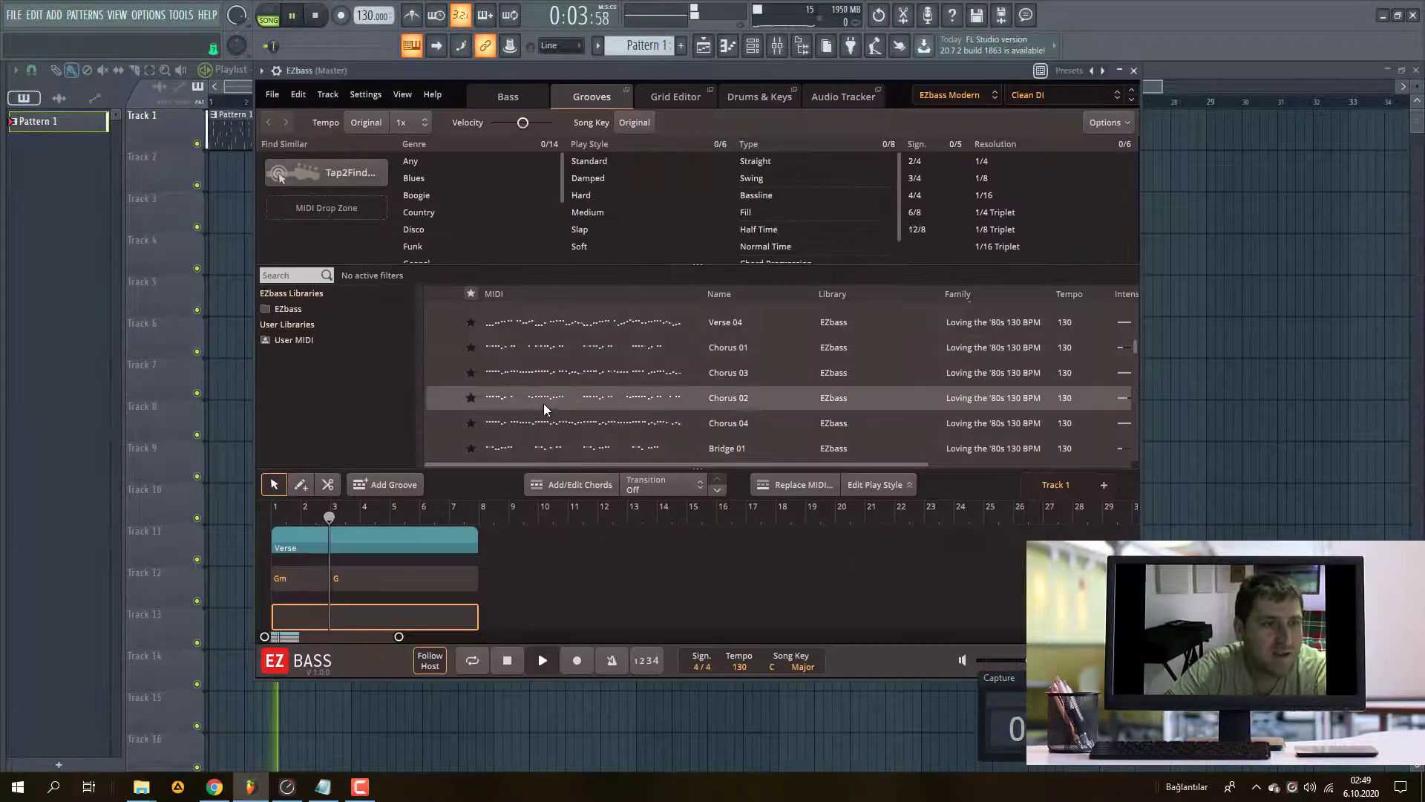
{"action": "left_click", "coordinate": [544, 409]}
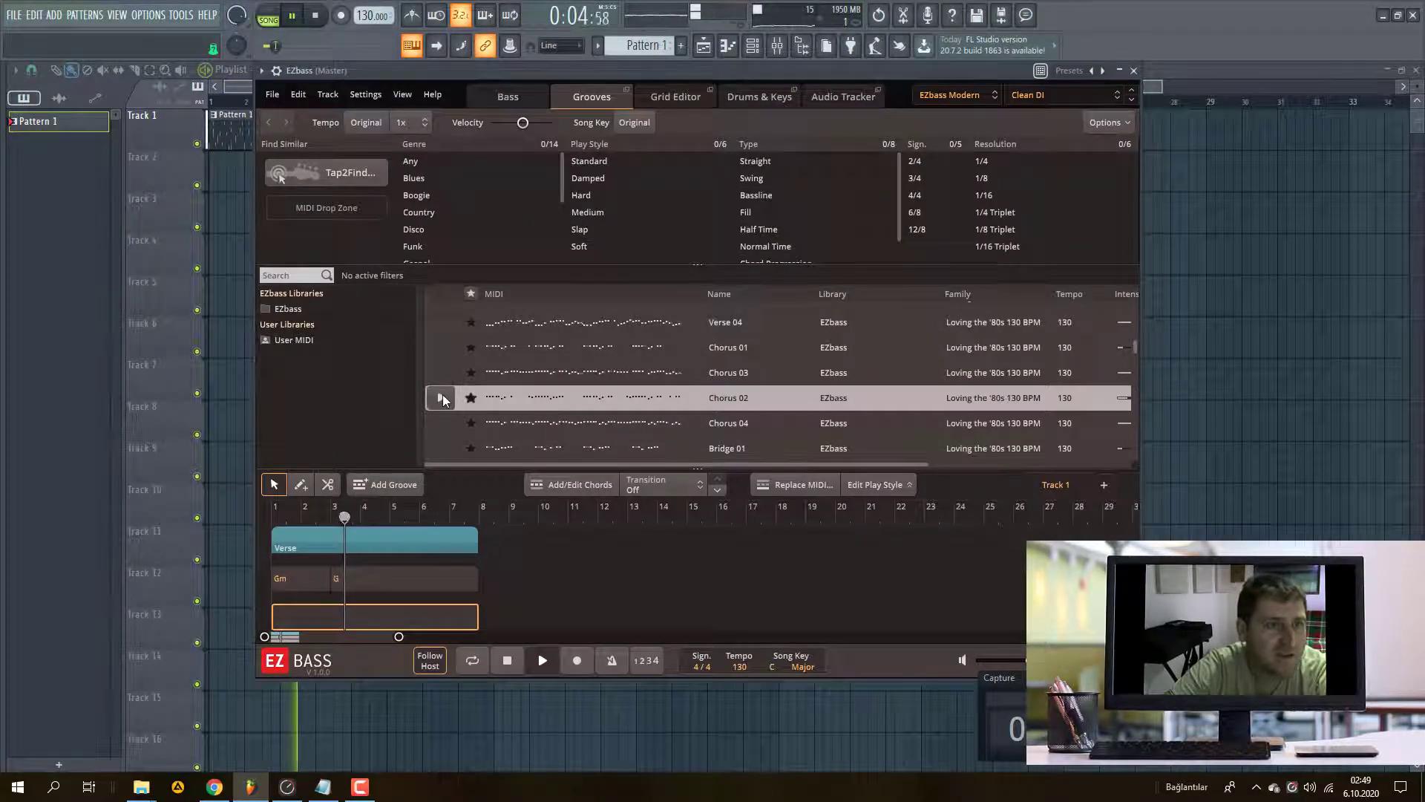
{"action": "scroll", "coordinate": [1094, 385], "scroll_direction": "down", "scroll_amount": 3}
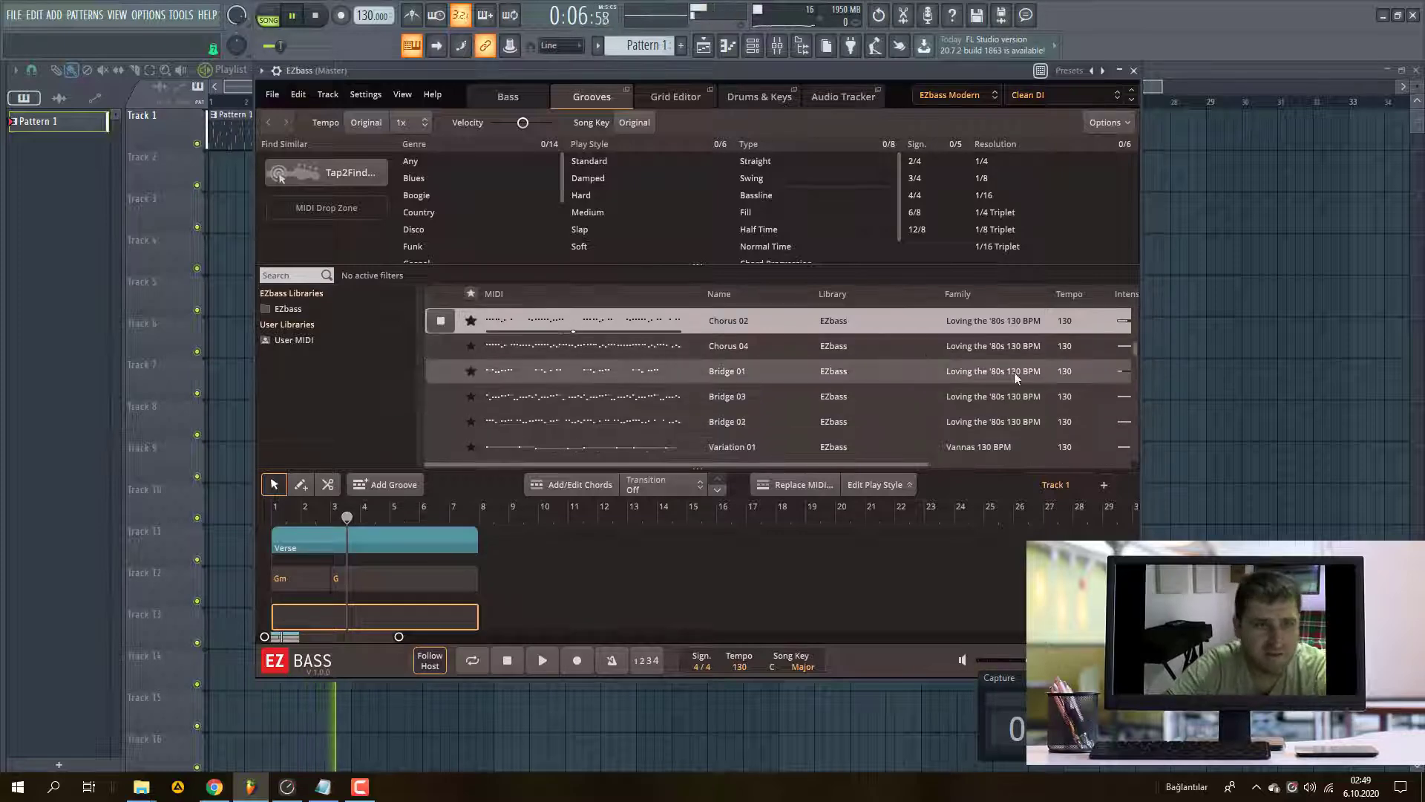
{"action": "left_click", "coordinate": [576, 398]}
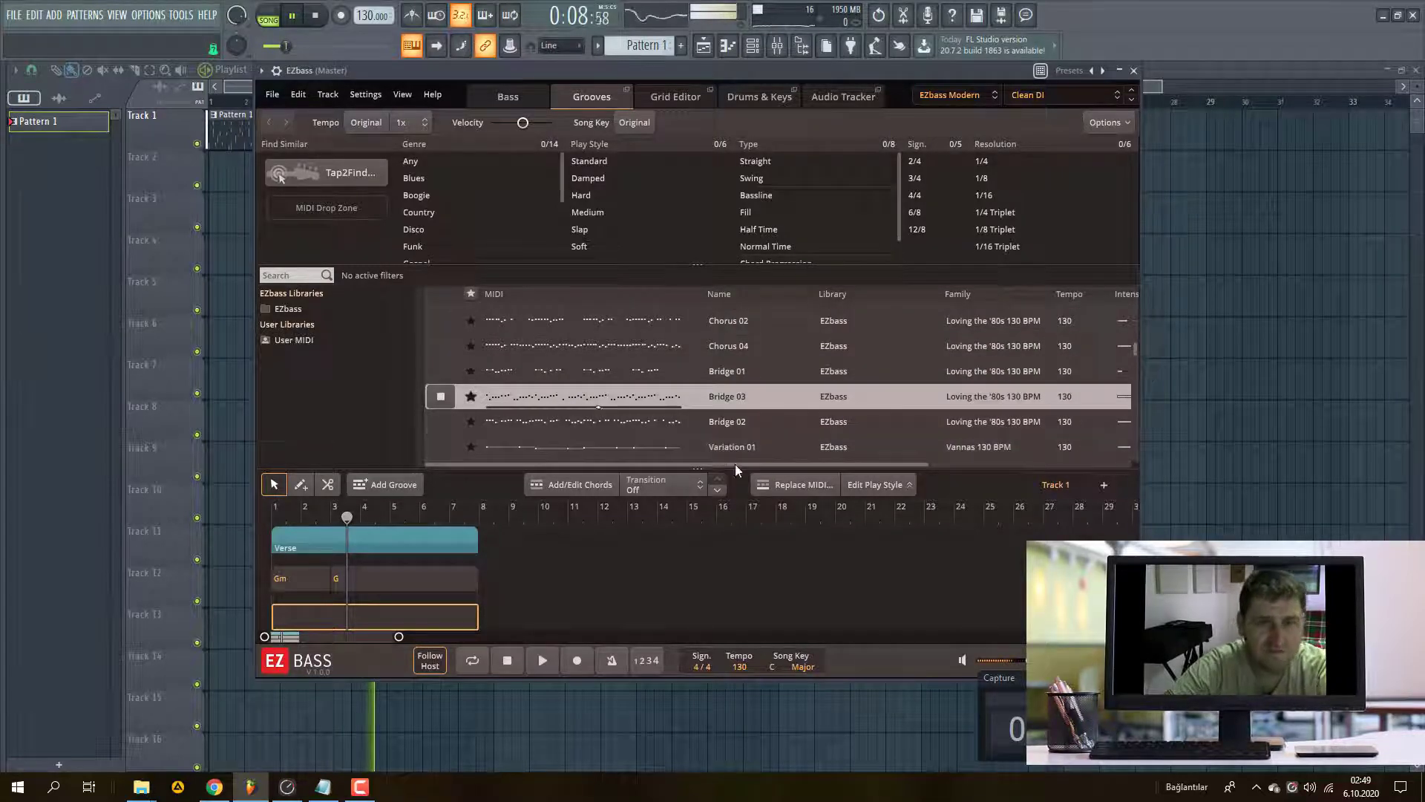
{"action": "scroll", "coordinate": [858, 410], "scroll_direction": "down", "scroll_amount": 2}
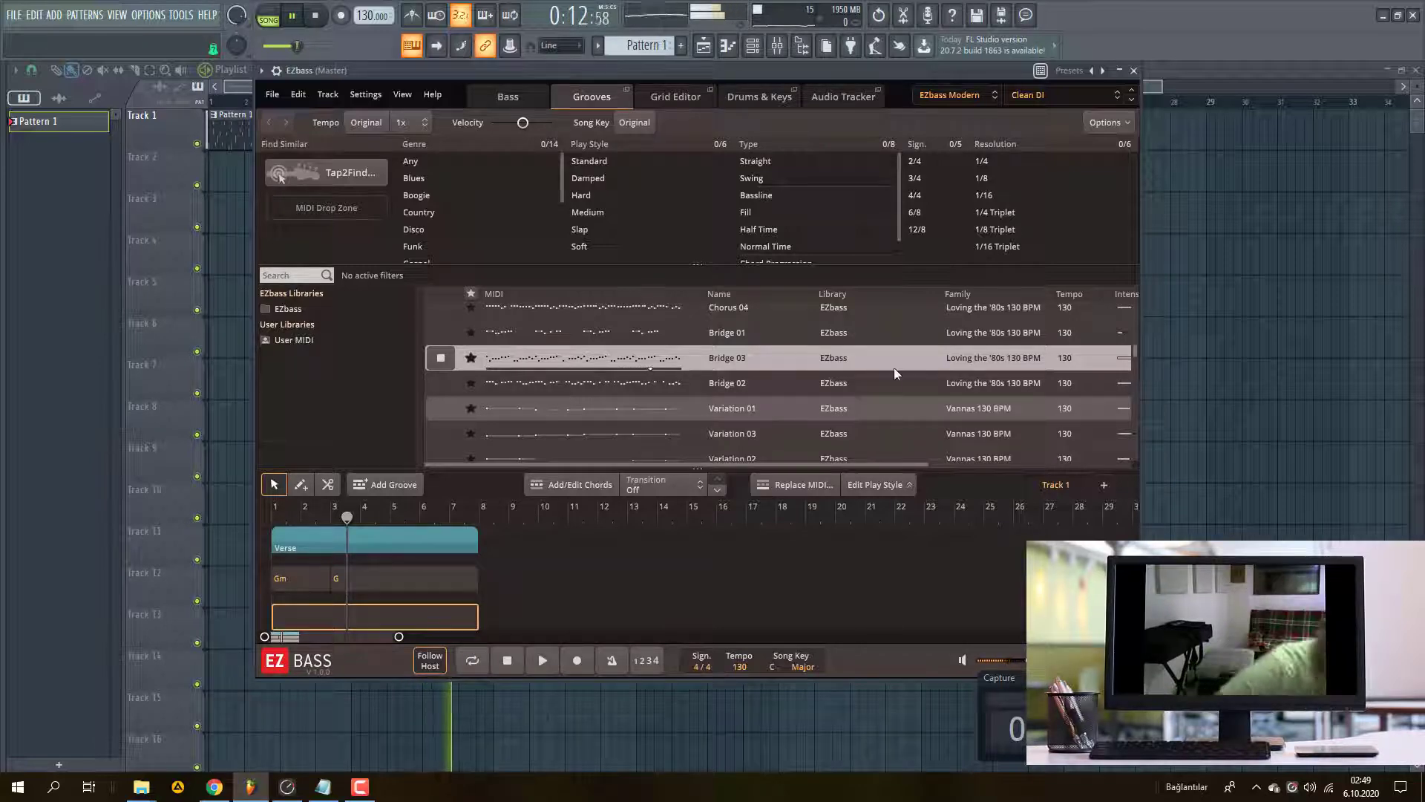
{"action": "scroll", "coordinate": [839, 336], "scroll_direction": "down", "scroll_amount": 5}
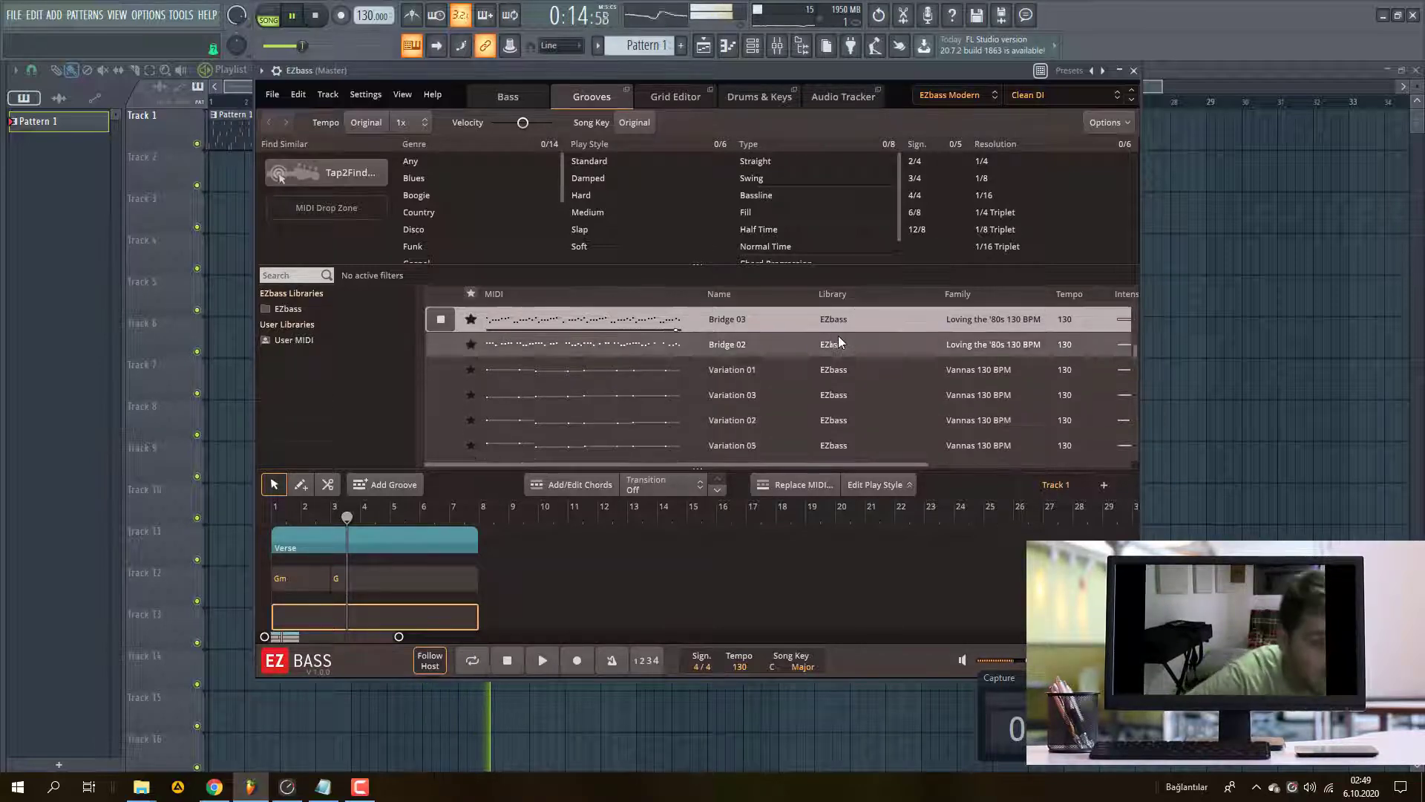
{"action": "left_click", "coordinate": [607, 416]}
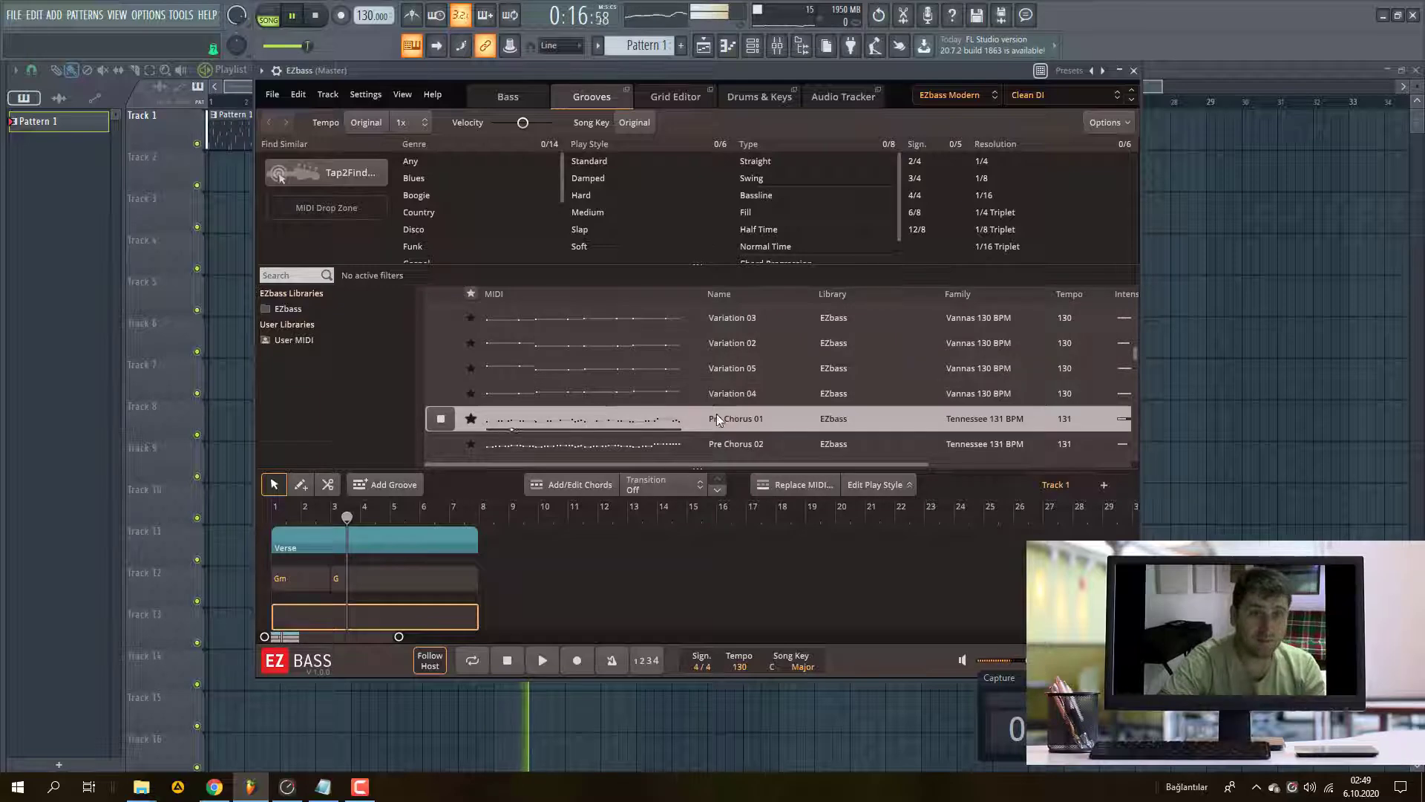
{"action": "scroll", "coordinate": [696, 412], "scroll_direction": "down", "scroll_amount": 2}
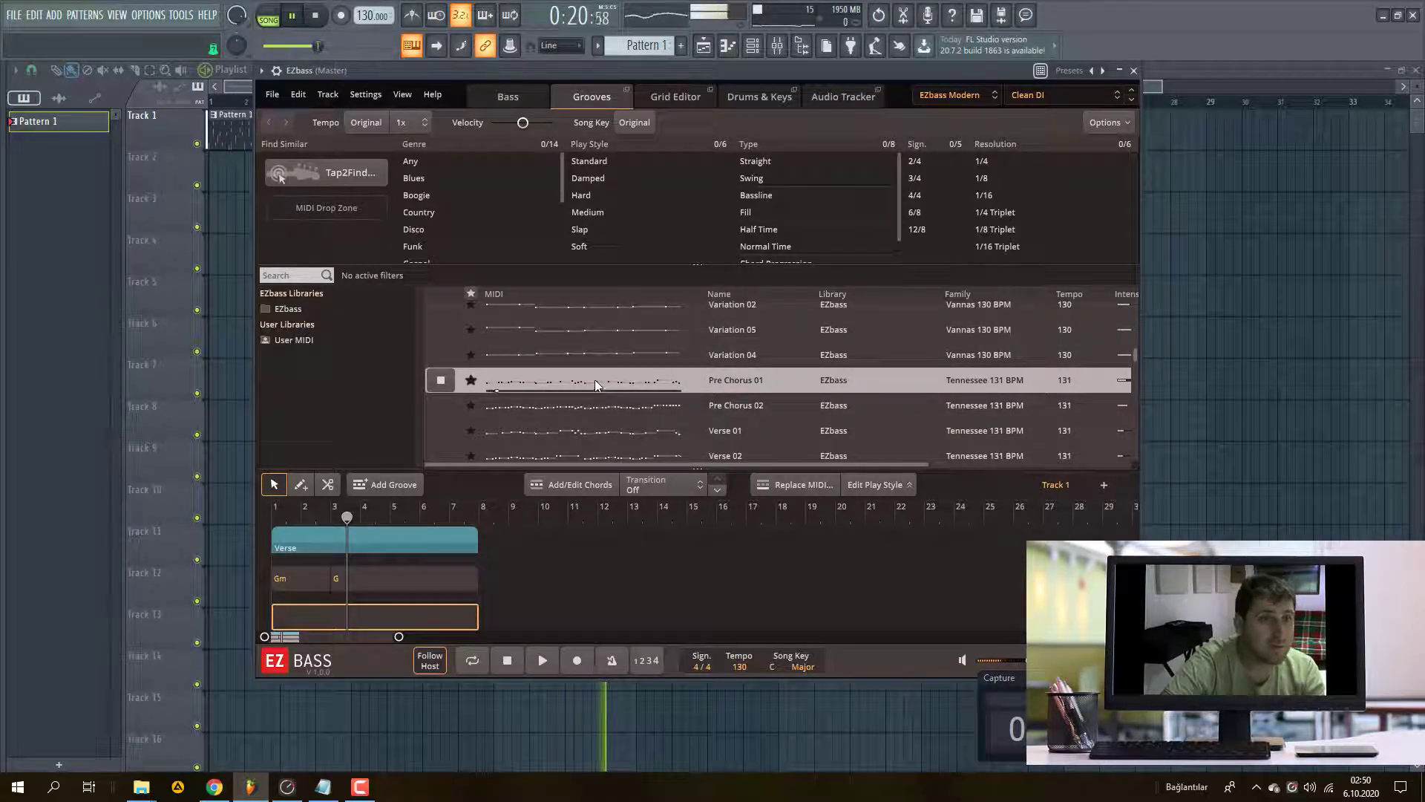
- Open the empty bass clip in the grid editor to check its contents, and stop the song
{"action": "double_click", "coordinate": [358, 619]}
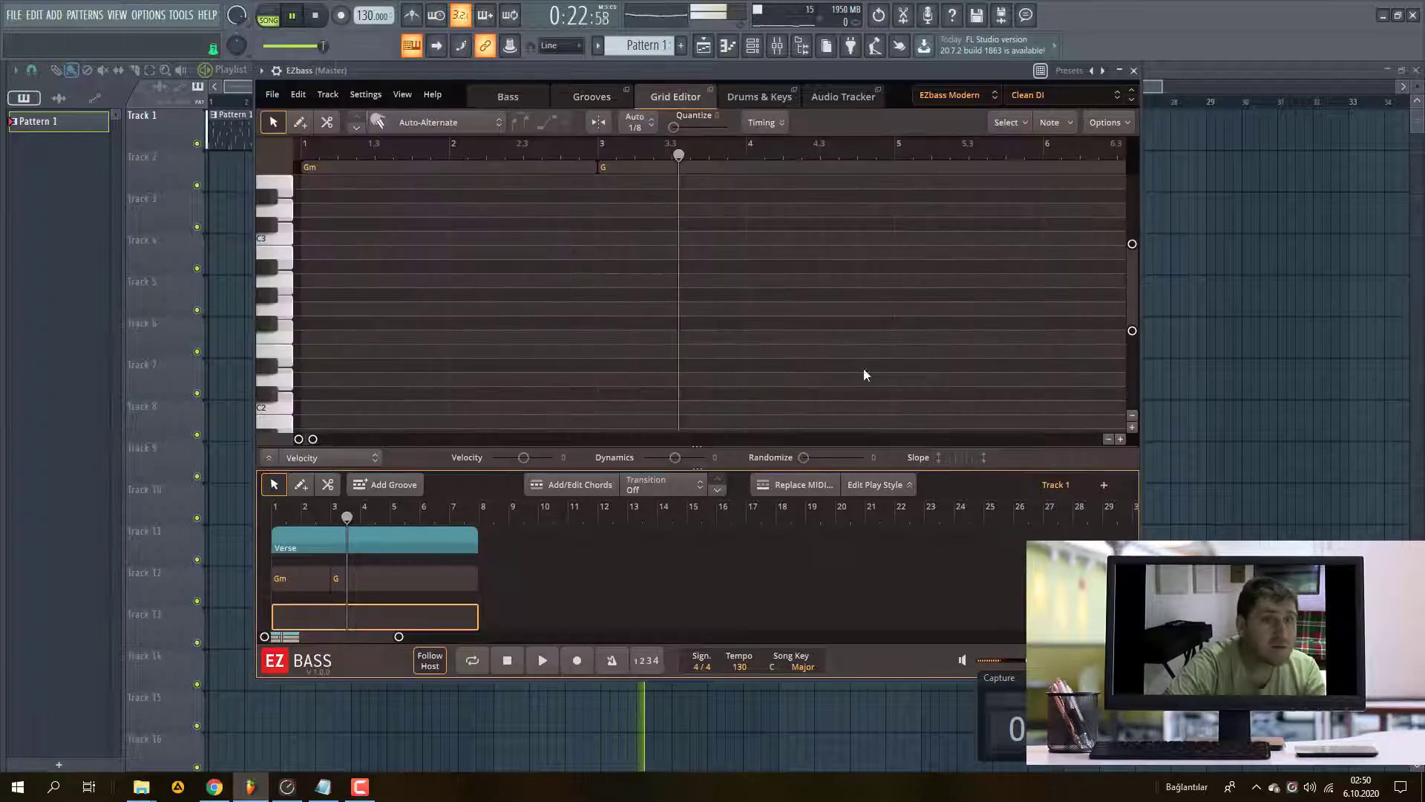
{"action": "left_click_drag", "start_coordinate": [1132, 274], "coordinate": [1135, 186]}
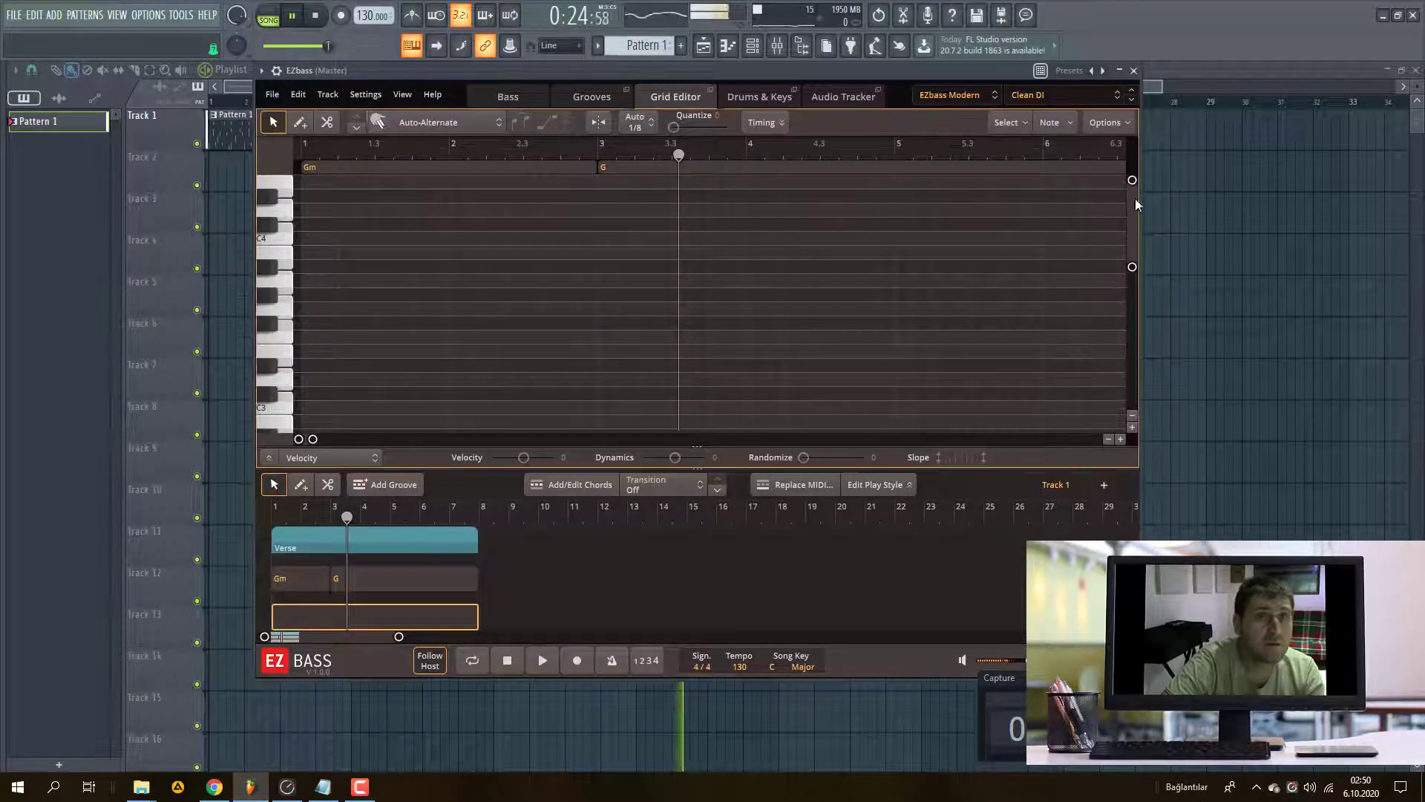
{"action": "left_click", "coordinate": [320, 20]}
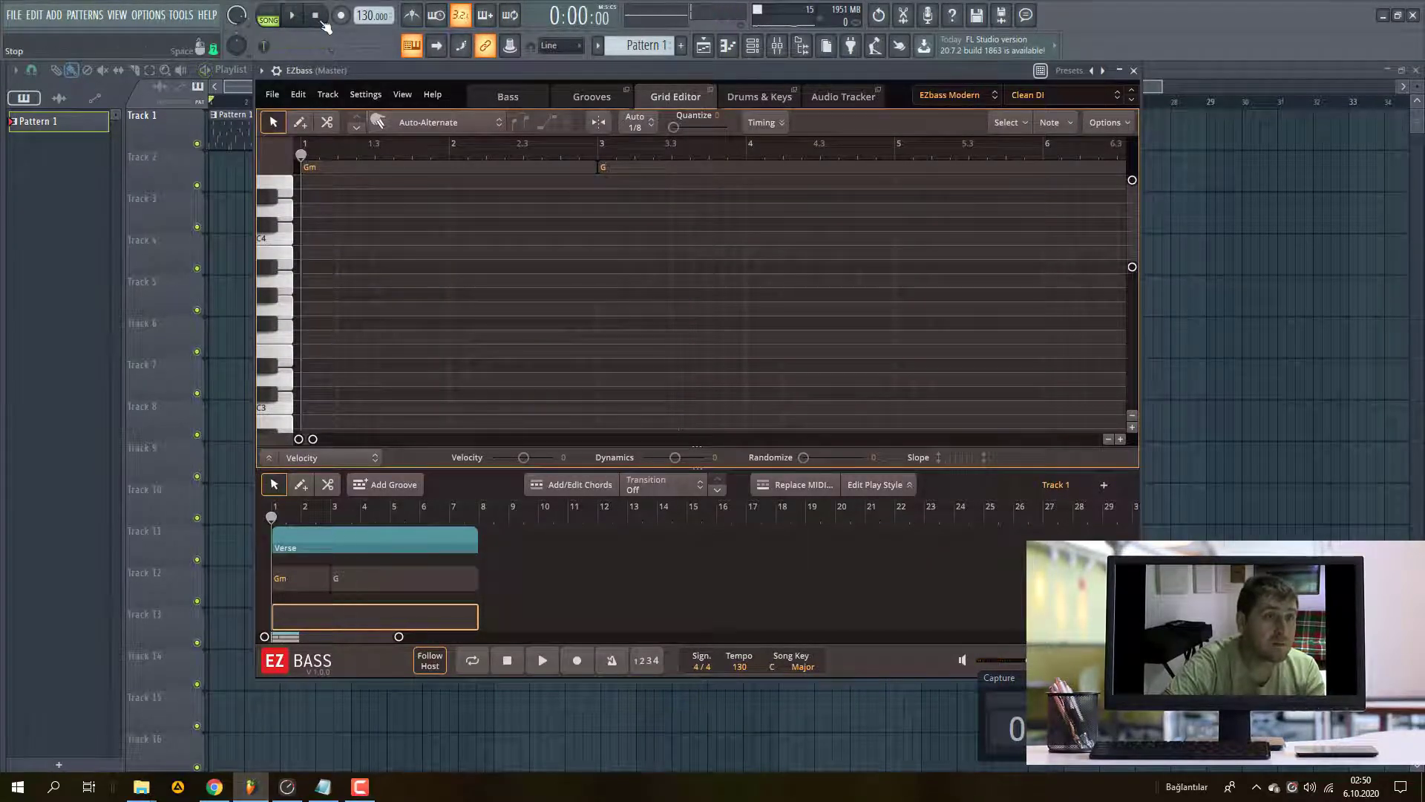
- Enlarge the filter area of the EZbass groove browser and filter the grooves by the Reggae genre
{"action": "left_click", "coordinate": [581, 94]}
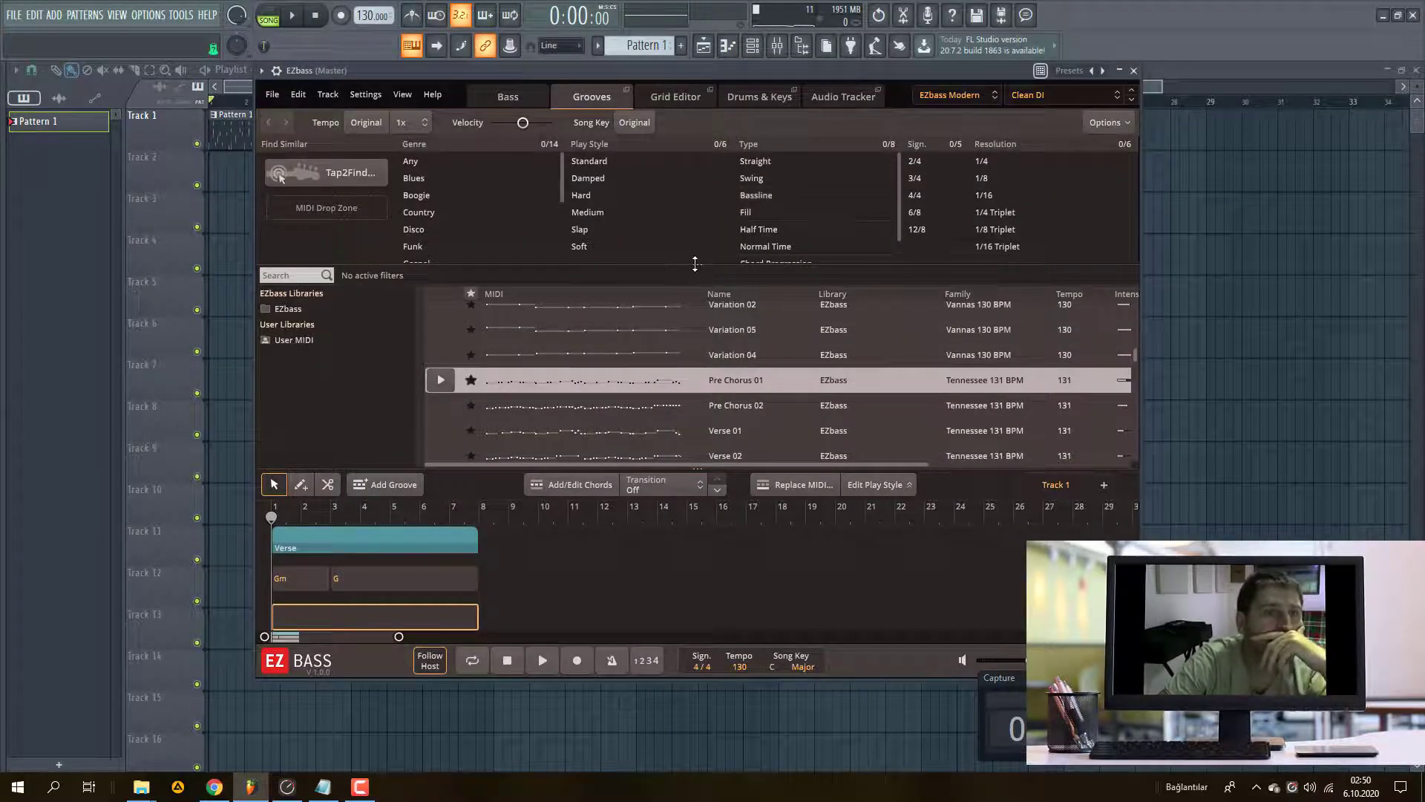
{"action": "left_click_drag", "start_coordinate": [695, 263], "coordinate": [694, 320]}
{"action": "left_click", "coordinate": [414, 229]}
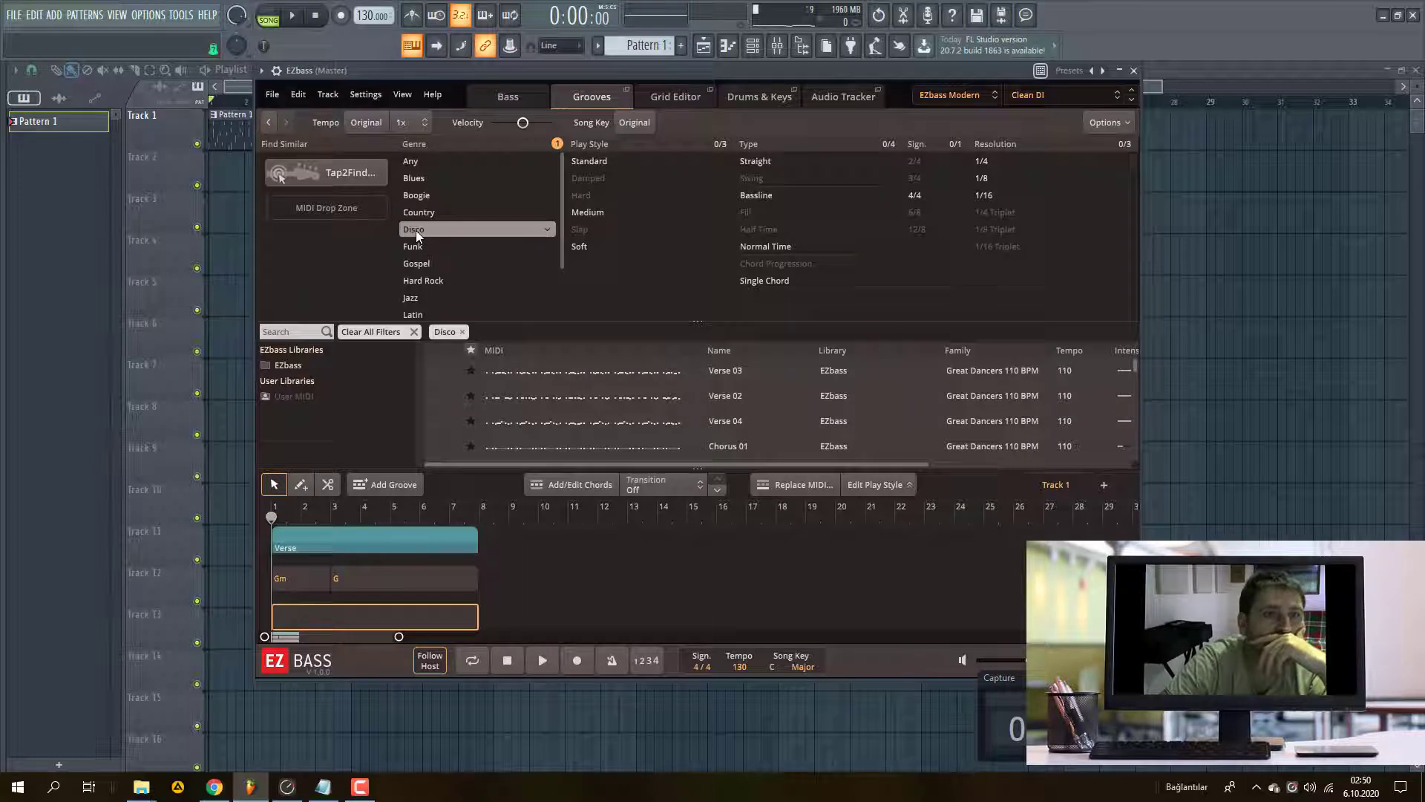
{"action": "scroll", "coordinate": [431, 245], "scroll_direction": "down", "scroll_amount": 2}
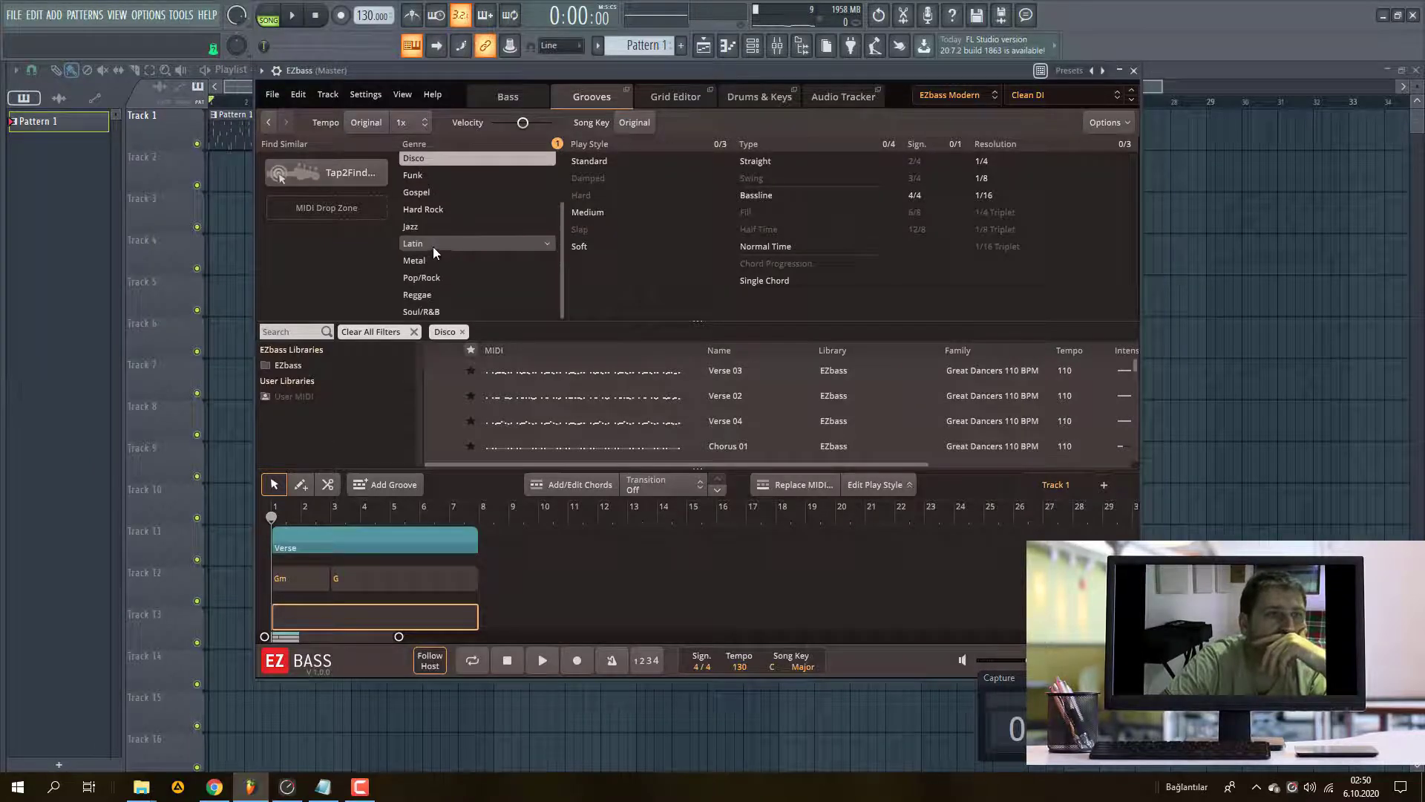
{"action": "left_click", "coordinate": [427, 296]}
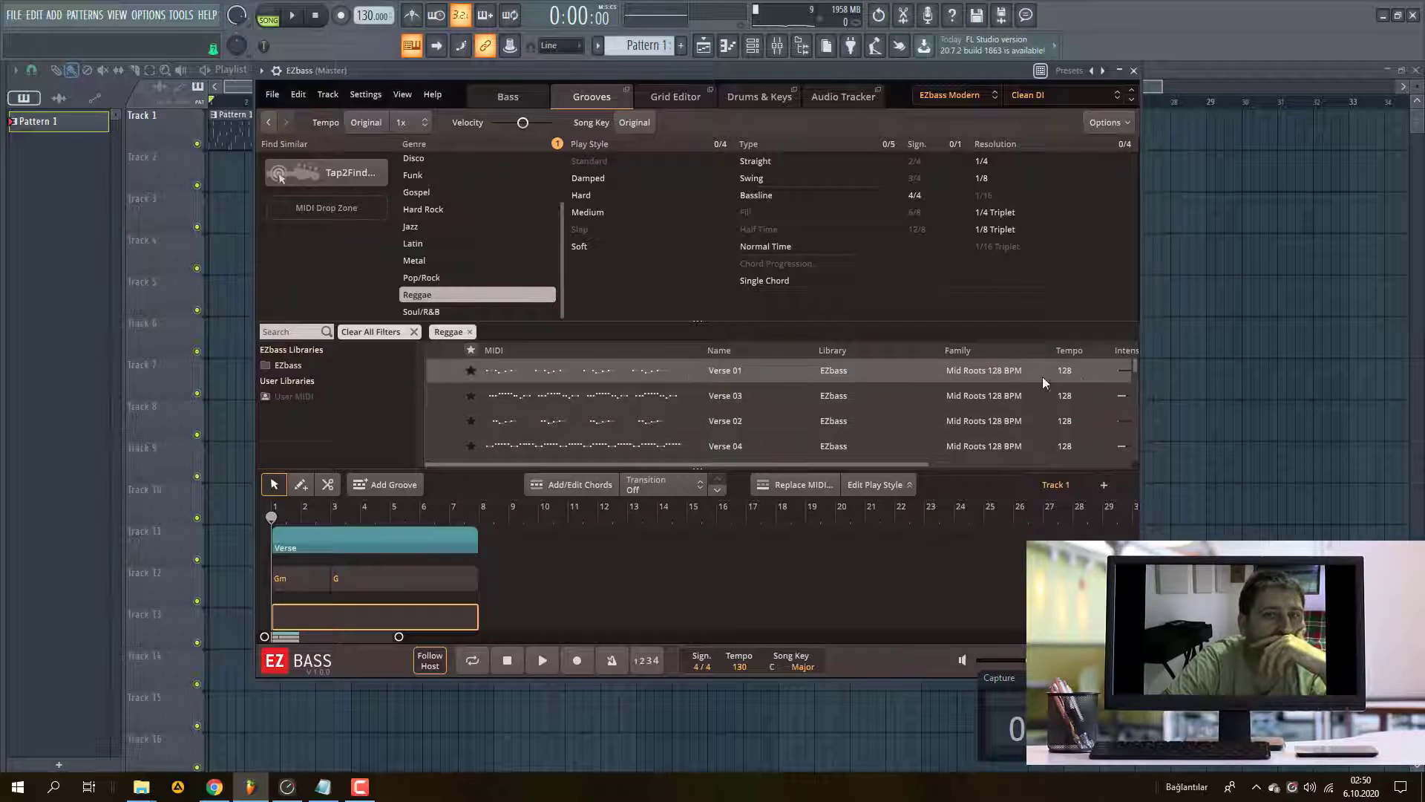
- Audition the Mid Roots 128 BPM Verse 01 groove and place it on the EZbass track at bar 1
{"action": "left_click", "coordinate": [536, 371]}
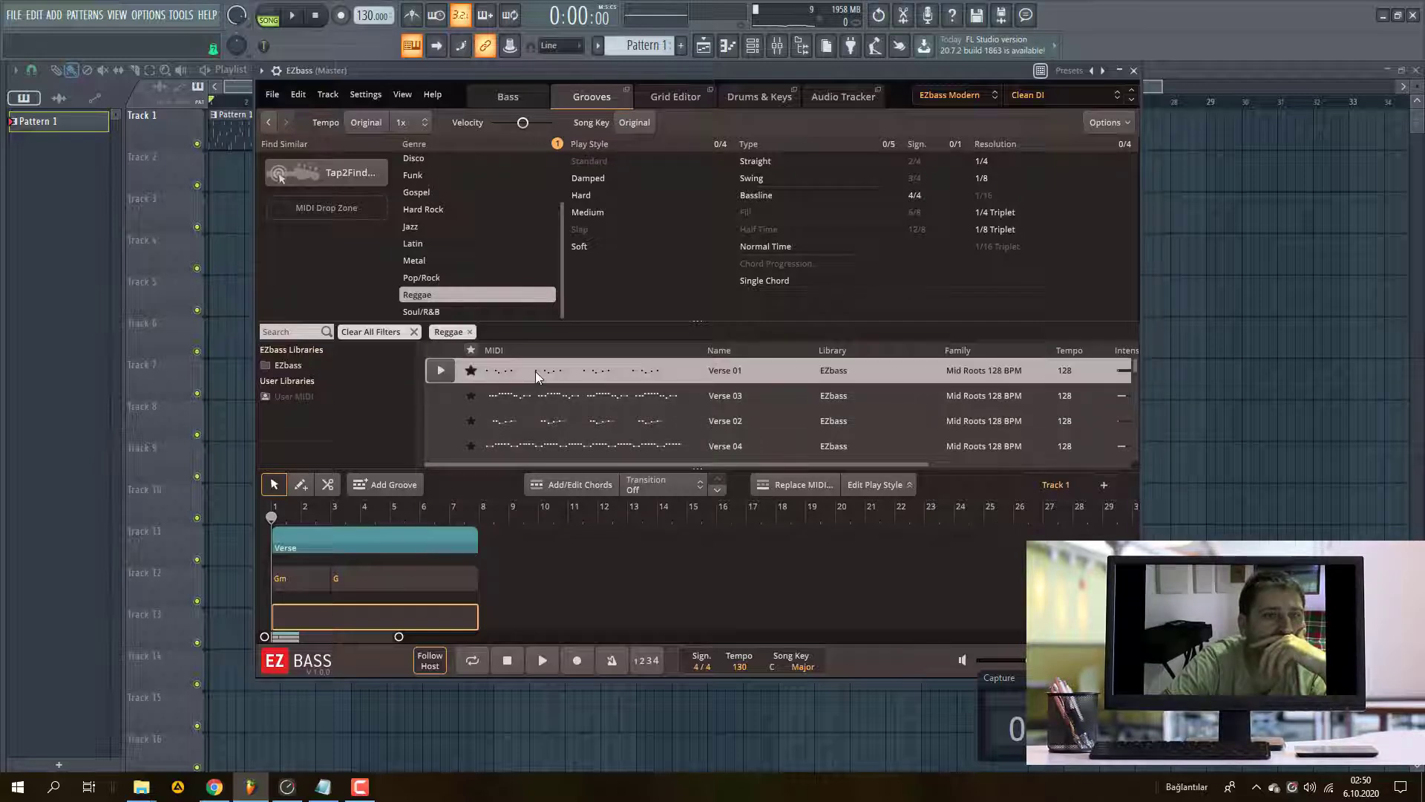
{"action": "left_click", "coordinate": [447, 366]}
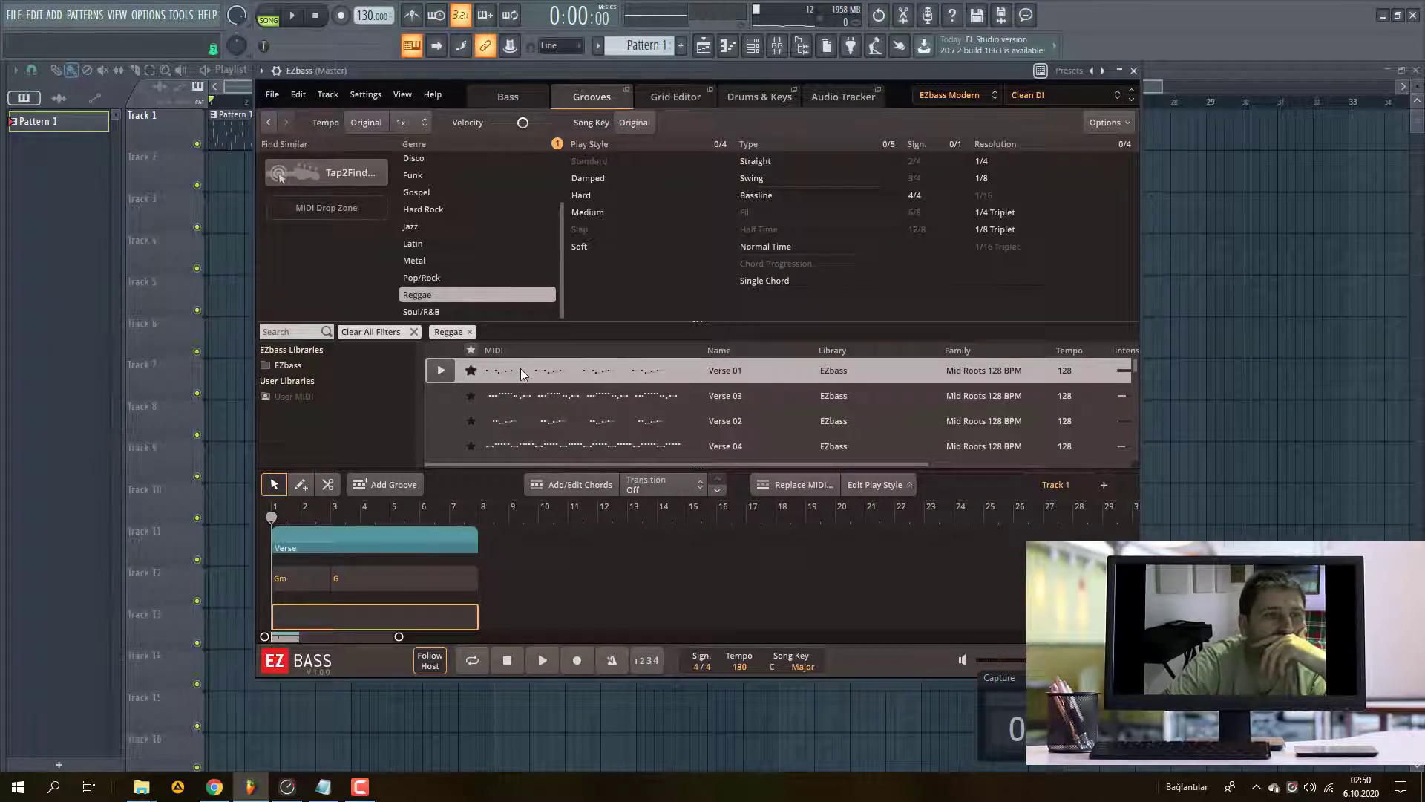
{"action": "mouse_move", "coordinate": [521, 372]}
{"action": "left_mouse_down"}
{"action": "mouse_move", "coordinate": [490, 454]}
{"action": "mouse_move", "coordinate": [476, 615]}
{"action": "mouse_move", "coordinate": [275, 613]}
{"action": "mouse_move", "coordinate": [555, 614]}
{"action": "mouse_move", "coordinate": [269, 612]}
{"action": "left_mouse_up"}
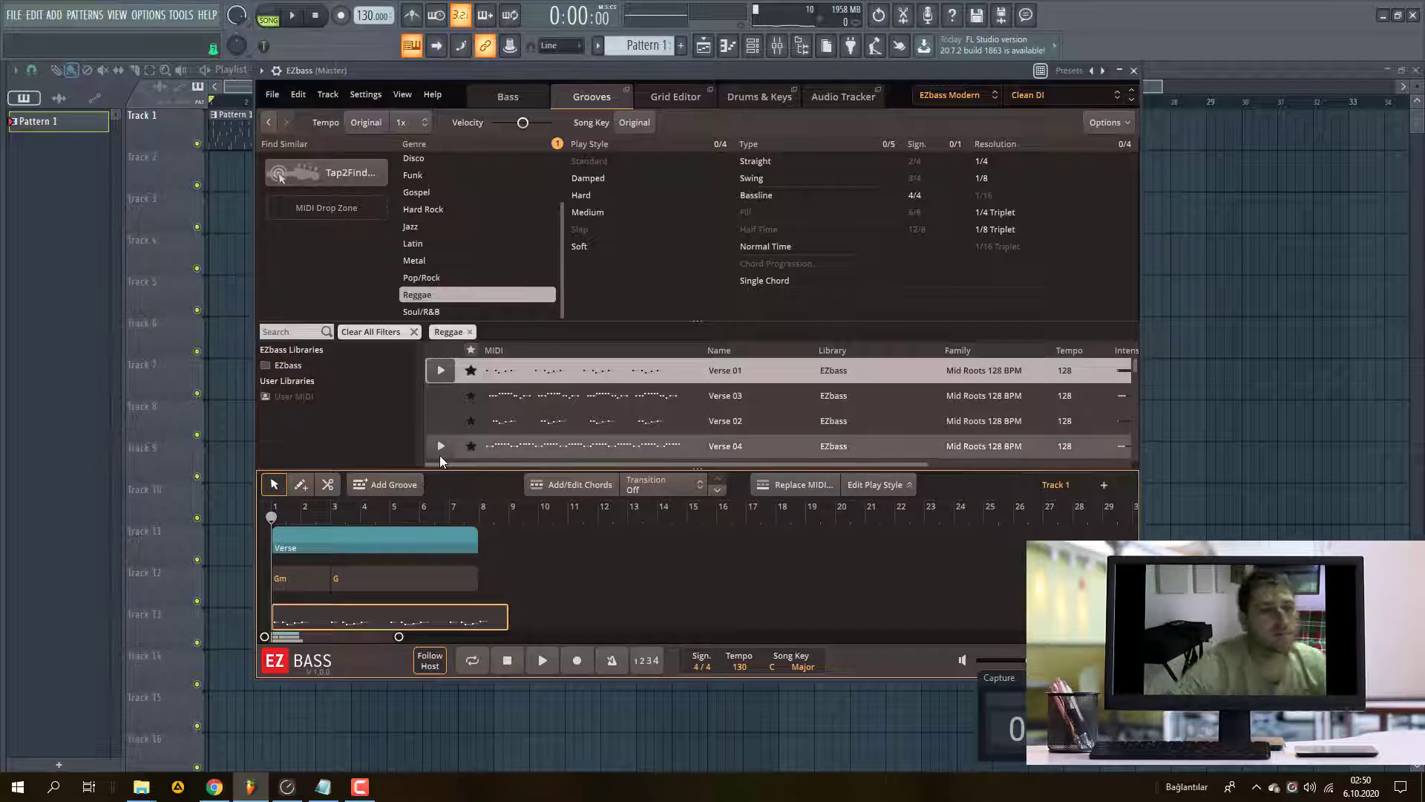
- Play the song with the Verse 01 bass groove, examine its notes in the grid editor and stop playback
{"action": "key", "text": "space"}
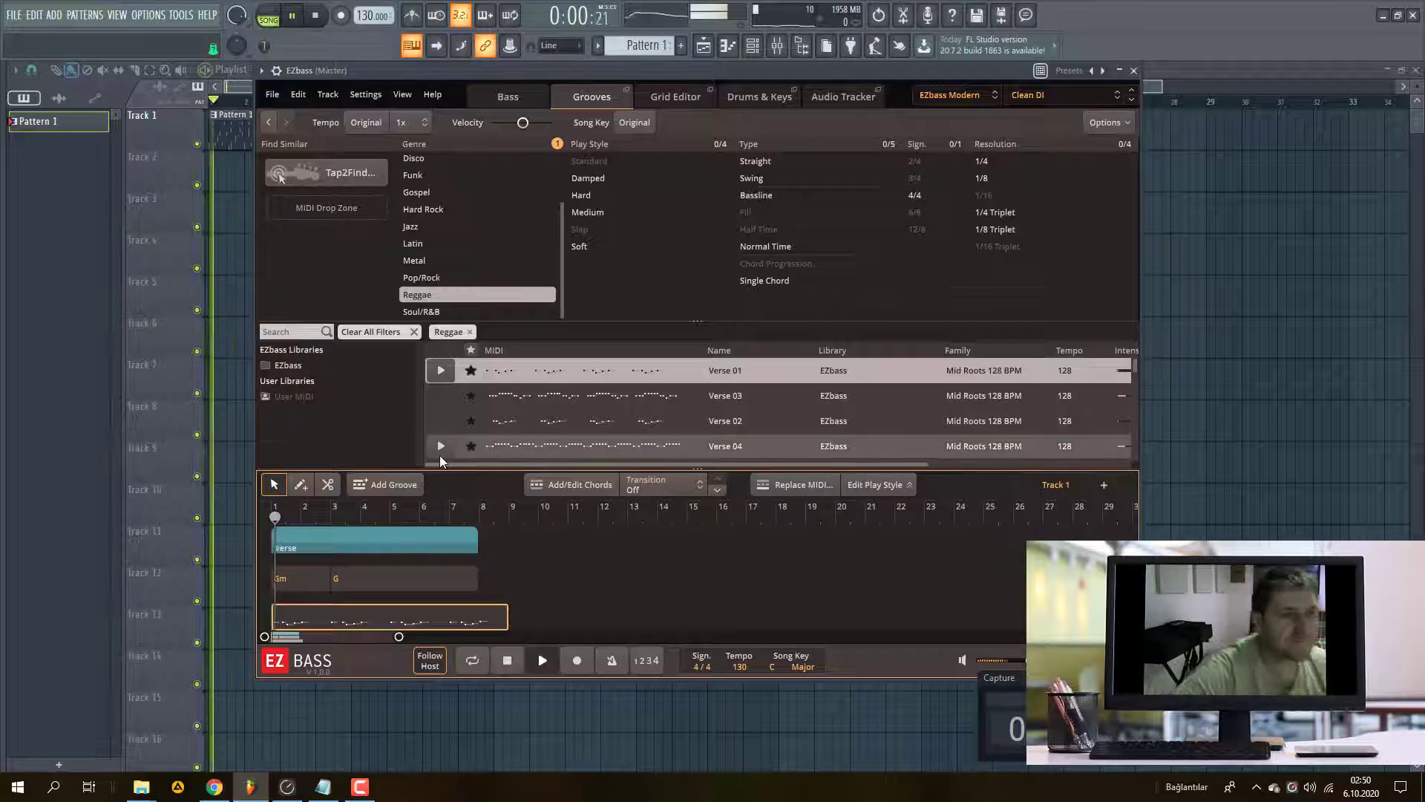
{"action": "double_click", "coordinate": [411, 620]}
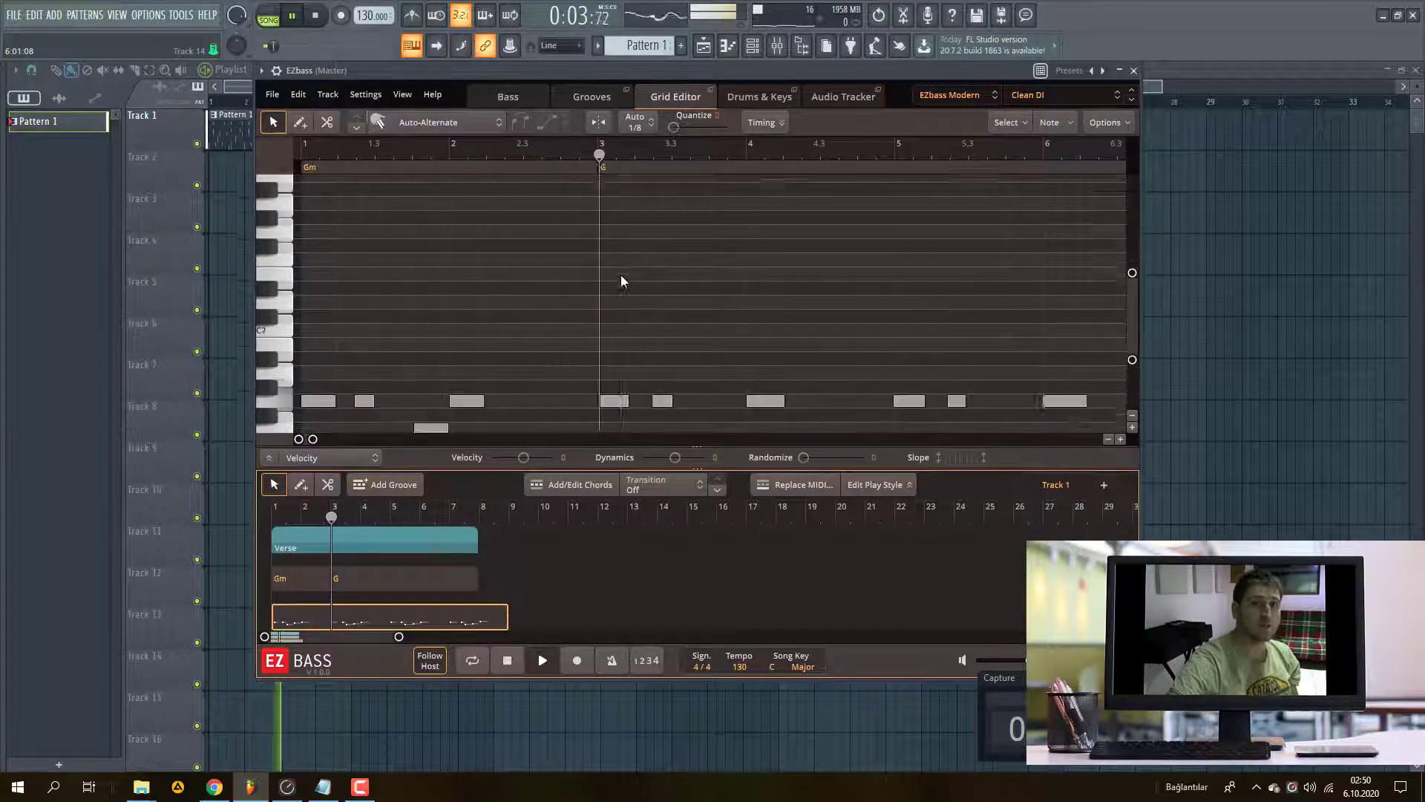
{"action": "scroll", "coordinate": [622, 281], "scroll_direction": "down", "scroll_amount": 3}
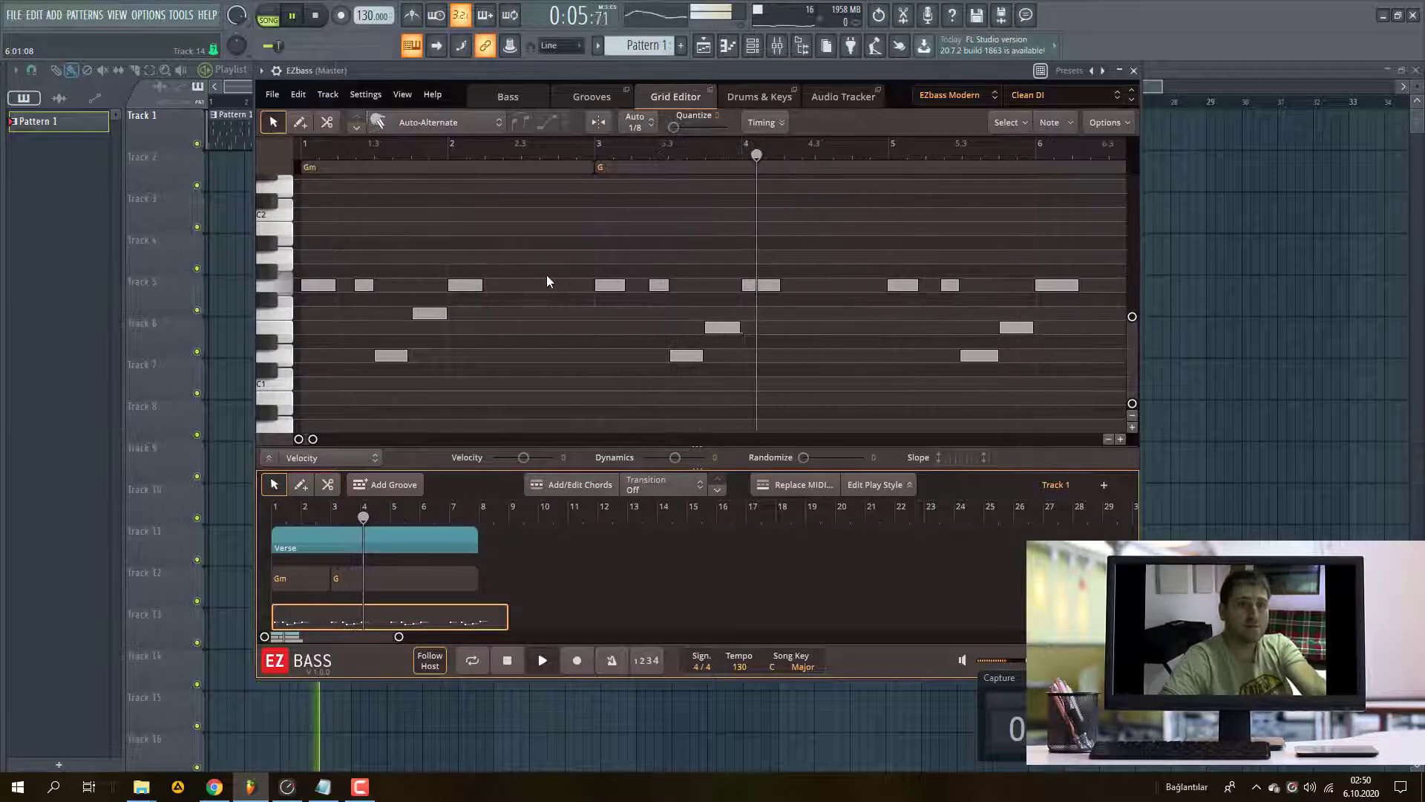
{"action": "key", "text": "space"}
- Transpose all notes of the Verse bass groove up six semitones in the grid editor and play the song to hear them
{"action": "left_click_drag", "start_coordinate": [330, 204], "coordinate": [786, 417]}
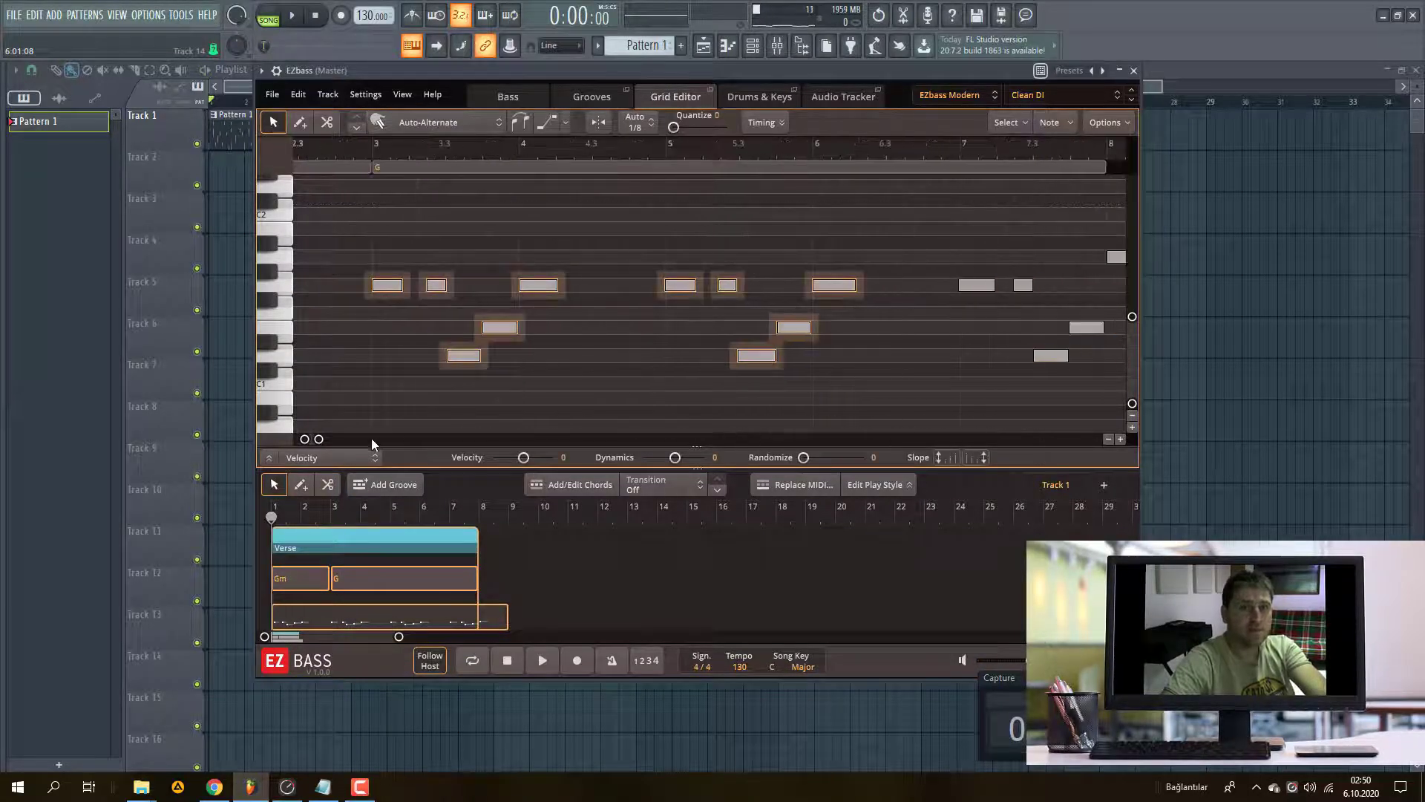
{"action": "left_click_drag", "start_coordinate": [321, 439], "coordinate": [385, 439]}
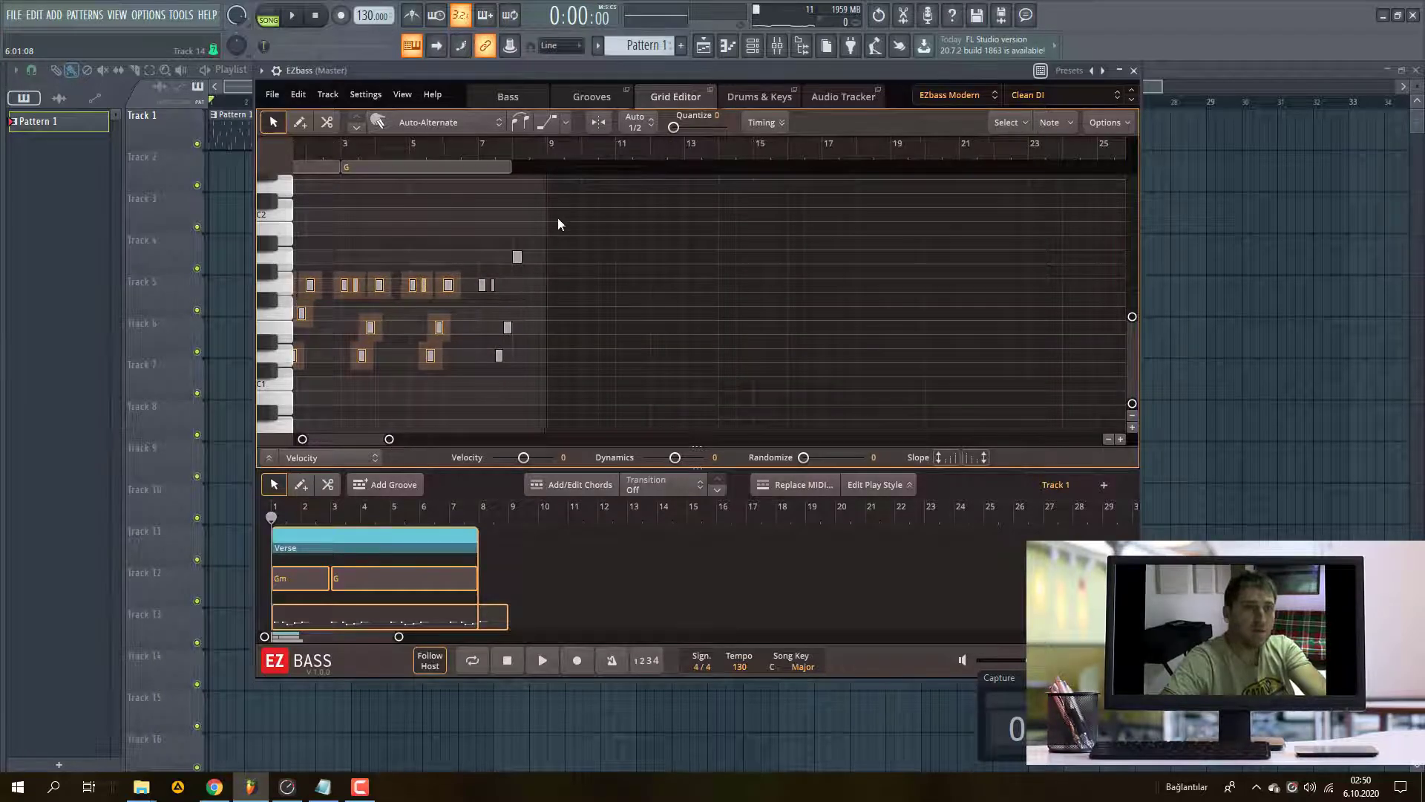
{"action": "left_click_drag", "start_coordinate": [605, 221], "coordinate": [24, 447]}
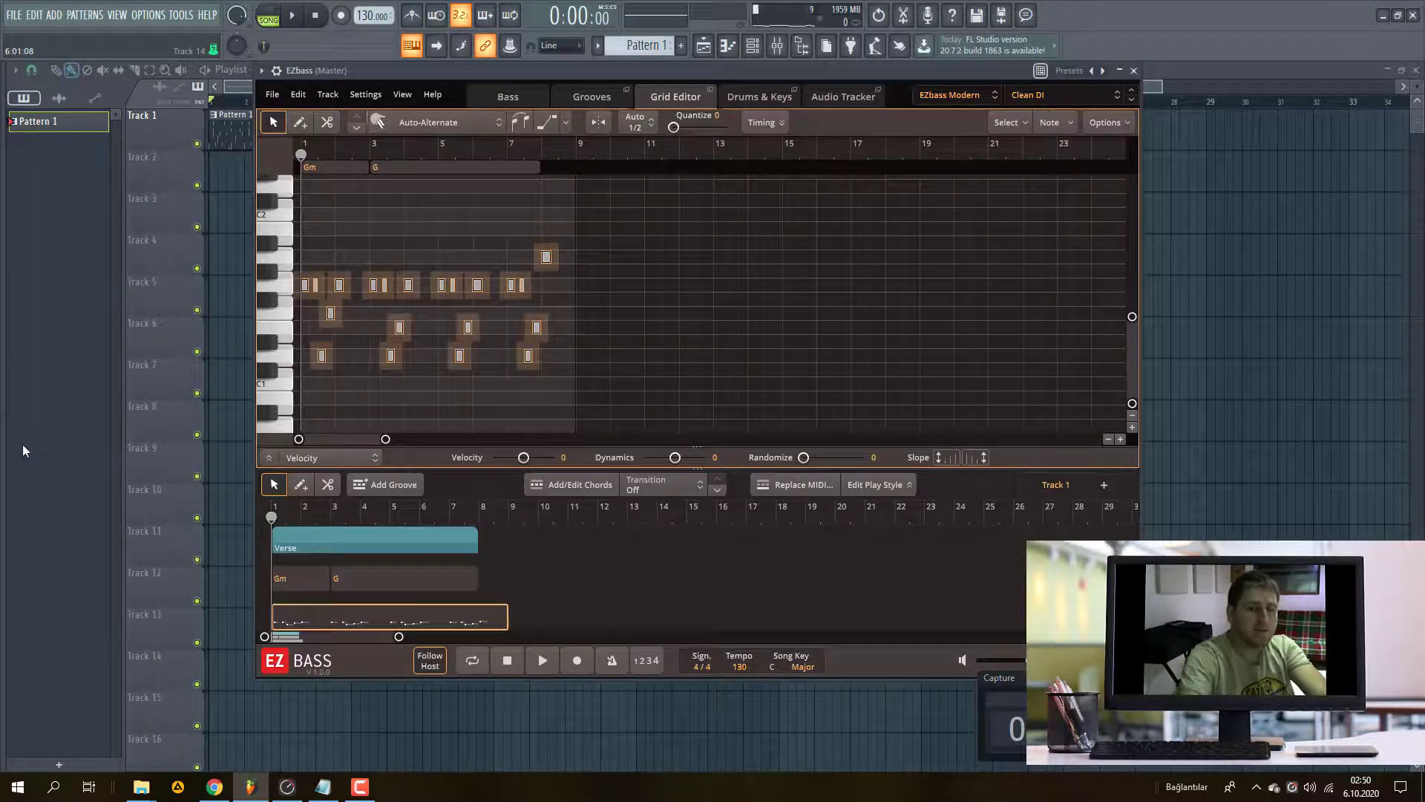
{"action": "key", "text": "Up"}
{"action": "key", "text": "space"}
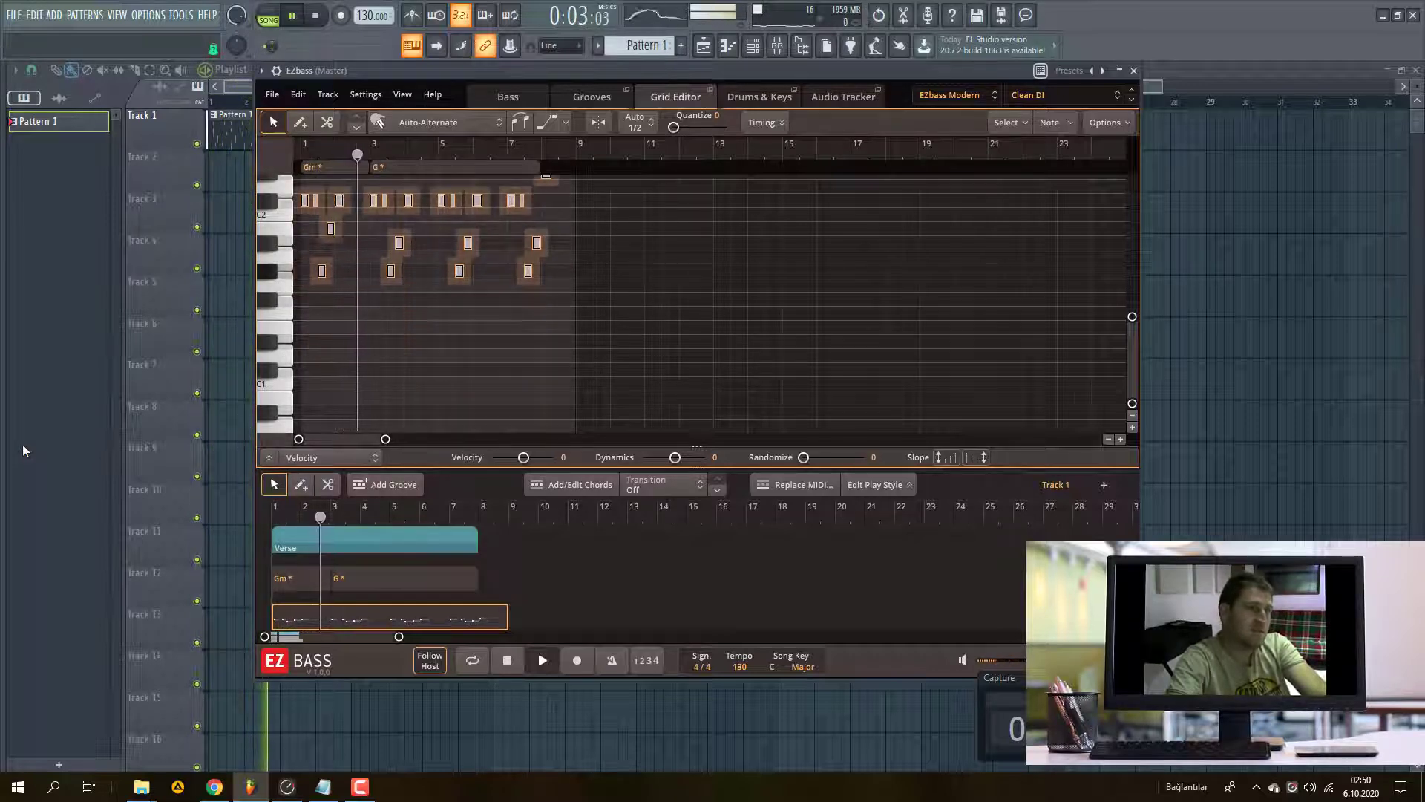
{"action": "scroll", "coordinate": [477, 333], "scroll_direction": "up", "scroll_amount": 4}
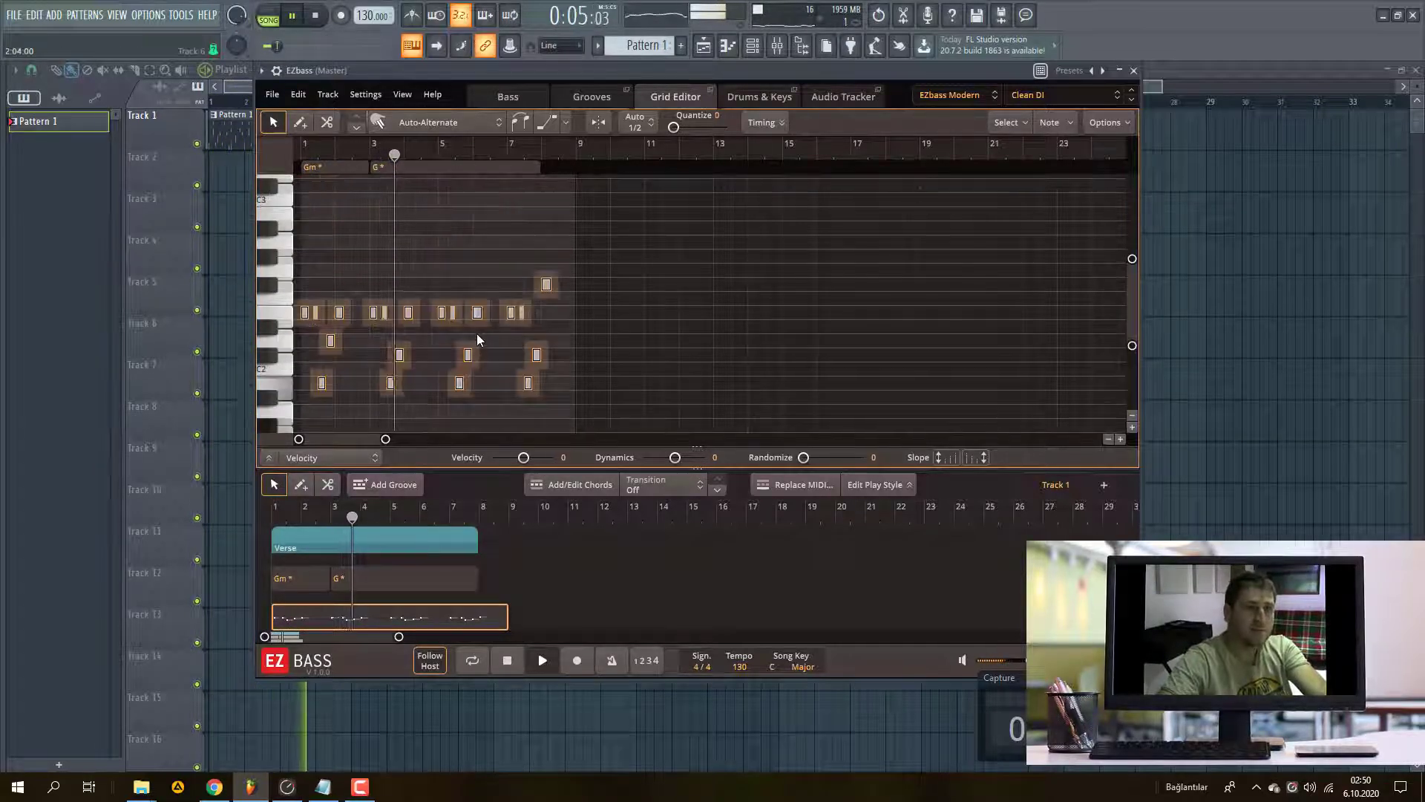
{"action": "scroll", "coordinate": [483, 333], "scroll_direction": "down", "scroll_amount": 2}
- Delete all notes from the Verse bass clip, play the drum beat while trying out bass notes on the keyboard, and stop
{"action": "key", "text": "Delete"}
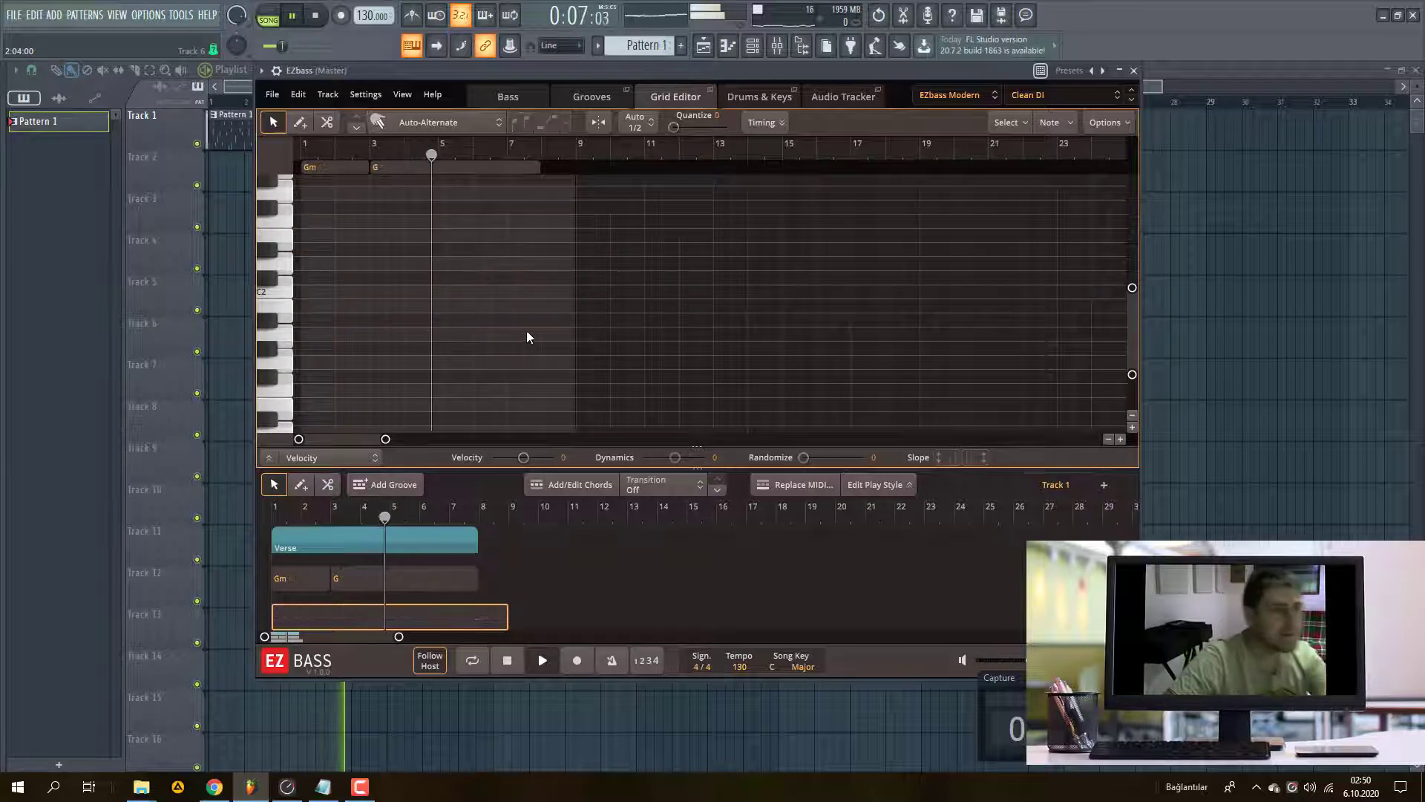
{"action": "key", "text": "space"}
{"action": "key", "text": "space"}
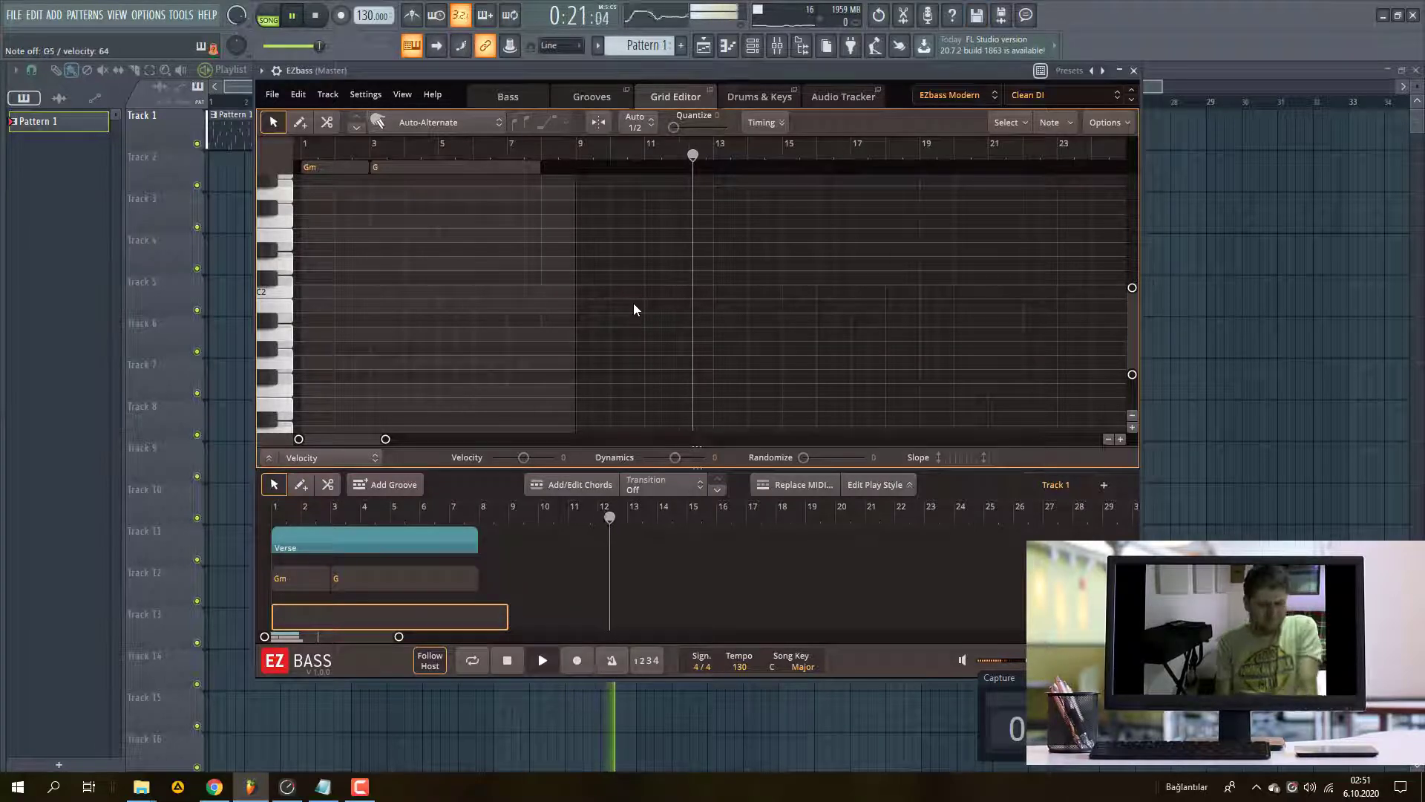
{"action": "key", "text": "space"}
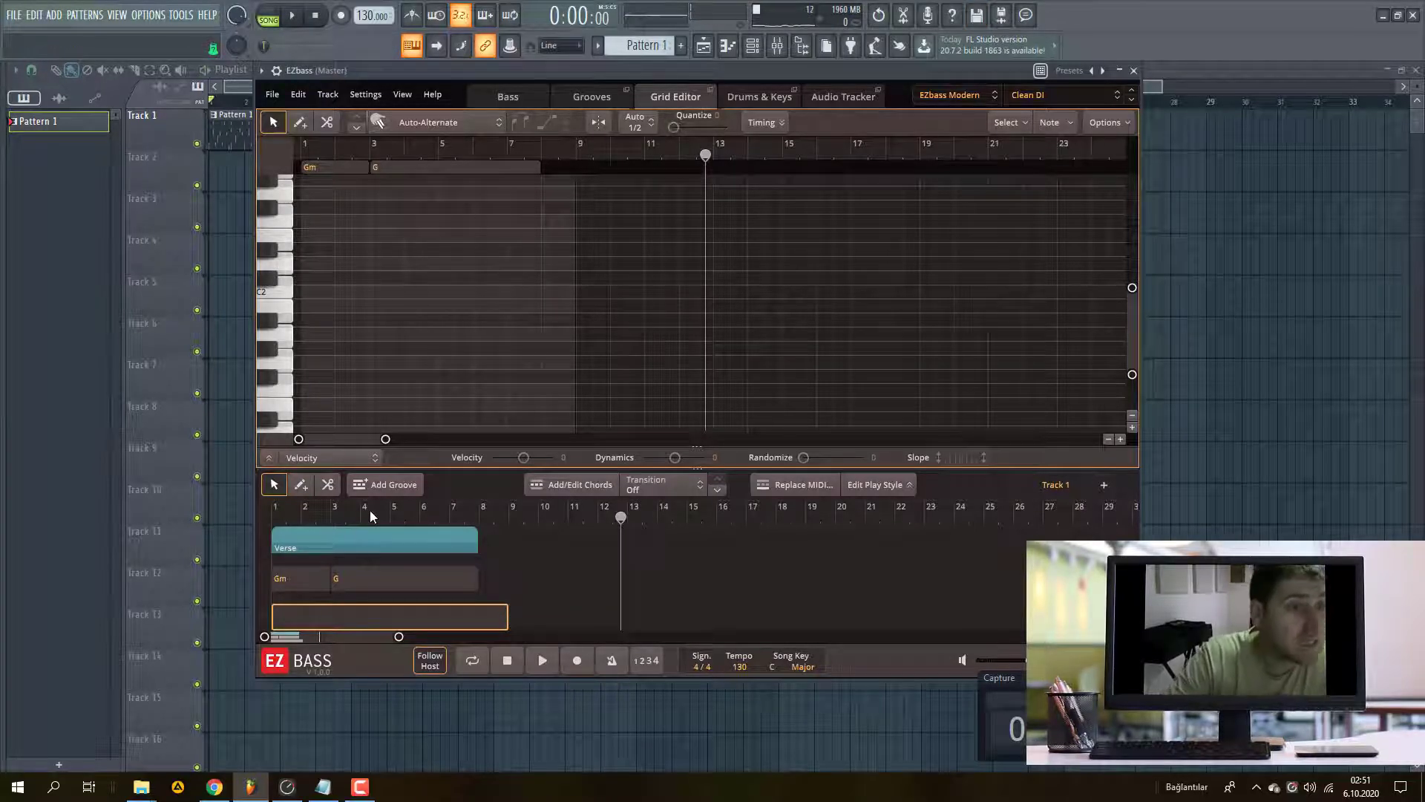
- Record a short keyboard-played bass line onto the EZbass song track over bars 1 and 2, starting from bar 1, and stop
{"action": "left_click", "coordinate": [576, 658]}
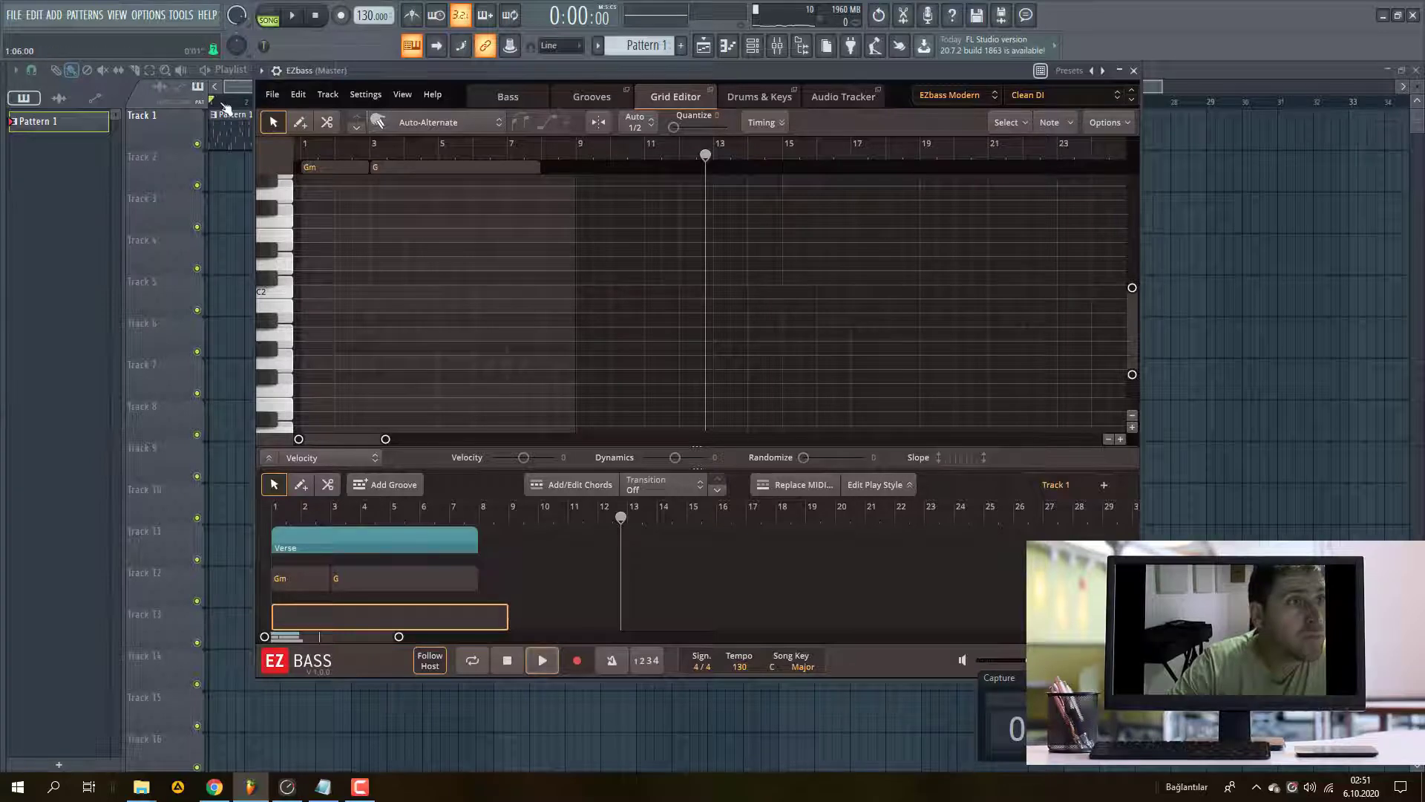
{"action": "left_click_drag", "start_coordinate": [706, 155], "coordinate": [300, 155]}
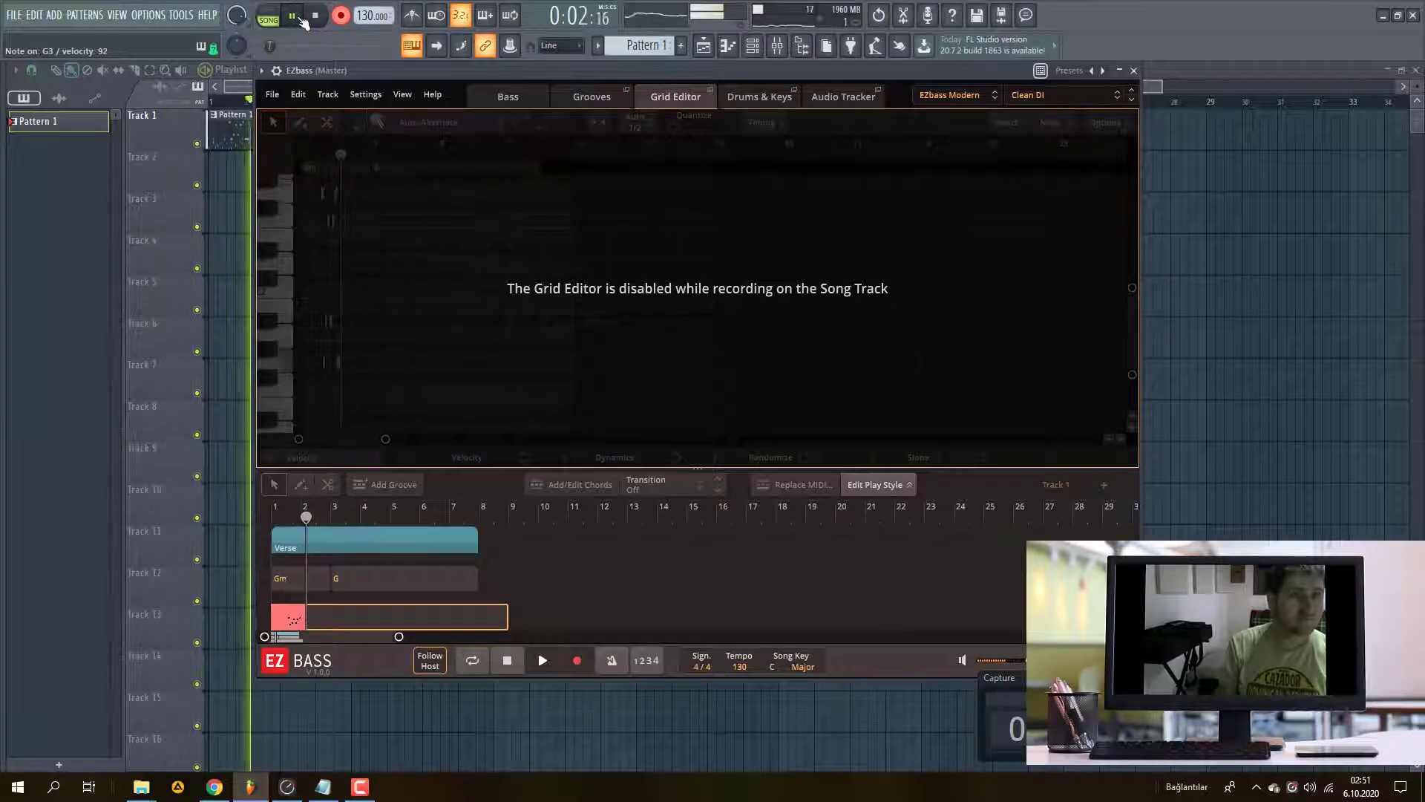
{"action": "left_click", "coordinate": [297, 17]}
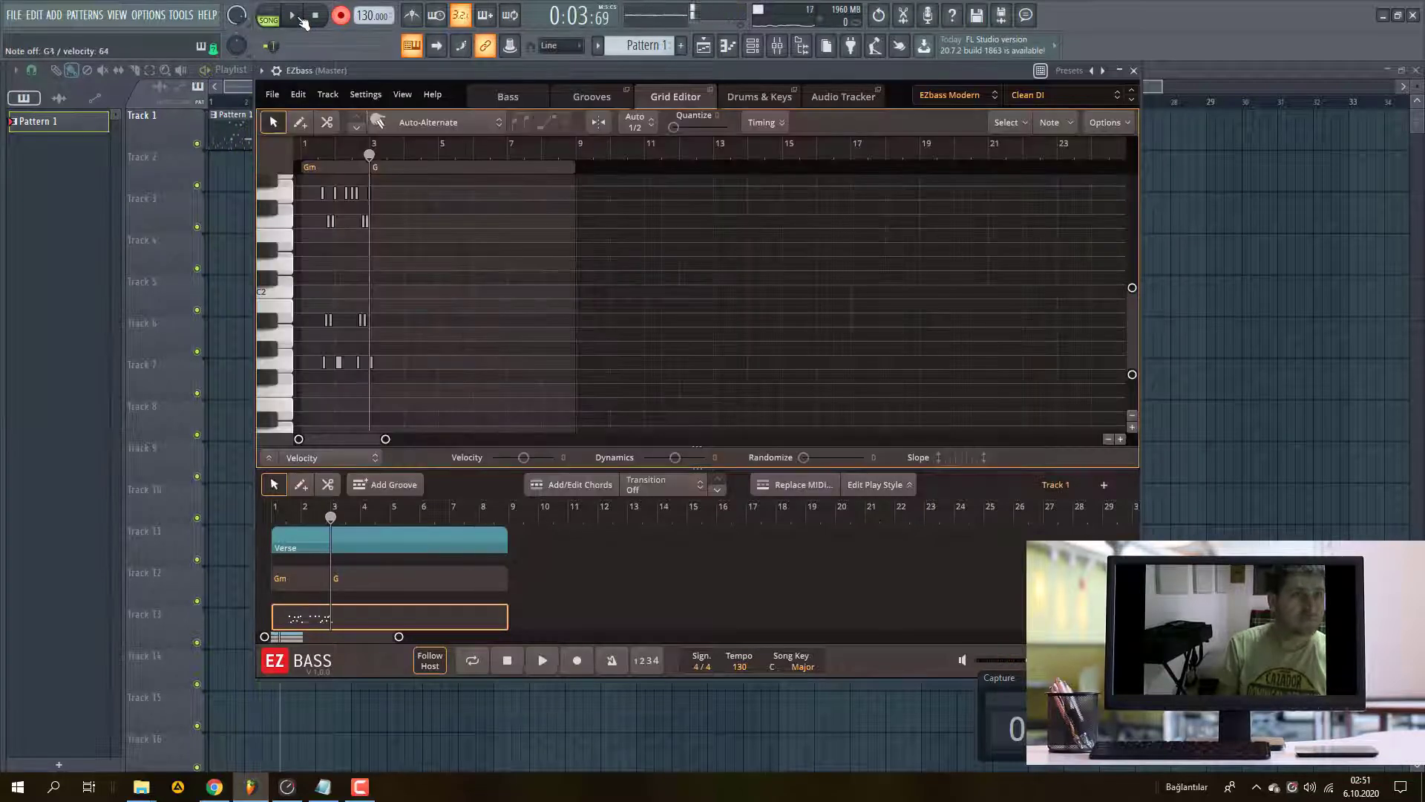
{"action": "left_click", "coordinate": [315, 15]}
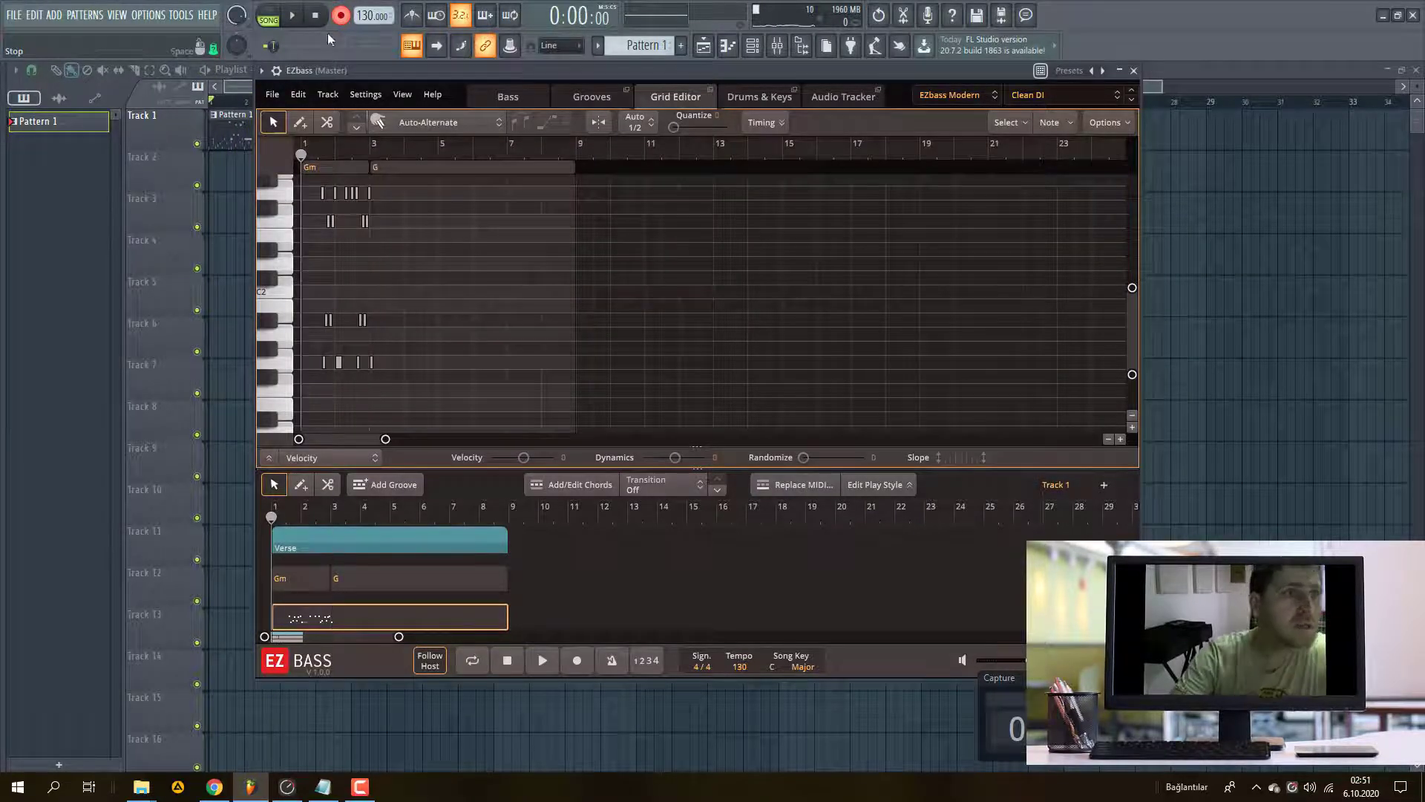
- Uncover the playlist, turn off FL Studio's recording mode and play the song from the start
{"action": "left_click_drag", "start_coordinate": [343, 71], "coordinate": [583, 280]}
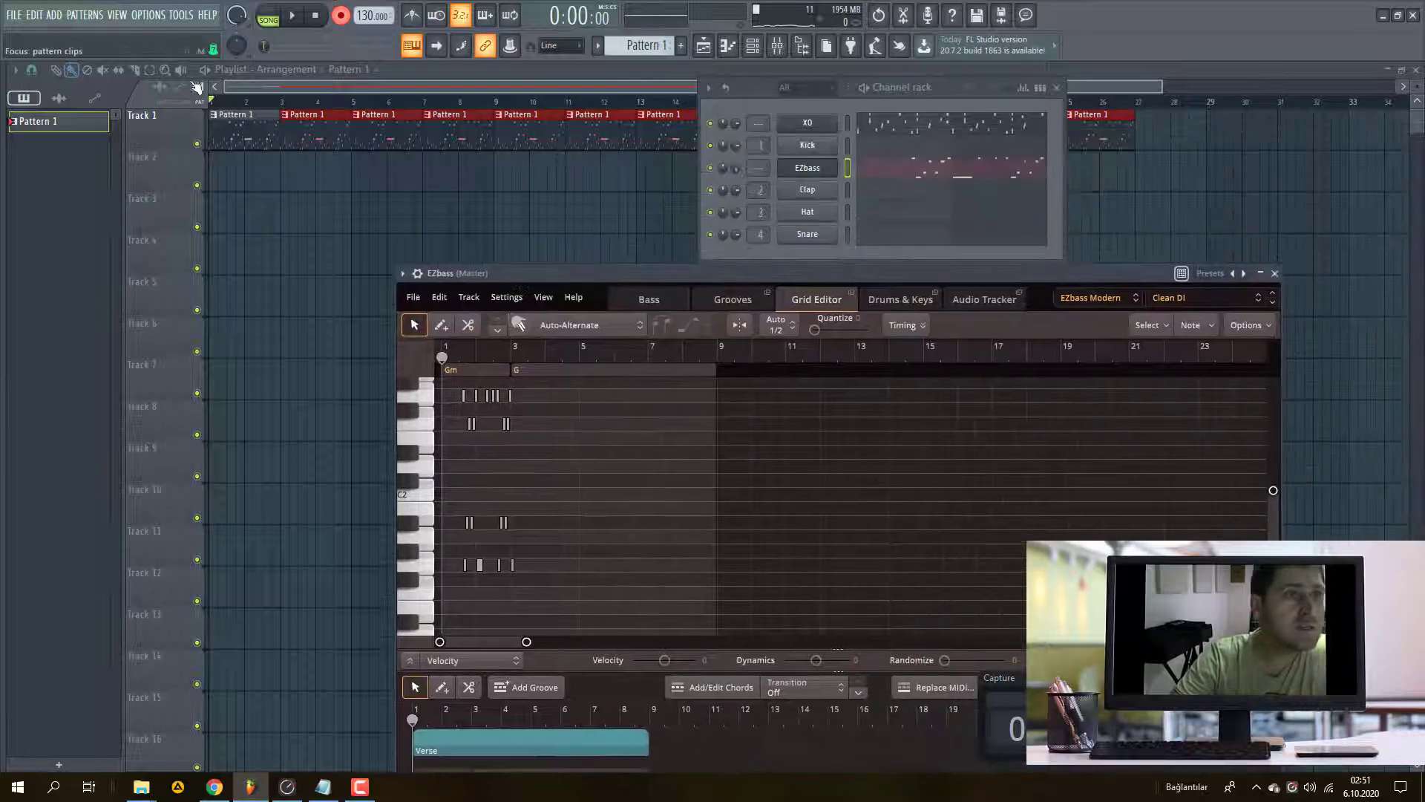
{"action": "left_click", "coordinate": [263, 100]}
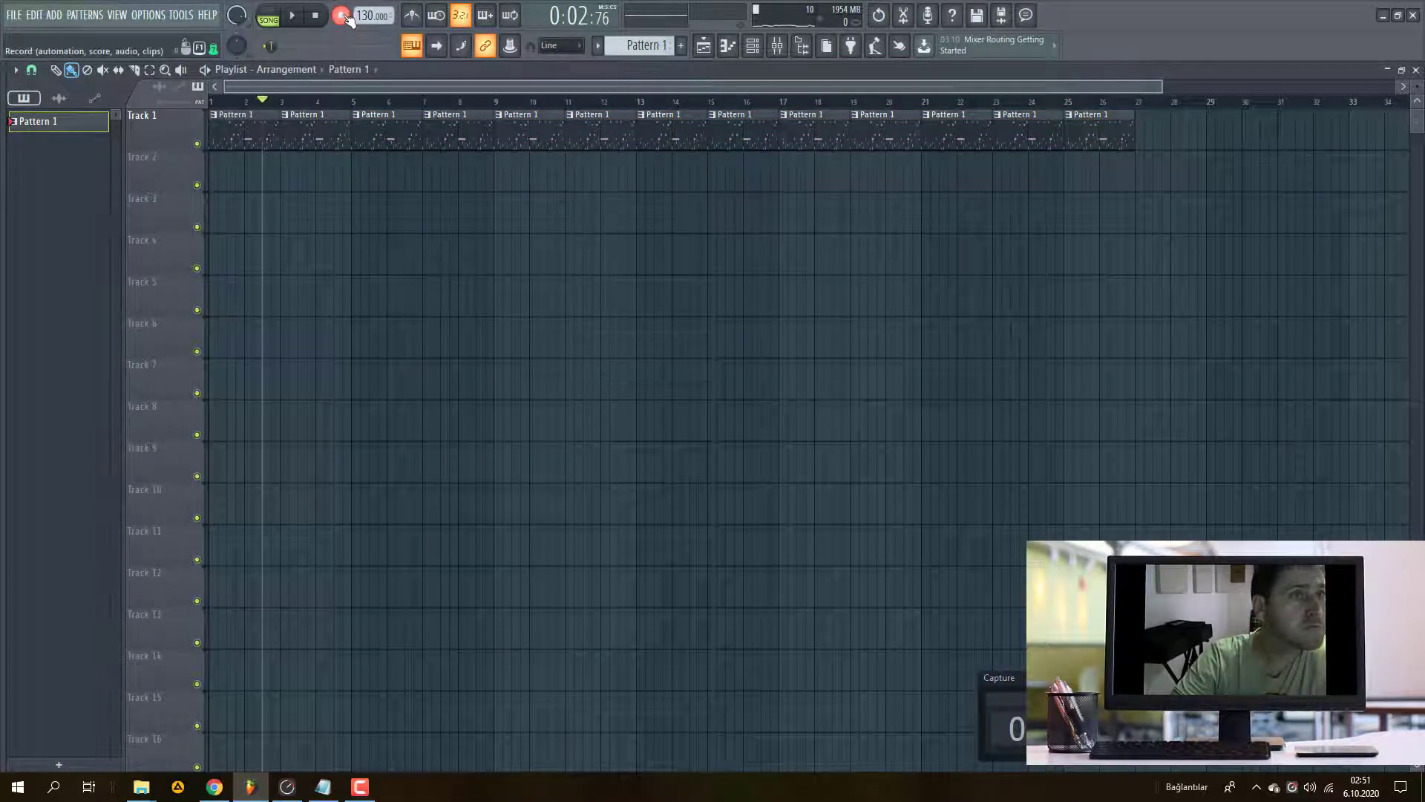
{"action": "left_click", "coordinate": [315, 15]}
{"action": "key", "text": "space"}
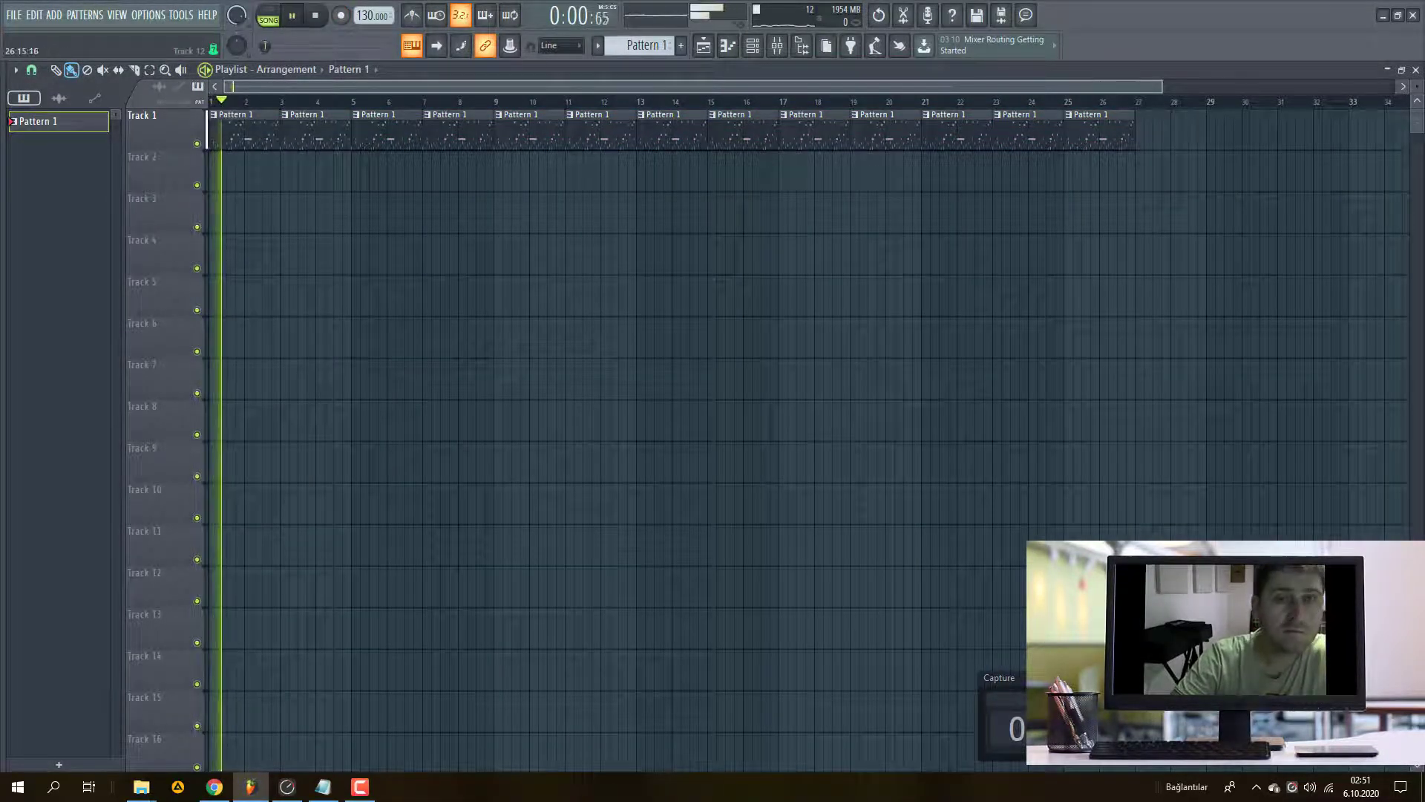
- Delete all EZbass notes from Pattern 1 in the piano roll, return to the playlist and channel rack, and stop playback
{"action": "left_click", "coordinate": [756, 46]}
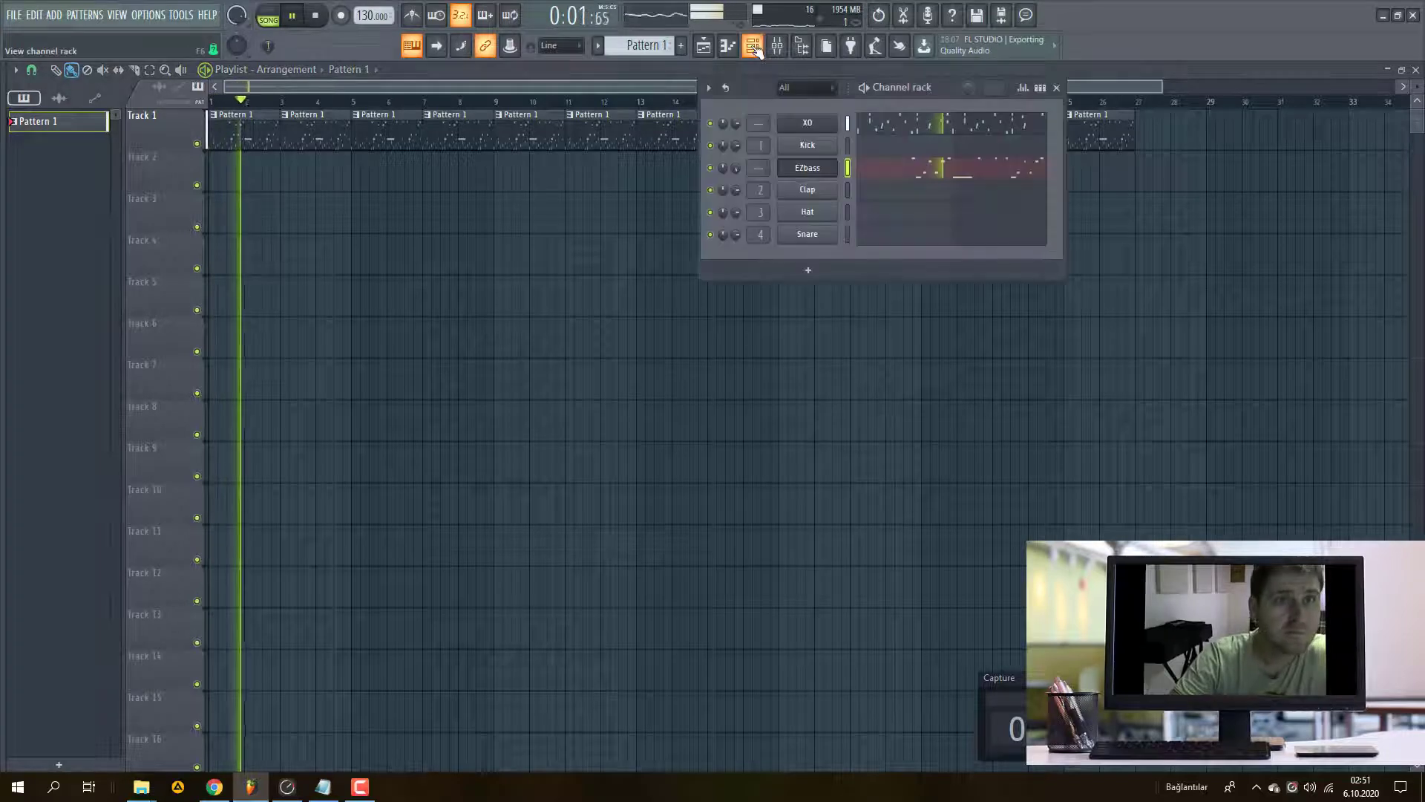
{"action": "left_click", "coordinate": [922, 176]}
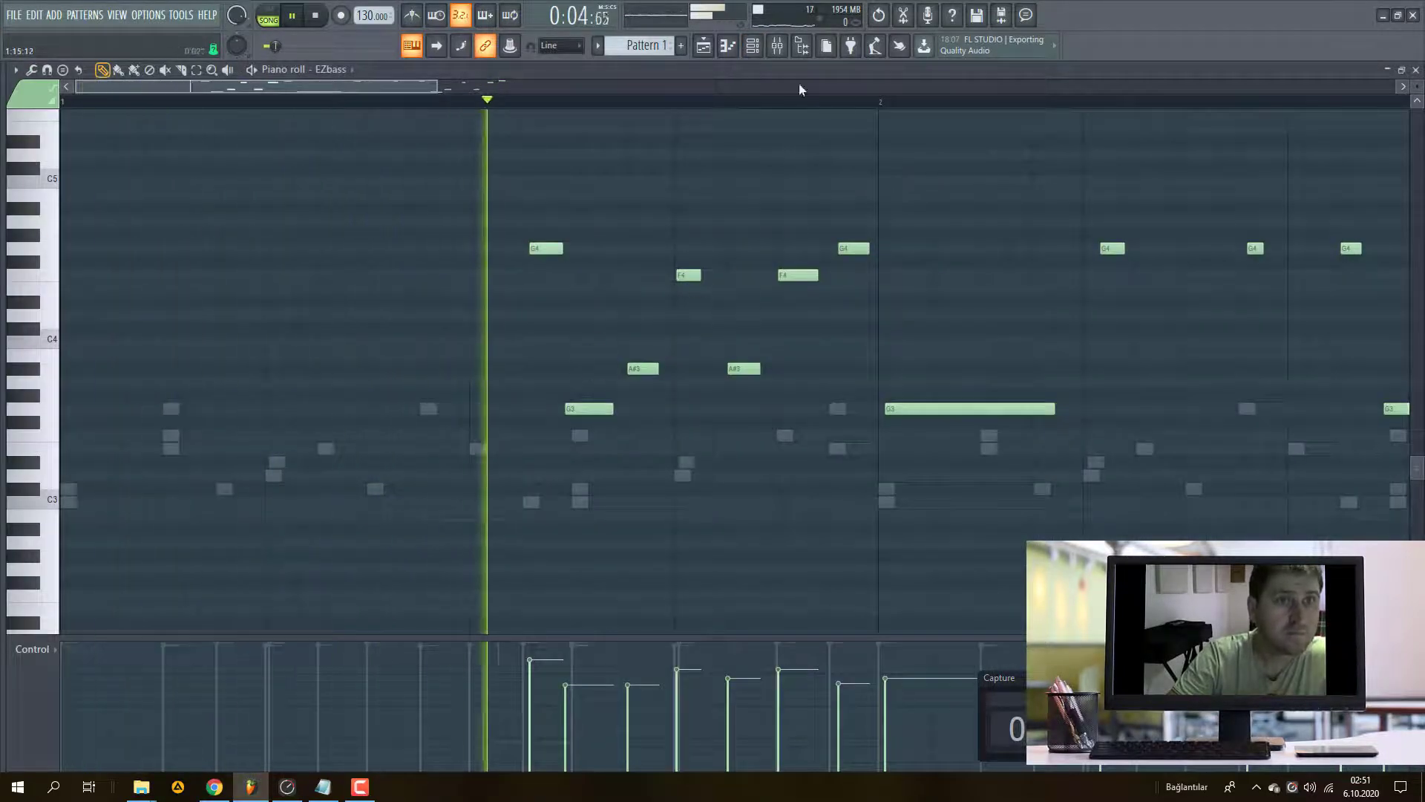
{"action": "key", "text": "ctrl+a"}
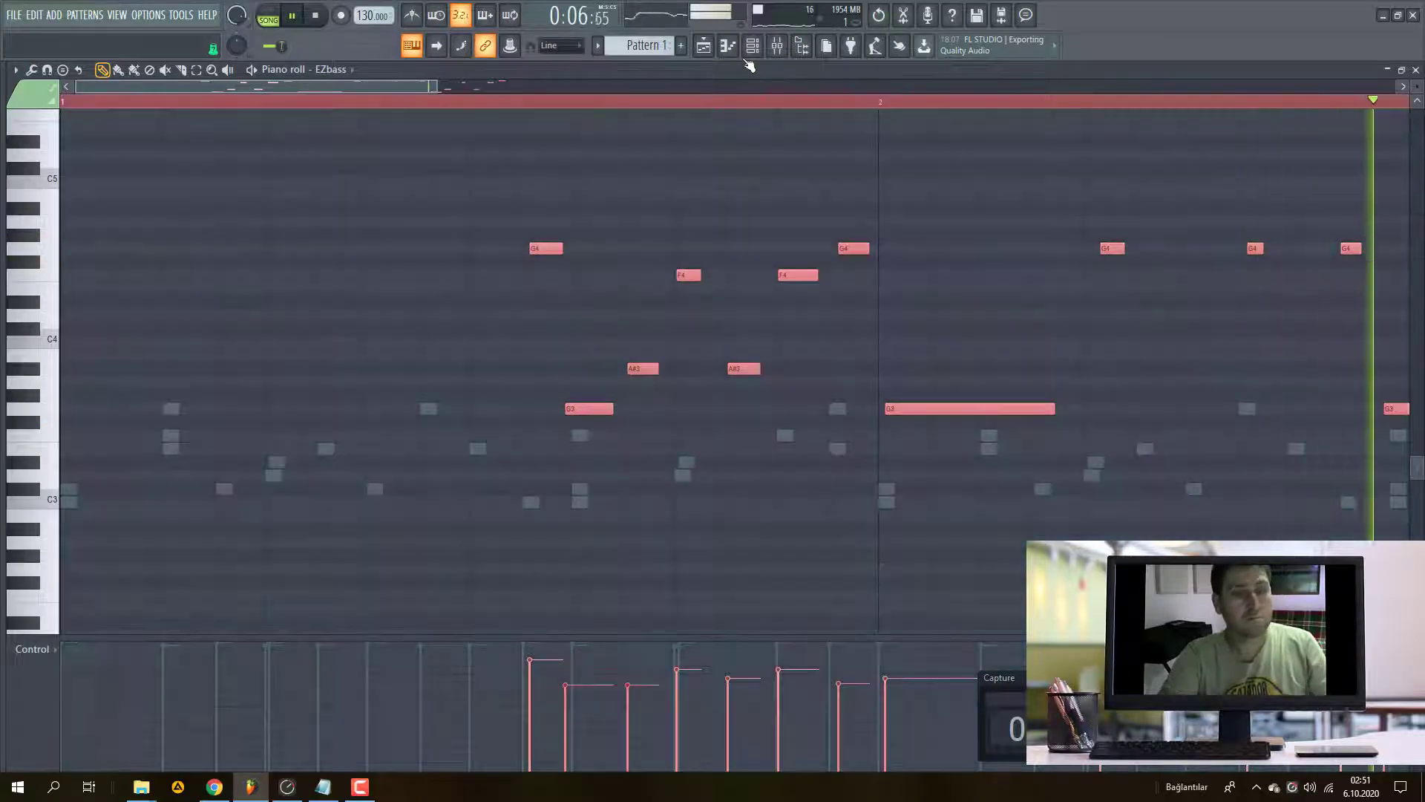
{"action": "key", "text": "Delete"}
{"action": "left_click", "coordinate": [703, 46]}
{"action": "left_click", "coordinate": [752, 46]}
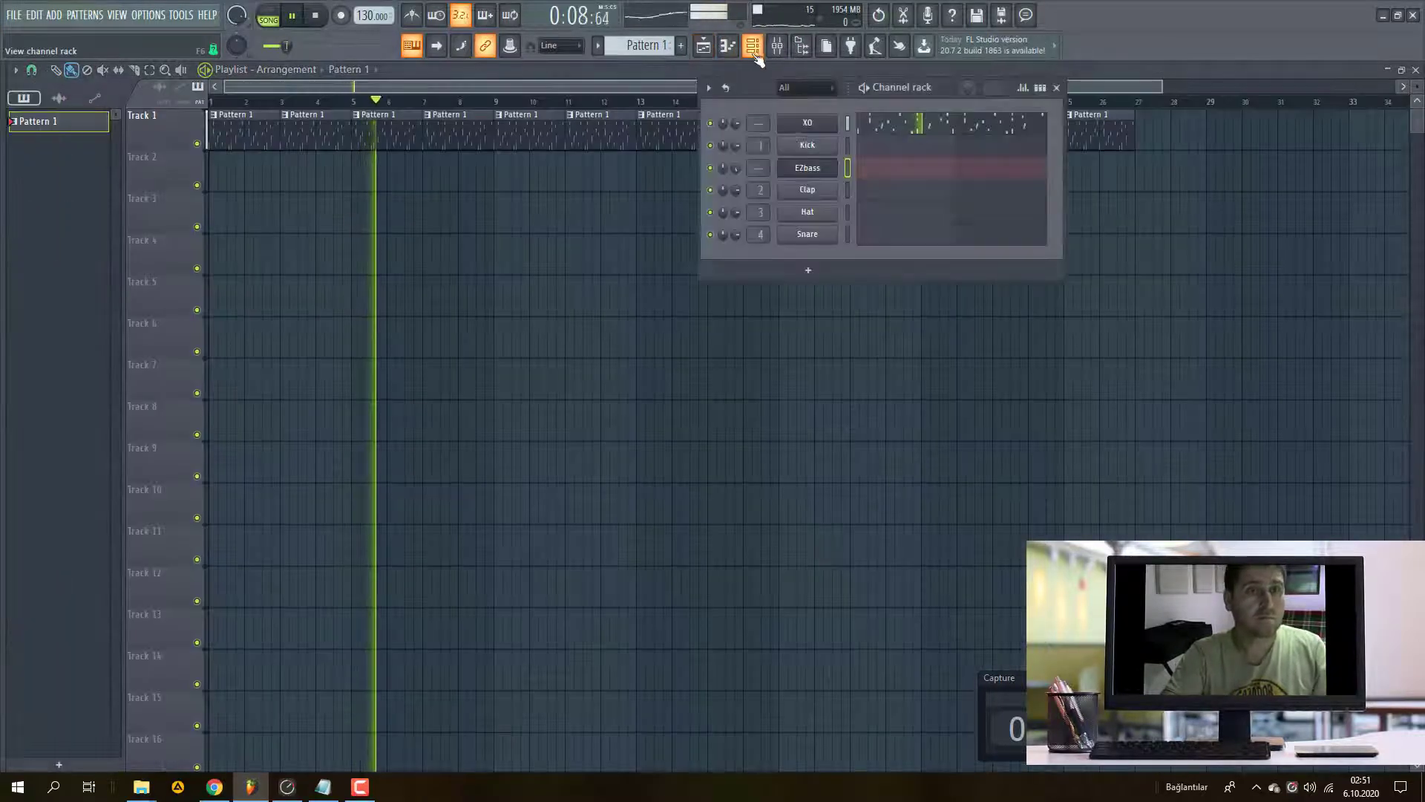
{"action": "key", "text": "space"}
- Open the EZbass plugin and play the song to check the recorded bass line in the grid editor, then stop playback
{"action": "left_click", "coordinate": [812, 173]}
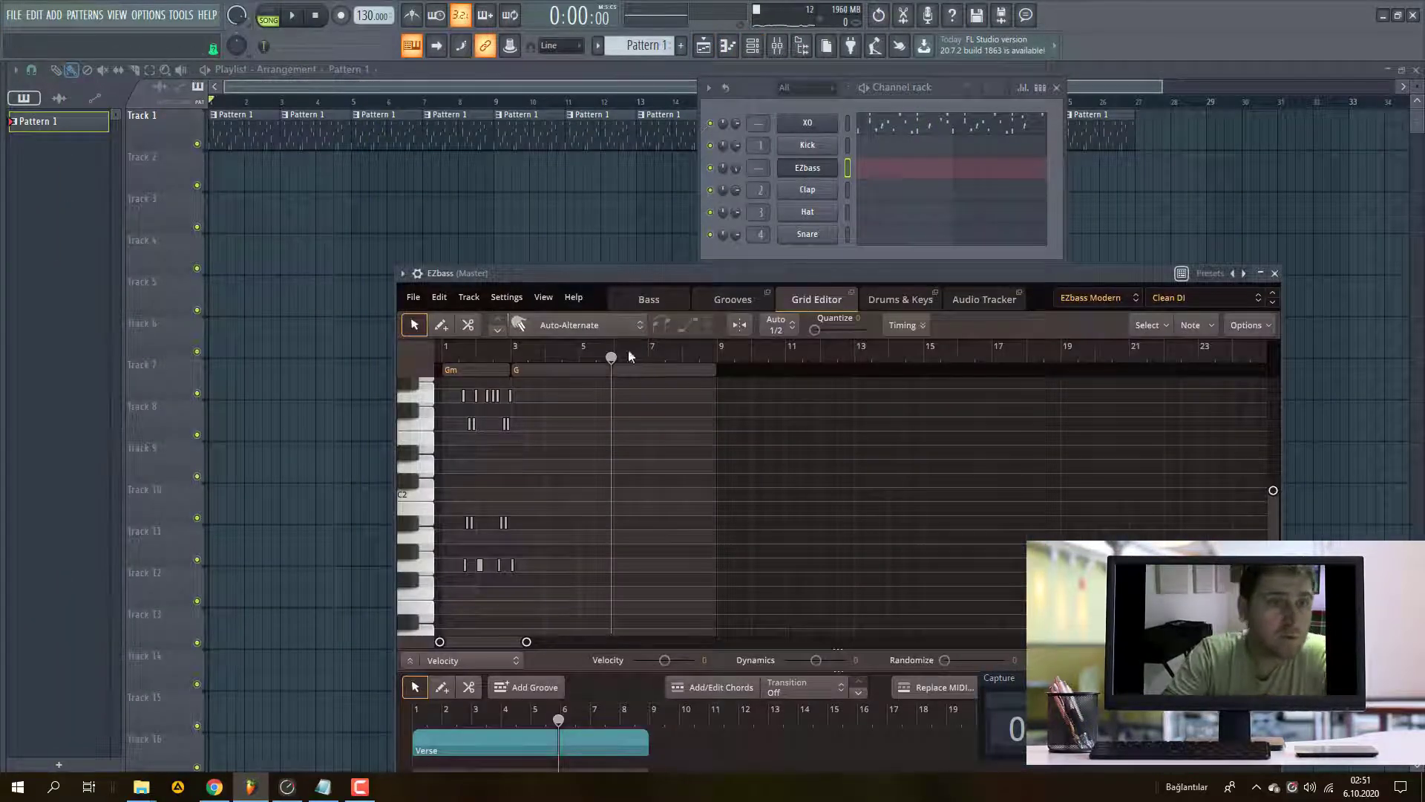
{"action": "key", "text": "space"}
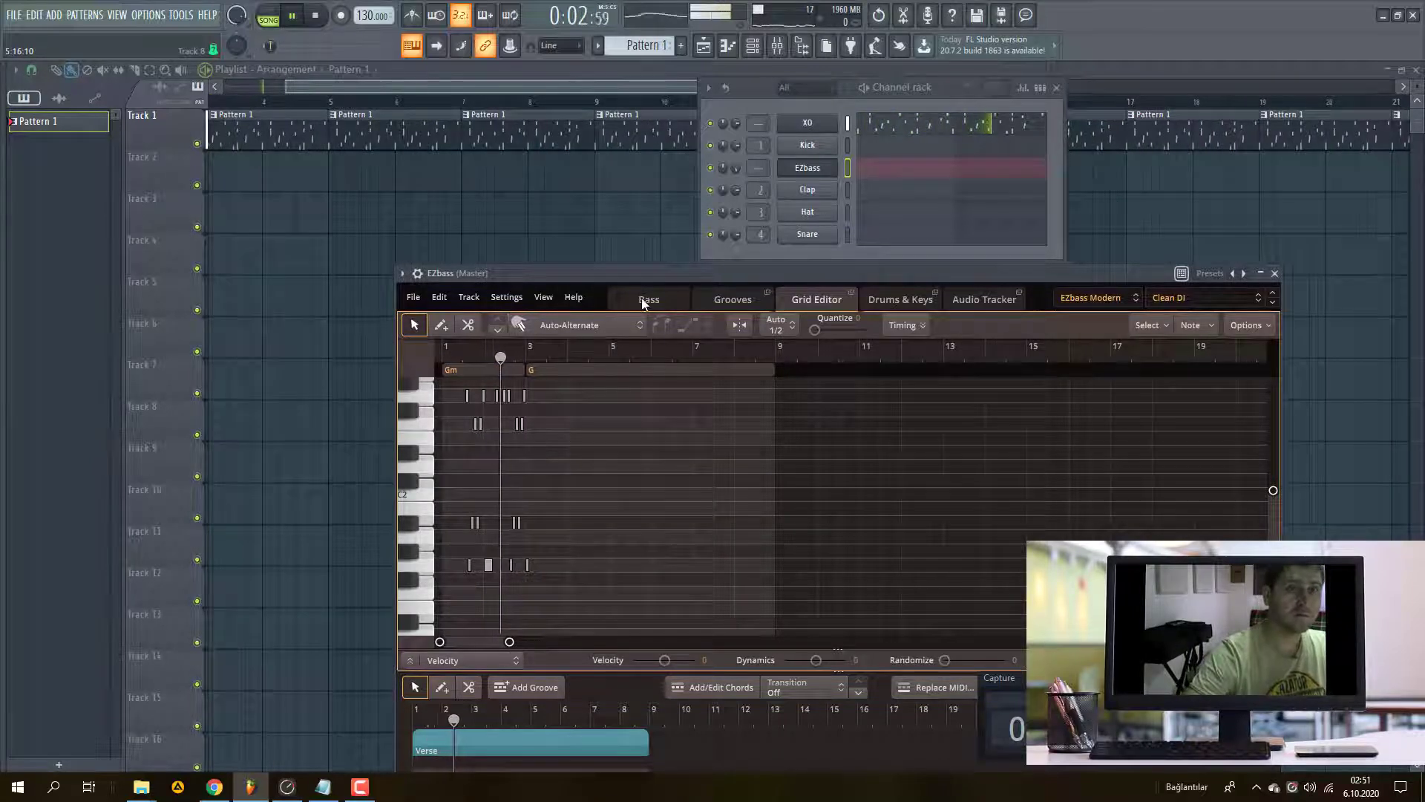
{"action": "left_click_drag", "start_coordinate": [688, 278], "coordinate": [839, 178]}
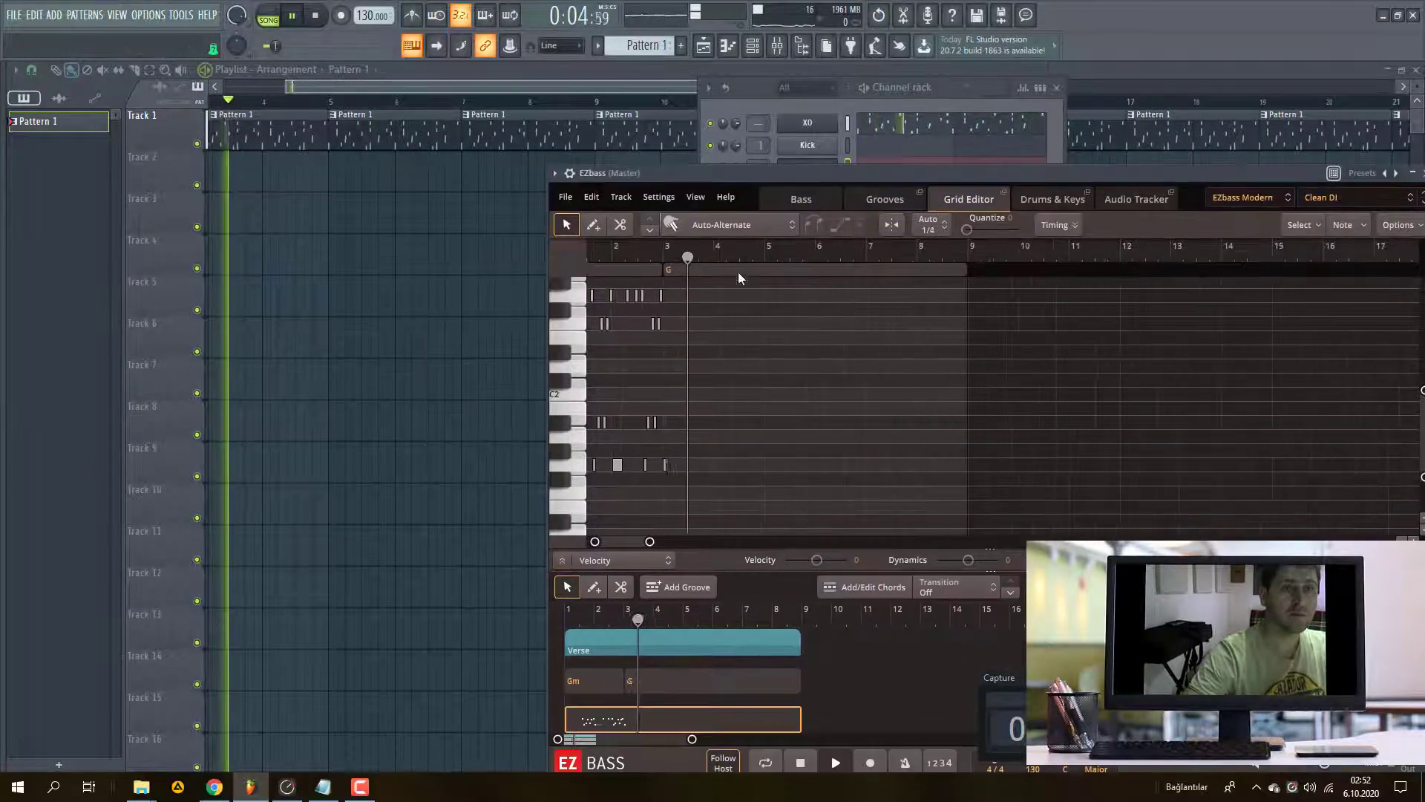
{"action": "key", "text": "space"}
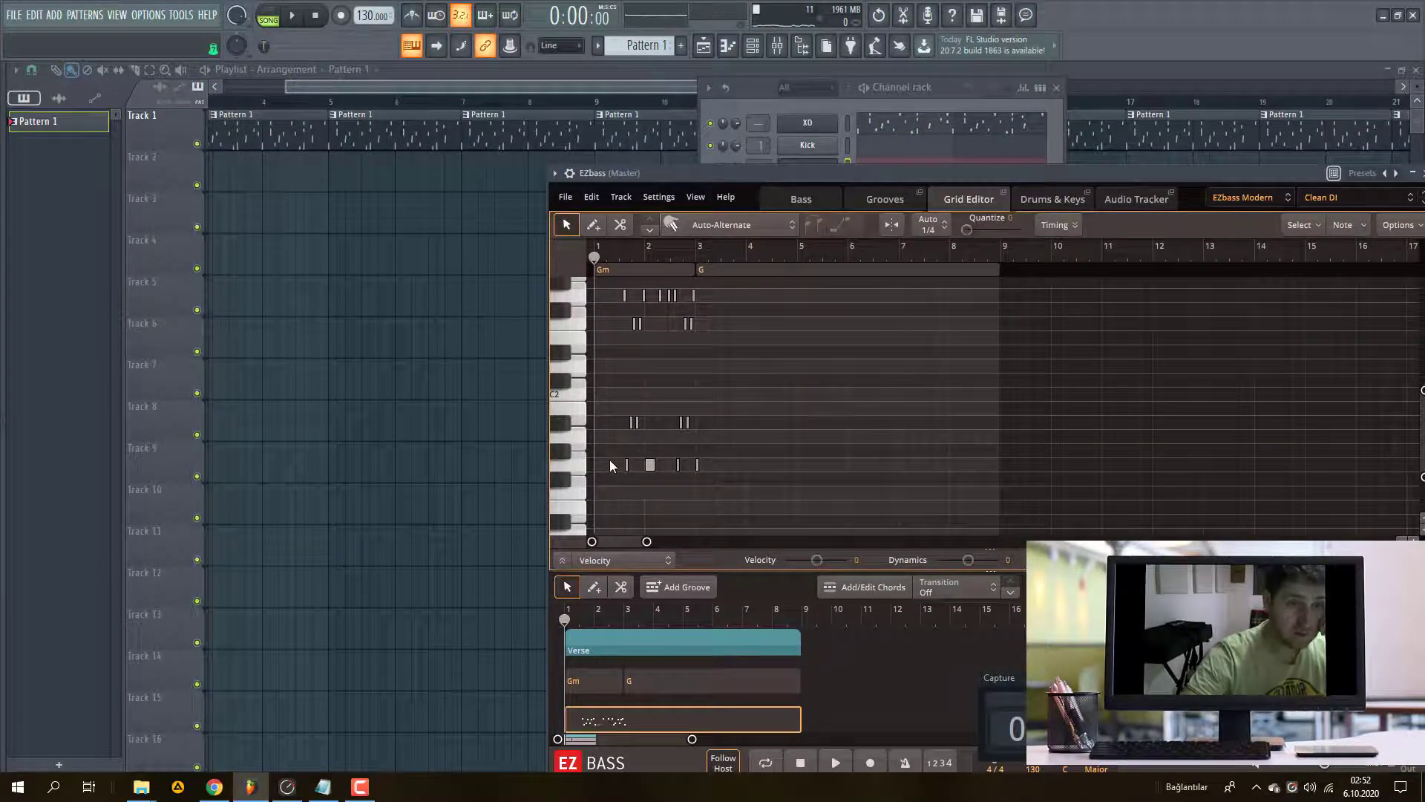
- Copy the G1 note at bar 2 to the start of bar 1 and bring the whole EZbass window into view
{"action": "left_click", "coordinate": [652, 467]}
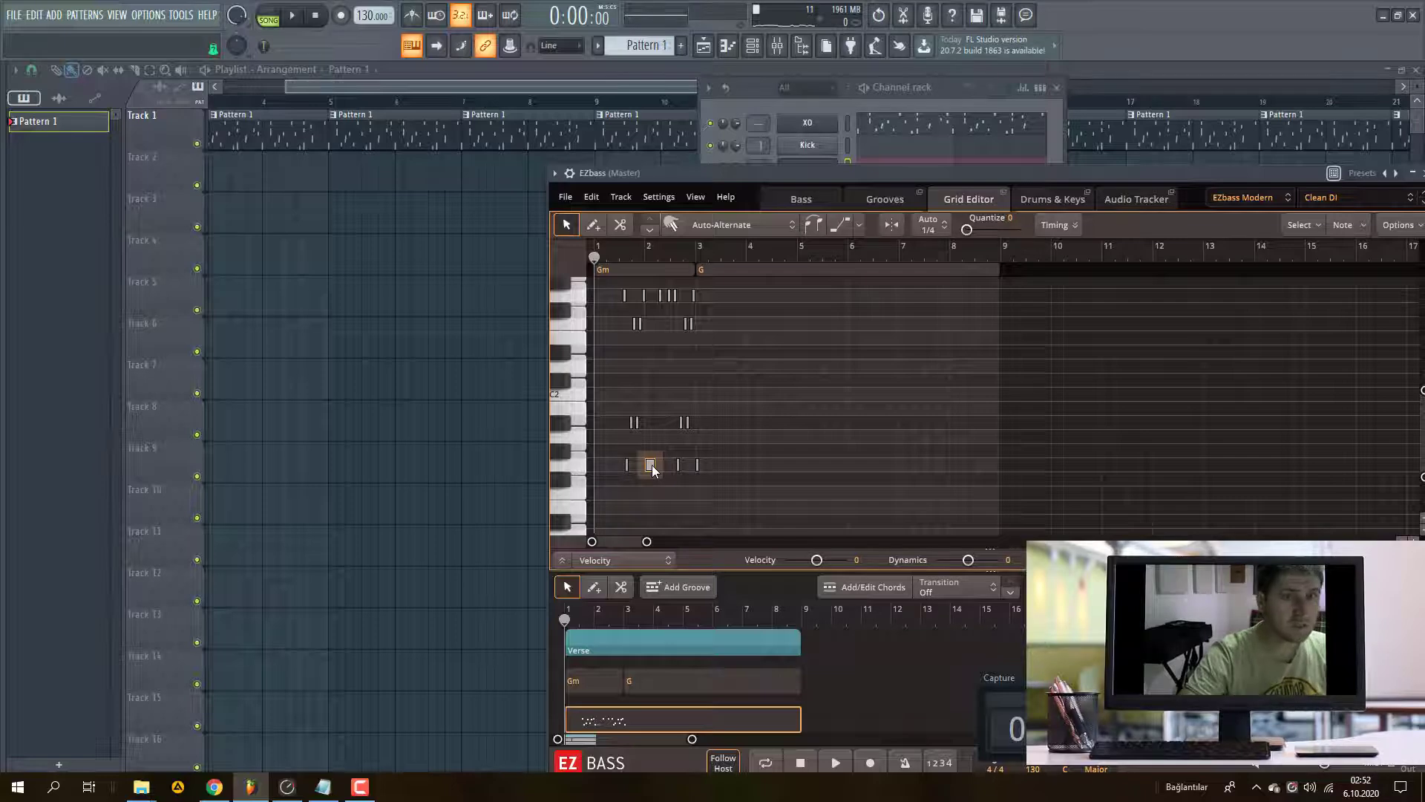
{"action": "left_click_drag", "start_coordinate": [652, 468], "coordinate": [596, 467]}
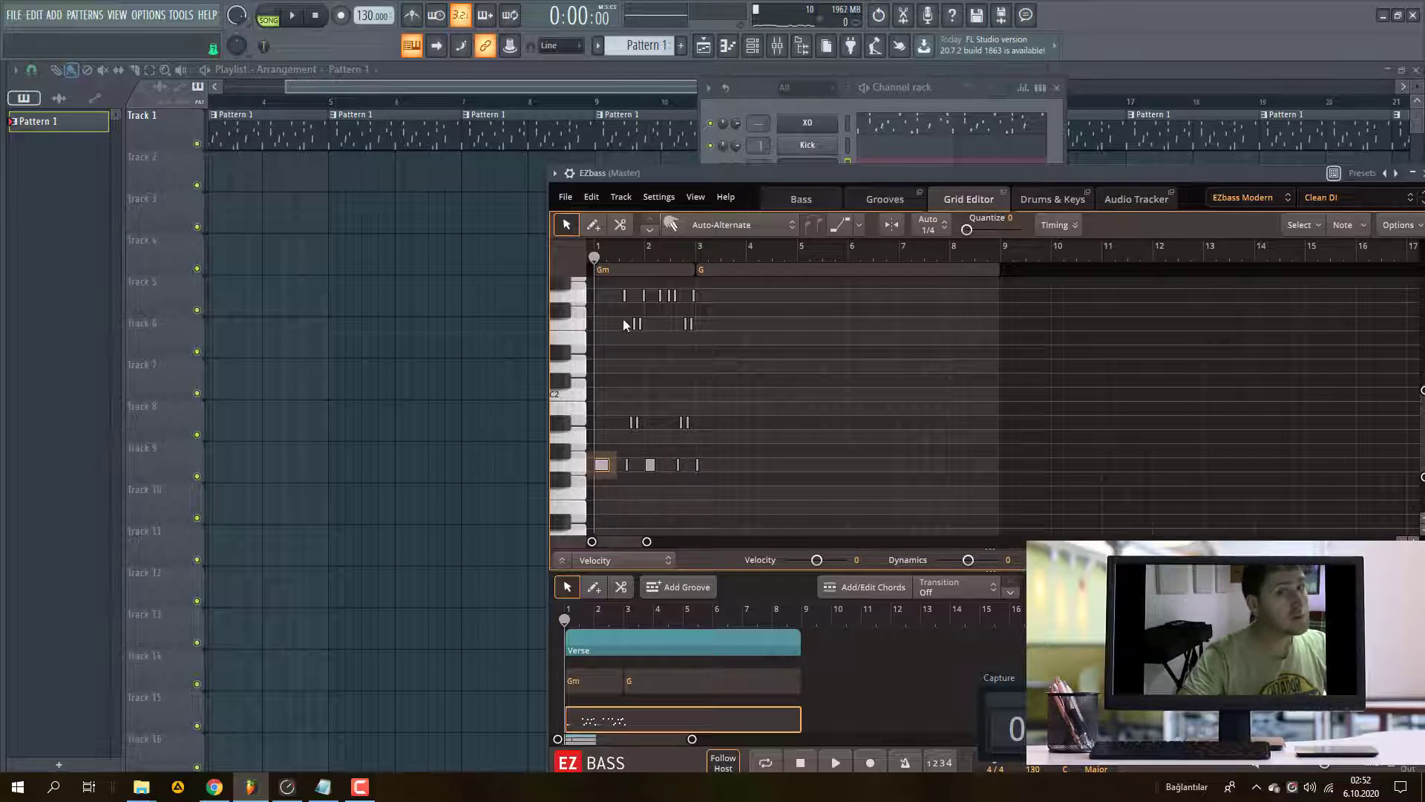
{"action": "left_click_drag", "start_coordinate": [1283, 175], "coordinate": [1009, 156]}
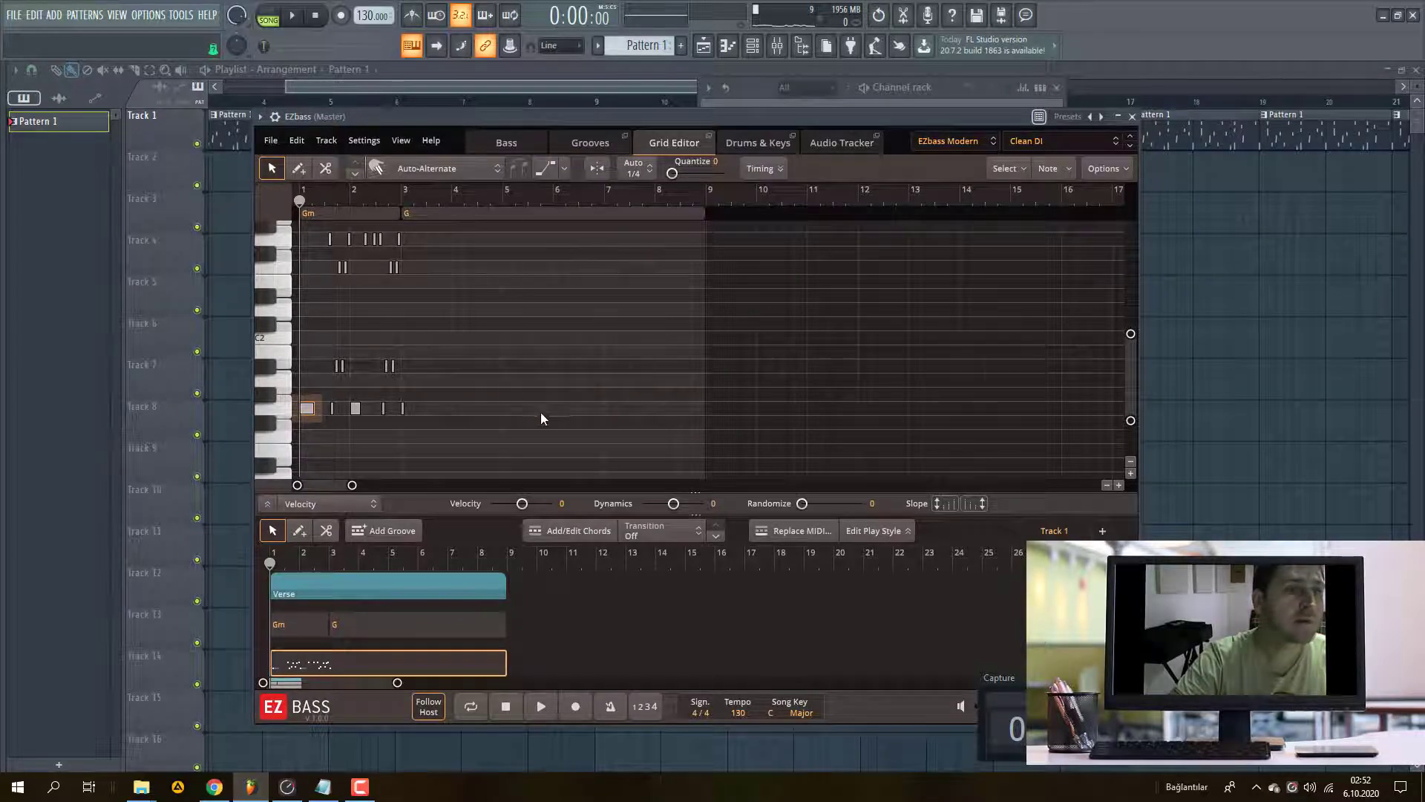
- Try a slide from the first G1 note up to G2, listen to it with the song, and delete the slide's target note
{"action": "scroll", "coordinate": [475, 446], "scroll_direction": "up", "scroll_amount": 4}
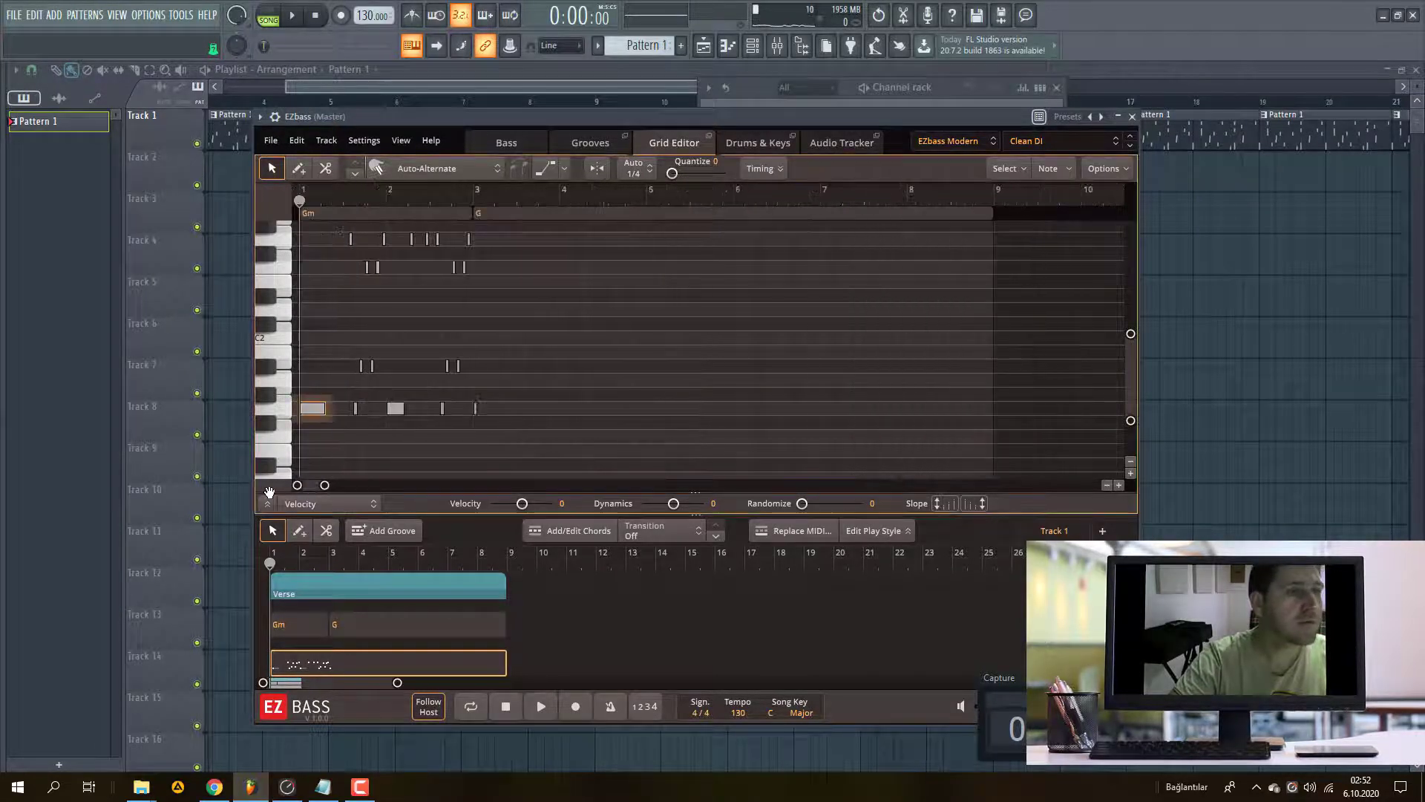
{"action": "scroll", "coordinate": [321, 327], "scroll_direction": "up", "scroll_amount": 2}
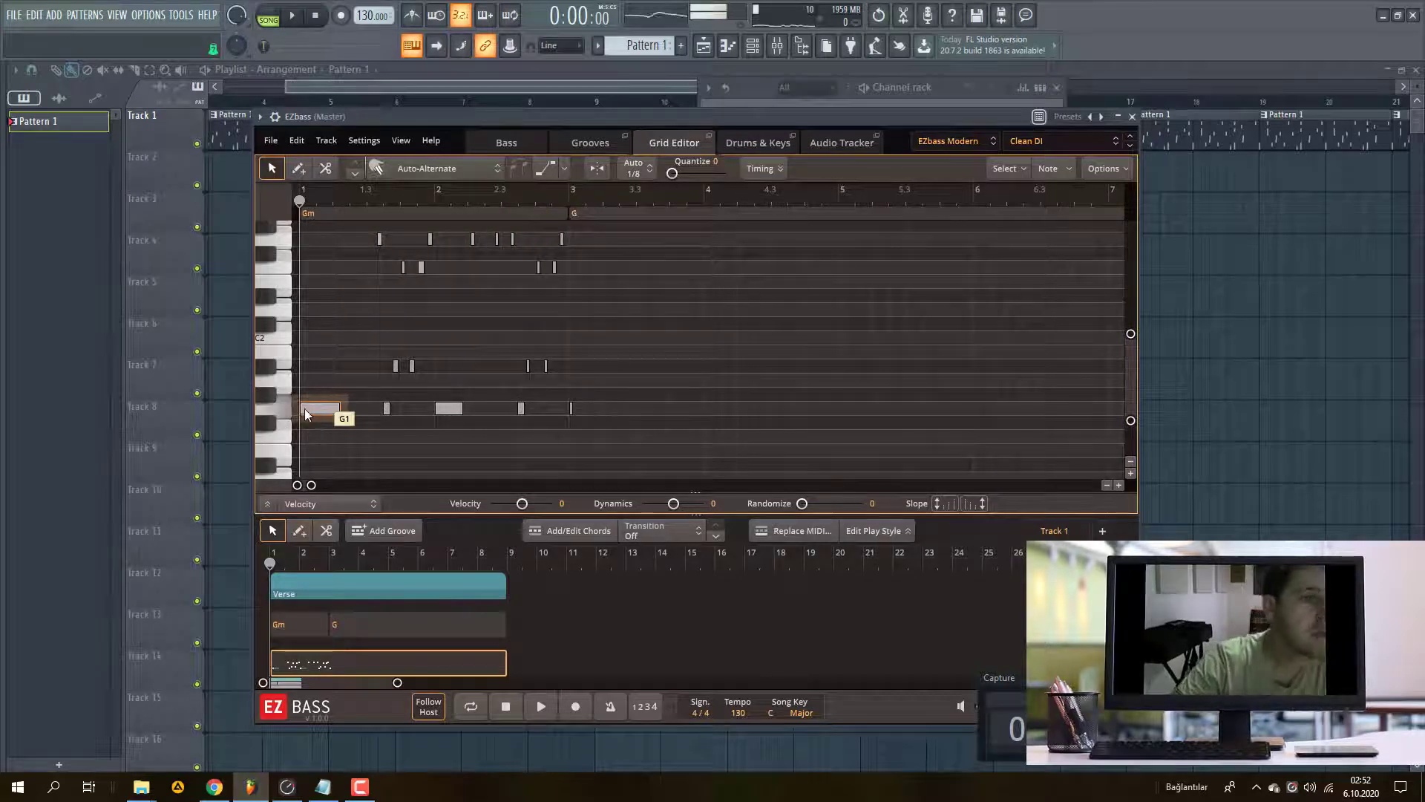
{"action": "left_click", "coordinate": [544, 167]}
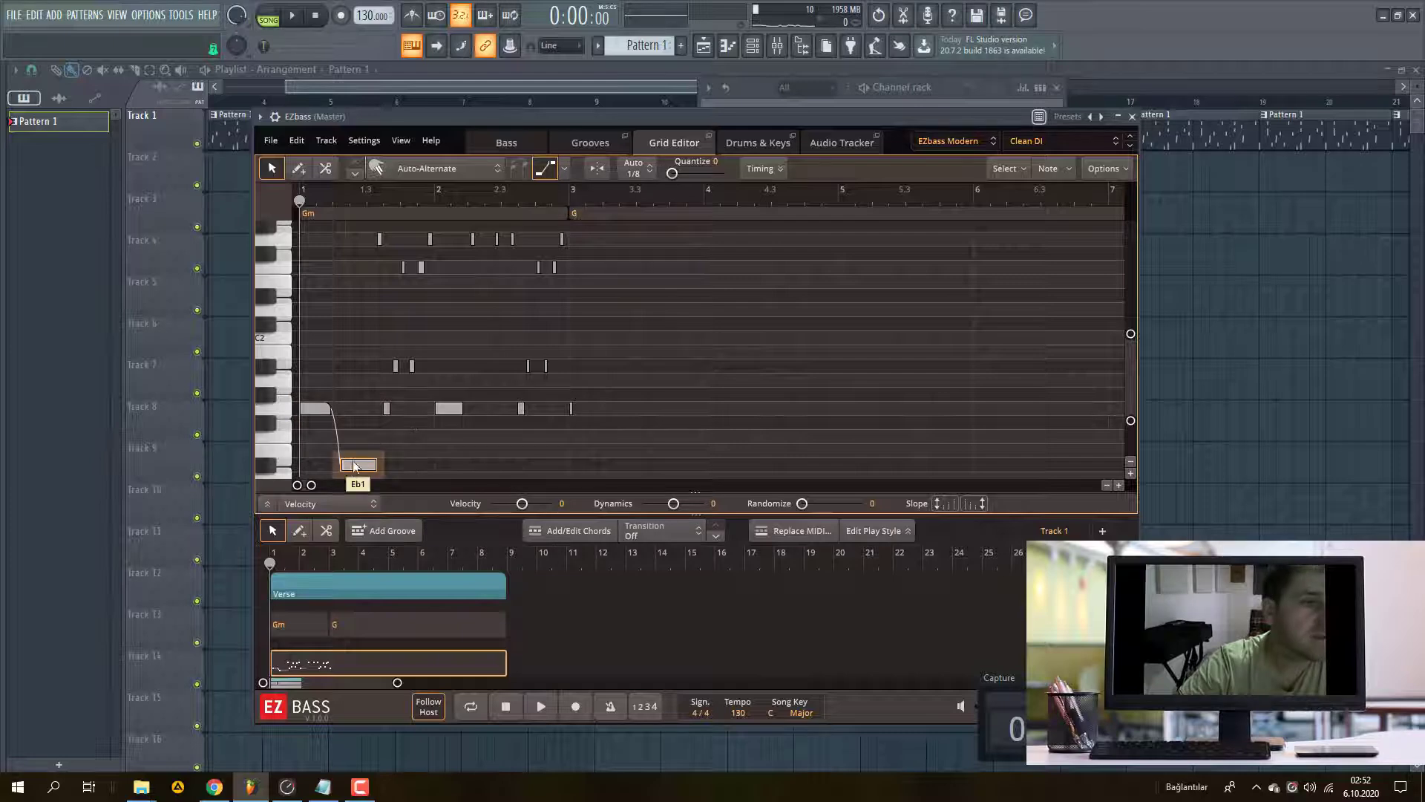
{"action": "left_click_drag", "start_coordinate": [354, 466], "coordinate": [349, 242]}
{"action": "key", "text": "space"}
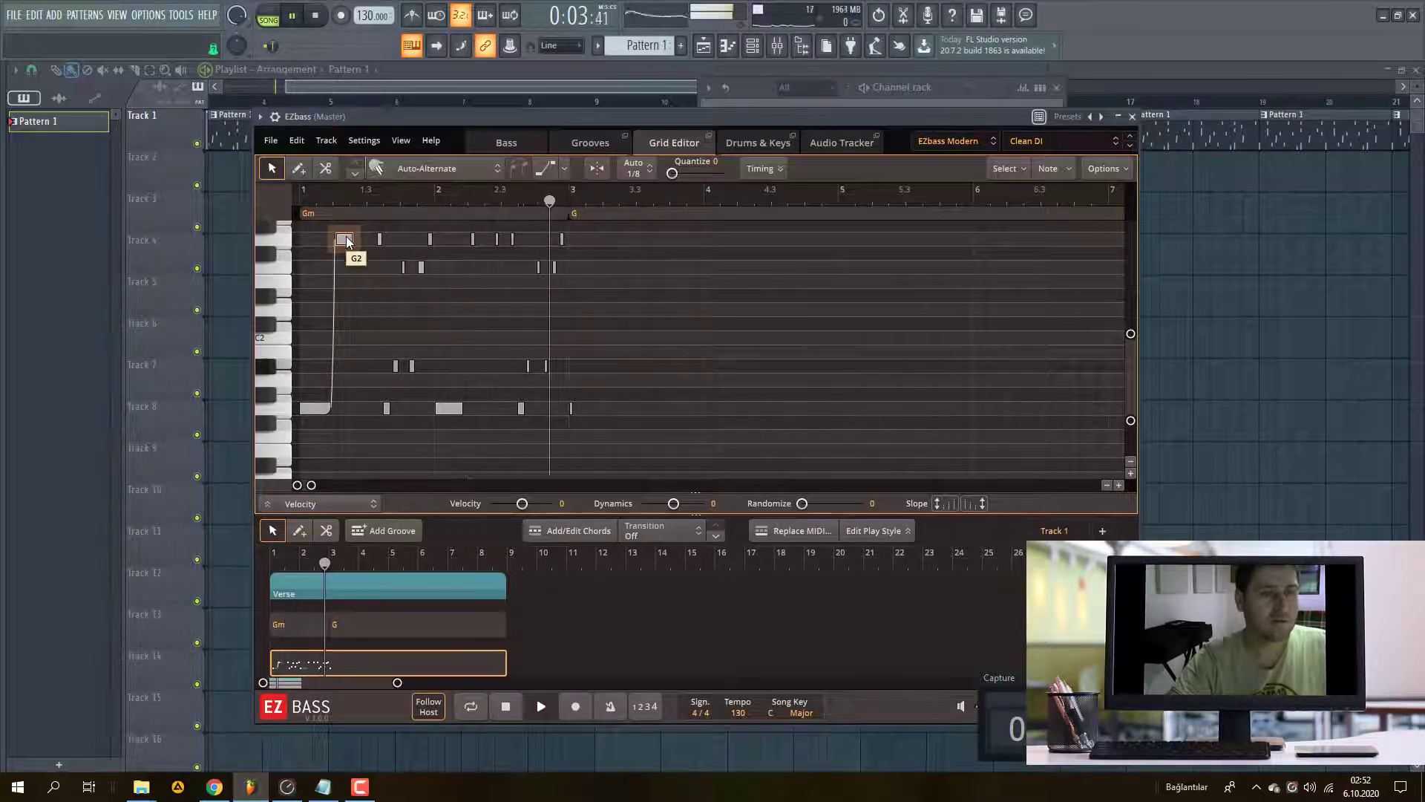
{"action": "key", "text": "space"}
{"action": "left_click_drag", "start_coordinate": [347, 242], "coordinate": [337, 245]}
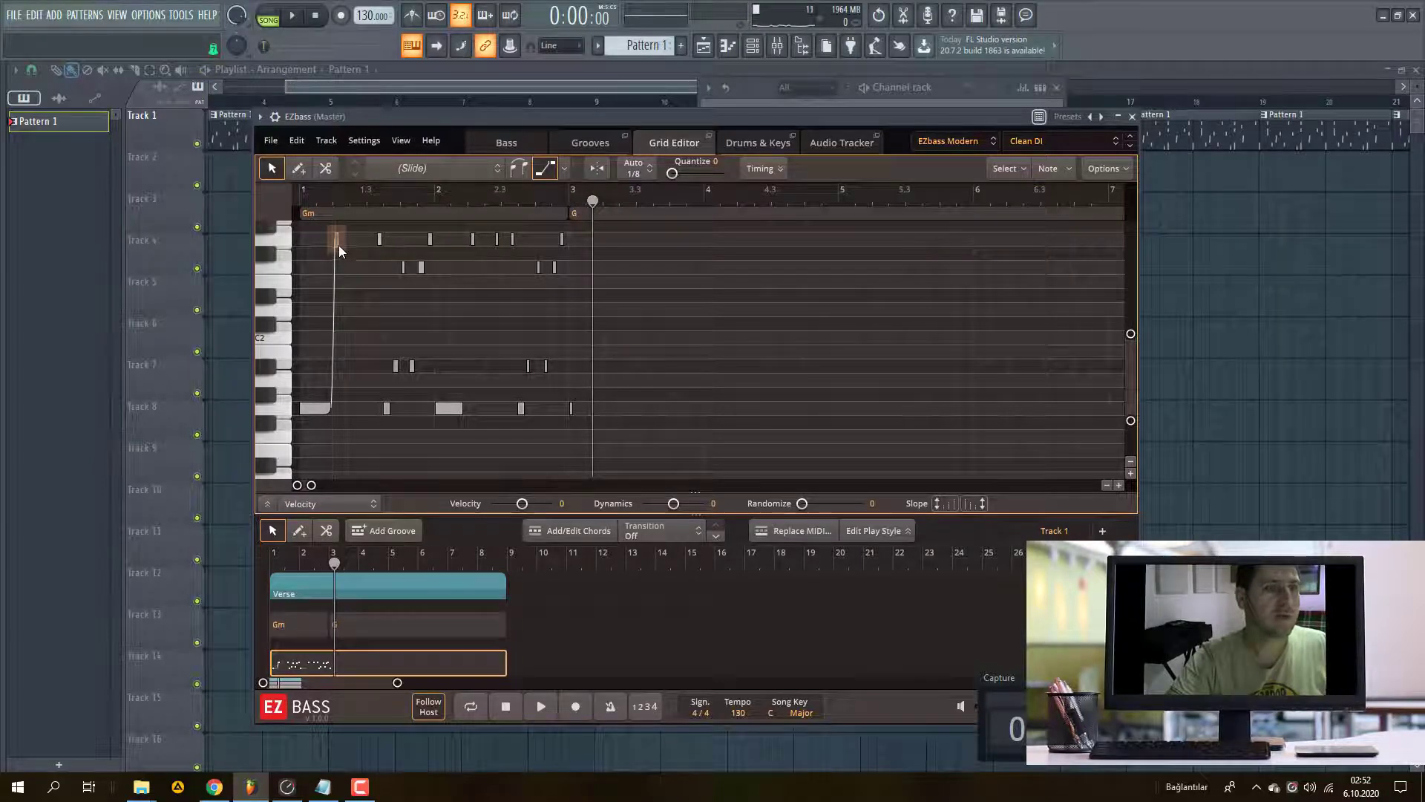
{"action": "key", "text": "Delete"}
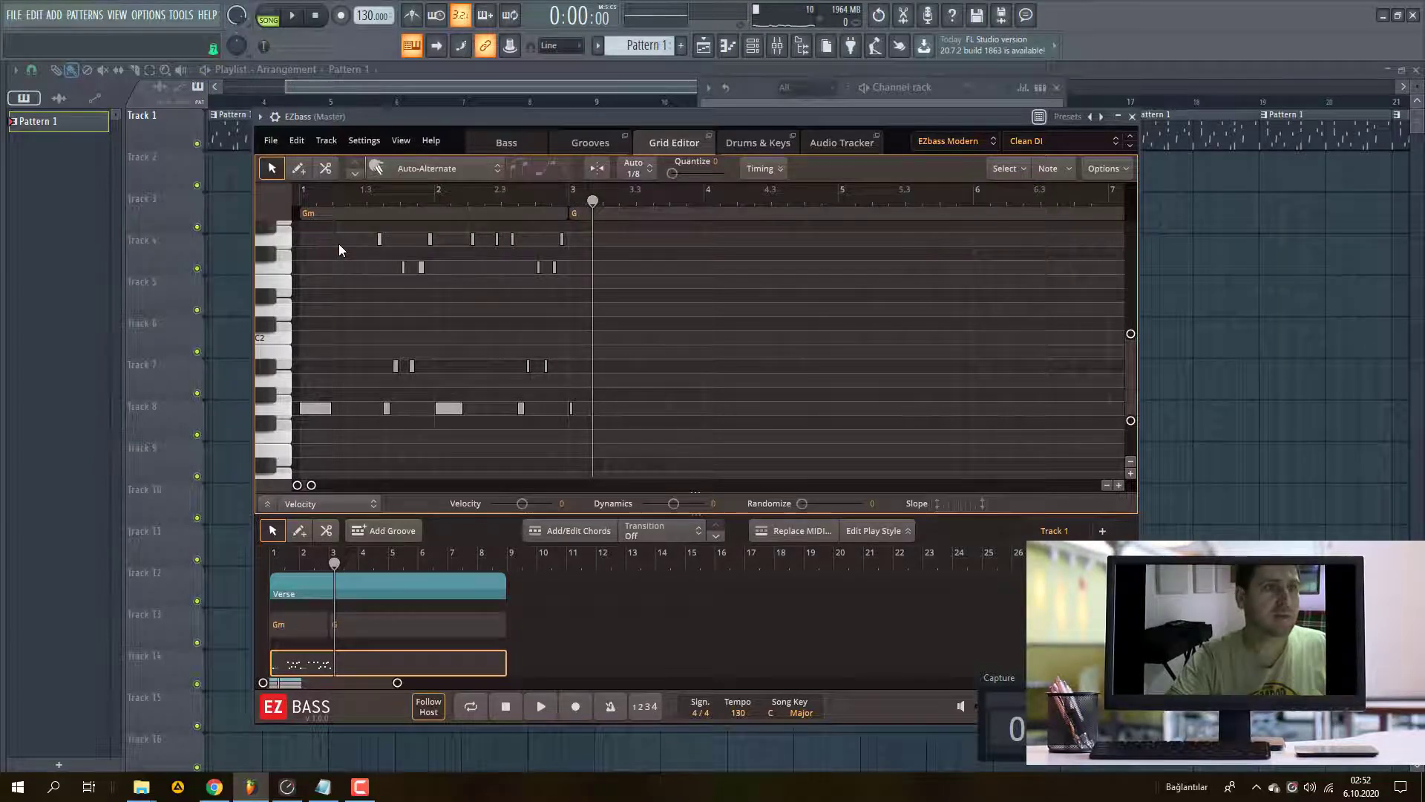
- Apply the Slide In articulation to the G1 note at bar 1 and play the song to hear it
{"action": "left_click", "coordinate": [315, 409]}
{"action": "left_click", "coordinate": [562, 168]}
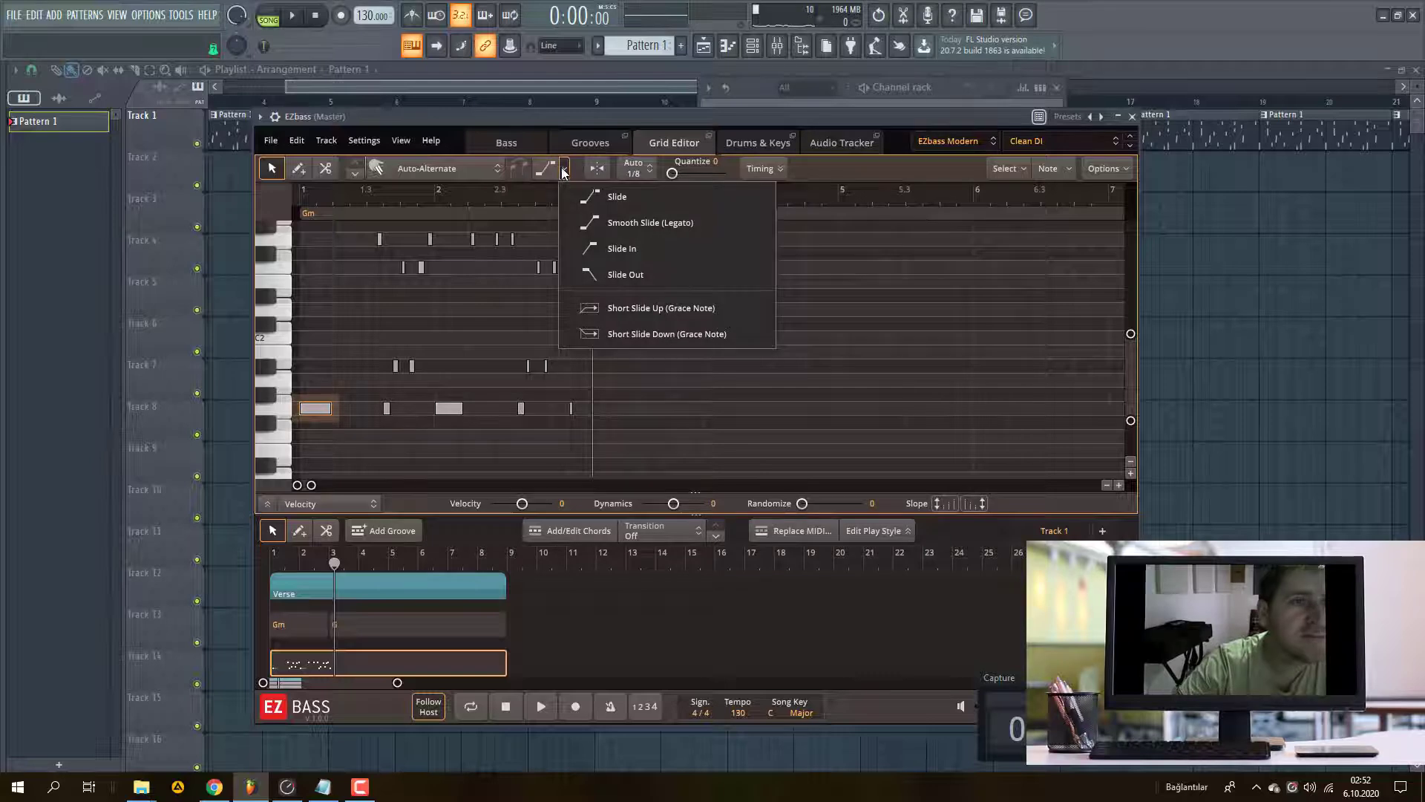
{"action": "left_click", "coordinate": [591, 250]}
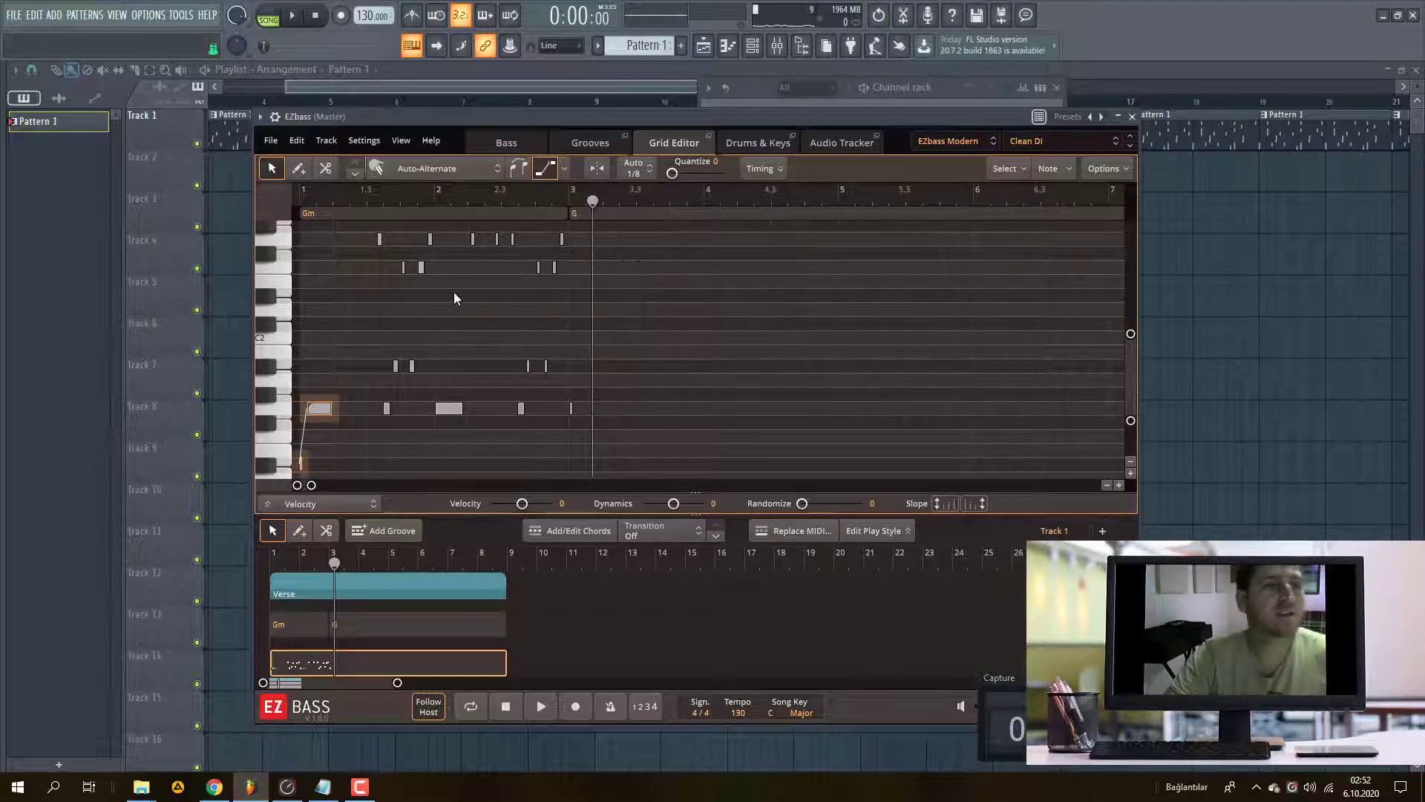
{"action": "key", "text": "space"}
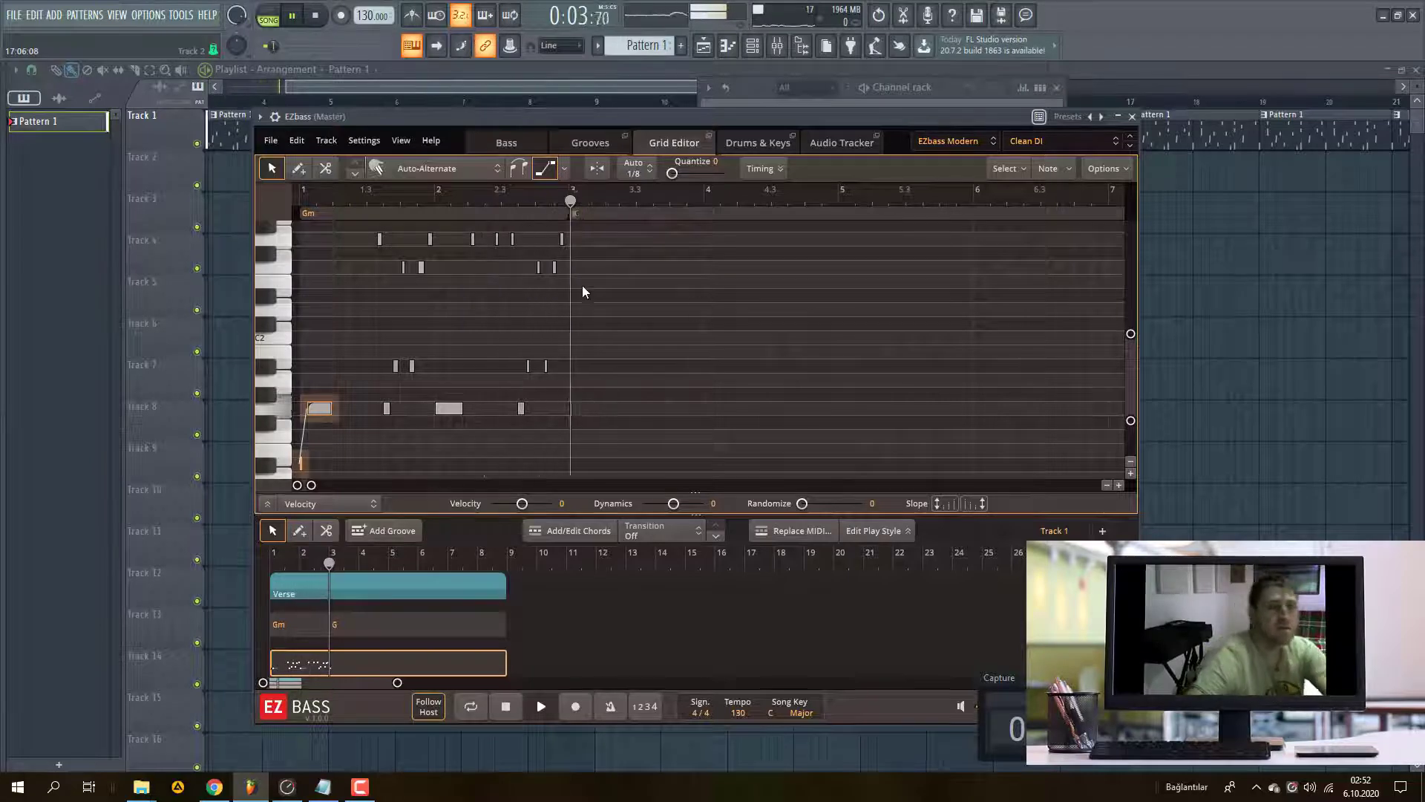
- Zoom in on the bass notes, move the EZbass window aside and replay the song from the start
{"action": "scroll", "coordinate": [587, 301], "scroll_direction": "up", "scroll_amount": 3}
{"action": "left_click_drag", "start_coordinate": [685, 116], "coordinate": [868, 114]}
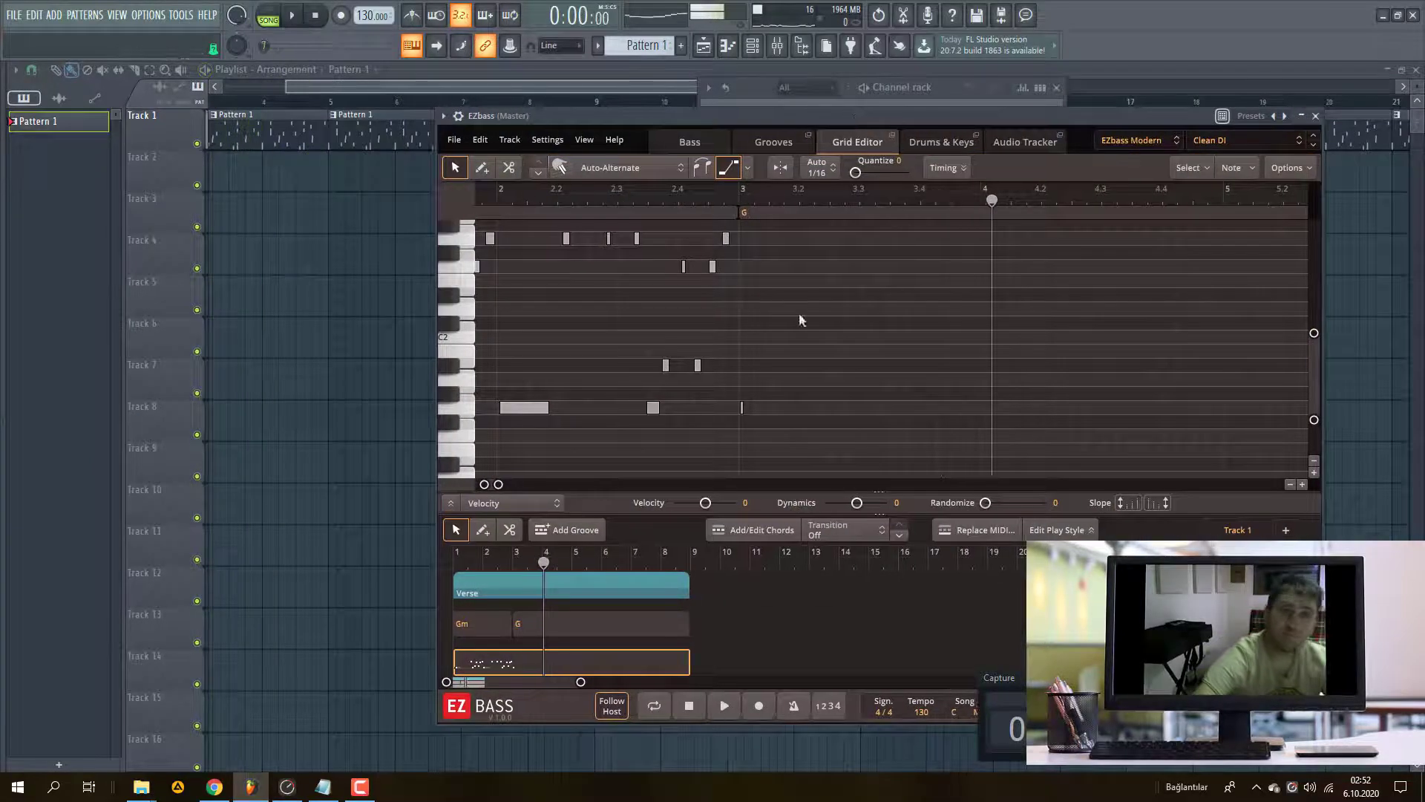
{"action": "key", "text": "space"}
{"action": "key", "text": "space"}
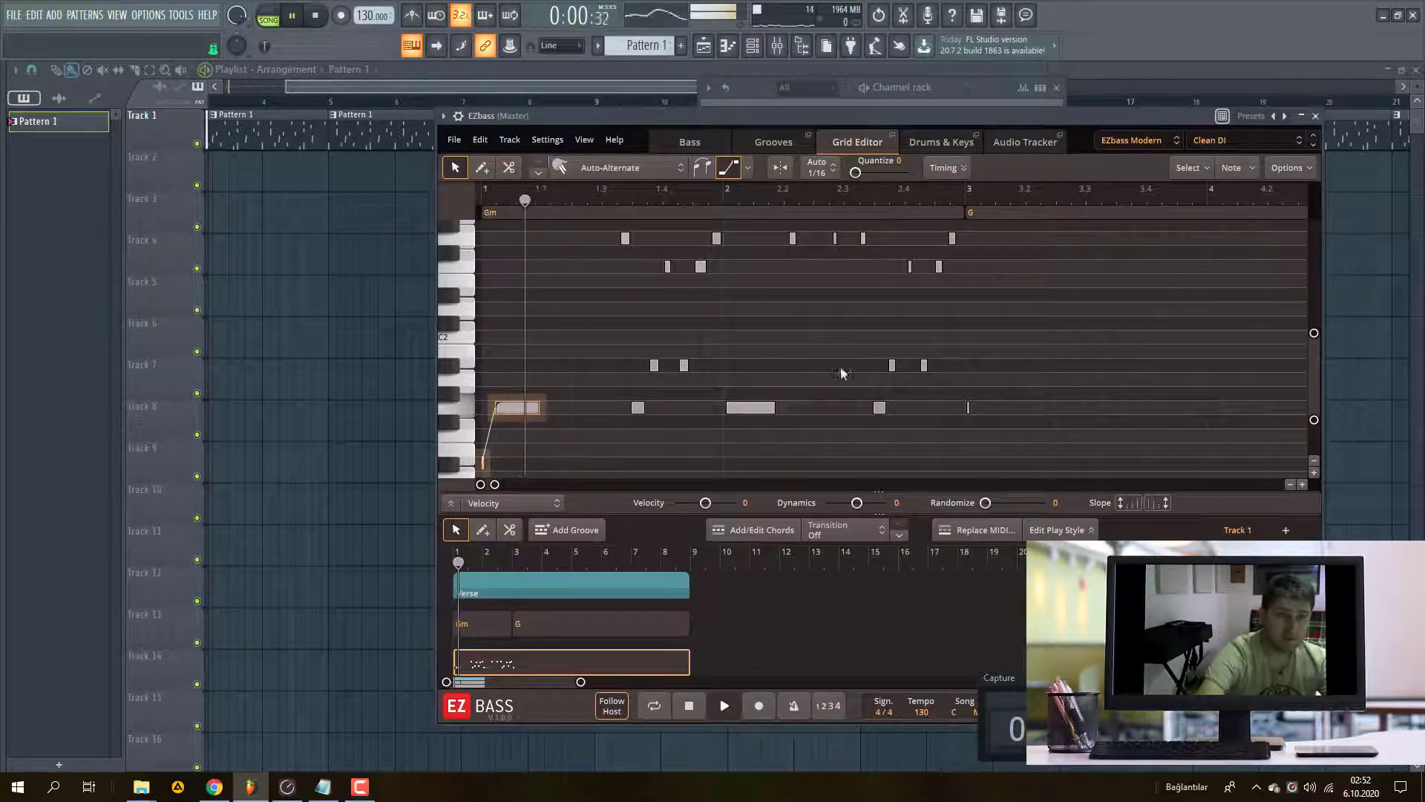
- Open the XO drum plugin from the channel rack and audition its presets up to Straight Steps with the song, then stop playback
{"action": "left_click_drag", "start_coordinate": [698, 117], "coordinate": [720, 246]}
{"action": "left_click", "coordinate": [808, 122]}
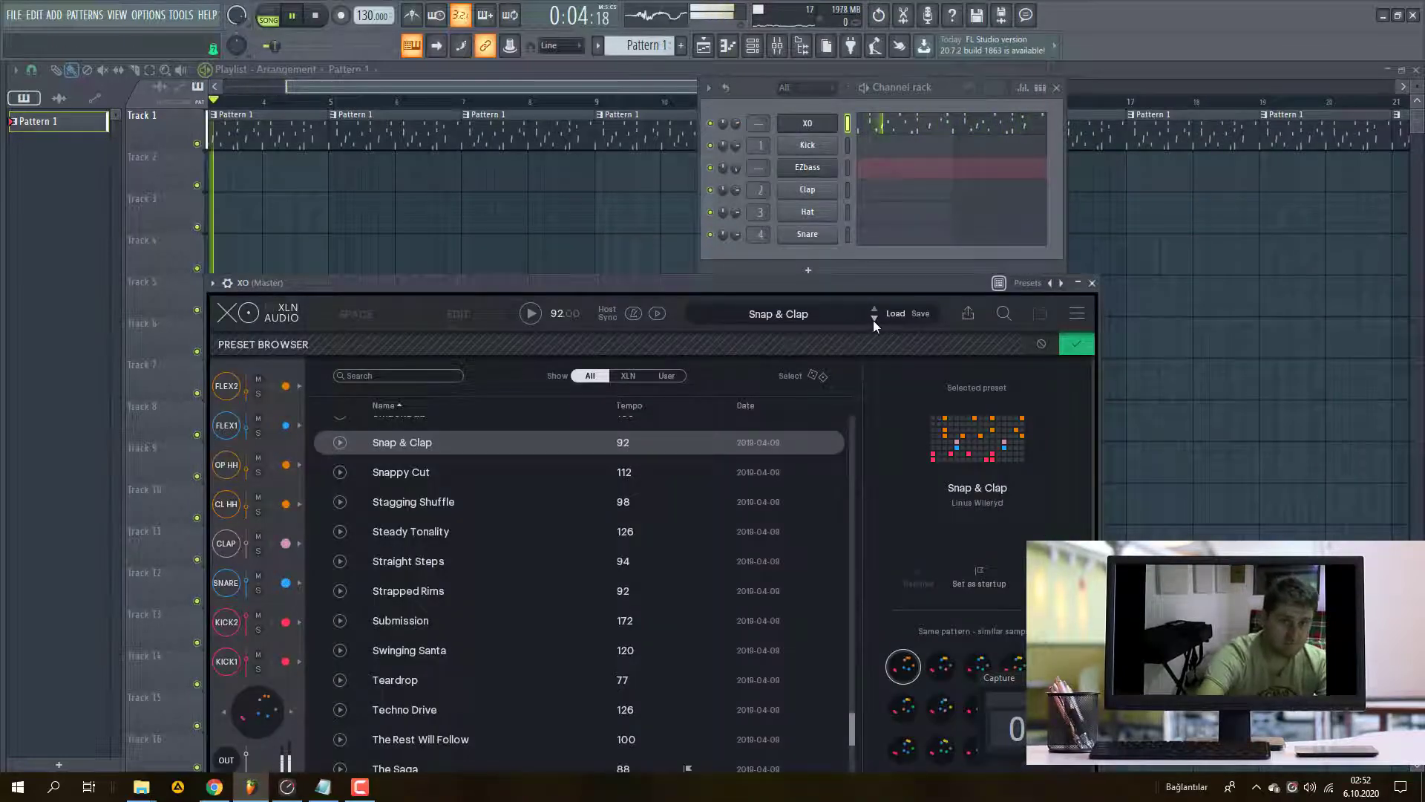
{"action": "left_click", "coordinate": [874, 319]}
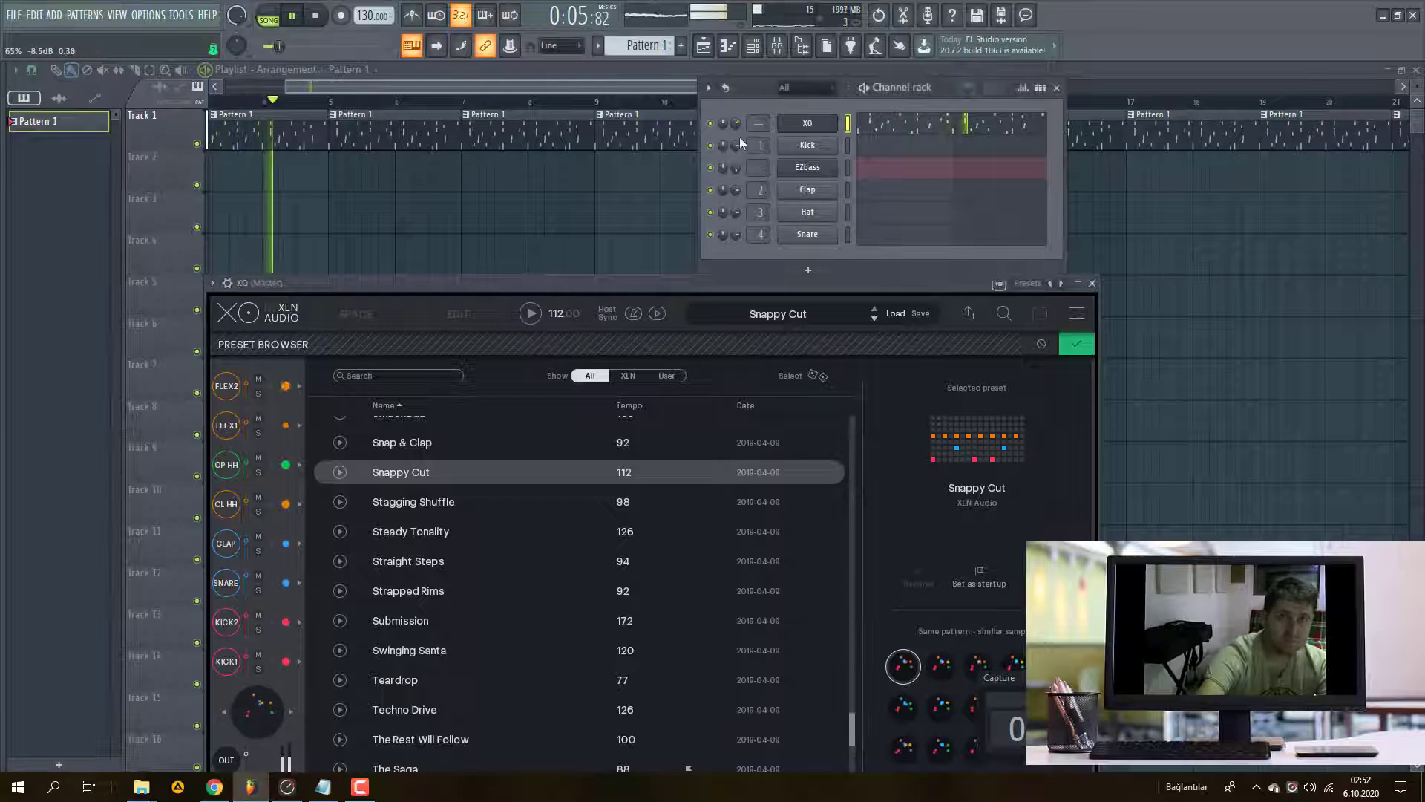
{"action": "left_click", "coordinate": [875, 319]}
{"action": "left_click", "coordinate": [875, 319]}
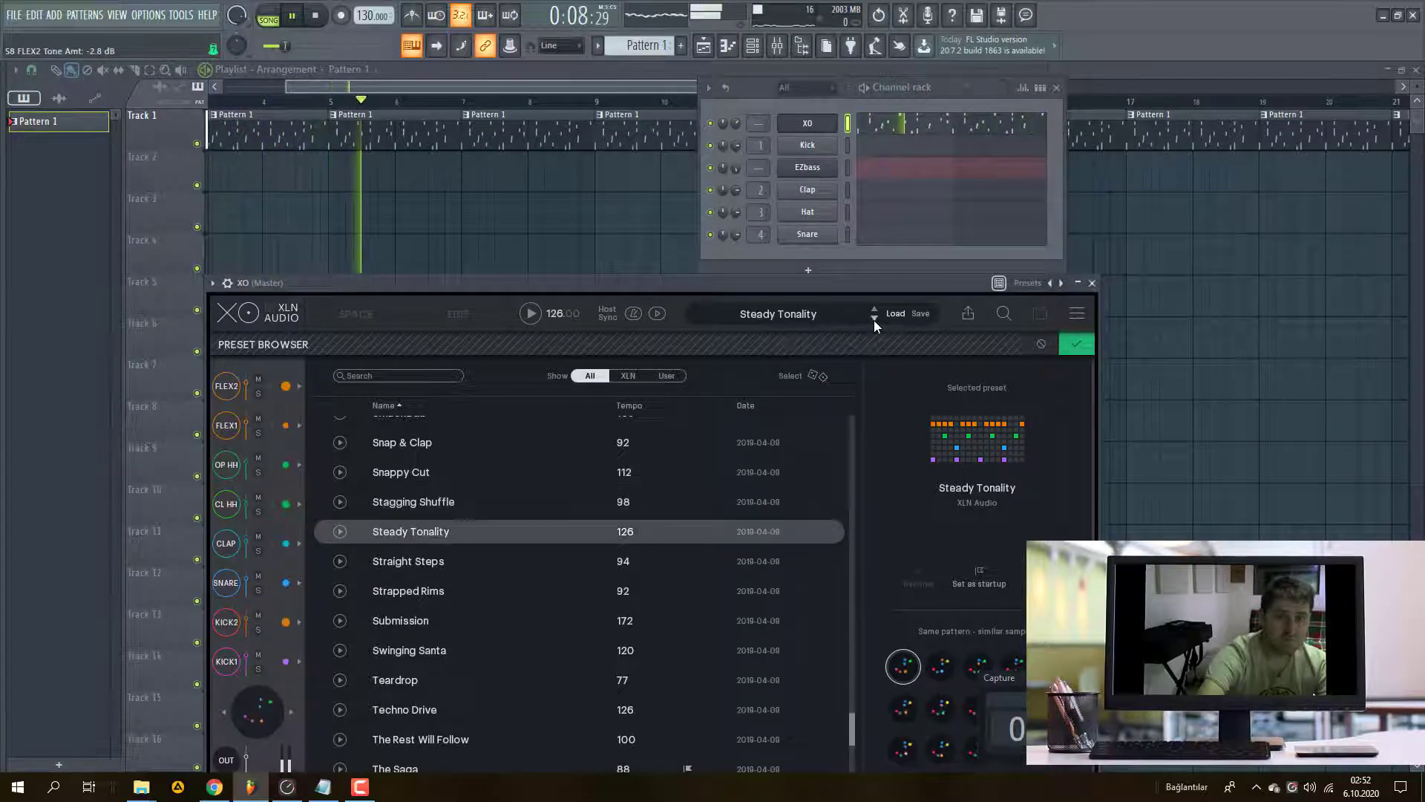
{"action": "left_click", "coordinate": [875, 319]}
{"action": "key", "text": "space"}
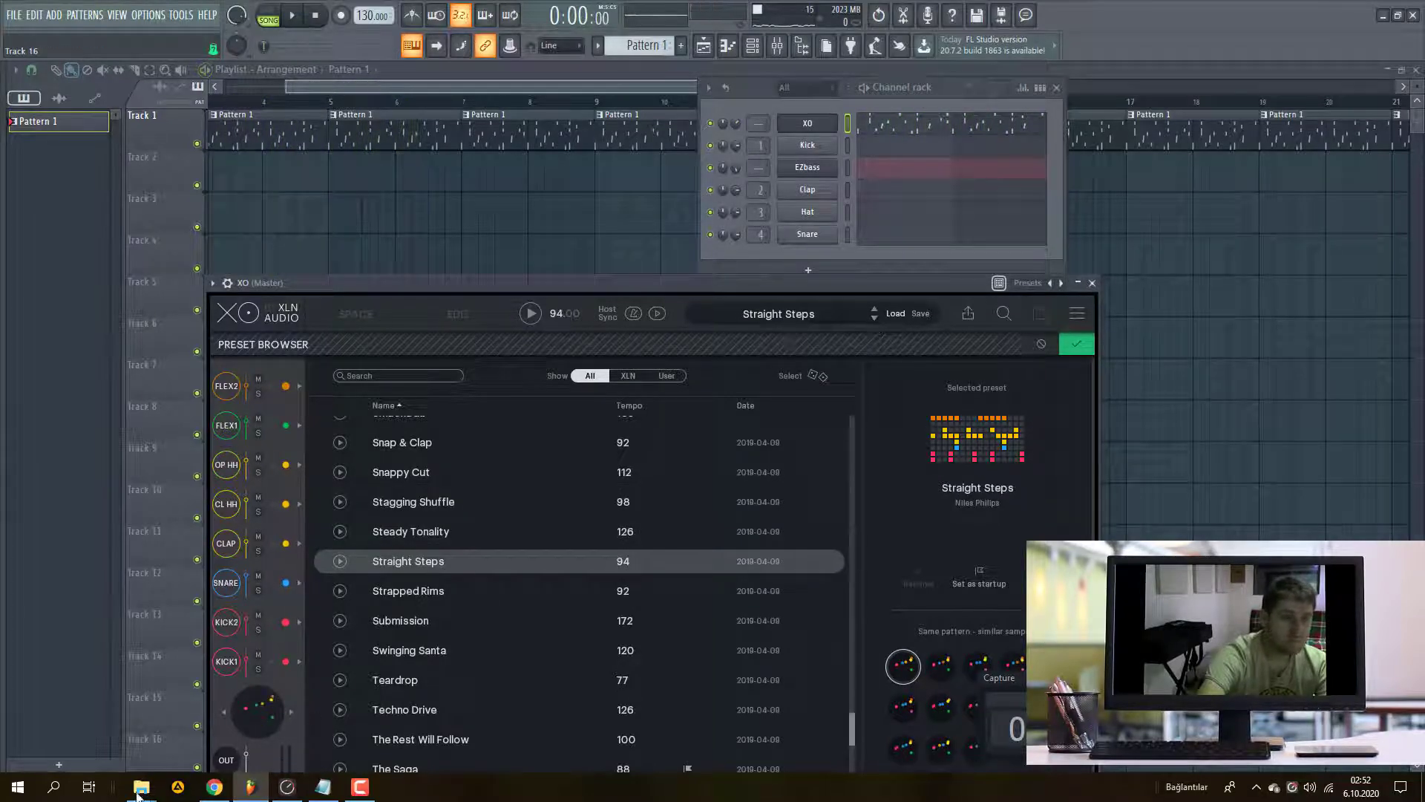
- Switch to Chrome to check the file upload progress on the dosya.tc page, then return to FL Studio
{"action": "left_click", "coordinate": [212, 788]}
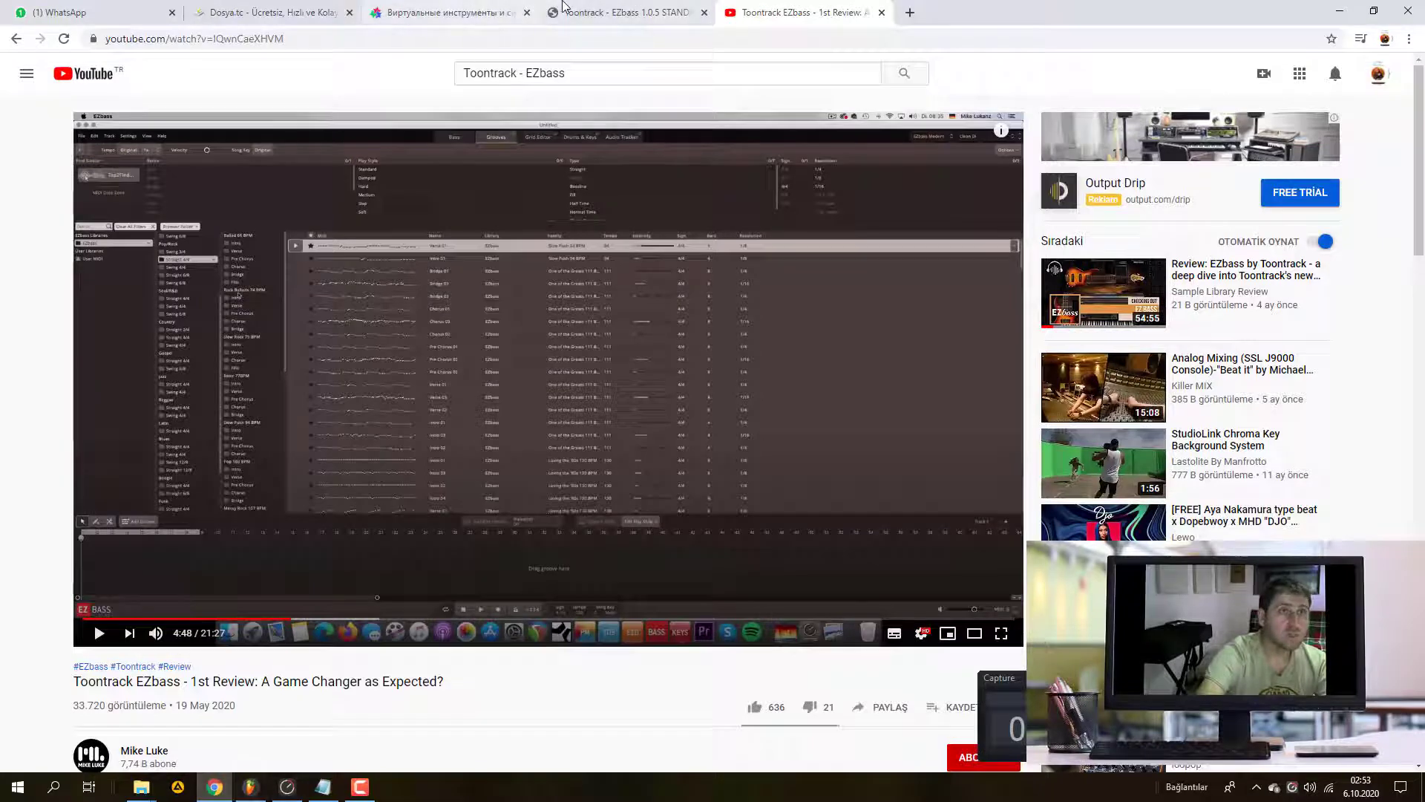
{"action": "left_click", "coordinate": [257, 9]}
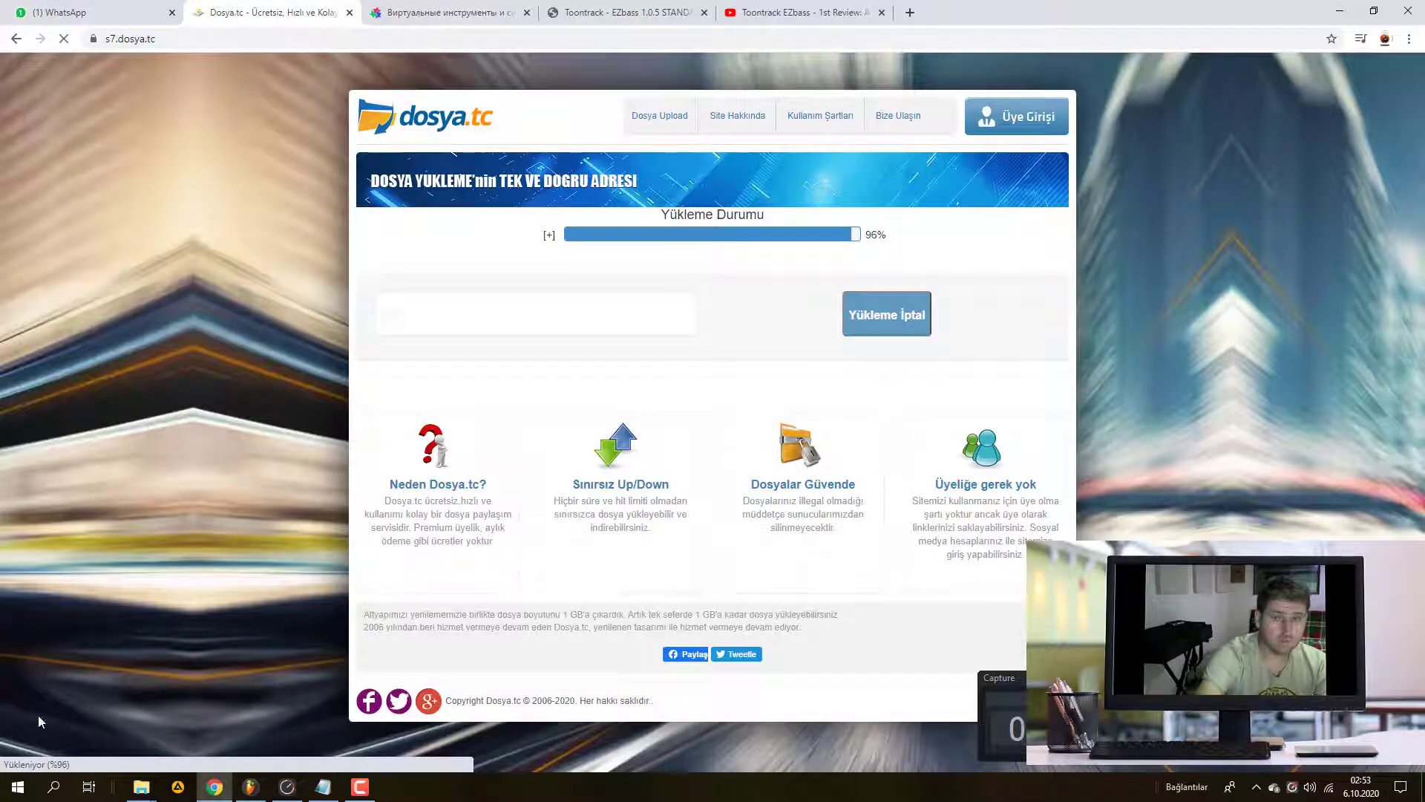
{"action": "mouse_move", "coordinate": [252, 788]}
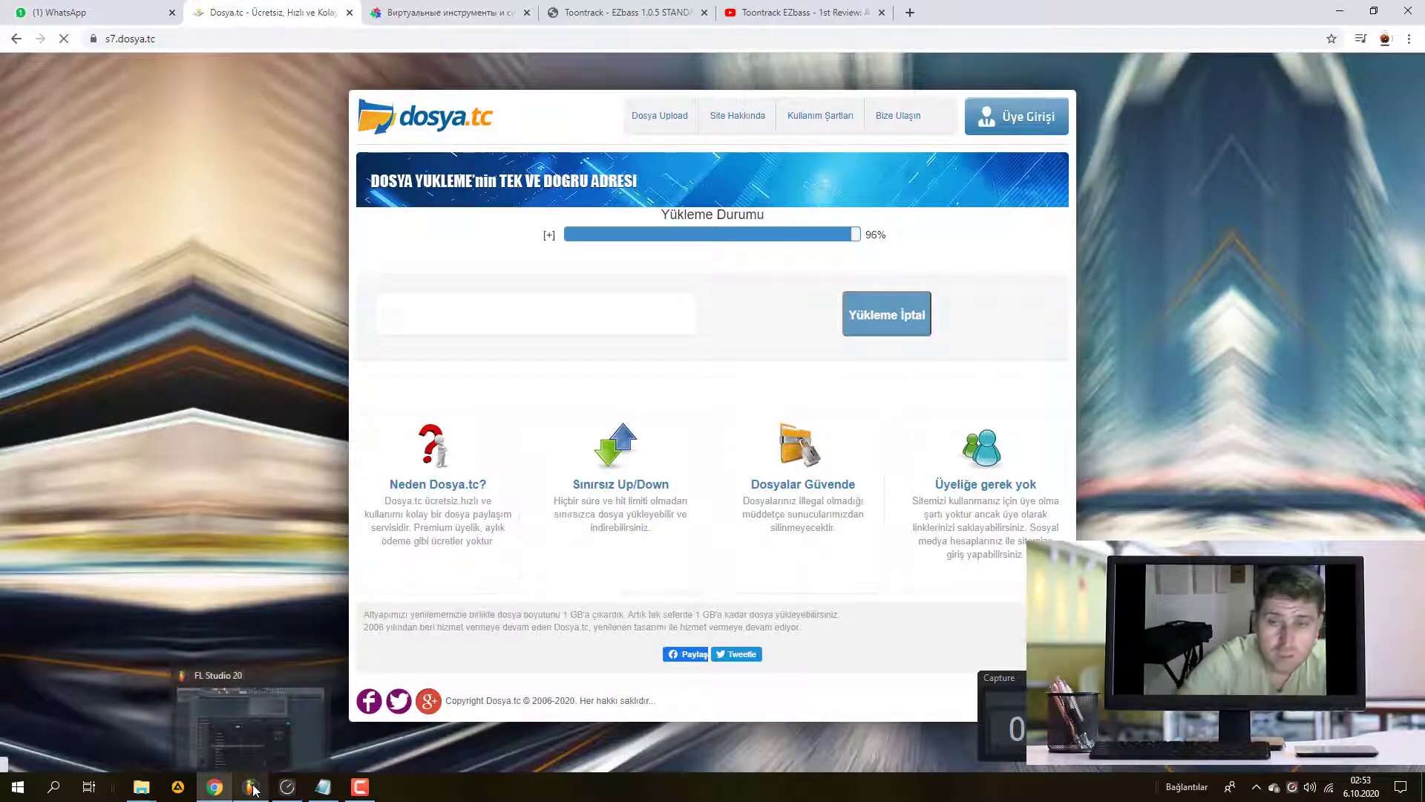
{"action": "left_click", "coordinate": [216, 793]}
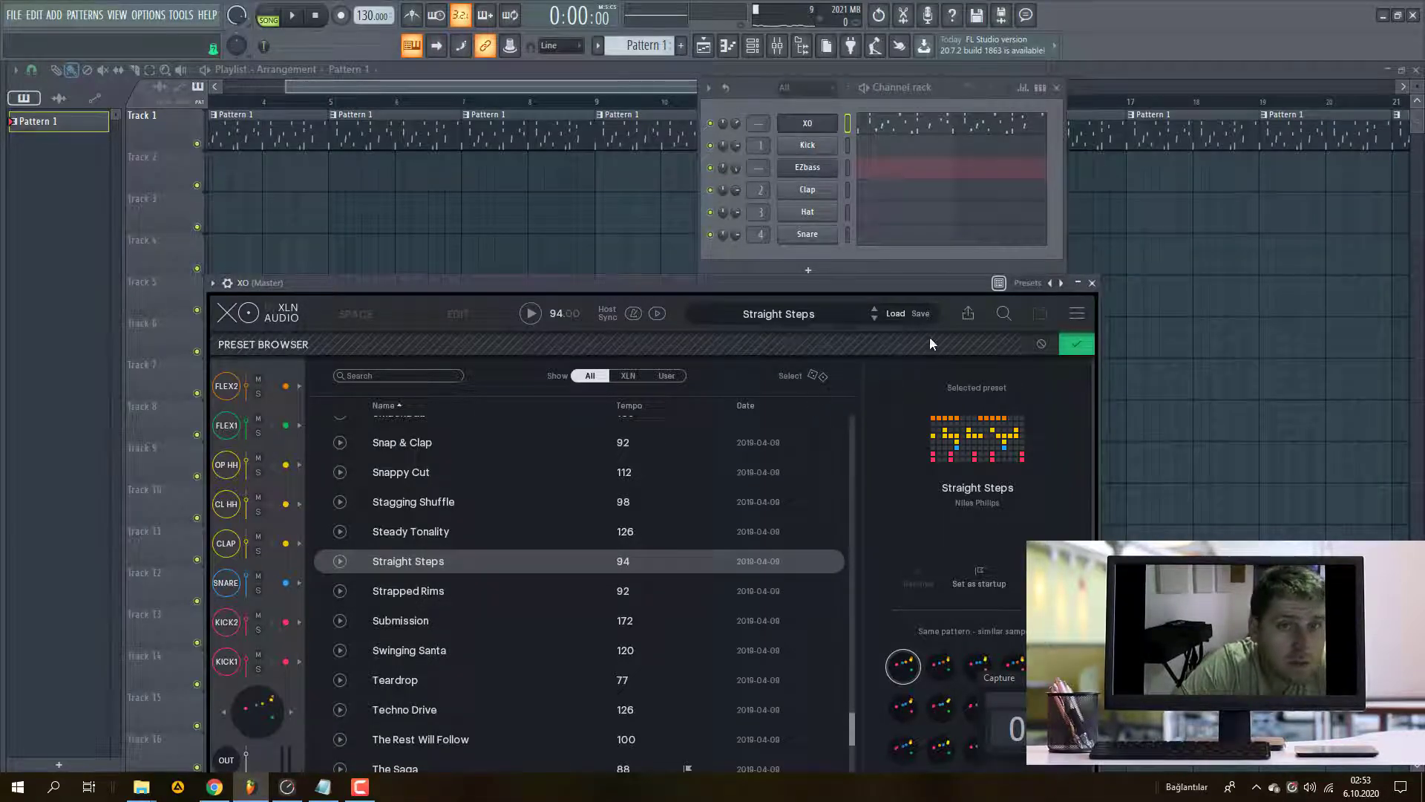
- Advance XO to the Submission preset and play it in pattern mode
{"action": "left_click", "coordinate": [873, 320]}
{"action": "left_click", "coordinate": [873, 319]}
{"action": "key", "text": "space"}
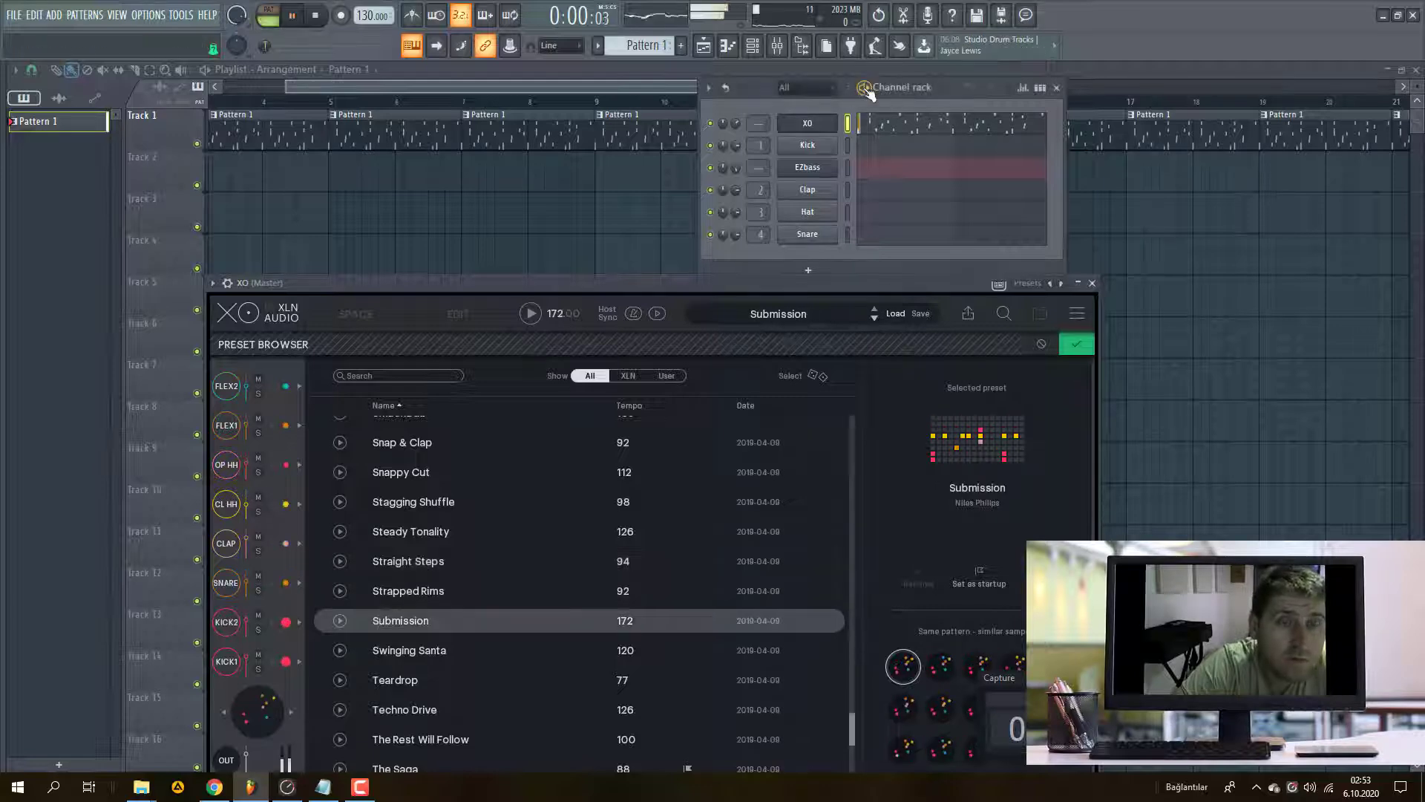
{"action": "left_click", "coordinate": [764, 313]}
{"action": "left_click", "coordinate": [776, 312]}
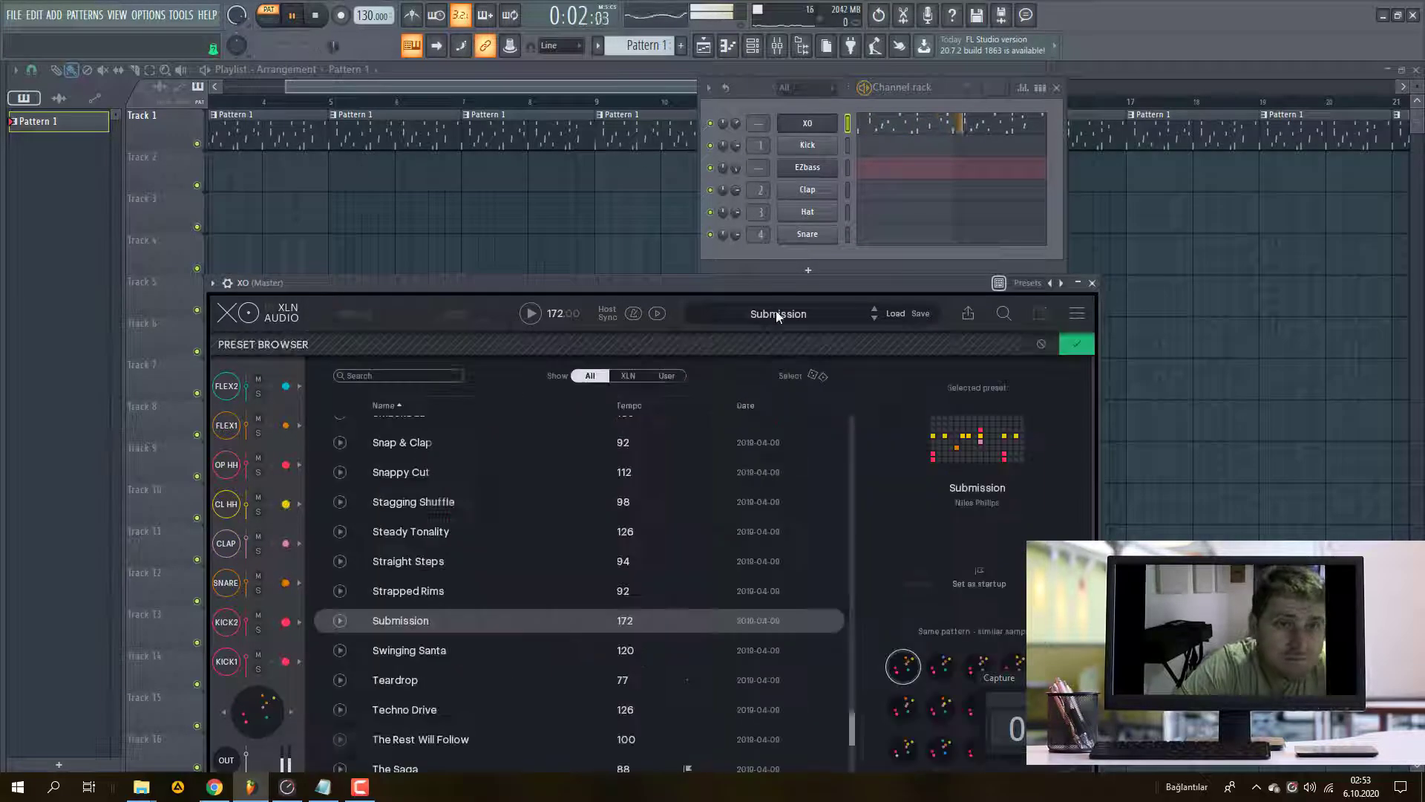
- Audition more XO presets such as Tribal Timbre while the pattern plays, load Venerable Wood and confirm the choice
{"action": "scroll", "coordinate": [445, 594], "scroll_direction": "down", "scroll_amount": 4}
{"action": "left_click", "coordinate": [409, 640]}
{"action": "scroll", "coordinate": [410, 640], "scroll_direction": "down", "scroll_amount": 2}
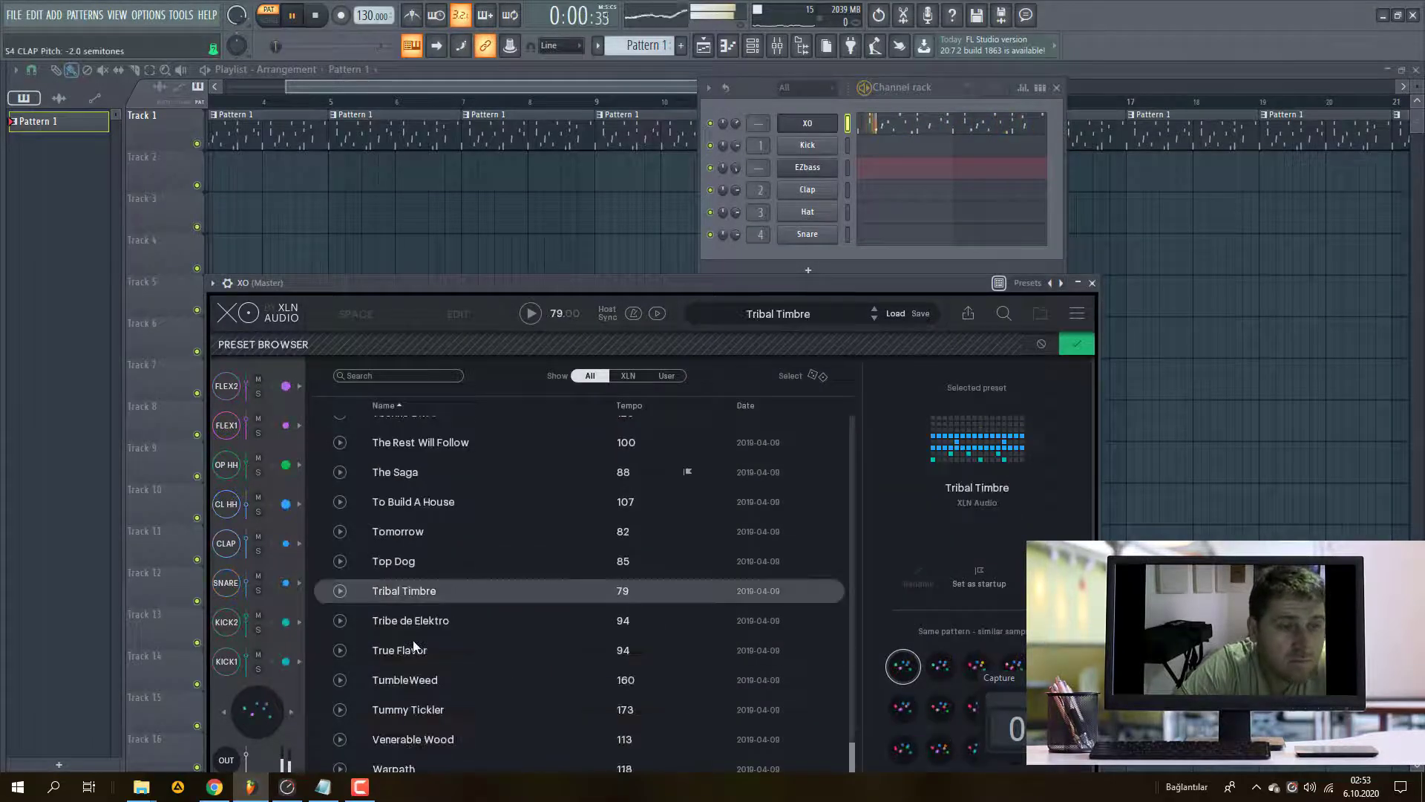
{"action": "left_click", "coordinate": [410, 640]}
{"action": "scroll", "coordinate": [413, 646], "scroll_direction": "down", "scroll_amount": 1}
{"action": "left_click", "coordinate": [414, 649]}
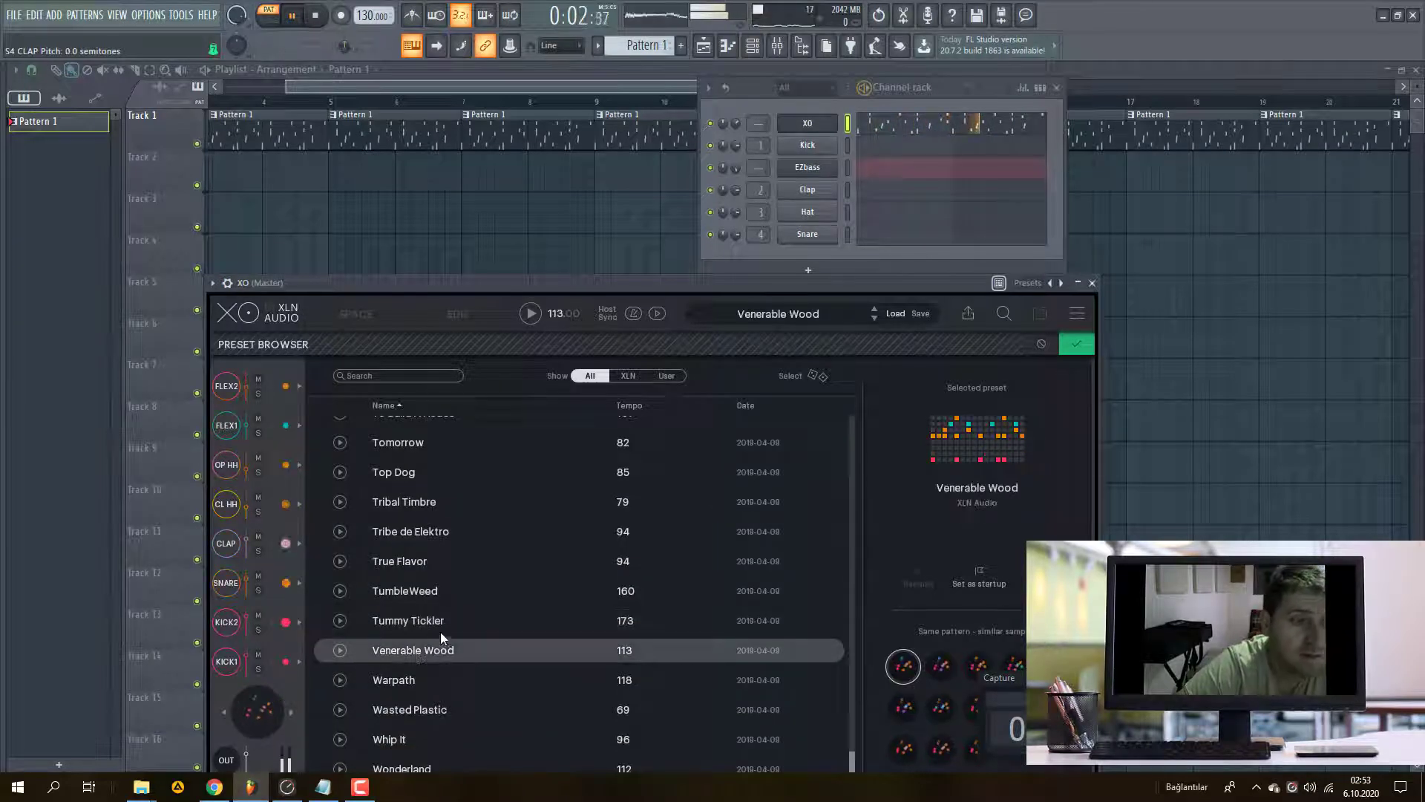
{"action": "left_click", "coordinate": [1076, 344]}
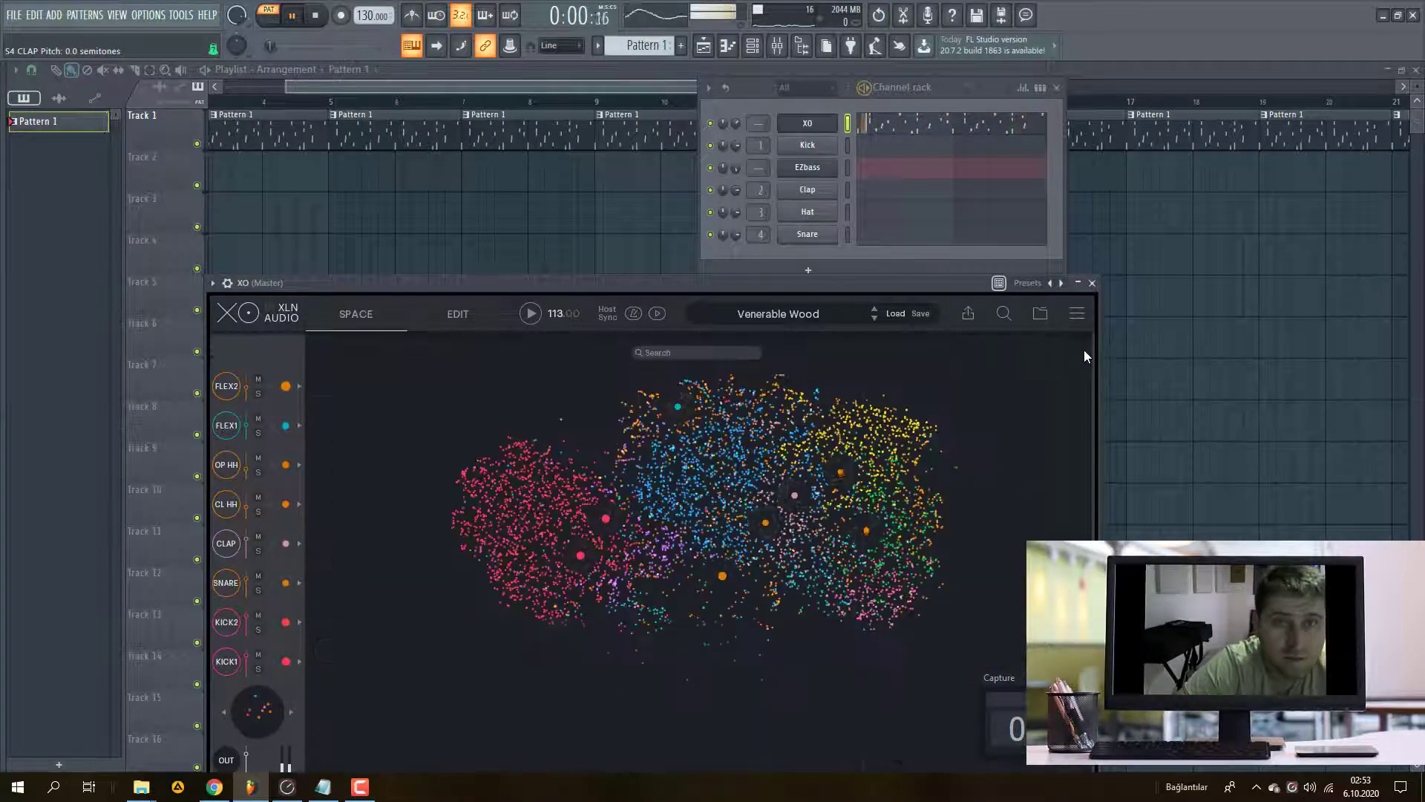
- Reopen EZbass from the channel rack, bring its whole window into view and stop playback
{"action": "left_click", "coordinate": [735, 123]}
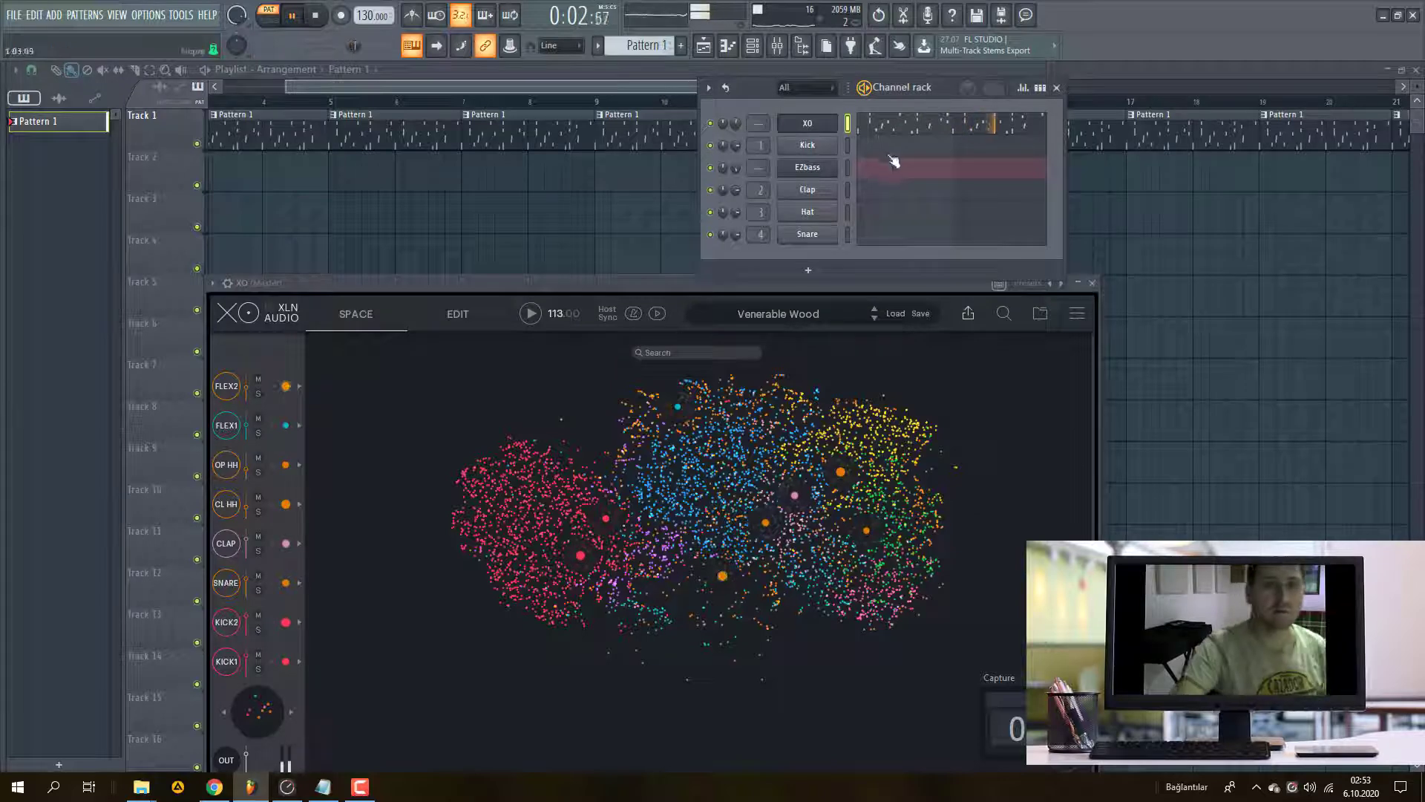
{"action": "left_click", "coordinate": [811, 168]}
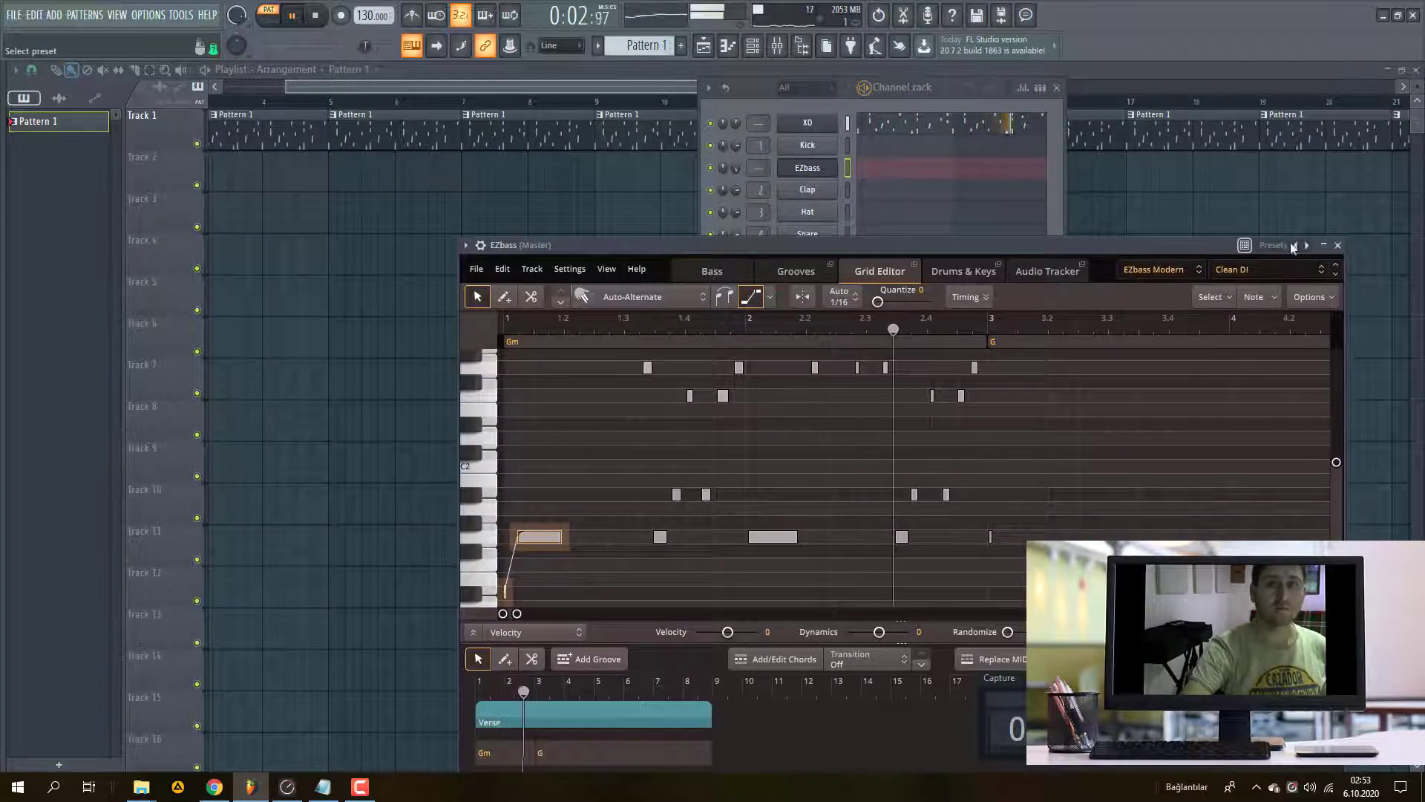
{"action": "left_click_drag", "start_coordinate": [815, 245], "coordinate": [667, 87]}
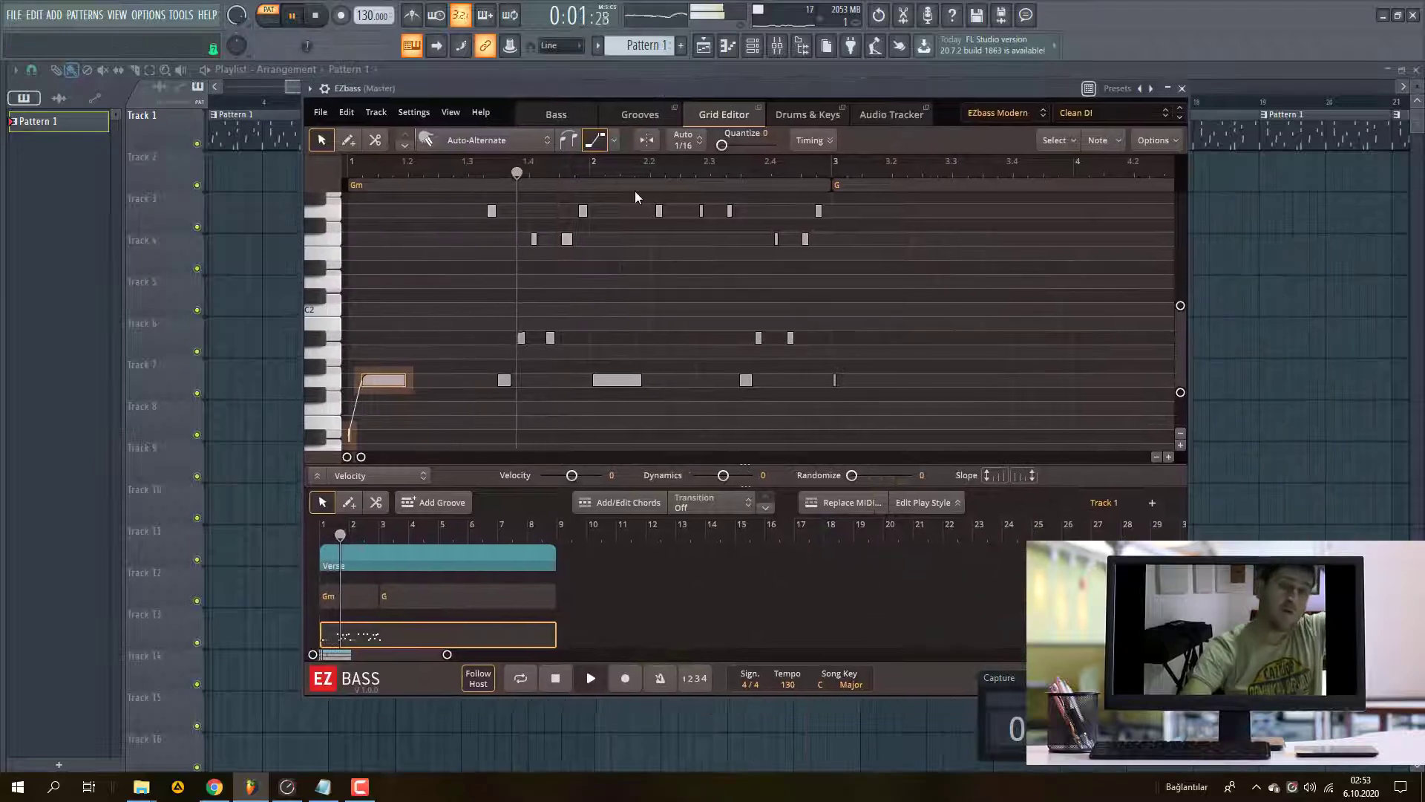
{"action": "key", "text": "space"}
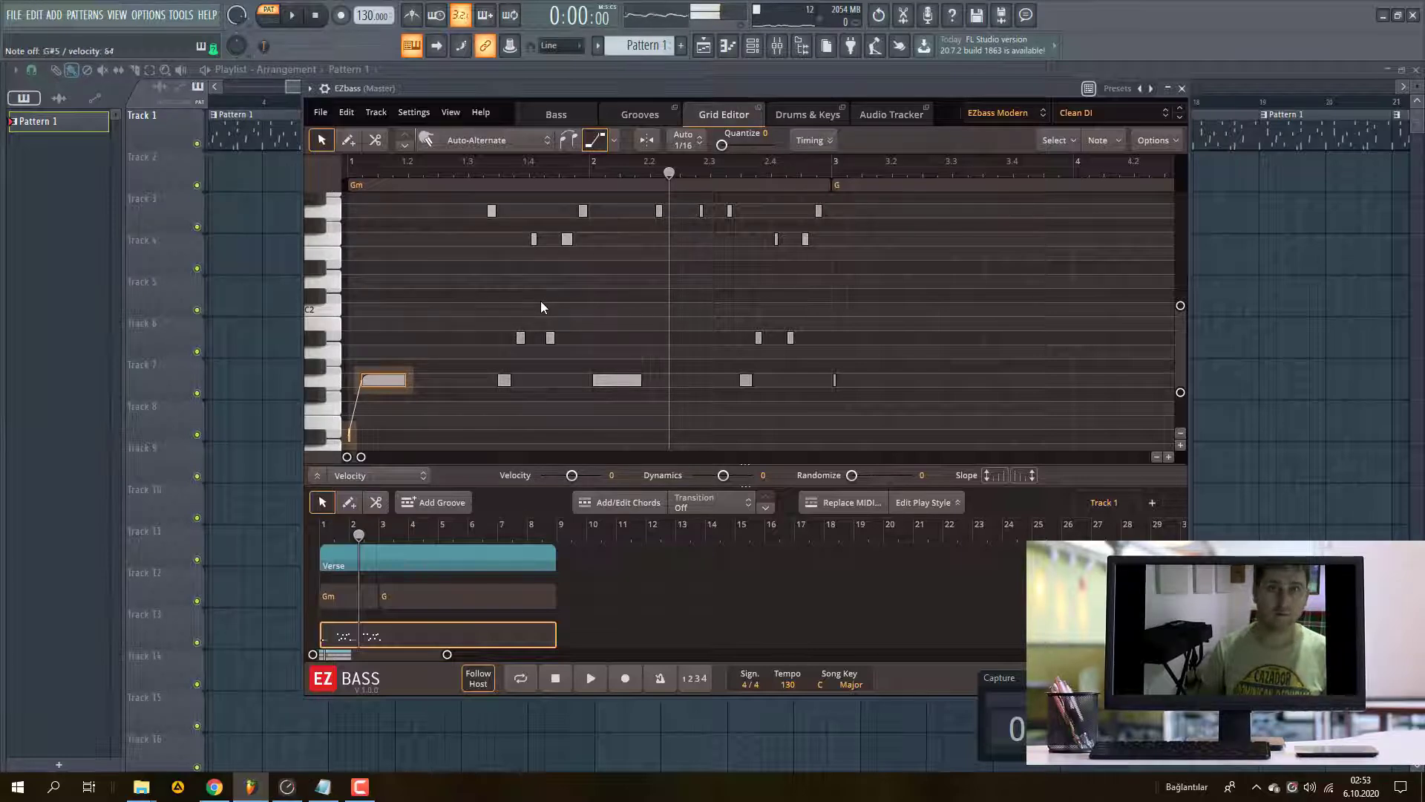
- Look through the audio-to-MIDI conversion and the drum and keyboard MIDI accompaniment features of EZbass, then return to the grid editor
{"action": "left_click", "coordinate": [894, 116]}
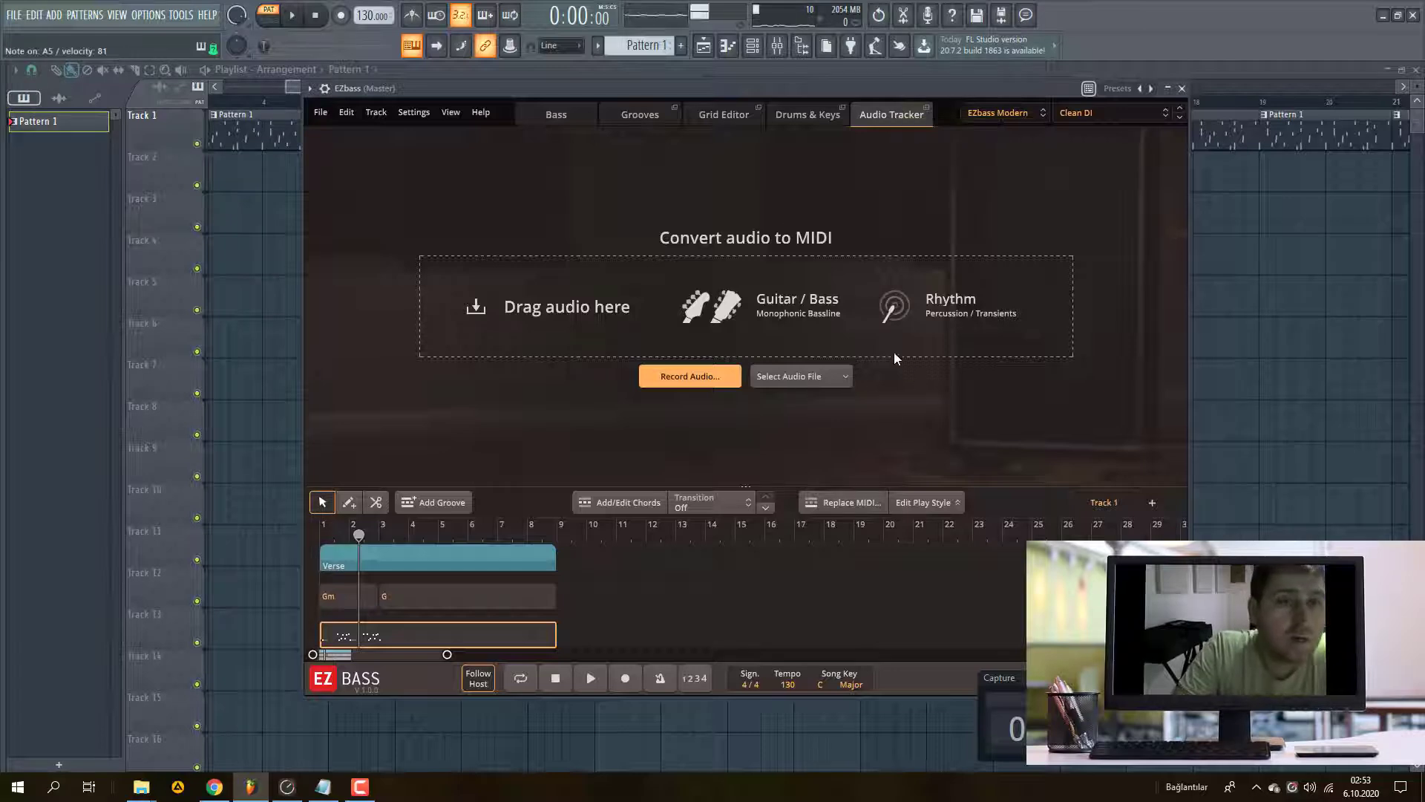
{"action": "left_click", "coordinate": [792, 376]}
{"action": "left_click", "coordinate": [693, 349]}
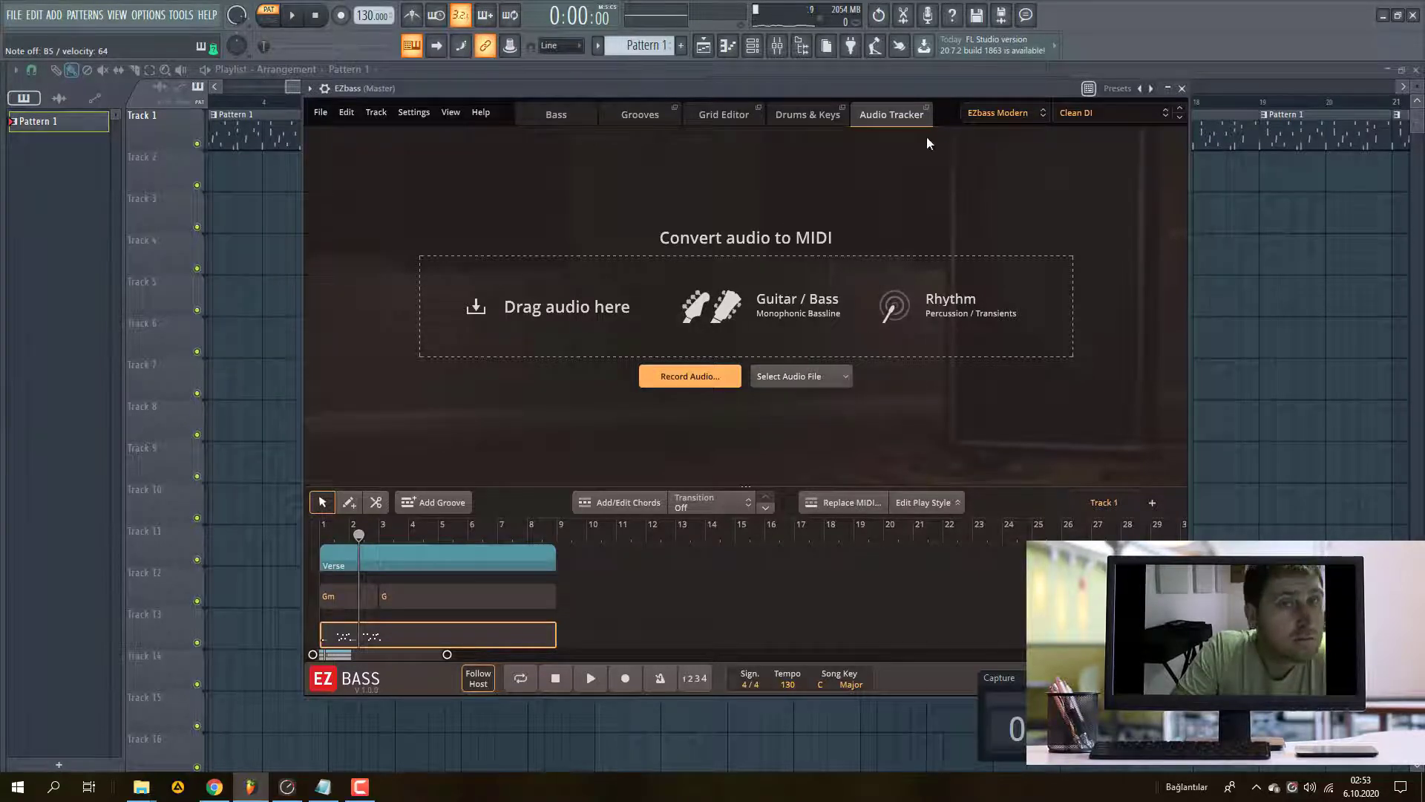
{"action": "left_click", "coordinate": [835, 115]}
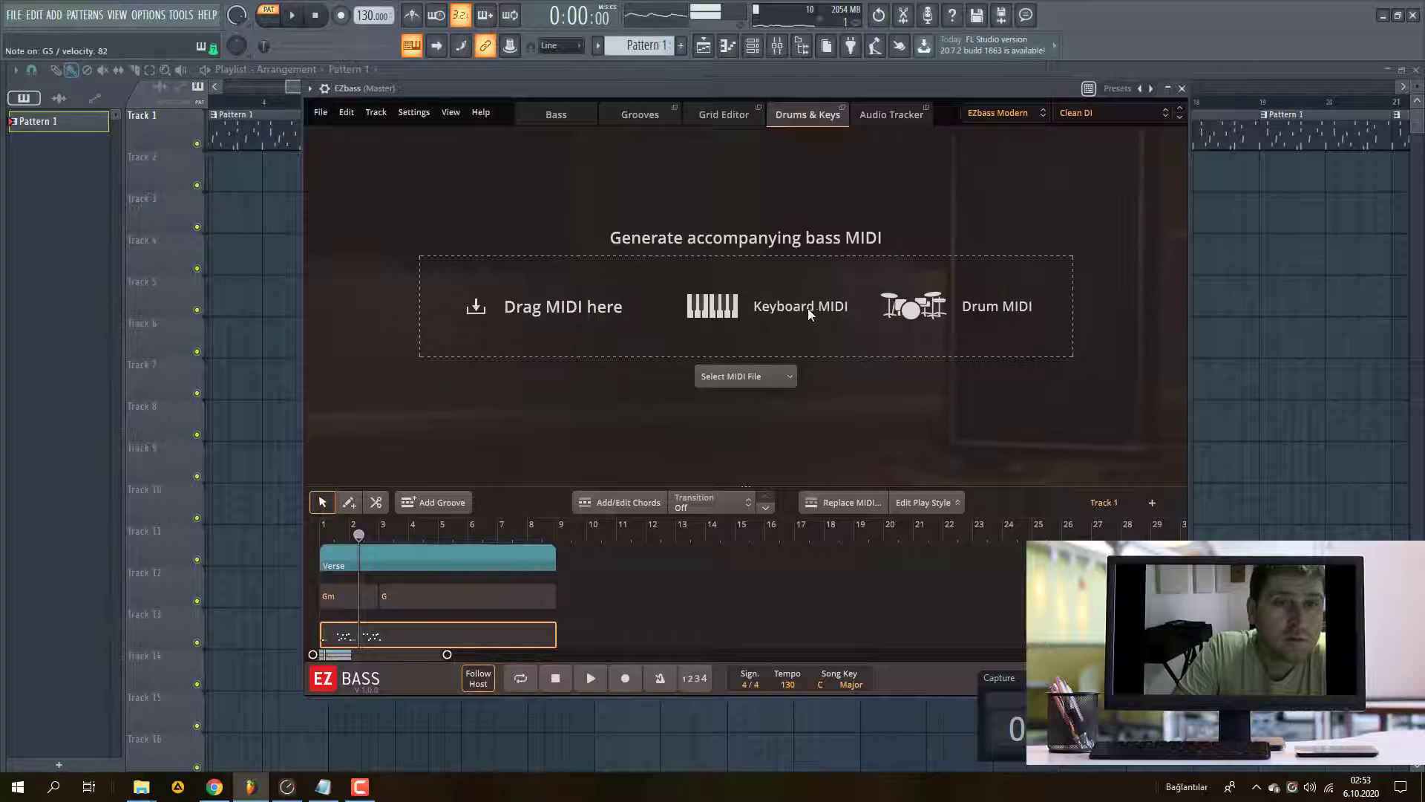
{"action": "left_click", "coordinate": [758, 374]}
{"action": "left_click", "coordinate": [720, 112]}
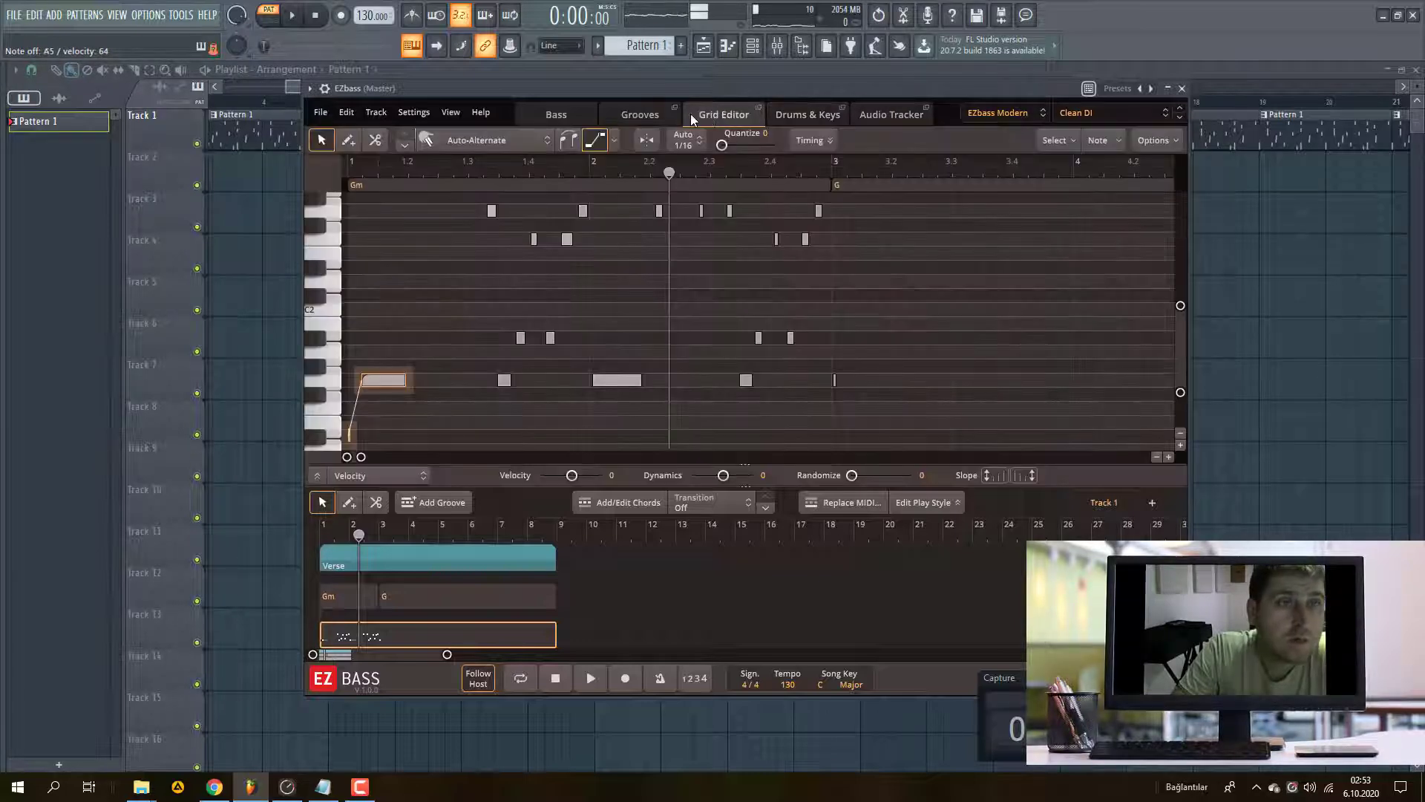
- Filter the grooves by Latin, delete the recorded bass block and place the Mambo 111 BPM groove Verse 03 at bar 1
{"action": "left_click", "coordinate": [635, 114]}
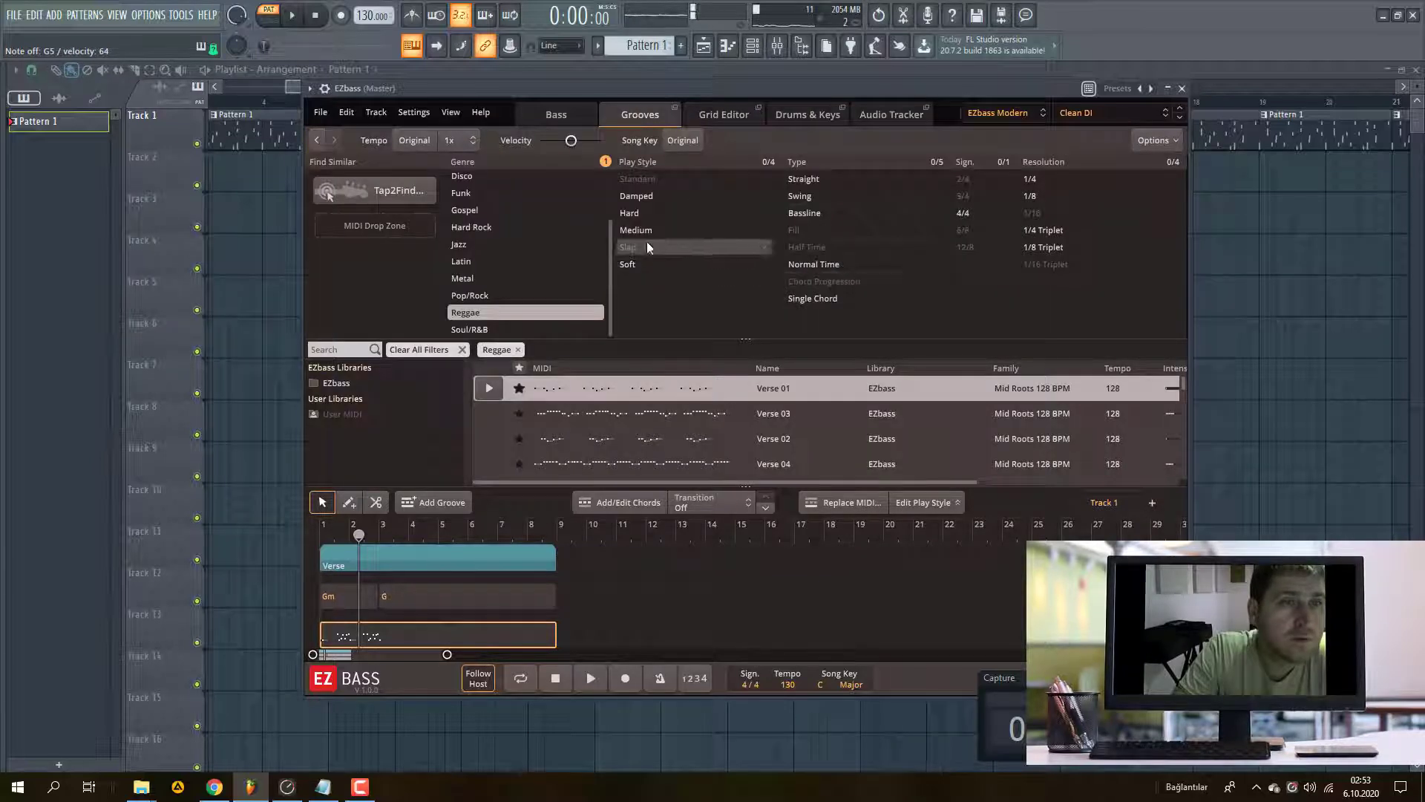
{"action": "left_click", "coordinate": [464, 261]}
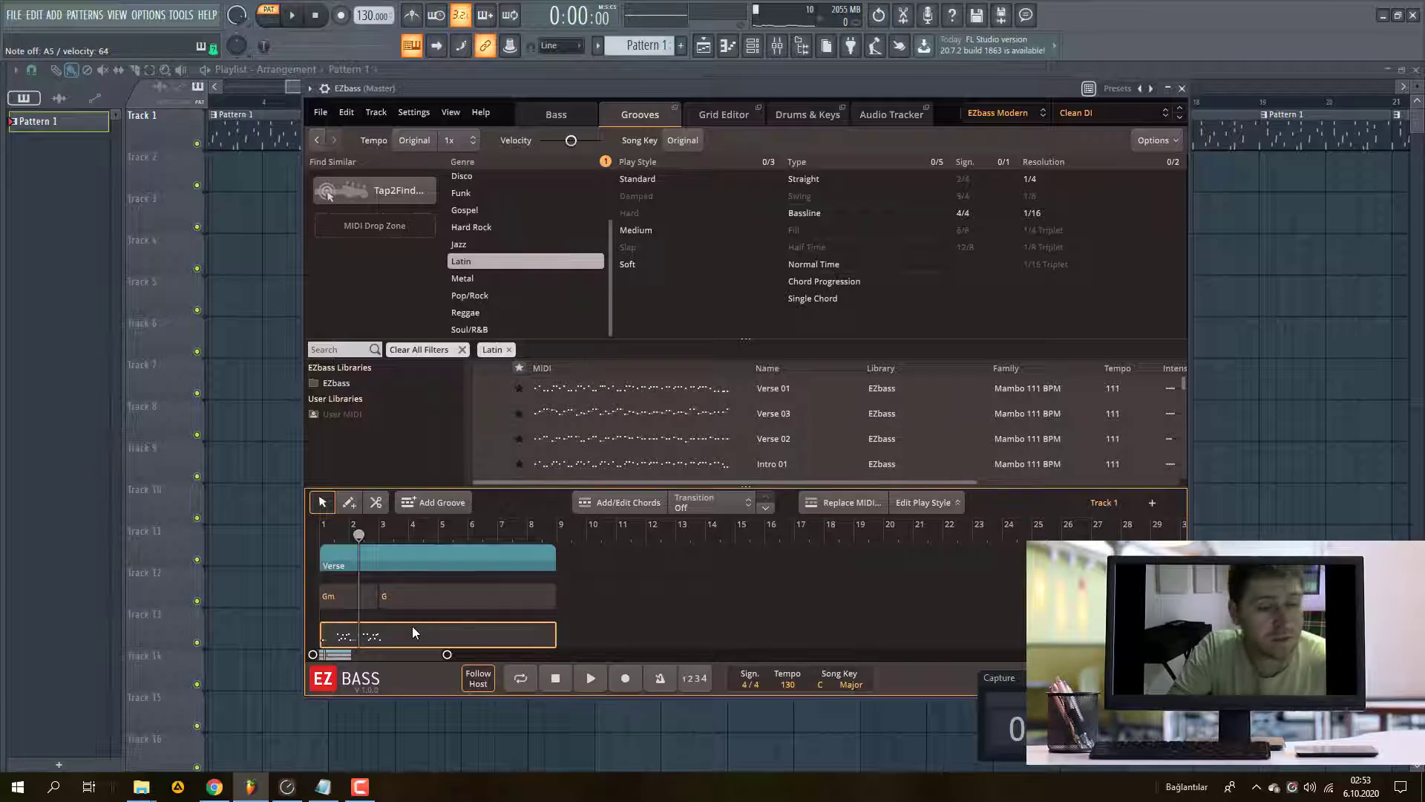
{"action": "key", "text": "Delete"}
{"action": "left_click_drag", "start_coordinate": [626, 413], "coordinate": [322, 617]}
- Audition other chords such as Bm for the first chord of the song track and set it to Em
{"action": "left_click", "coordinate": [334, 598]}
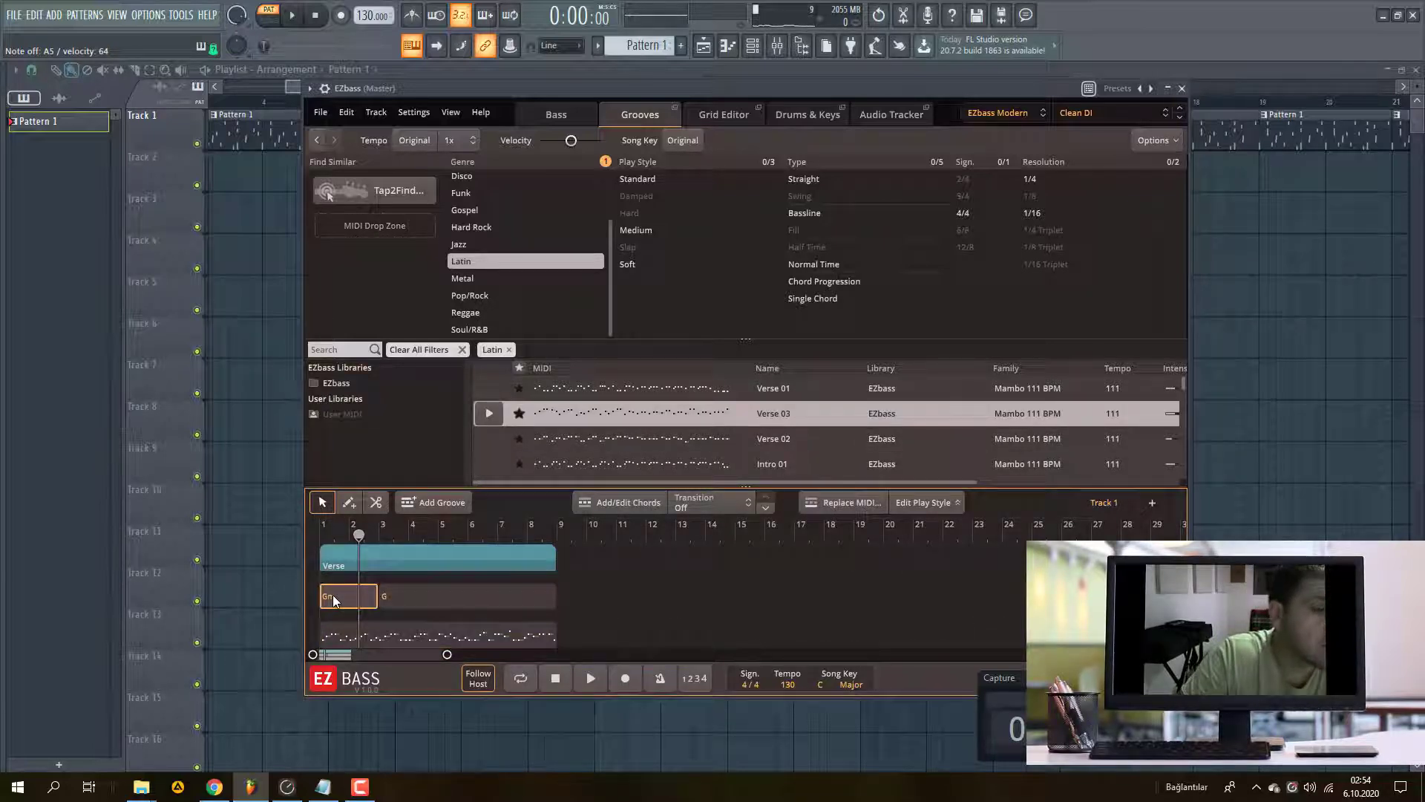
{"action": "left_click", "coordinate": [333, 597]}
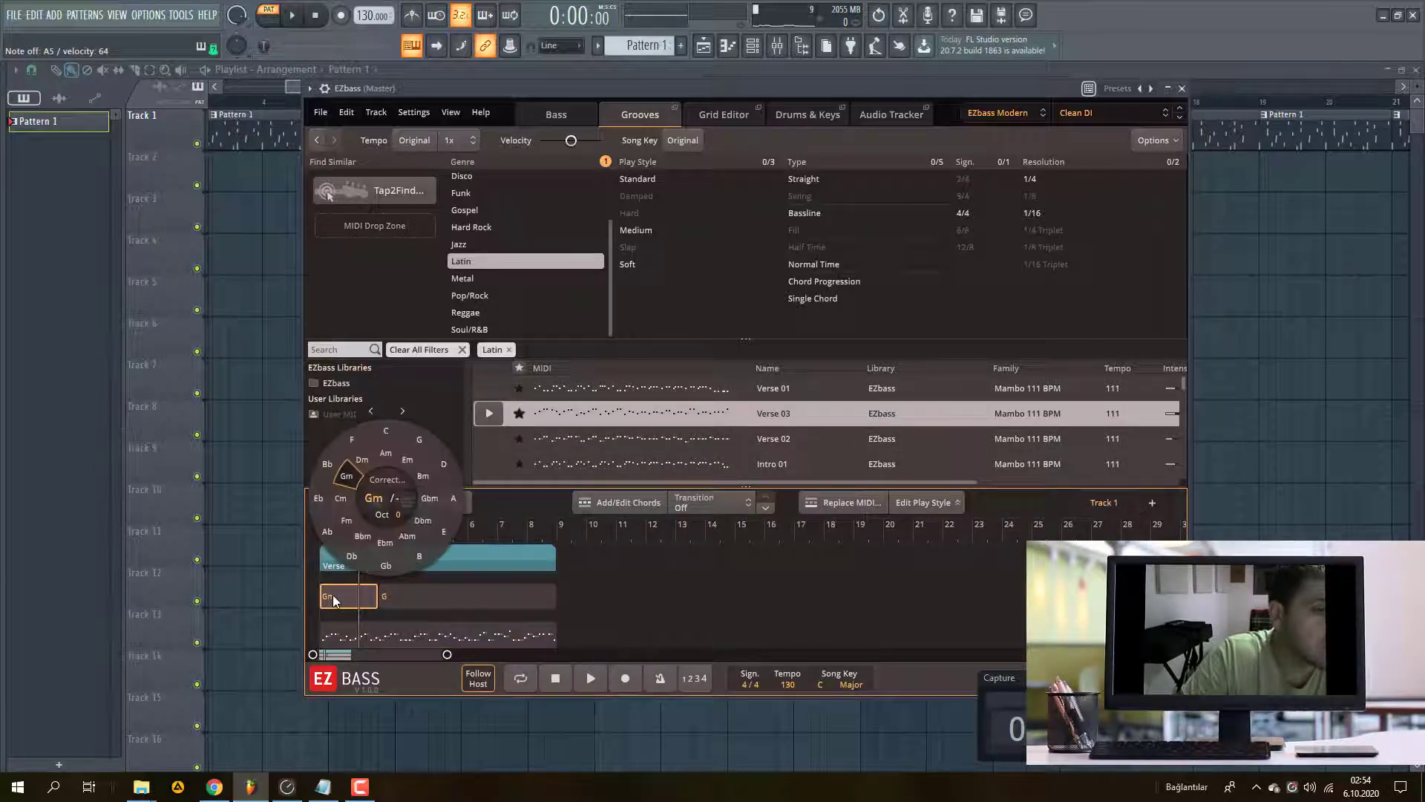
{"action": "left_click", "coordinate": [406, 460]}
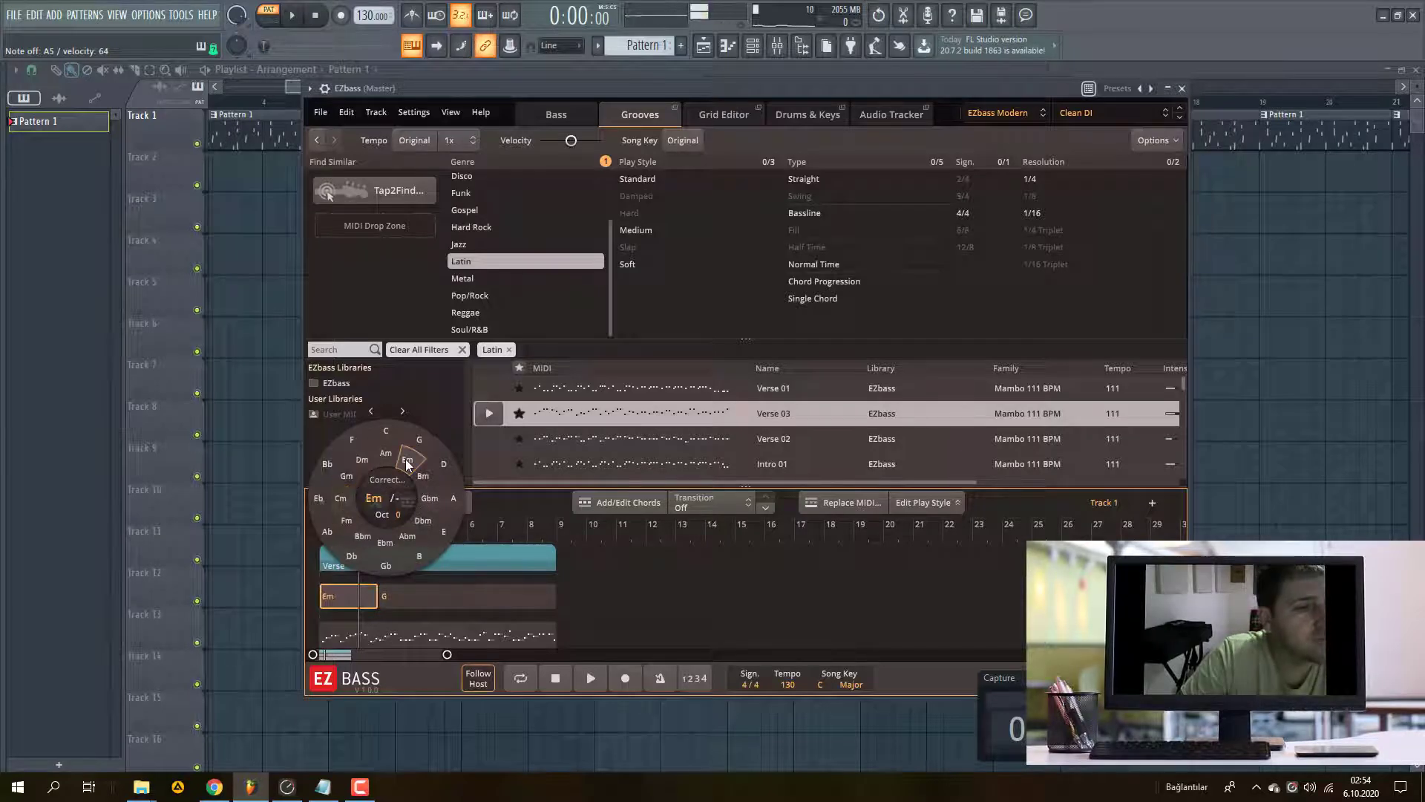
{"action": "left_click", "coordinate": [424, 476]}
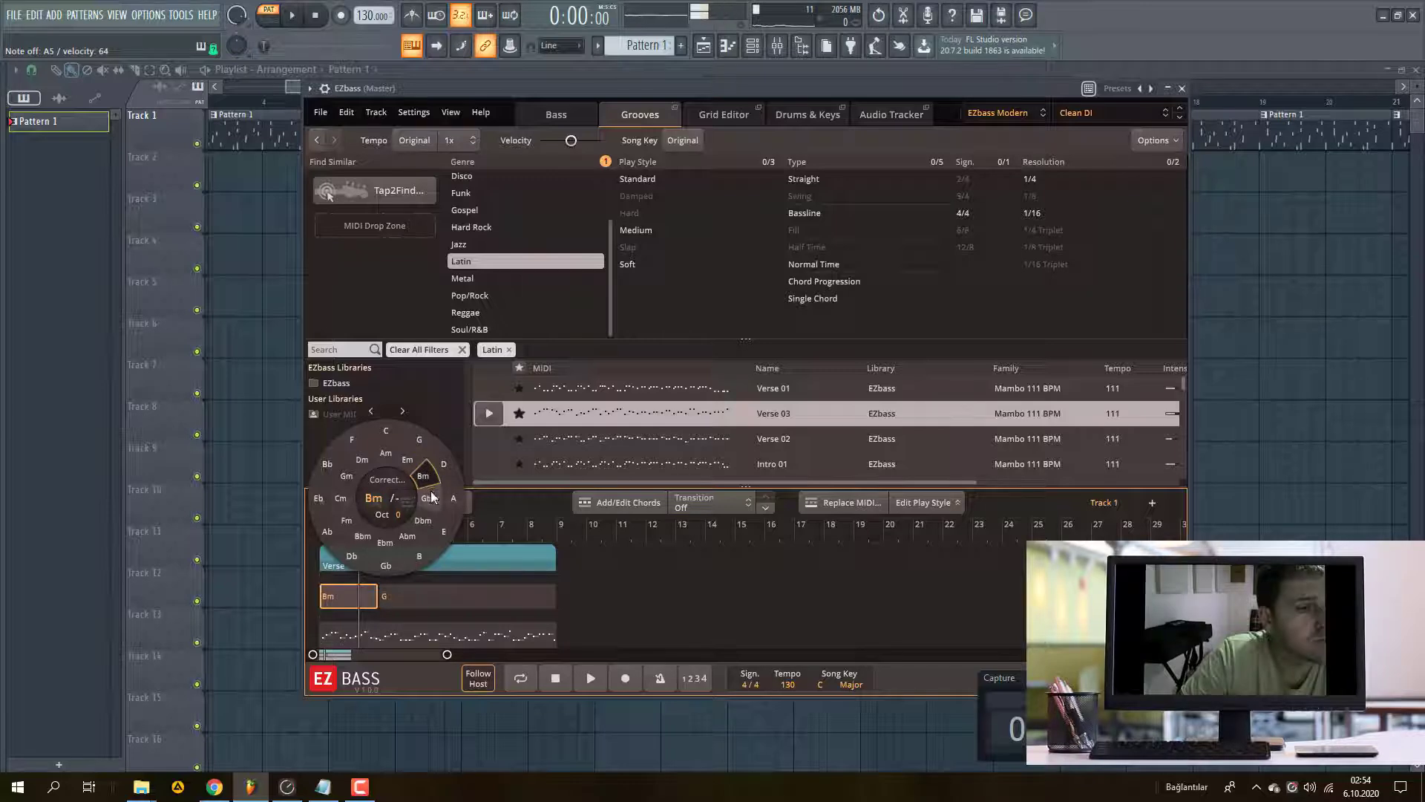
{"action": "left_click", "coordinate": [431, 505]}
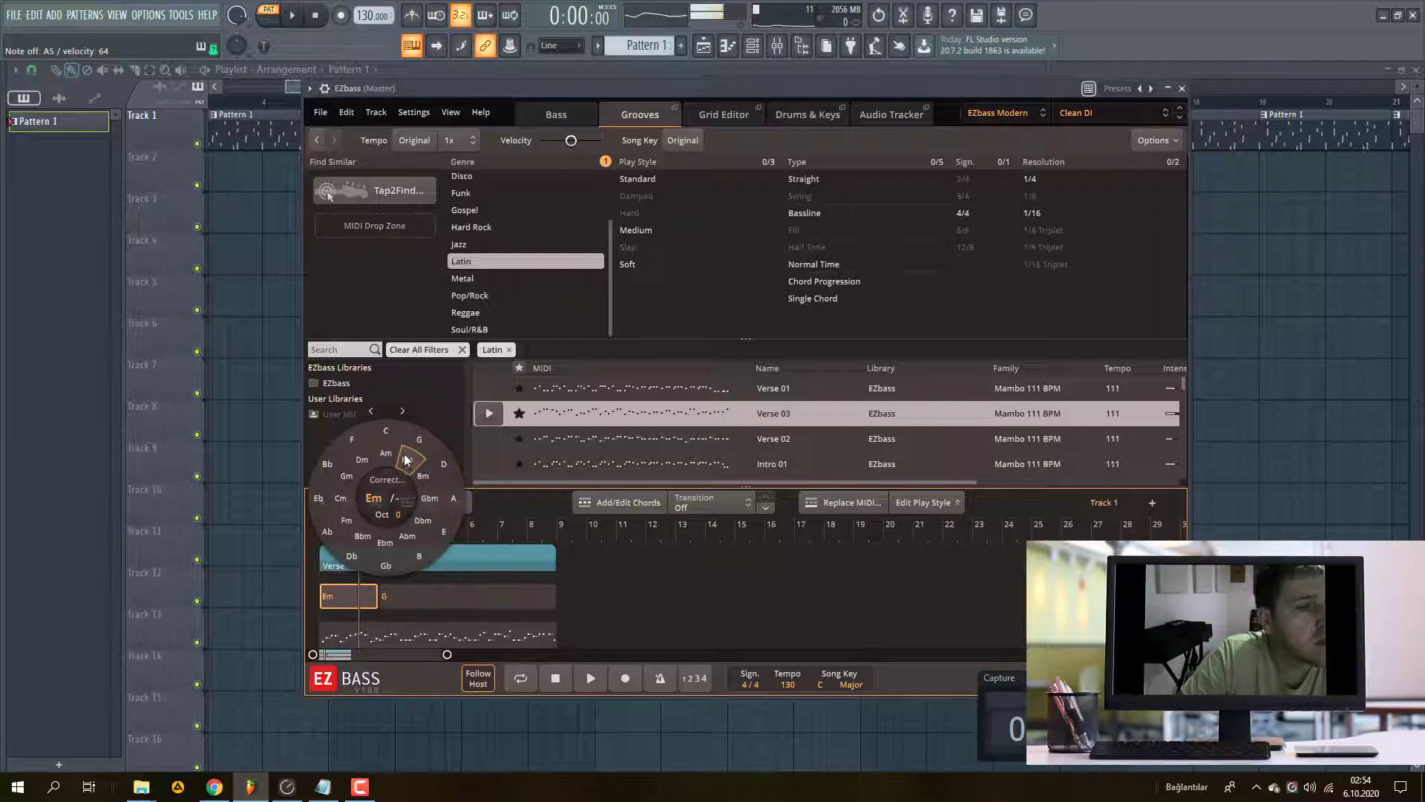
{"action": "left_click", "coordinate": [417, 395]}
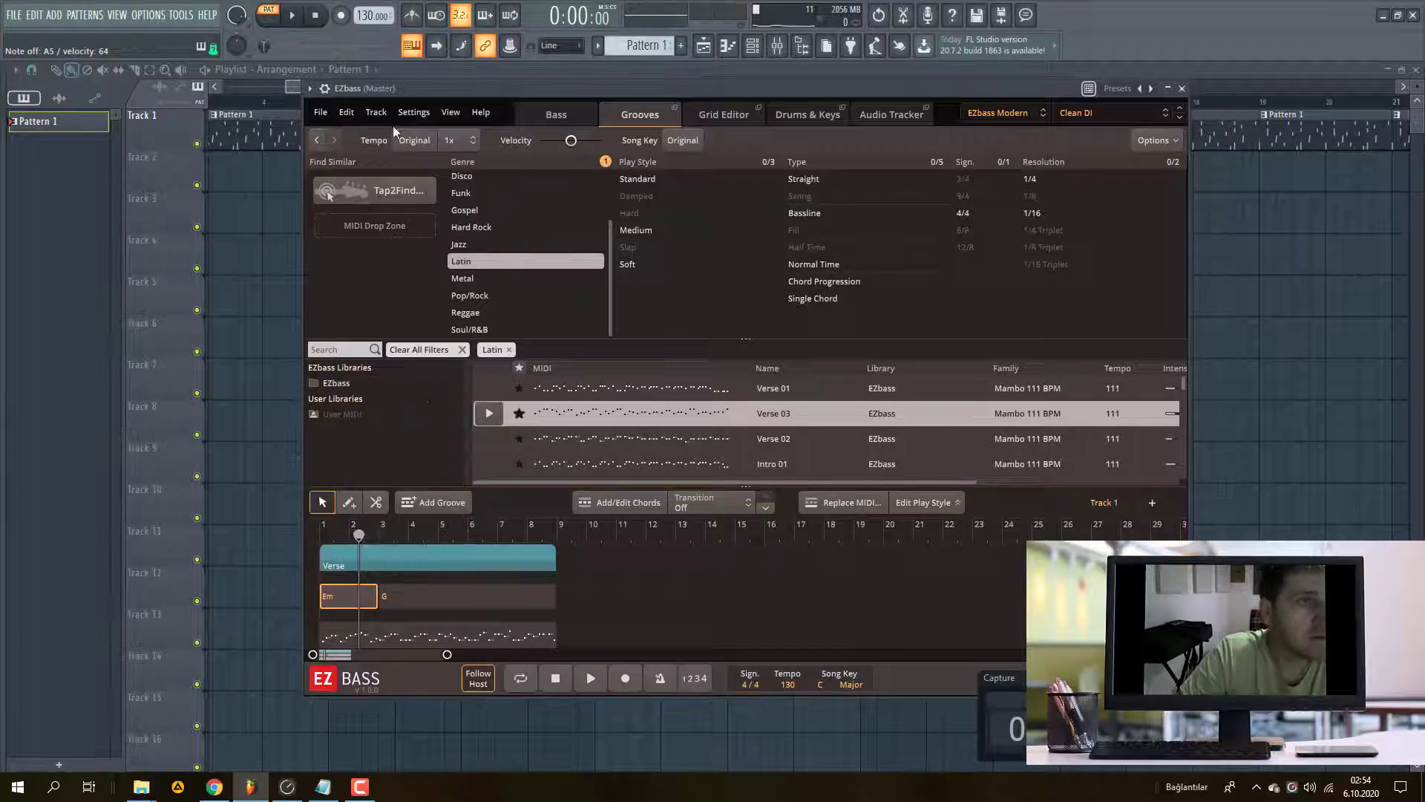
- Play the pattern with the Latin groove, set the project tempo to 106 BPM and stop playback
{"action": "left_click", "coordinate": [293, 16]}
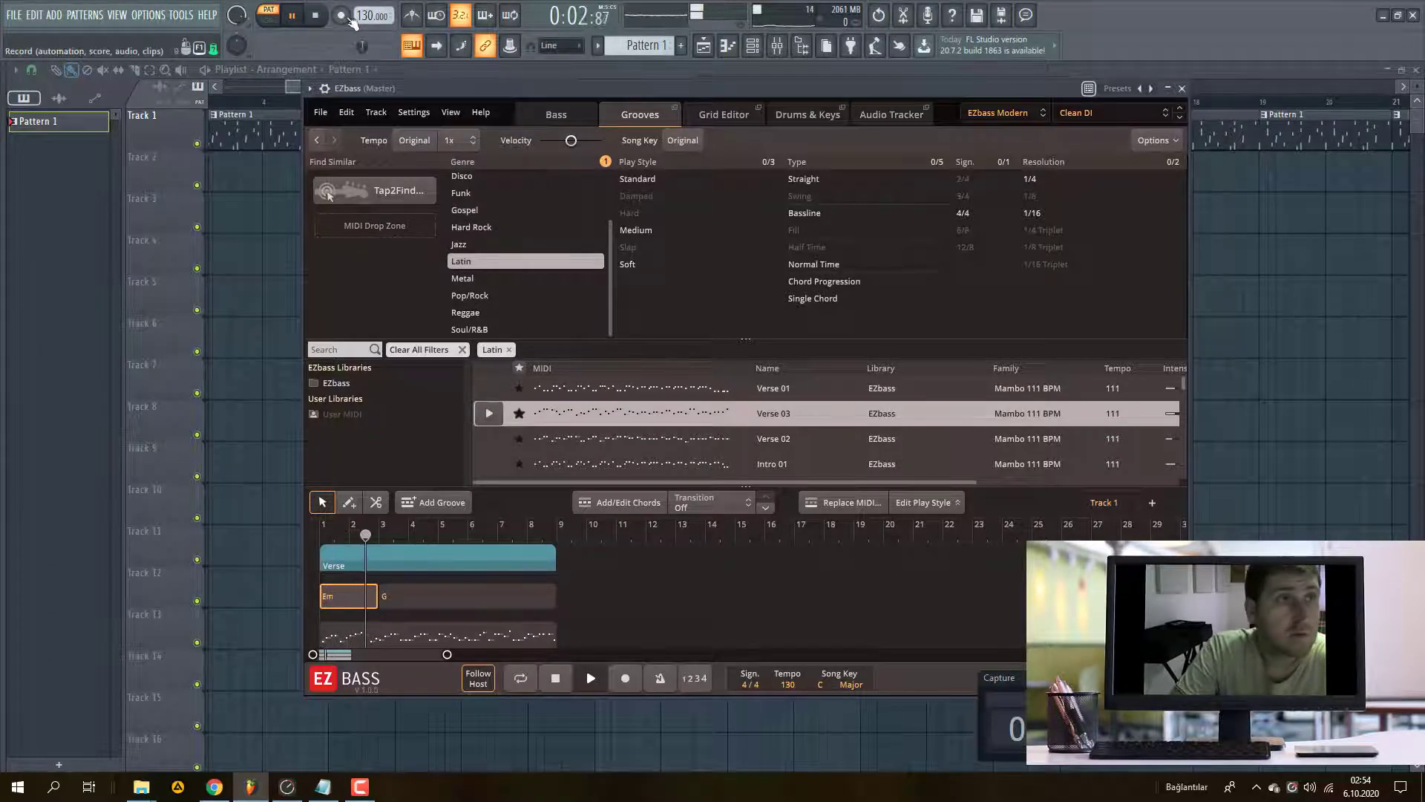
{"action": "left_click_drag", "start_coordinate": [373, 15], "coordinate": [373, 30]}
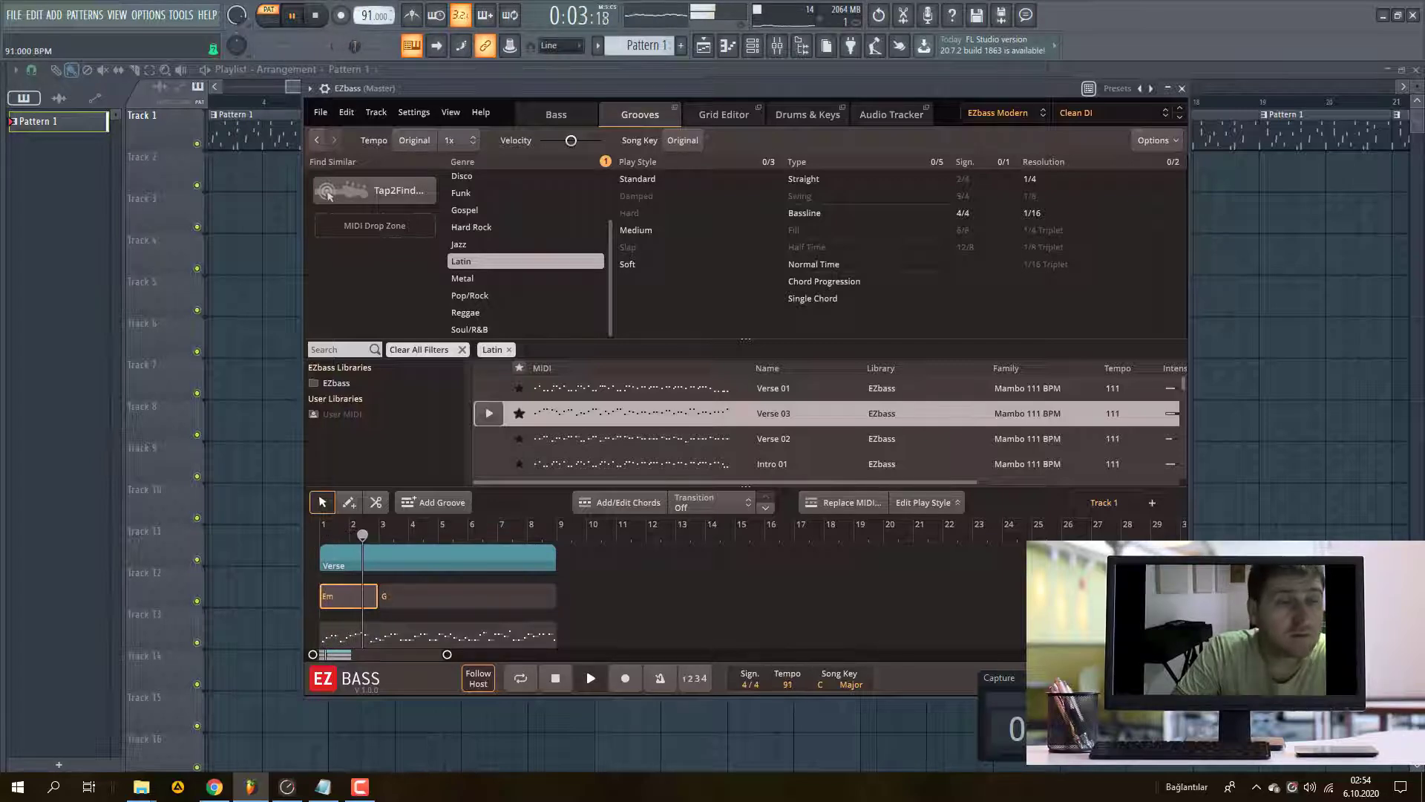
{"action": "left_click_drag", "start_coordinate": [373, 16], "coordinate": [373, 8]}
{"action": "key", "text": "space"}
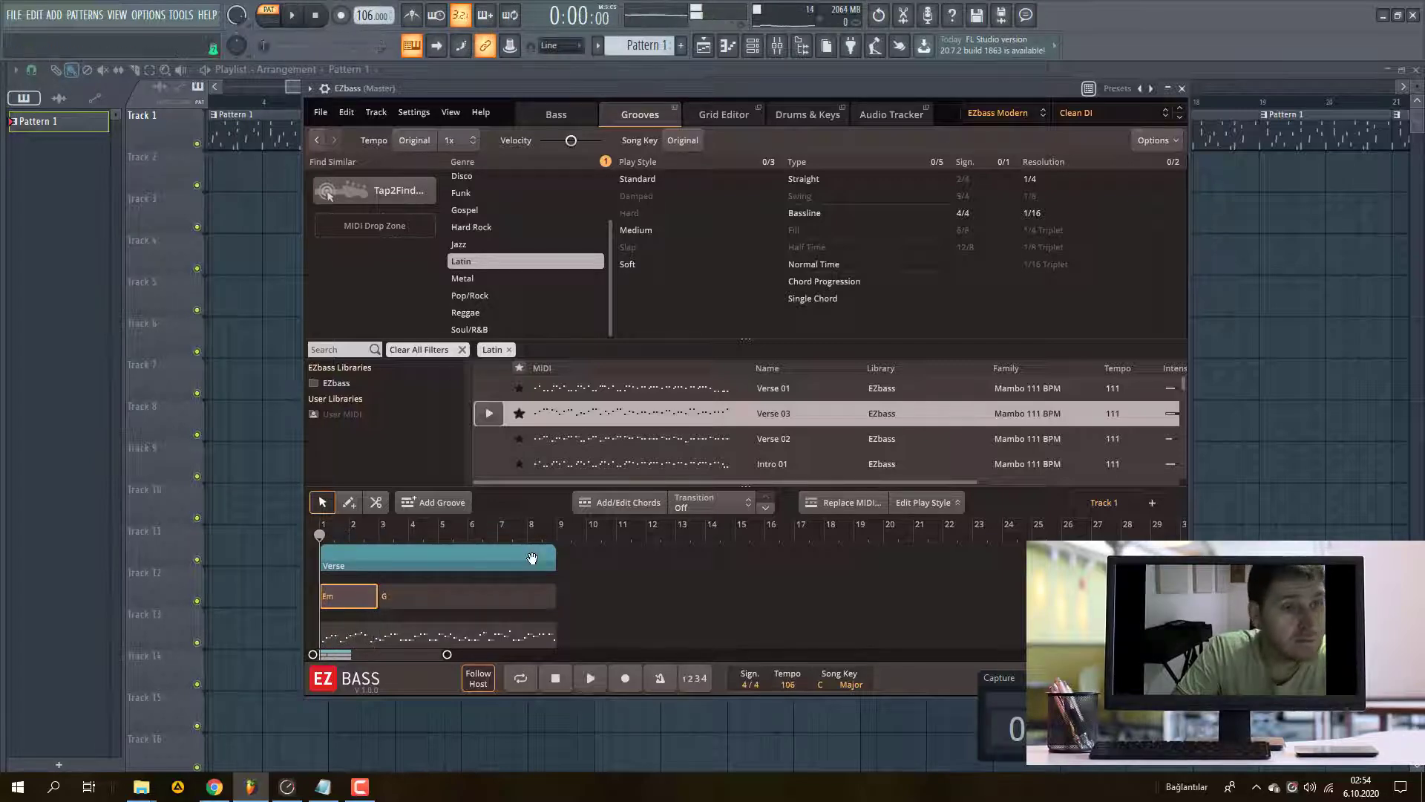
- Open the Latin bass block in the grid editor and play it inside EZbass
{"action": "double_click", "coordinate": [388, 637]}
{"action": "left_click", "coordinate": [591, 678]}
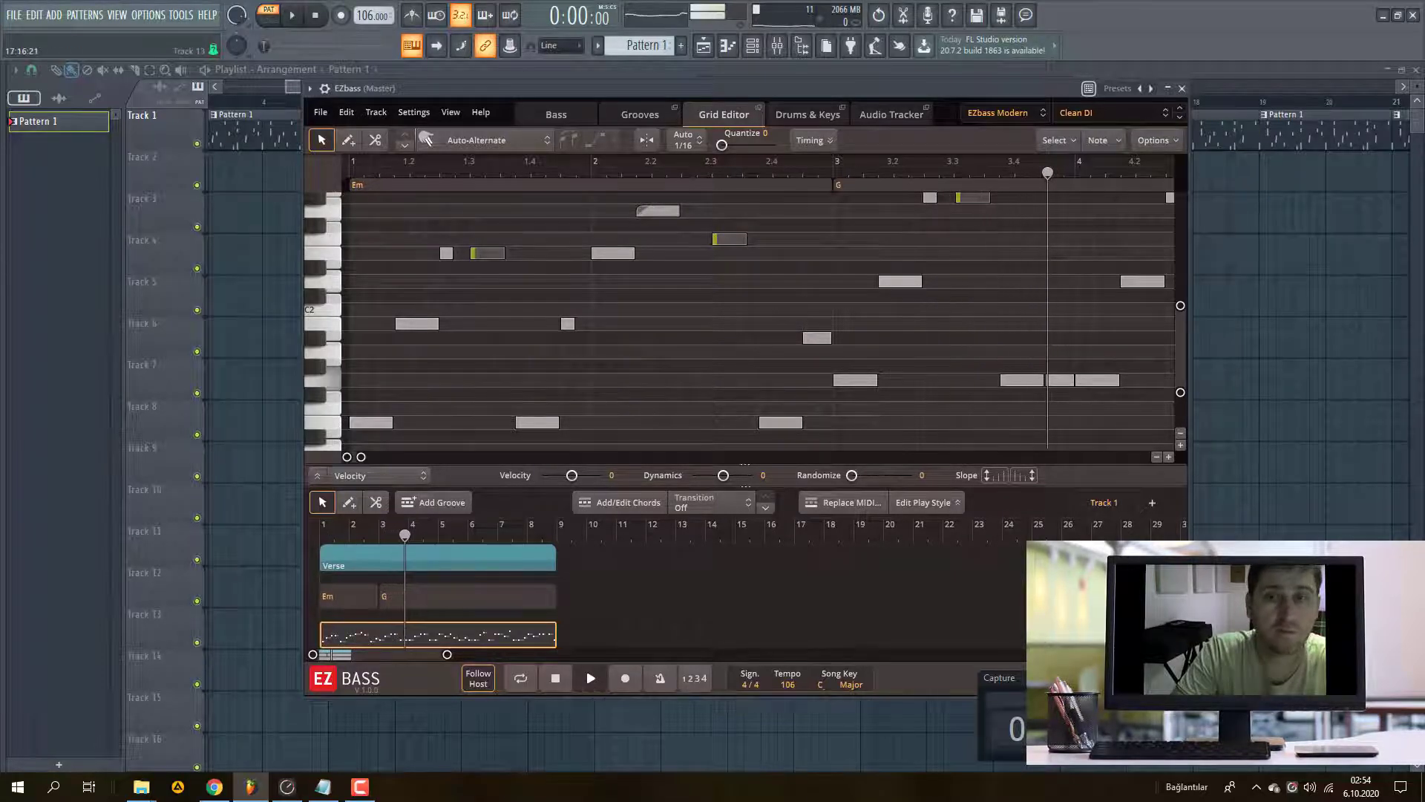
- Fit the whole Latin bass block in the grid editor, play it from the start inside EZbass and stop playback
{"action": "left_click_drag", "start_coordinate": [965, 99], "coordinate": [1022, 144]}
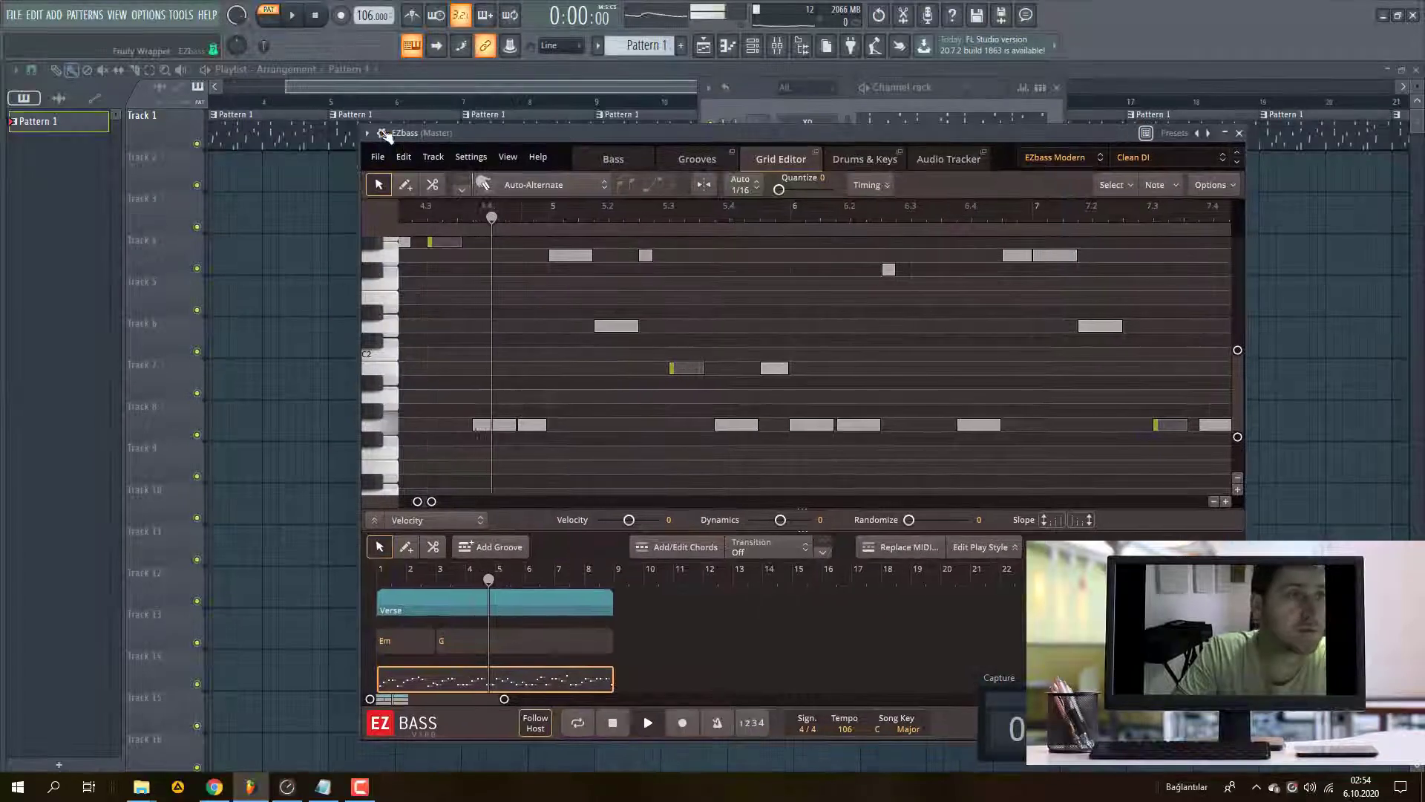
{"action": "left_click_drag", "start_coordinate": [386, 134], "coordinate": [315, 66]}
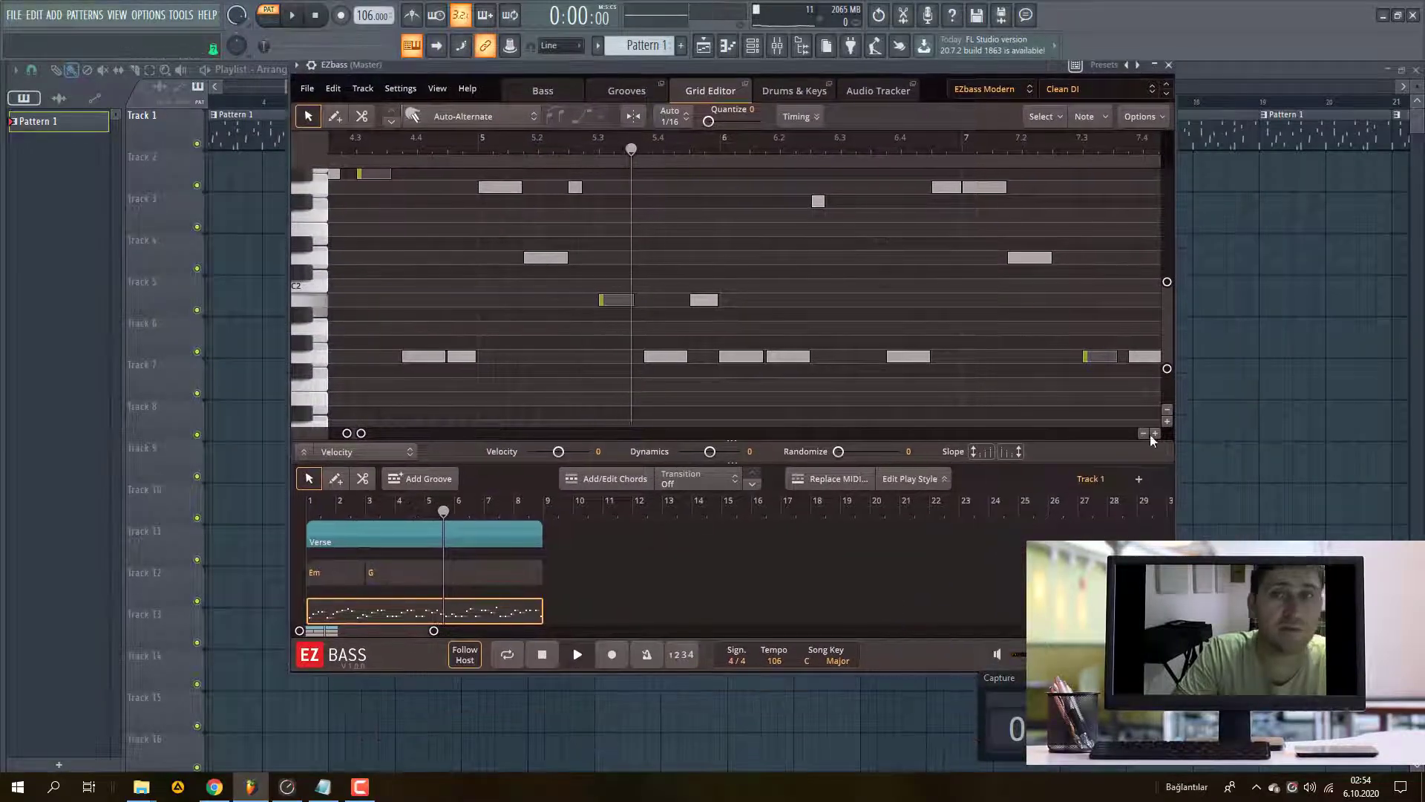
{"action": "scroll", "coordinate": [684, 269], "scroll_direction": "up", "scroll_amount": 3}
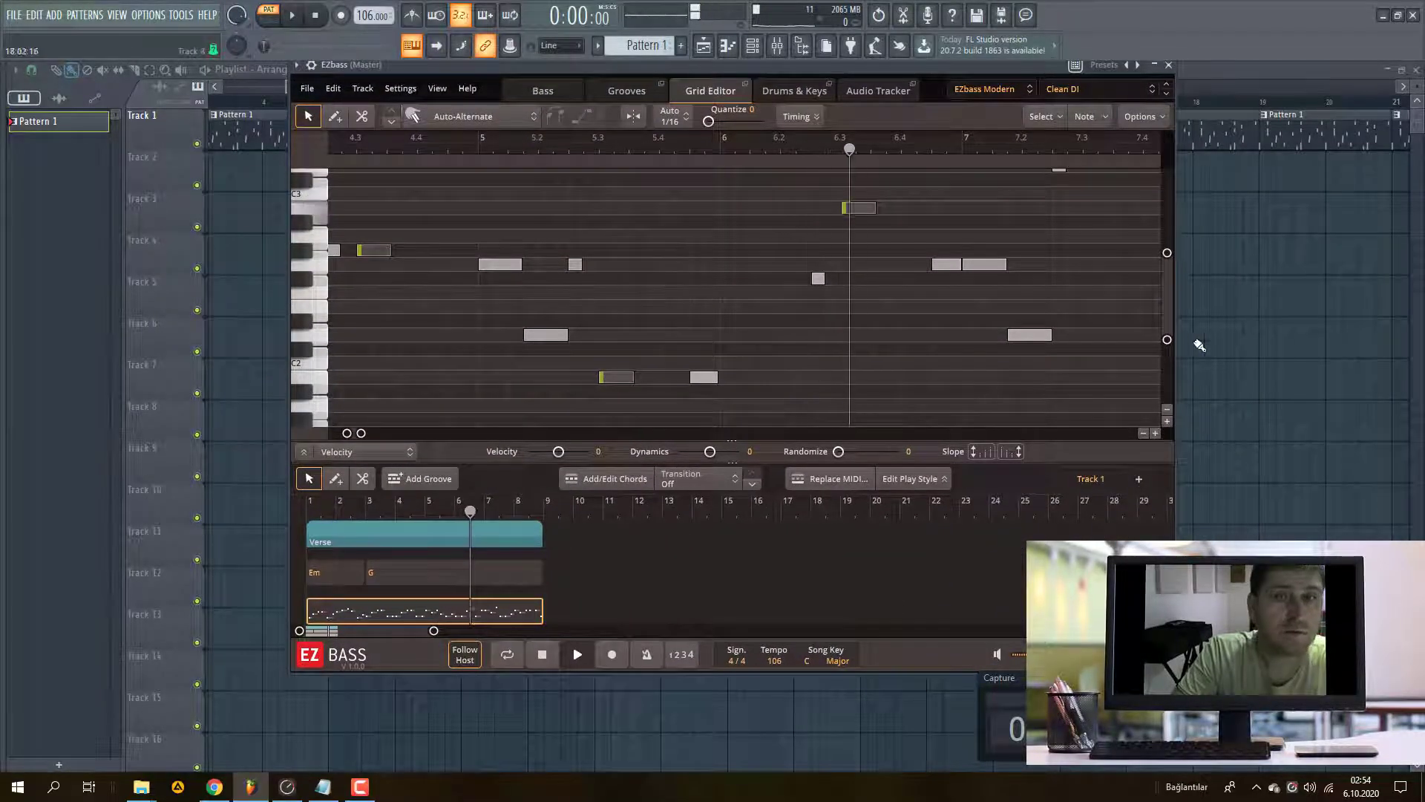
{"action": "left_click_drag", "start_coordinate": [360, 433], "coordinate": [371, 437]}
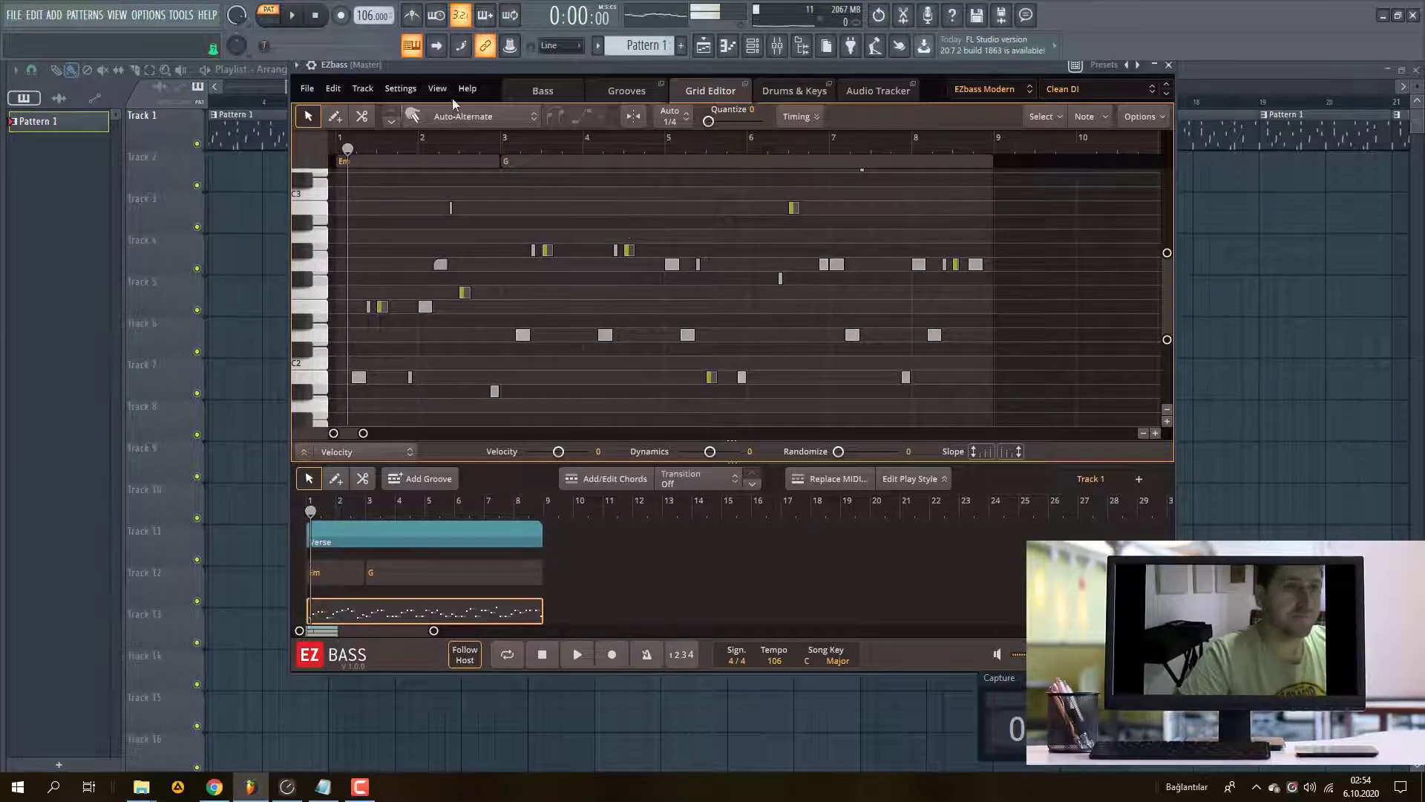
{"action": "left_click", "coordinate": [578, 655]}
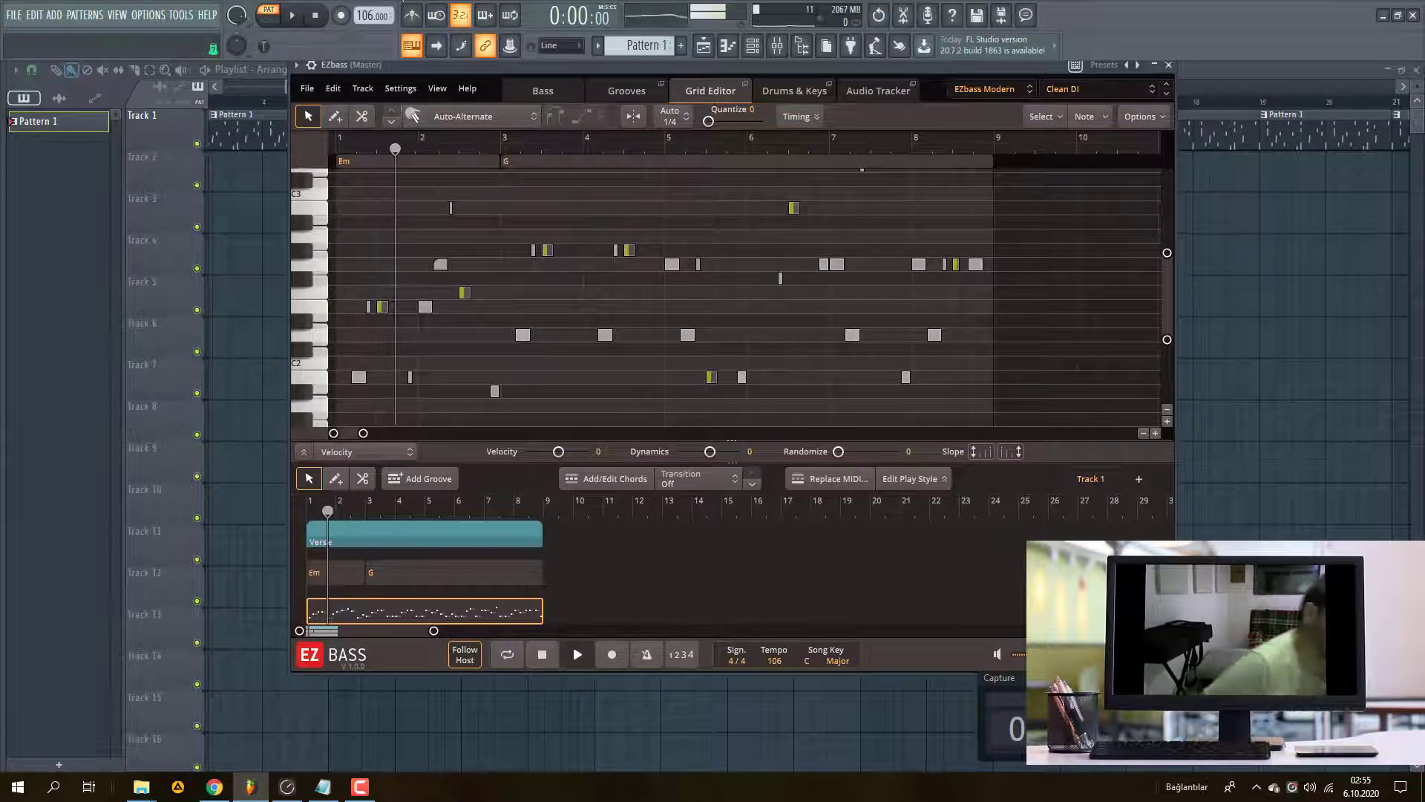
{"action": "left_click", "coordinate": [382, 159]}
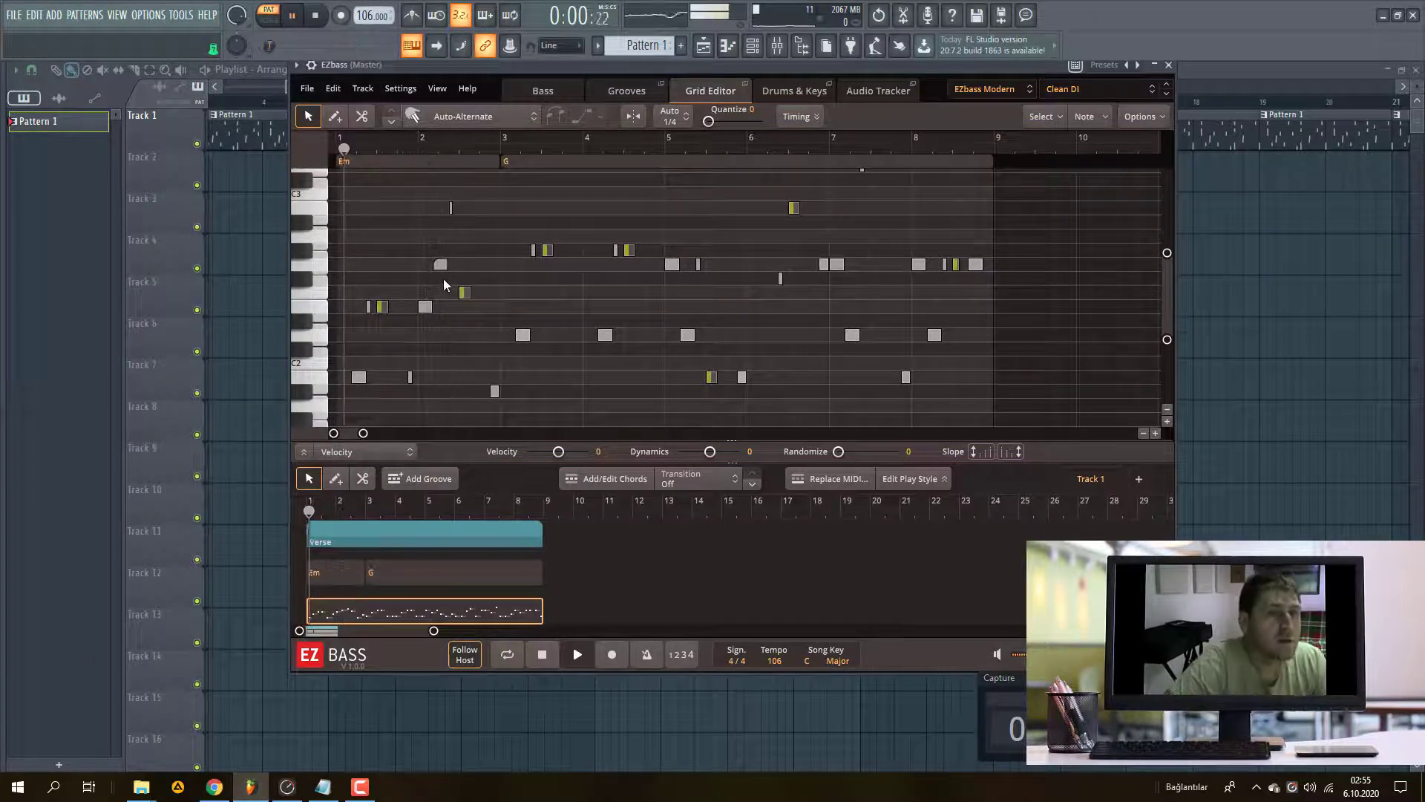
{"action": "left_click", "coordinate": [586, 654]}
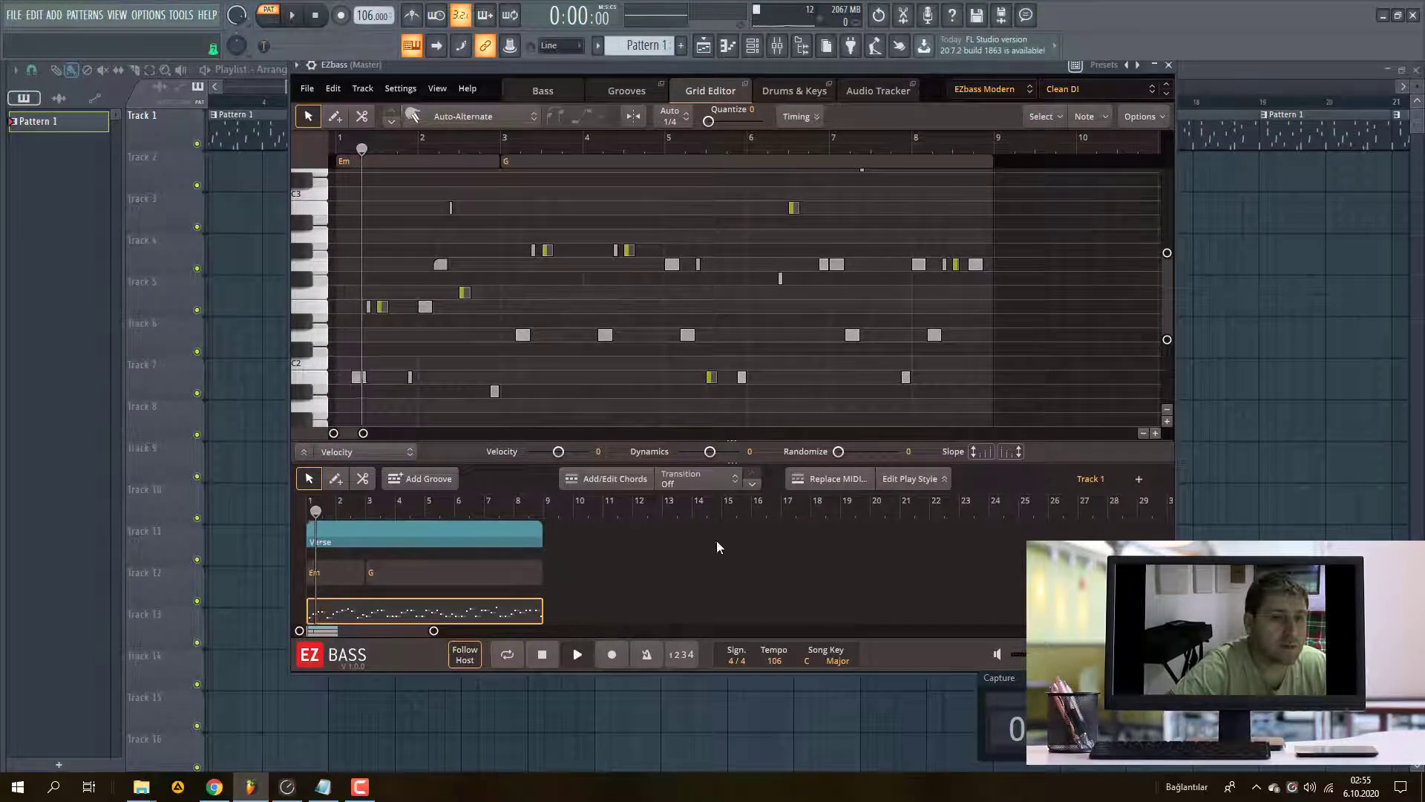
{"action": "left_click", "coordinate": [542, 655]}
- Check the articulations of several bass notes and set the lower note at the start of bar 4 to Percussive Right Hand
{"action": "left_click", "coordinate": [441, 265]}
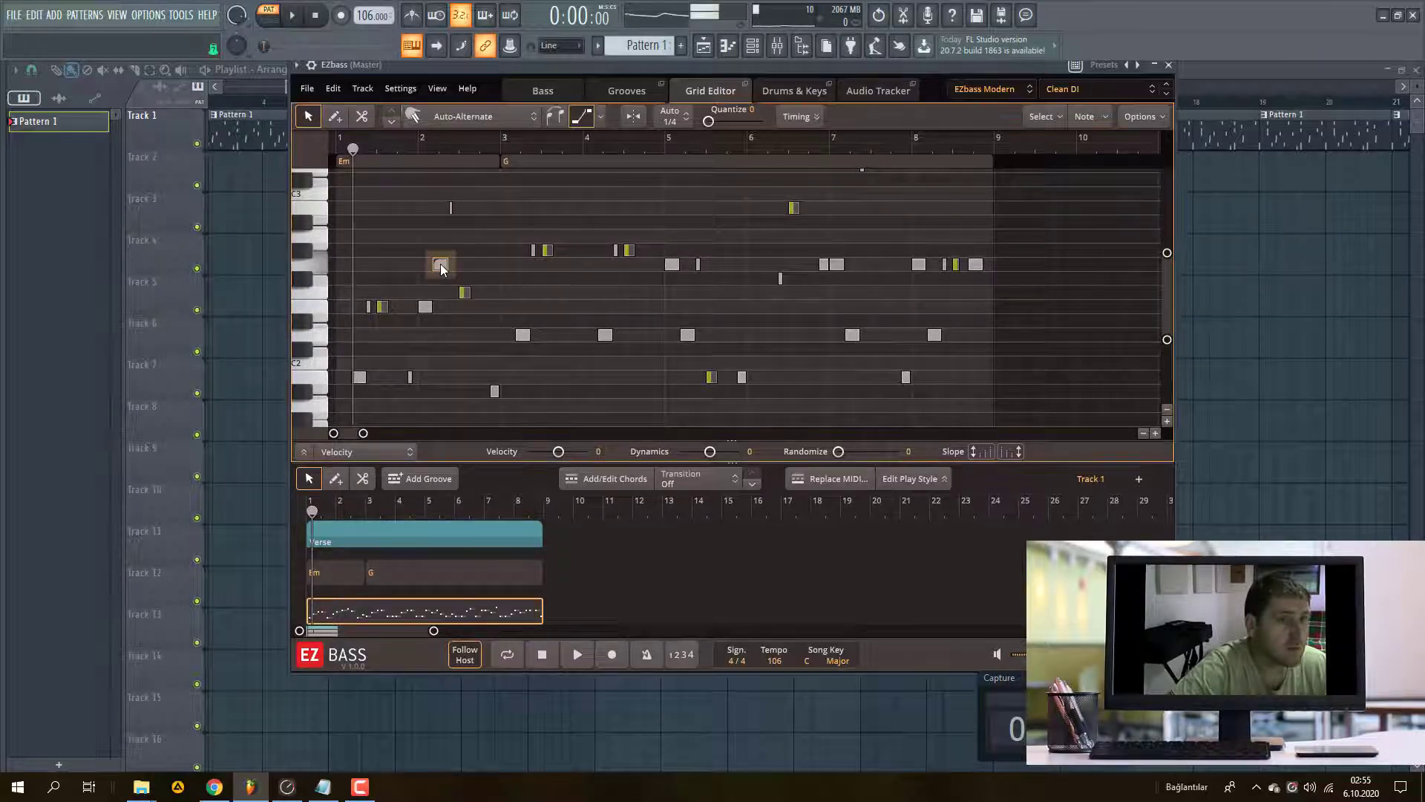
{"action": "left_click", "coordinate": [550, 252]}
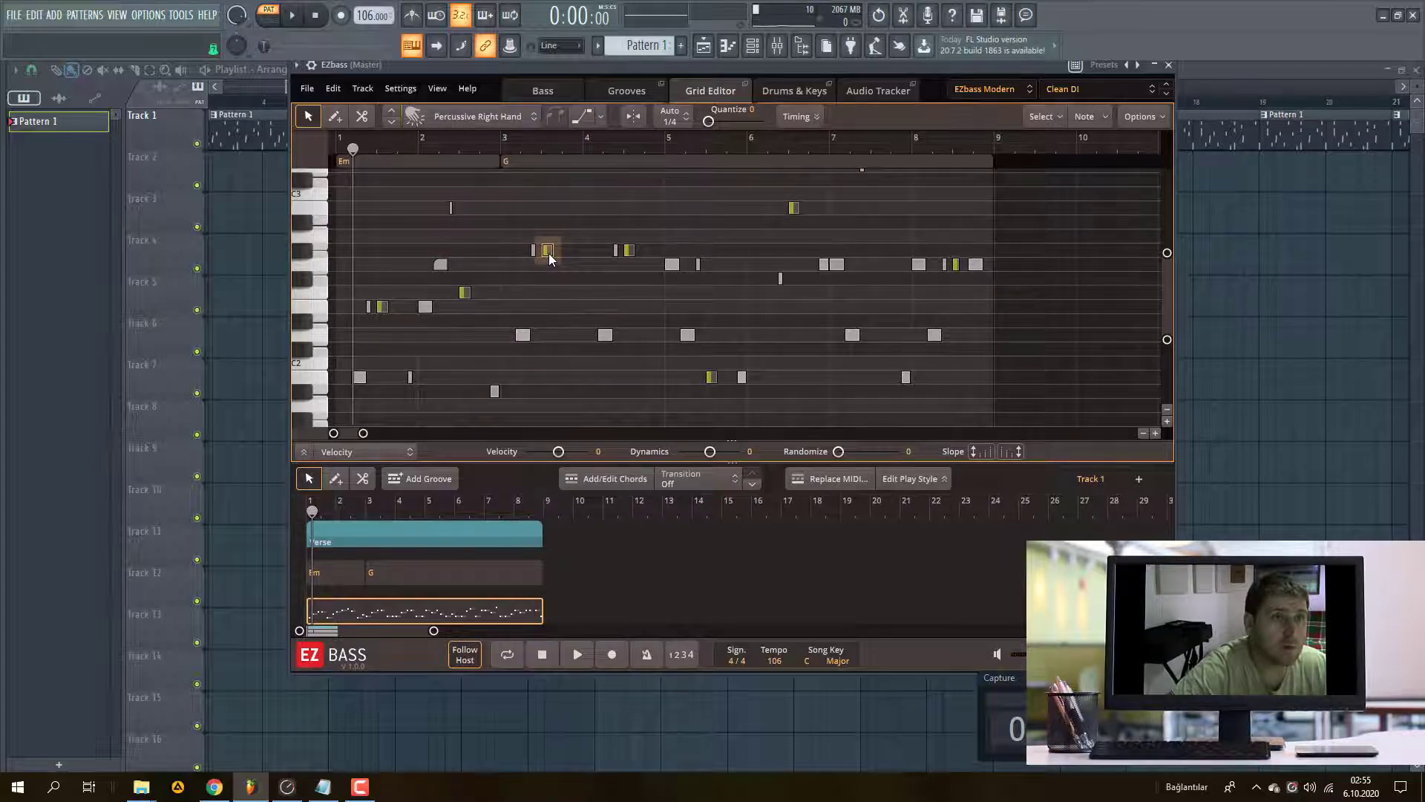
{"action": "left_click", "coordinate": [629, 250]}
{"action": "left_click", "coordinate": [605, 335]}
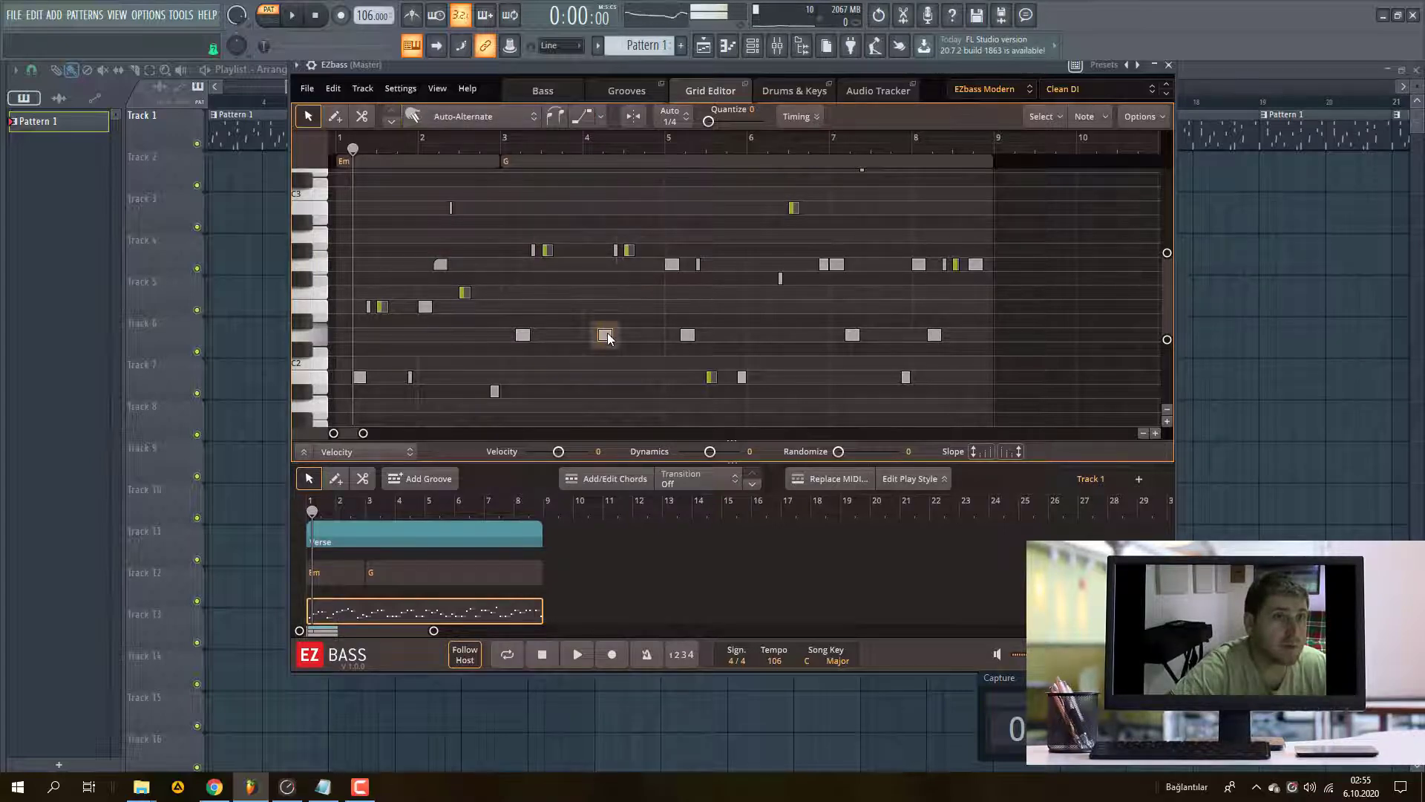
{"action": "left_click", "coordinate": [484, 119]}
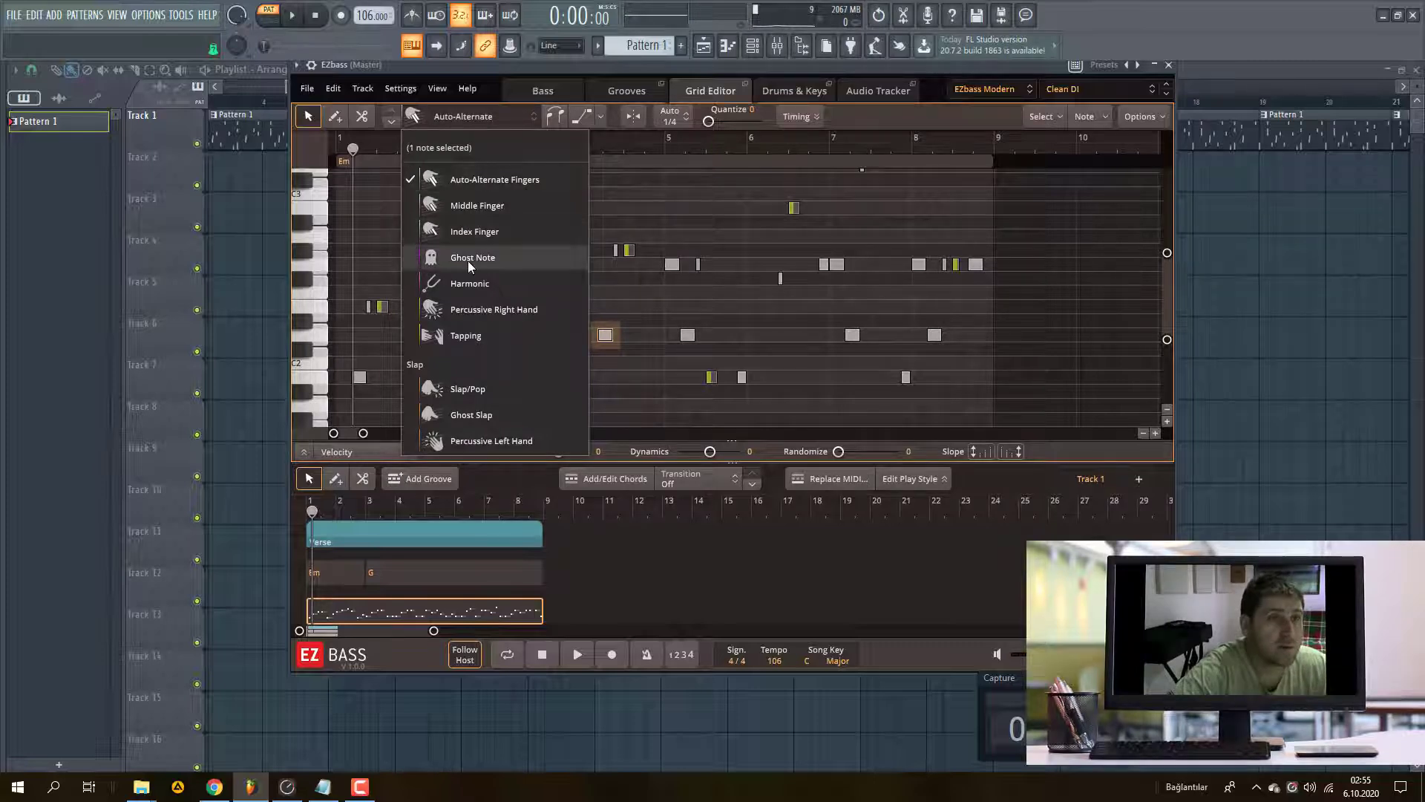
{"action": "left_click", "coordinate": [480, 309]}
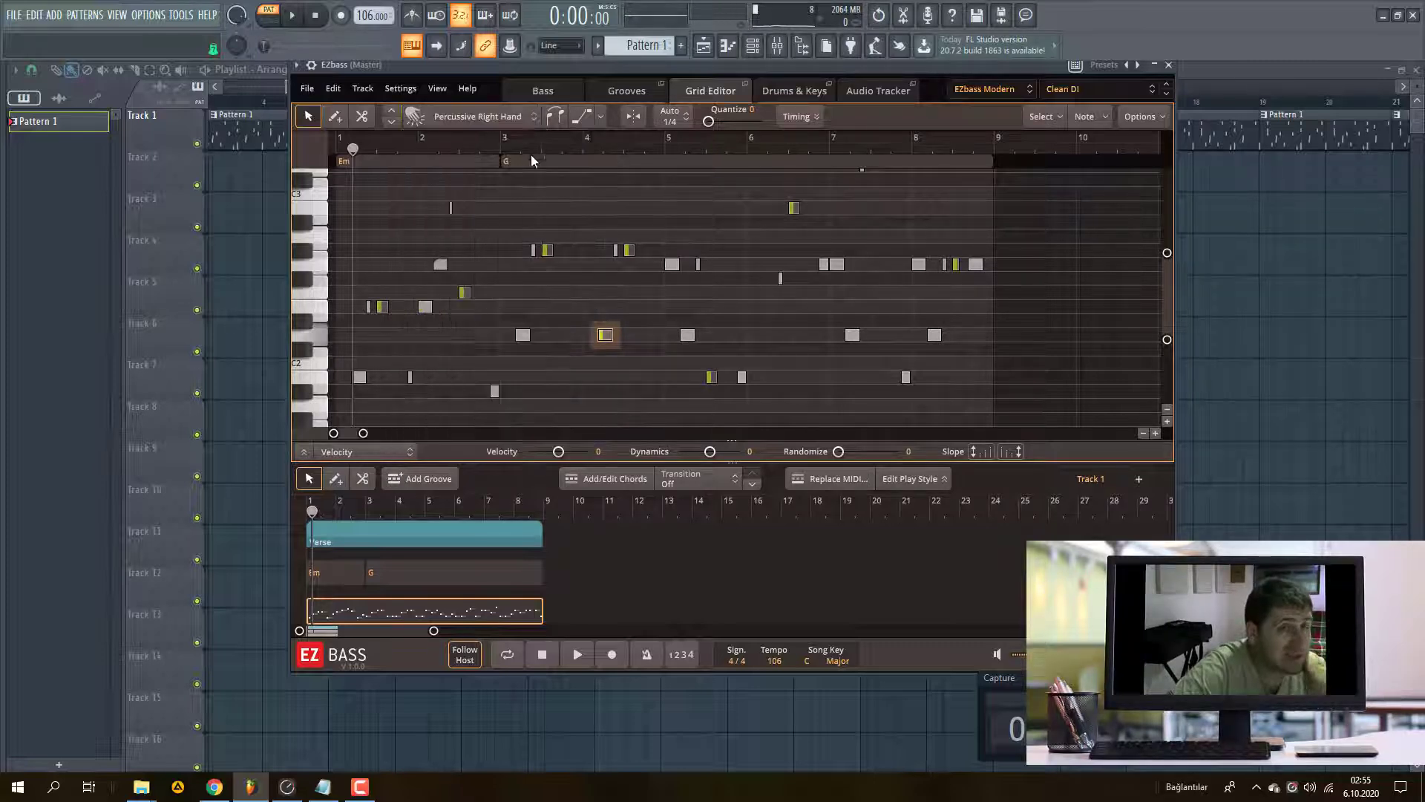
- Switch the host to song mode, play the arrangement with EZbass reopened from the channel rack and stop playback
{"action": "key", "text": "space"}
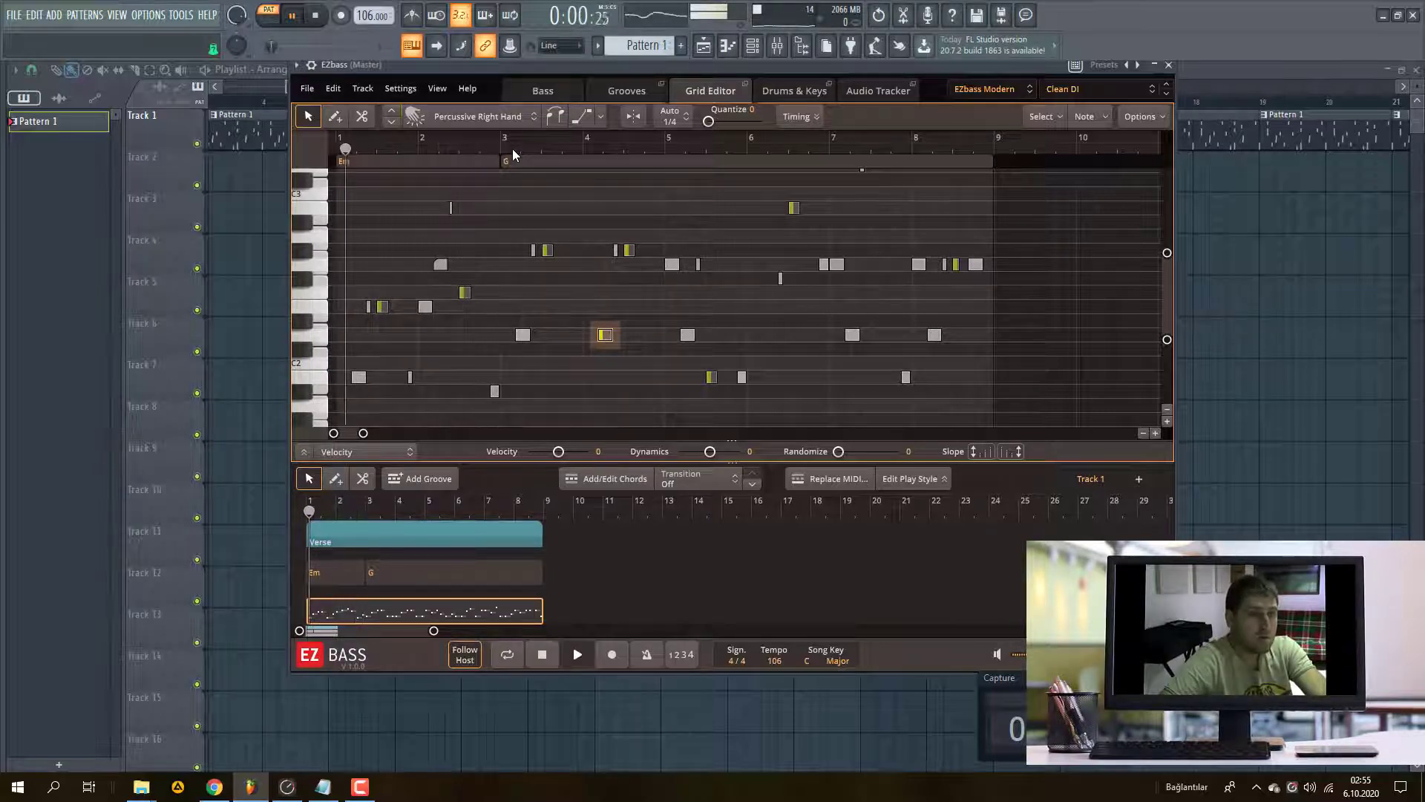
{"action": "key", "text": "space"}
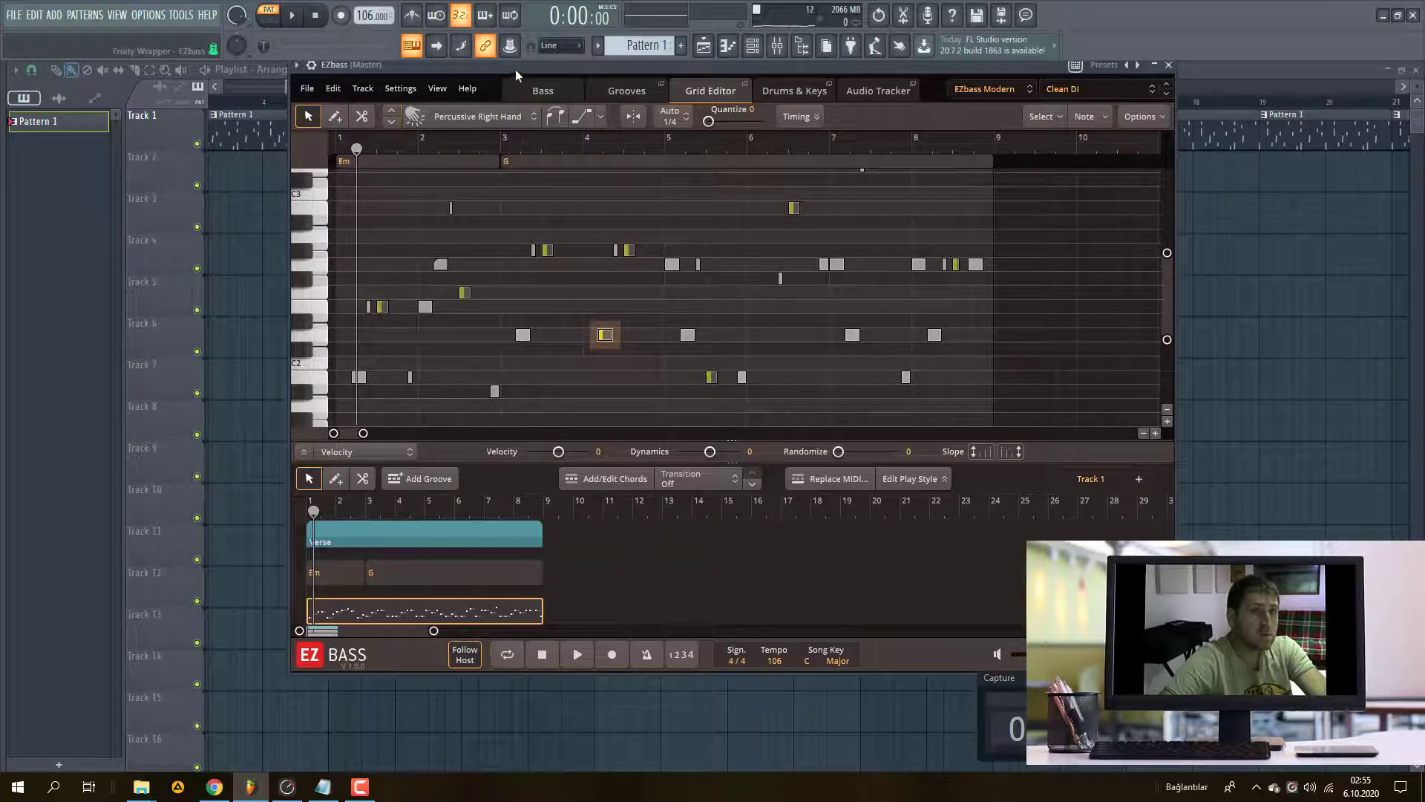
{"action": "left_click_drag", "start_coordinate": [515, 69], "coordinate": [668, 147]}
{"action": "left_click", "coordinate": [269, 18]}
{"action": "key", "text": "space"}
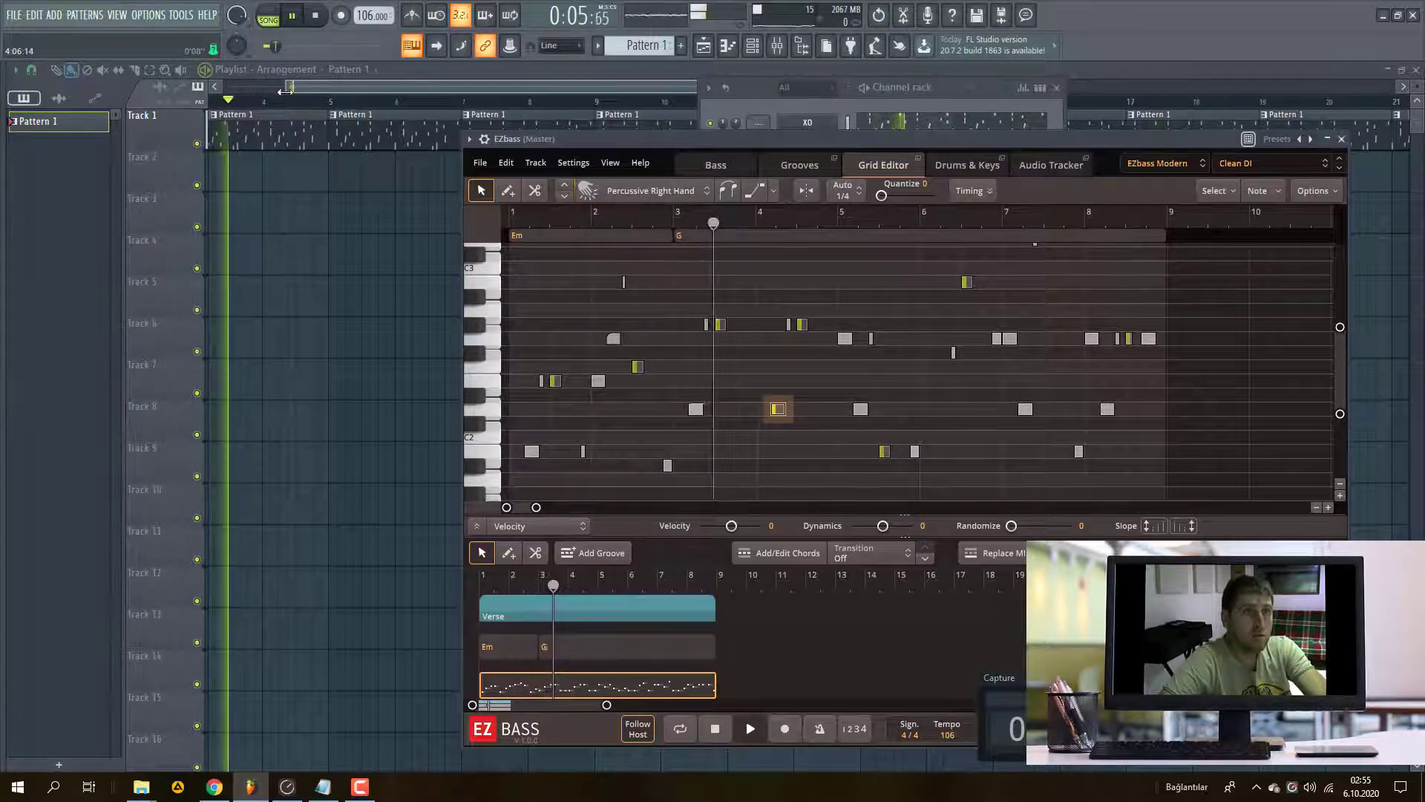
{"action": "left_click_drag", "start_coordinate": [284, 90], "coordinate": [224, 87]}
{"action": "left_click", "coordinate": [761, 46]}
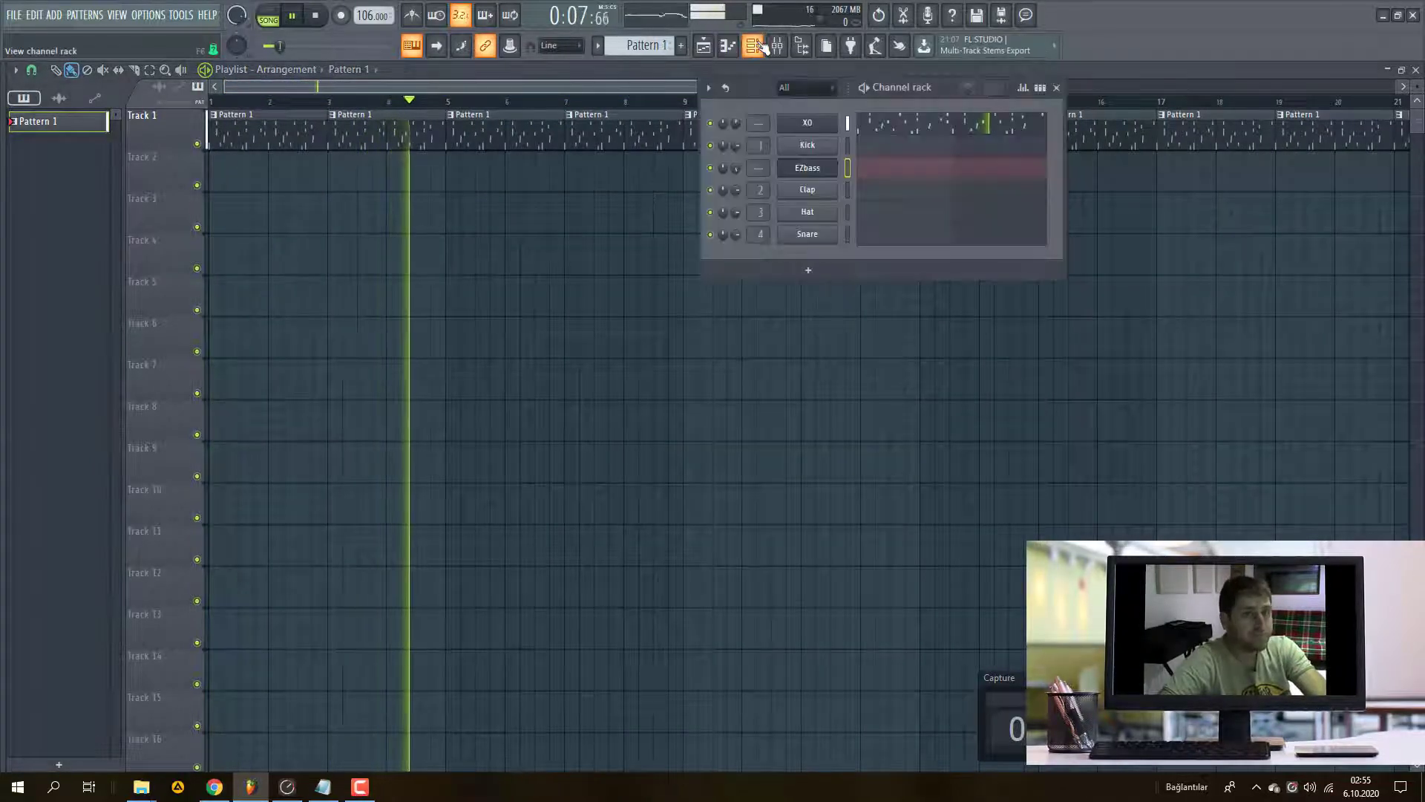
{"action": "left_click", "coordinate": [808, 167]}
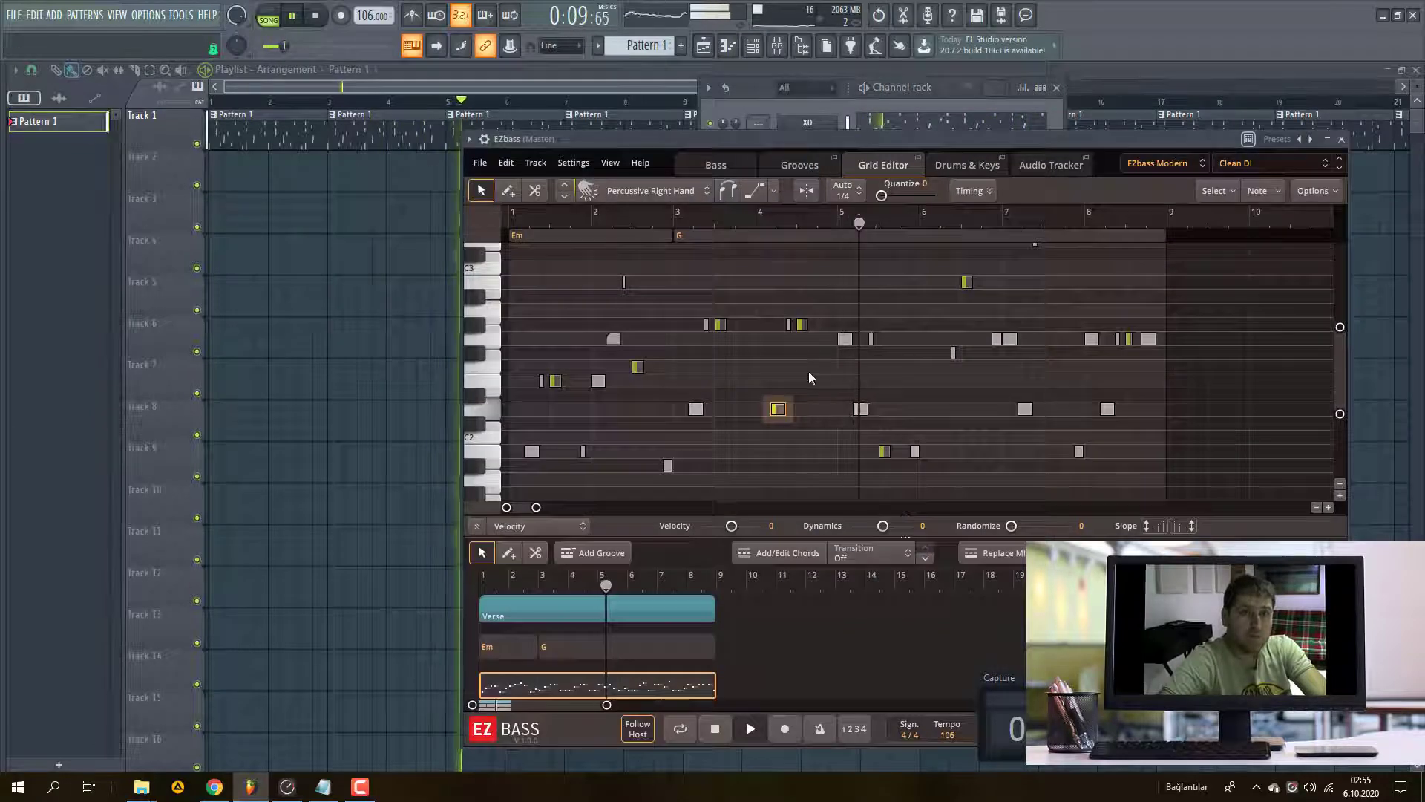
{"action": "key", "text": "space"}
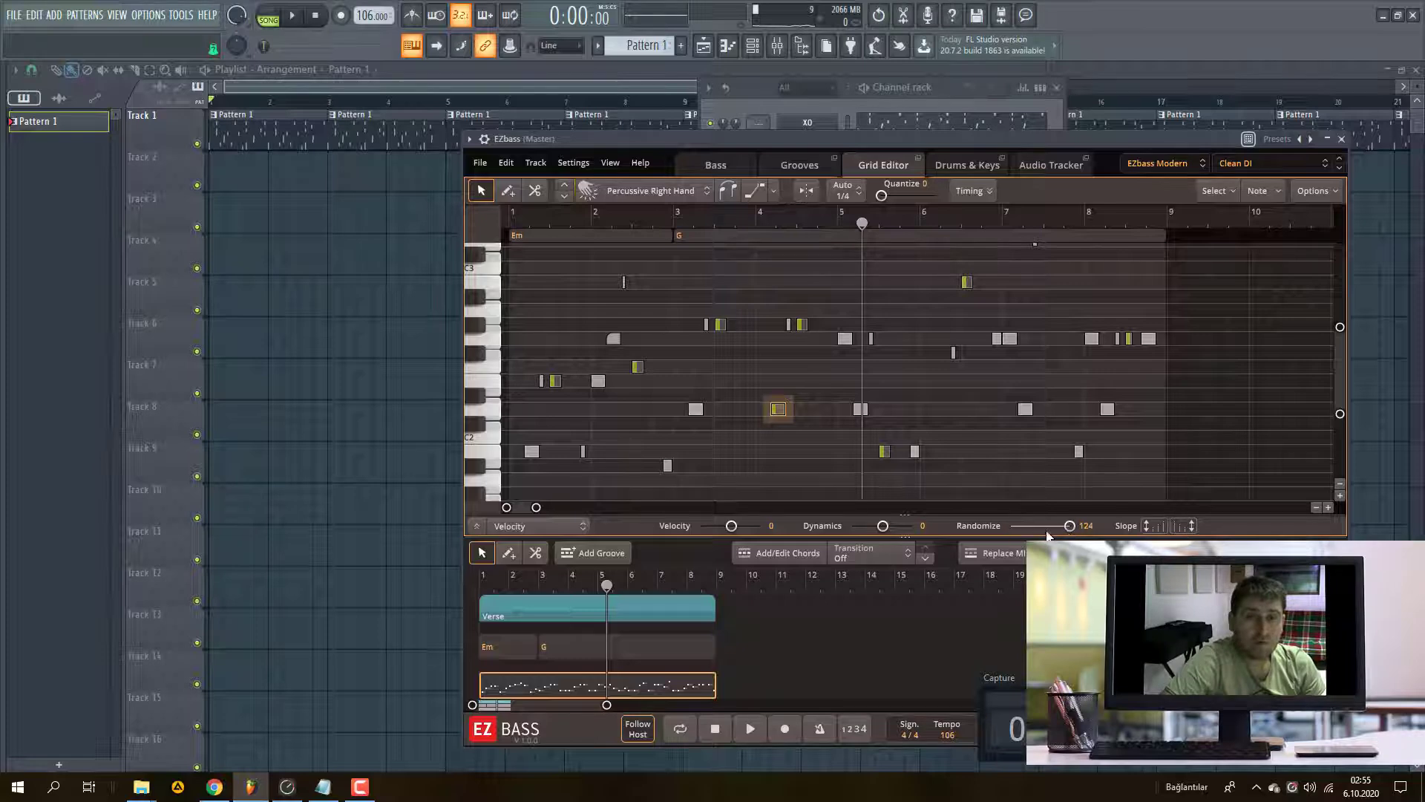
- Set both the dynamics and velocity offsets of the selected bar 4 note to -6
{"action": "left_click_drag", "start_coordinate": [859, 529], "coordinate": [876, 533]}
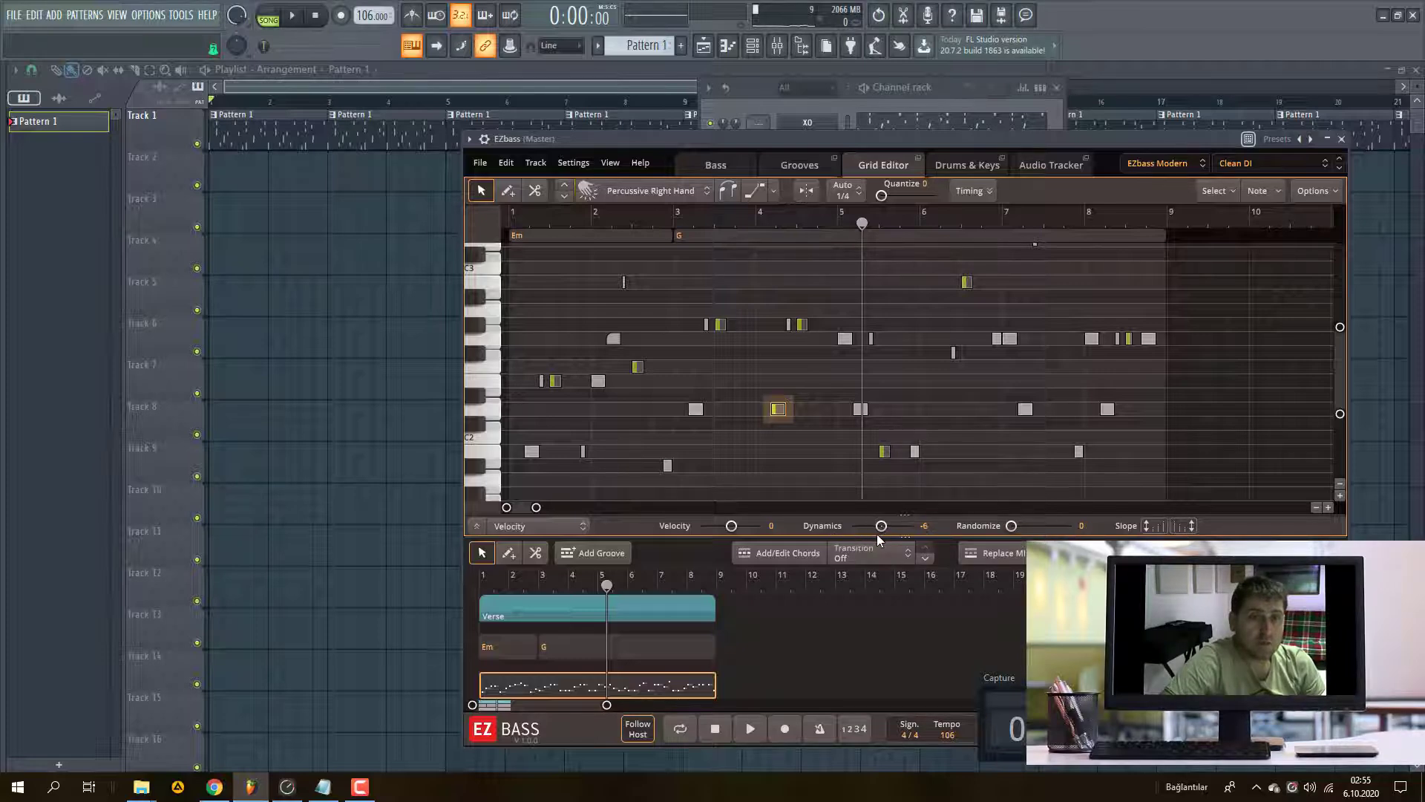
{"action": "left_click_drag", "start_coordinate": [732, 528], "coordinate": [726, 527]}
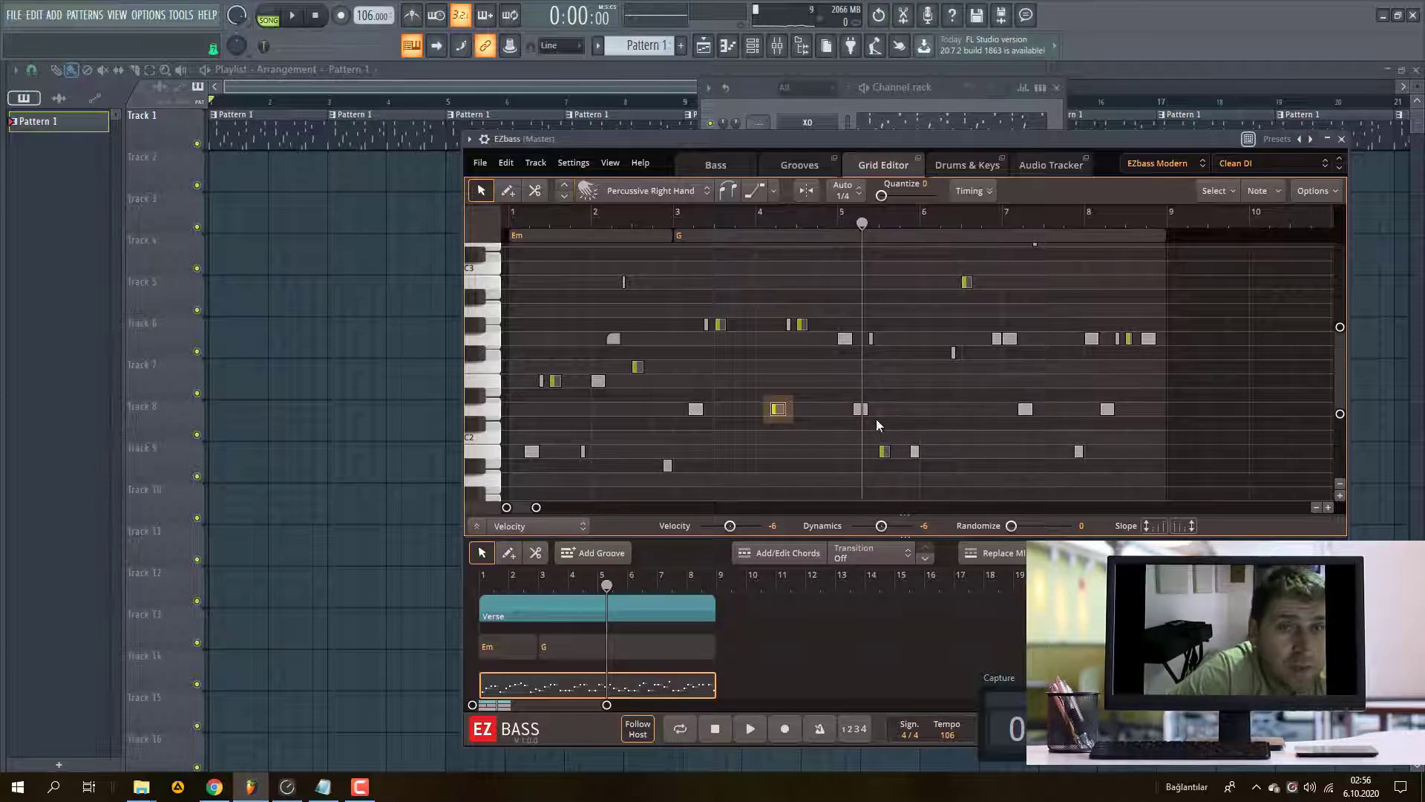
- Set the articulation of the lower note near the start of bar 7 to Tapping
{"action": "left_click", "coordinate": [1026, 409]}
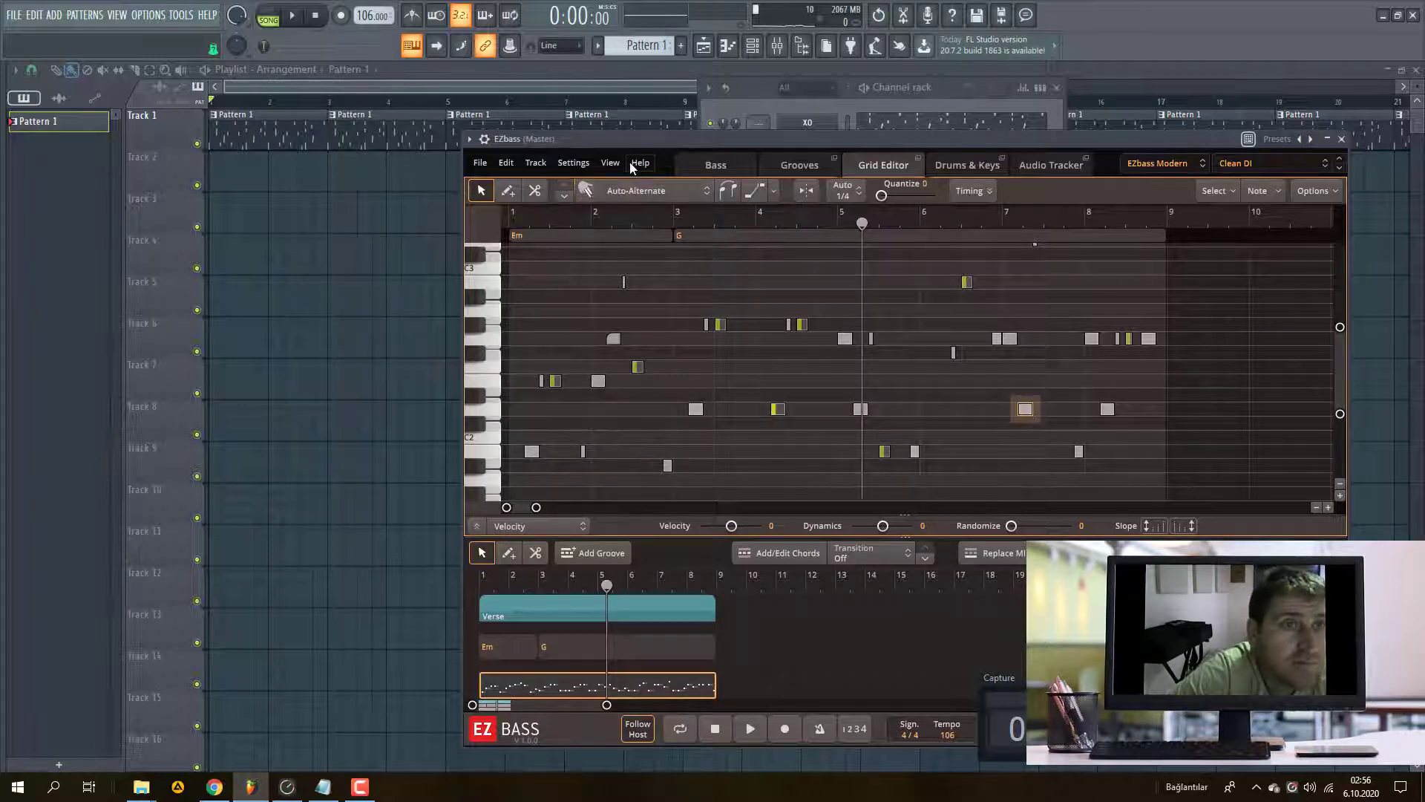
{"action": "left_click", "coordinate": [622, 193]}
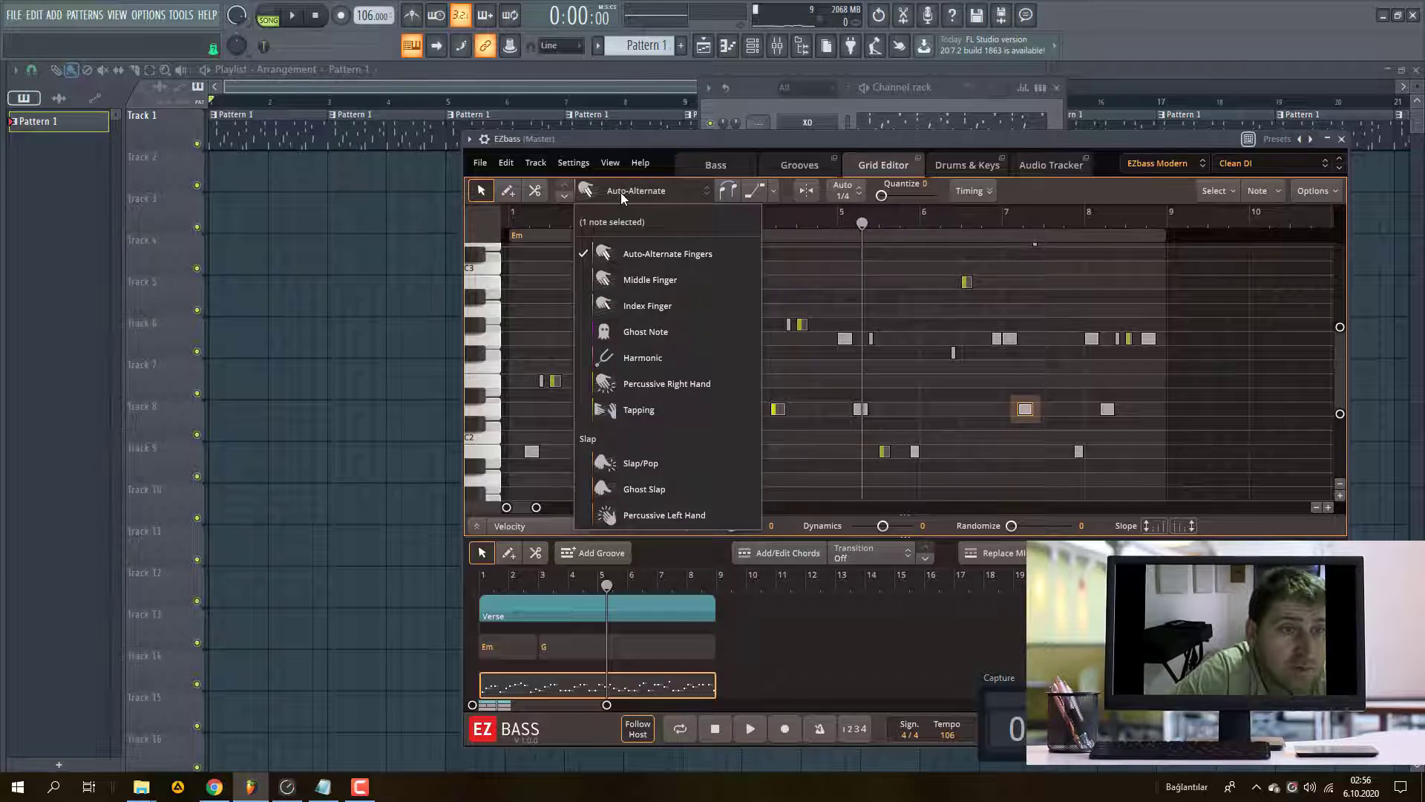
{"action": "left_click", "coordinate": [631, 409]}
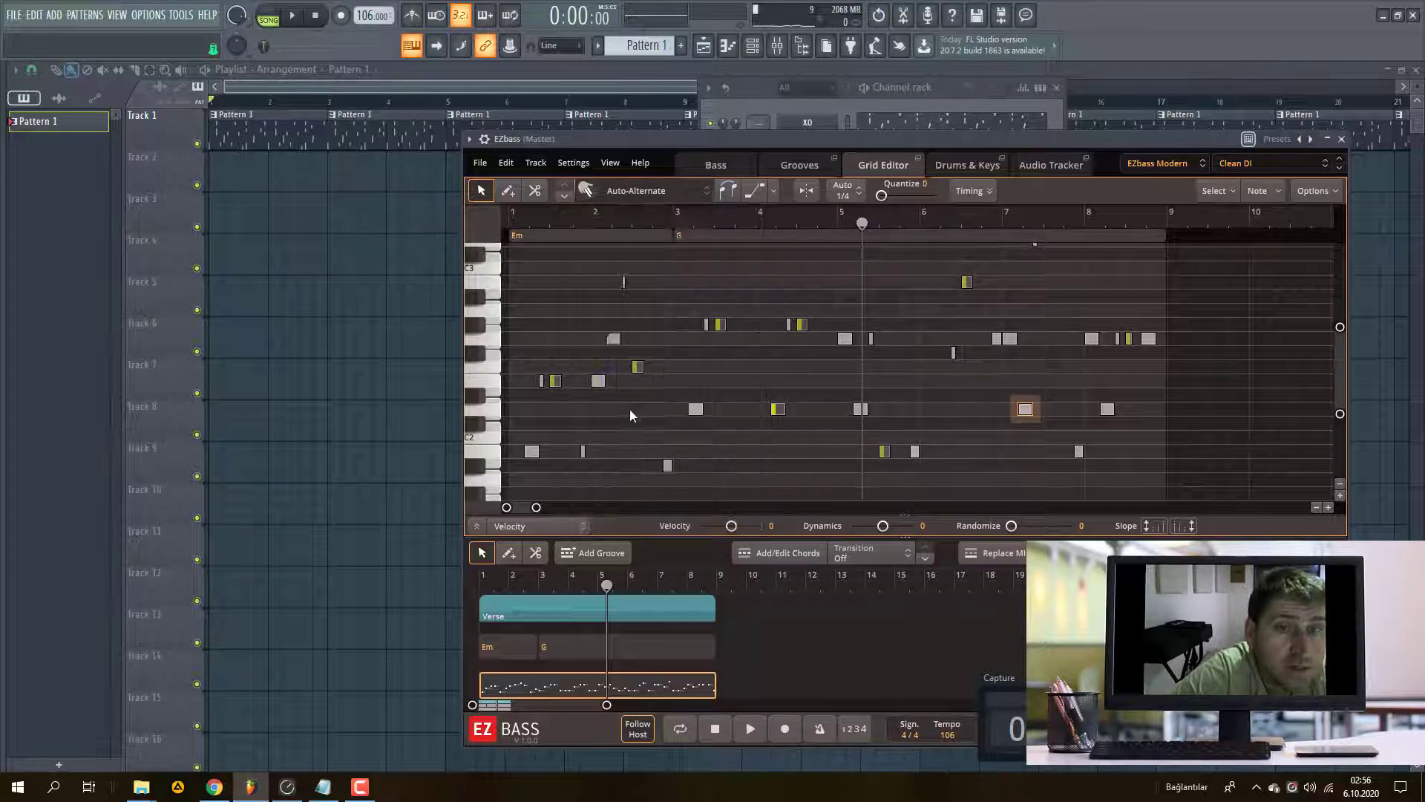
- Move the EZbass playhead to bar 7 and play from there to hear the Tapping note
{"action": "left_click", "coordinate": [979, 222]}
{"action": "key", "text": "space"}
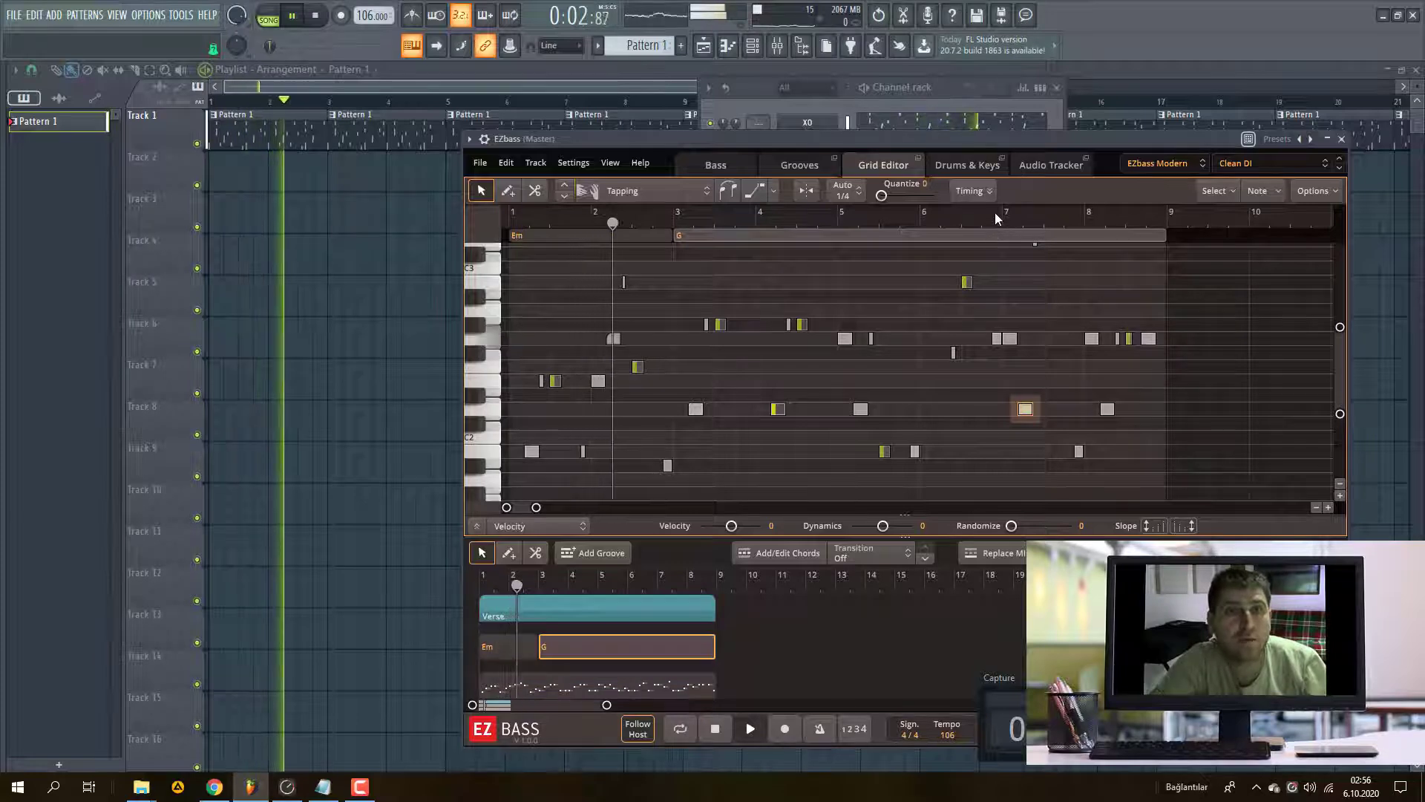
{"action": "key", "text": "space"}
{"action": "left_click_drag", "start_coordinate": [508, 224], "coordinate": [1014, 234]}
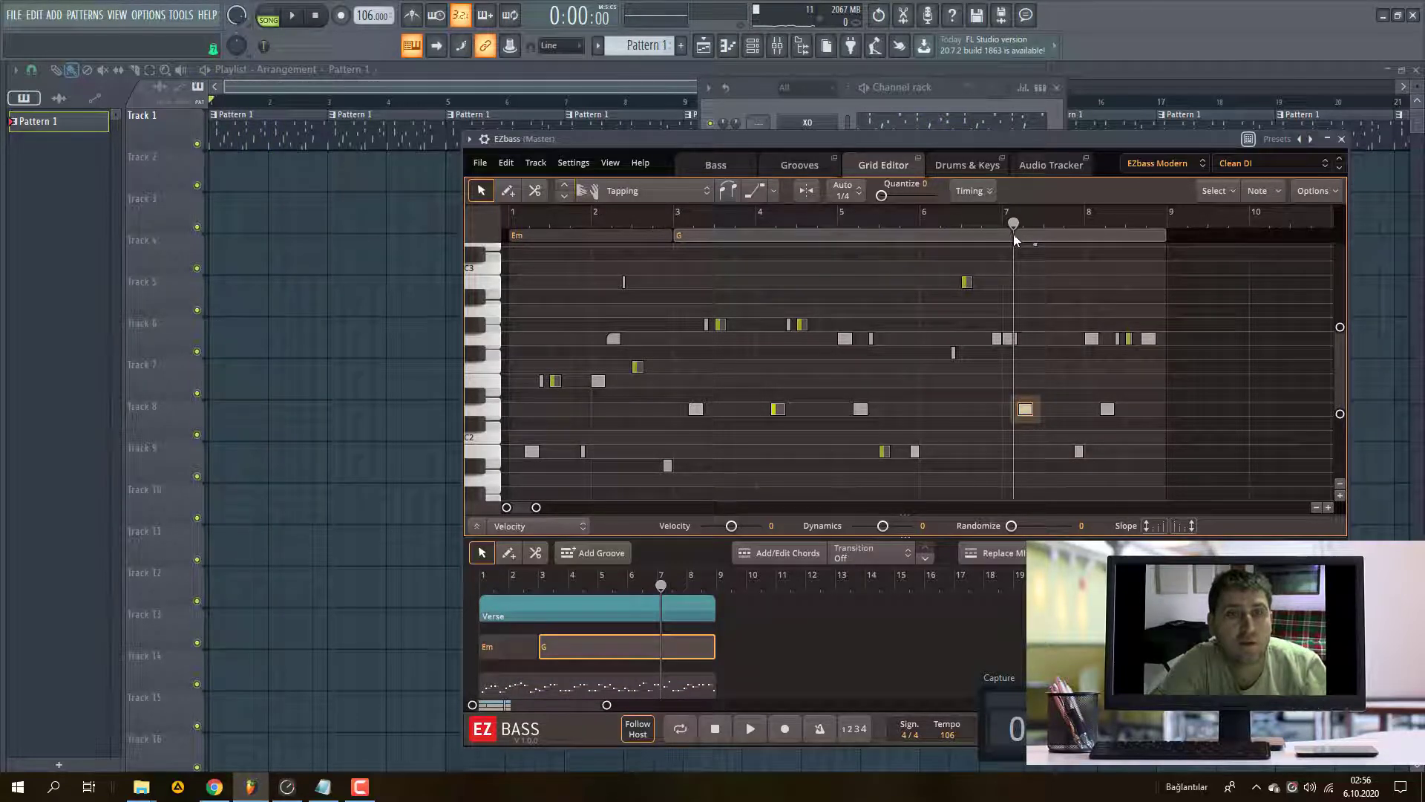
{"action": "left_click", "coordinate": [750, 729]}
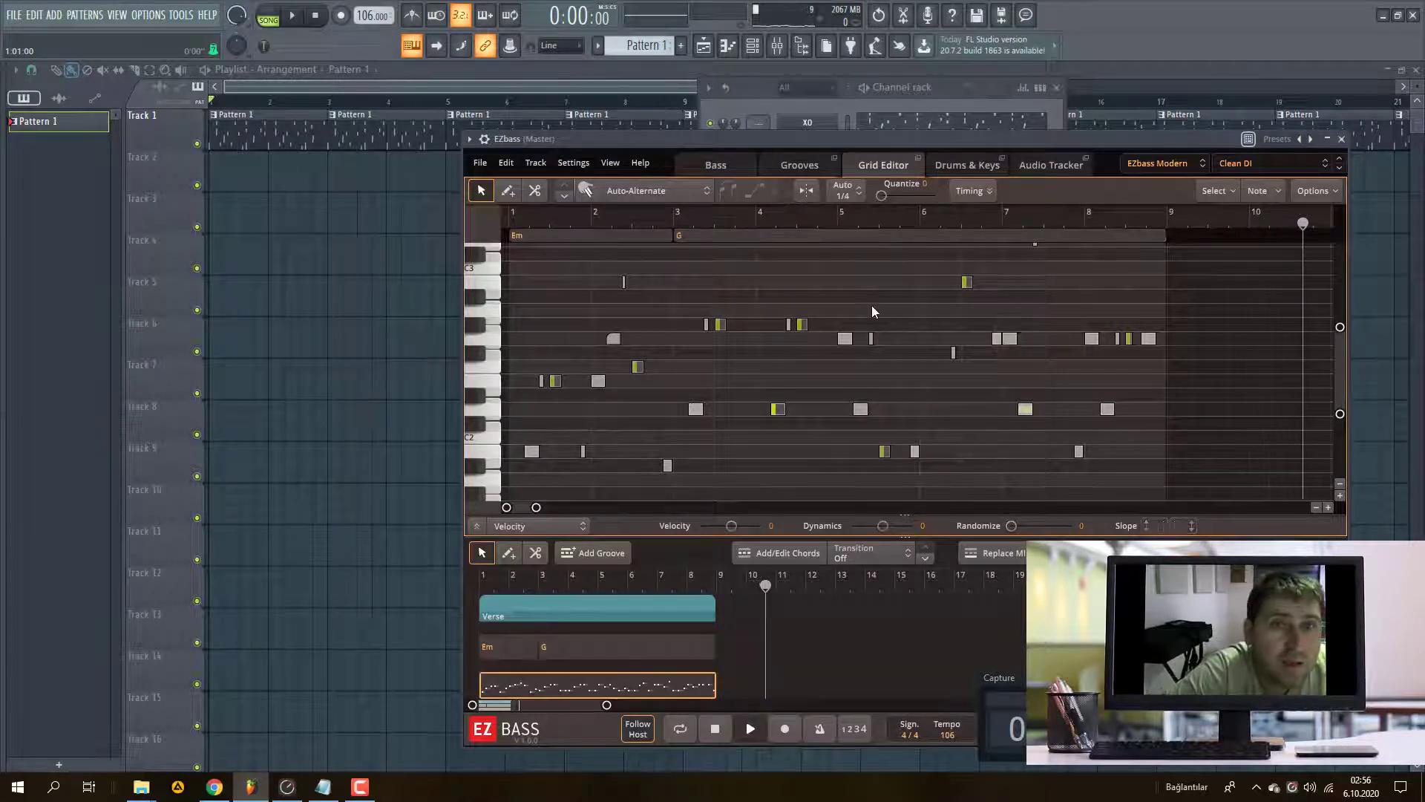
- Audition the groove repeatedly around bars 4 and 5 to hear the Percussive Right Hand note, and stop playback
{"action": "left_click", "coordinate": [869, 223]}
{"action": "left_click", "coordinate": [834, 218]}
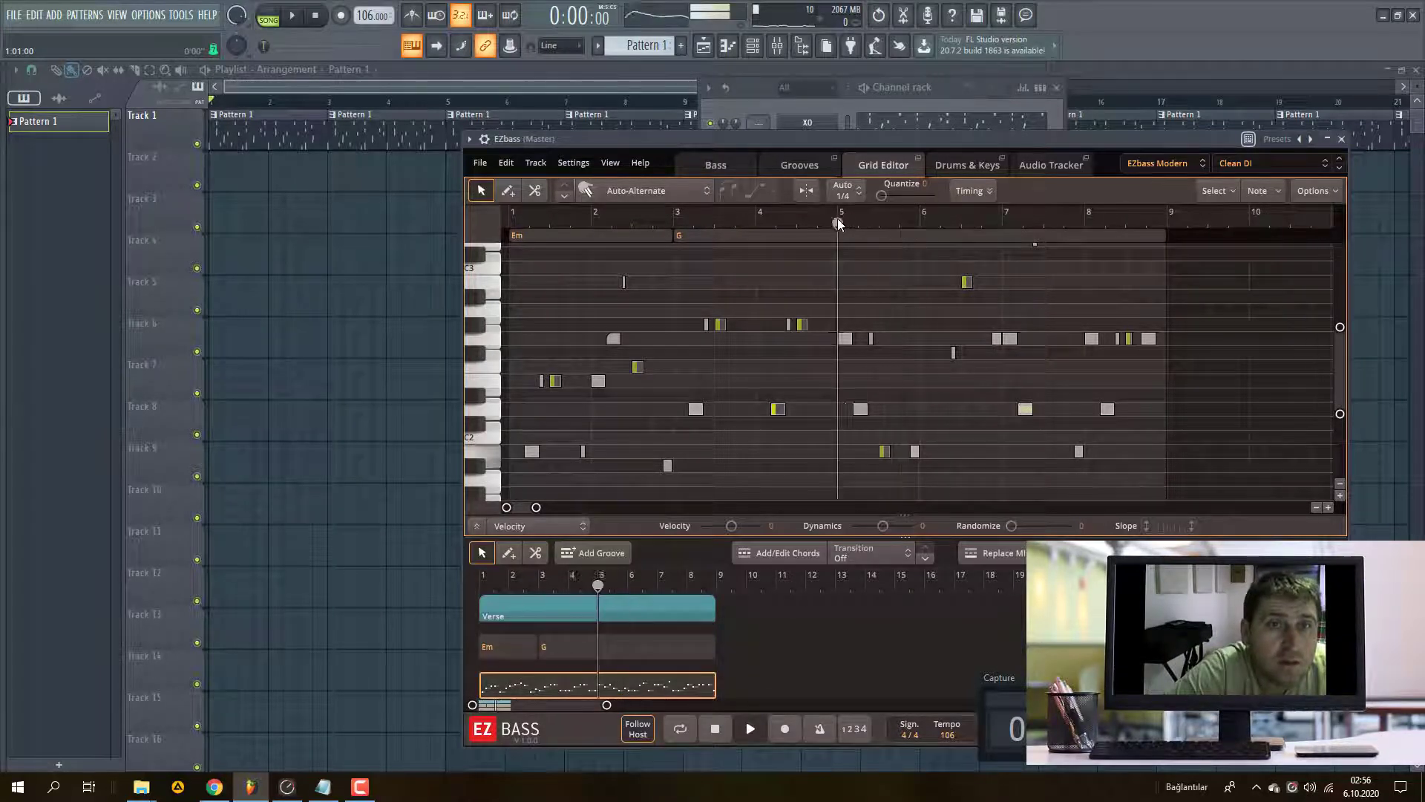
{"action": "left_click", "coordinate": [830, 219]}
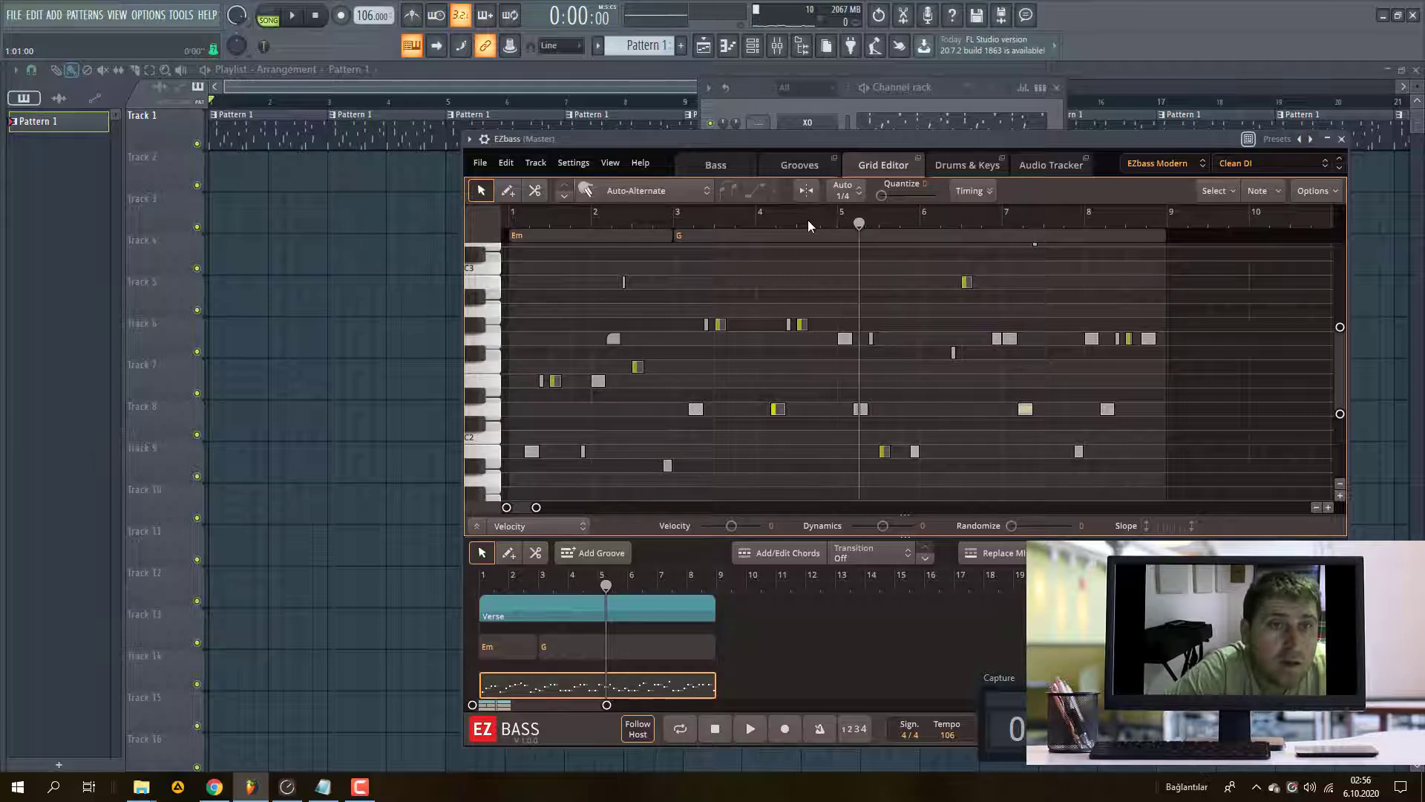
{"action": "left_click", "coordinate": [811, 223]}
{"action": "left_click", "coordinate": [977, 222]}
{"action": "left_click", "coordinate": [772, 222]}
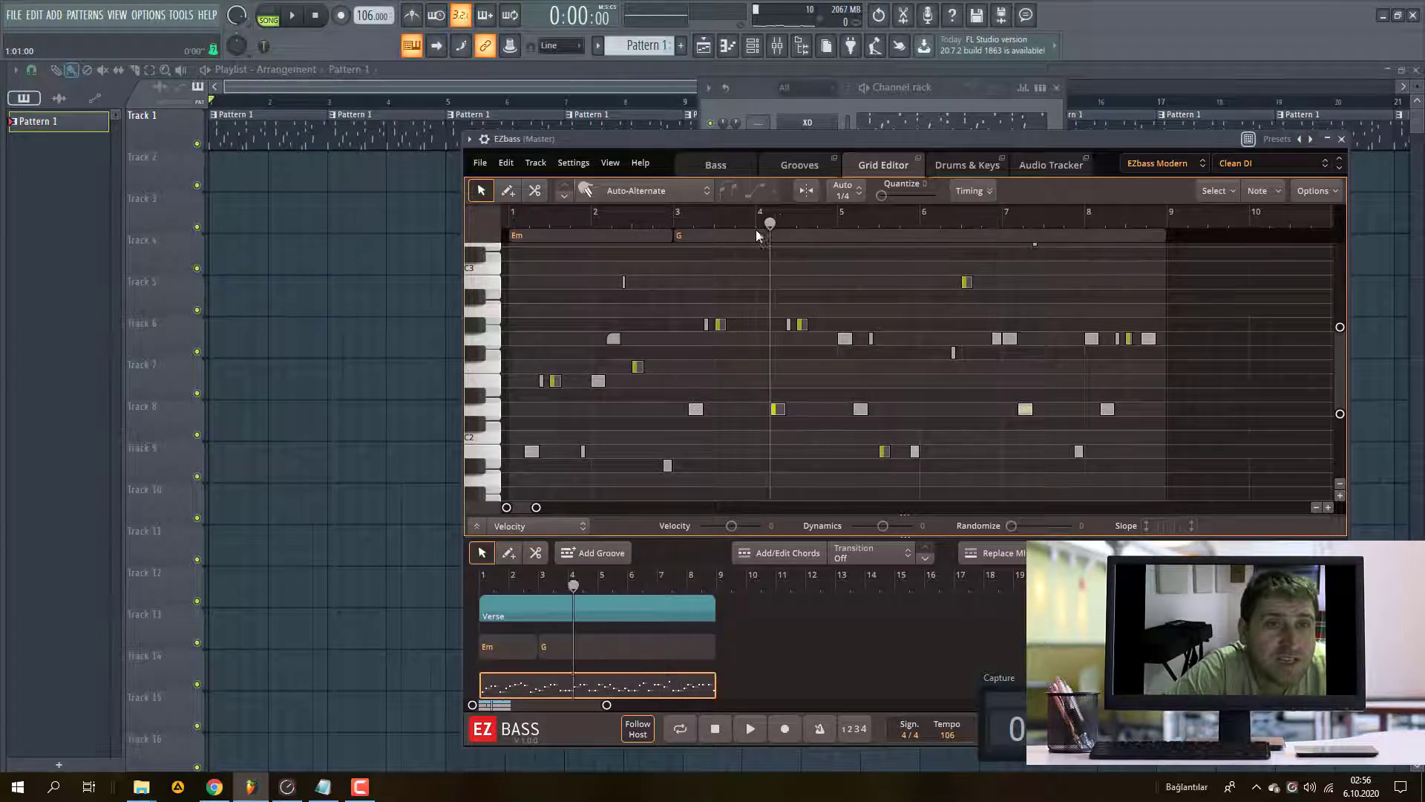
{"action": "left_click", "coordinate": [752, 223]}
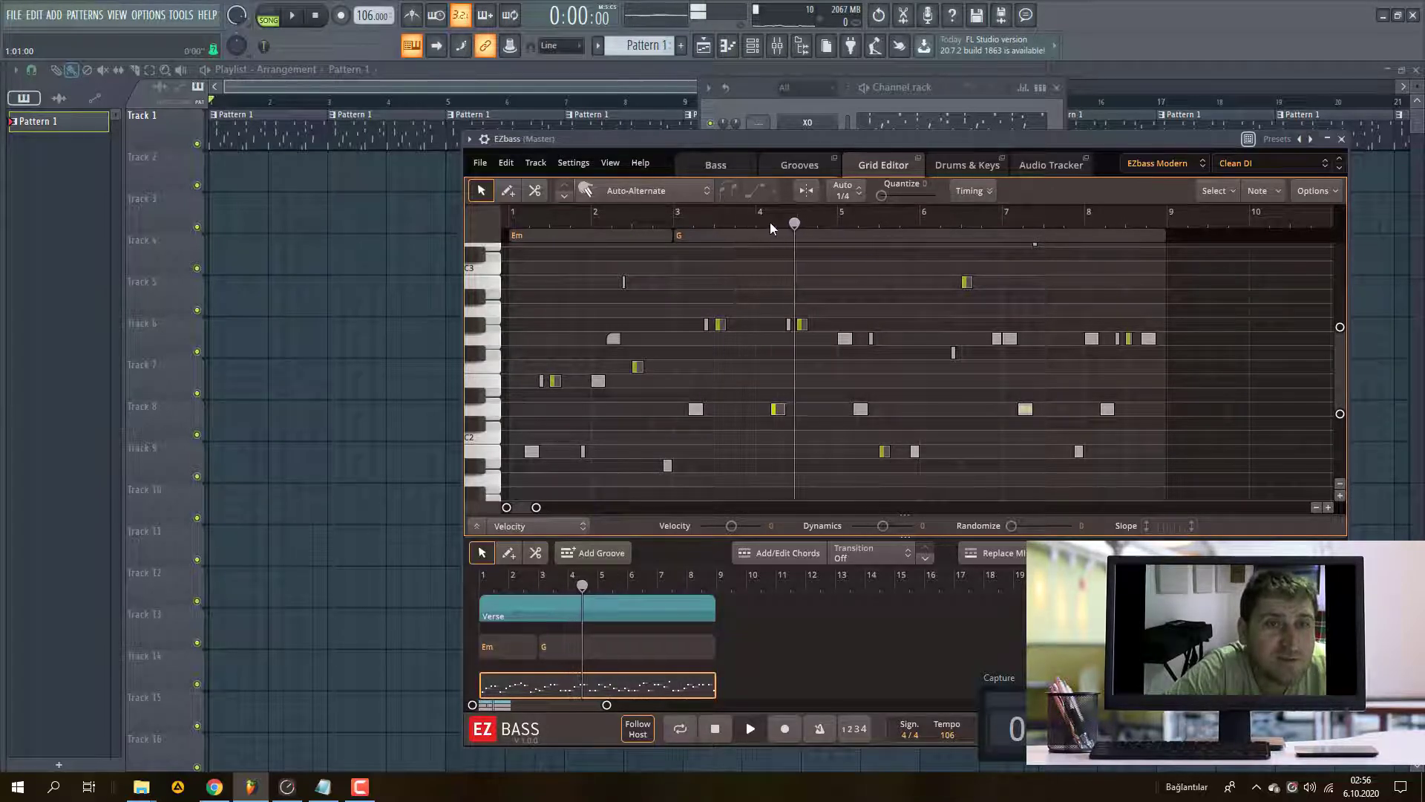
{"action": "left_click", "coordinate": [769, 221]}
{"action": "left_click", "coordinate": [823, 221]}
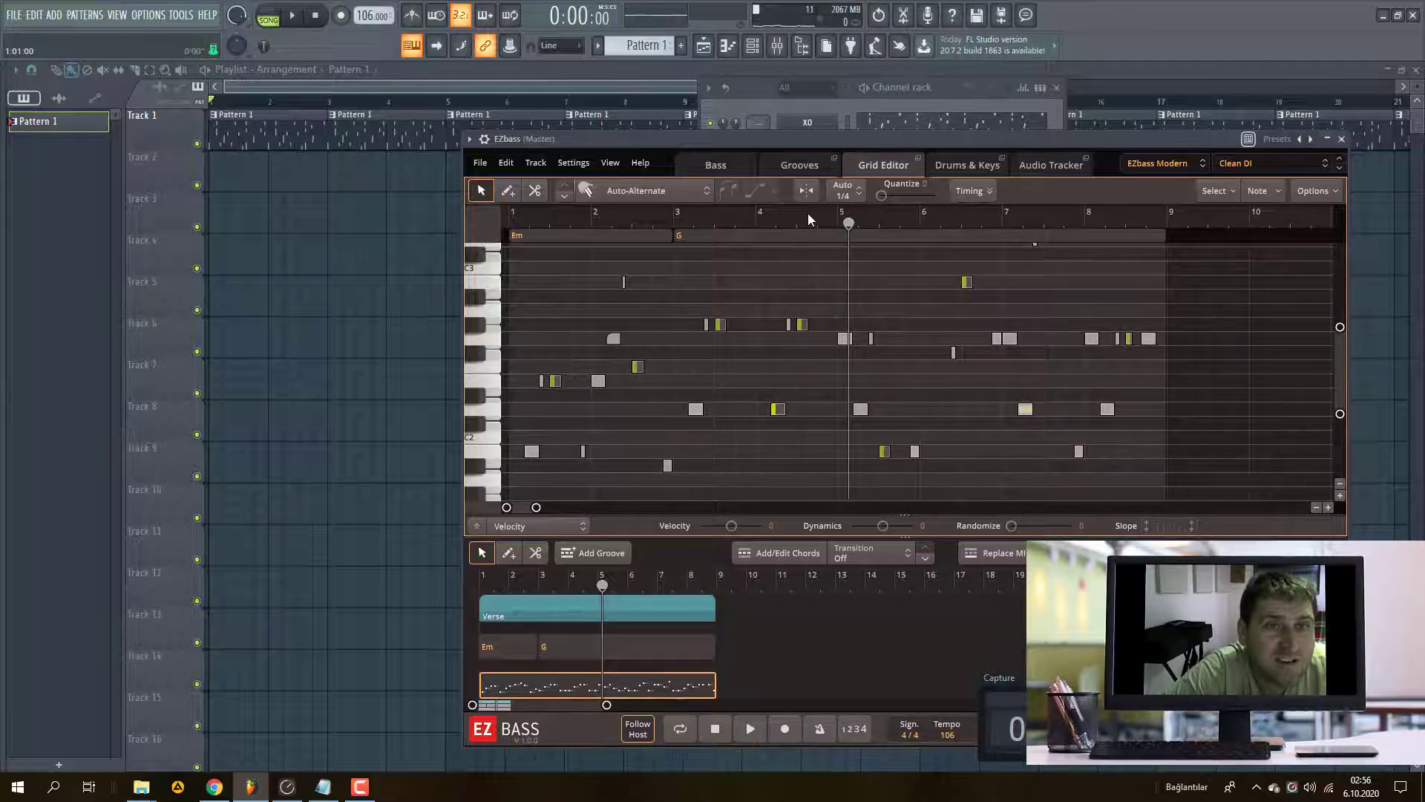
{"action": "left_click", "coordinate": [778, 223]}
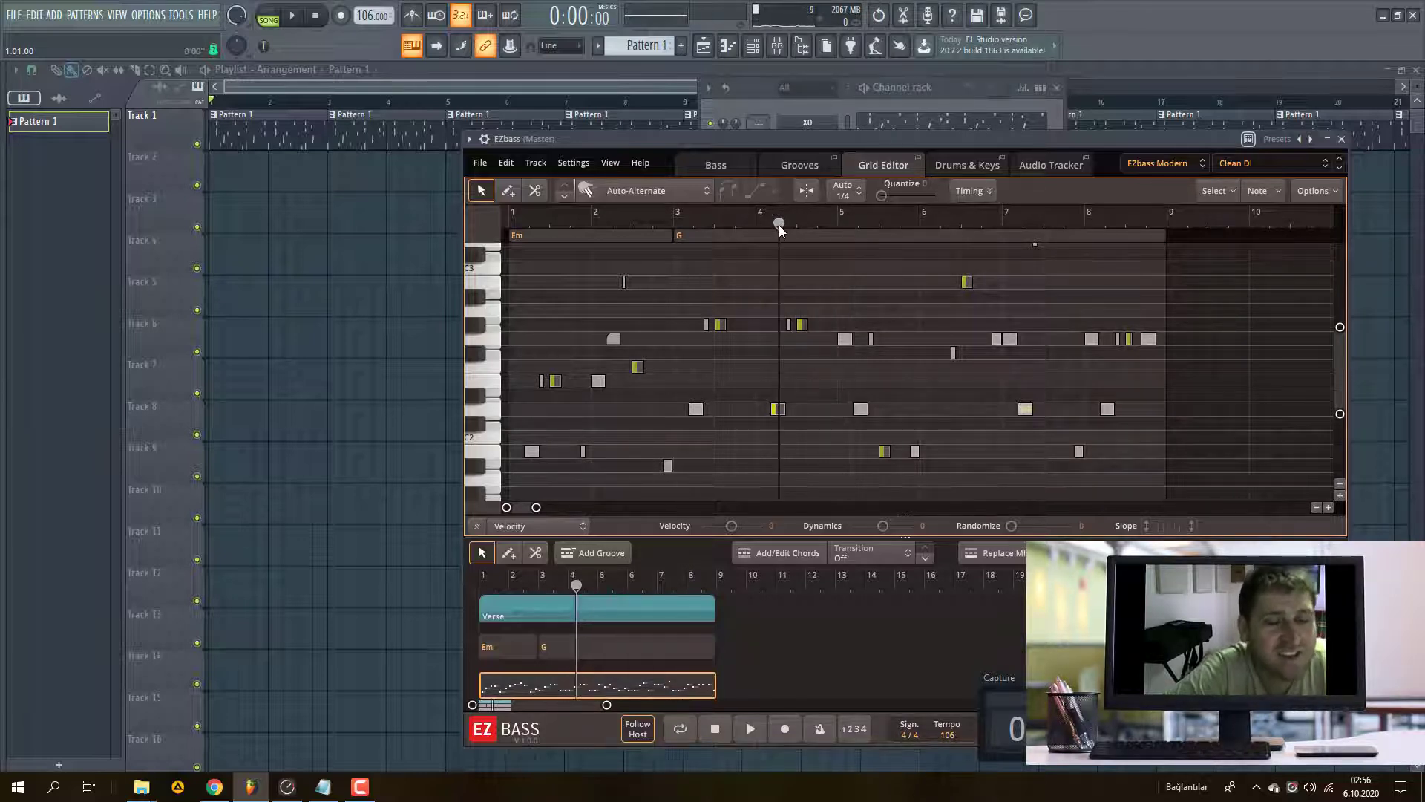
{"action": "left_click", "coordinate": [750, 728]}
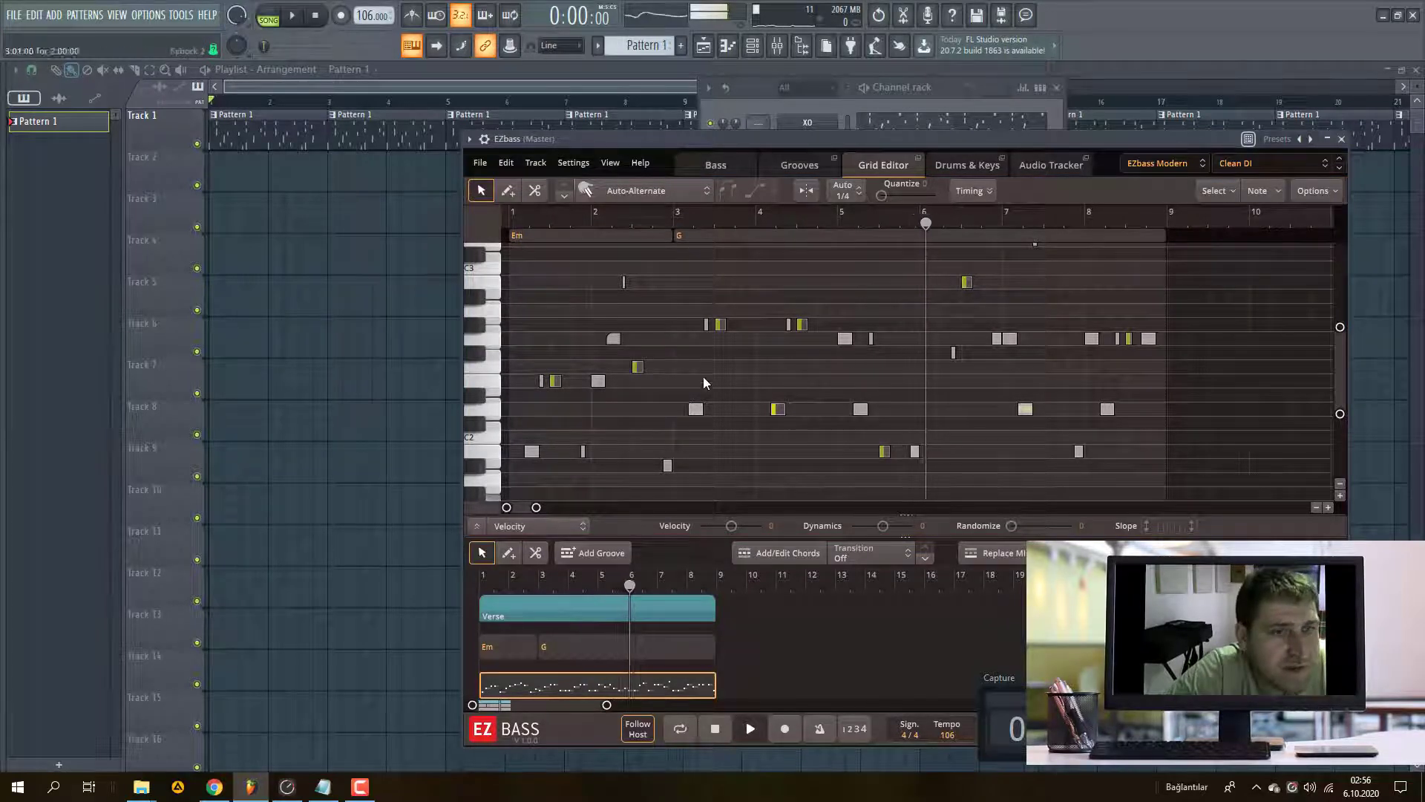
{"action": "left_click", "coordinate": [719, 735]}
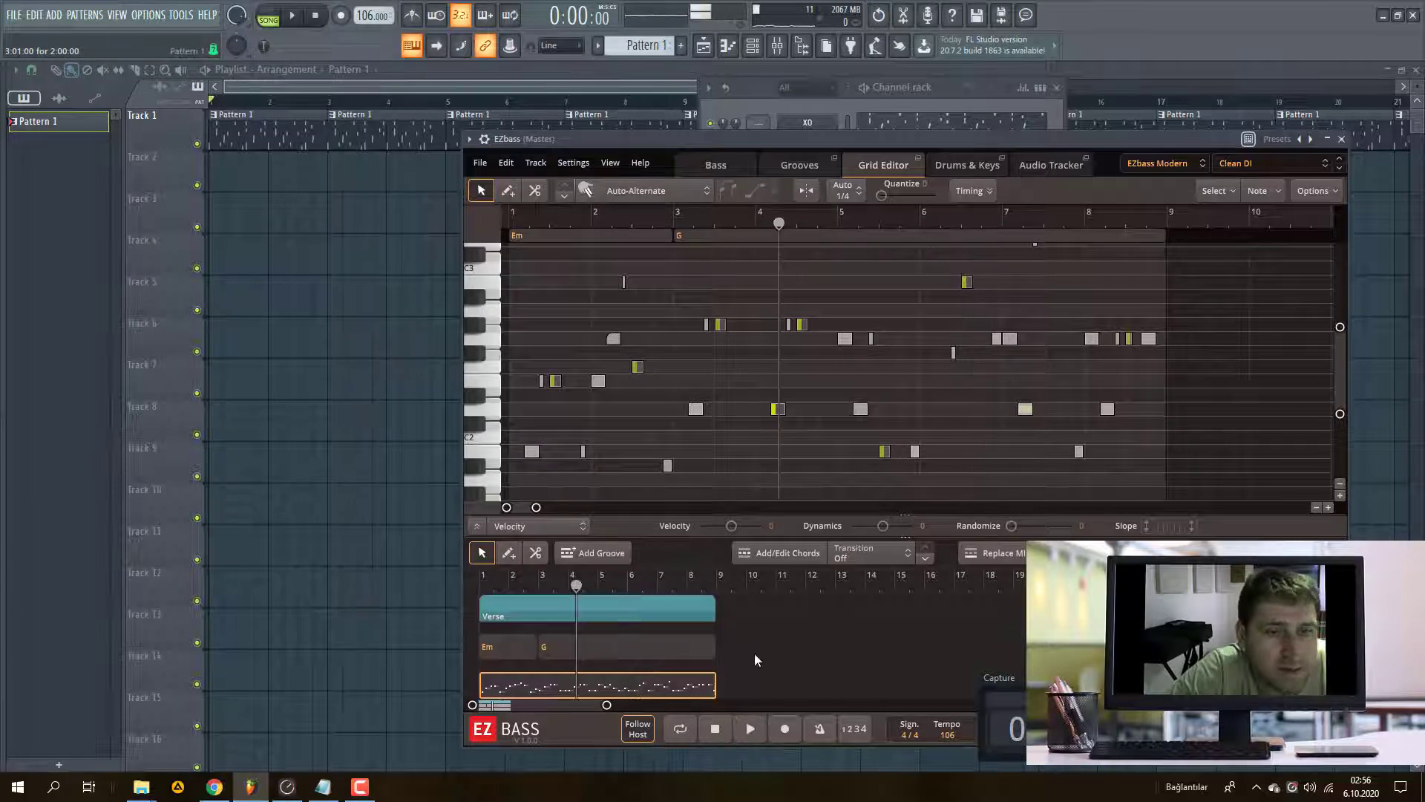
- Filter the EZbass grooves to the Funk genre and browse the matching MIDI grooves
{"action": "scroll", "coordinate": [1185, 297], "scroll_direction": "up", "scroll_amount": 6}
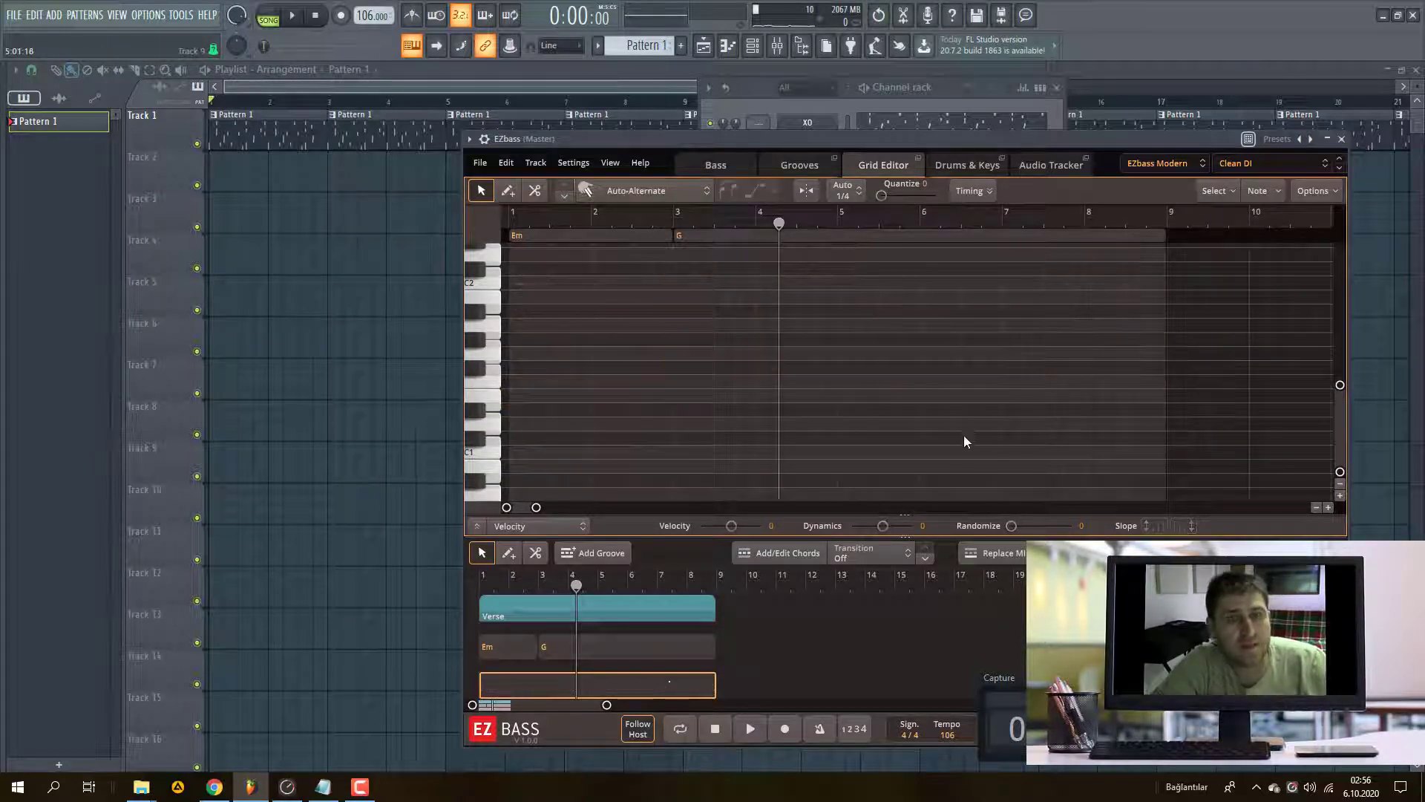
{"action": "left_click", "coordinate": [791, 163]}
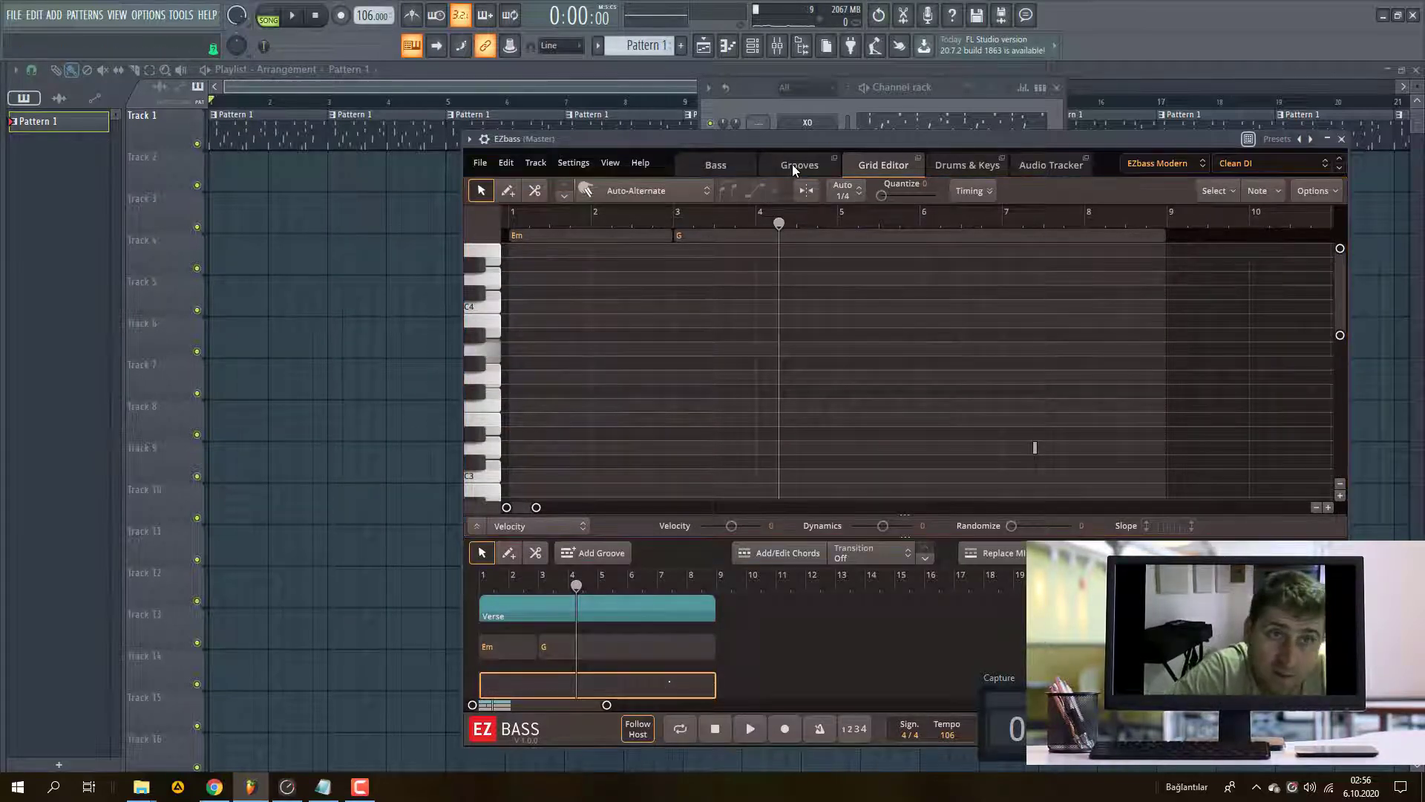
{"action": "scroll", "coordinate": [644, 295], "scroll_direction": "up", "scroll_amount": 2}
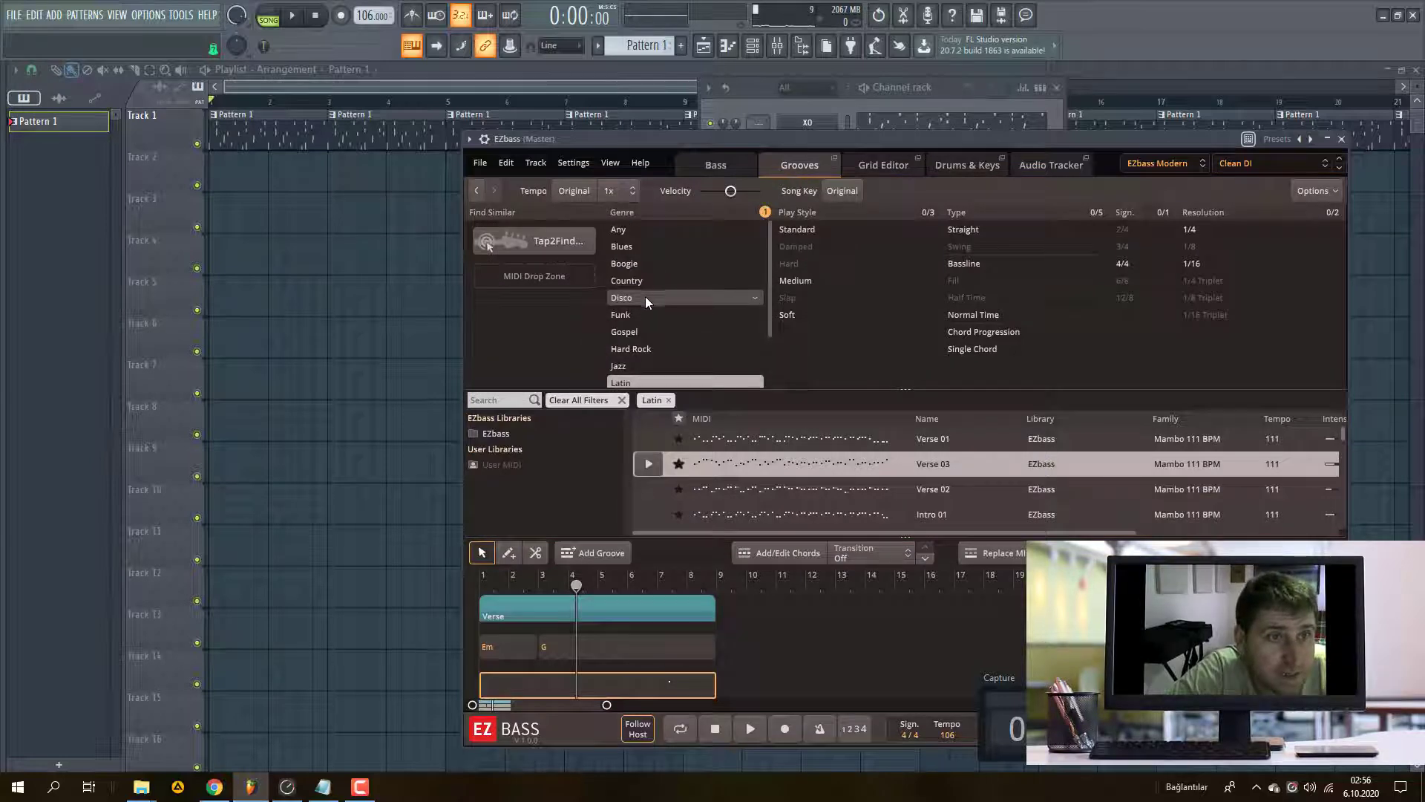
{"action": "left_click", "coordinate": [636, 314]}
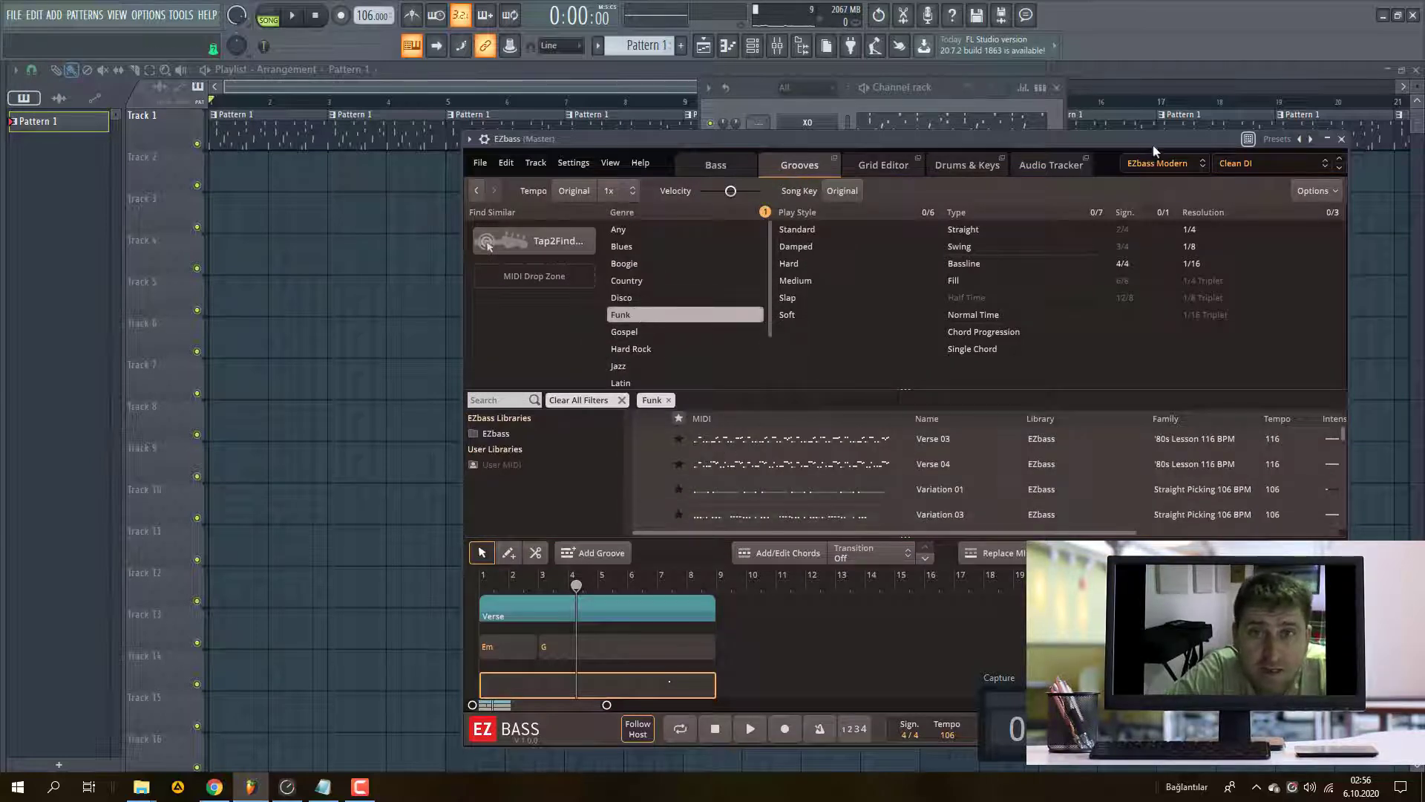
{"action": "left_click_drag", "start_coordinate": [1152, 145], "coordinate": [1130, 94]}
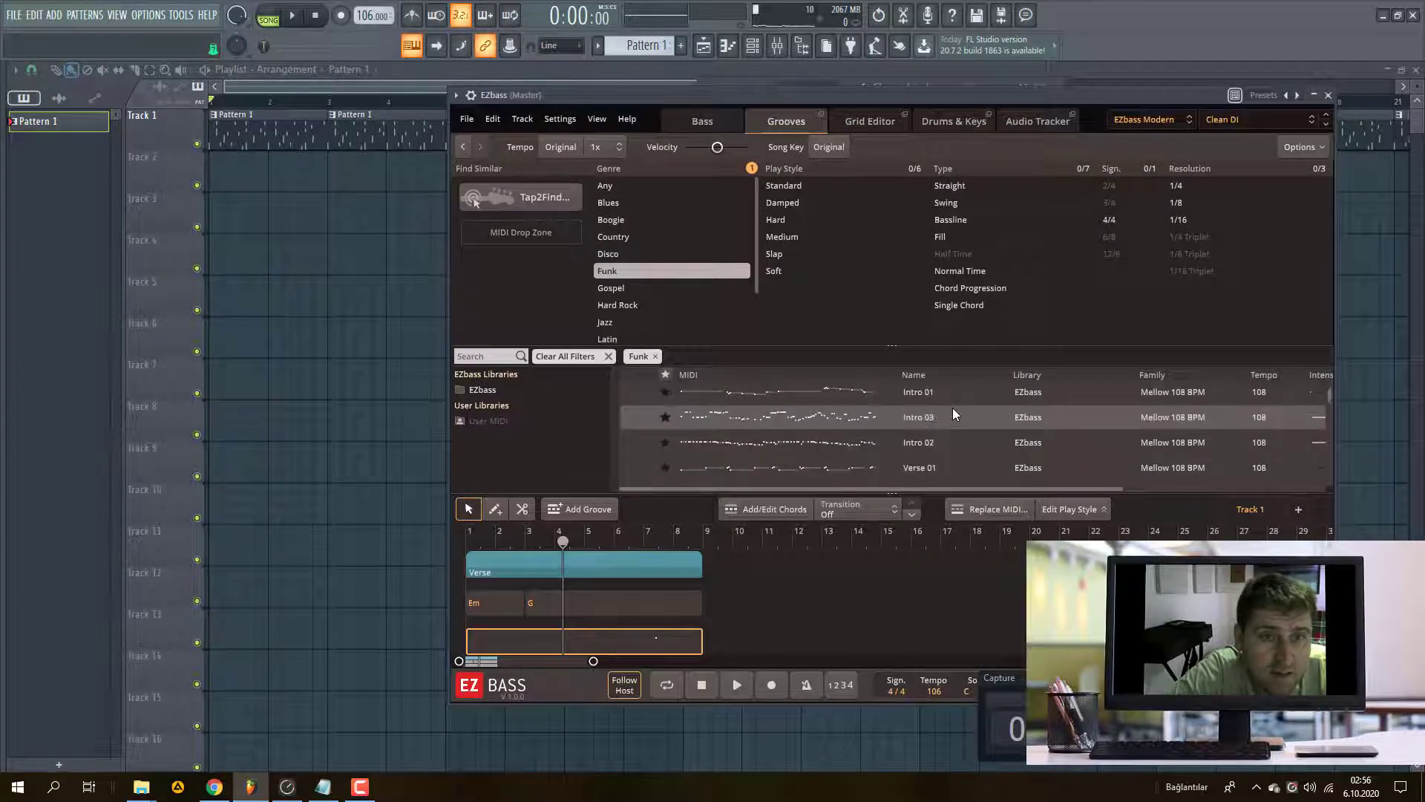
{"action": "scroll", "coordinate": [820, 430], "scroll_direction": "down", "scroll_amount": 5}
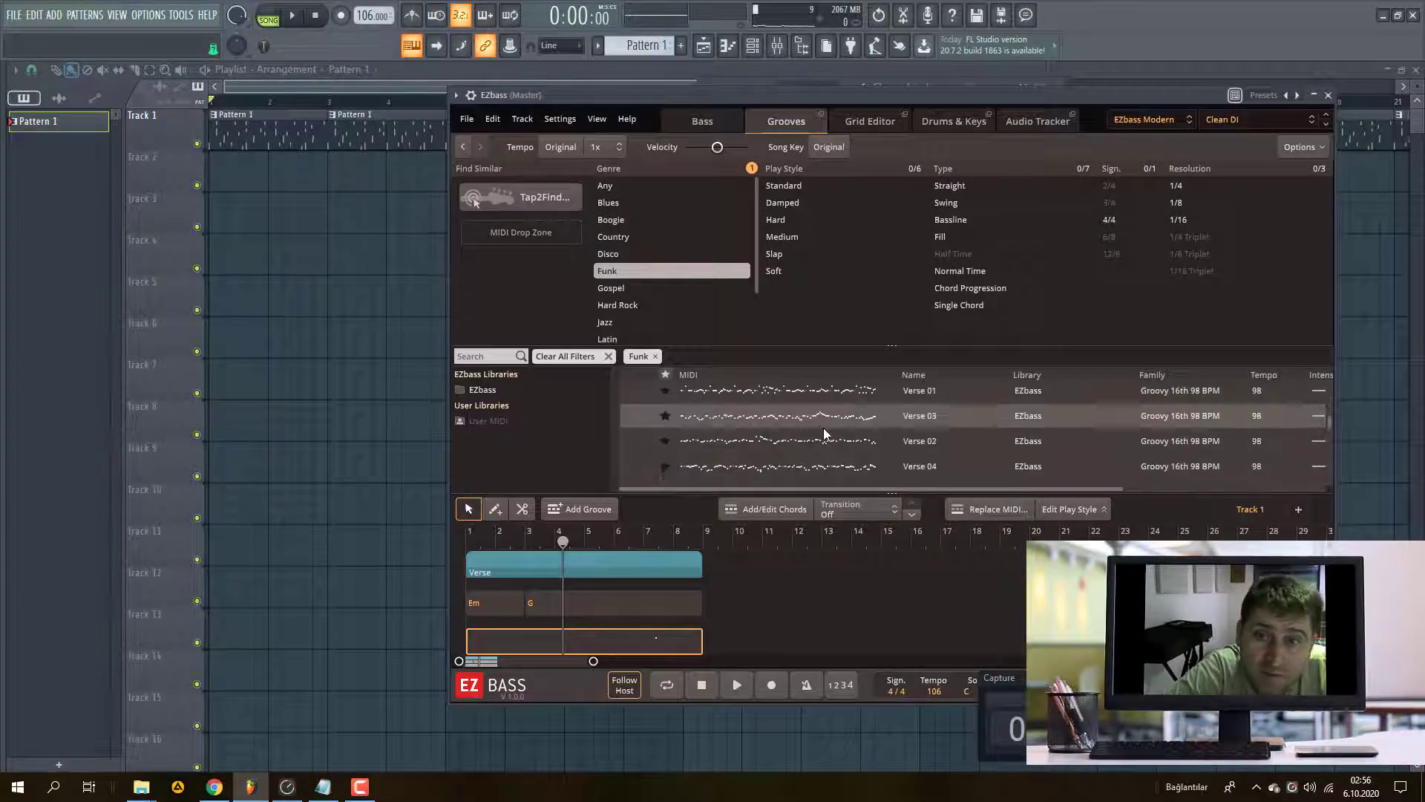
{"action": "scroll", "coordinate": [1031, 426], "scroll_direction": "down", "scroll_amount": 5}
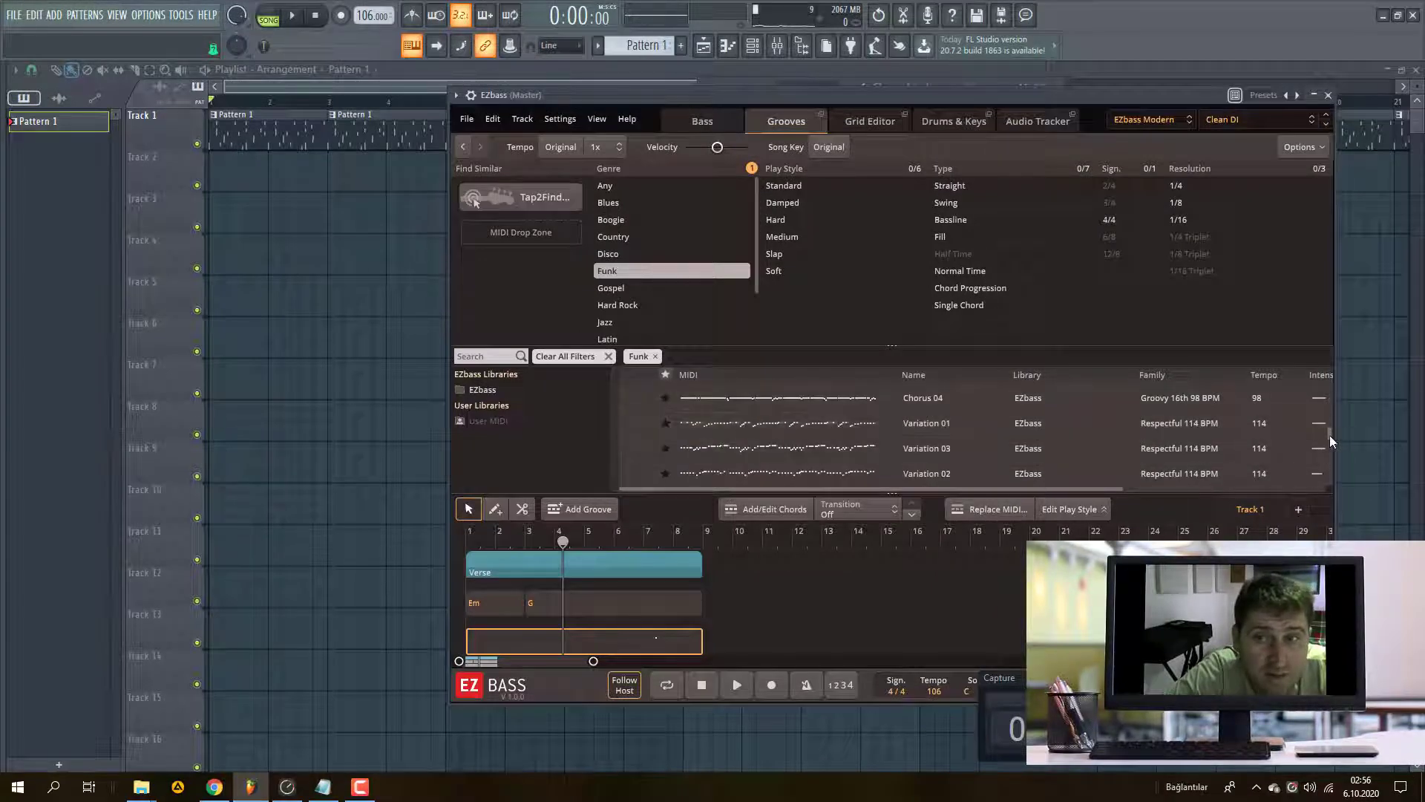
- Place the '80s Lesson 116 BPM Verse 03 groove on the bass track at bar 1 and play it
{"action": "left_click_drag", "start_coordinate": [1331, 447], "coordinate": [1327, 391]}
{"action": "left_click_drag", "start_coordinate": [824, 400], "coordinate": [469, 634]}
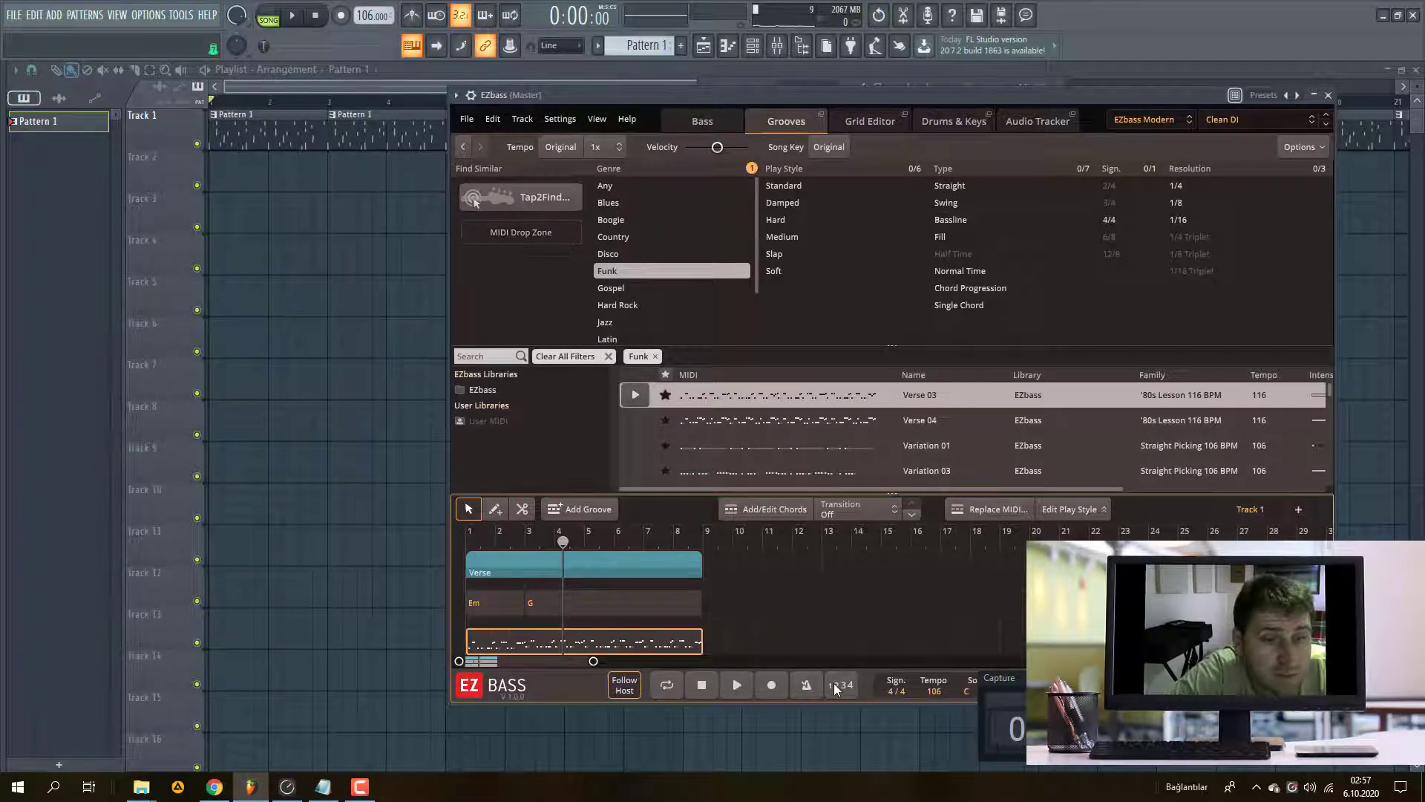
{"action": "left_click", "coordinate": [738, 685]}
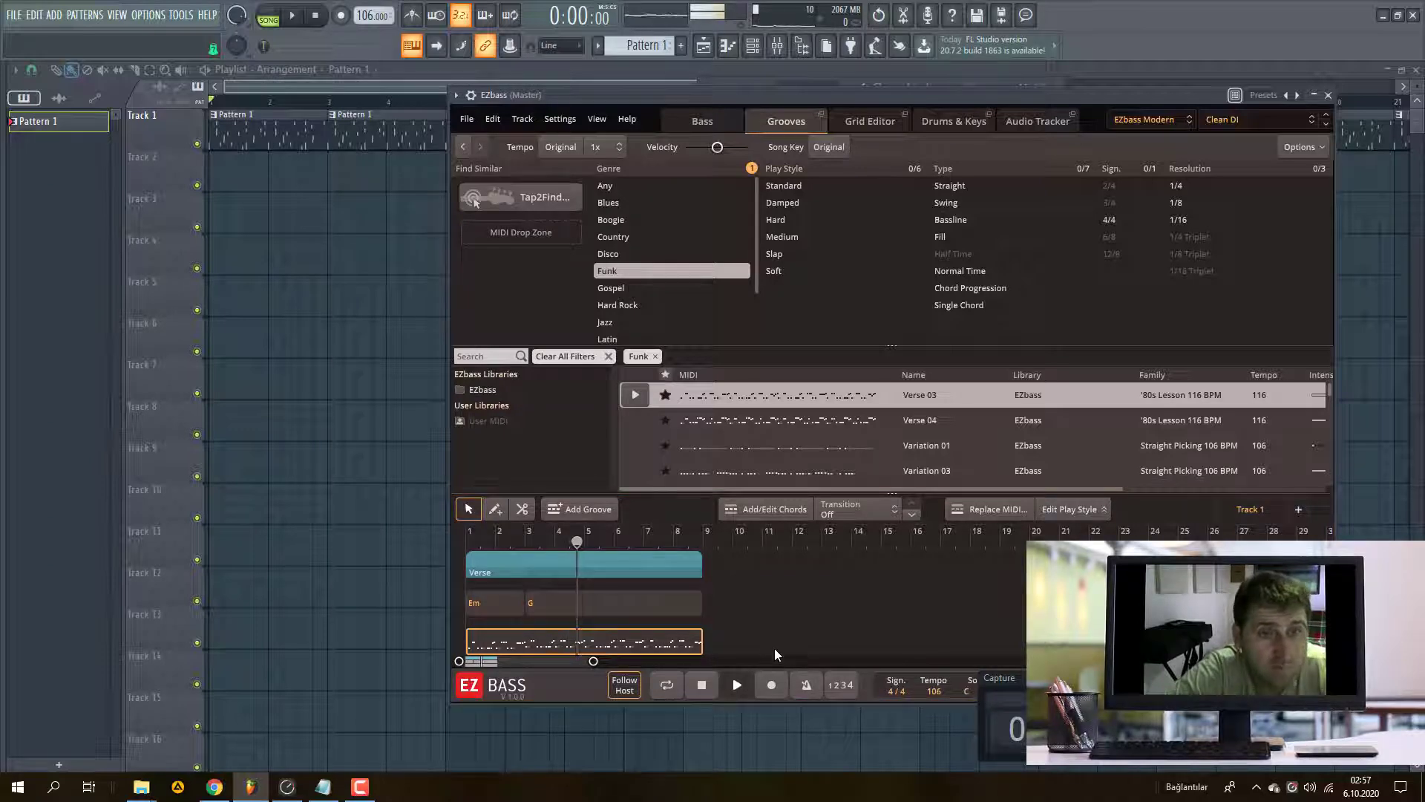
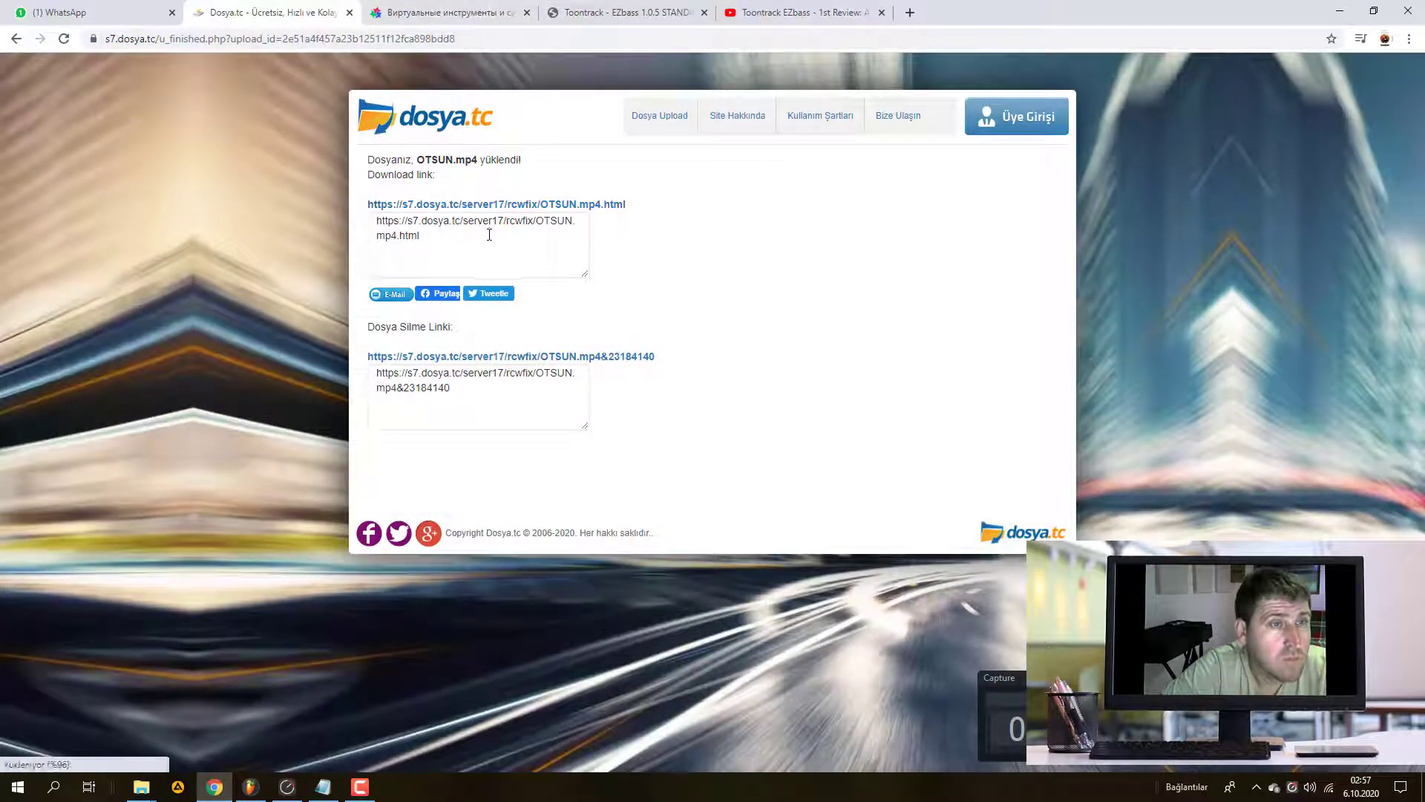
- Look at the Toontrack EZbass review video page in Chrome and return to FL Studio
{"action": "left_click", "coordinate": [475, 235]}
{"action": "left_click", "coordinate": [801, 12]}
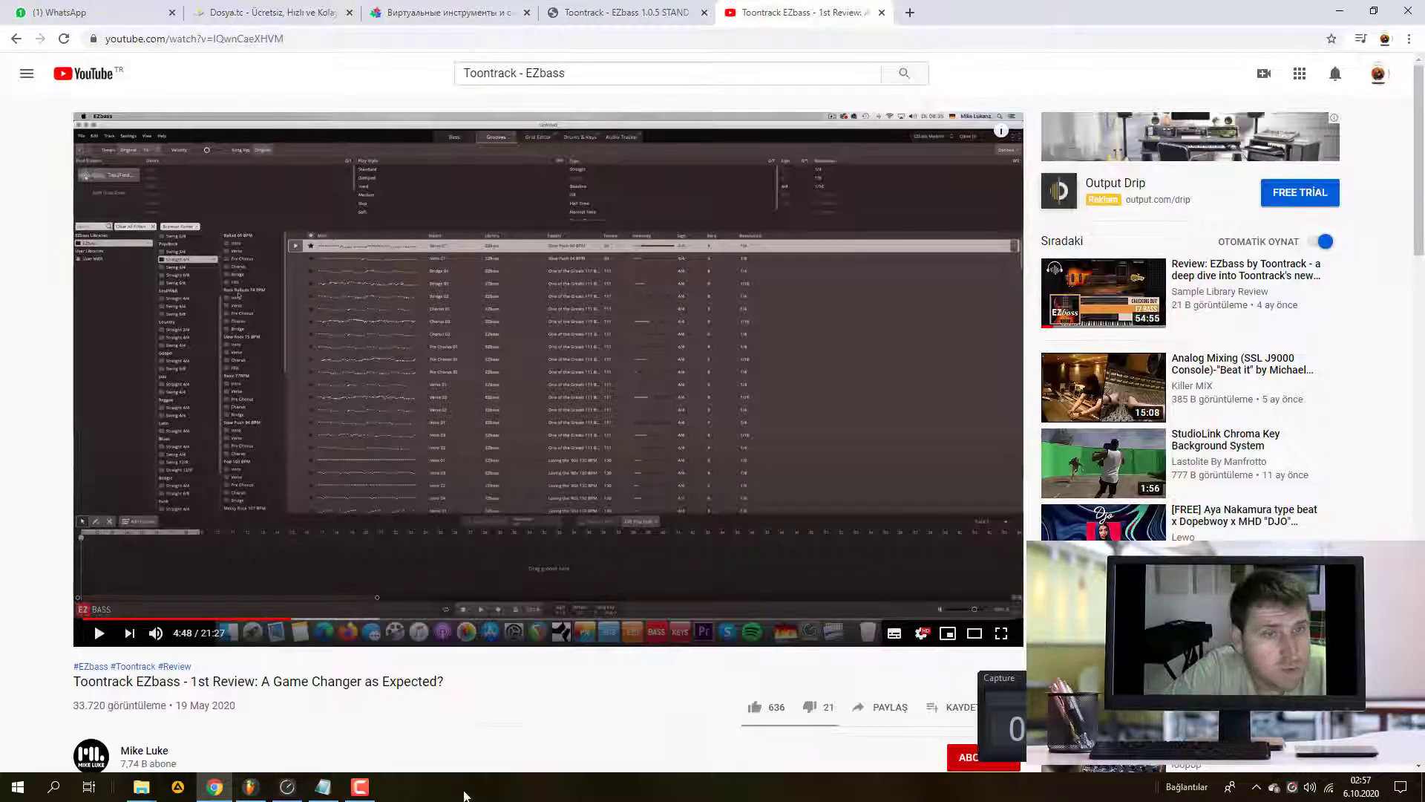
{"action": "left_click", "coordinate": [250, 787]}
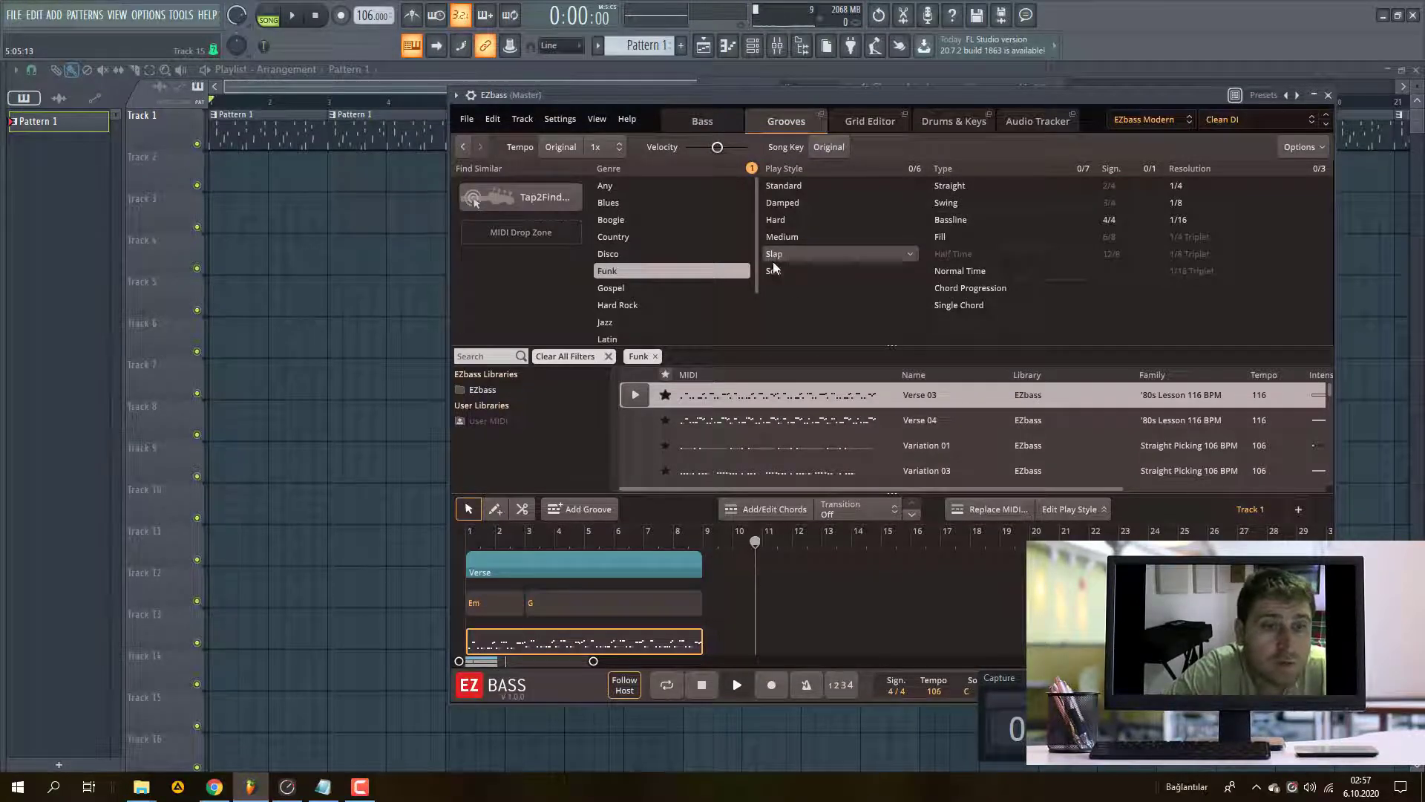
- Play the song with the drums while narrowing the Funk grooves to the Damped play style, and stop playback
{"action": "key", "text": "space"}
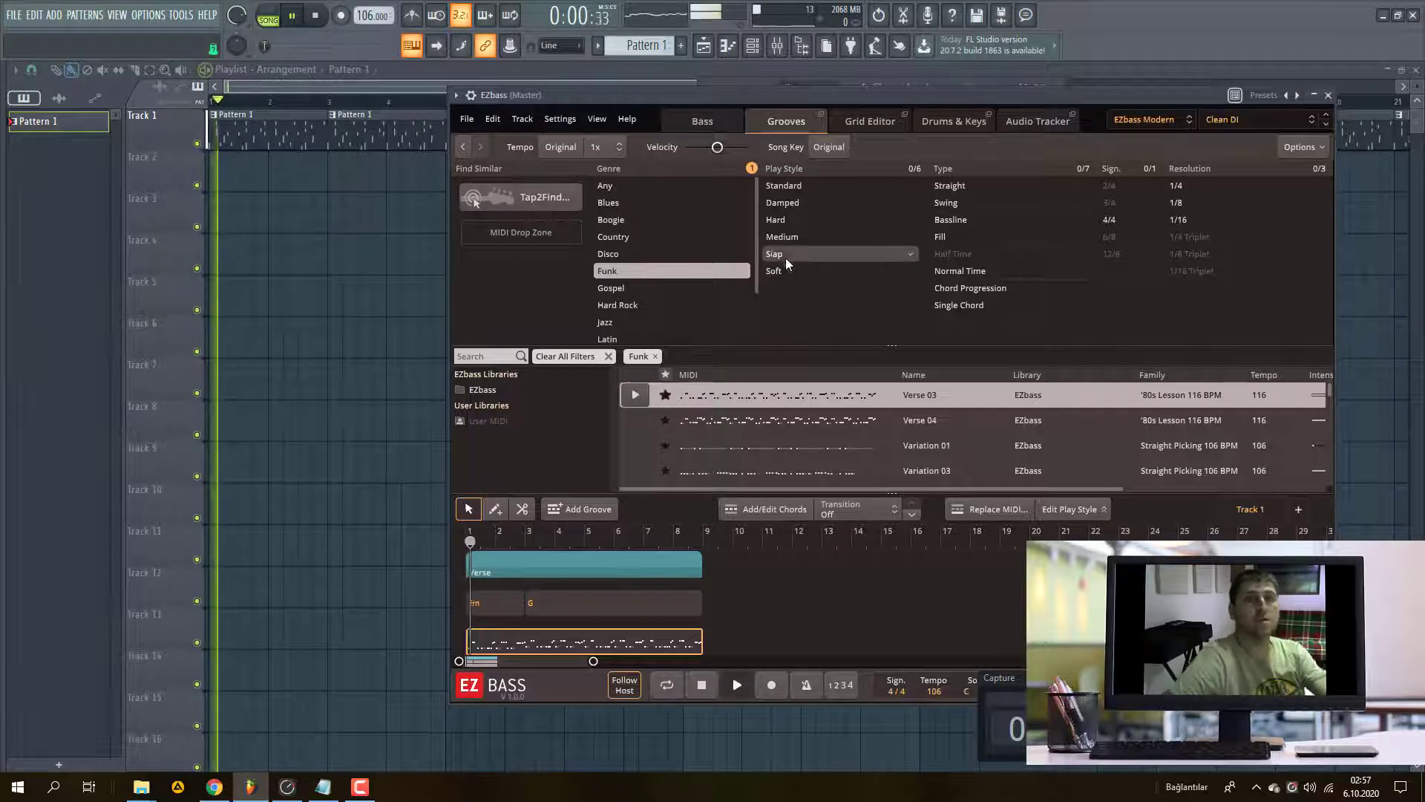
{"action": "left_click", "coordinate": [791, 236]}
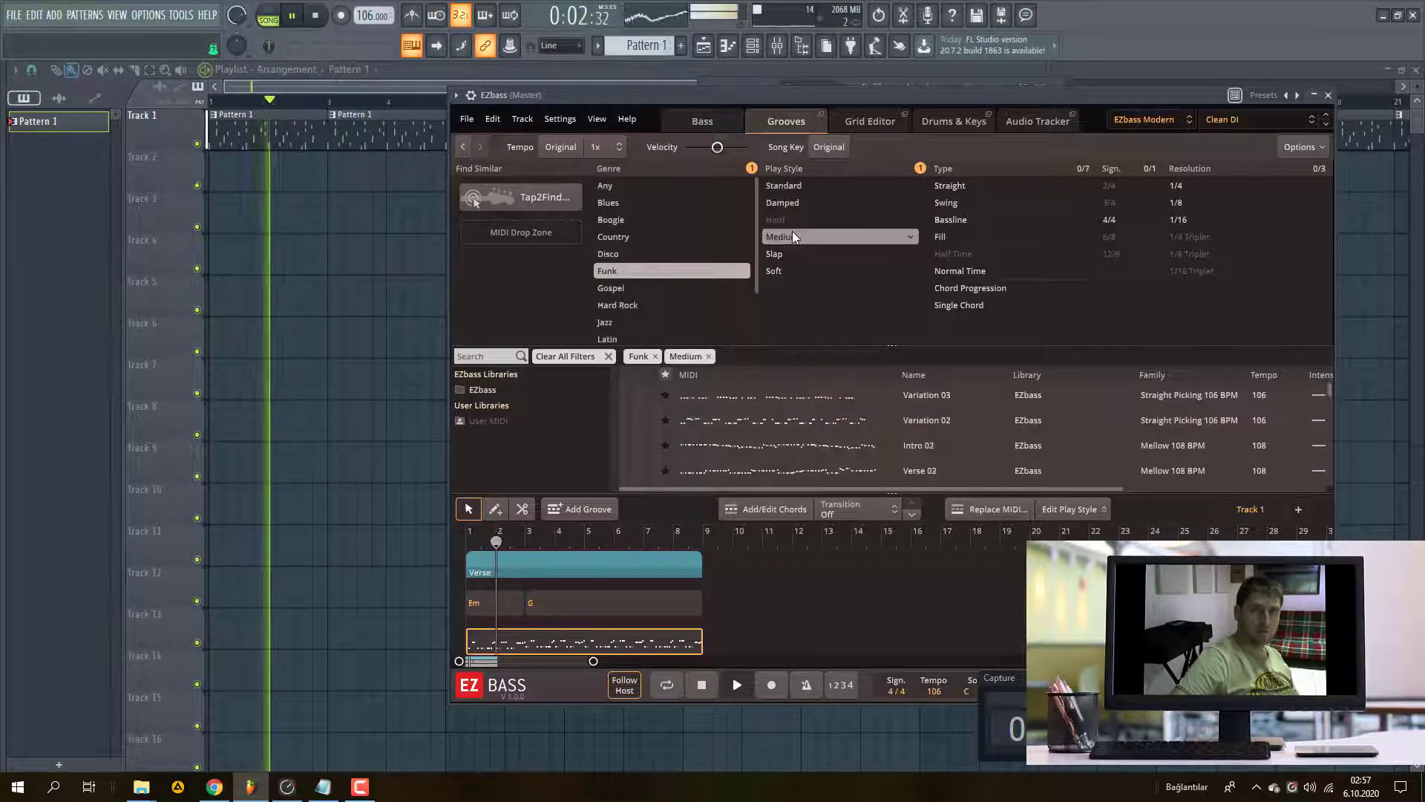
{"action": "left_click", "coordinate": [790, 202]}
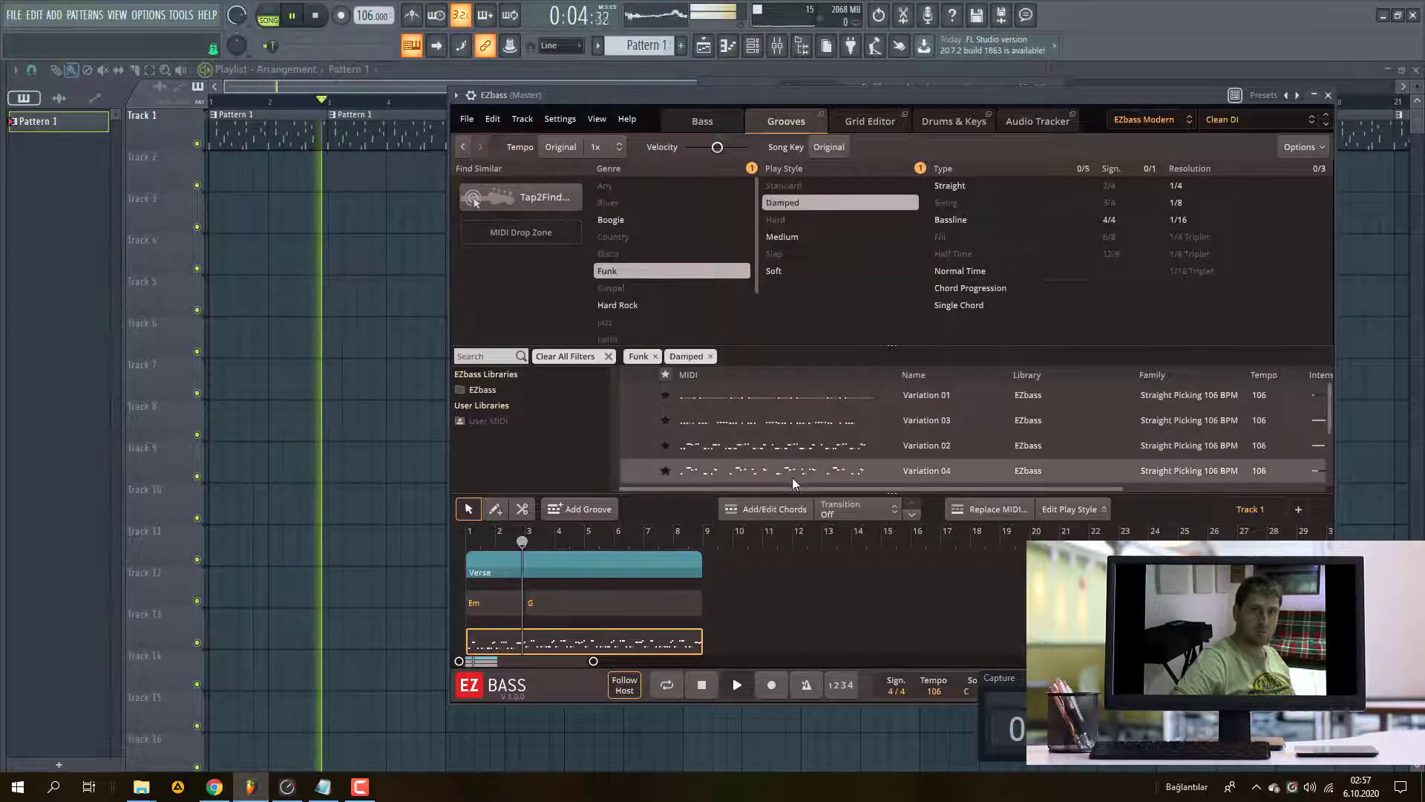
{"action": "key", "text": "space"}
- Add the Respectful Variation 04 groove at tempo 120 to the bass track just after bar 9 and play from there
{"action": "left_click", "coordinate": [743, 683]}
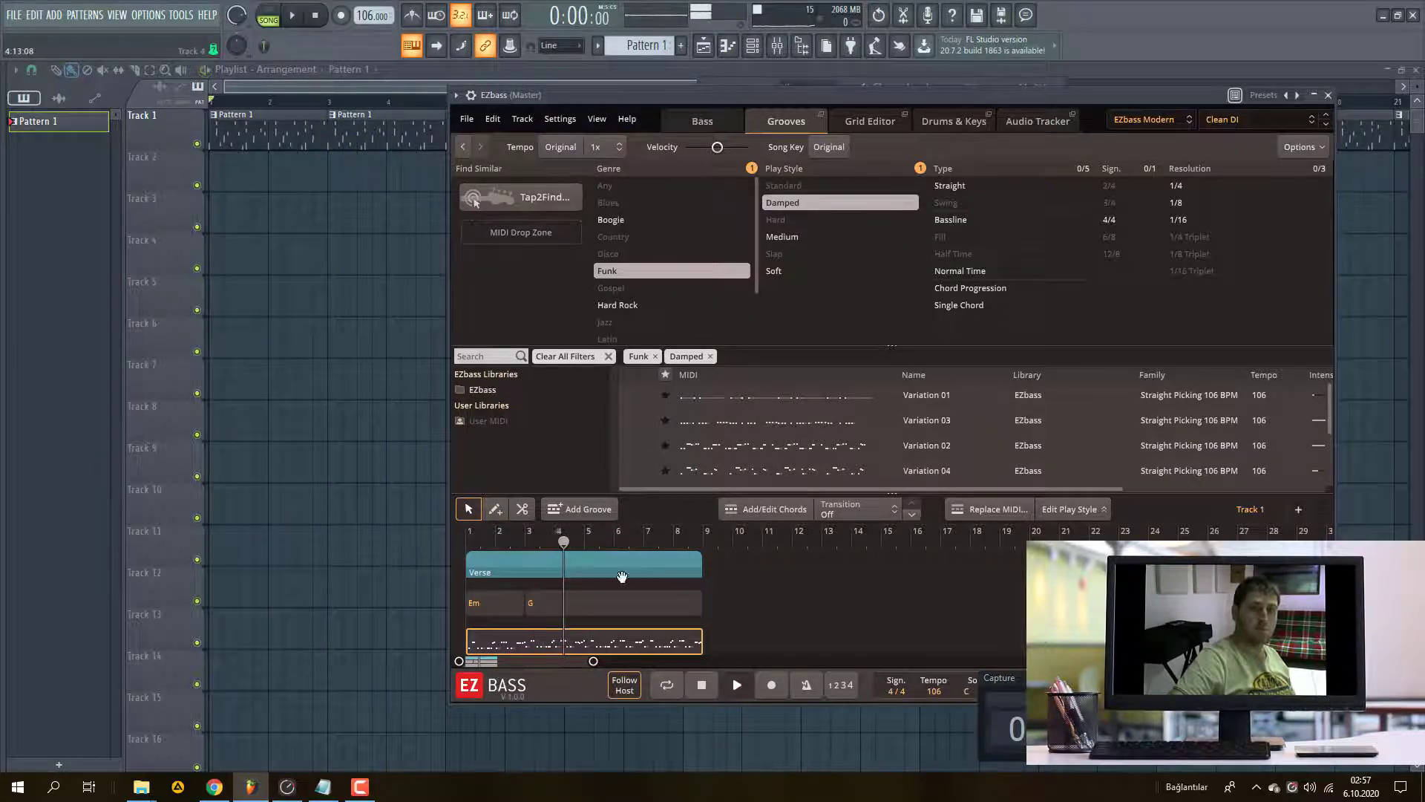
{"action": "scroll", "coordinate": [845, 445], "scroll_direction": "down", "scroll_amount": 2}
{"action": "scroll", "coordinate": [1113, 455], "scroll_direction": "down", "scroll_amount": 2}
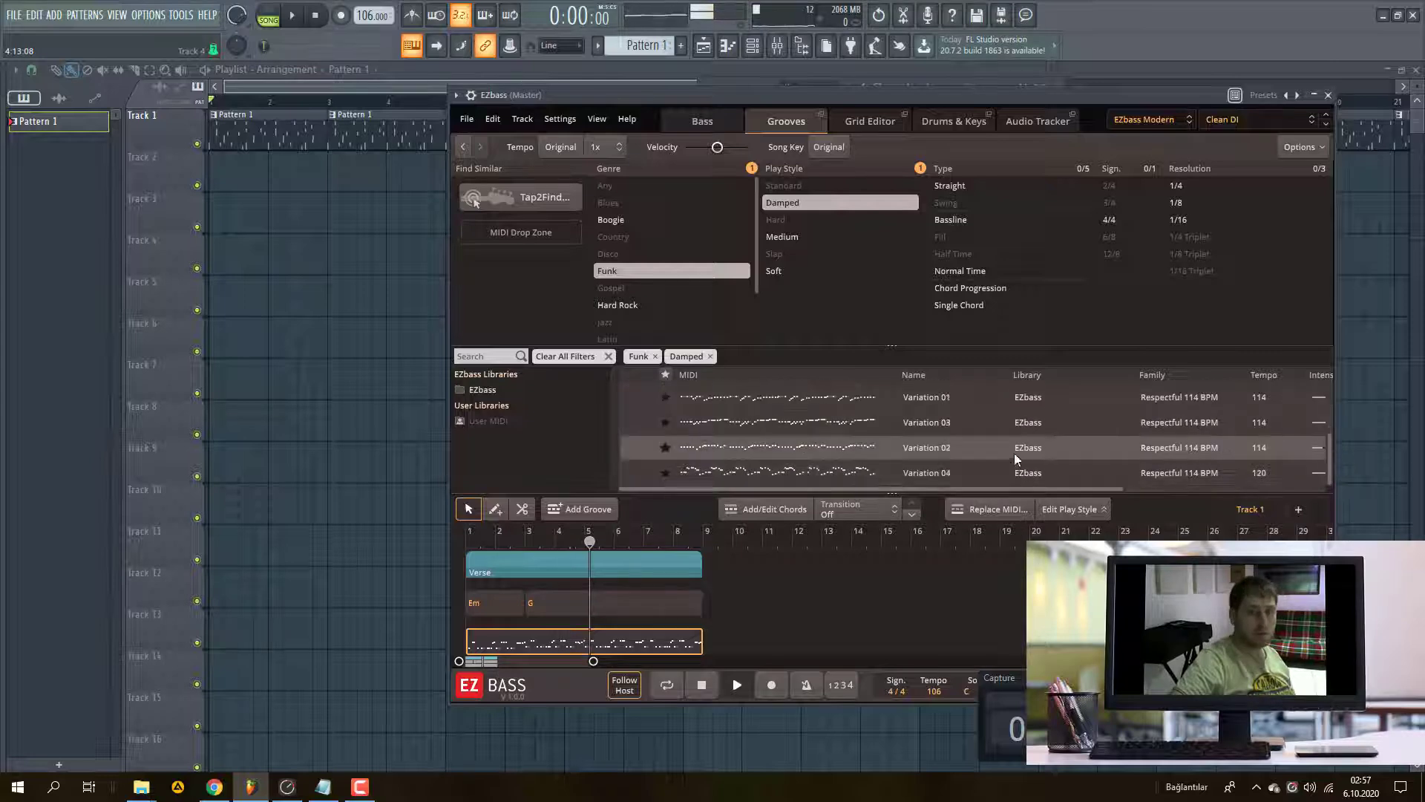
{"action": "left_click_drag", "start_coordinate": [782, 473], "coordinate": [798, 644]}
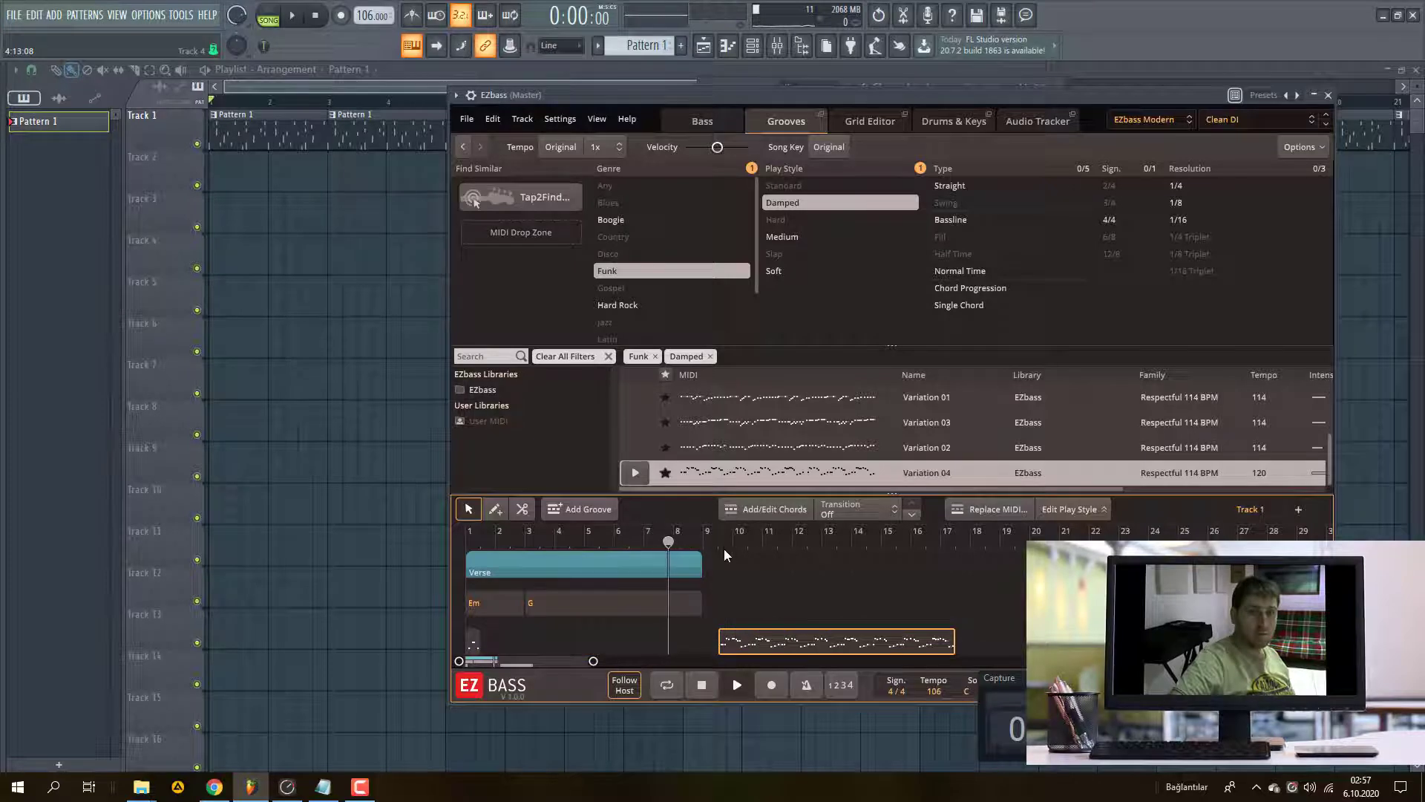
{"action": "left_click", "coordinate": [725, 551]}
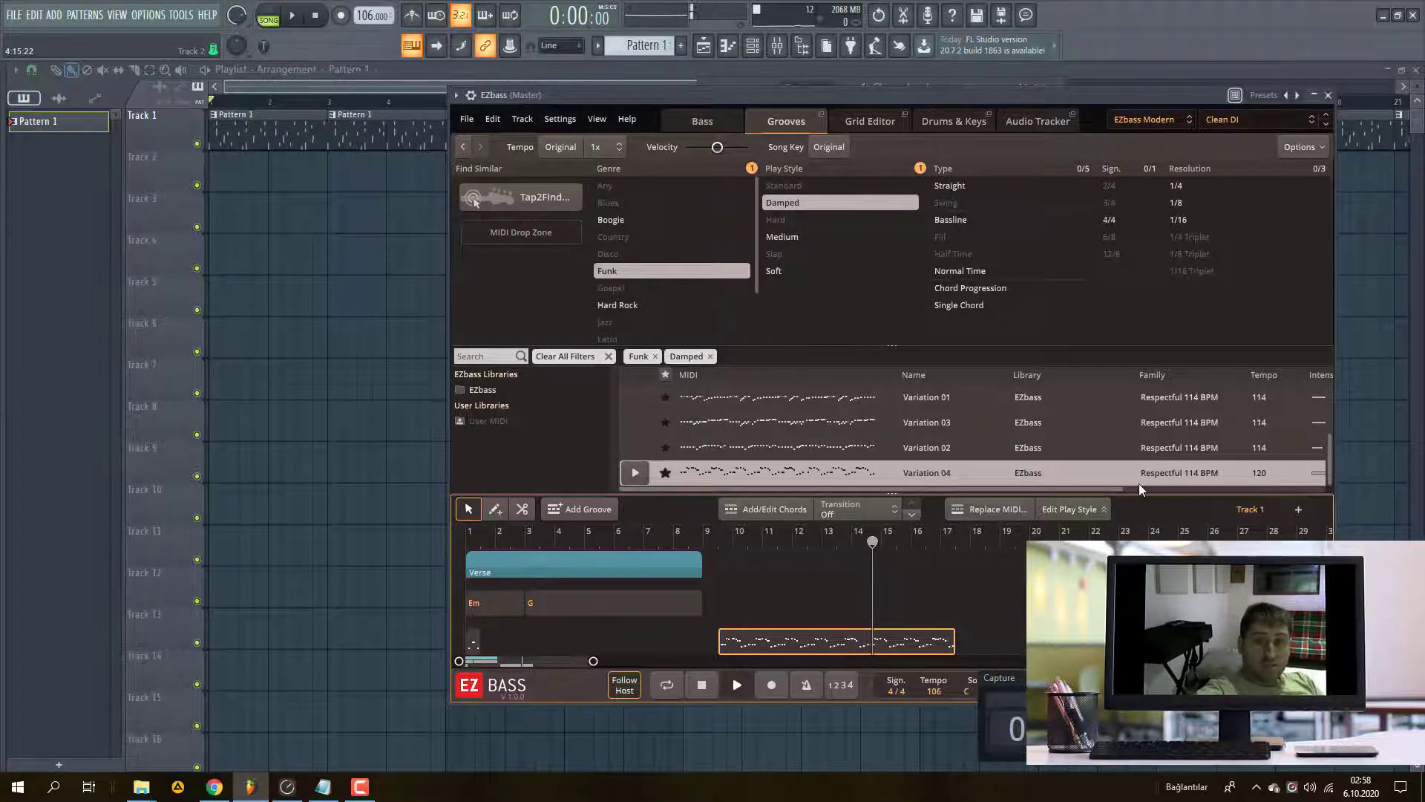
- Examine the intensity, signature and bar columns of the Damped Funk grooves and preview Respectful Variation 02
{"action": "left_click_drag", "start_coordinate": [1063, 489], "coordinate": [1233, 500]}
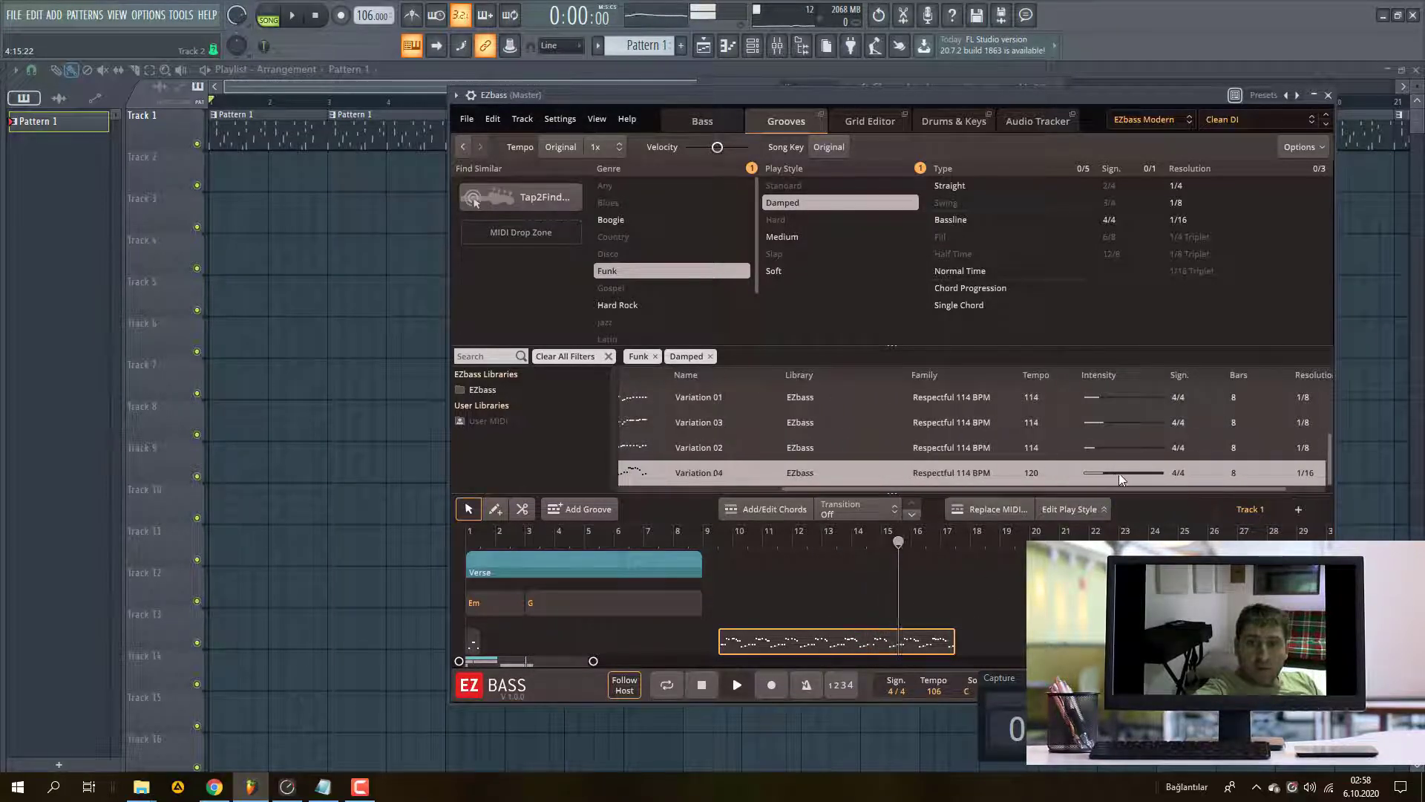
{"action": "key", "text": "space"}
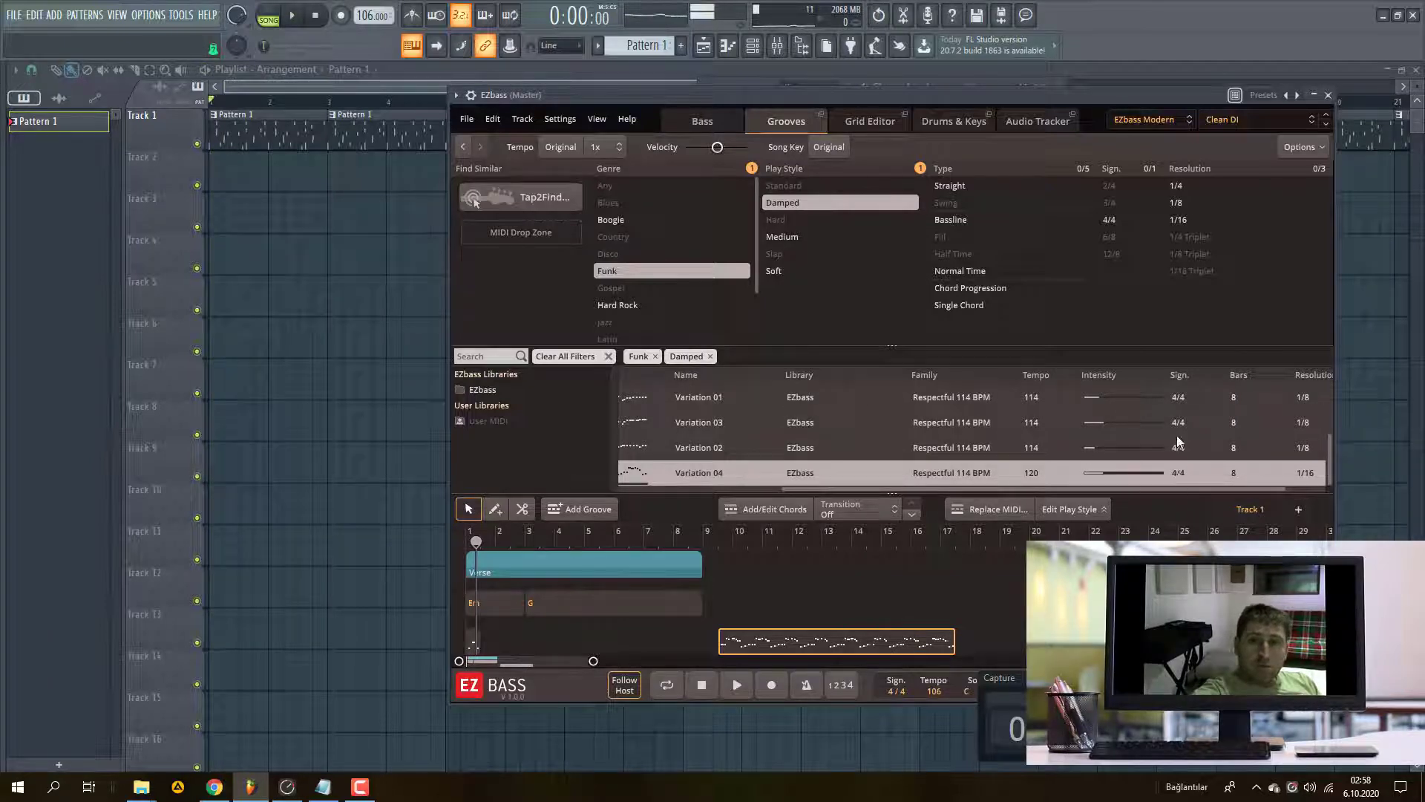
{"action": "scroll", "coordinate": [1183, 412], "scroll_direction": "up", "scroll_amount": 2}
{"action": "scroll", "coordinate": [1182, 412], "scroll_direction": "down", "scroll_amount": 3}
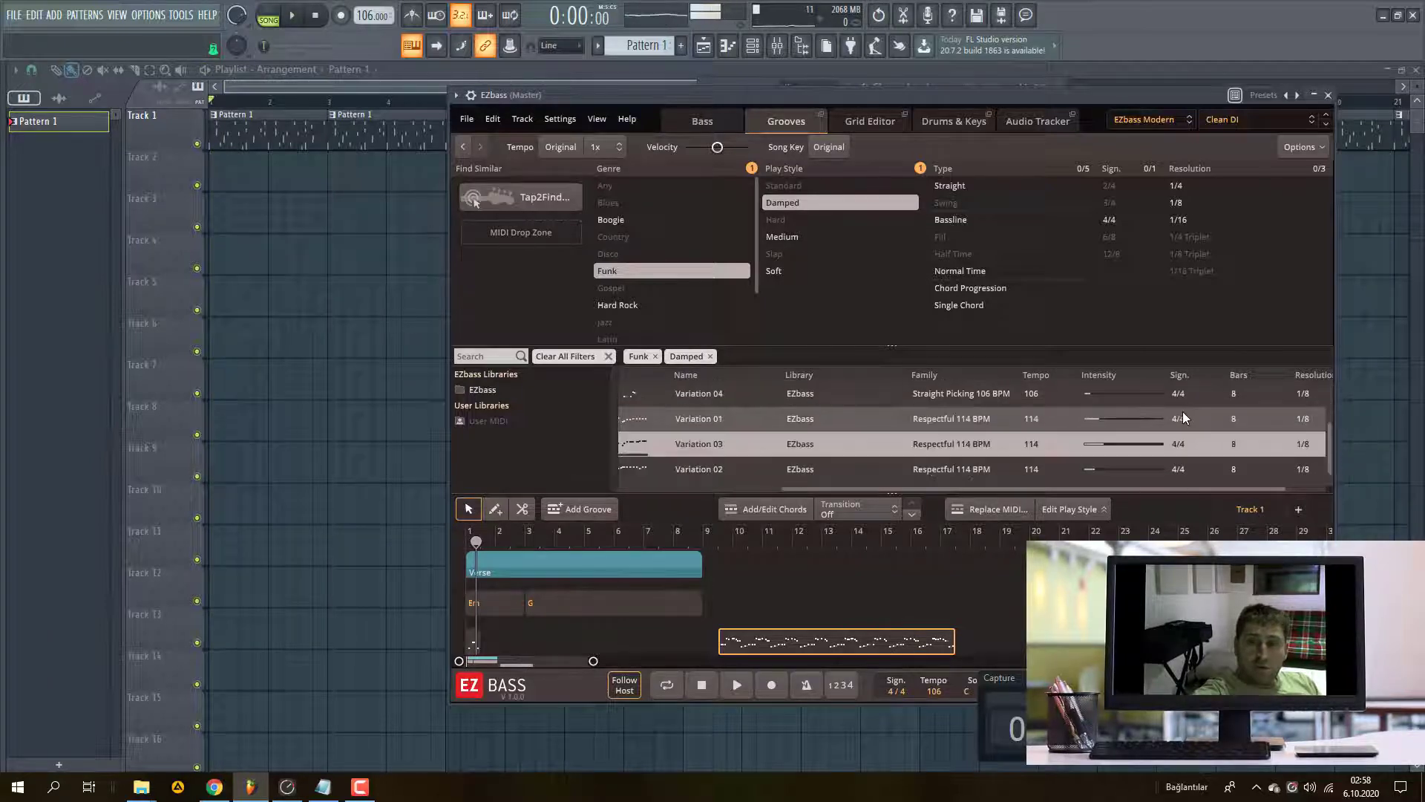
{"action": "right_click", "coordinate": [1303, 471]}
{"action": "left_click", "coordinate": [1291, 457]}
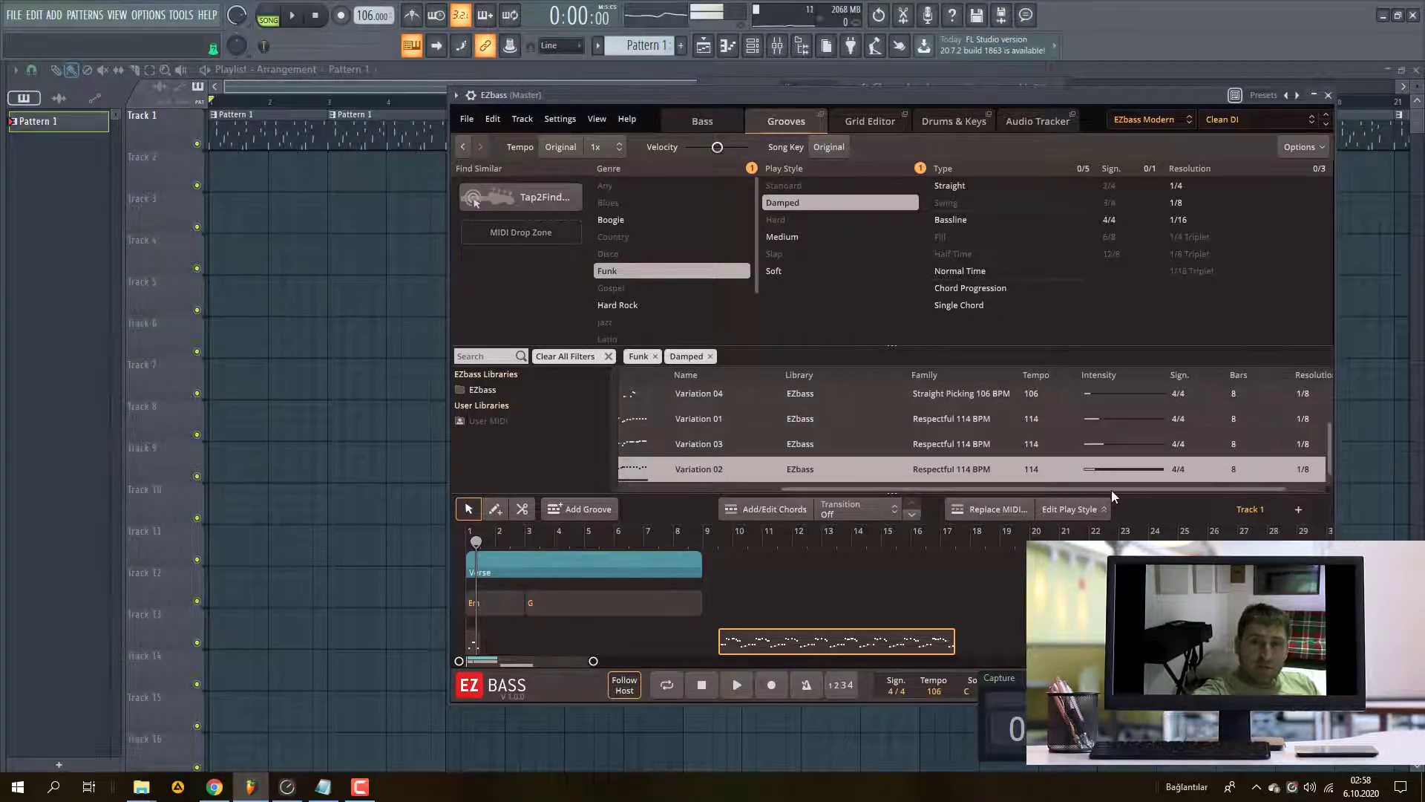
{"action": "left_click_drag", "start_coordinate": [887, 492], "coordinate": [887, 490]}
{"action": "left_click_drag", "start_coordinate": [797, 487], "coordinate": [545, 487]}
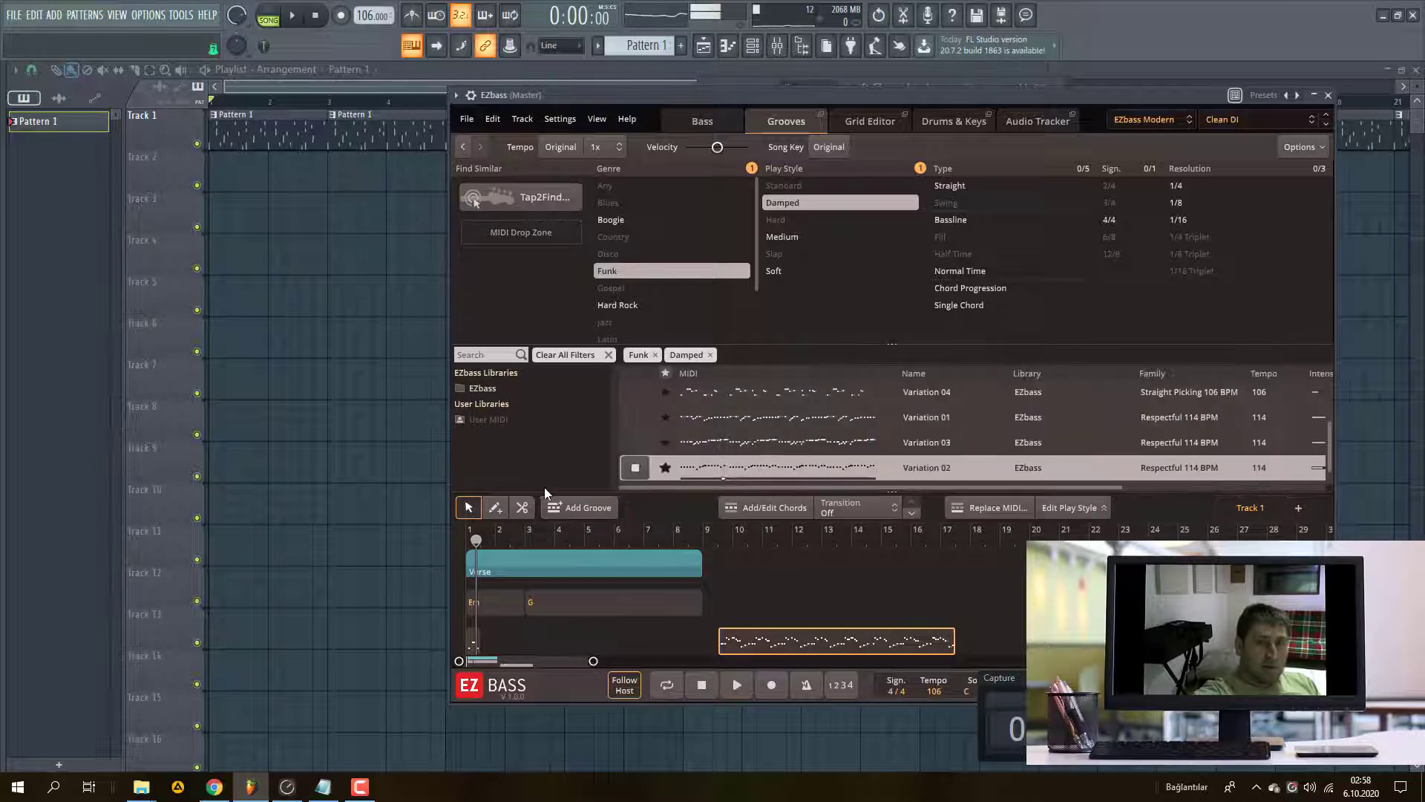
{"action": "left_click", "coordinate": [701, 689]}
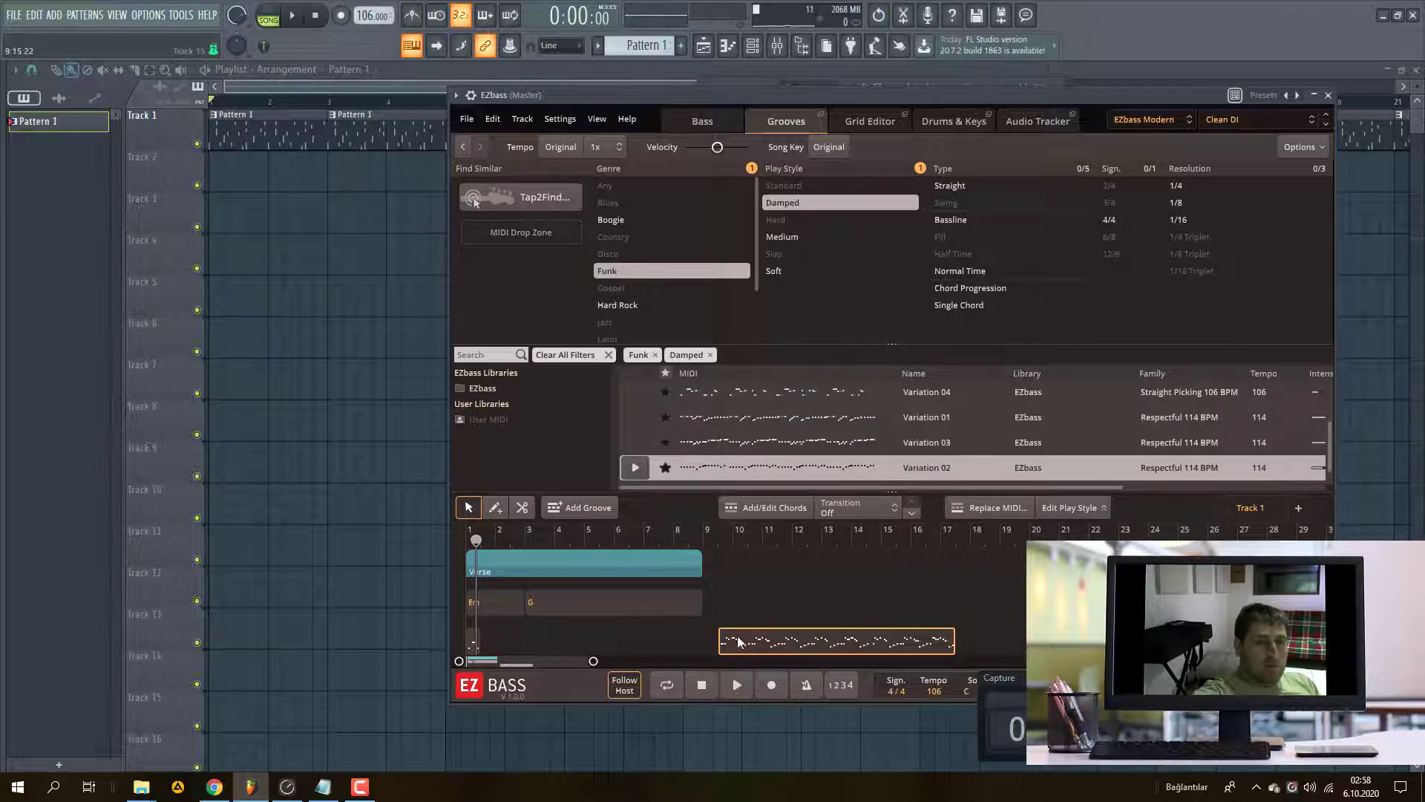
- Preview Respectful Variation 01 and Straight Picking Variations 04, 02, 03 and 01, and stop the preview
{"action": "left_click", "coordinate": [747, 420]}
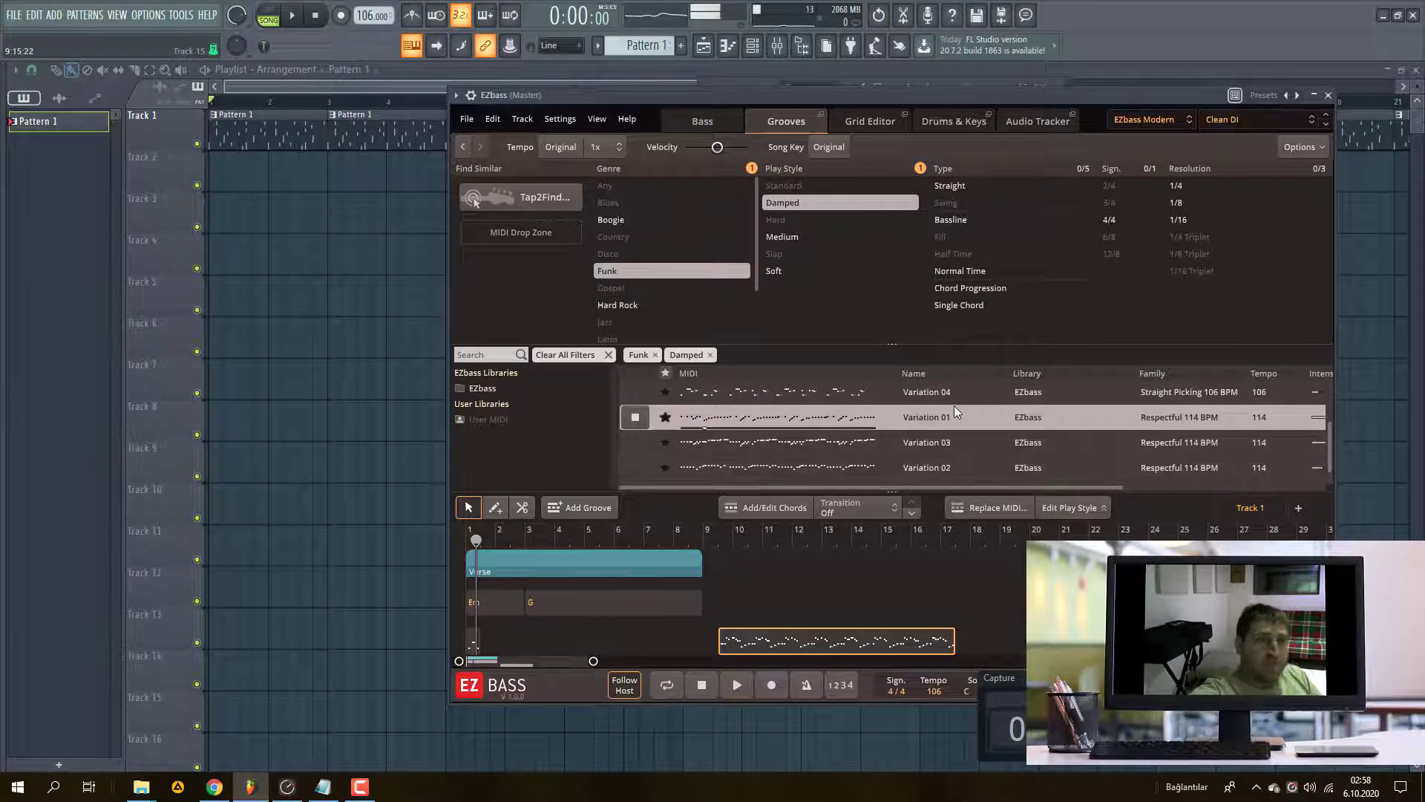
{"action": "left_click_drag", "start_coordinate": [1331, 452], "coordinate": [1326, 420]}
{"action": "left_click", "coordinate": [757, 451]}
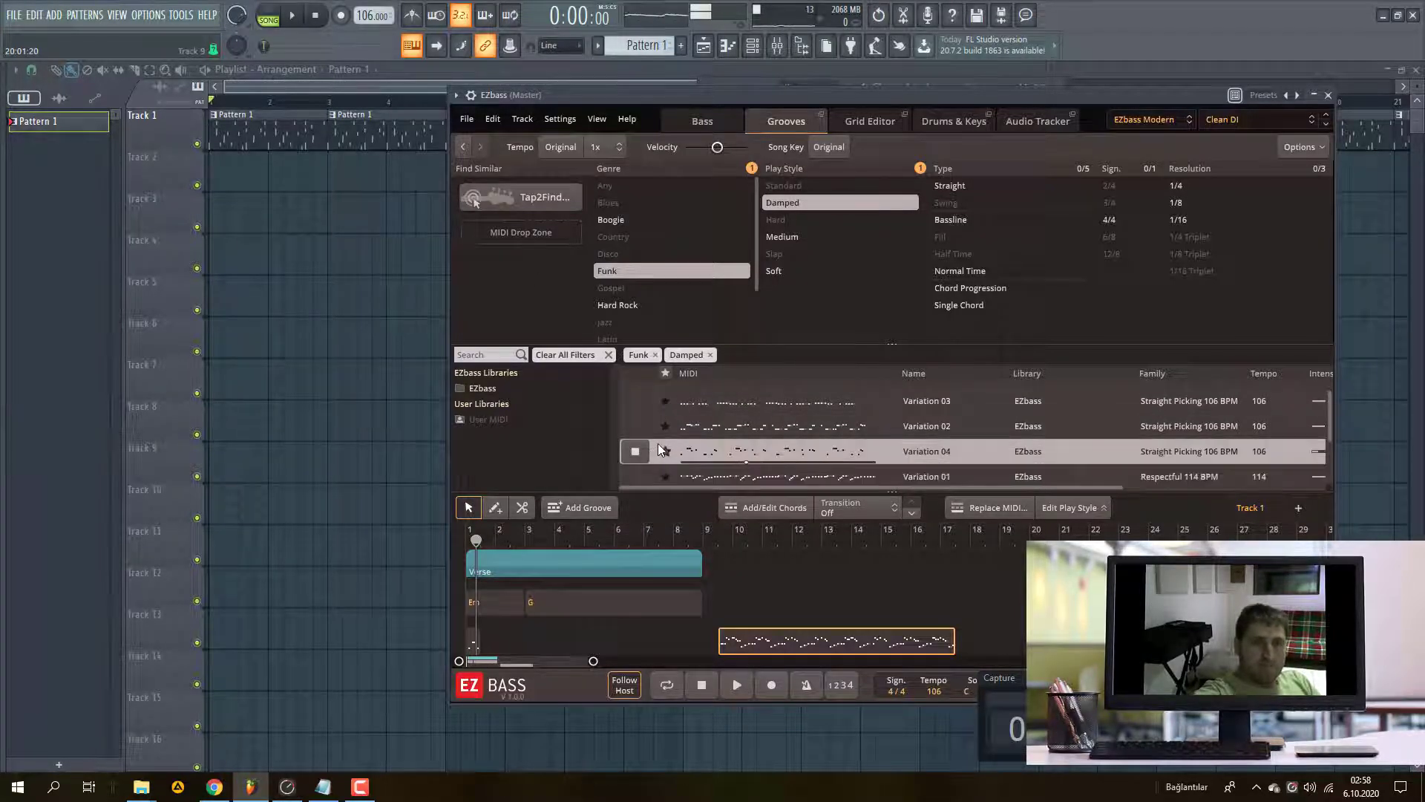
{"action": "left_click", "coordinate": [747, 426]}
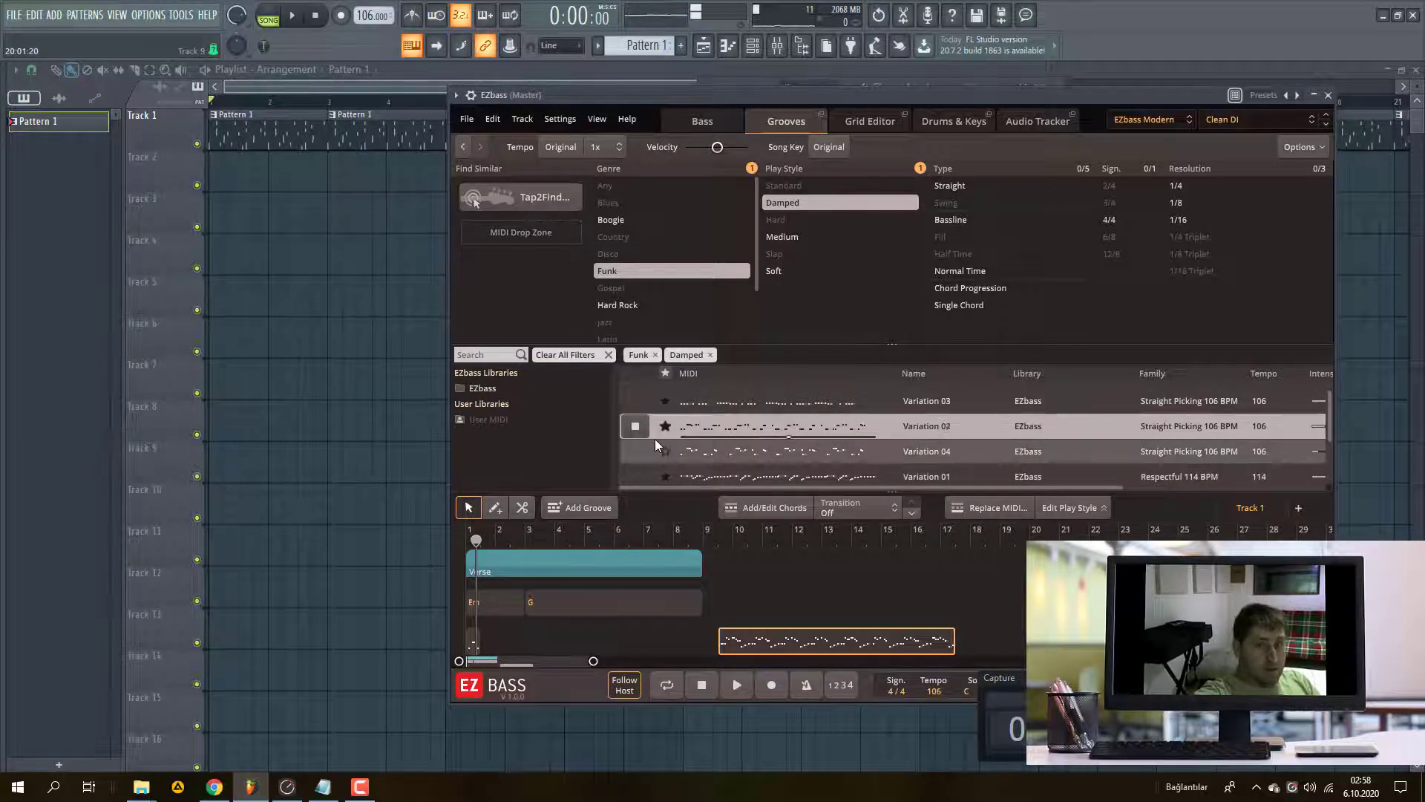
{"action": "scroll", "coordinate": [795, 416], "scroll_direction": "up", "scroll_amount": 1}
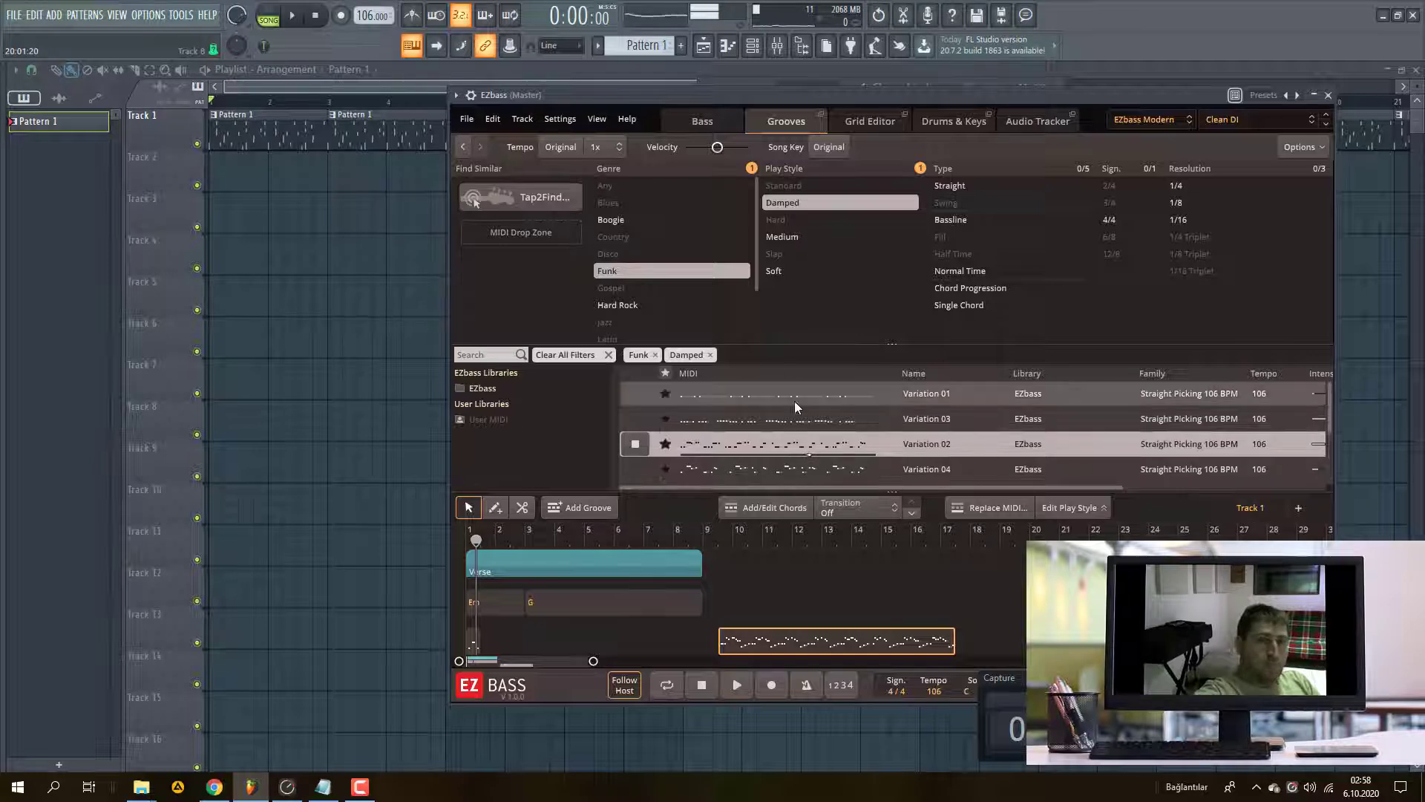
{"action": "left_click", "coordinate": [742, 420]}
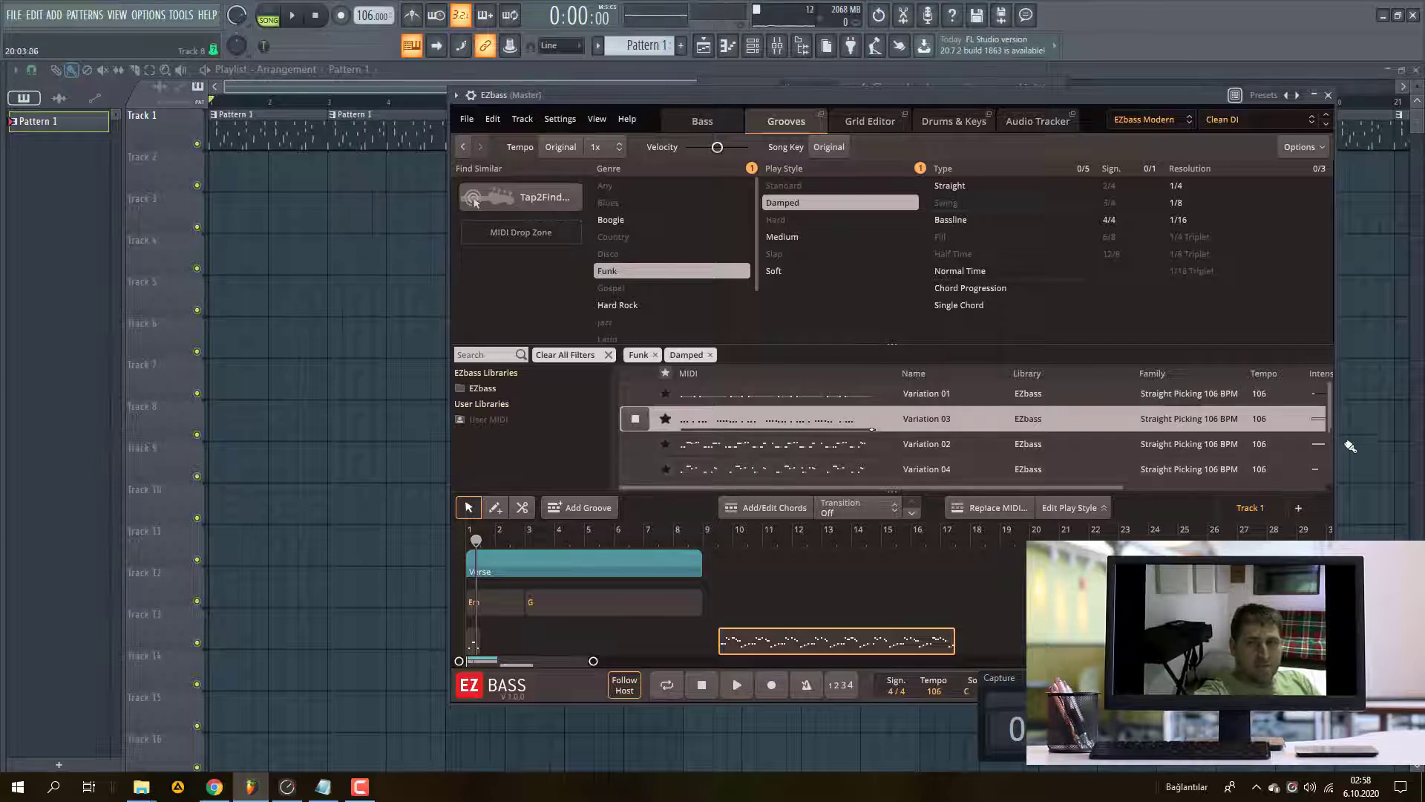
{"action": "left_click", "coordinate": [746, 392]}
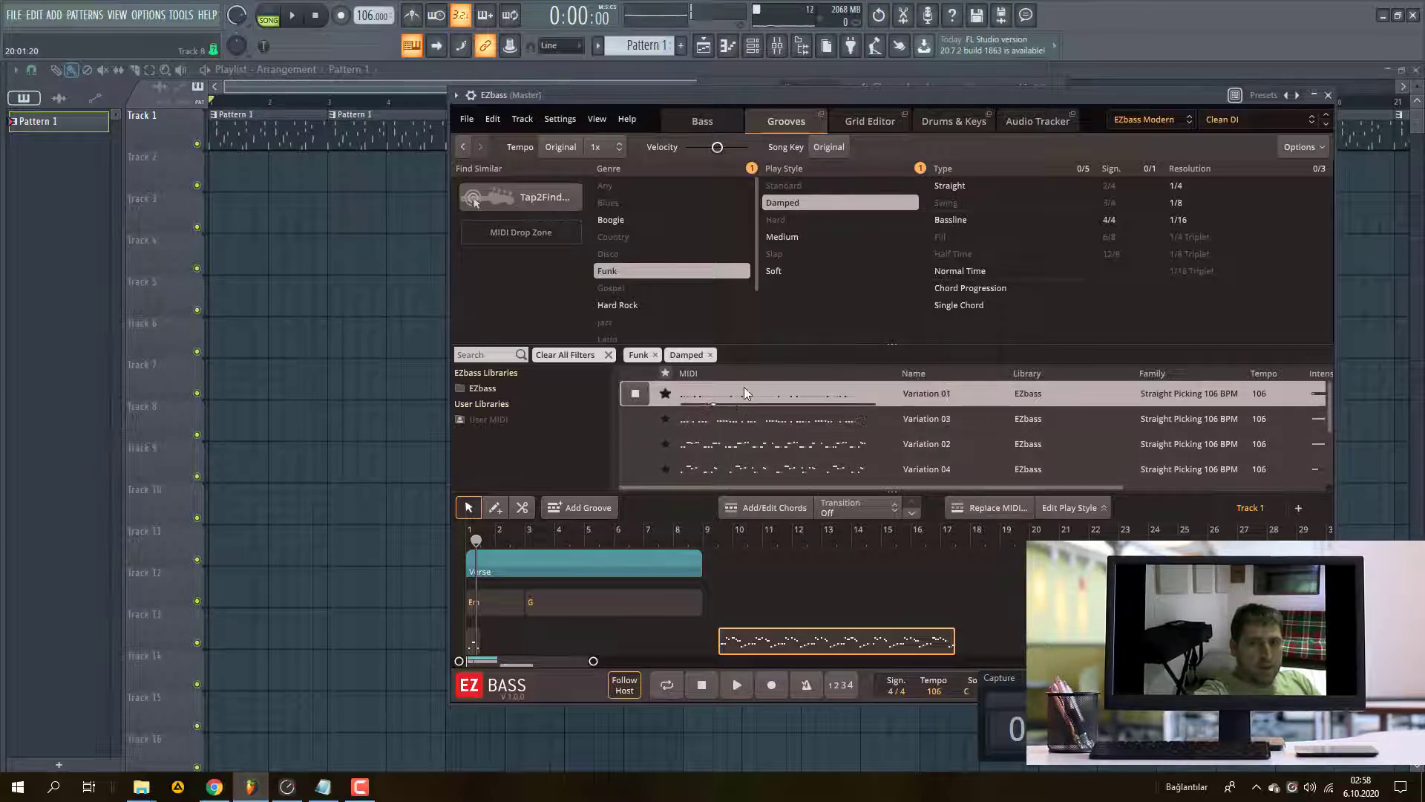
{"action": "left_click", "coordinate": [633, 395]}
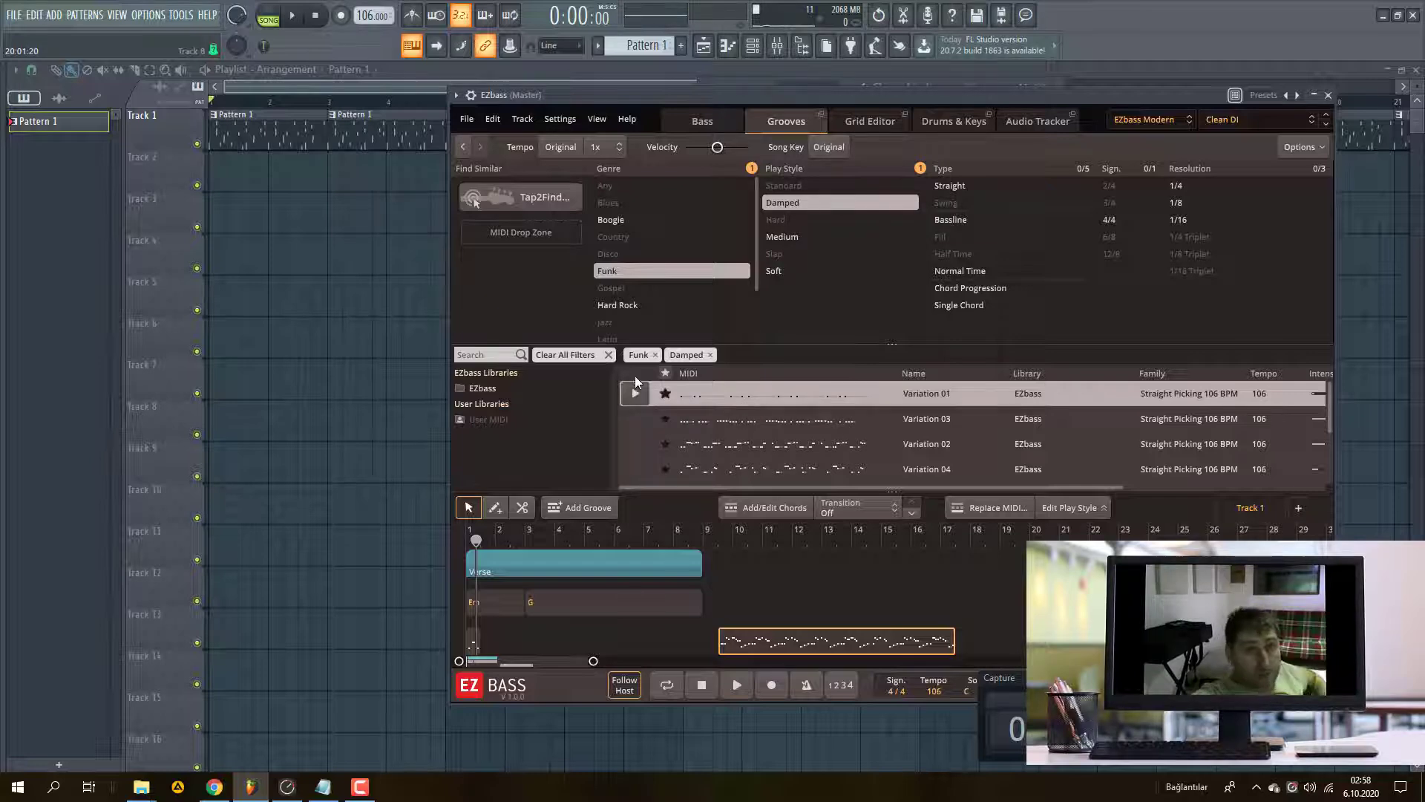
- Remove the Funk and Damped filters and filter the grooves to the Latin genre
{"action": "left_click", "coordinate": [642, 355]}
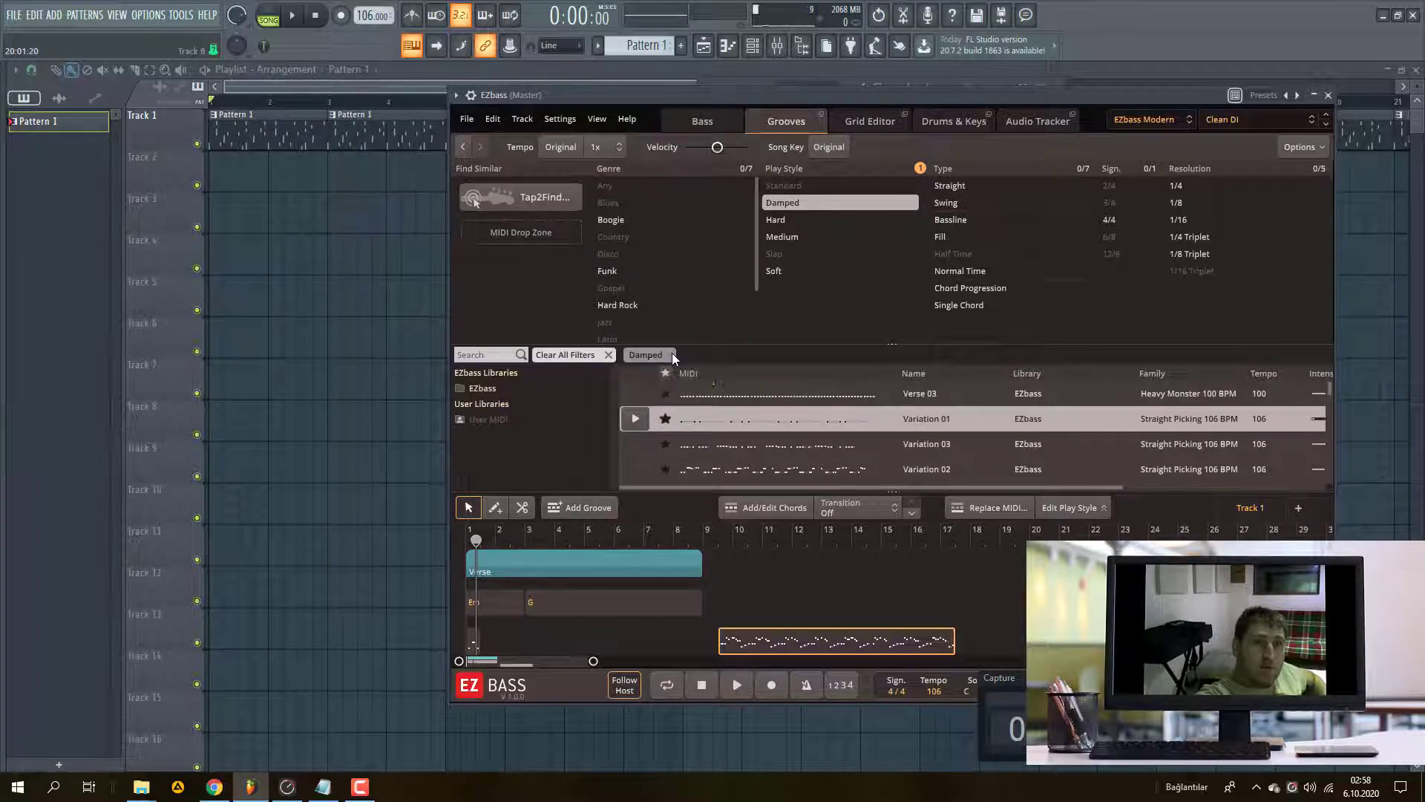
{"action": "left_click", "coordinate": [671, 355]}
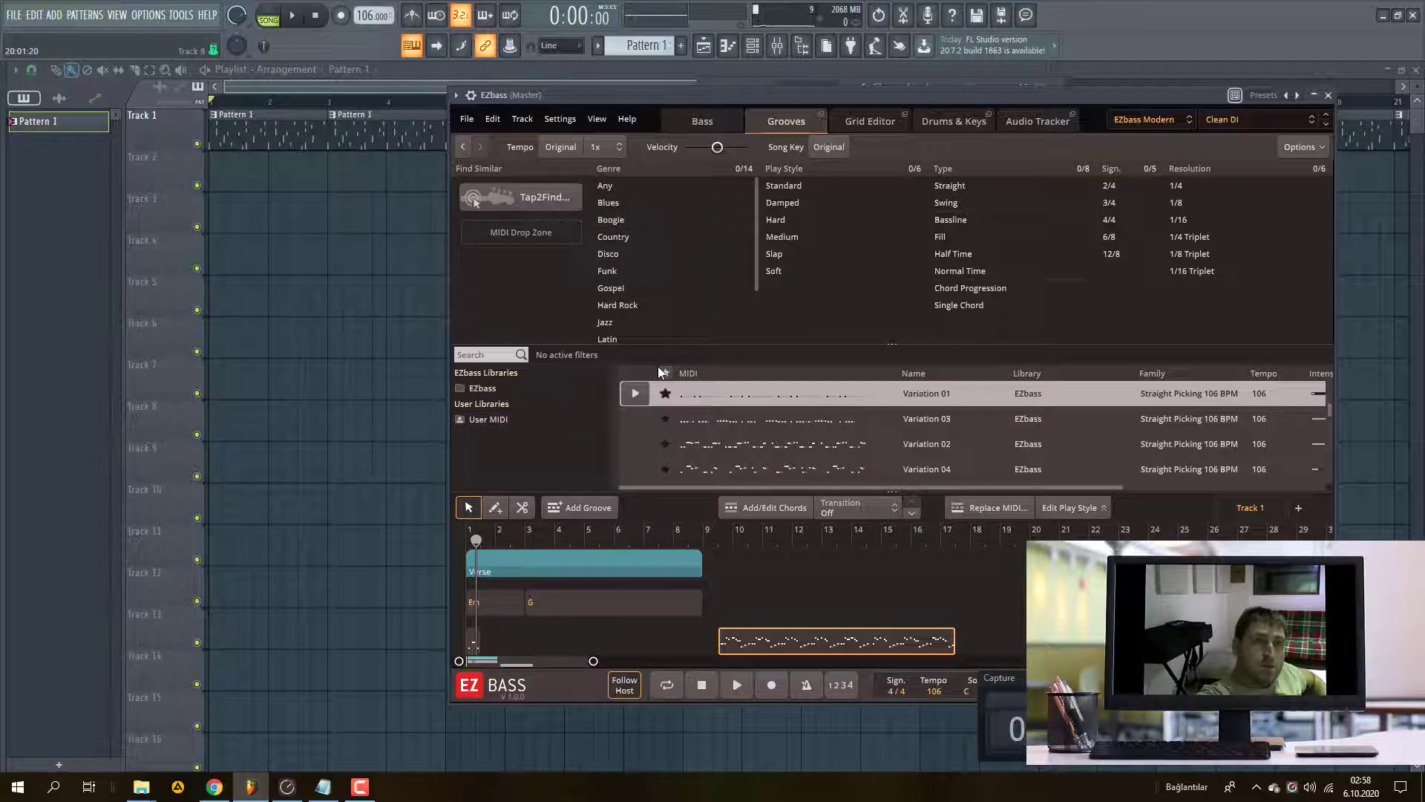
{"action": "scroll", "coordinate": [631, 305], "scroll_direction": "down", "scroll_amount": 1}
{"action": "left_click", "coordinate": [612, 305]}
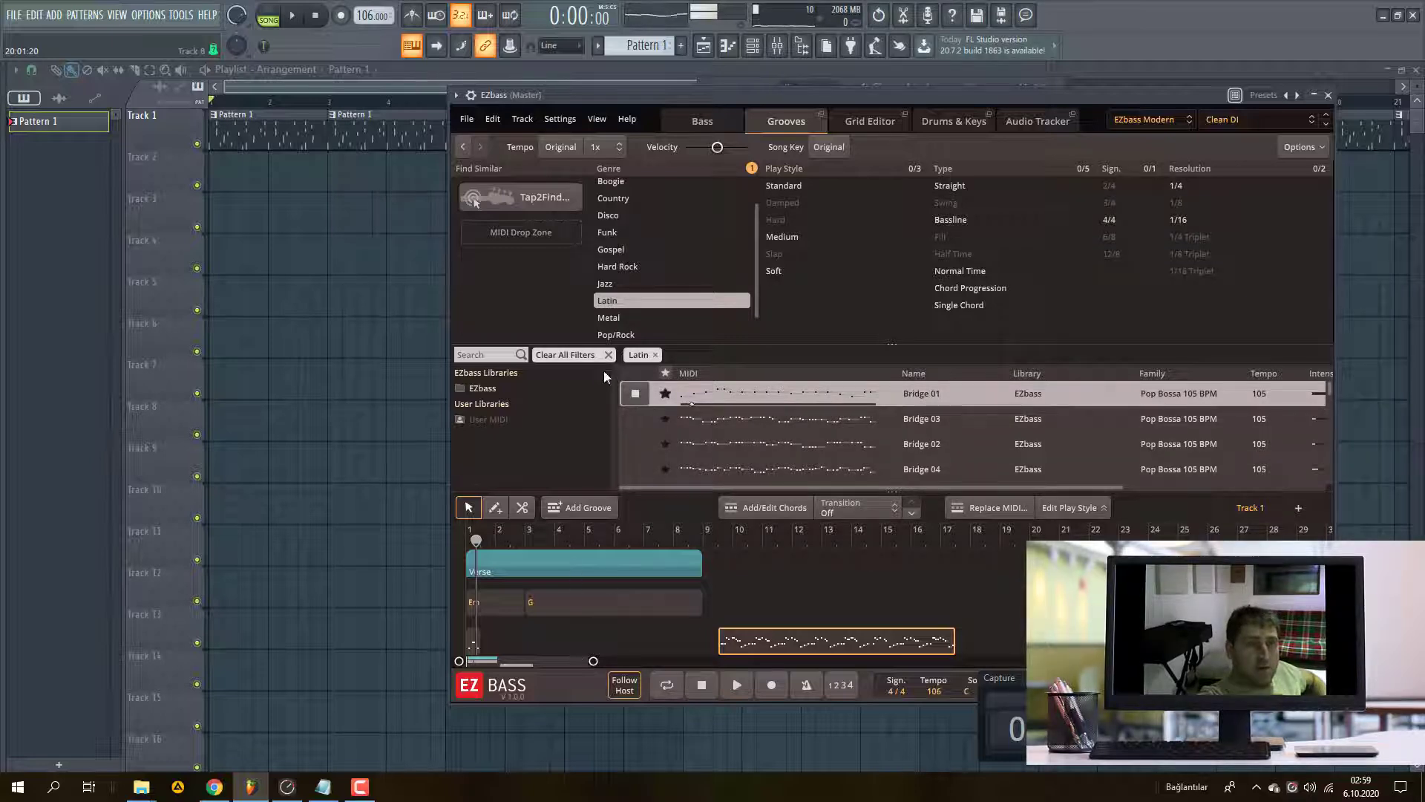
- Preview Bridge 03 from Pop Bossa and Verse 01 from Mambo, stop the preview and select Mambo Verse 02
{"action": "left_click", "coordinate": [652, 424]}
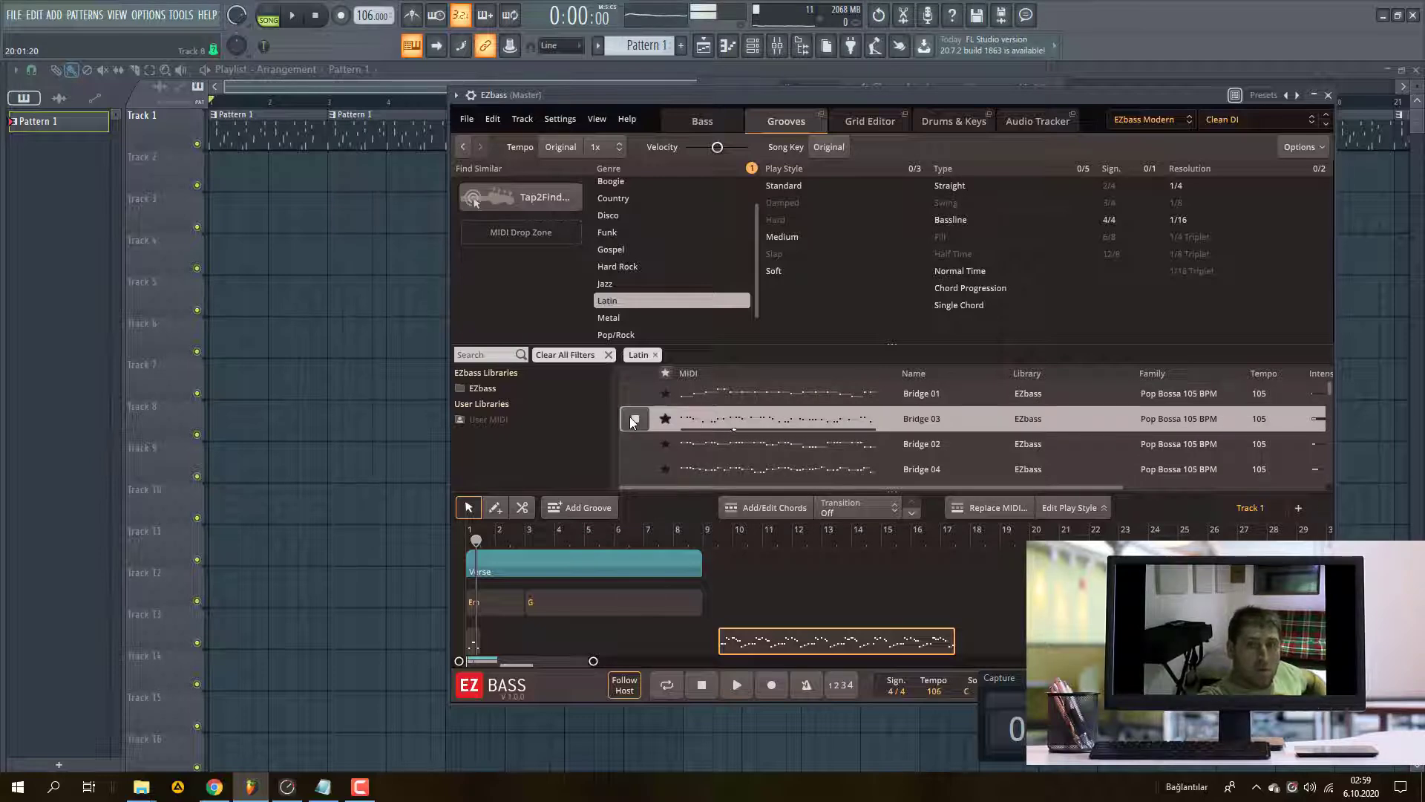
{"action": "scroll", "coordinate": [1047, 435], "scroll_direction": "down", "scroll_amount": 2}
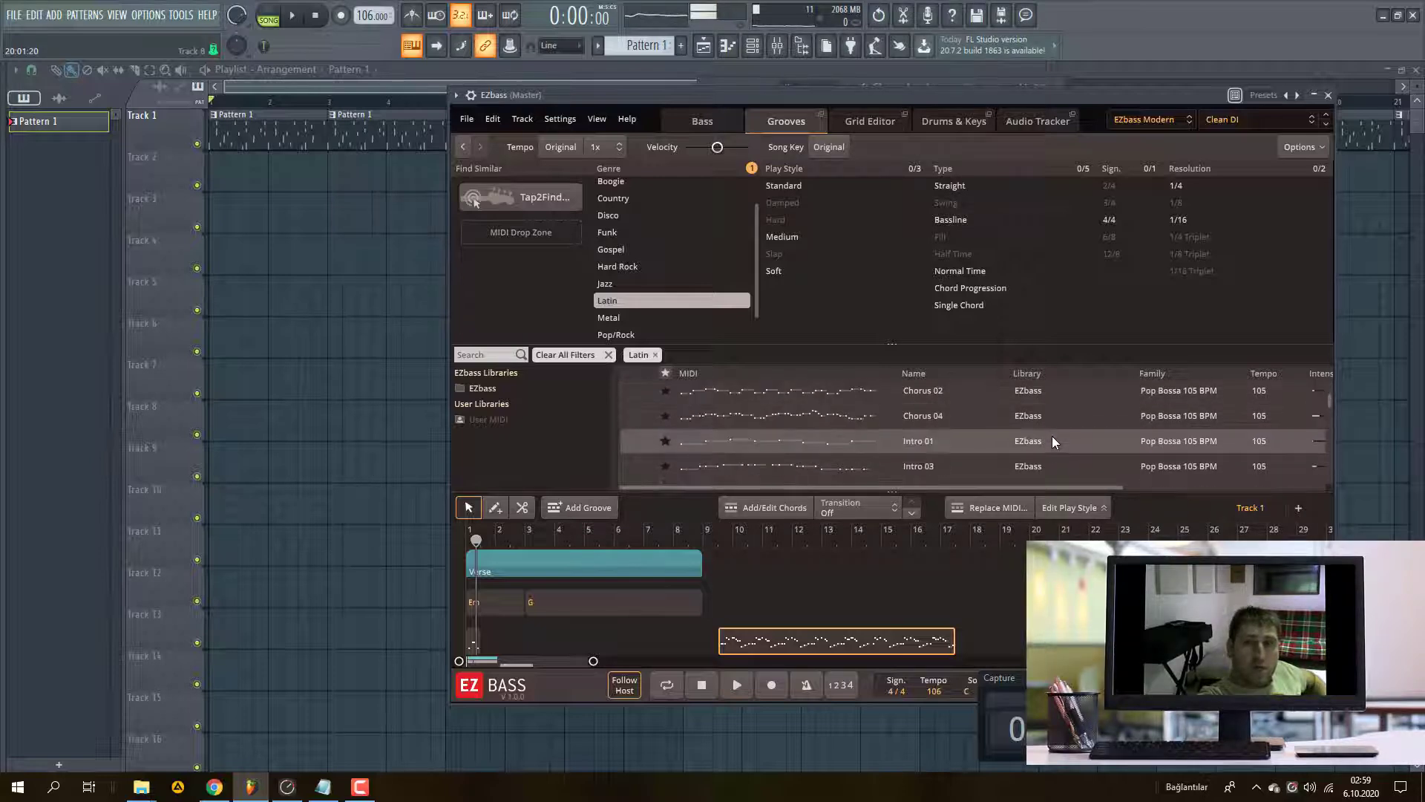
{"action": "scroll", "coordinate": [1053, 435], "scroll_direction": "down", "scroll_amount": 3}
{"action": "scroll", "coordinate": [1053, 435], "scroll_direction": "down", "scroll_amount": 4}
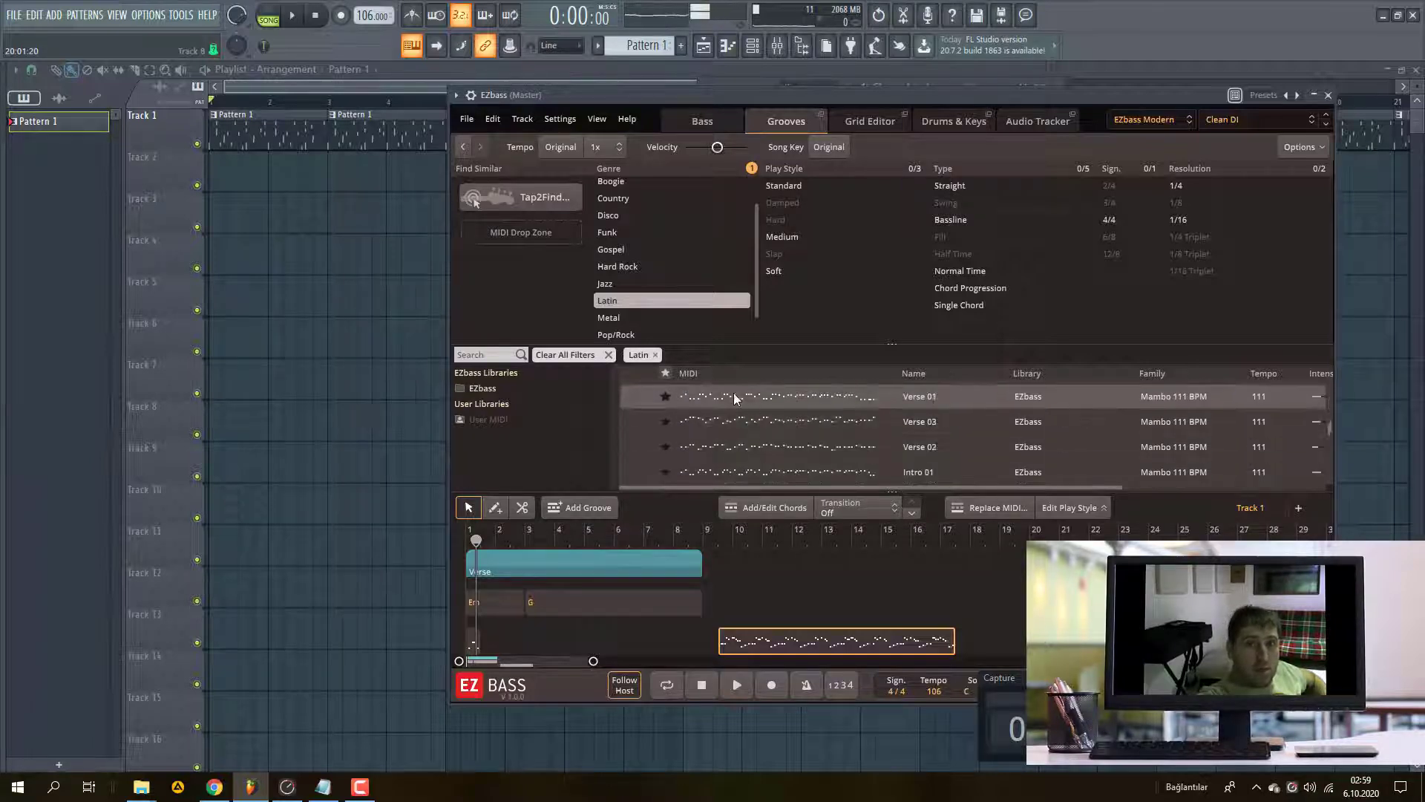
{"action": "left_click", "coordinate": [643, 399]}
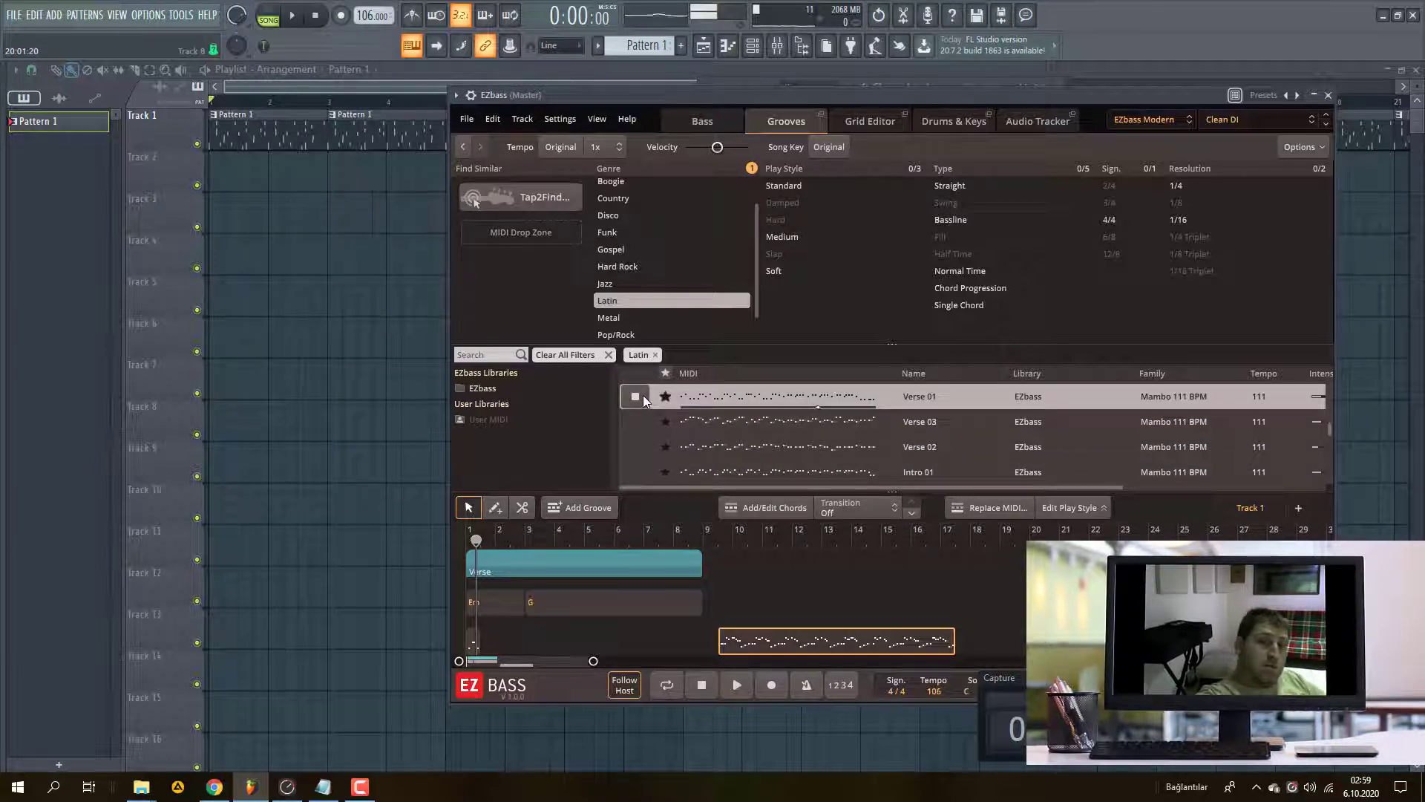
{"action": "left_click", "coordinate": [635, 395]}
{"action": "left_click", "coordinate": [665, 446]}
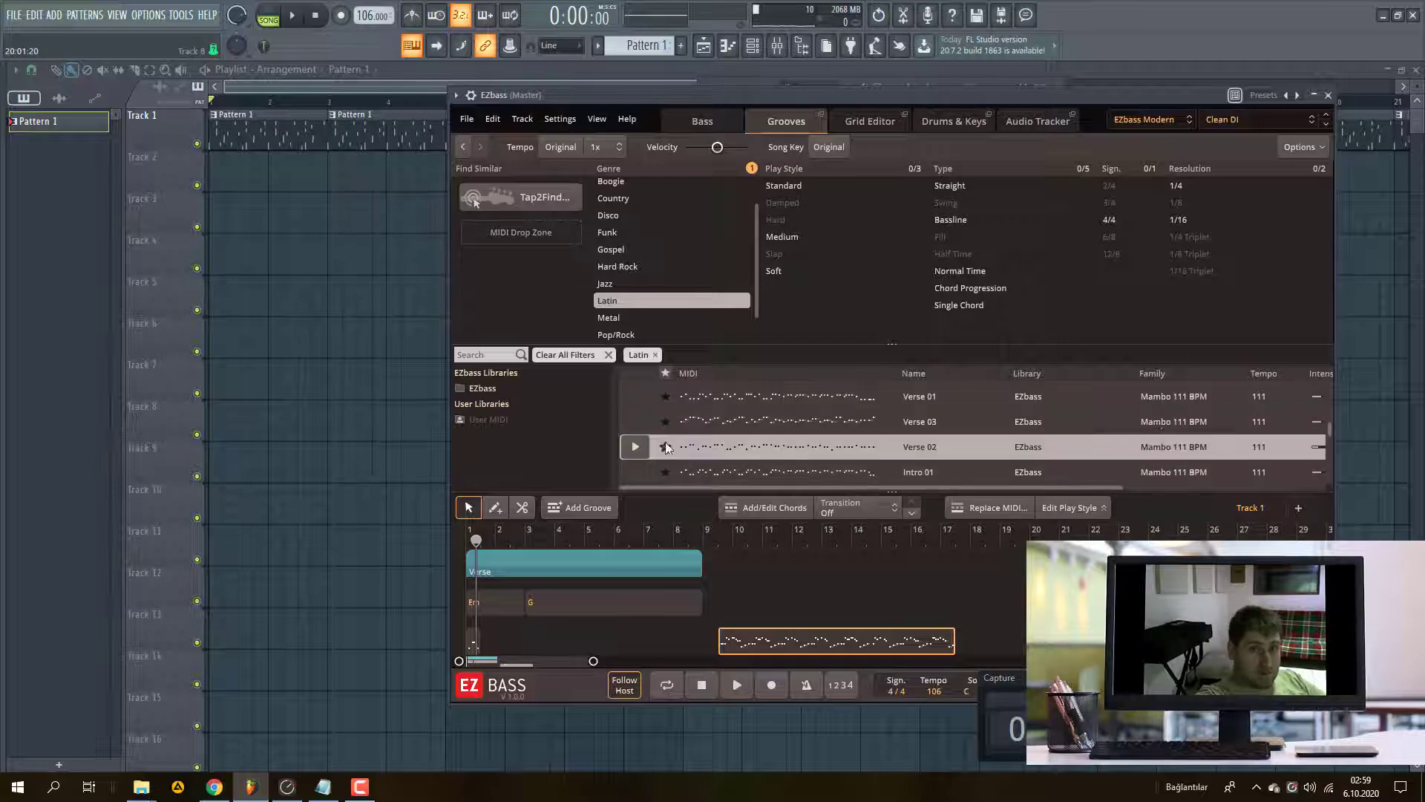
- Find the Latin Touch 97 BPM grooves and preview Chorus 03 and Chorus 01
{"action": "scroll", "coordinate": [1141, 411], "scroll_direction": "down", "scroll_amount": 3}
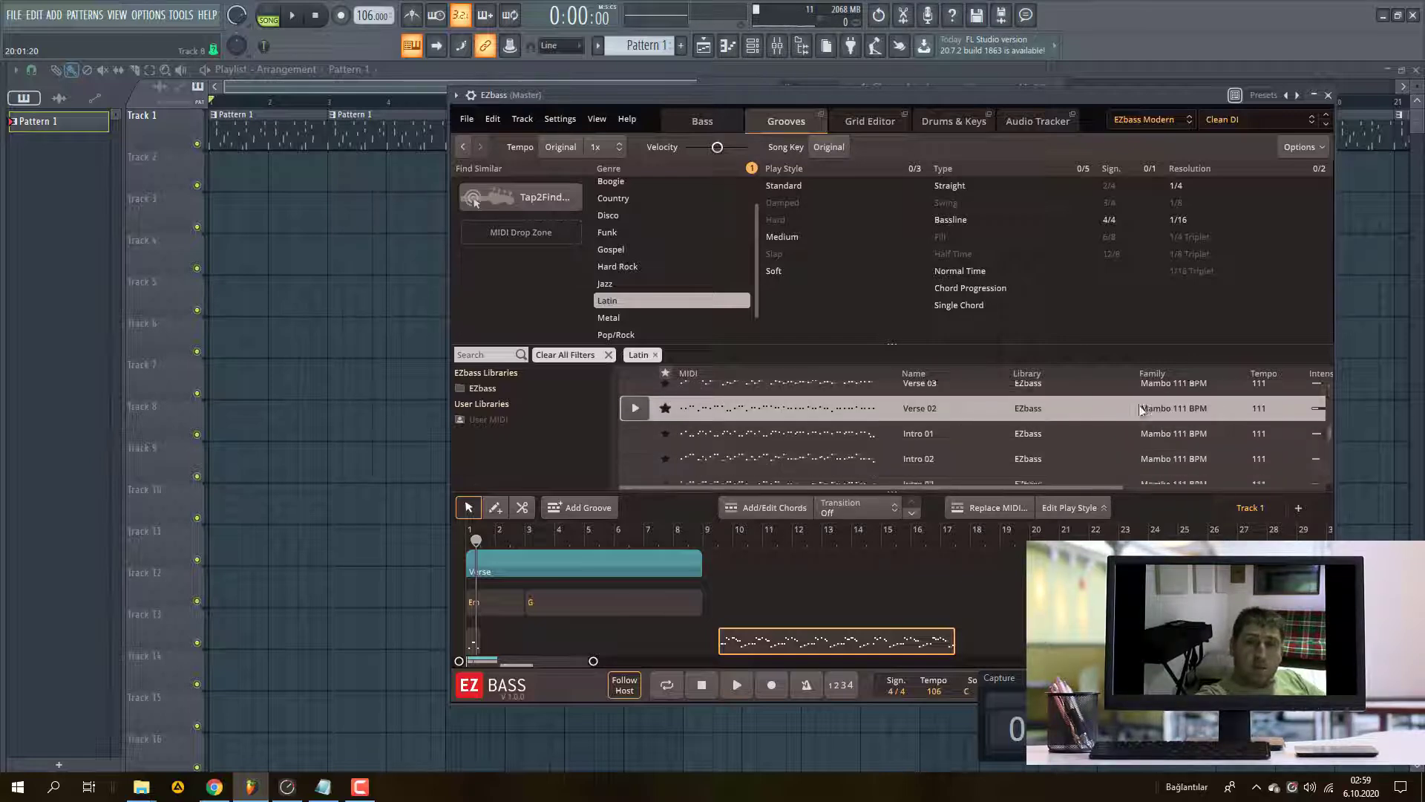
{"action": "scroll", "coordinate": [1141, 411], "scroll_direction": "down", "scroll_amount": 5}
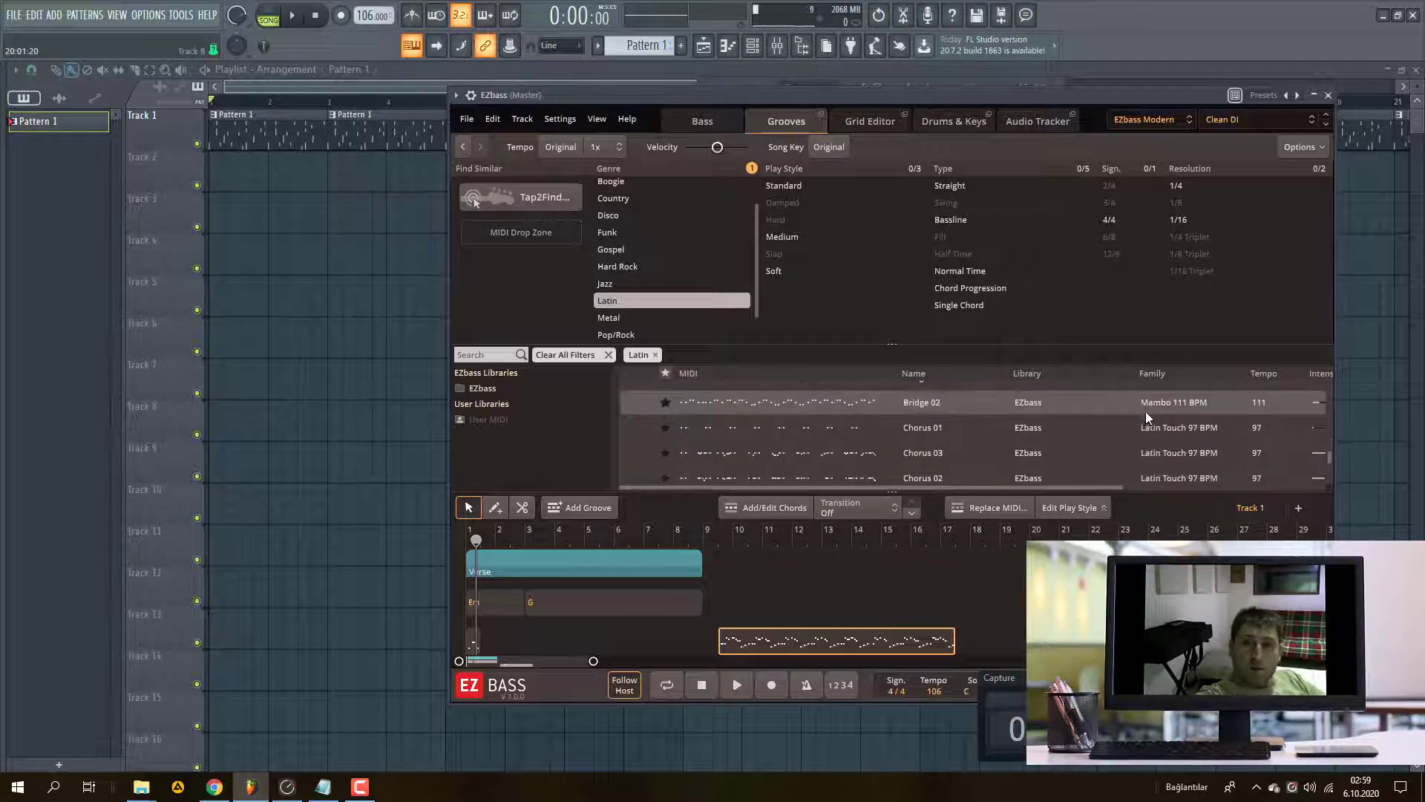
{"action": "left_click", "coordinate": [724, 452]}
{"action": "left_click", "coordinate": [626, 452]}
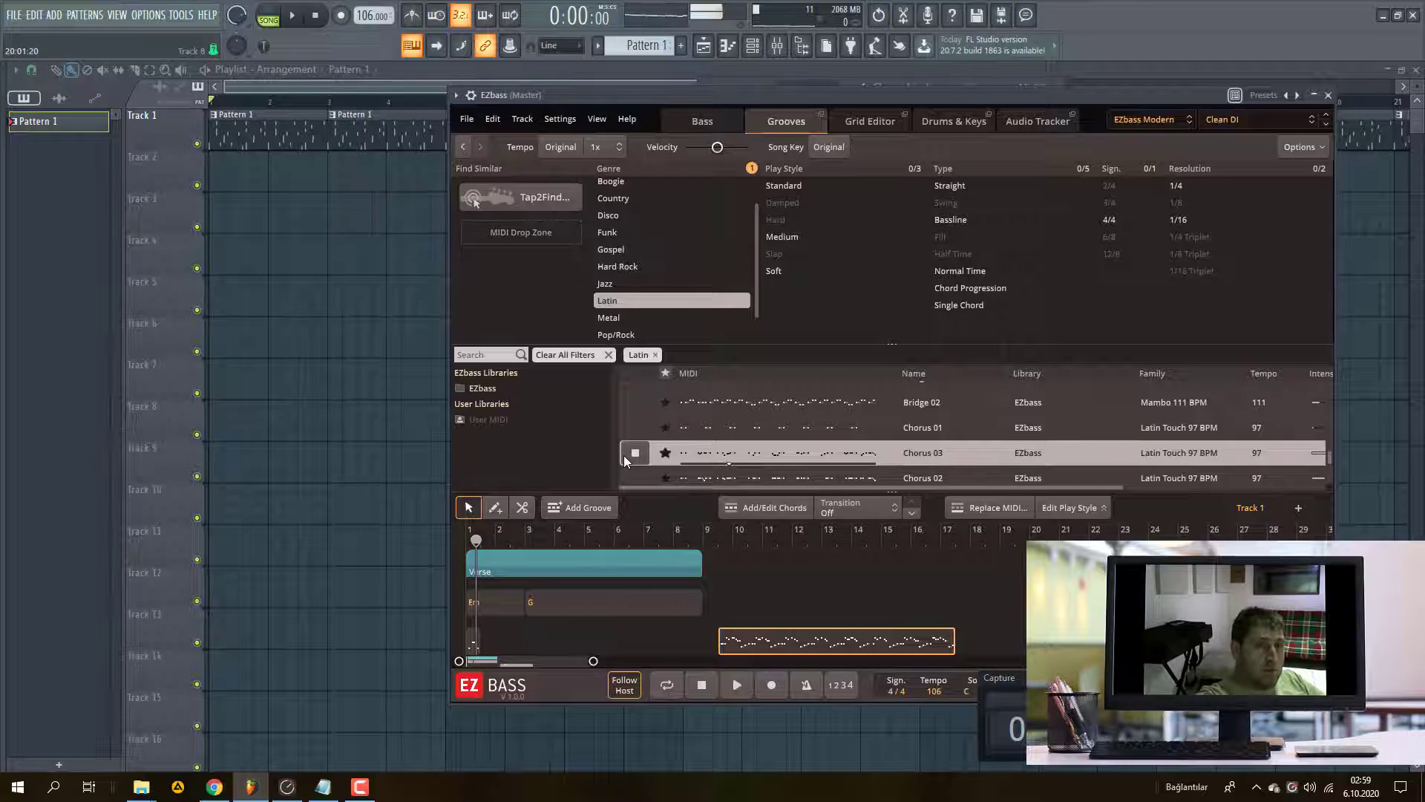
{"action": "left_click", "coordinate": [634, 453]}
{"action": "left_click", "coordinate": [750, 433]}
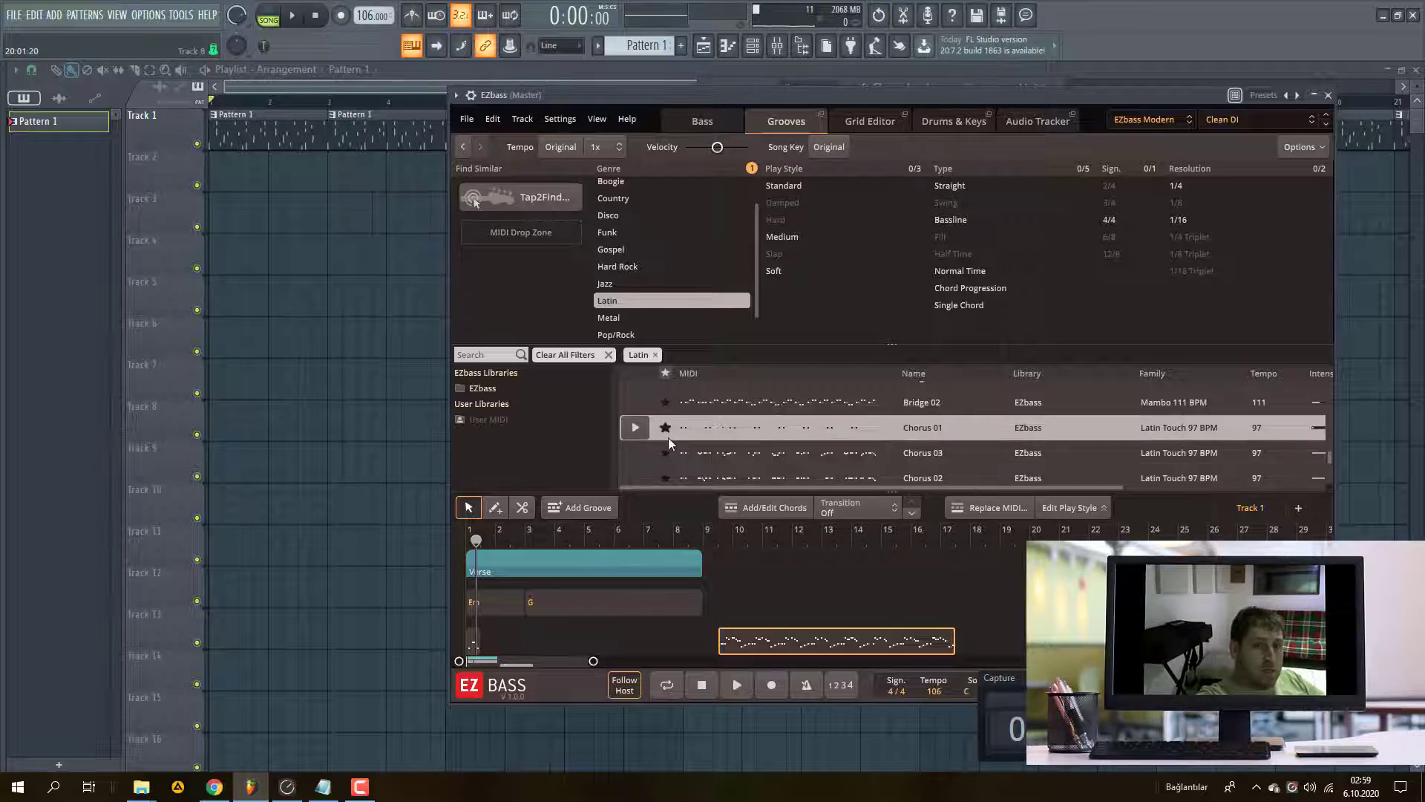
{"action": "scroll", "coordinate": [1054, 434], "scroll_direction": "down", "scroll_amount": 1}
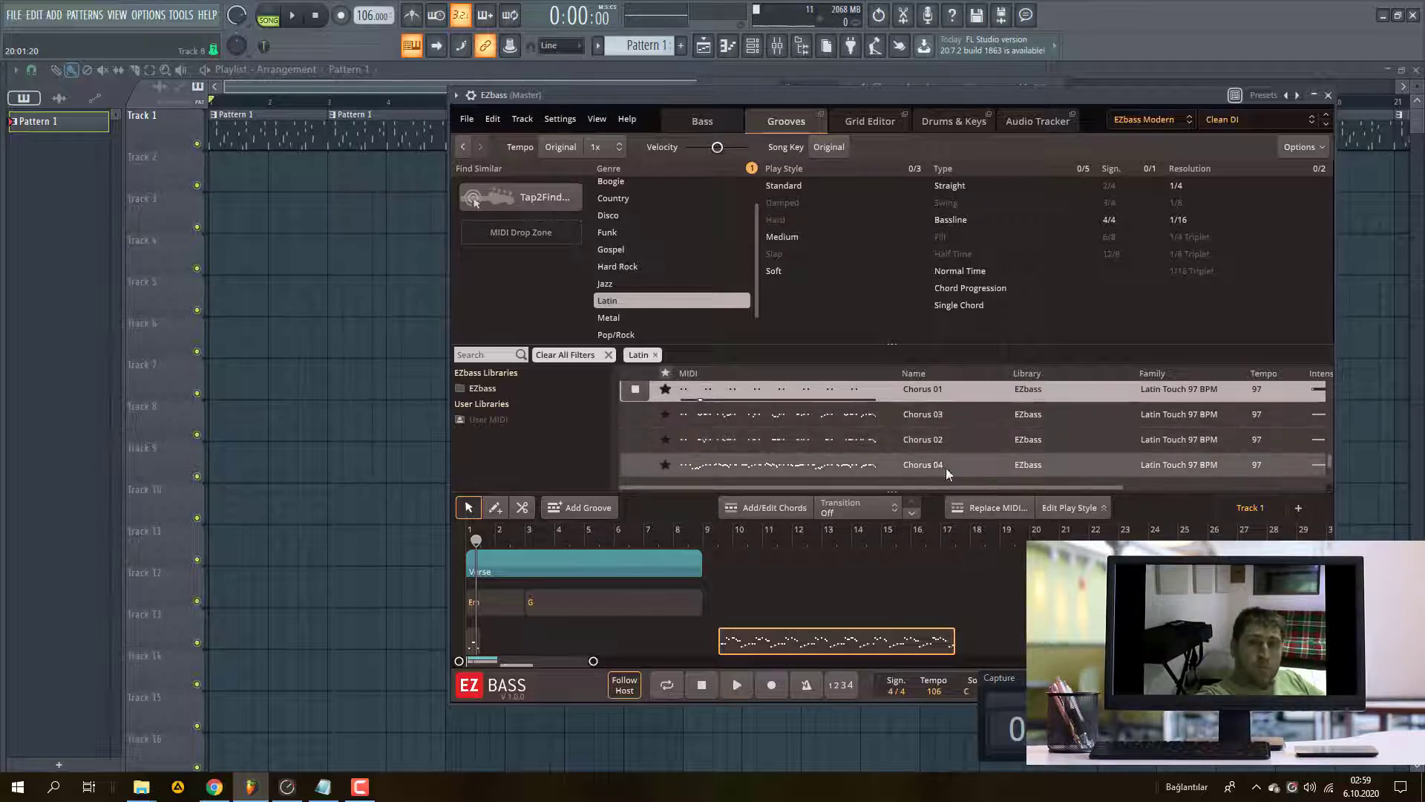
- Preview the Latin Touch grooves Chorus 04, Intro 03, Intro 04 and Verse 03
{"action": "left_click", "coordinate": [714, 468]}
{"action": "scroll", "coordinate": [1120, 435], "scroll_direction": "down", "scroll_amount": 2}
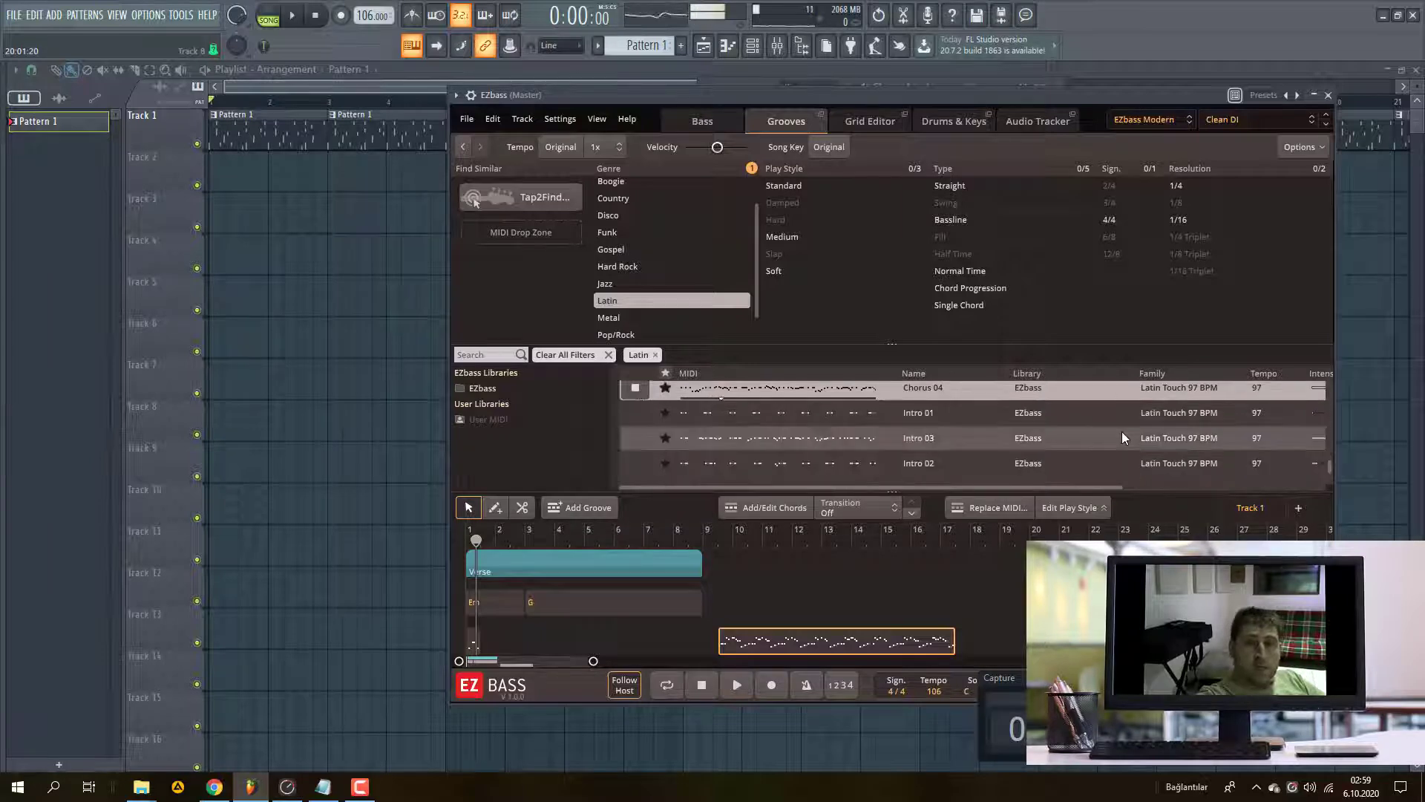
{"action": "left_click", "coordinate": [865, 438]}
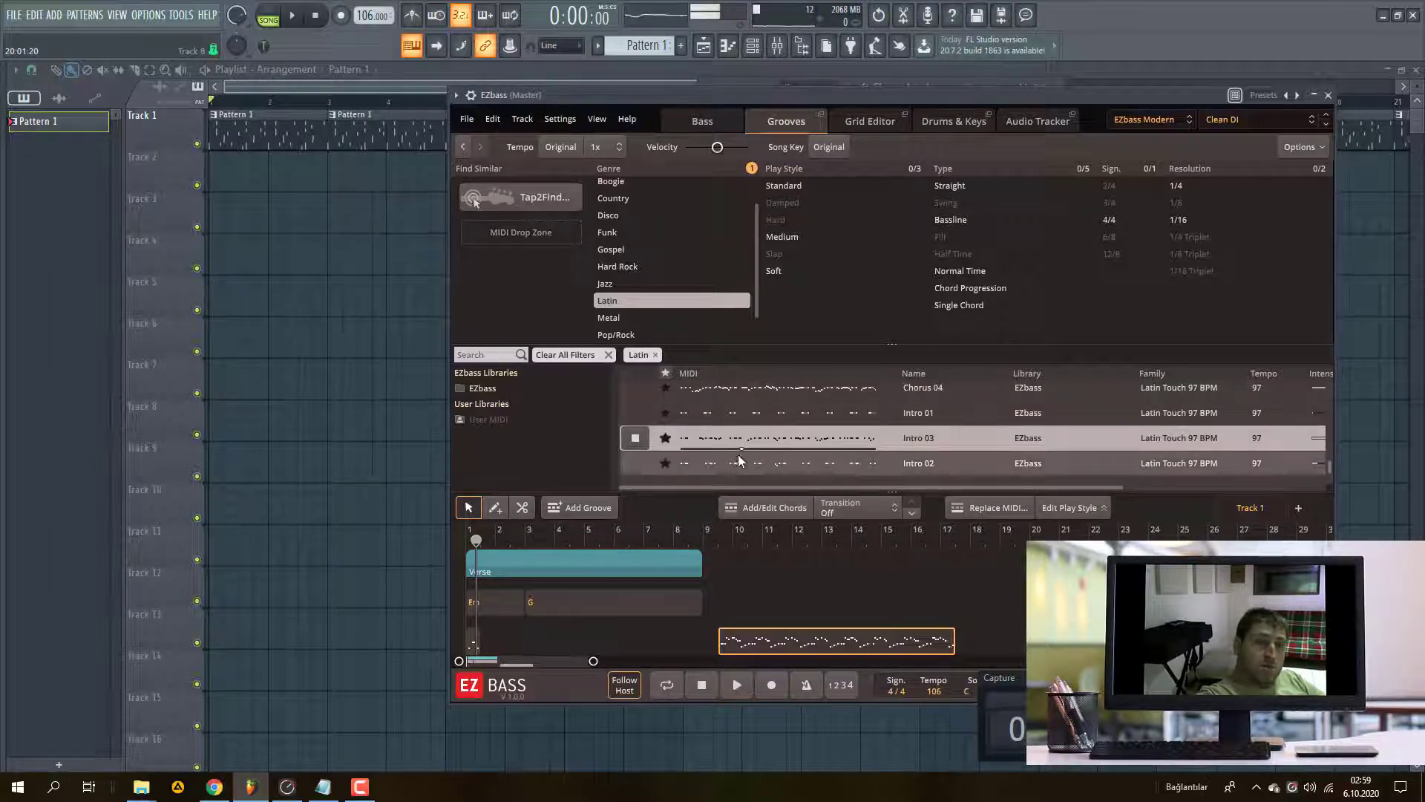
{"action": "scroll", "coordinate": [851, 447], "scroll_direction": "down", "scroll_amount": 1}
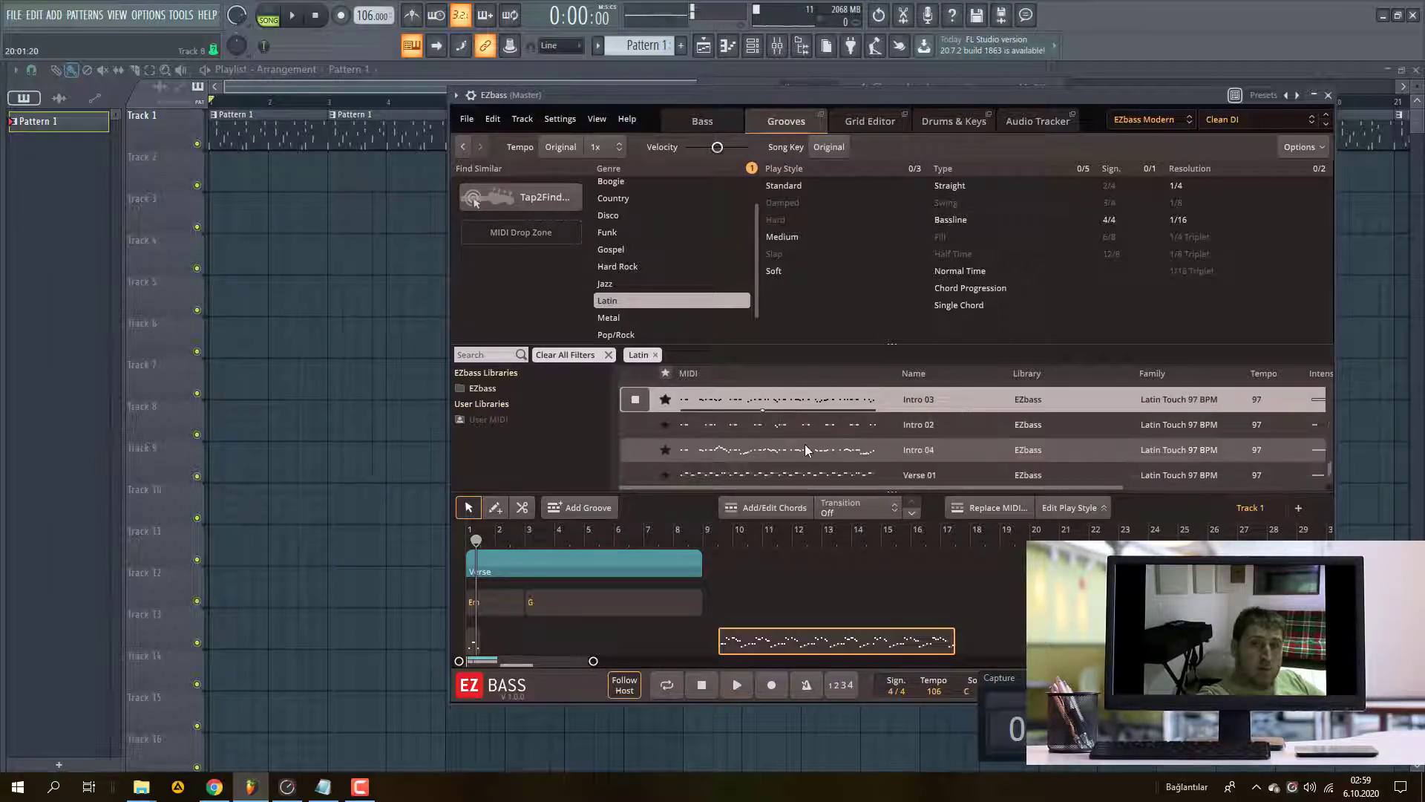
{"action": "left_click", "coordinate": [743, 444]}
{"action": "left_click", "coordinate": [663, 450]}
{"action": "scroll", "coordinate": [953, 450], "scroll_direction": "down", "scroll_amount": 1}
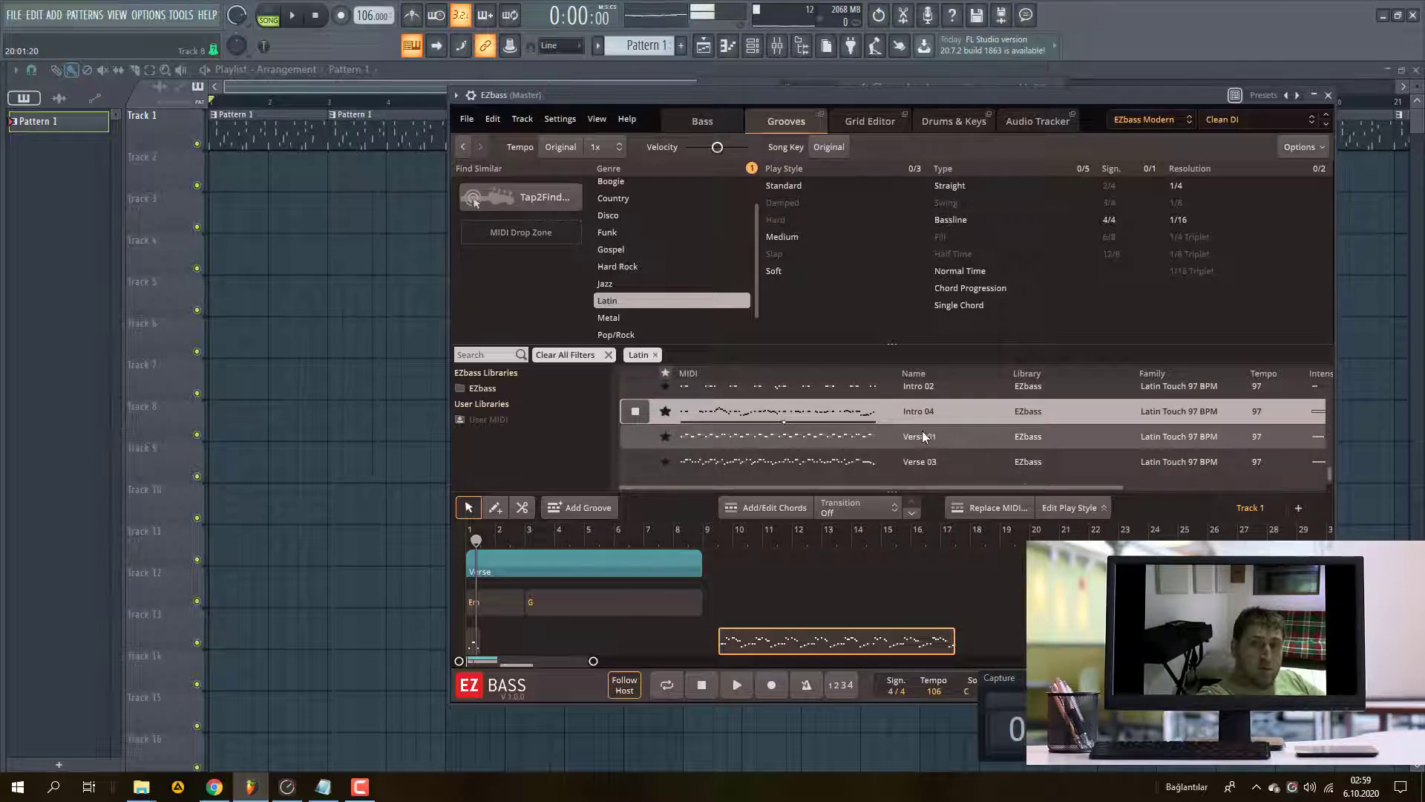
{"action": "left_click", "coordinate": [862, 463]}
{"action": "scroll", "coordinate": [870, 461], "scroll_direction": "down", "scroll_amount": 1}
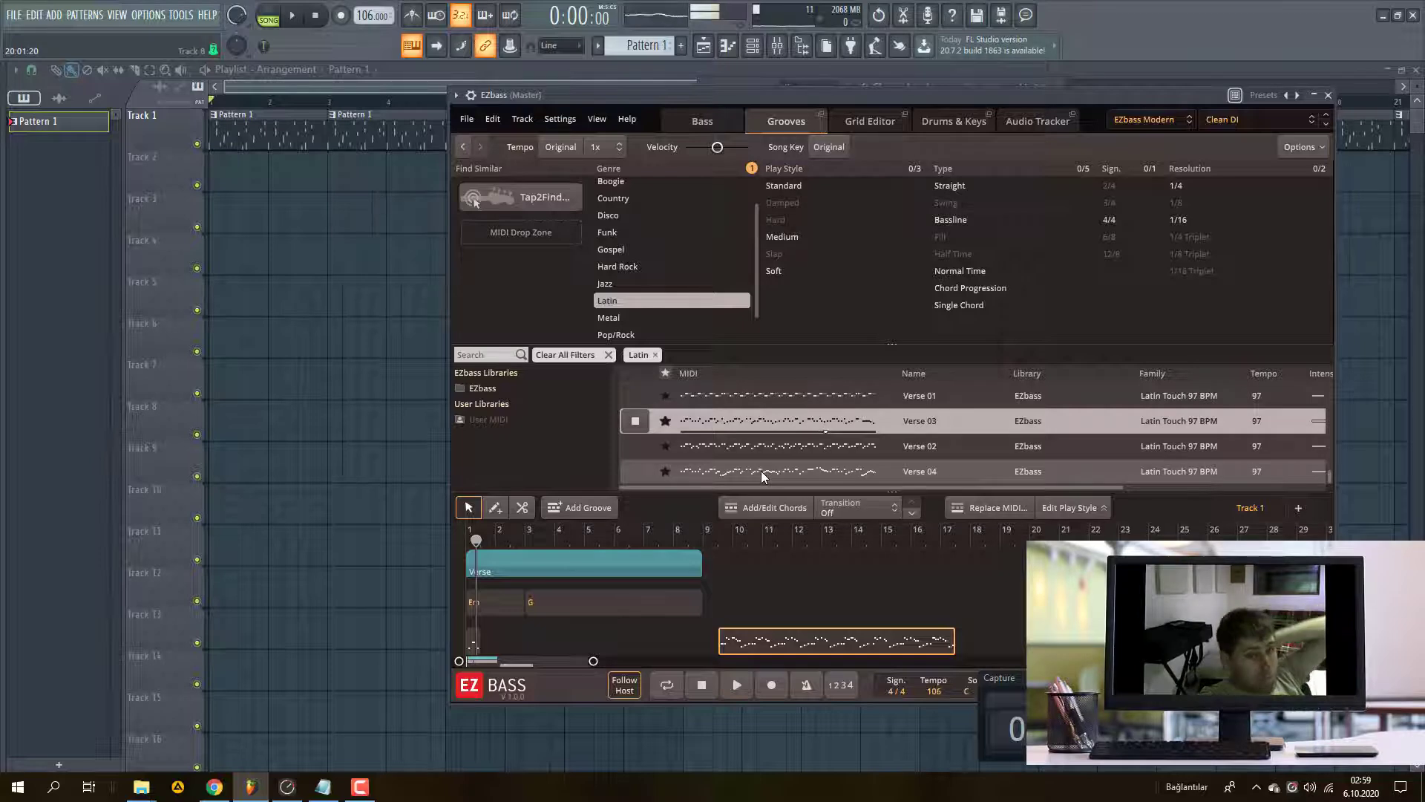
- Remove the groove after bar 9 and place Latin Touch Verse 03 at bar 1 of the bass track
{"action": "left_click", "coordinate": [817, 637]}
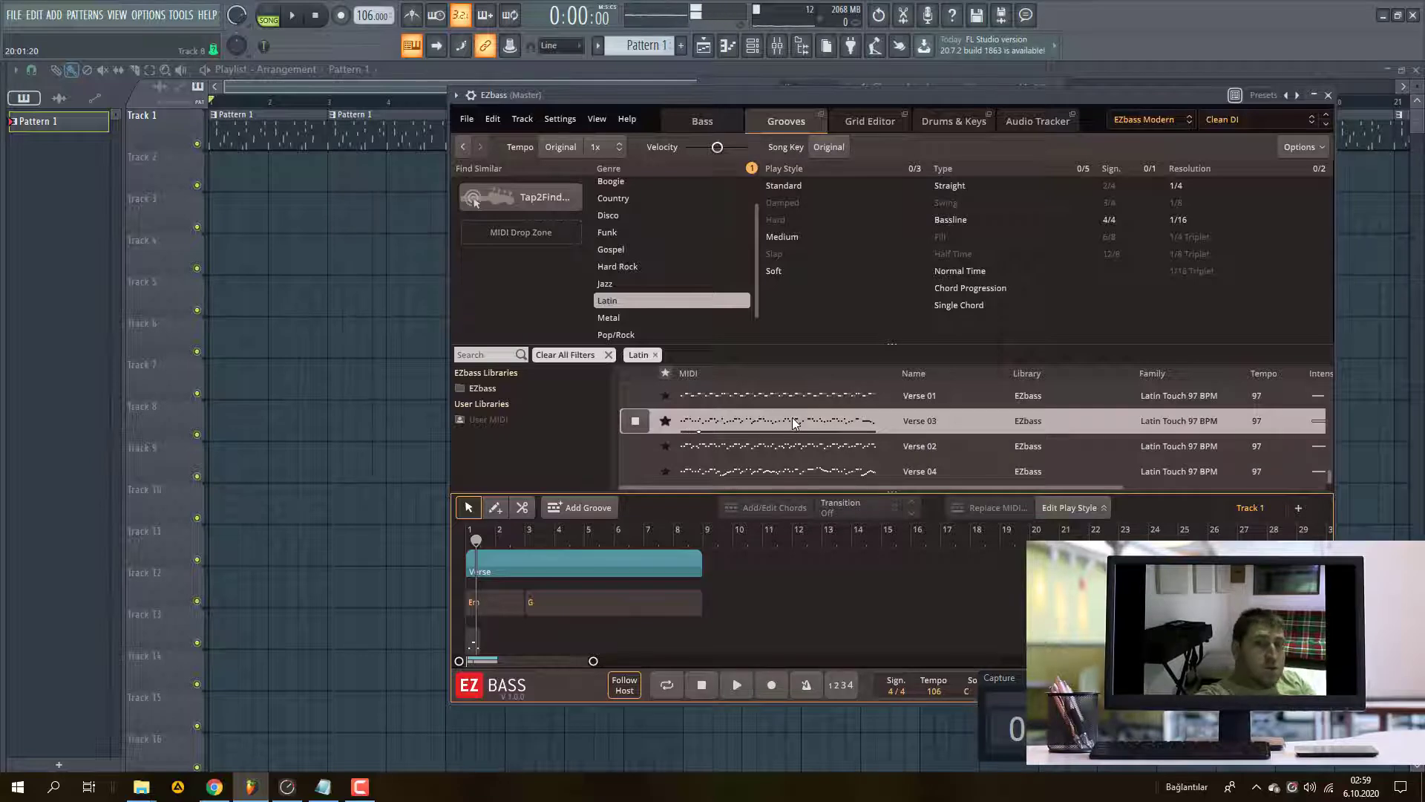
{"action": "left_click_drag", "start_coordinate": [791, 417], "coordinate": [507, 643]}
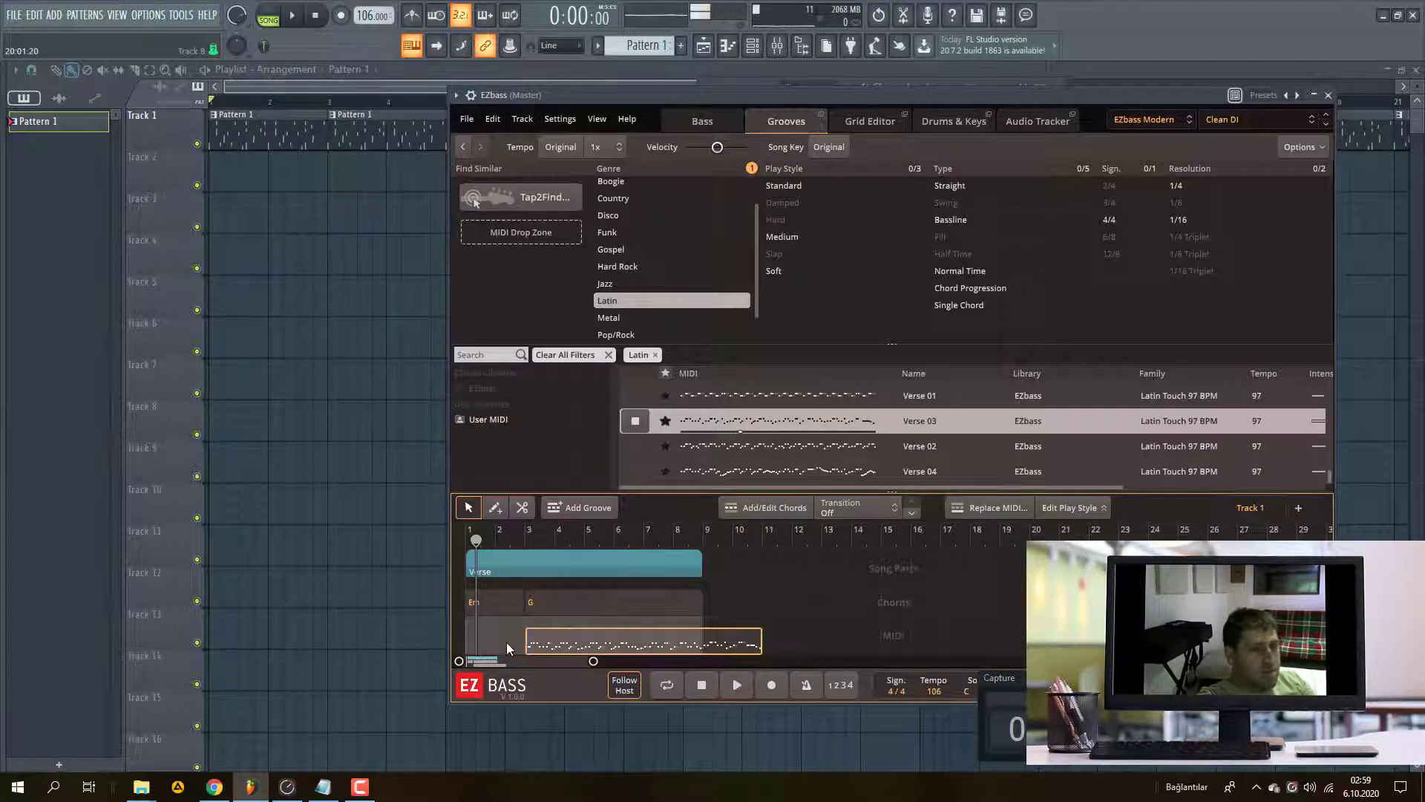
{"action": "key", "text": "space"}
{"action": "key", "text": "space"}
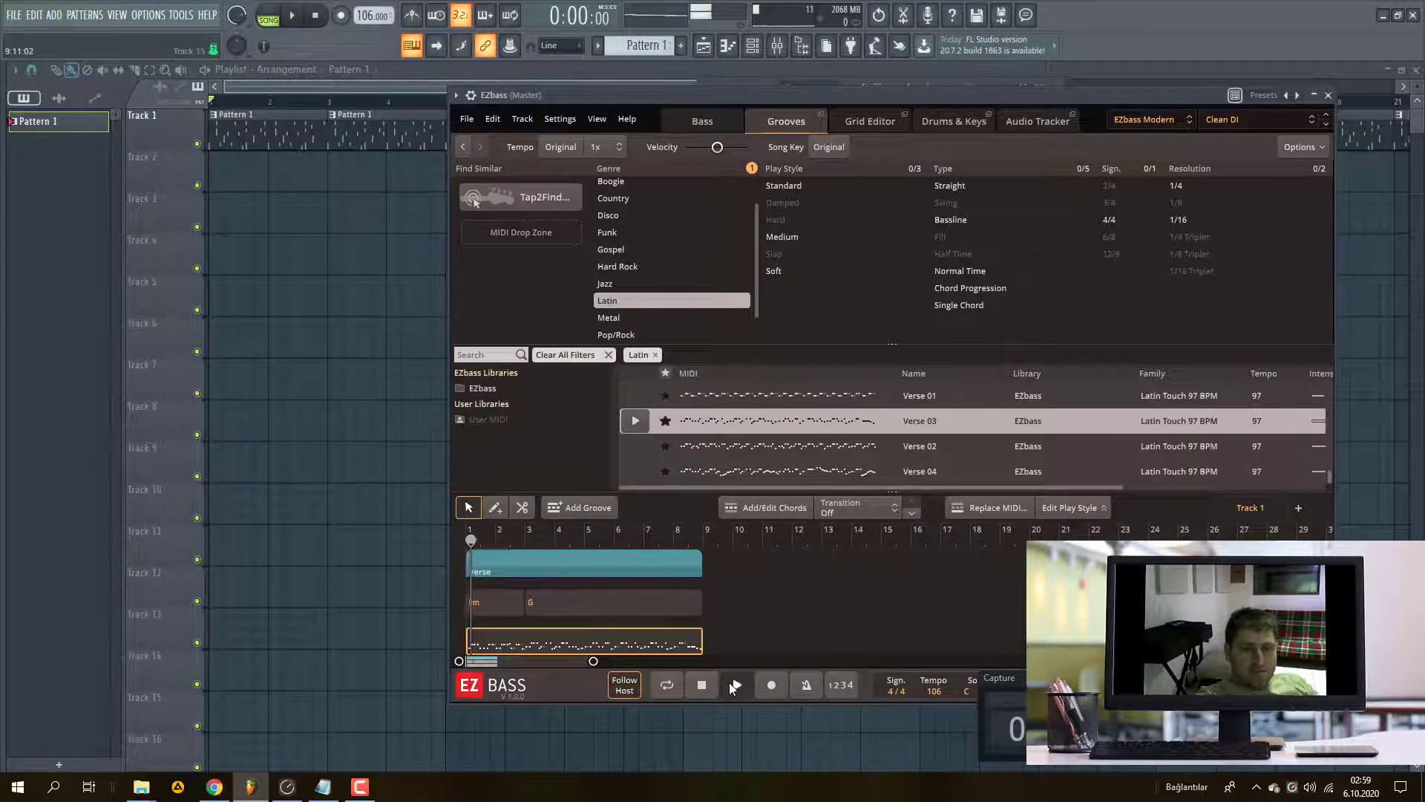
- Open the placed Verse 03 groove in the Grid Editor and examine its notes through to bar 9
{"action": "double_click", "coordinate": [608, 639]}
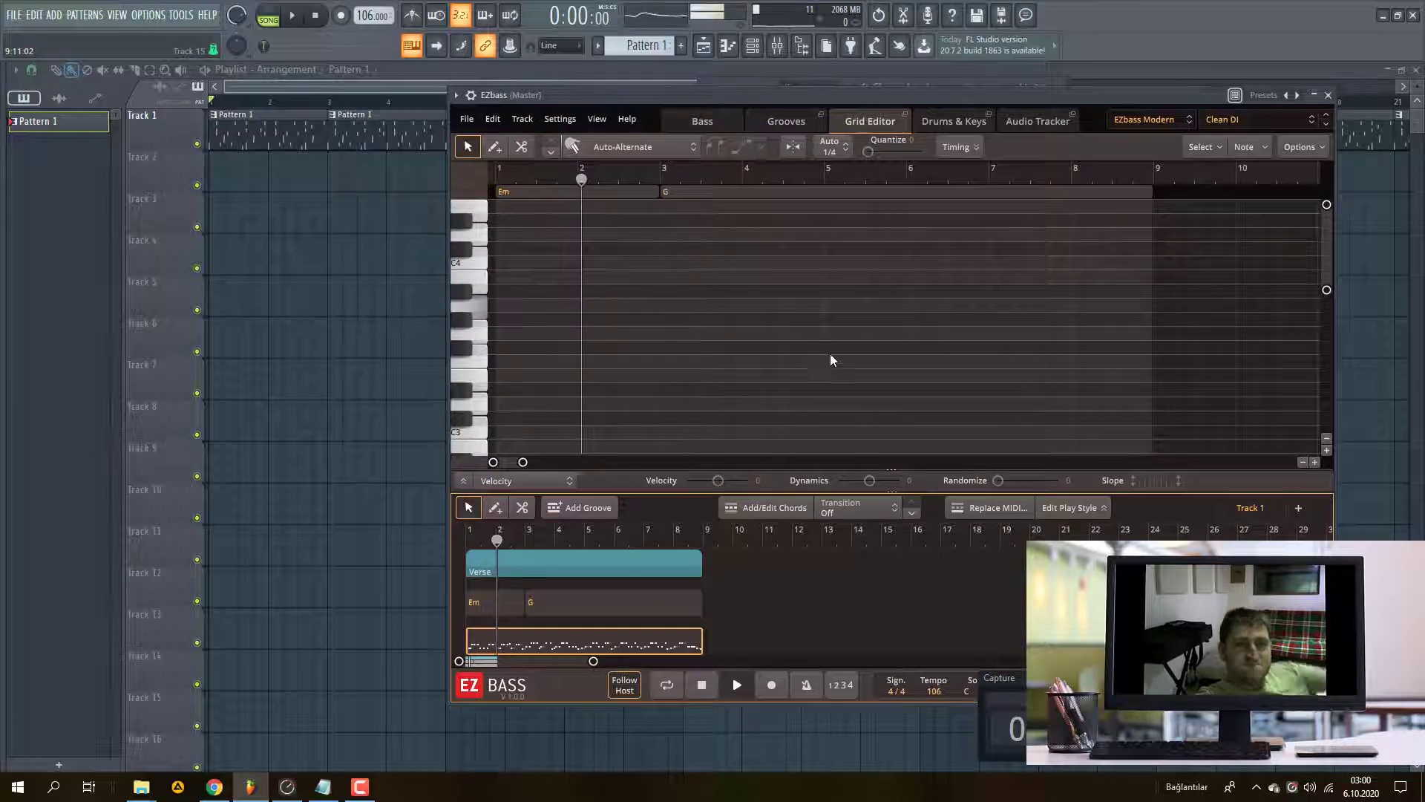
{"action": "scroll", "coordinate": [832, 349], "scroll_direction": "down", "scroll_amount": 4}
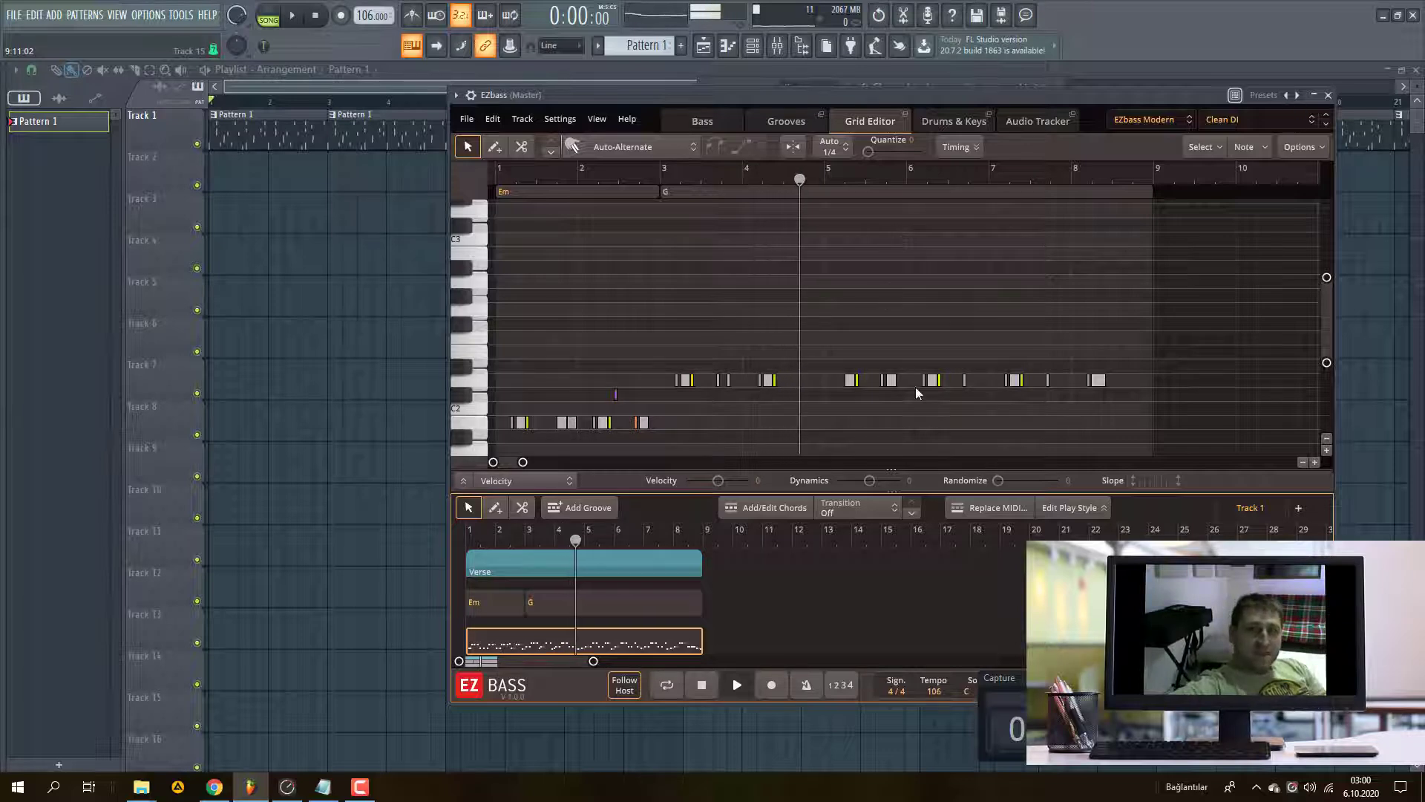
{"action": "scroll", "coordinate": [916, 388], "scroll_direction": "down", "scroll_amount": 3}
{"action": "scroll", "coordinate": [818, 385], "scroll_direction": "up", "scroll_amount": 2}
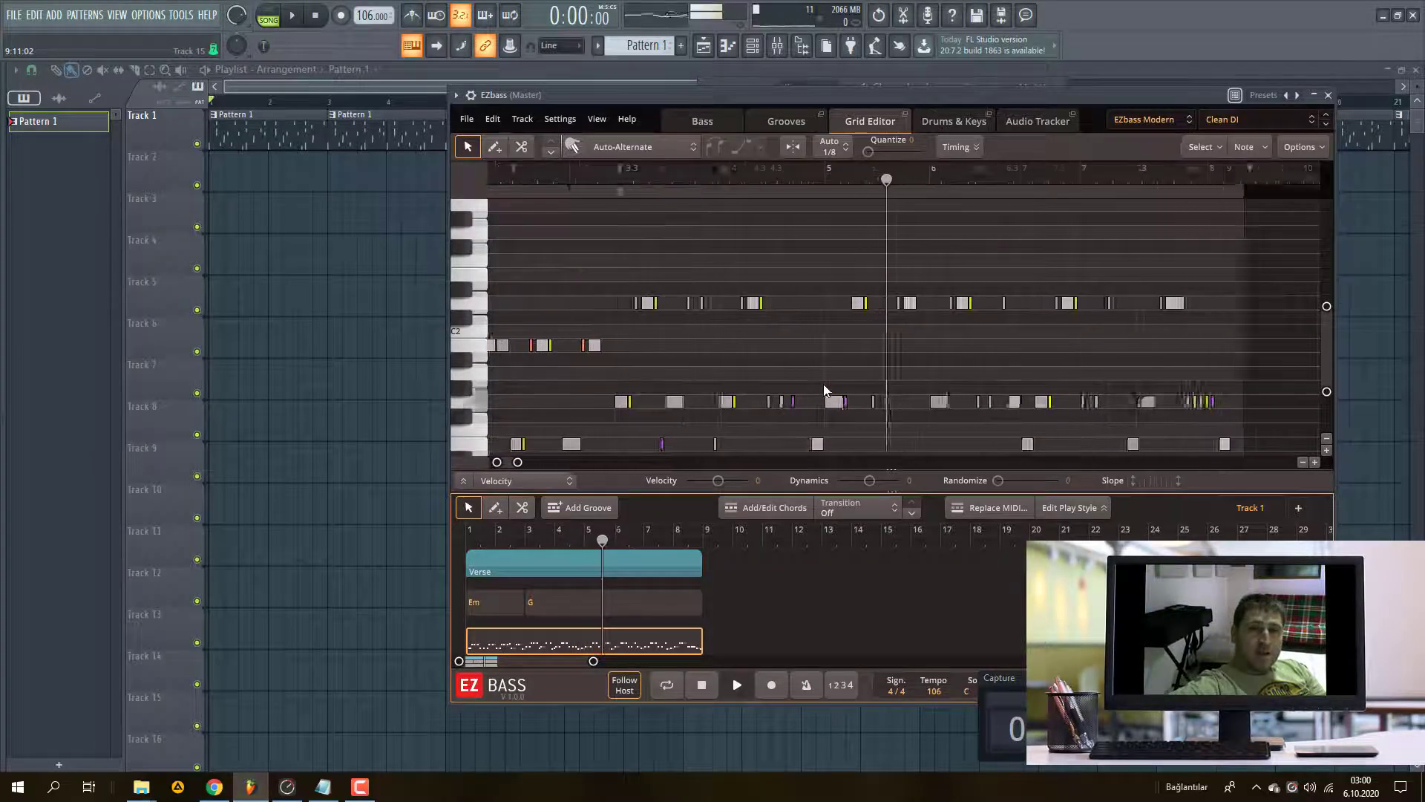
{"action": "scroll", "coordinate": [854, 398], "scroll_direction": "up", "scroll_amount": 2}
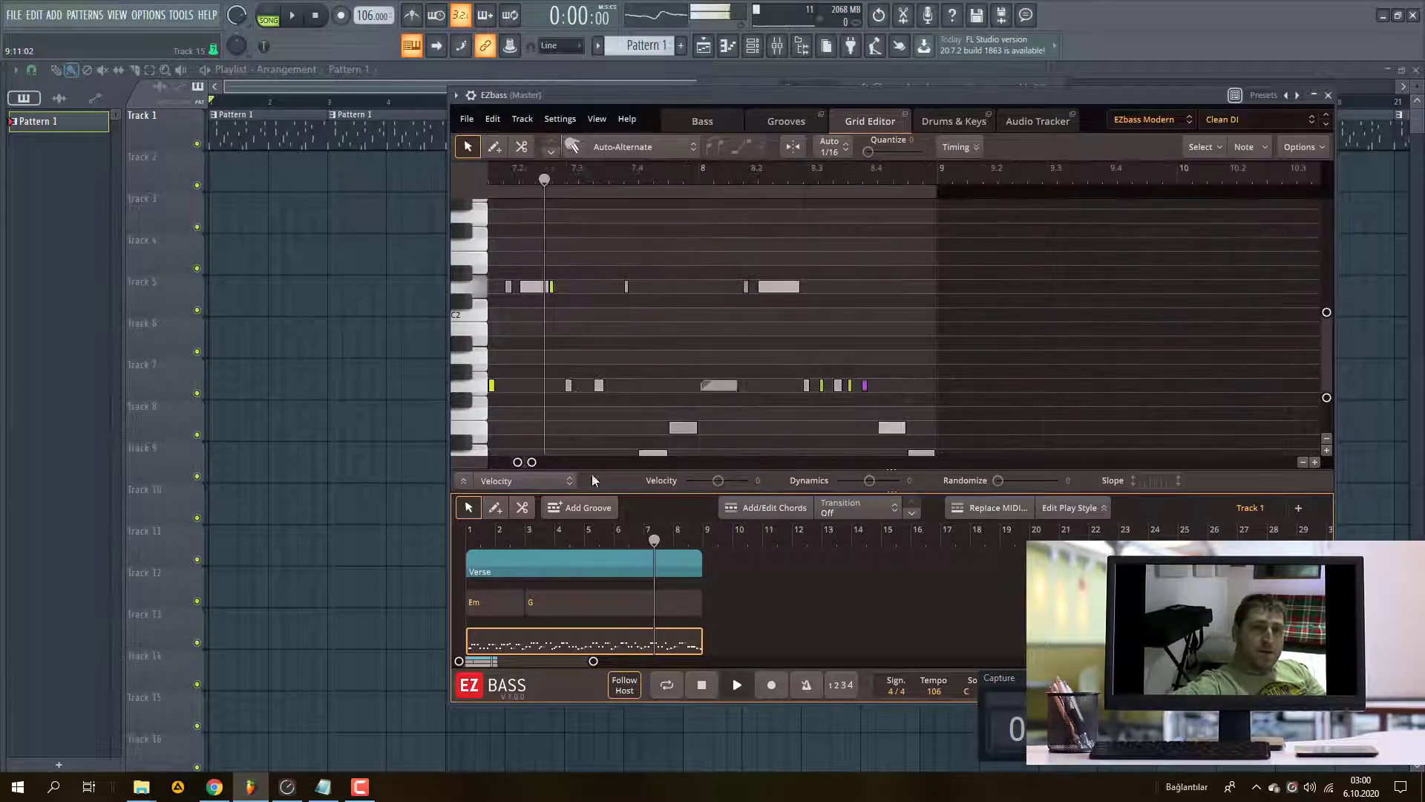
{"action": "scroll", "coordinate": [653, 423], "scroll_direction": "down", "scroll_amount": 3}
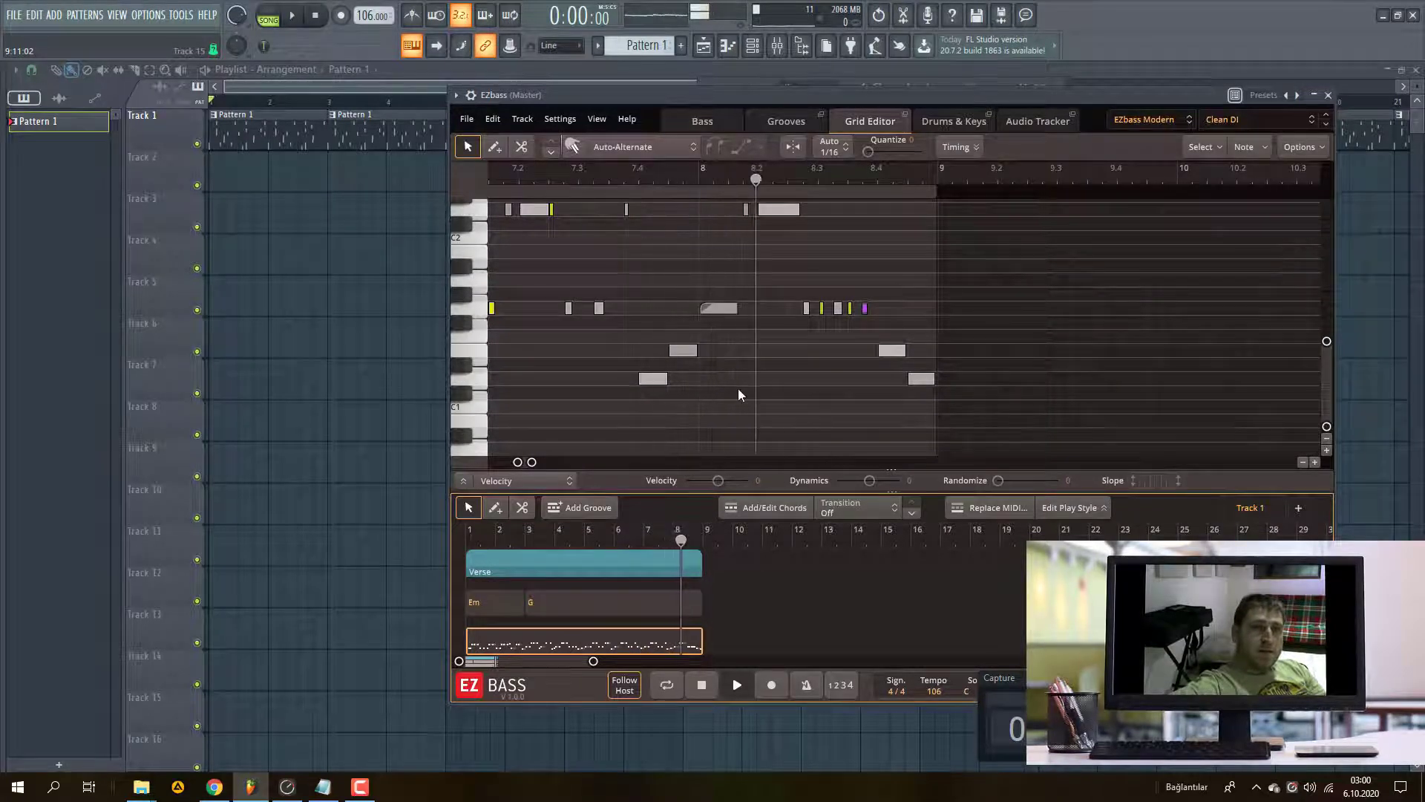
- Play the song from the start to hear the Verse 03 groove with the drums, and stop playback
{"action": "key", "text": "space"}
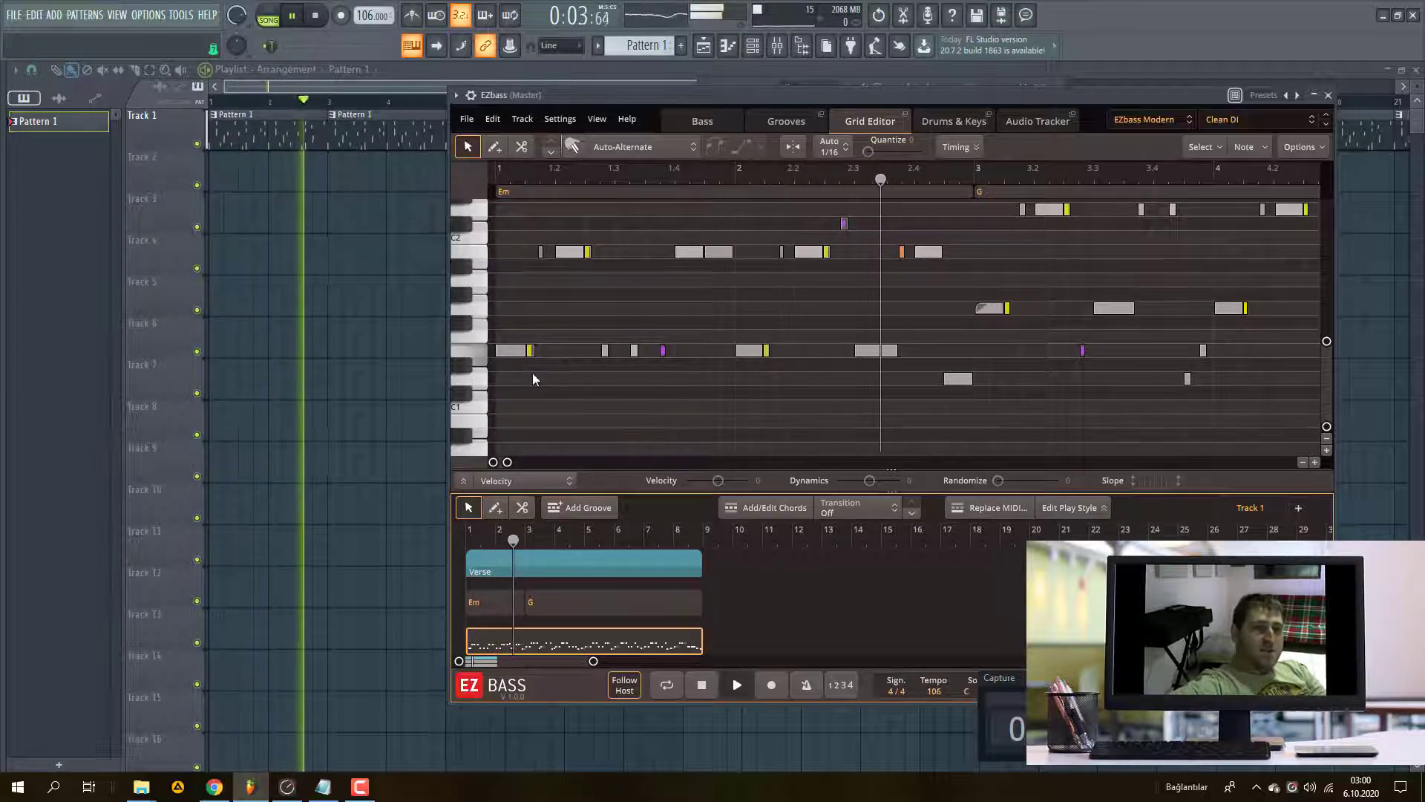
{"action": "scroll", "coordinate": [532, 372], "scroll_direction": "up", "scroll_amount": 1}
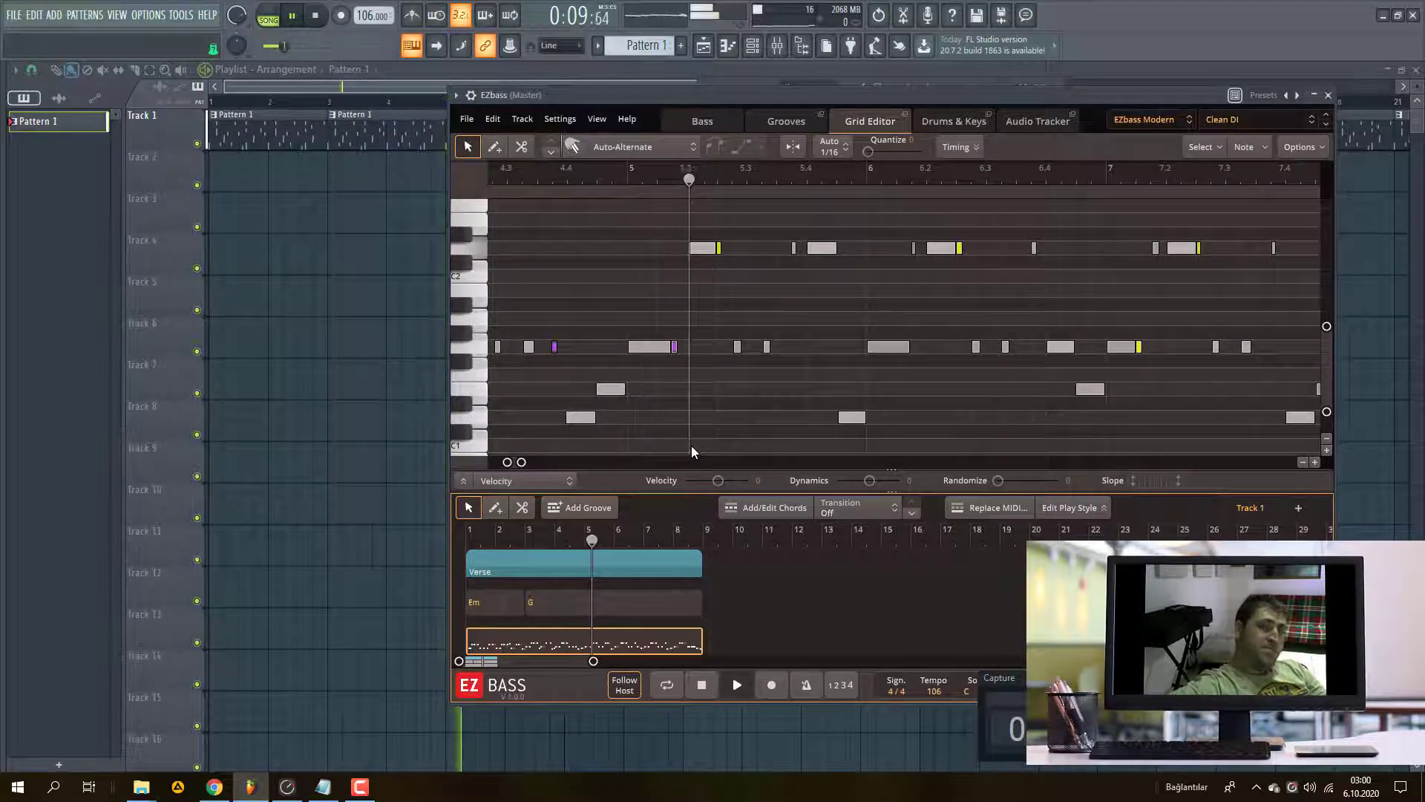
{"action": "key", "text": "space"}
- Apply a Slide In to the long low note at bar 5
{"action": "left_click", "coordinate": [644, 353]}
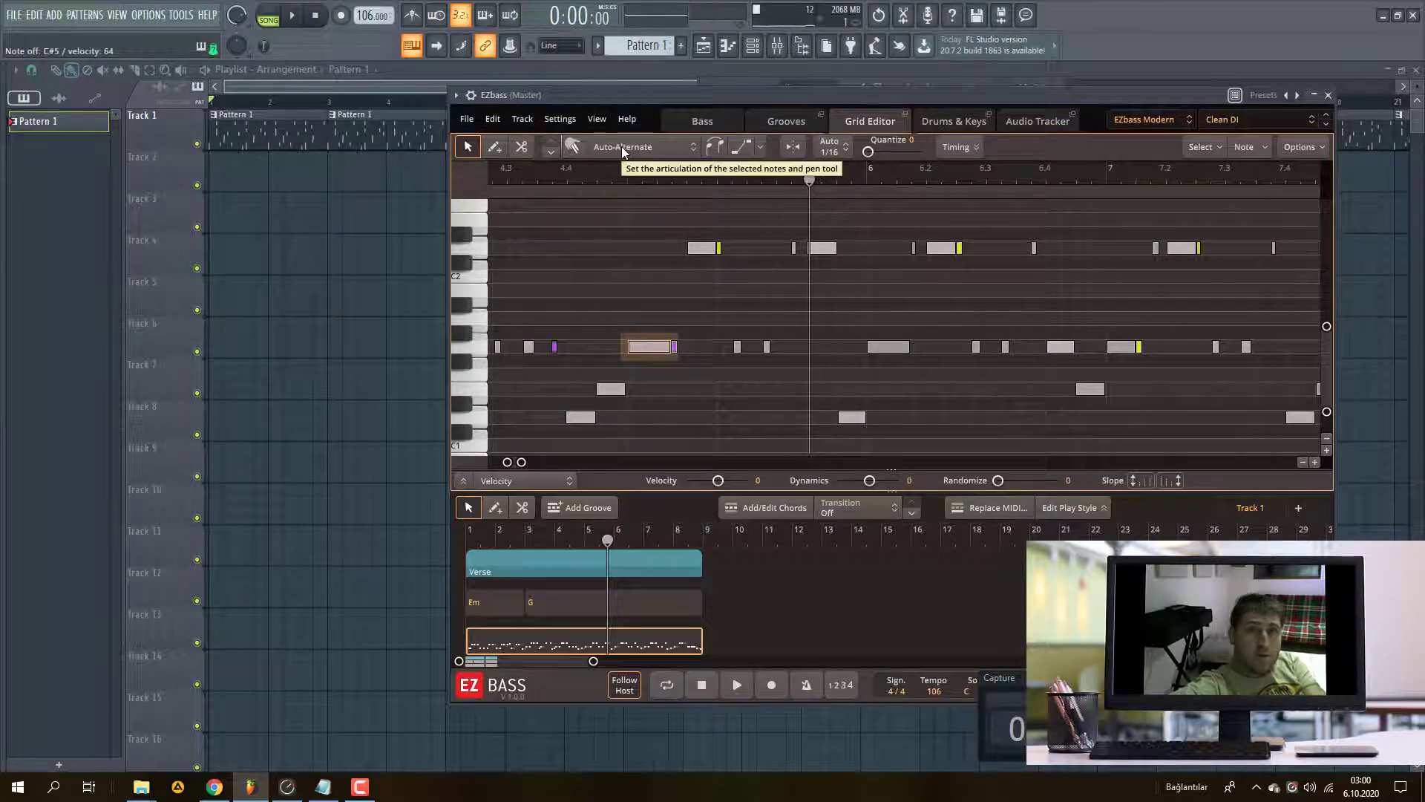
{"action": "left_click", "coordinate": [759, 149]}
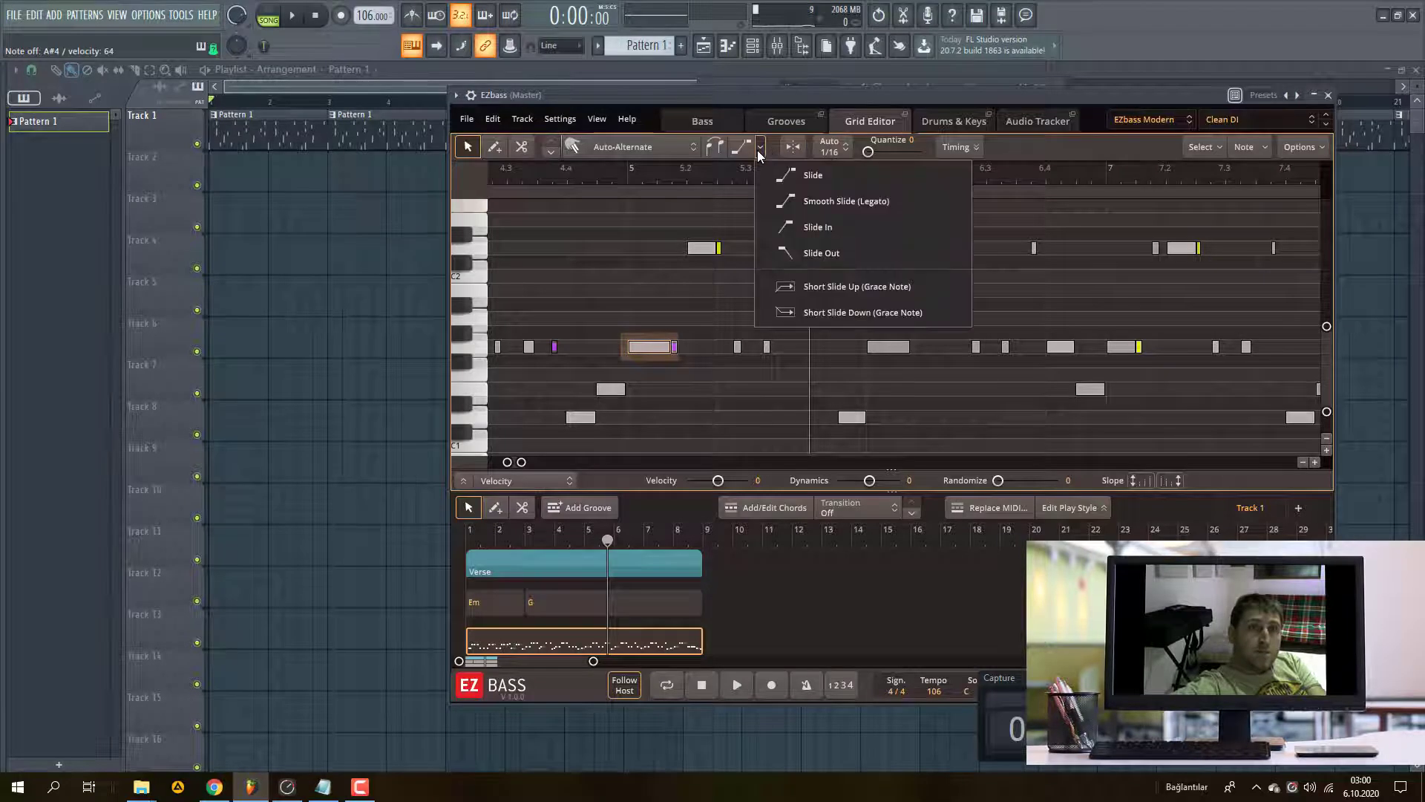
{"action": "left_click", "coordinate": [792, 230]}
- Replay the opening of the groove and give the note at beat 1.4 a Slide Out
{"action": "left_click", "coordinate": [561, 193]}
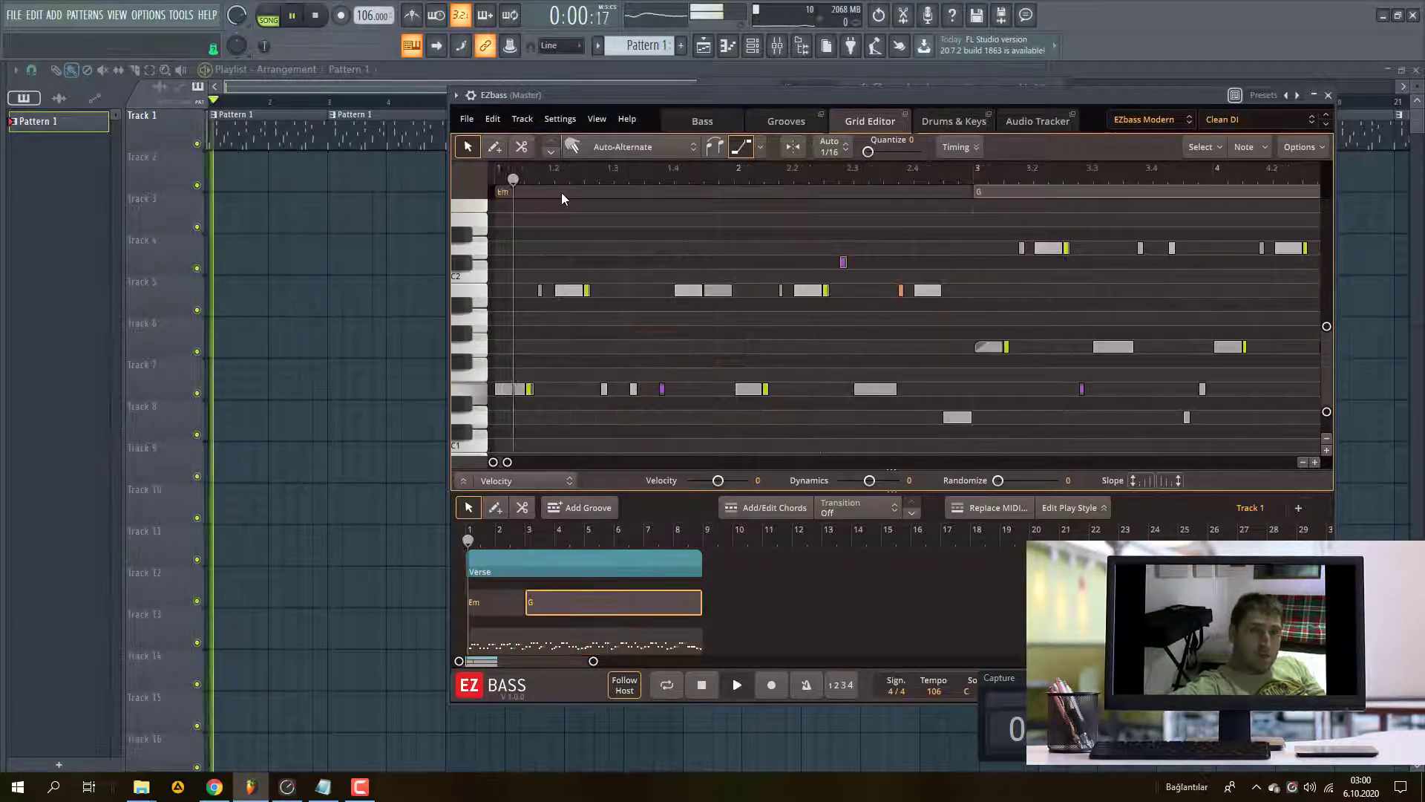
{"action": "left_click", "coordinate": [773, 170]}
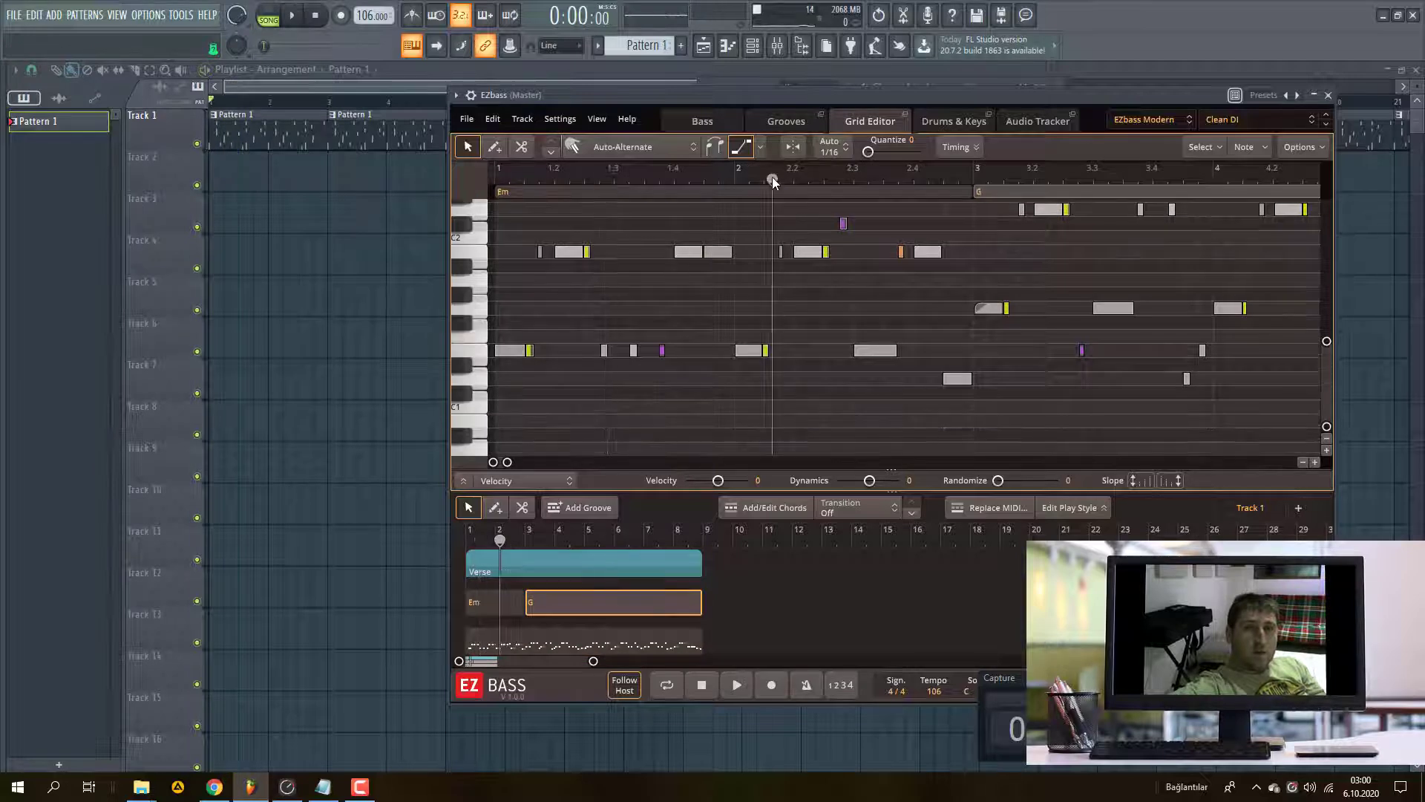
{"action": "key", "text": "space"}
{"action": "left_click", "coordinate": [689, 252]}
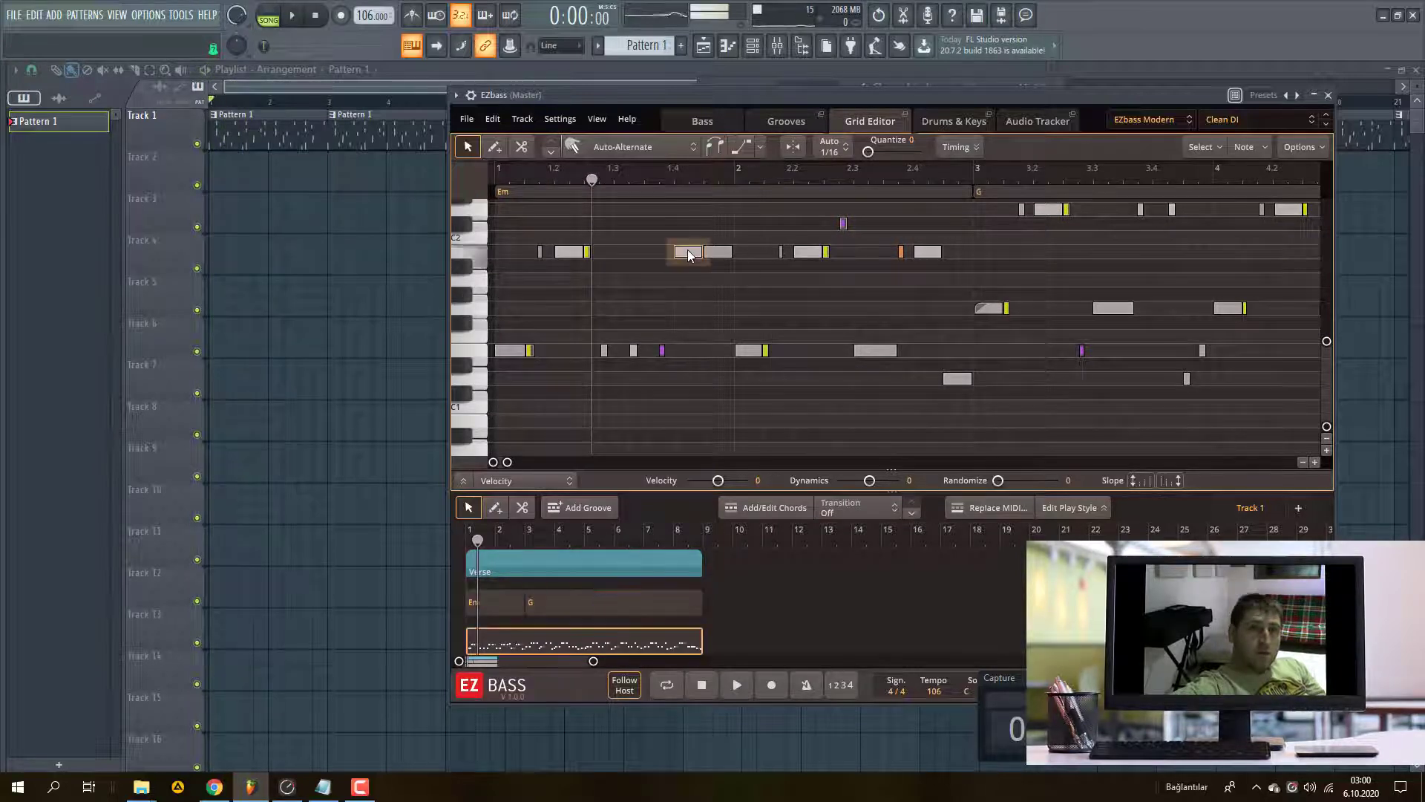
{"action": "left_click", "coordinate": [737, 152]}
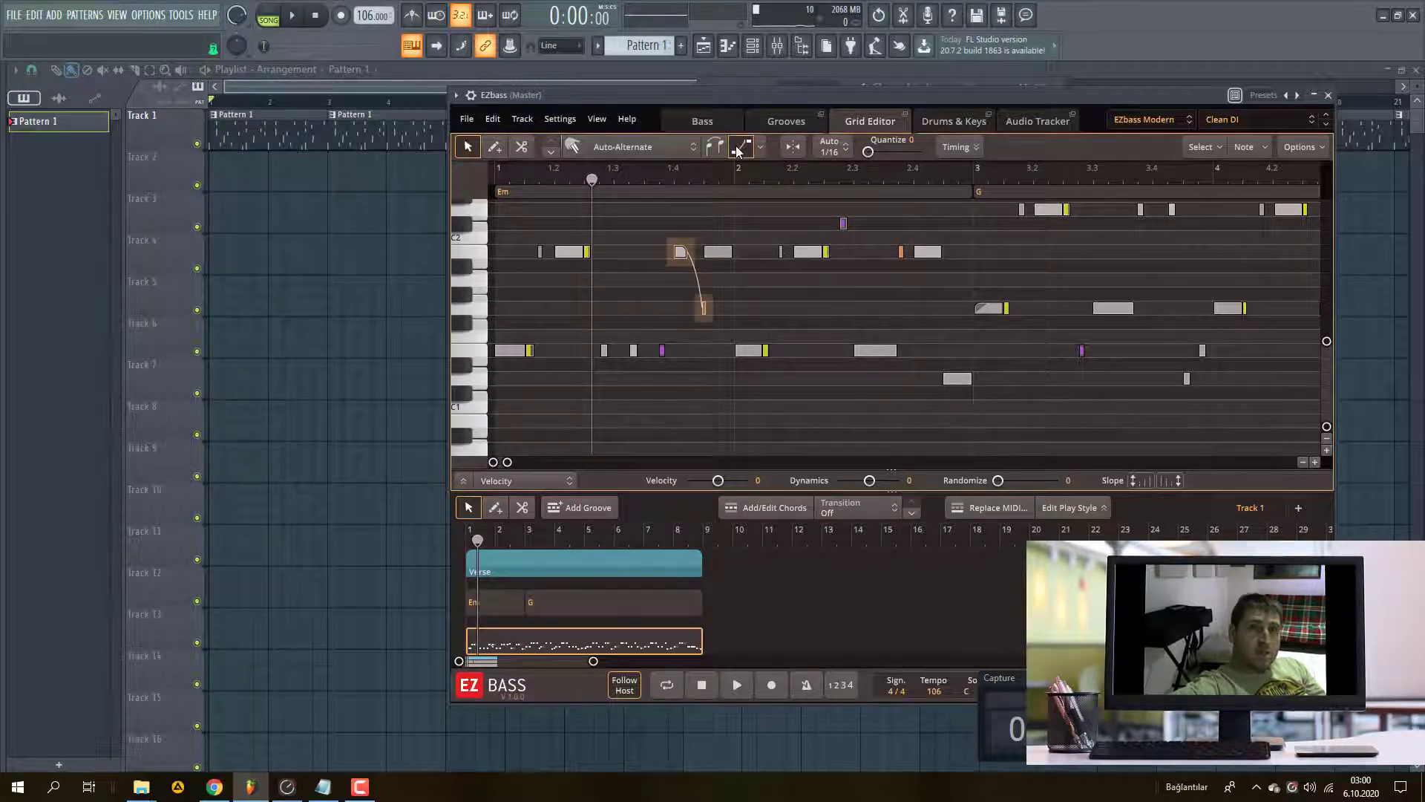
- Add a slide to the E1 note at bar 2, choose Short Slide Up (Grace Note) and play the result
{"action": "left_click", "coordinate": [749, 350]}
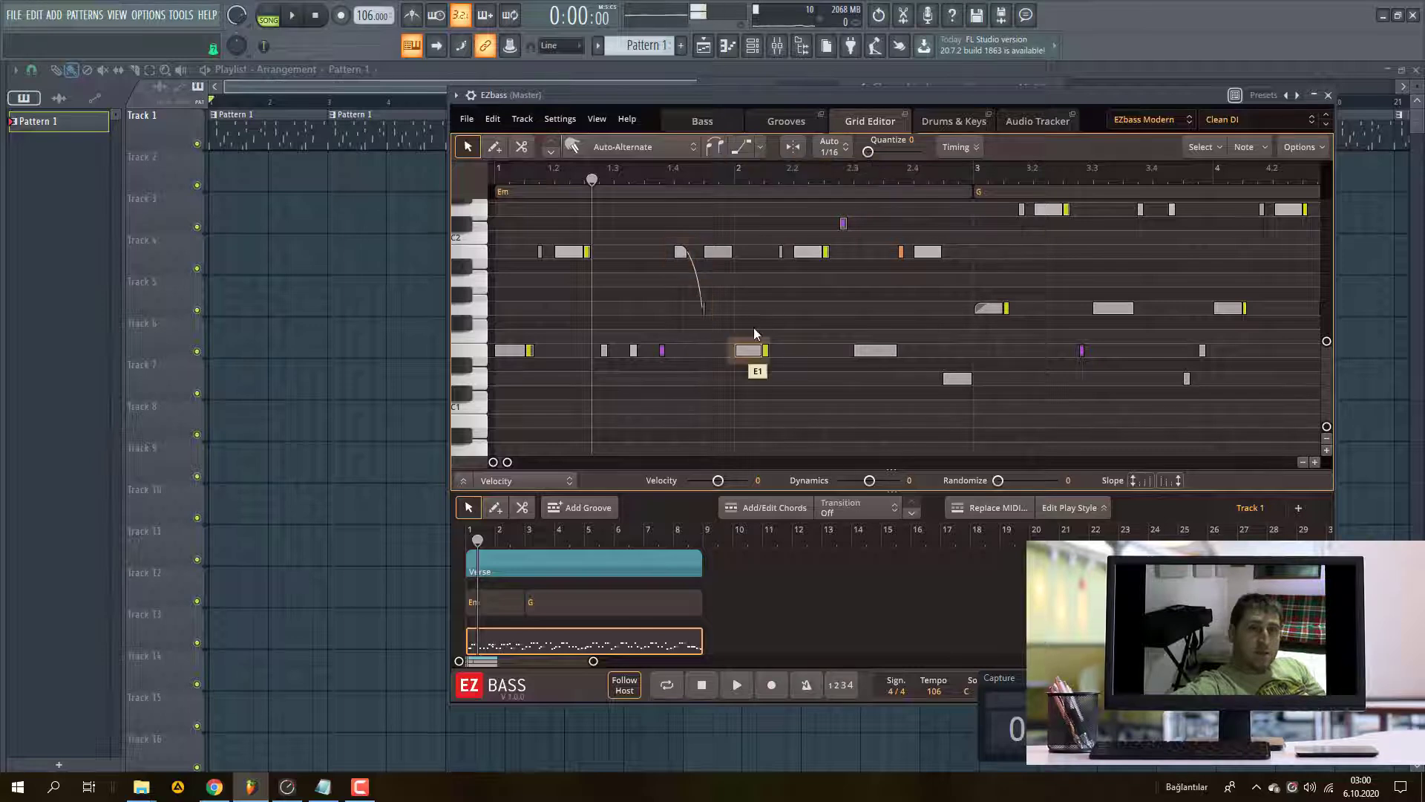
{"action": "left_click", "coordinate": [745, 148]}
{"action": "left_click", "coordinate": [759, 150]}
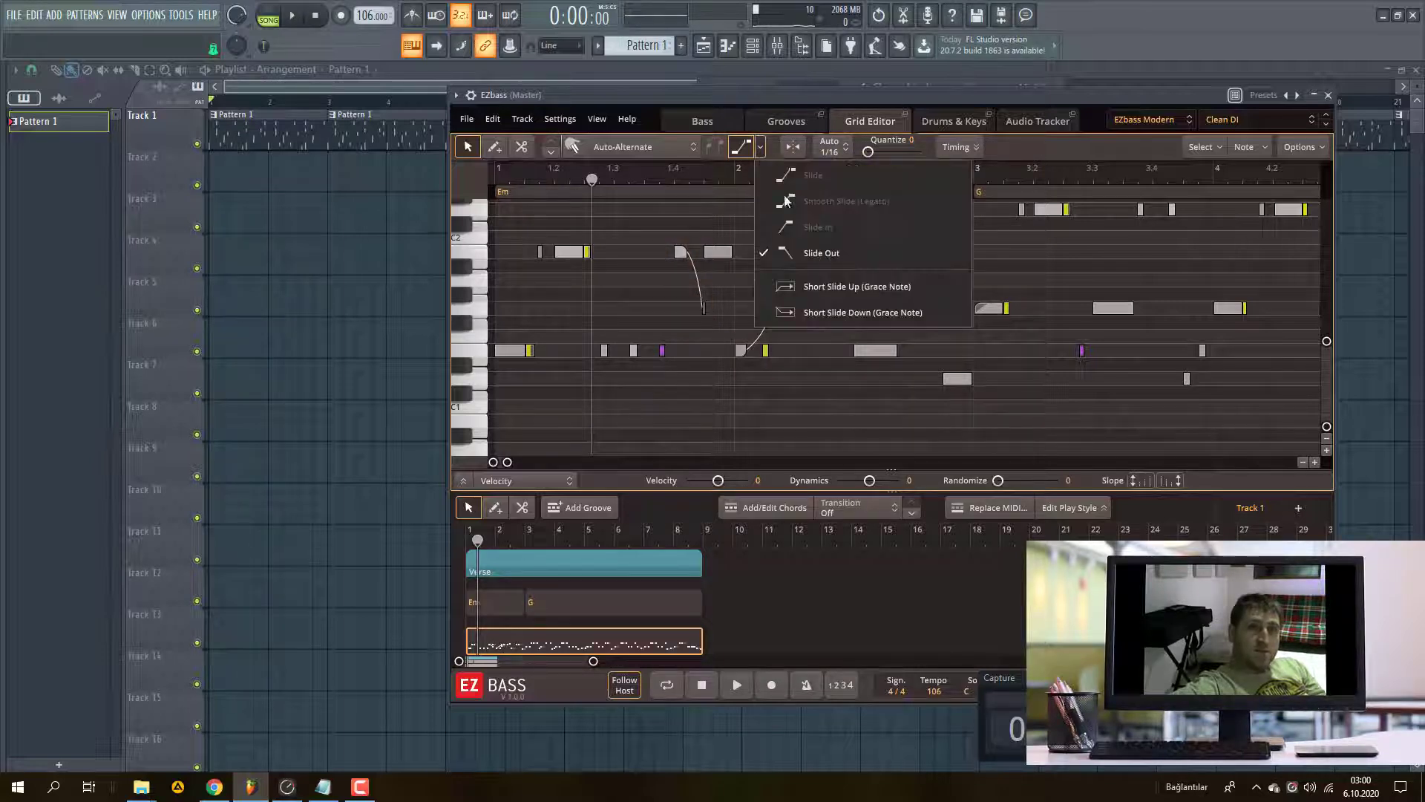
{"action": "left_click", "coordinate": [835, 291]}
{"action": "key", "text": "space"}
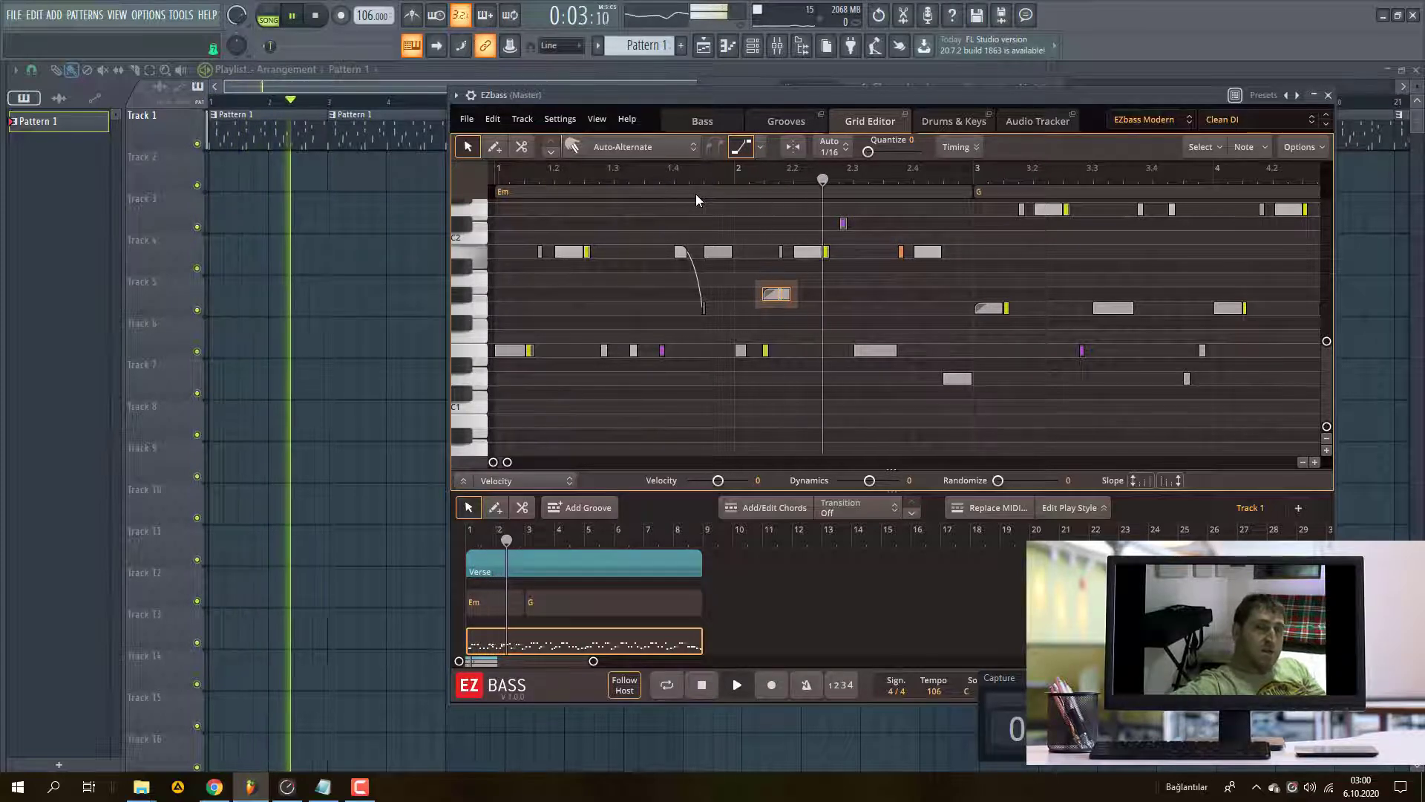
{"action": "key", "text": "space"}
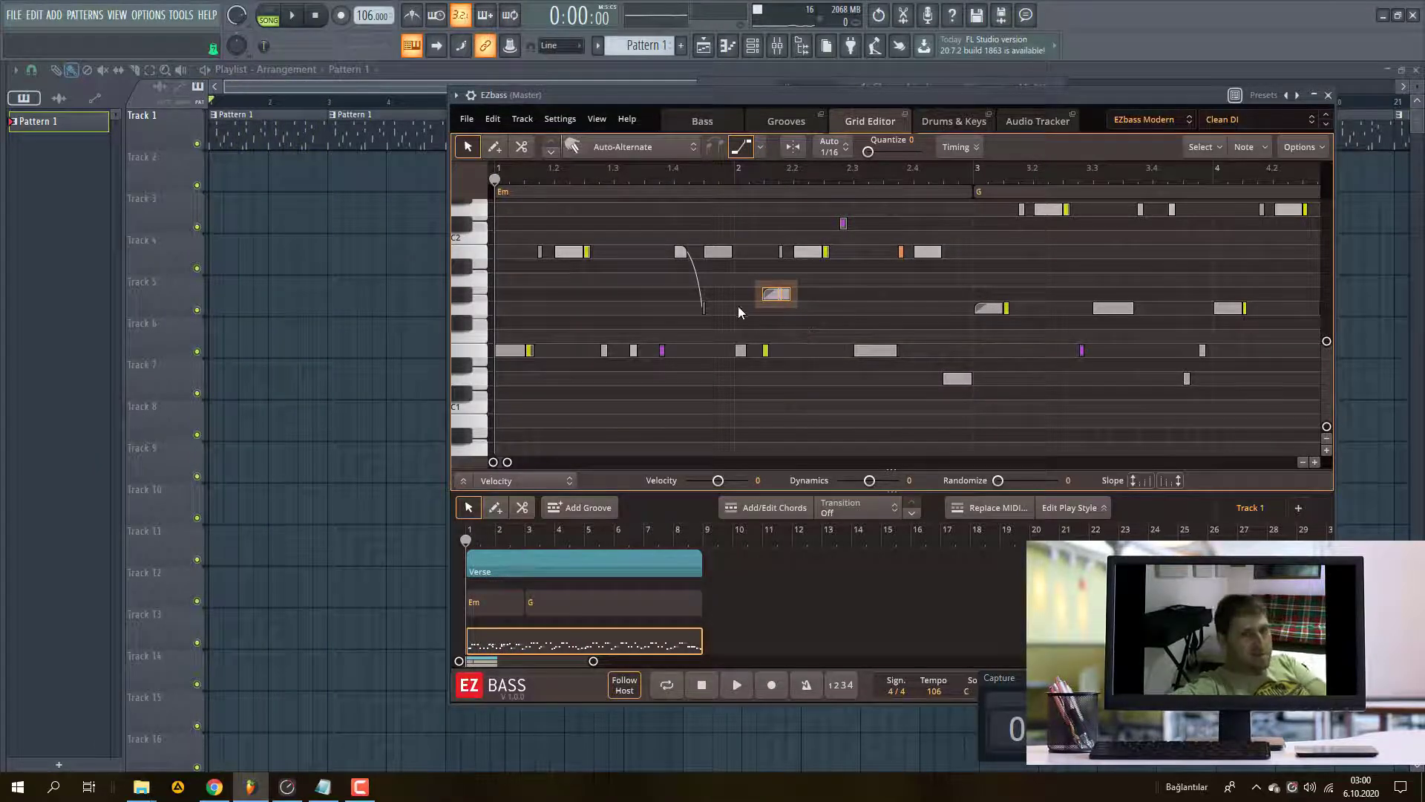
- Remove the Slide Out from the note at beat 1.4 and play the groove with the drums from the start
{"action": "left_click", "coordinate": [703, 309]}
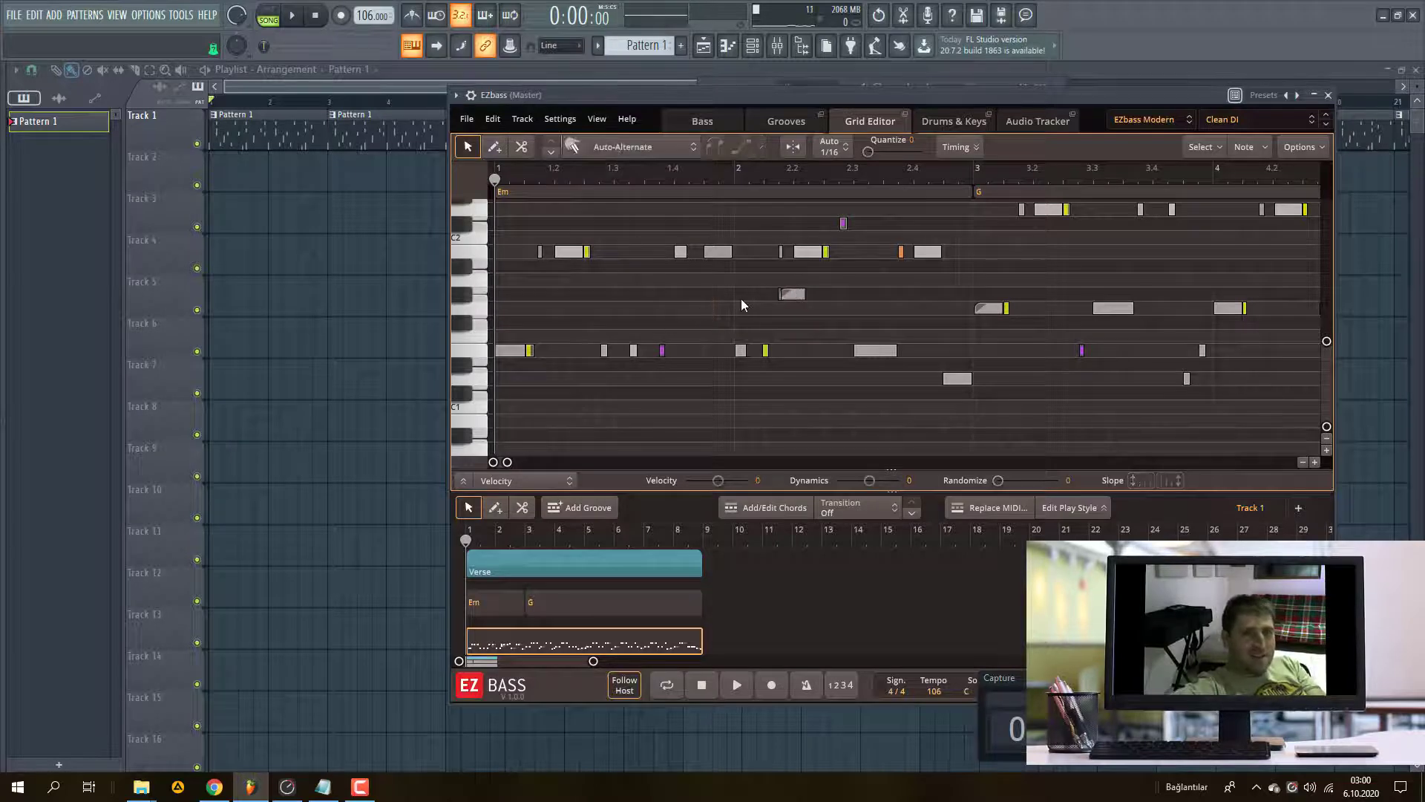
{"action": "key", "text": "space"}
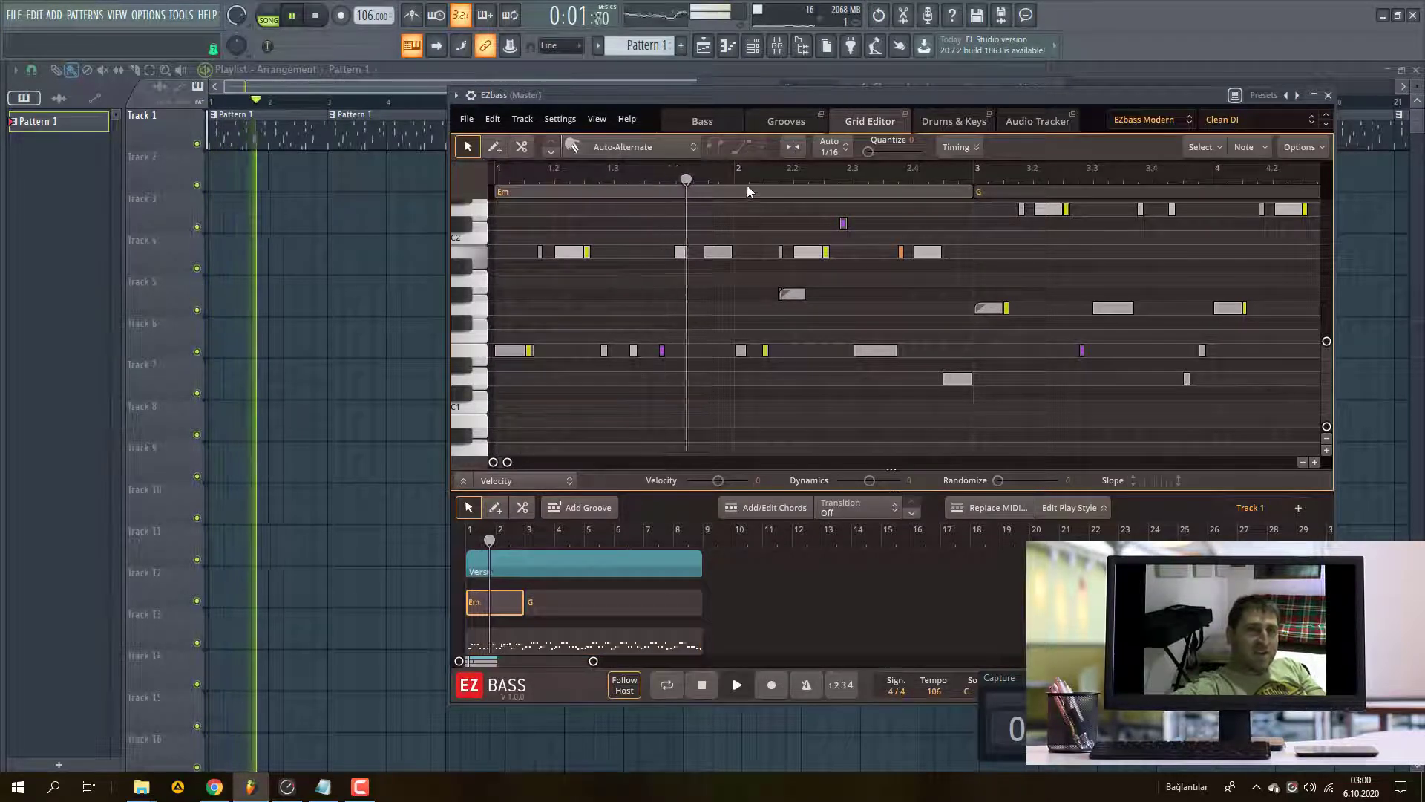
{"action": "key", "text": "space"}
- Copy the slide note at beat 2.2, paste it and move the copy to A1 at beat 3.2
{"action": "left_click", "coordinate": [787, 294]}
{"action": "key", "text": "ctrl+c"}
{"action": "key", "text": "ctrl+v"}
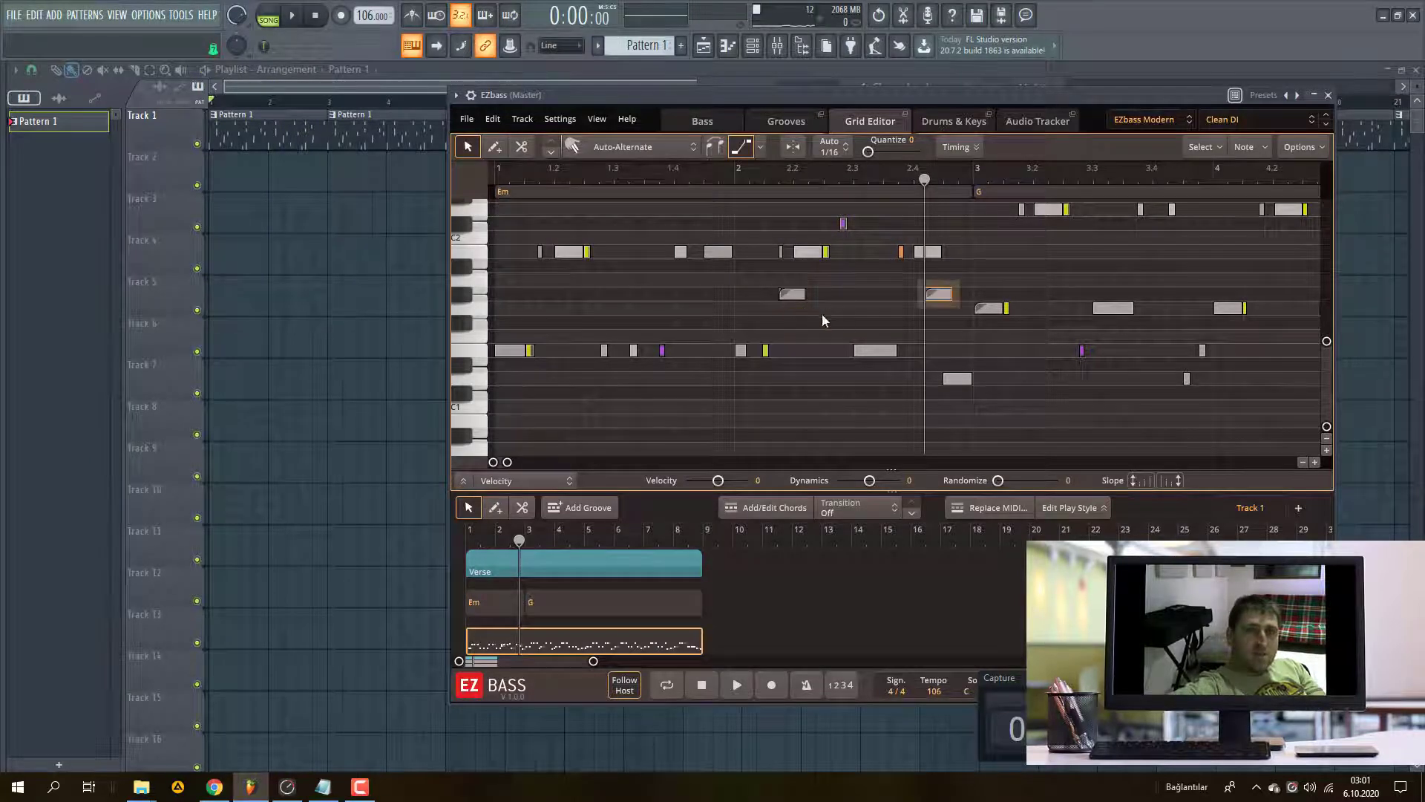
{"action": "left_click_drag", "start_coordinate": [940, 295], "coordinate": [1045, 284]}
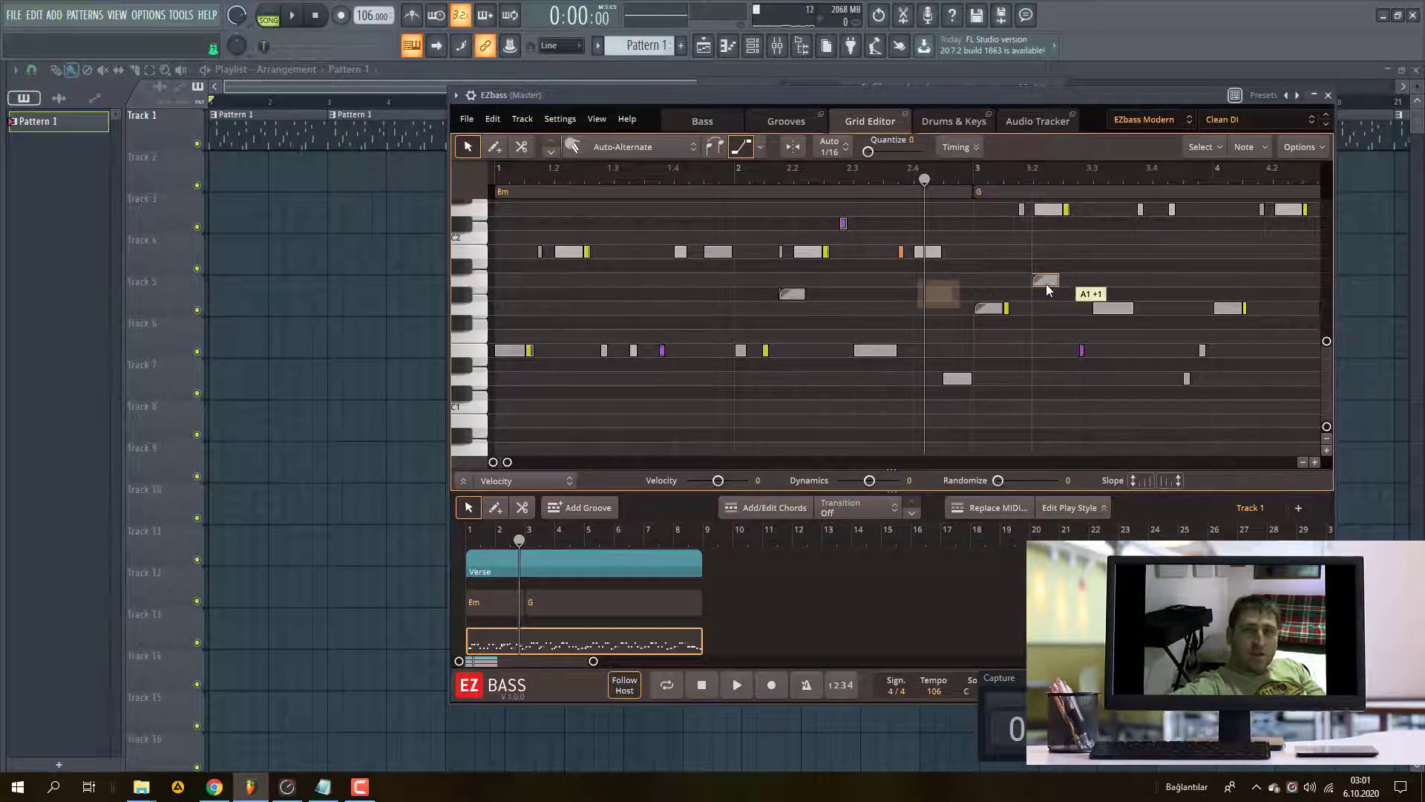
- Play the song with the drums, stop, and start the groove near bar 3 to hear the copied slide note
{"action": "key", "text": "space"}
{"action": "left_click", "coordinate": [1008, 188]}
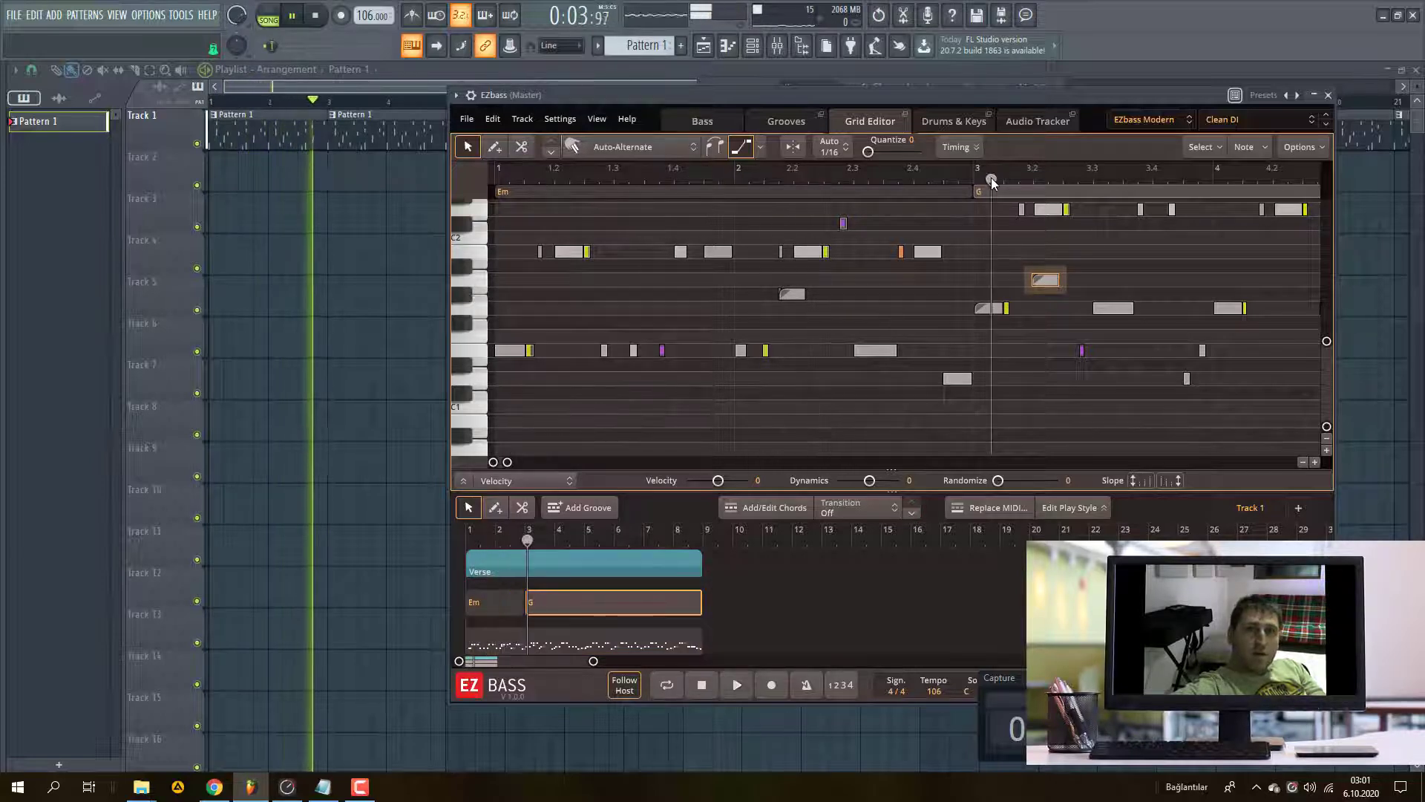
{"action": "key", "text": "space"}
{"action": "left_click", "coordinate": [737, 685]}
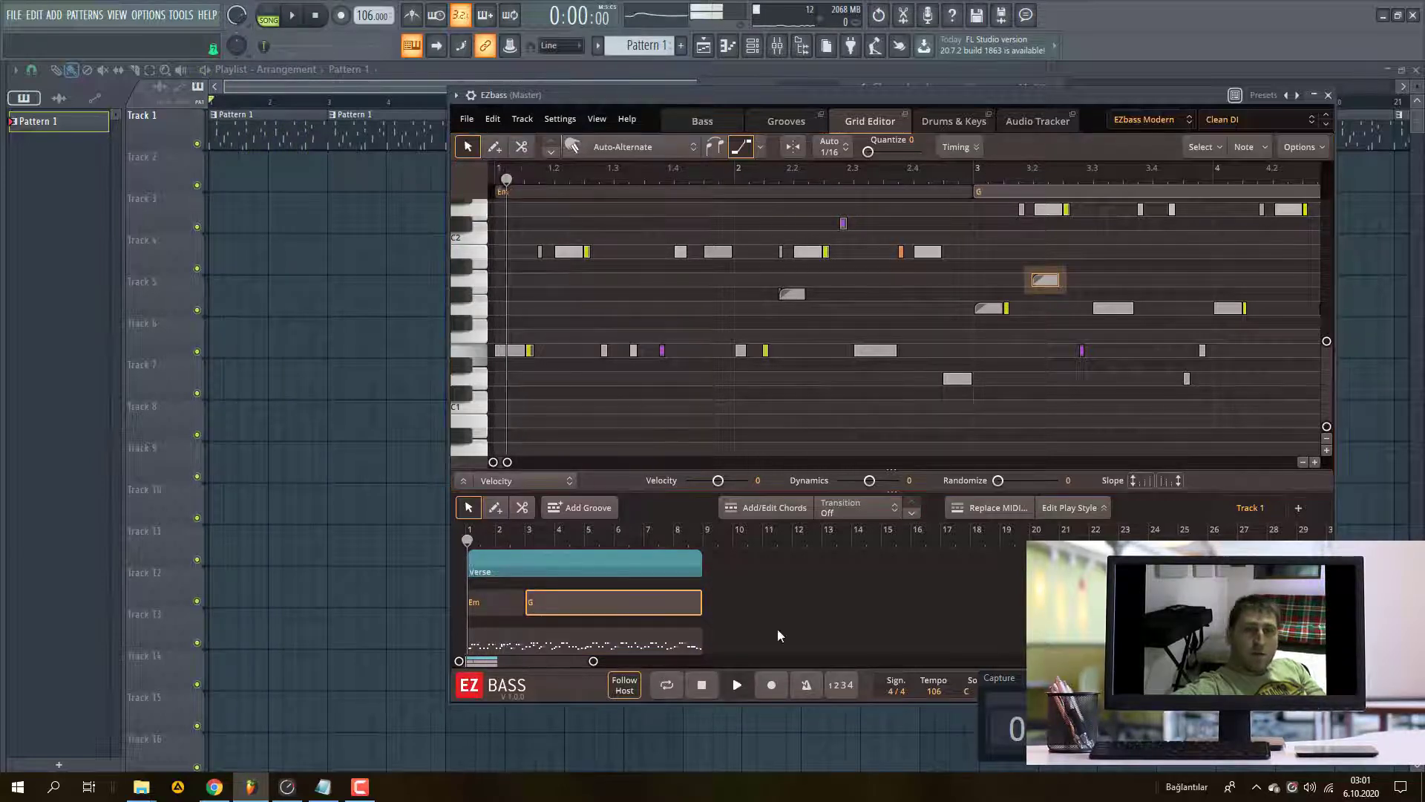
{"action": "left_click", "coordinate": [984, 176]}
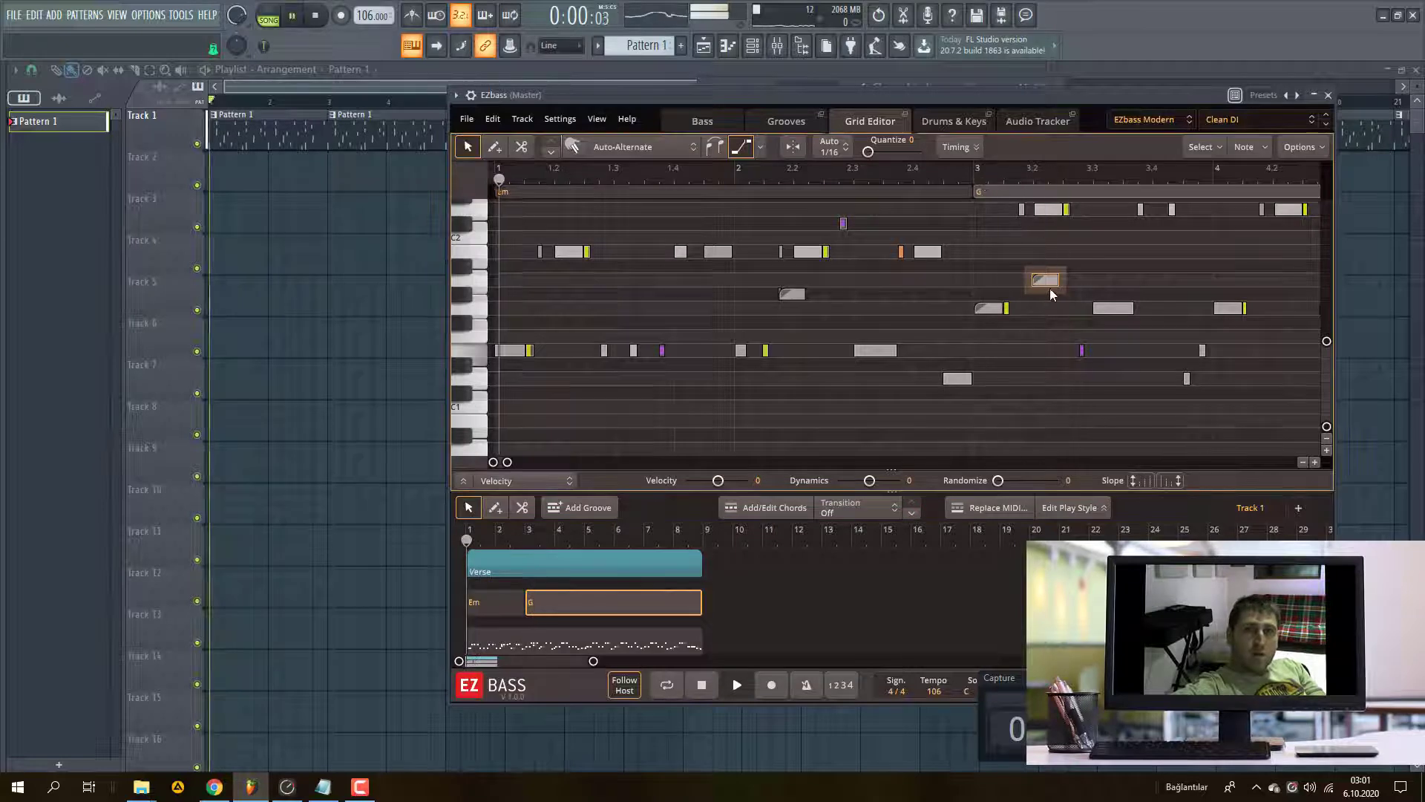
- Raise the copied slide note by one semitone, shift it slightly past beat 3.2 and play the groove from there
{"action": "left_click_drag", "start_coordinate": [1050, 281], "coordinate": [1073, 267]}
{"action": "left_click", "coordinate": [1041, 181]}
{"action": "key", "text": "space"}
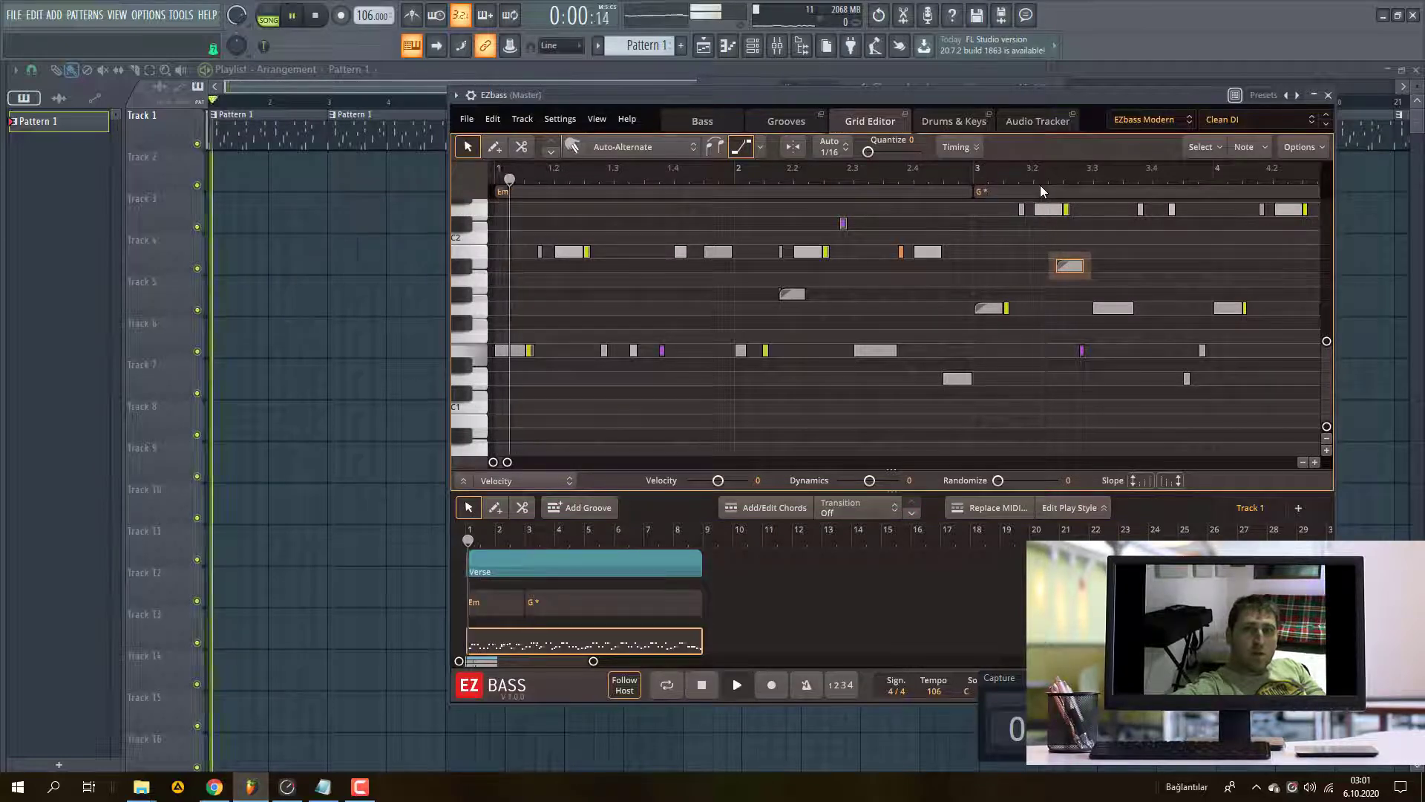
{"action": "left_click", "coordinate": [690, 606]}
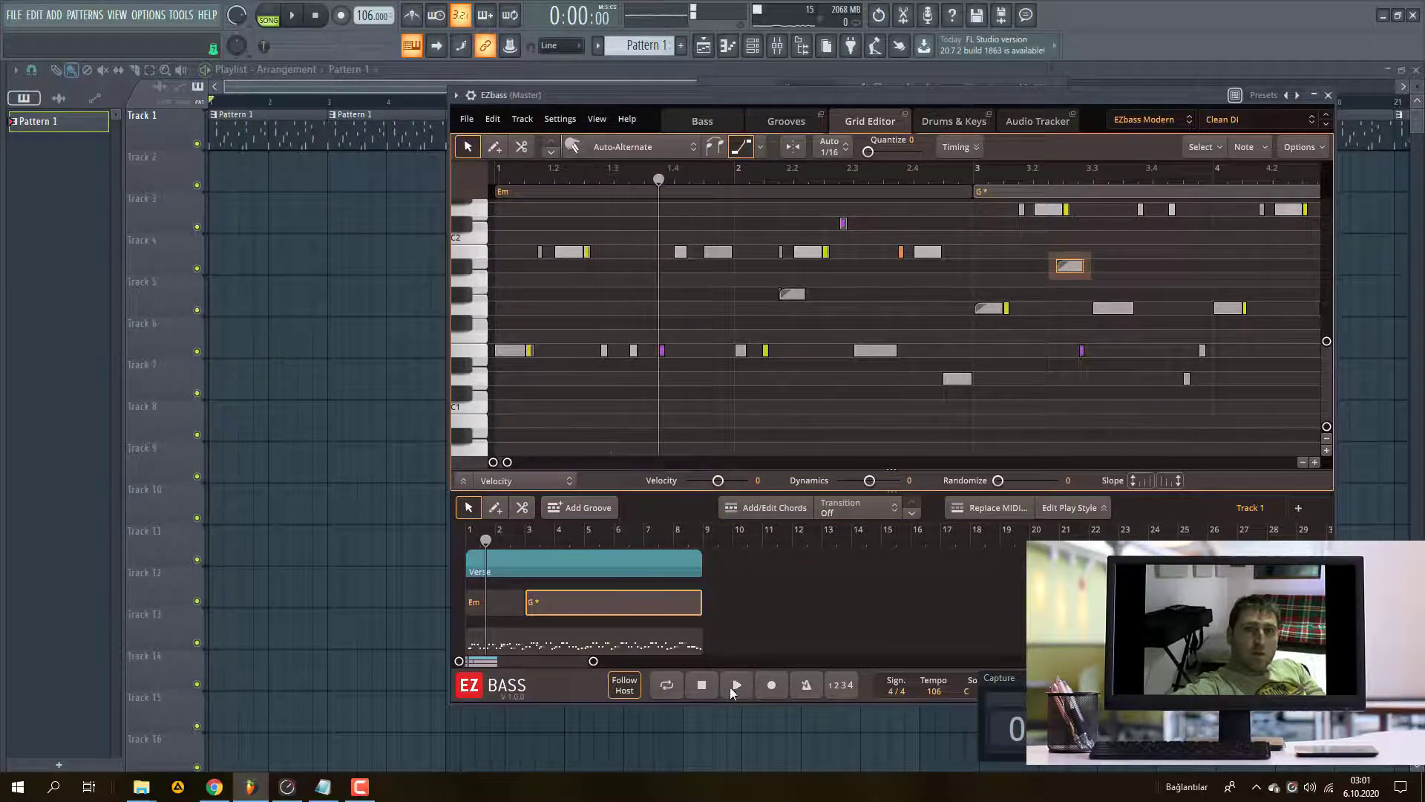
{"action": "left_click", "coordinate": [1028, 178]}
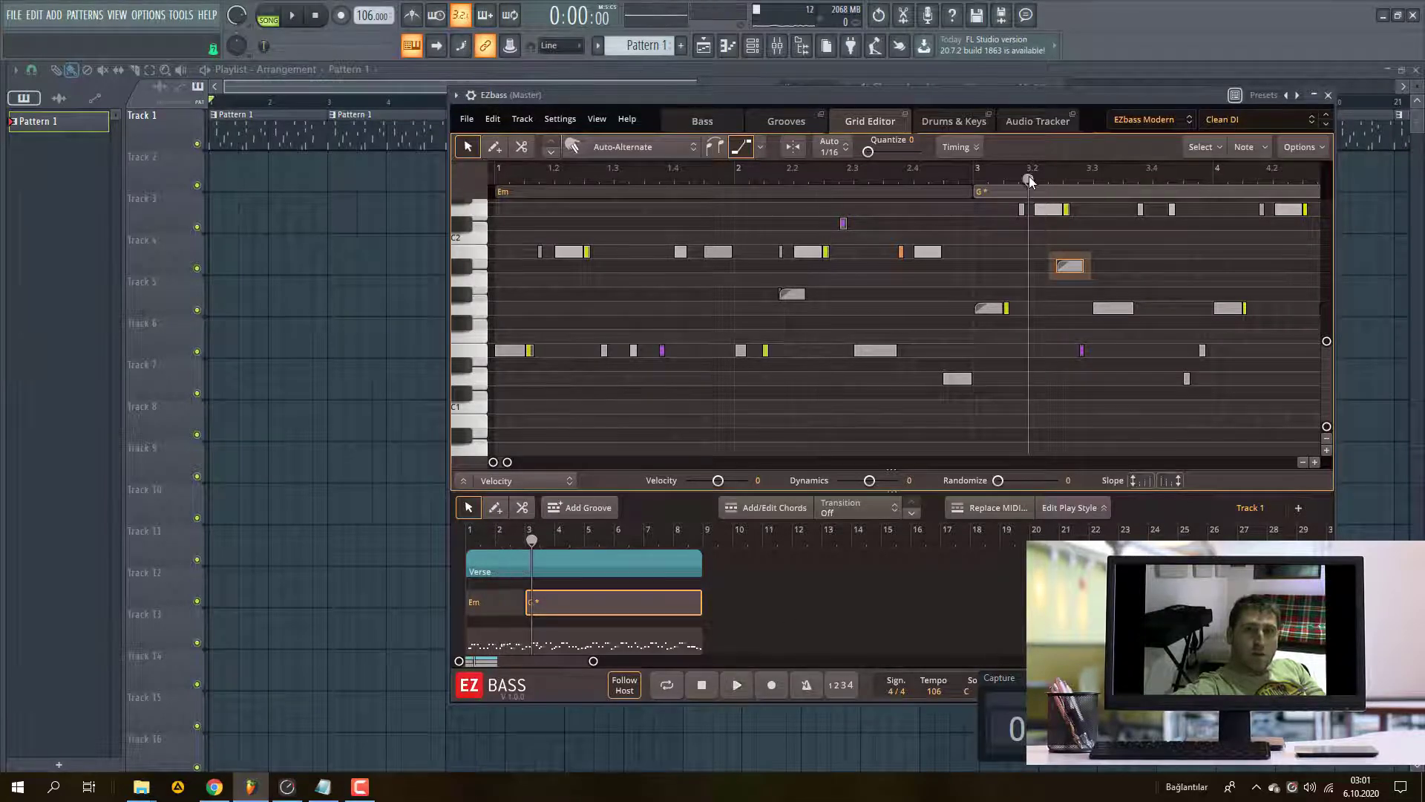
{"action": "left_click", "coordinate": [738, 684]}
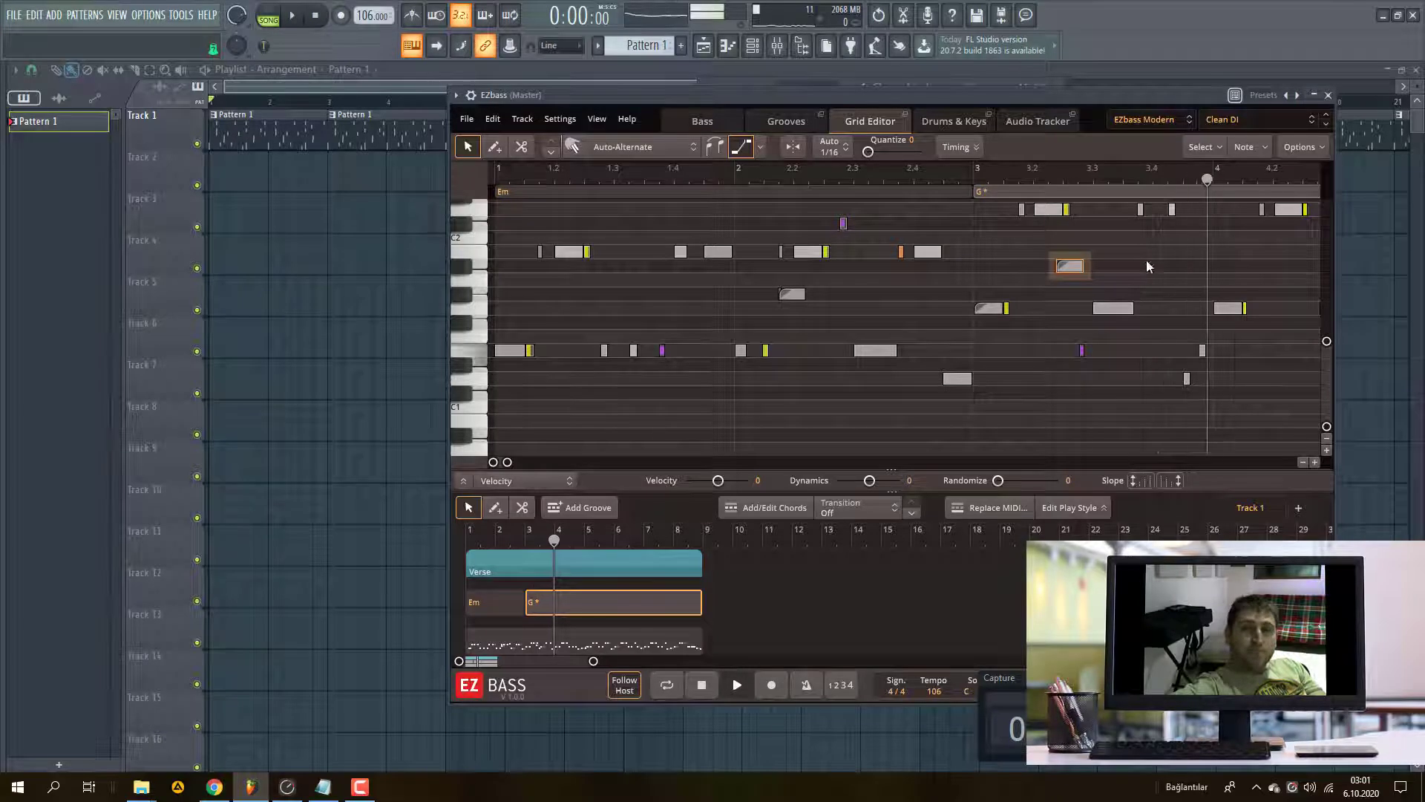
- Listen through bars 4 and 5 of the groove, and replay the song opening with the drums before stopping
{"action": "scroll", "coordinate": [1179, 254], "scroll_direction": "up", "scroll_amount": 2}
{"action": "left_click_drag", "start_coordinate": [1068, 341], "coordinate": [1091, 310]}
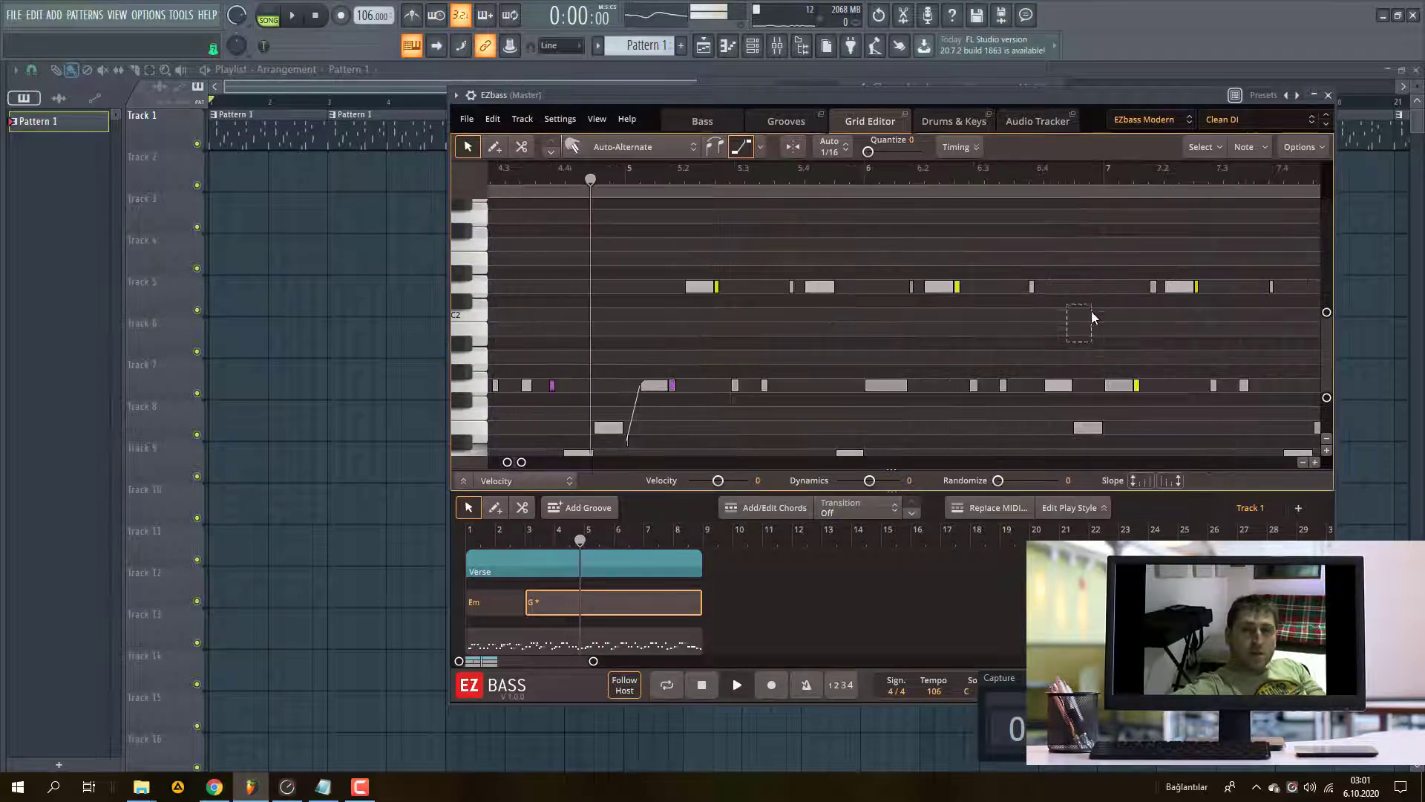
{"action": "scroll", "coordinate": [1039, 312], "scroll_direction": "down", "scroll_amount": 1}
{"action": "scroll", "coordinate": [803, 311], "scroll_direction": "down", "scroll_amount": 1}
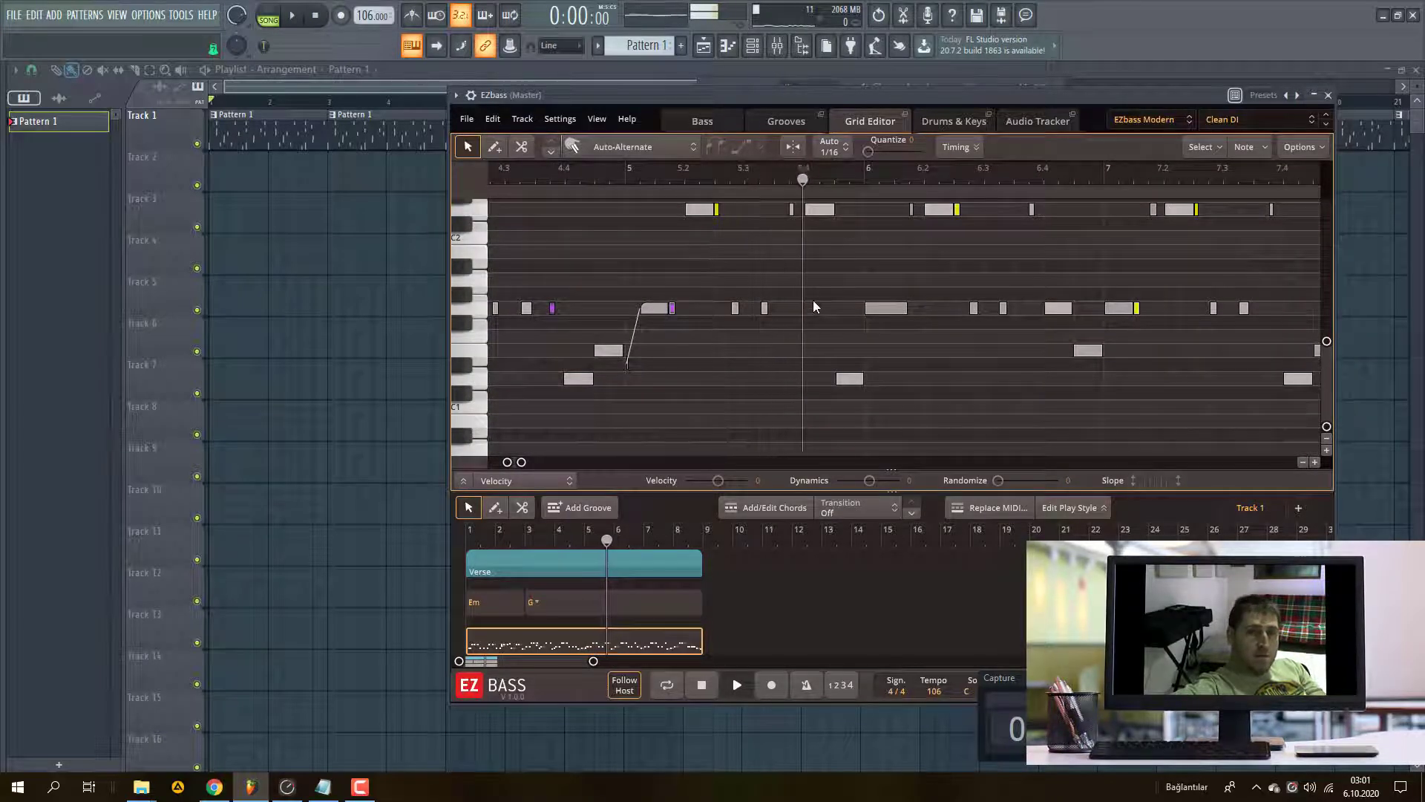
{"action": "key", "text": "space"}
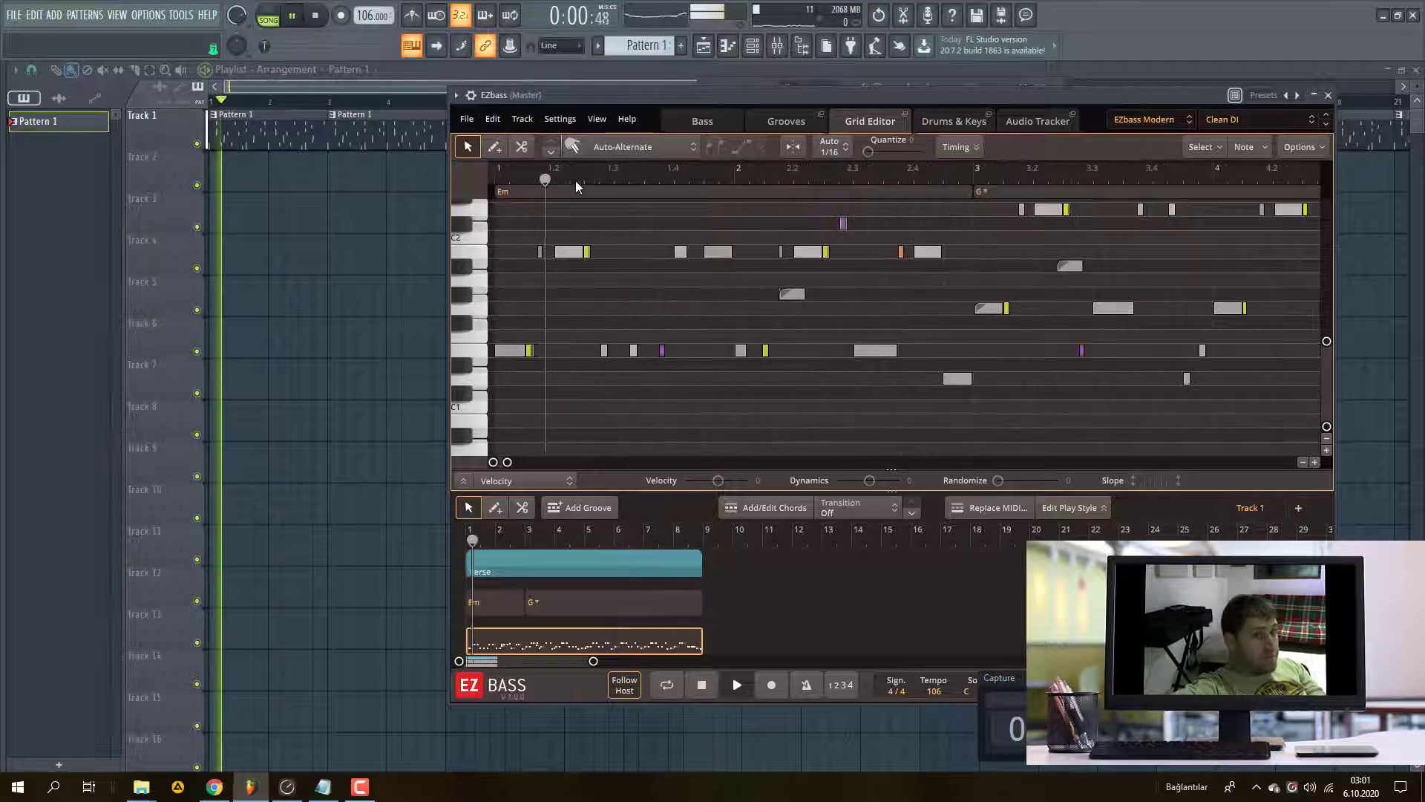
{"action": "key", "text": "space"}
- Enlarge the EZbass interface display and reposition its window over the playlist
{"action": "left_click", "coordinate": [491, 120]}
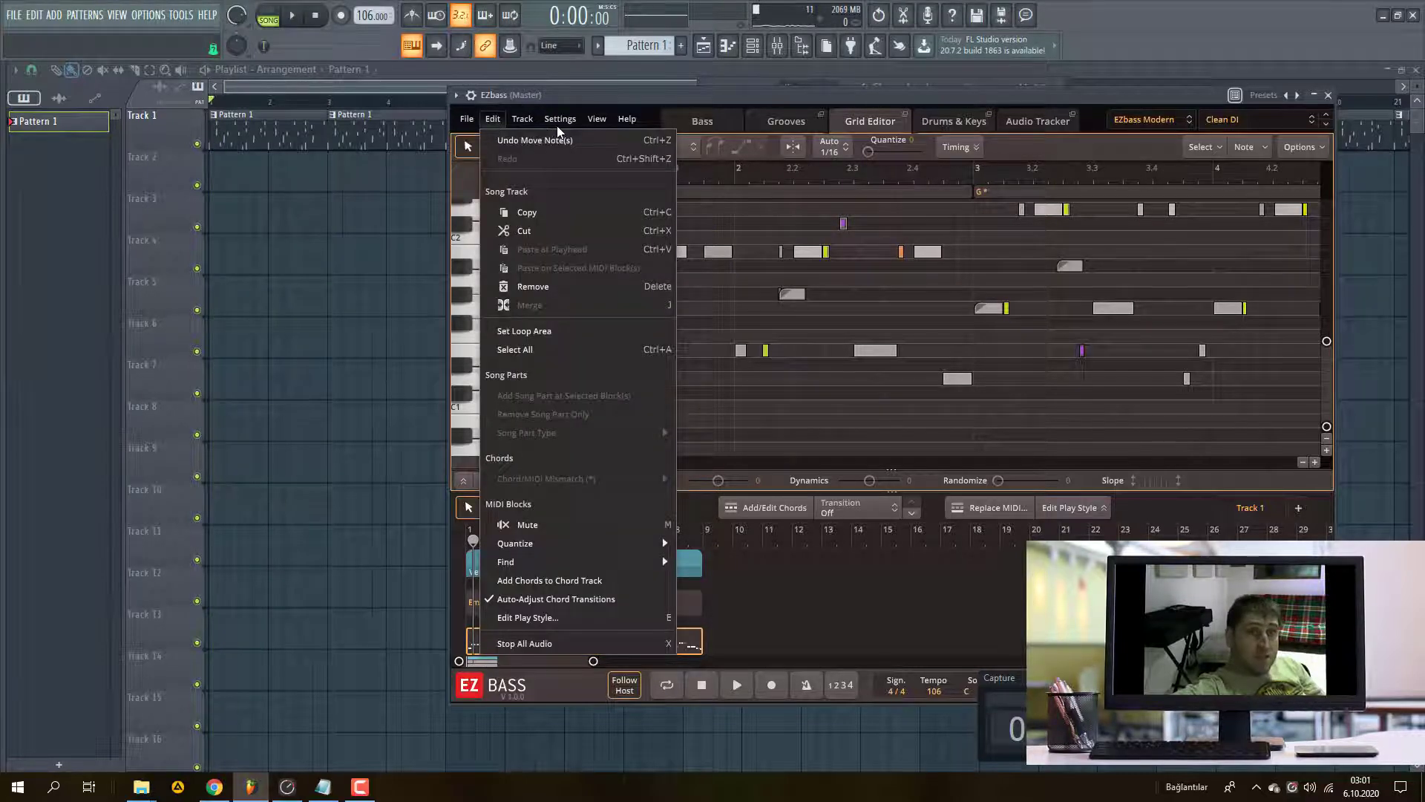
{"action": "mouse_move", "coordinate": [559, 127]}
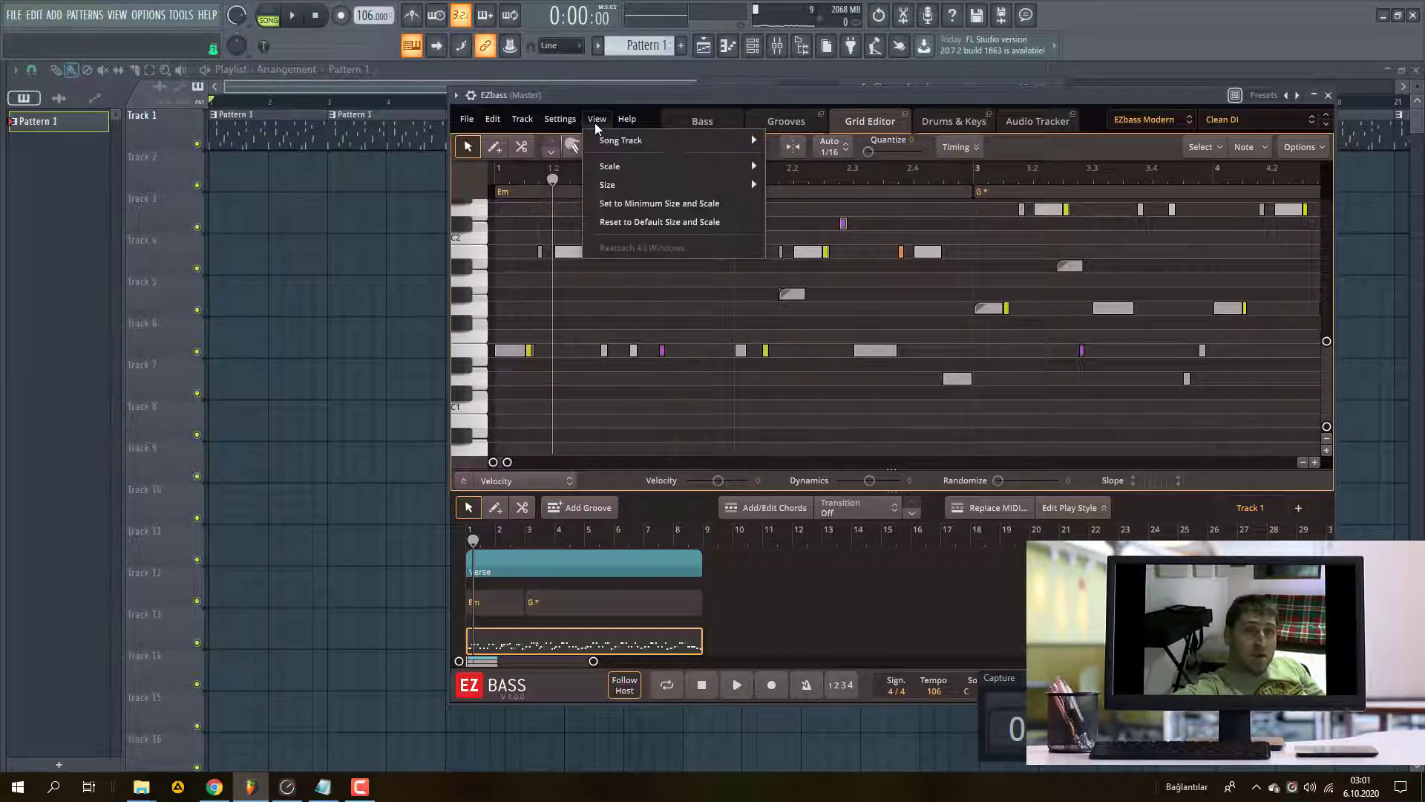
{"action": "mouse_move", "coordinate": [607, 166]}
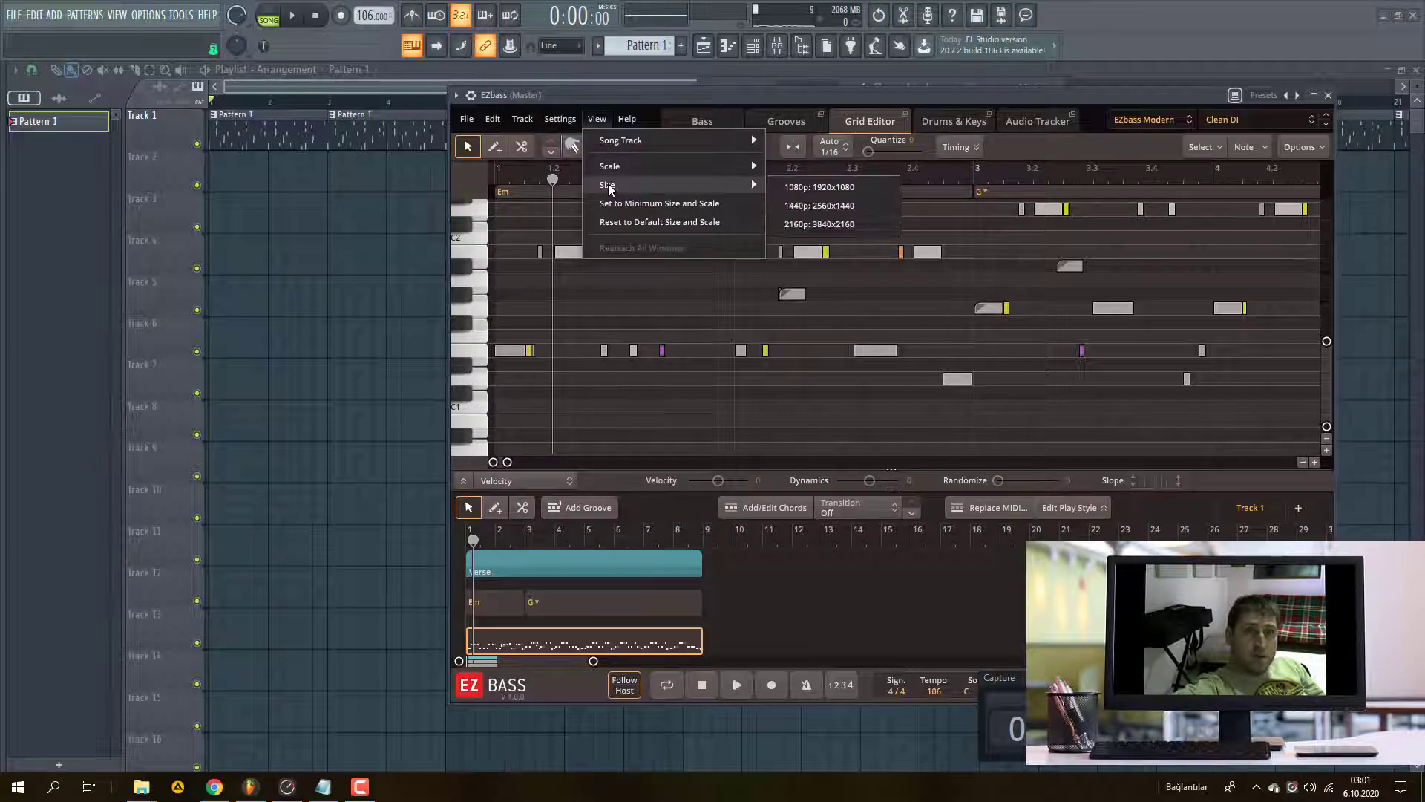
{"action": "left_click", "coordinate": [788, 300]}
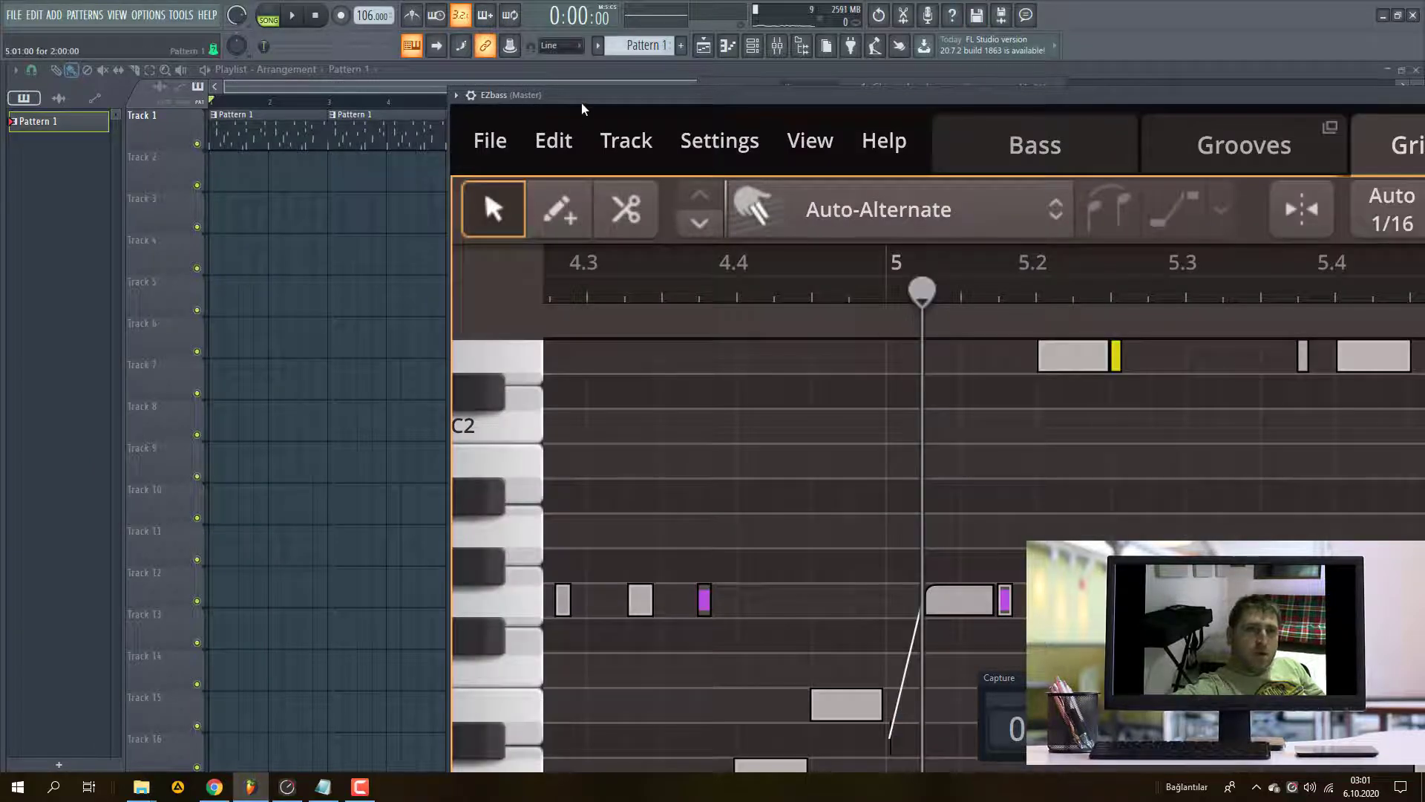
{"action": "left_click_drag", "start_coordinate": [583, 109], "coordinate": [78, 73]}
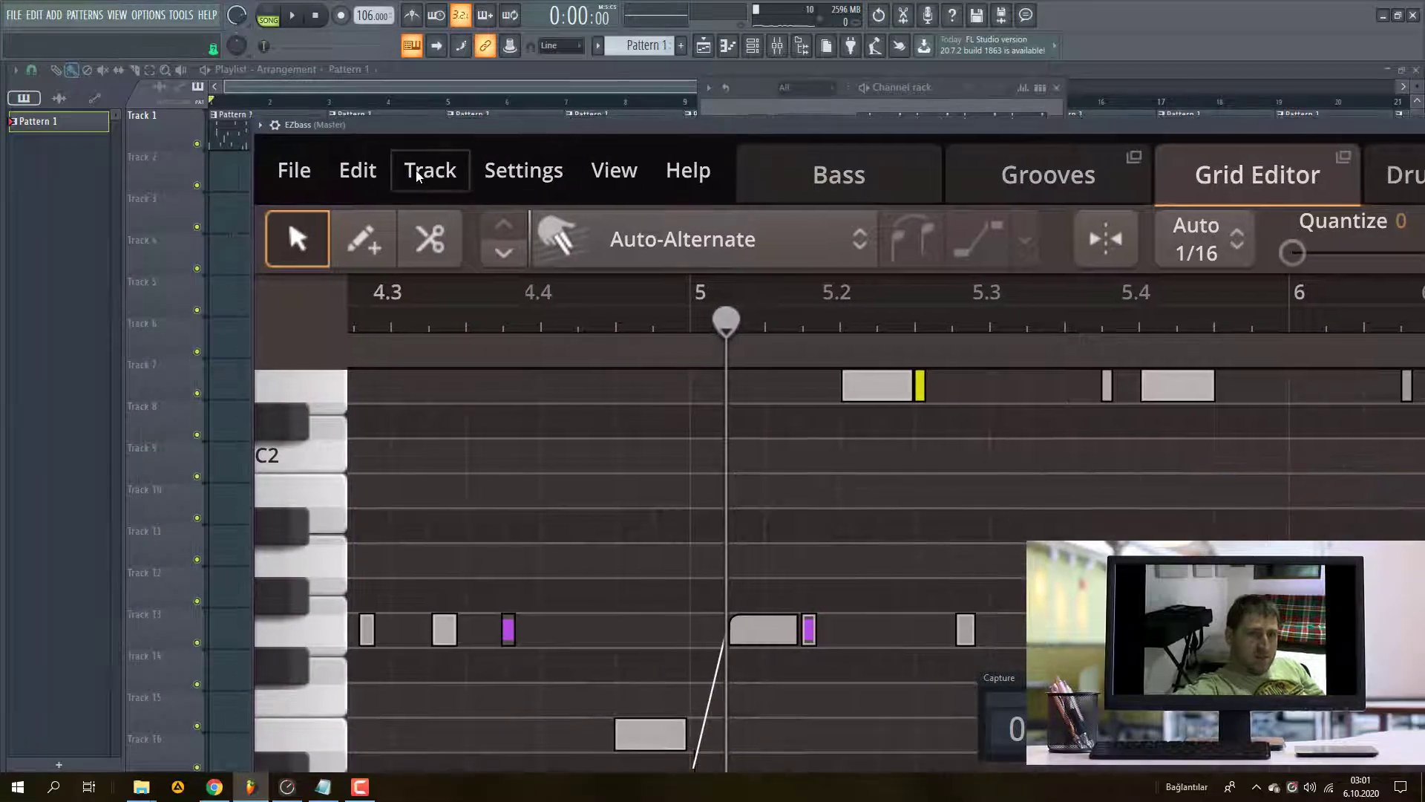
- Look through the track commands and the edit commands for song tracks, chords and MIDI blocks
{"action": "left_click", "coordinate": [428, 171]}
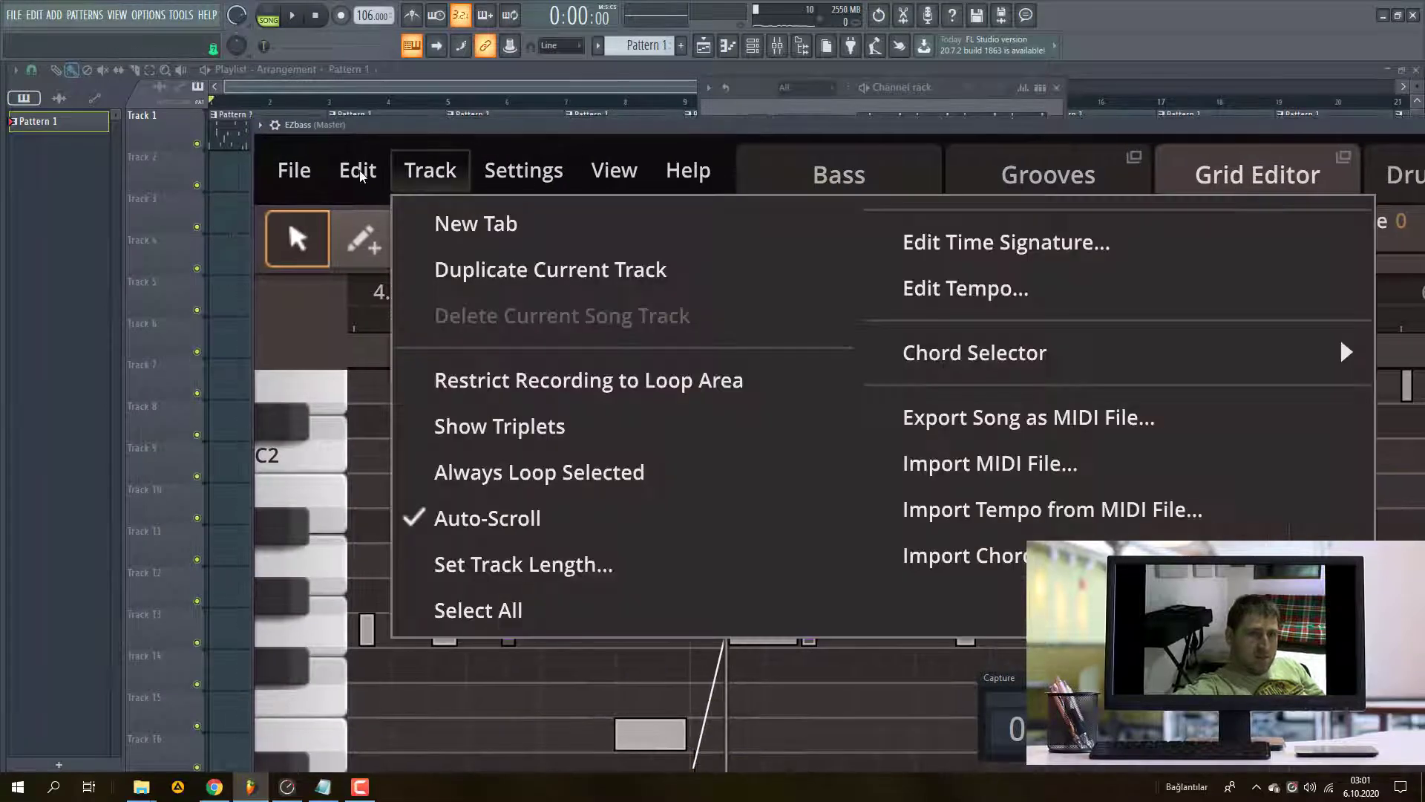
{"action": "left_click", "coordinate": [360, 174]}
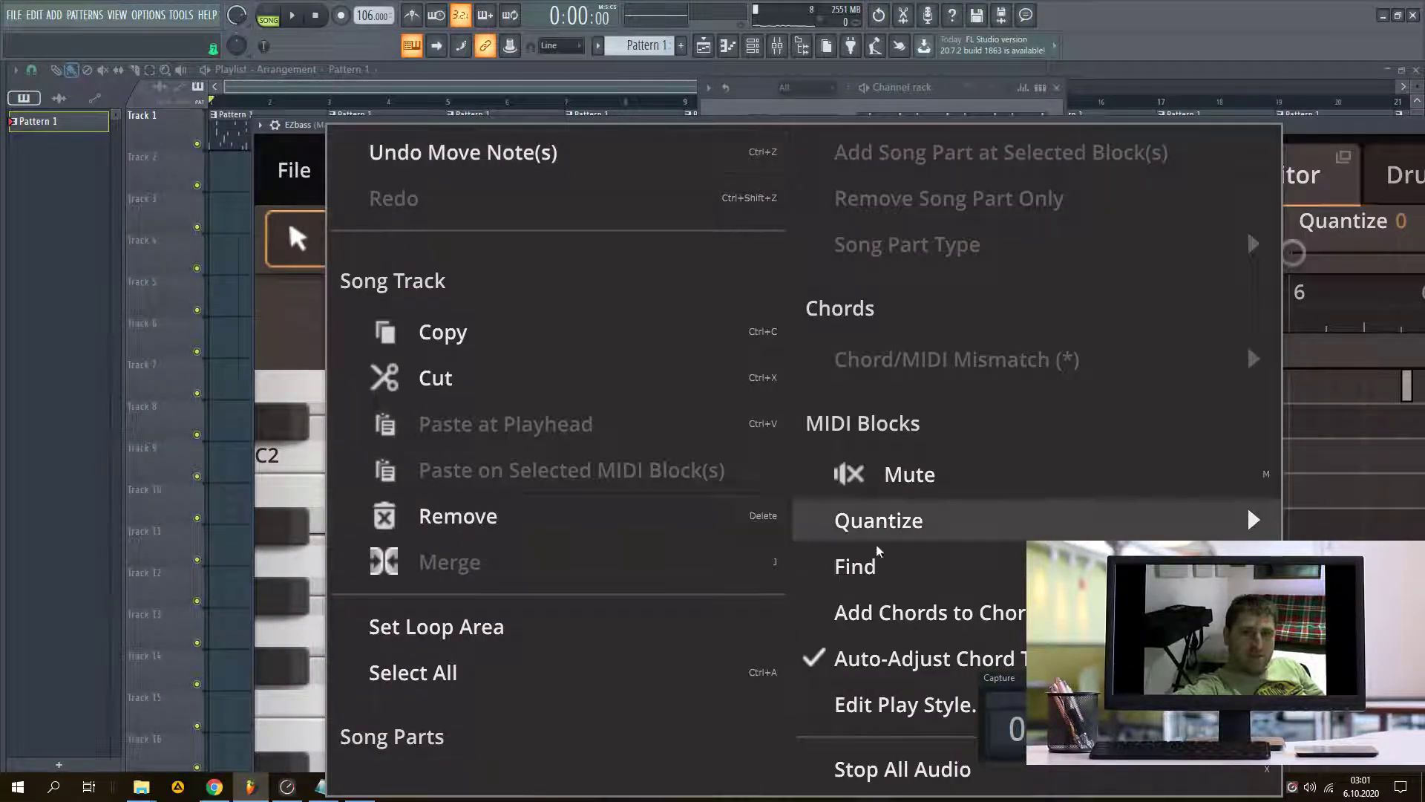
{"action": "mouse_move", "coordinate": [893, 526]}
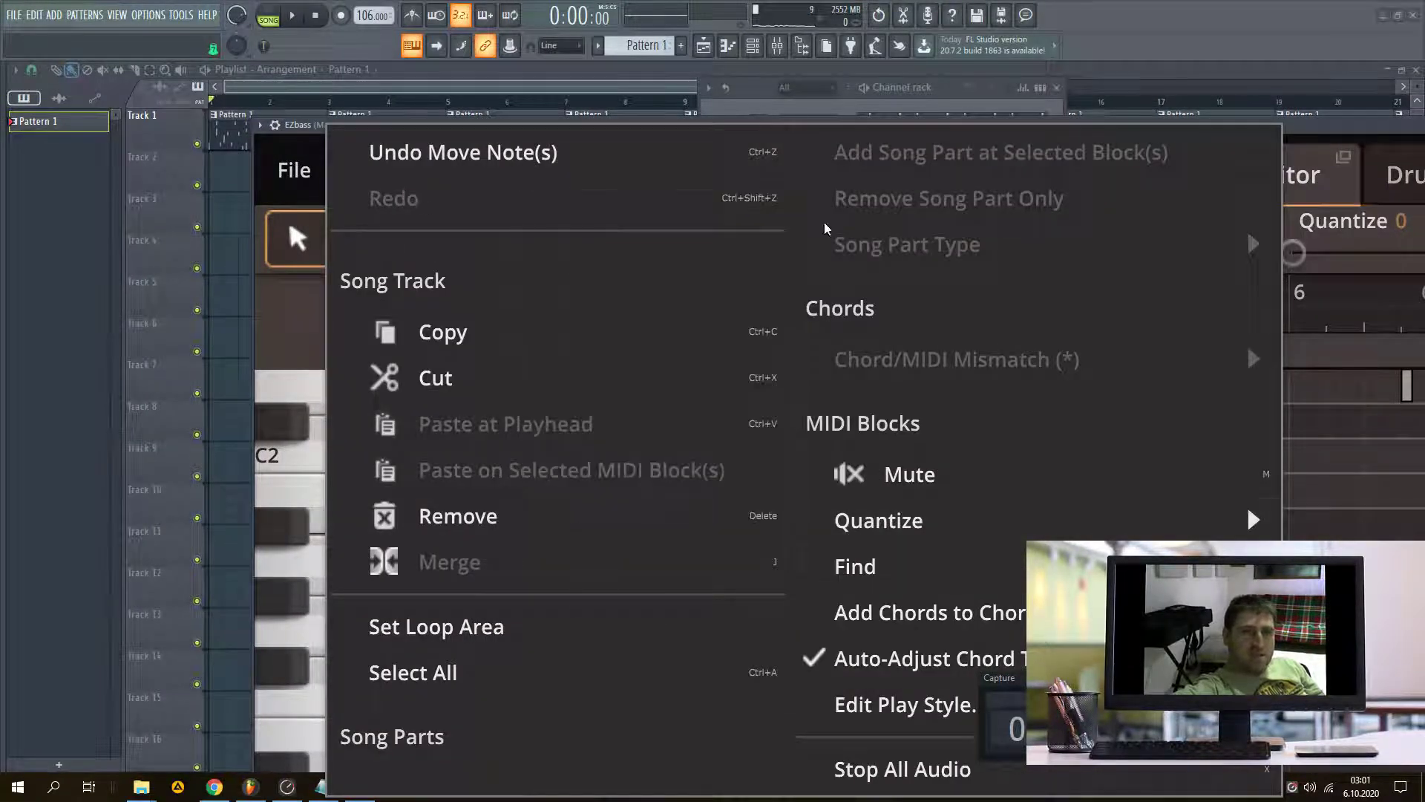
{"action": "left_click", "coordinate": [783, 110]}
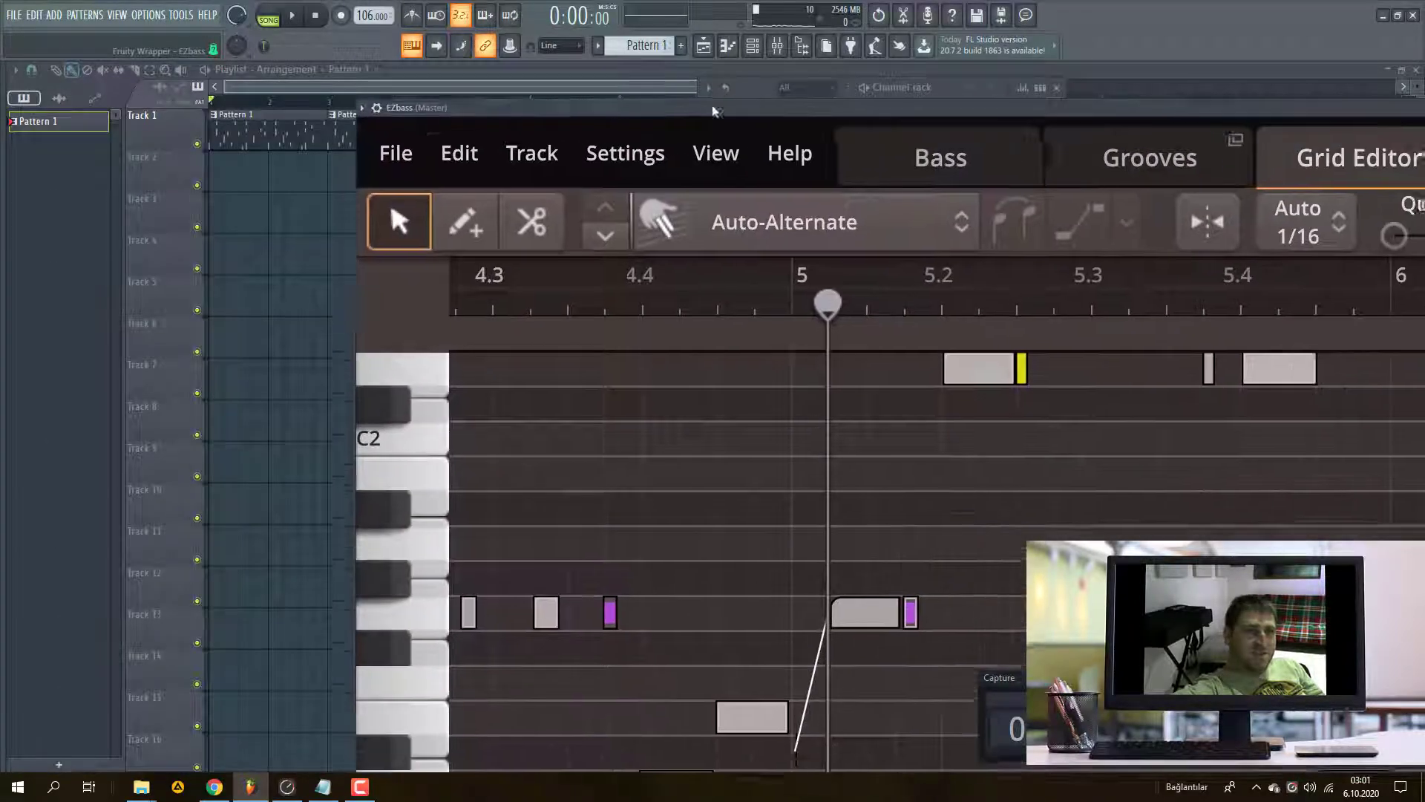
{"action": "left_click", "coordinate": [453, 151]}
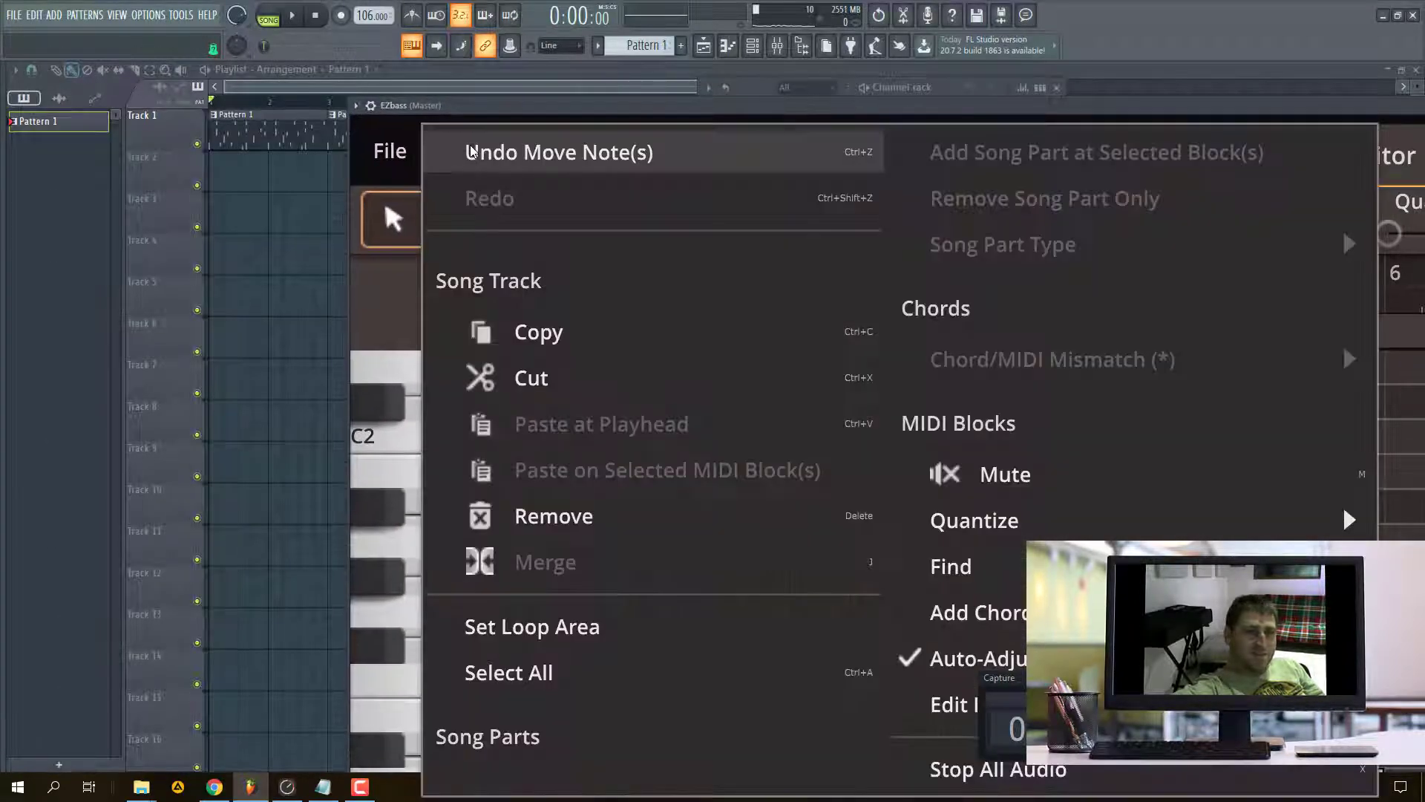
{"action": "left_click", "coordinate": [326, 91]}
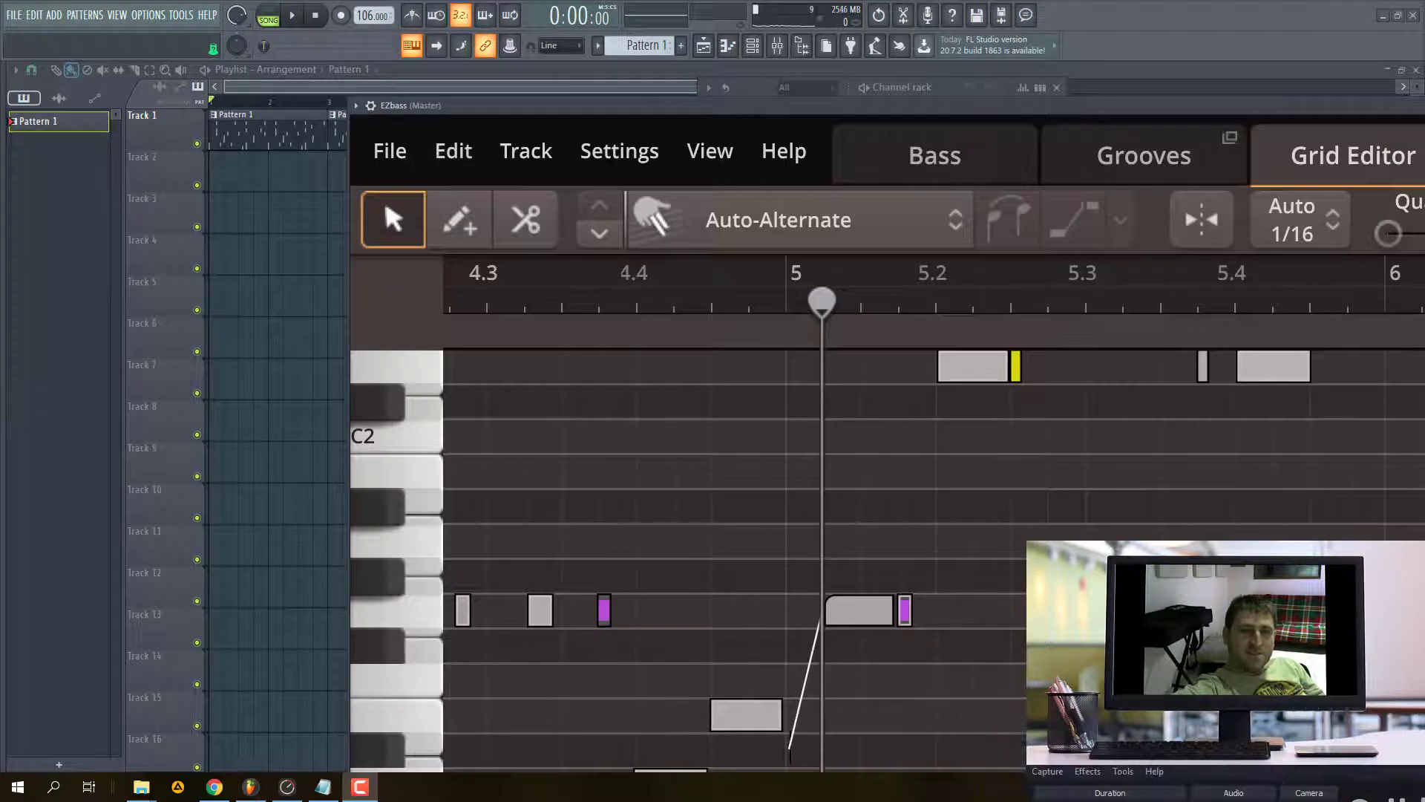
- Reposition the enlarged window and examine the MIDI block quantize values and the track import and export commands
{"action": "left_click_drag", "start_coordinate": [352, 103], "coordinate": [126, 57]}
{"action": "left_click", "coordinate": [228, 104]}
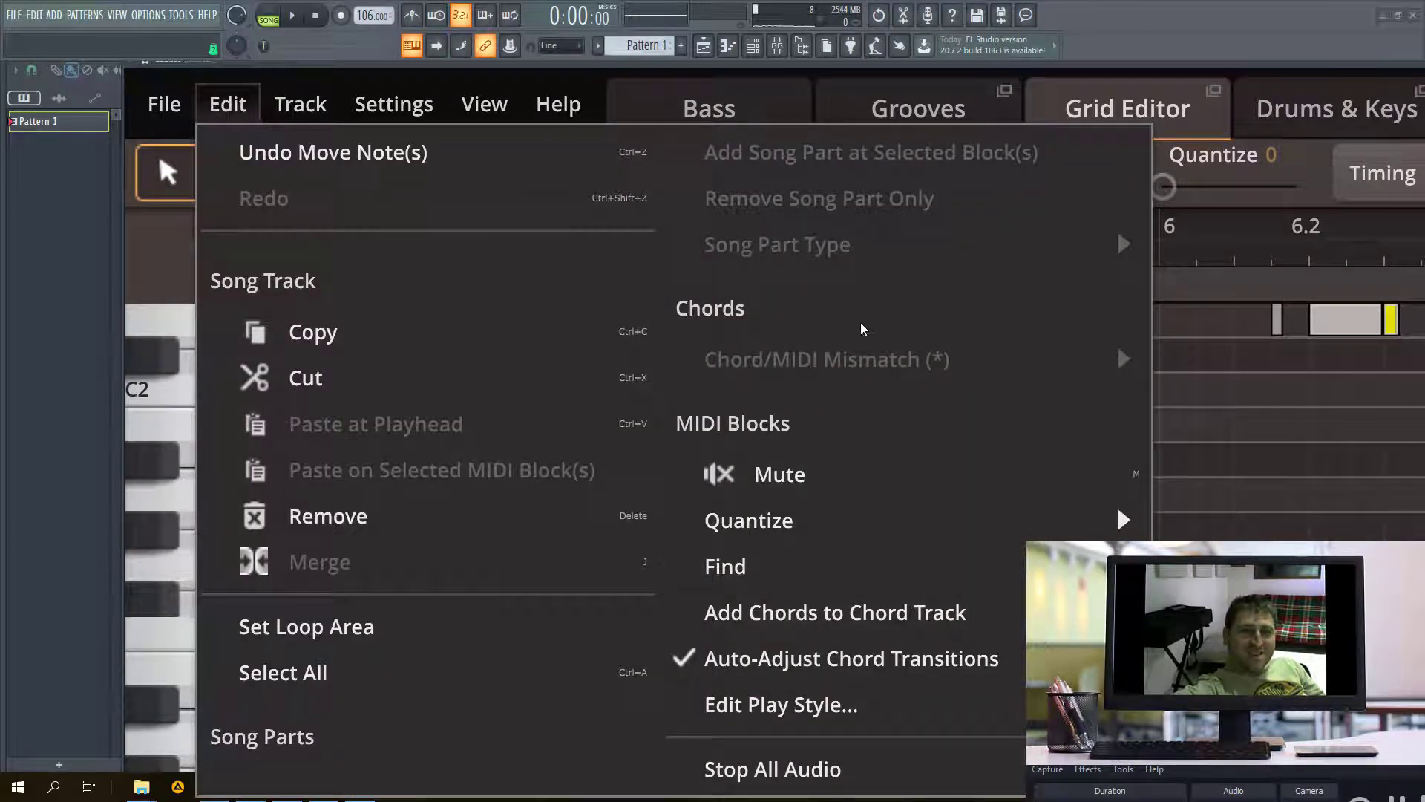
{"action": "mouse_move", "coordinate": [871, 565]}
{"action": "mouse_move", "coordinate": [848, 528]}
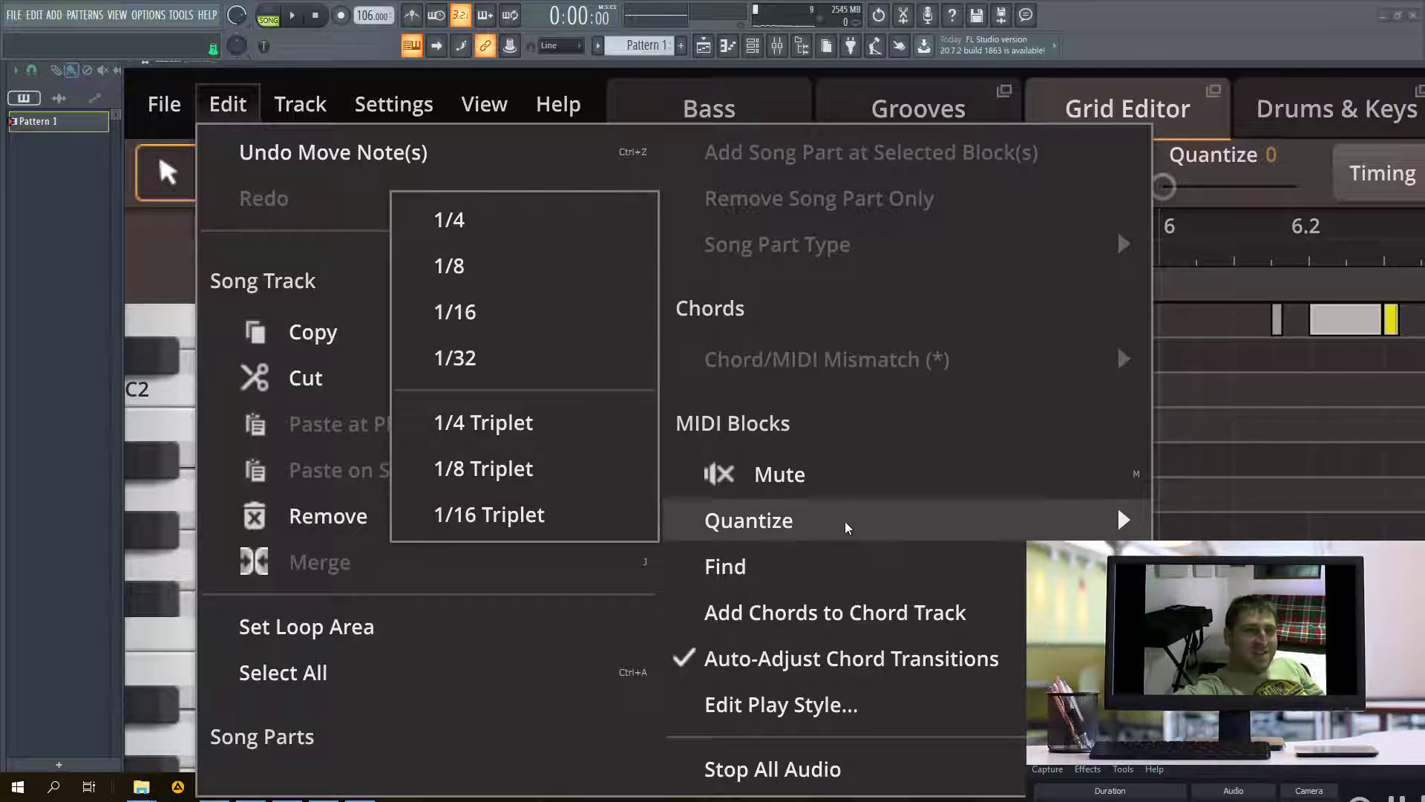
{"action": "mouse_move", "coordinate": [307, 110]}
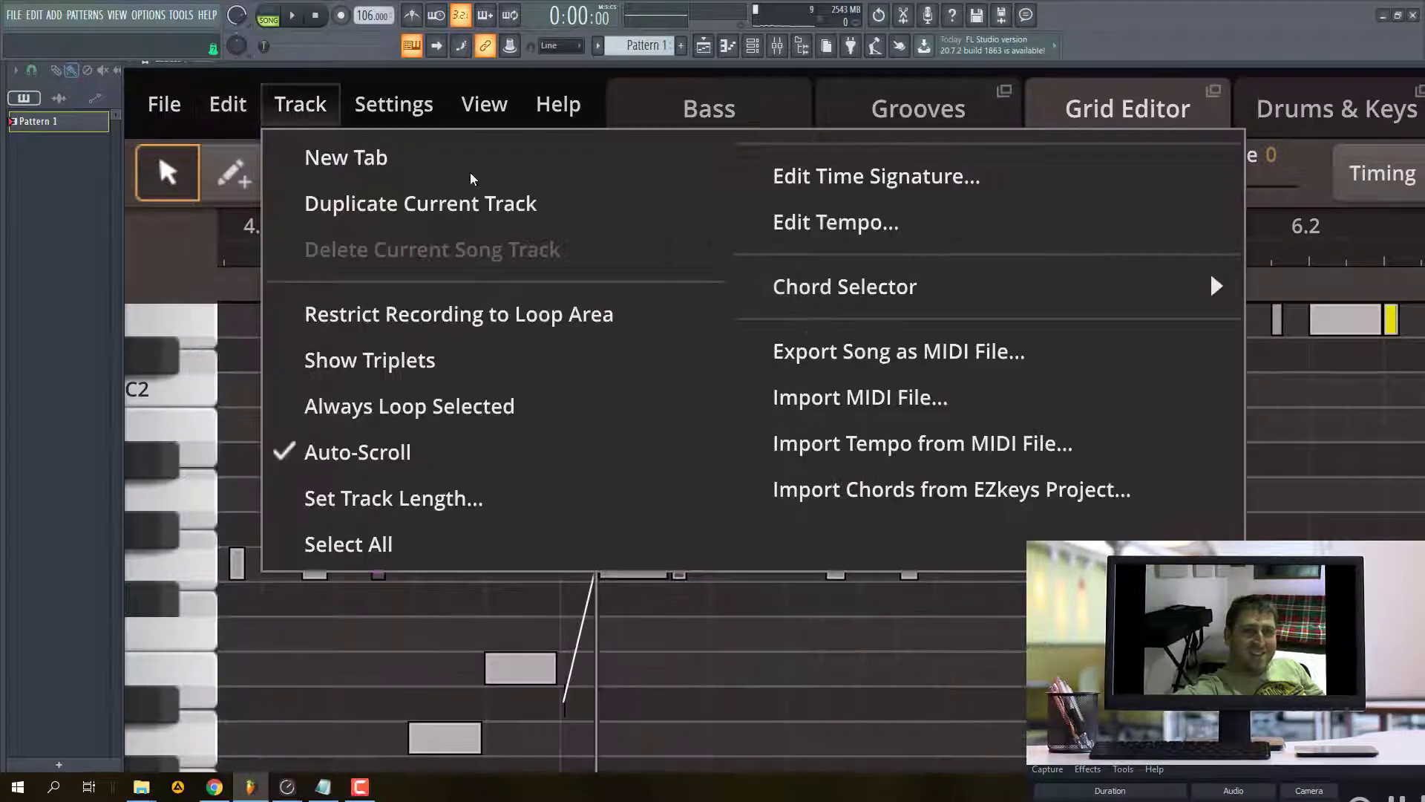
- Review the General, Keyboard Shortcuts and Metronome settings, and close the EZbass window
{"action": "mouse_move", "coordinate": [402, 111]}
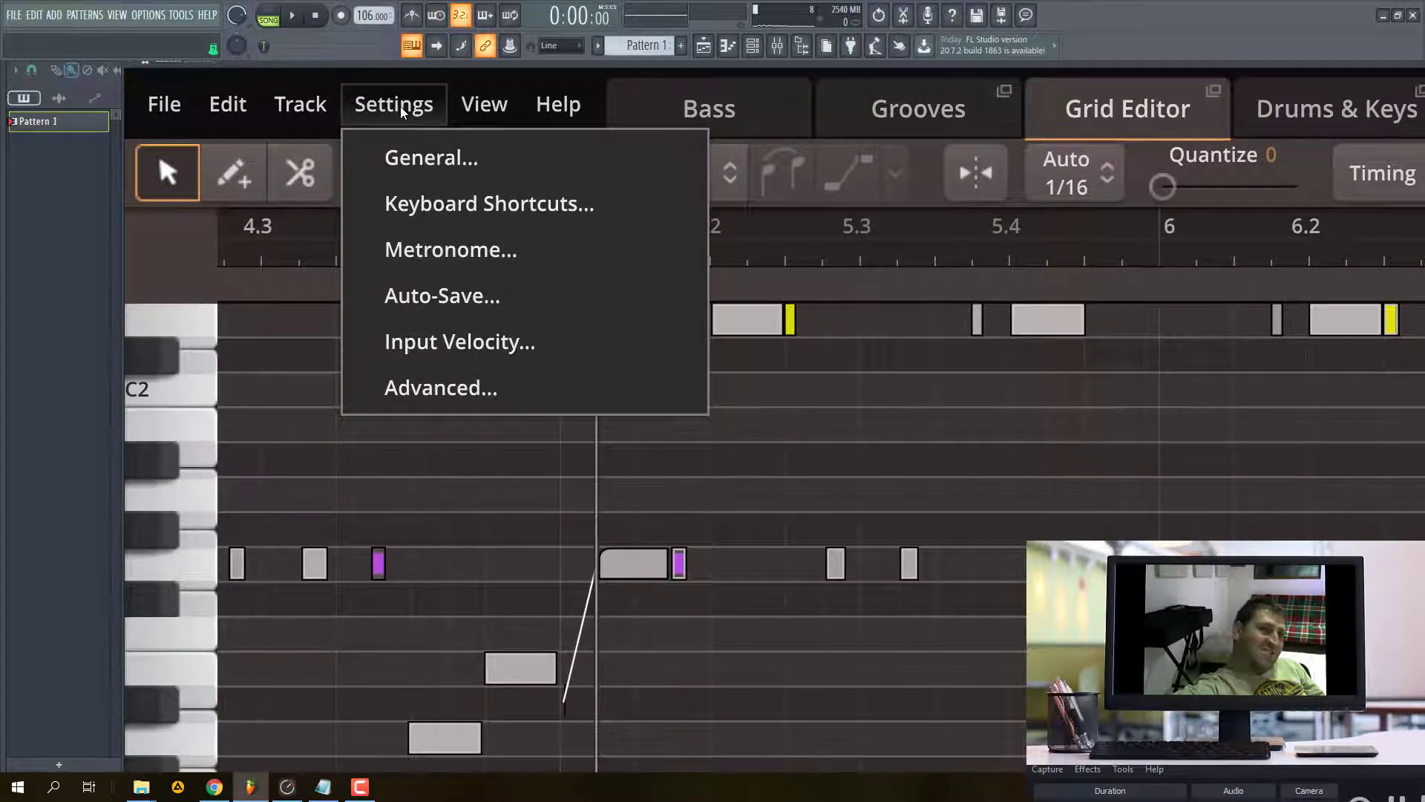
{"action": "left_click", "coordinate": [446, 164]}
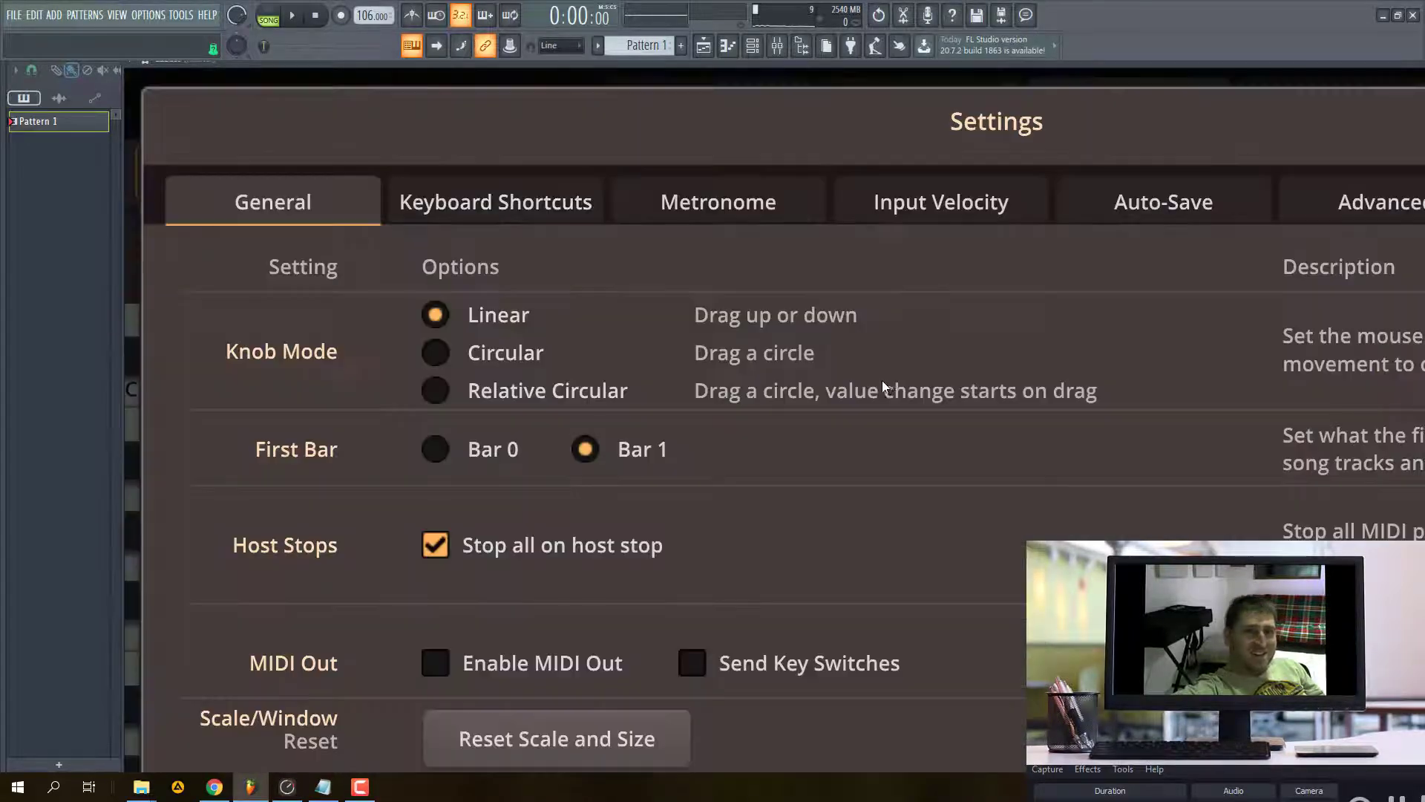
{"action": "left_click", "coordinate": [501, 205]}
{"action": "left_click", "coordinate": [801, 197]}
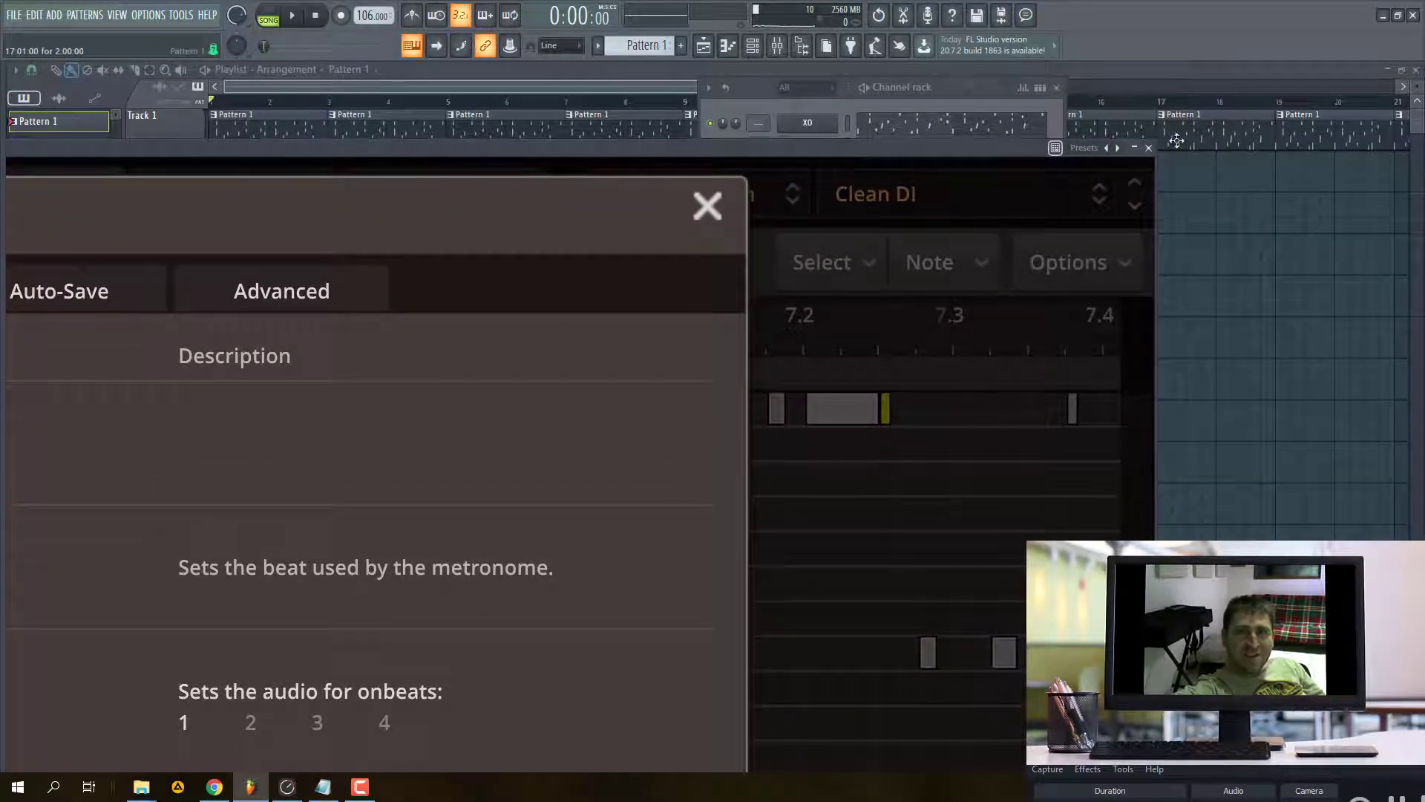
{"action": "left_click", "coordinate": [1149, 148]}
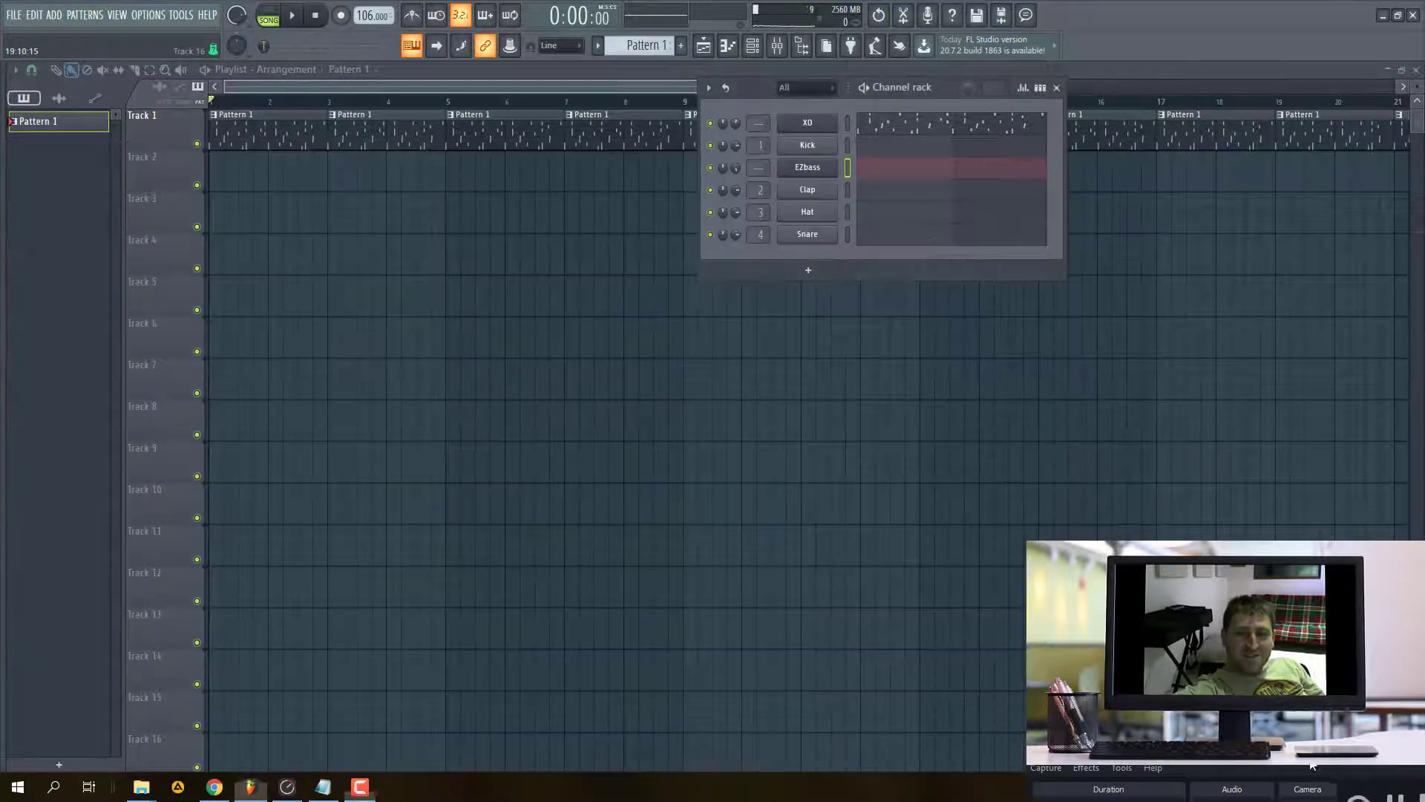